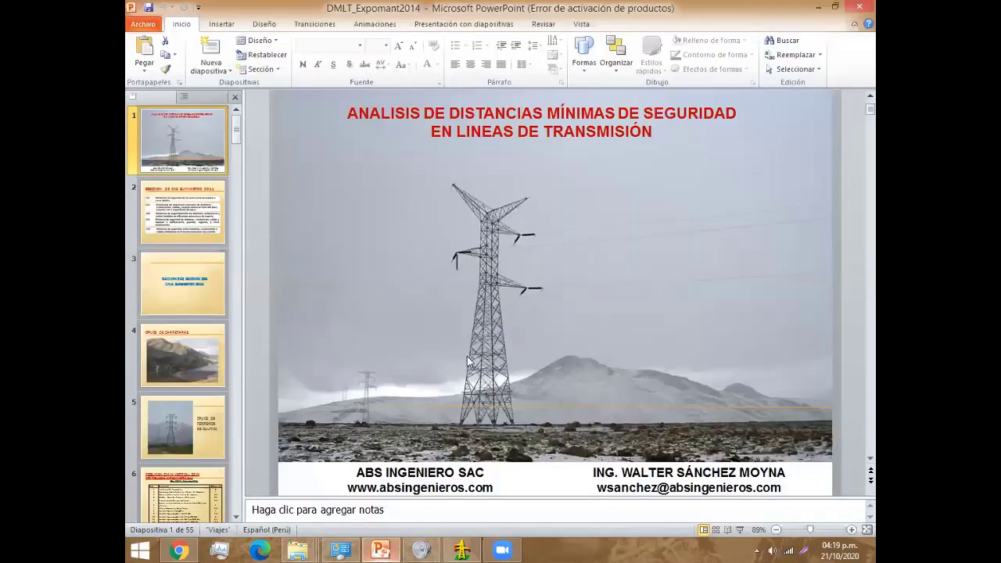
Step: Bring the PowerPoint presentation on minimum safety distances to the front with Alt+Tab
{"action": "key", "text": "alt+Tab"}
Step: Open the Ejemplo_1 project from the Desktop obstaculos folder in DLT-CAD
{"action": "left_click", "coordinate": [461, 549]}
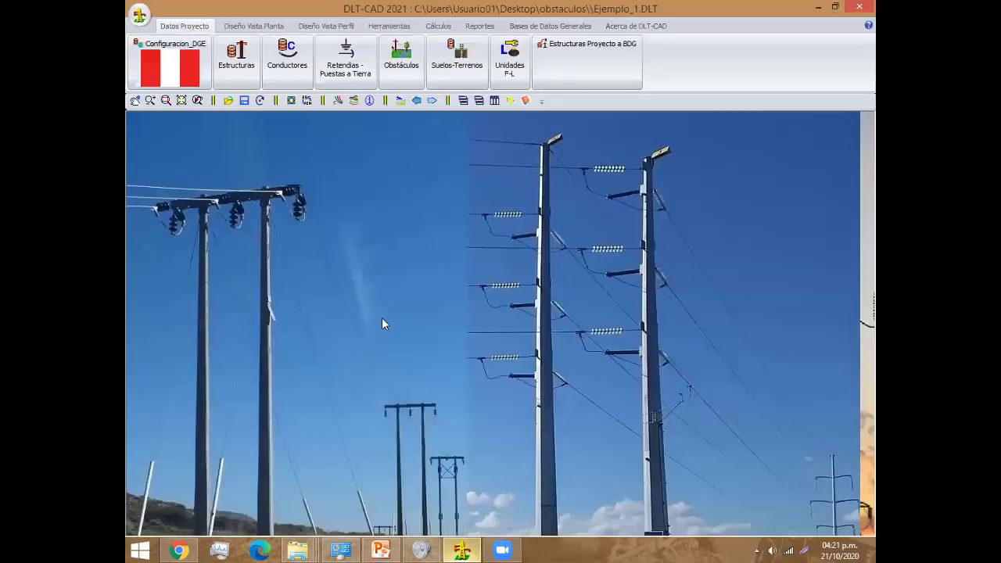
{"action": "left_click", "coordinate": [140, 14]}
{"action": "left_click", "coordinate": [165, 43]}
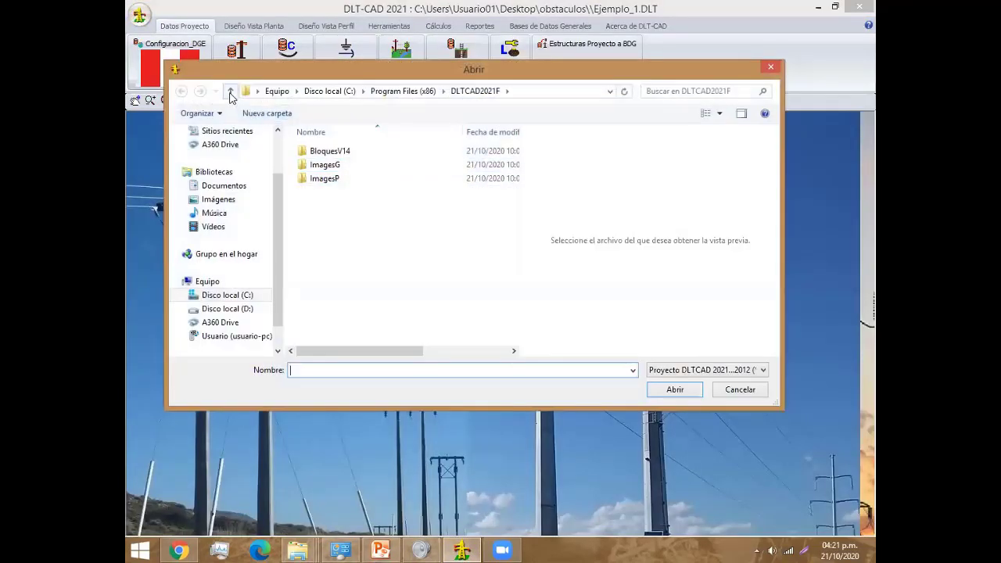
{"action": "left_click", "coordinate": [232, 91]}
{"action": "left_click", "coordinate": [232, 91]}
{"action": "left_click", "coordinate": [232, 92]}
{"action": "left_click", "coordinate": [231, 93]}
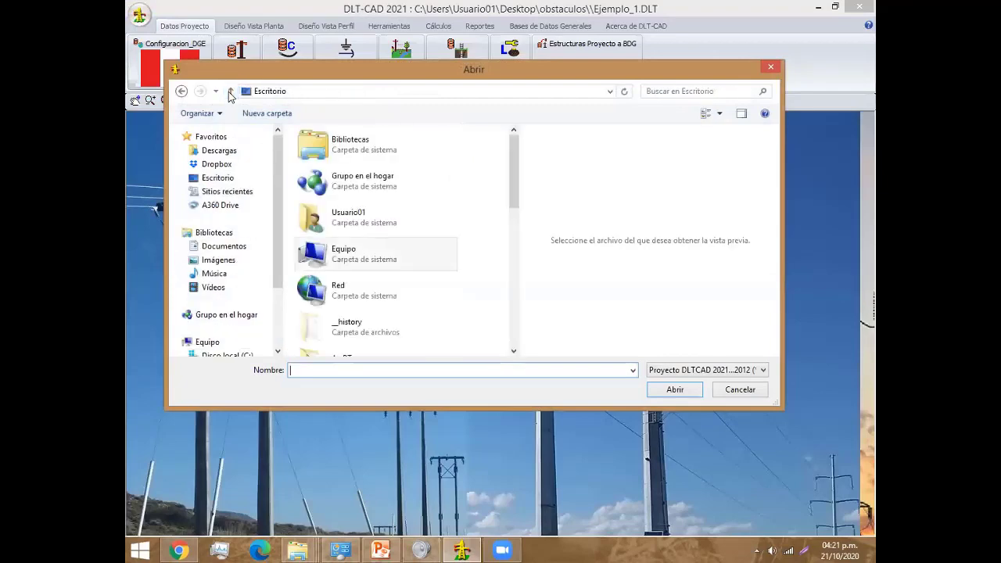
{"action": "left_click_drag", "start_coordinate": [510, 164], "coordinate": [513, 279]}
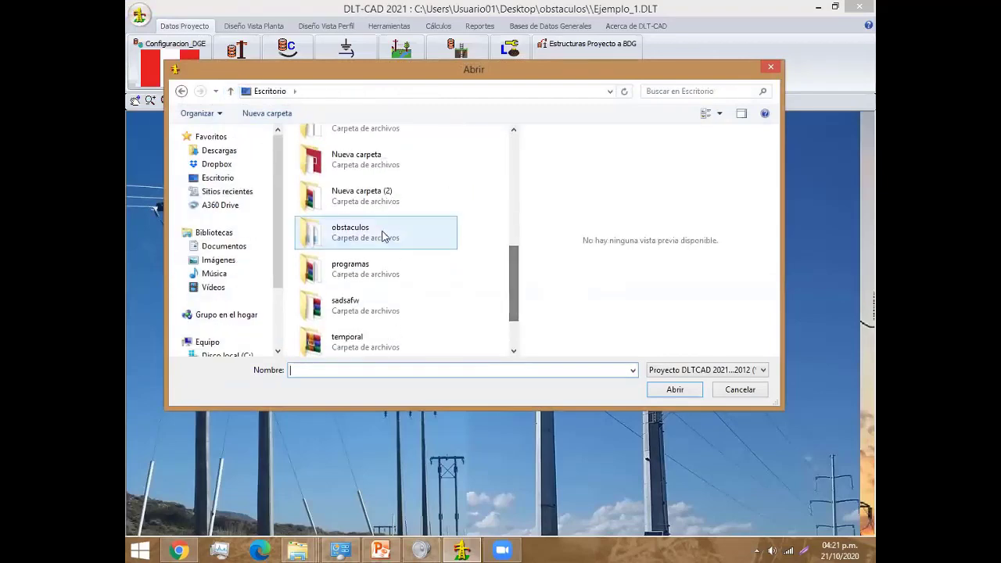
{"action": "double_click", "coordinate": [383, 236]}
{"action": "double_click", "coordinate": [343, 154]}
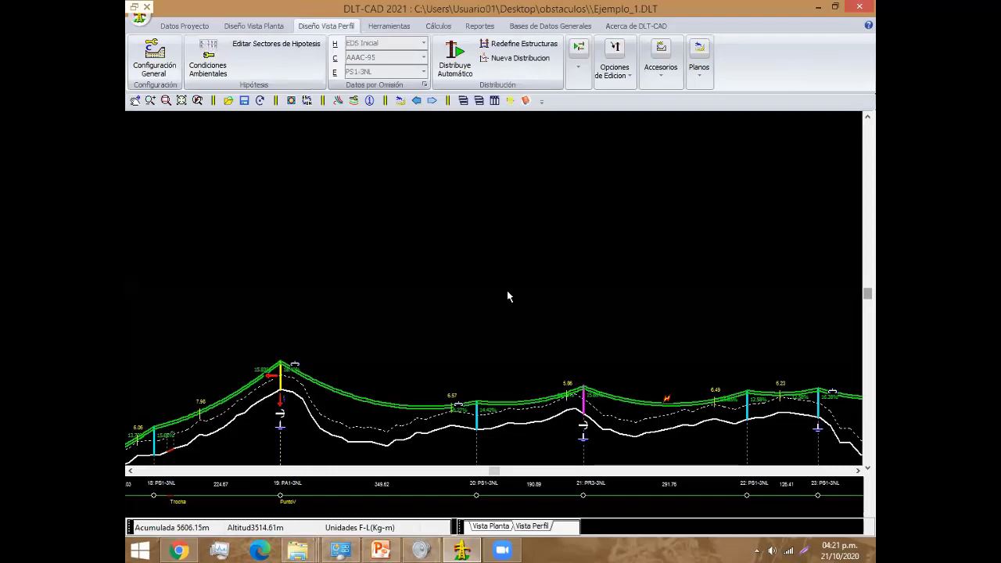
Step: Set profile point 396's attribute to Poste BT with an 8 m obstacle height
{"action": "middle_click_drag", "start_coordinate": [507, 296], "coordinate": [469, 285]}
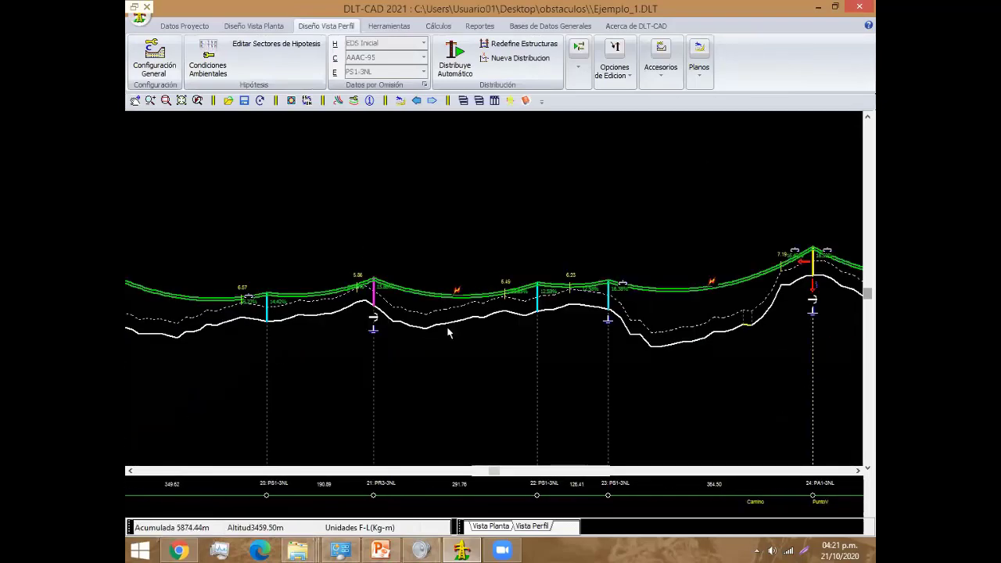
{"action": "middle_click_drag", "start_coordinate": [461, 347], "coordinate": [410, 360]}
{"action": "double_click", "coordinate": [409, 338]}
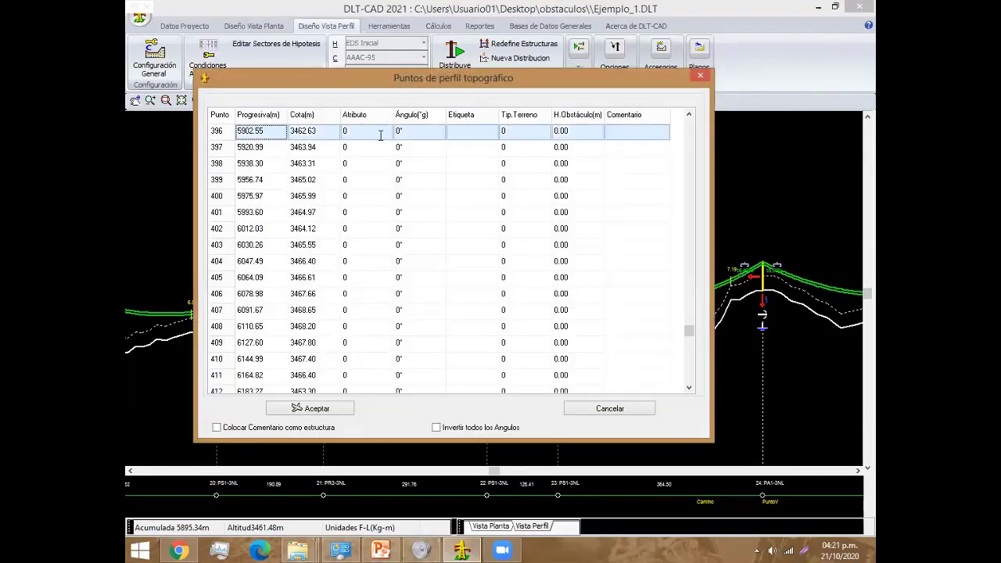
{"action": "left_click", "coordinate": [381, 133]}
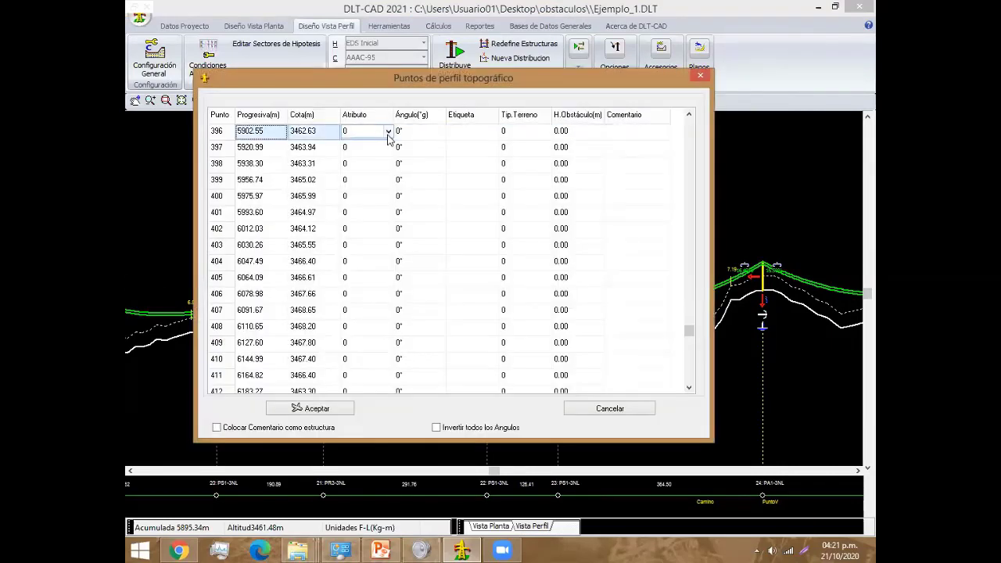
{"action": "left_click", "coordinate": [387, 131]}
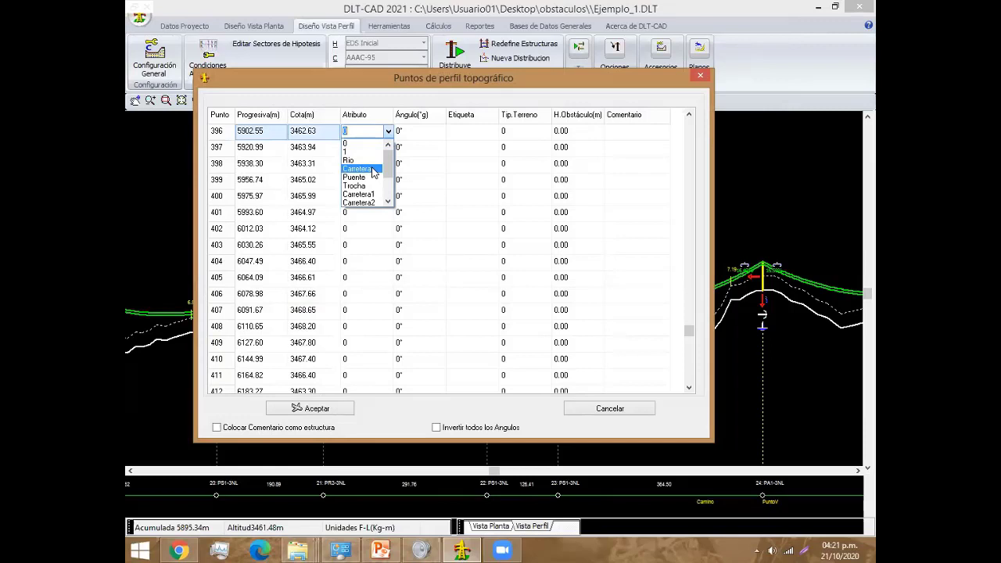
{"action": "scroll", "coordinate": [387, 172], "scroll_direction": "down", "scroll_amount": 2}
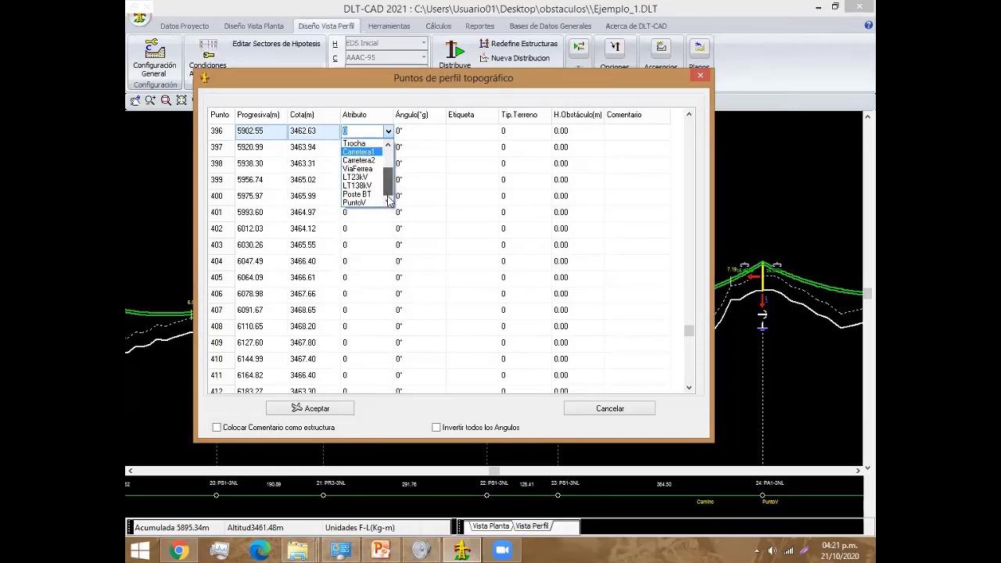
{"action": "left_click", "coordinate": [377, 195]}
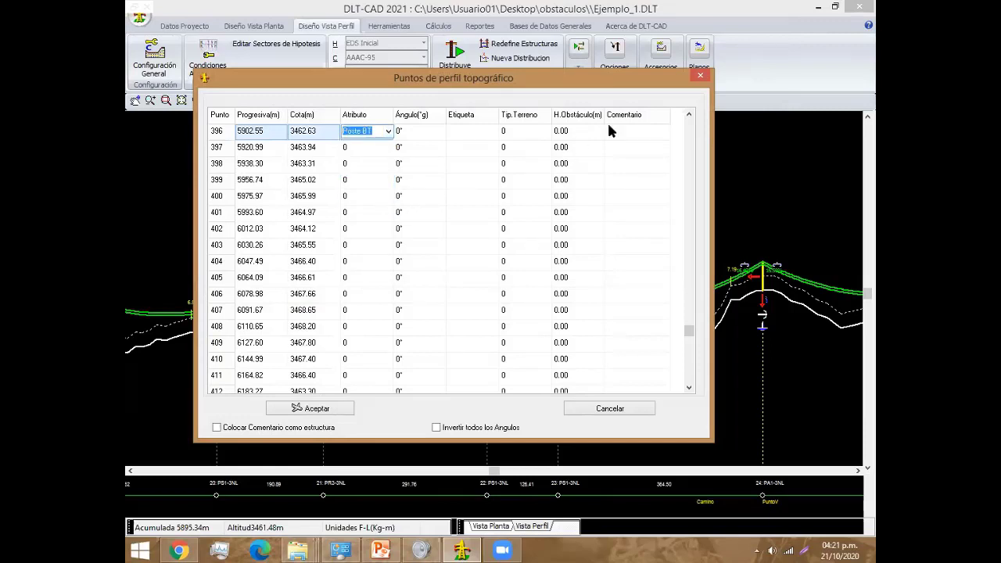
{"action": "left_click", "coordinate": [582, 132]}
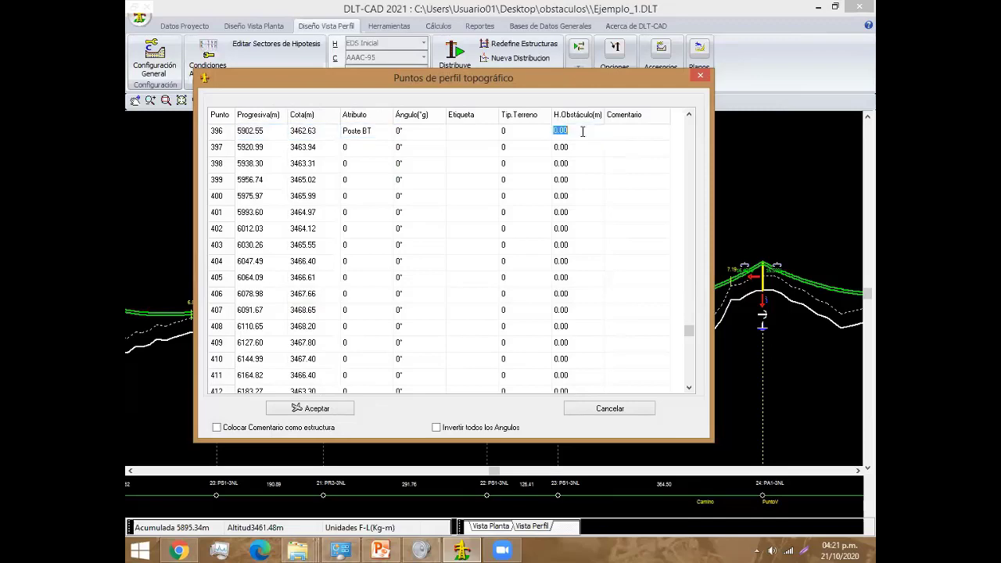
{"action": "type", "text": "8"}
{"action": "left_click", "coordinate": [328, 413]}
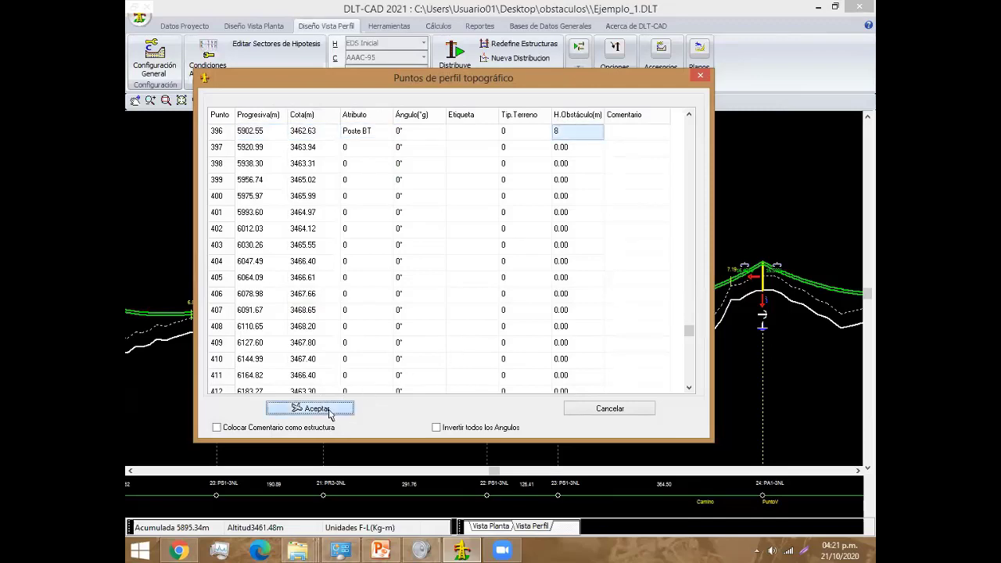
{"action": "scroll", "coordinate": [433, 326], "scroll_direction": "up", "scroll_amount": 1}
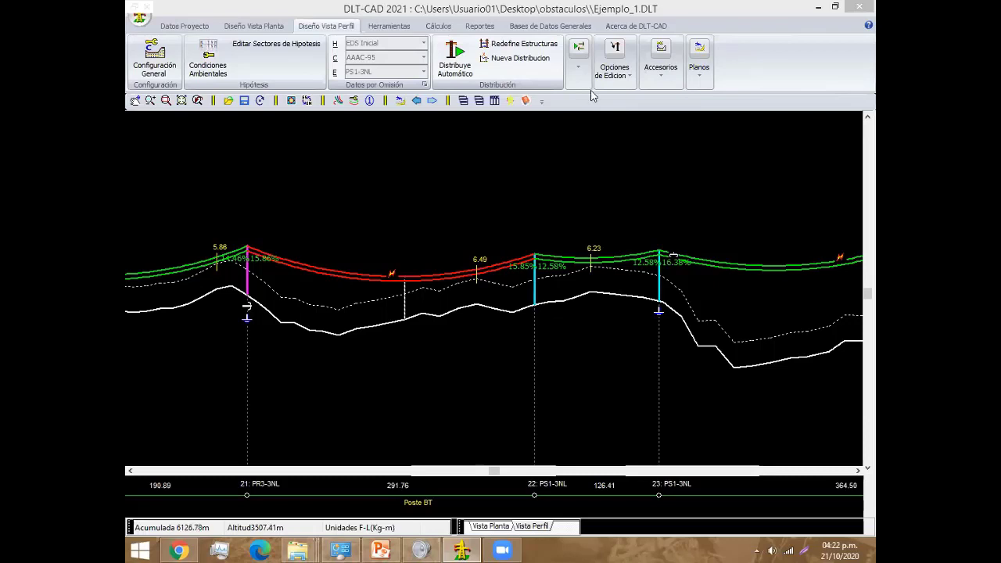
Step: Show the Bases de Datos Generales ribbon section above the profile of spans 21–23
{"action": "left_click", "coordinate": [546, 27]}
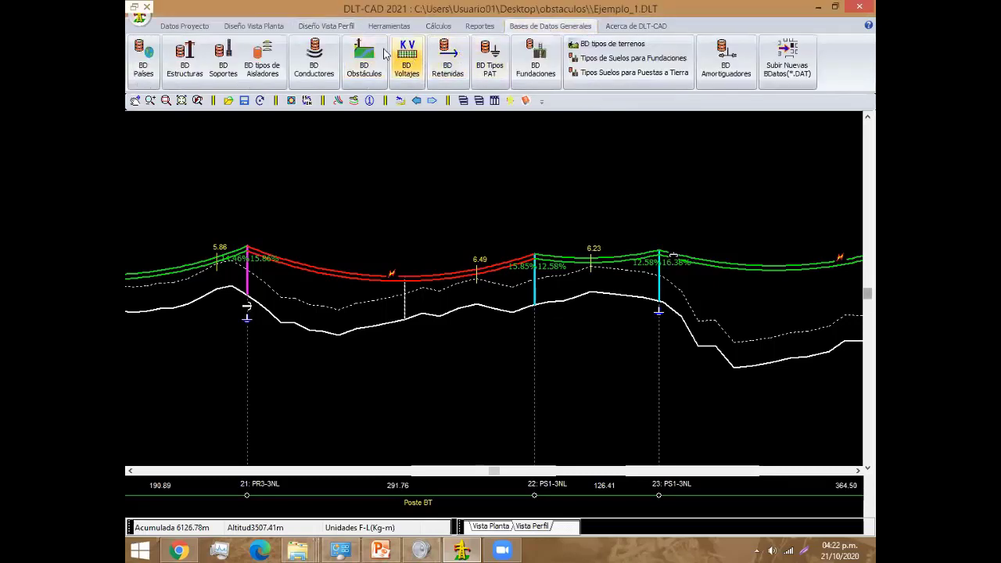
Step: Open BD Obstáculos and browse its rows, including Rio Grande, rio and Puente peatonal
{"action": "left_click", "coordinate": [365, 67]}
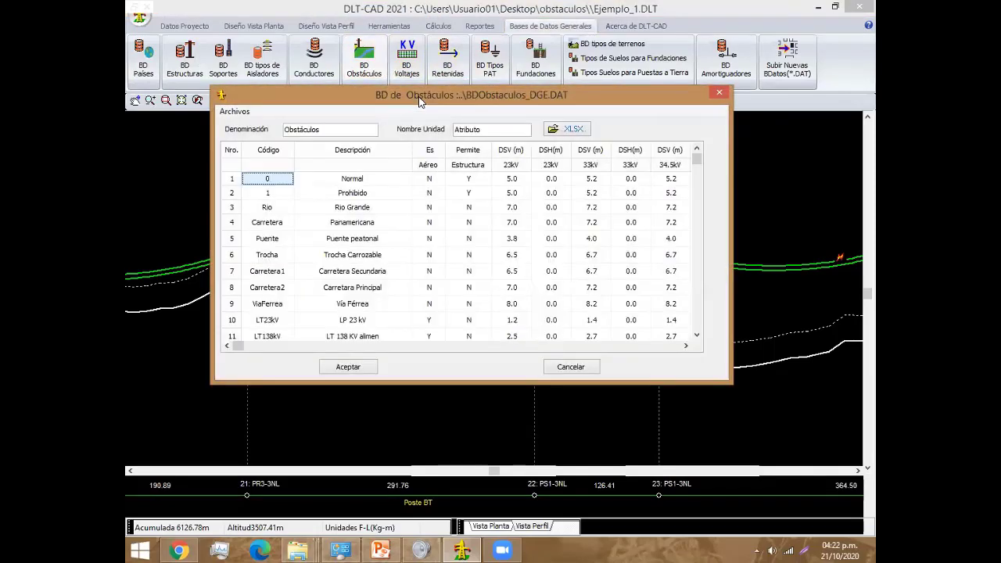
{"action": "left_click_drag", "start_coordinate": [419, 97], "coordinate": [417, 114]}
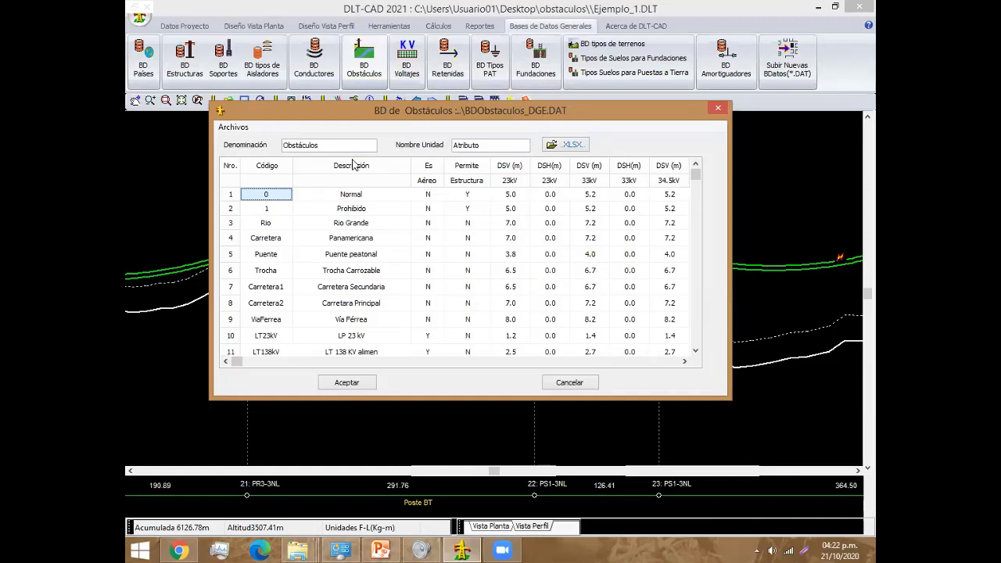
{"action": "key", "text": "Down"}
{"action": "key", "text": "Down"}
{"action": "key", "text": "Right"}
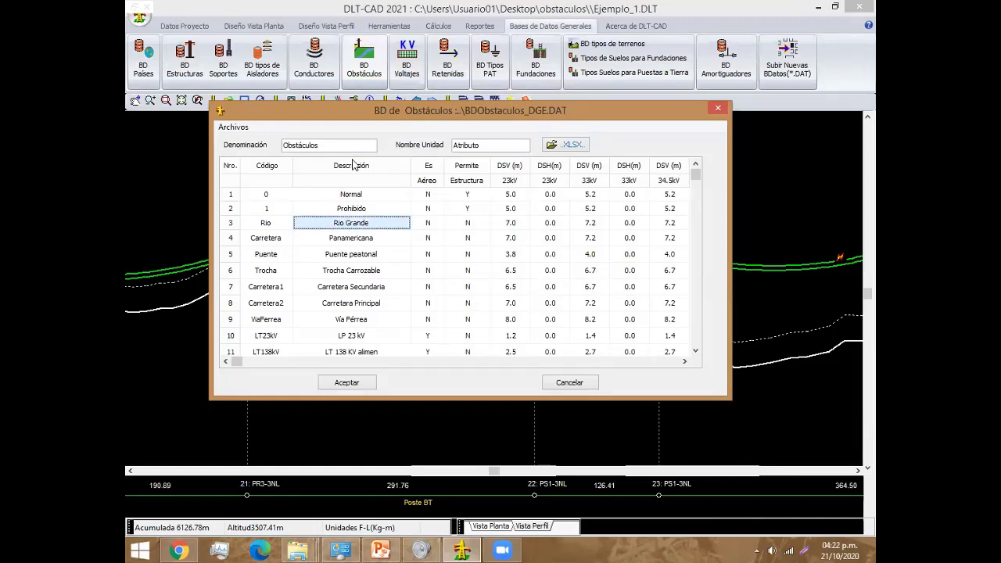
{"action": "key", "text": "Down"}
{"action": "key", "text": "Down"}
{"action": "key", "text": "Down"}
{"action": "key", "text": "Down"}
{"action": "key", "text": "Down"}
{"action": "key", "text": "Down"}
{"action": "key", "text": "Down"}
{"action": "key", "text": "Down"}
{"action": "key", "text": "Down"}
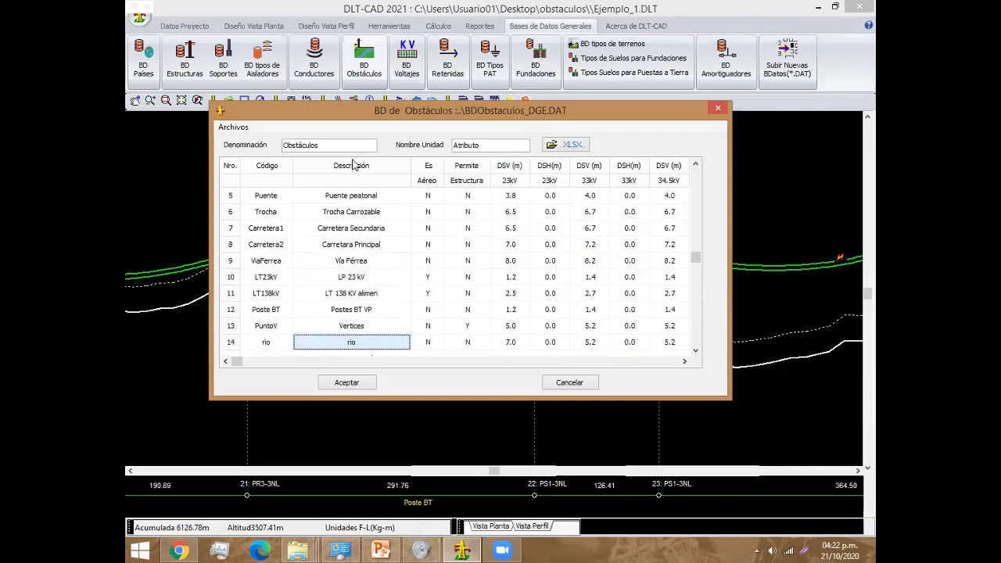
{"action": "key", "text": "Up"}
{"action": "key", "text": "Up"}
{"action": "key", "text": "Up"}
{"action": "key", "text": "Up"}
{"action": "key", "text": "Up"}
{"action": "key", "text": "Up"}
{"action": "key", "text": "Up"}
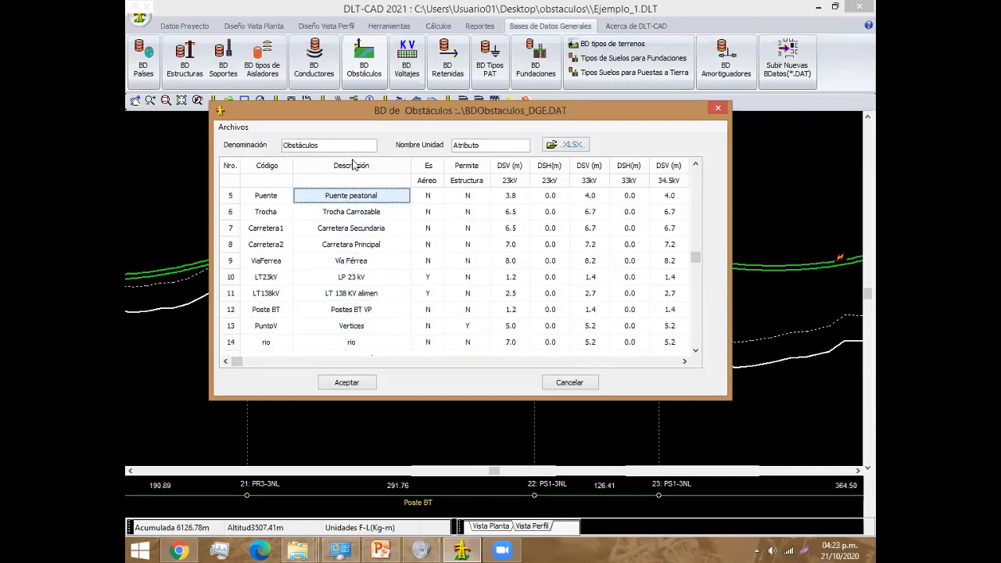
{"action": "key", "text": "Up"}
{"action": "key", "text": "Up"}
{"action": "key", "text": "Up"}
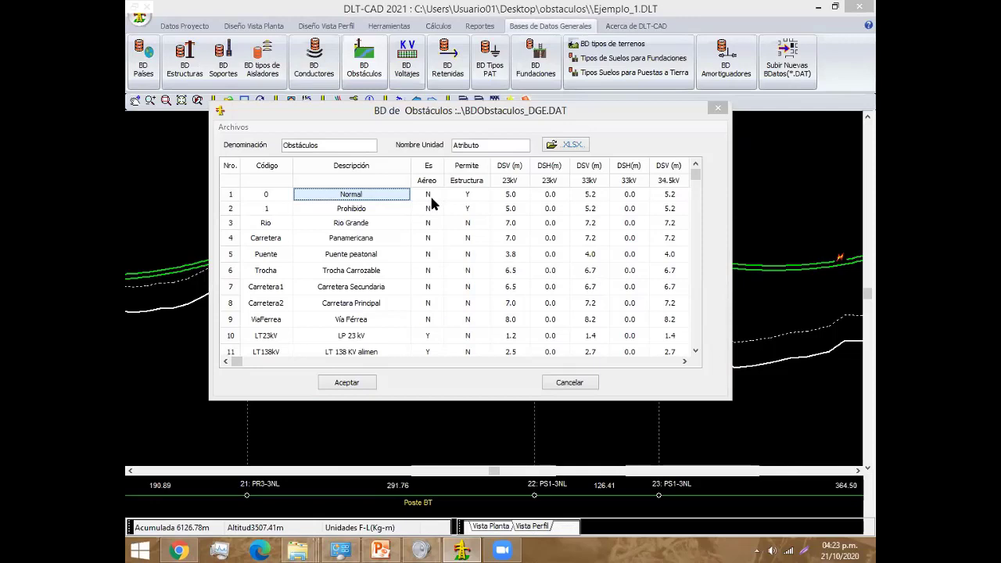
Step: Inspect the 23 kV clearances of Normal, Carretera and Carretera2 and Prohibido's 33 kV clearance
{"action": "left_click", "coordinate": [518, 199]}
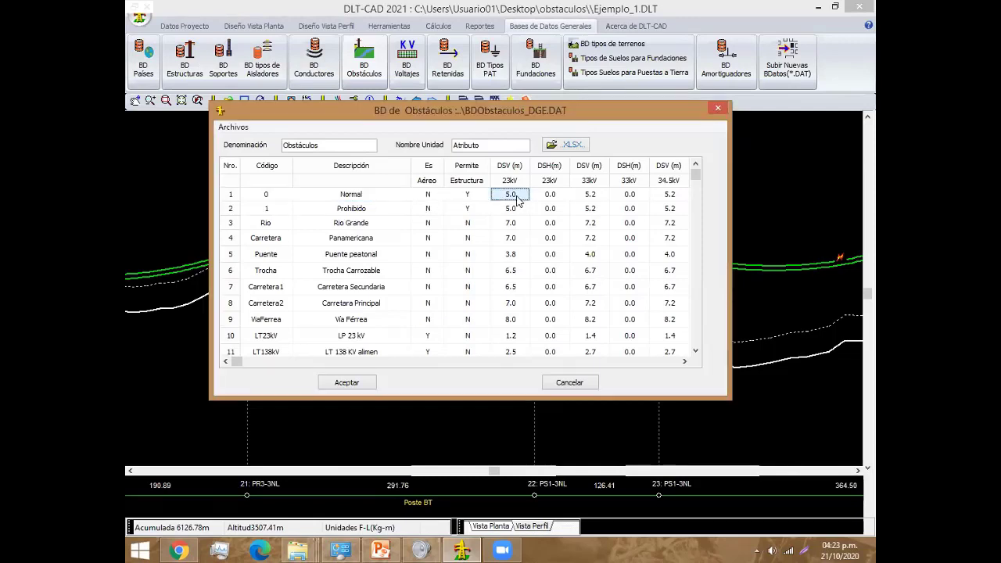
{"action": "left_click", "coordinate": [516, 237]}
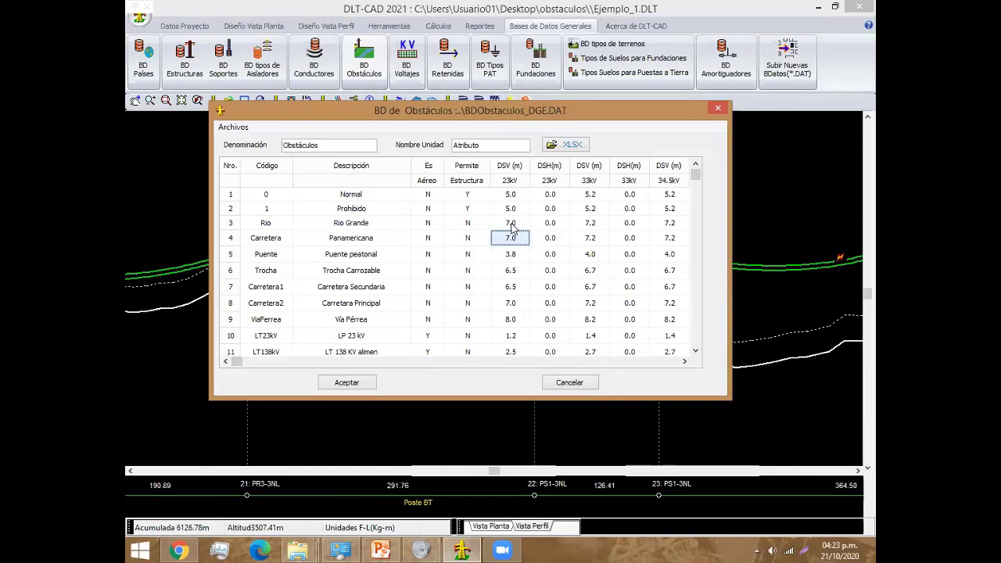
{"action": "key", "text": "Down"}
{"action": "key", "text": "Down"}
{"action": "key", "text": "Down"}
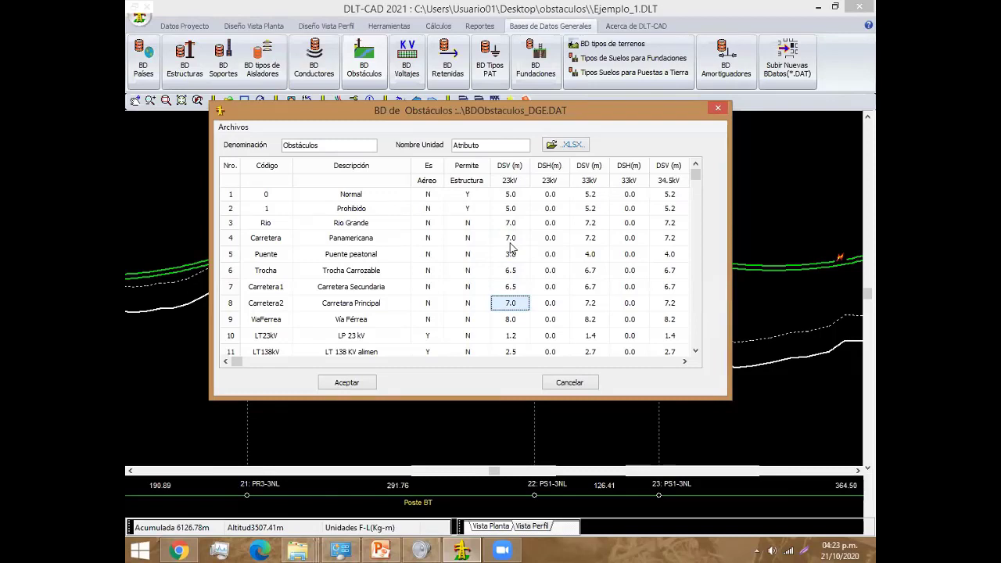
{"action": "left_click", "coordinate": [589, 211]}
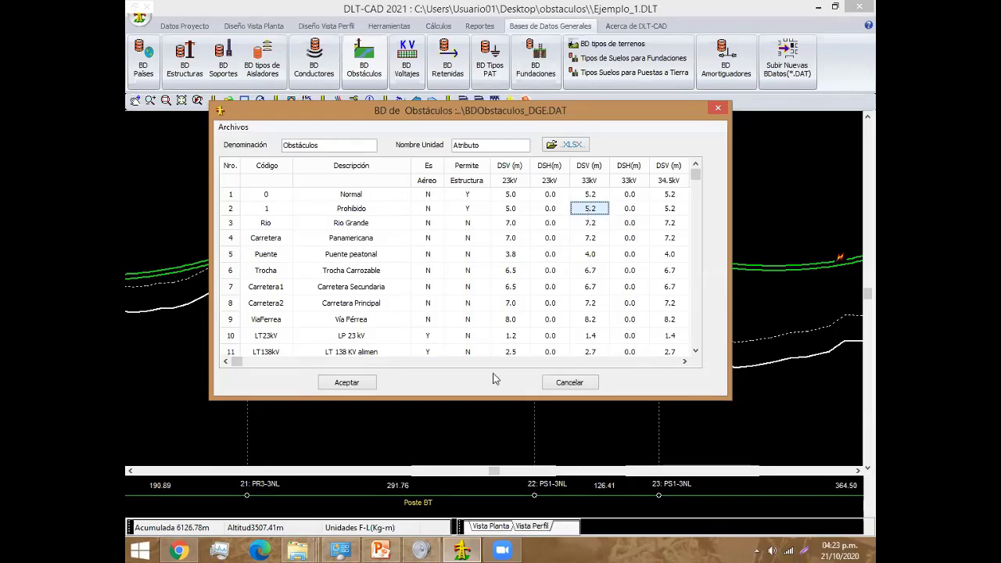
Step: Show slide 2, listing CNE Suministro 2011 Section 23 clauses 231 to 235, in PowerPoint
{"action": "left_click", "coordinate": [383, 550]}
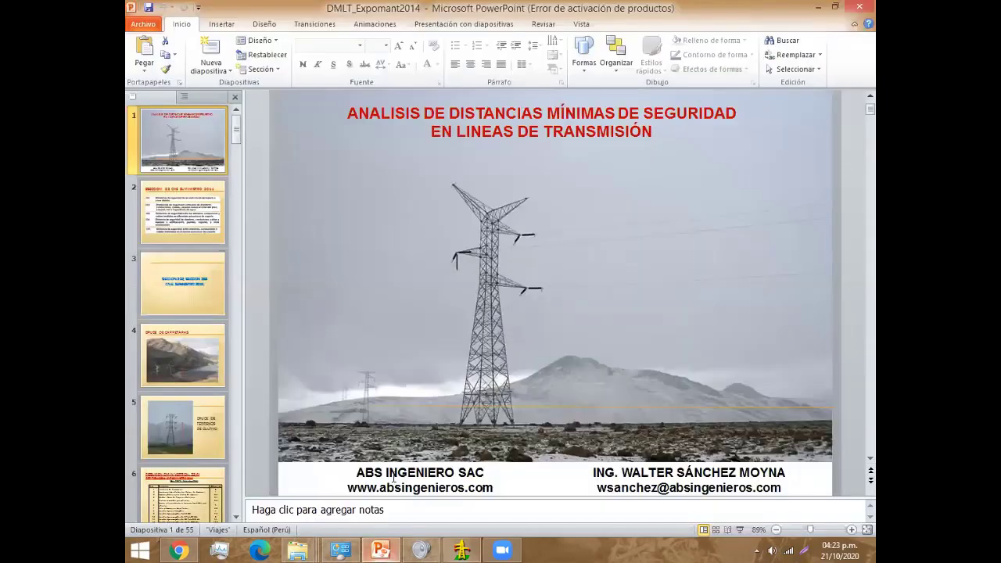
{"action": "left_click", "coordinate": [189, 226]}
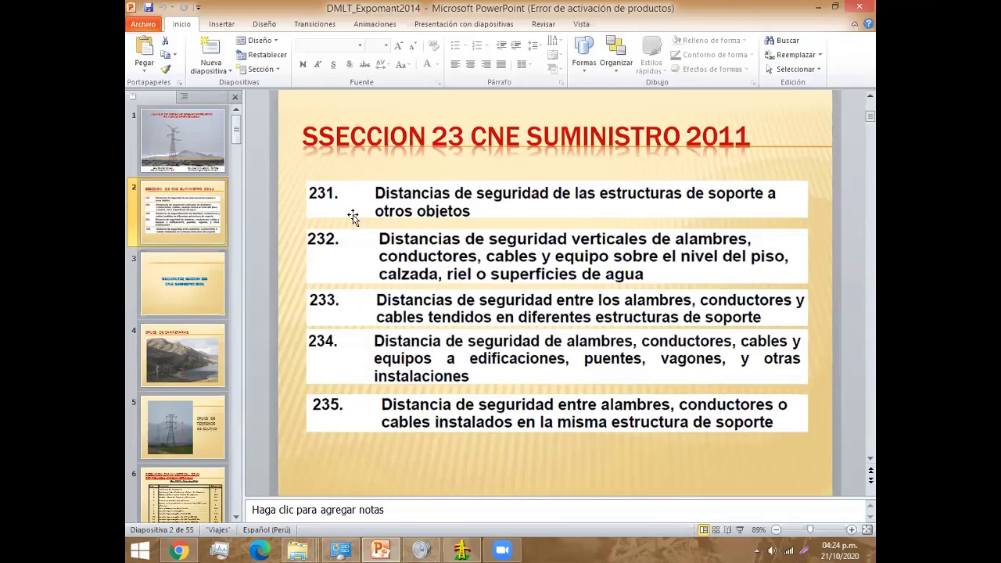
Step: Step through slides 3–6 and point out the 5 clearance for pedestrian areas in slide 6's table
{"action": "left_click", "coordinate": [193, 289]}
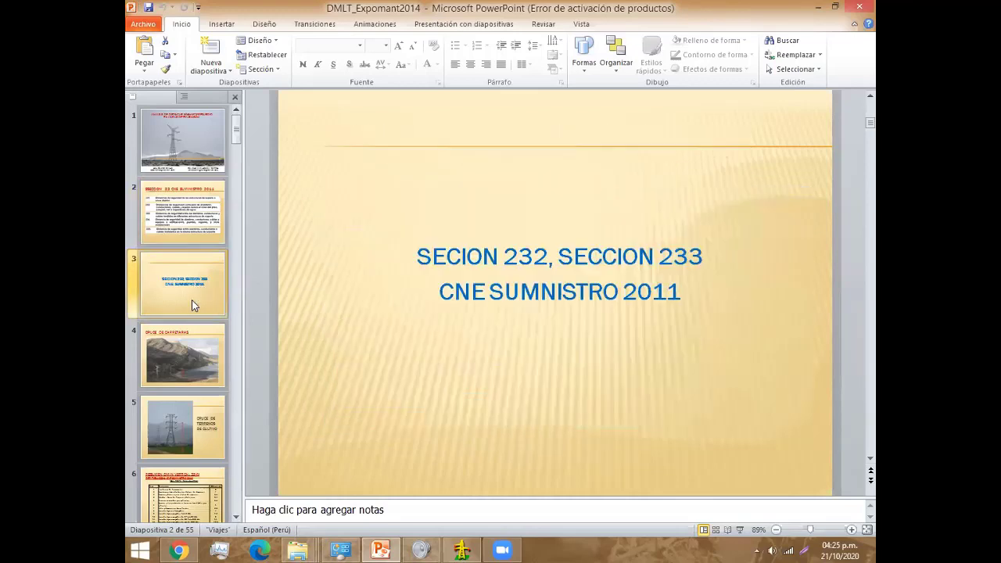
{"action": "left_click", "coordinate": [174, 339]}
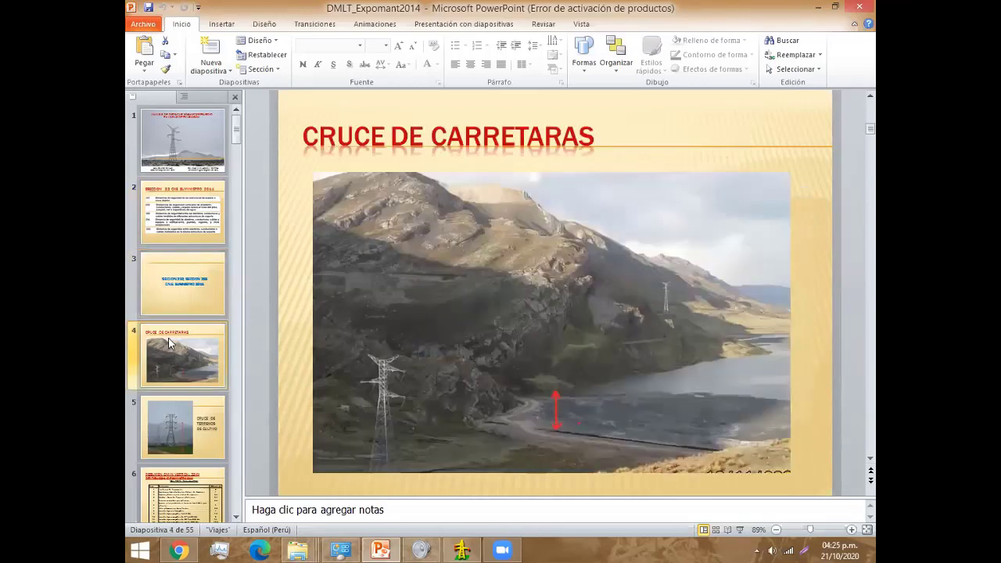
{"action": "scroll", "coordinate": [168, 338], "scroll_direction": "down", "scroll_amount": 2}
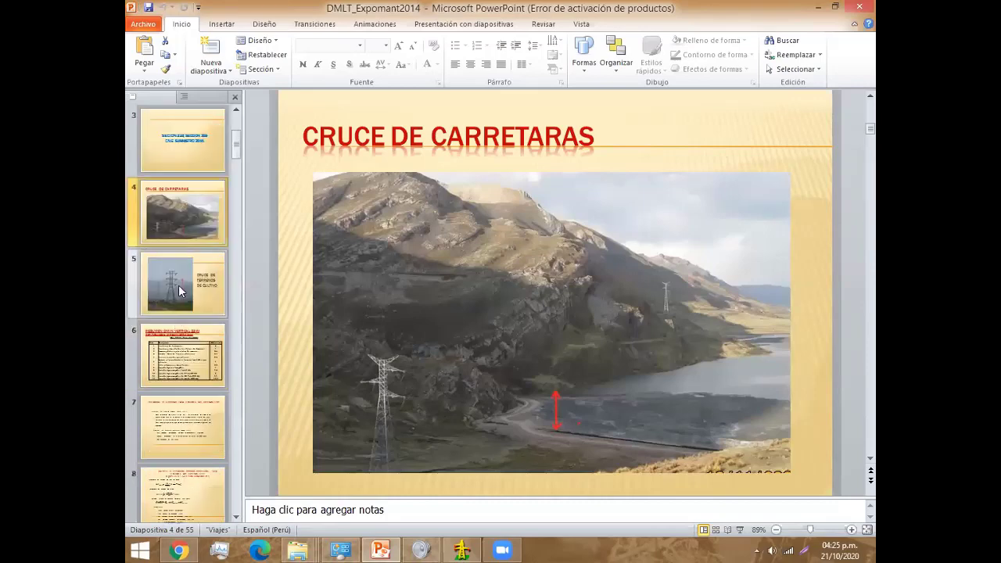
{"action": "left_click", "coordinate": [178, 284]}
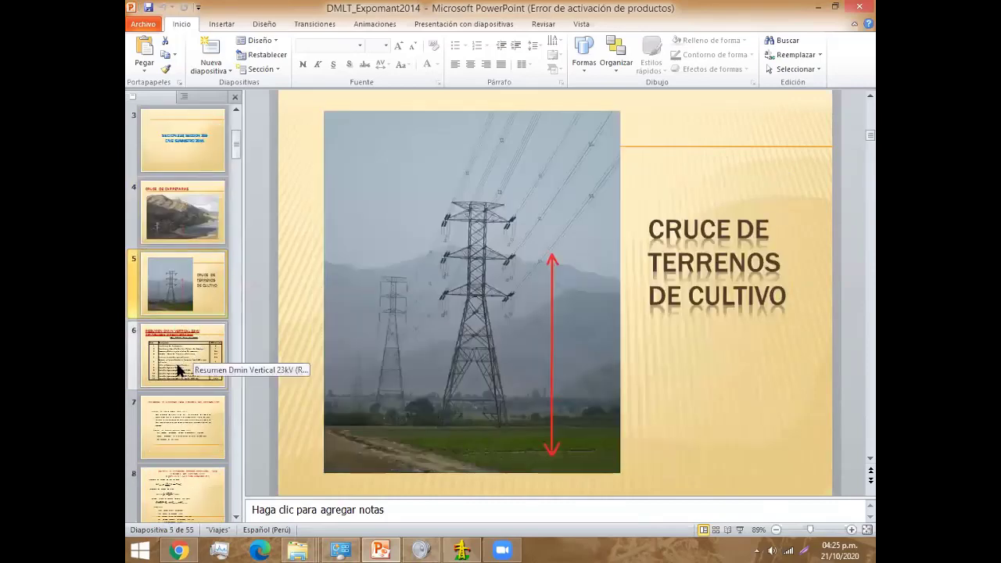
{"action": "left_click", "coordinate": [176, 364]}
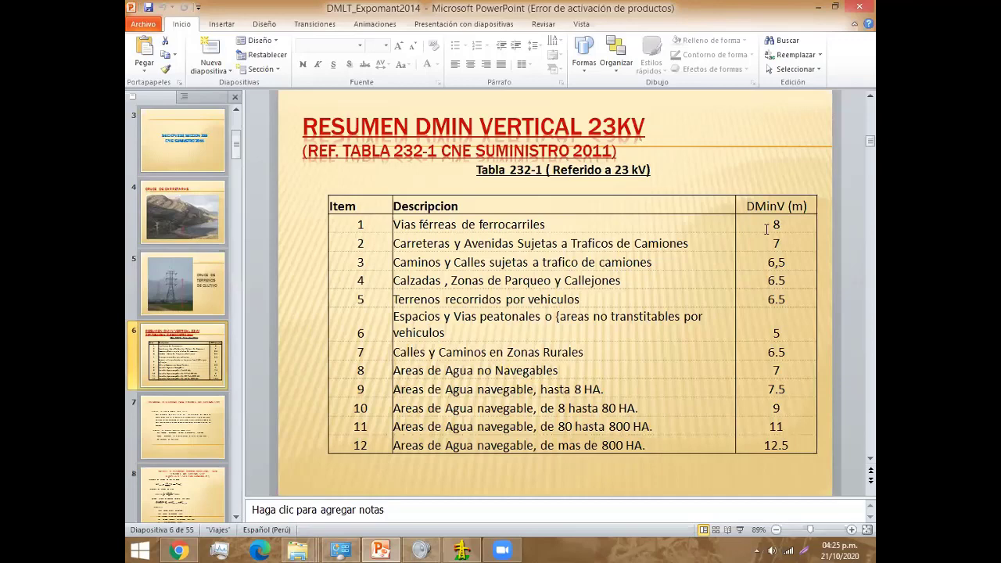
{"action": "double_click", "coordinate": [772, 336]}
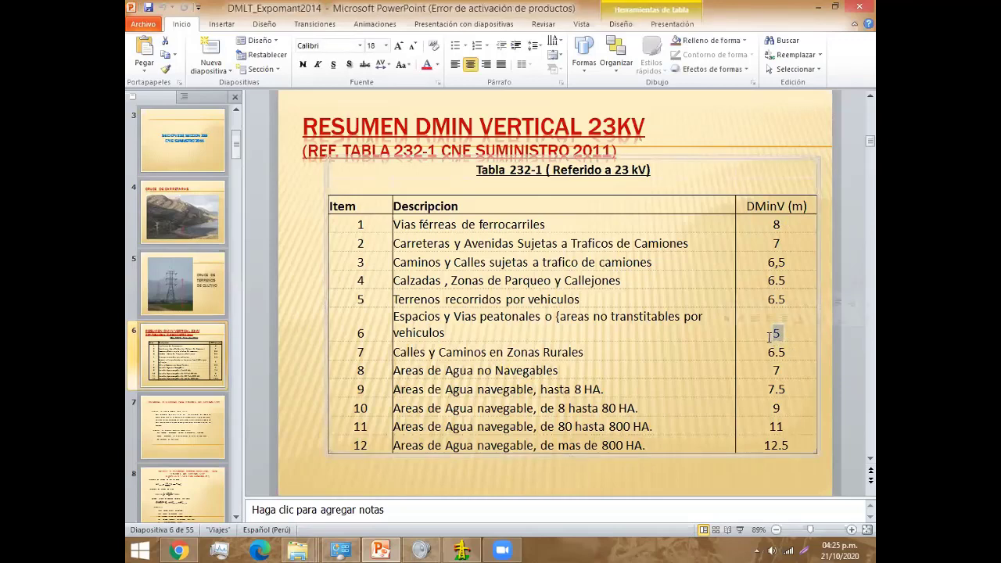
{"action": "mouse_move", "coordinate": [462, 549]}
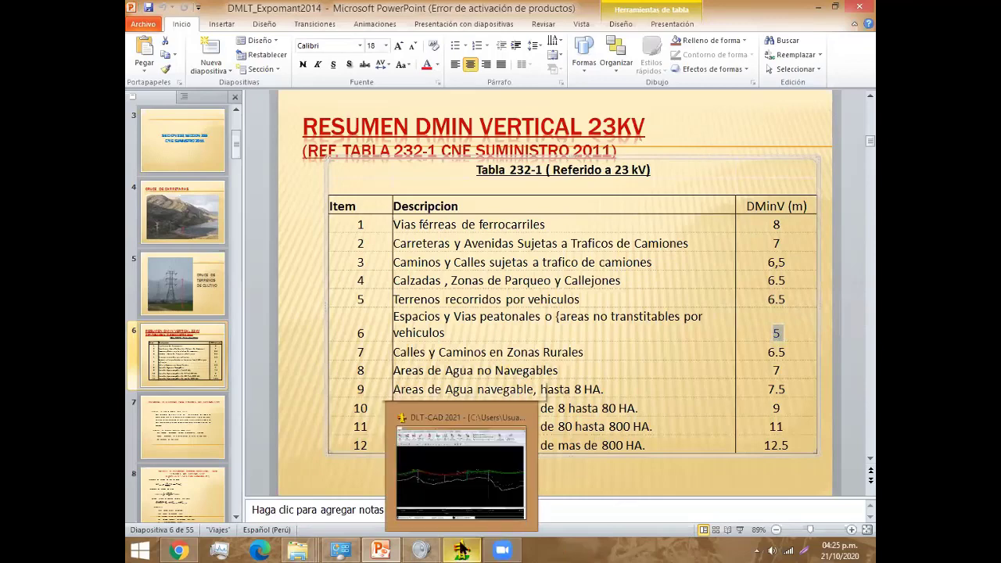
Step: Compare with the Normal obstacle entry and its code in DLT-CAD's obstacle database
{"action": "left_click", "coordinate": [492, 422]}
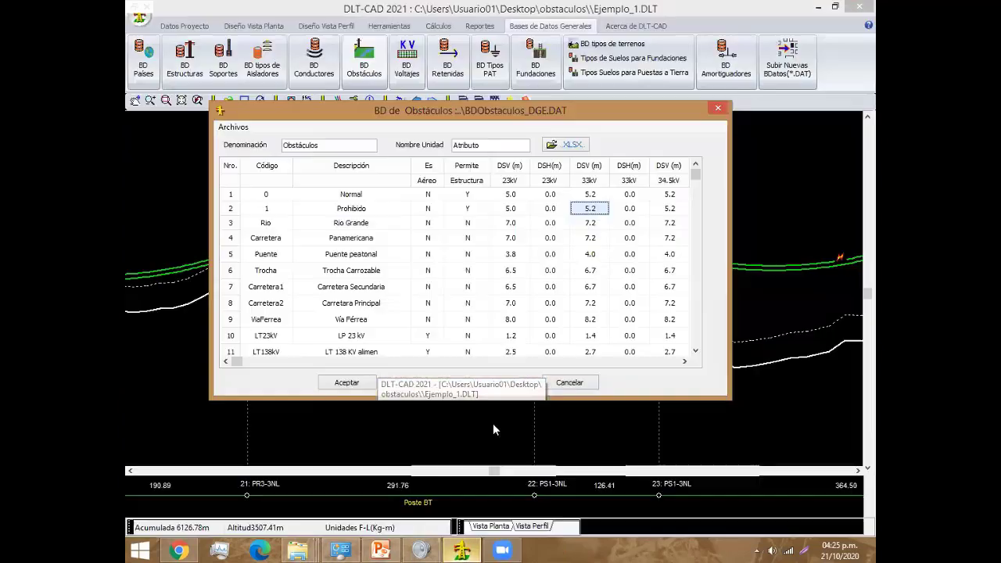
{"action": "left_click", "coordinate": [332, 196]}
{"action": "left_click", "coordinate": [266, 197]}
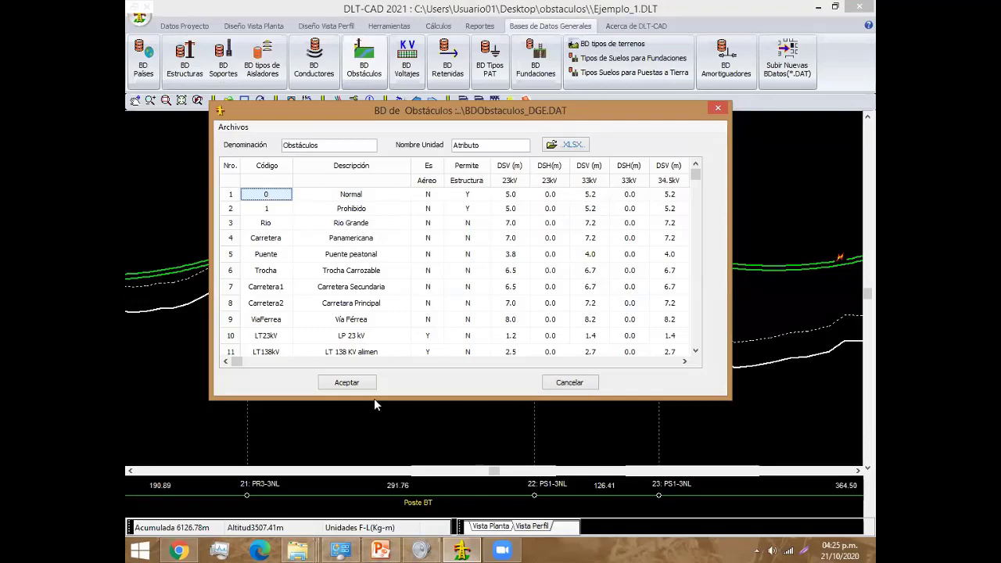
{"action": "left_click", "coordinate": [395, 550]}
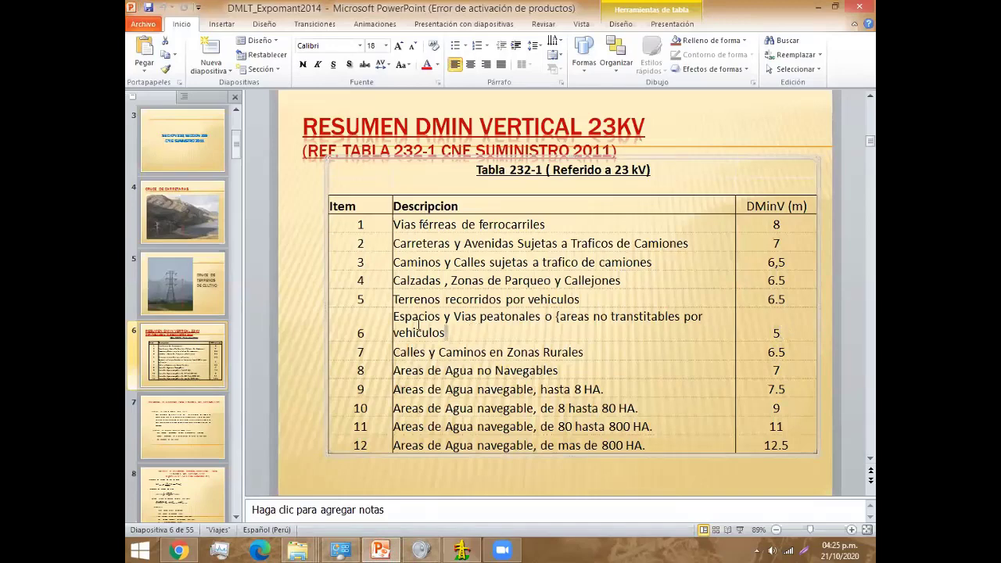
Step: Highlight row 6's pedestrian-areas description and its 5 clearance, then show slide 7
{"action": "left_click_drag", "start_coordinate": [444, 333], "coordinate": [407, 320]}
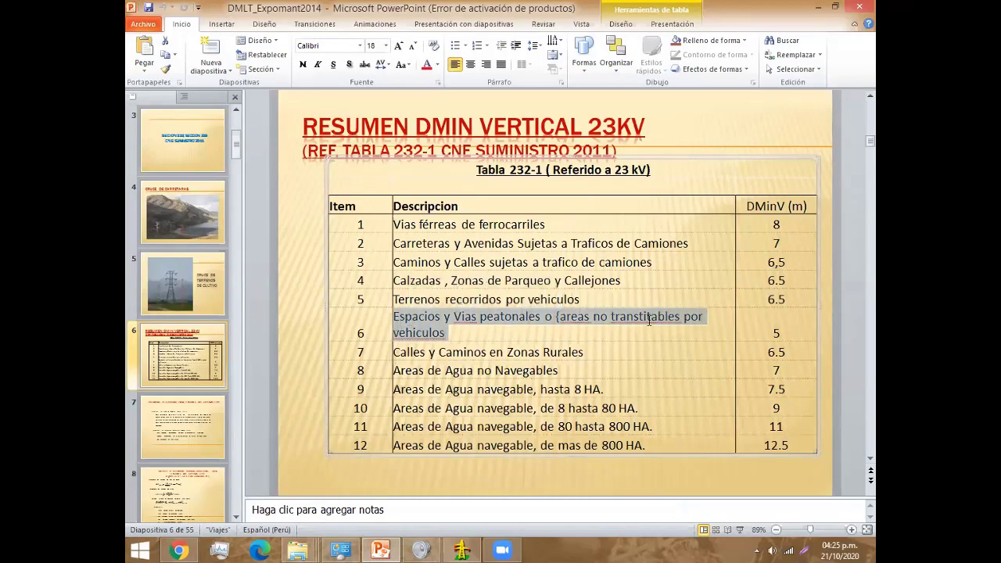
{"action": "left_click", "coordinate": [794, 332]}
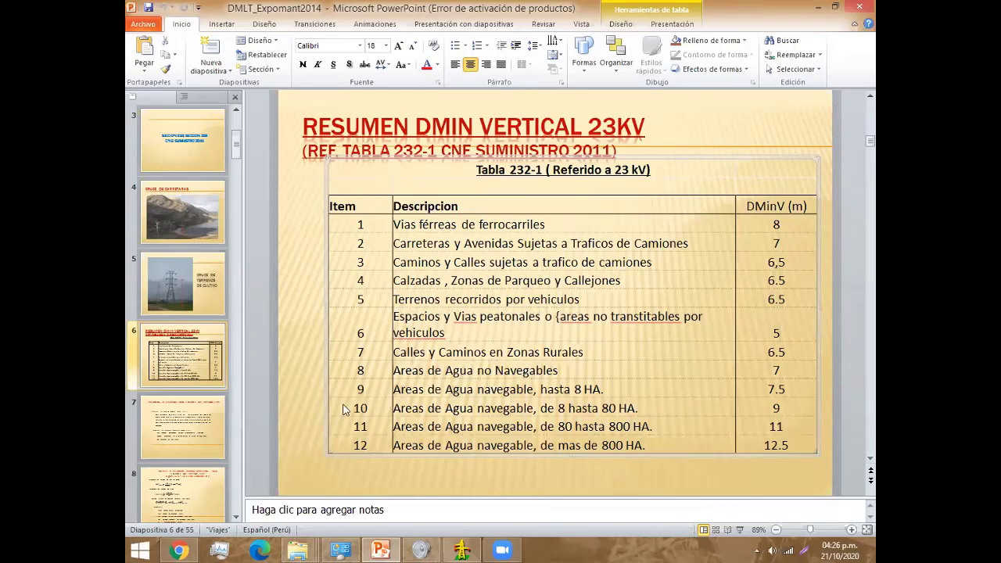
{"action": "left_click", "coordinate": [189, 425]}
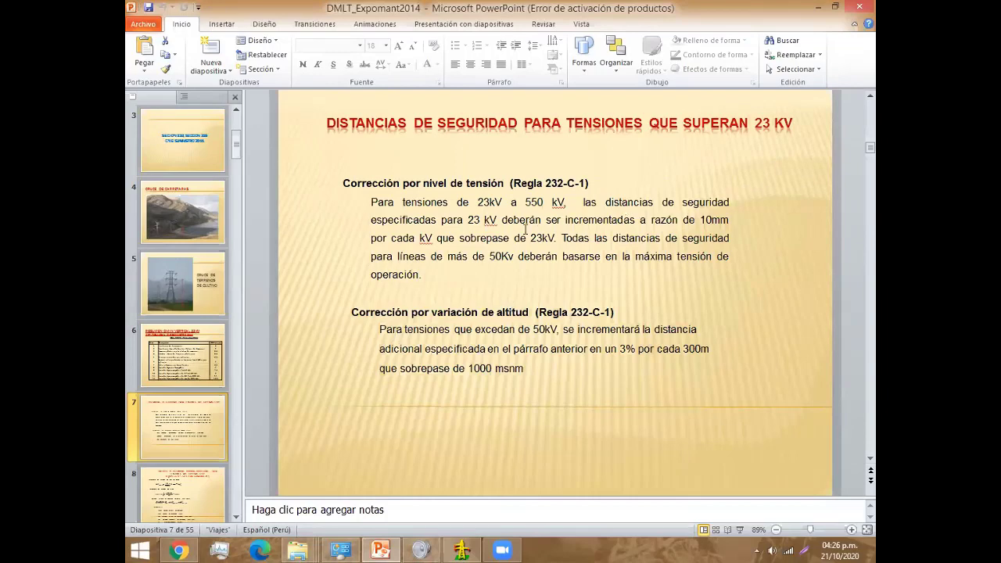
Step: Highlight 'deberán ser incrementadas', '23' and '10mm' and the altitude paragraph on slide 7, then return to DLT-CAD
{"action": "left_click_drag", "start_coordinate": [502, 222], "coordinate": [639, 222]}
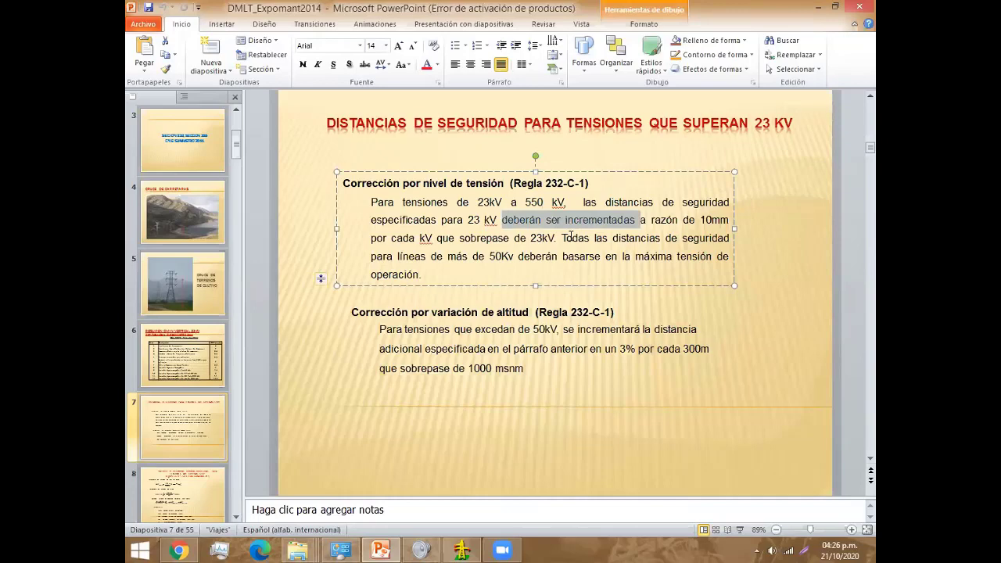
{"action": "left_click", "coordinate": [700, 219]}
{"action": "left_click_drag", "start_coordinate": [700, 219], "coordinate": [729, 220]}
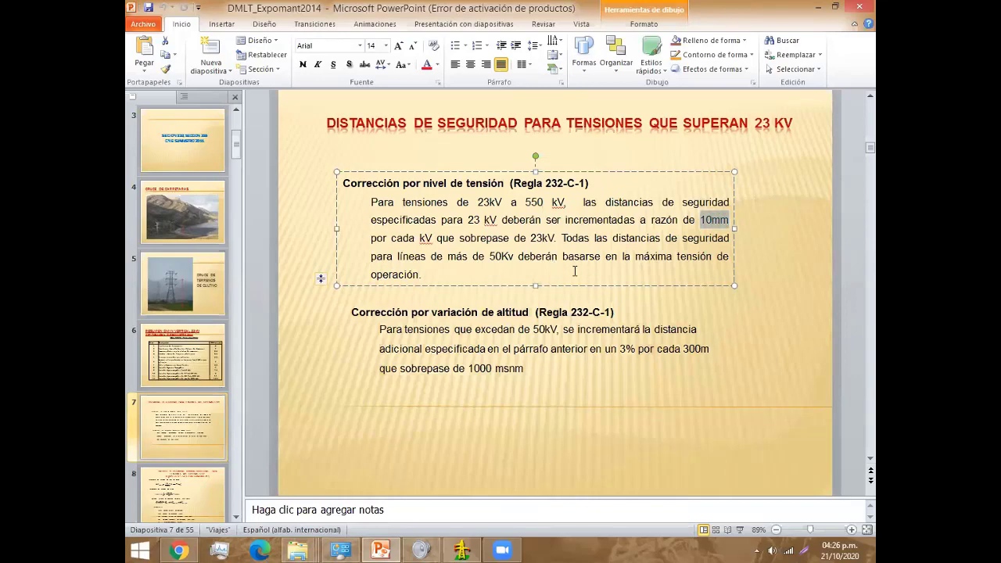
{"action": "left_click_drag", "start_coordinate": [469, 220], "coordinate": [479, 220]}
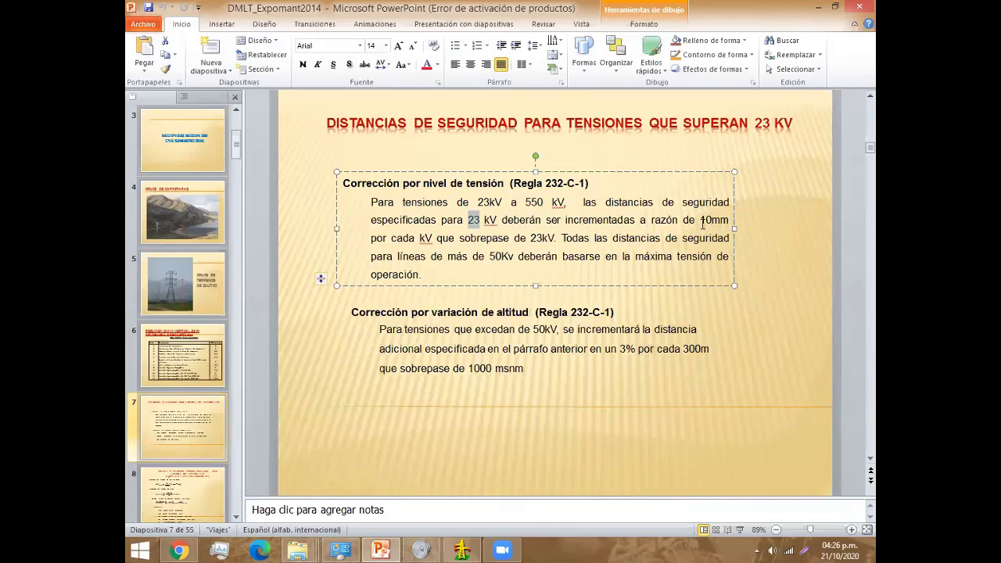
{"action": "left_click_drag", "start_coordinate": [701, 219], "coordinate": [713, 219]}
{"action": "left_click", "coordinate": [687, 310]}
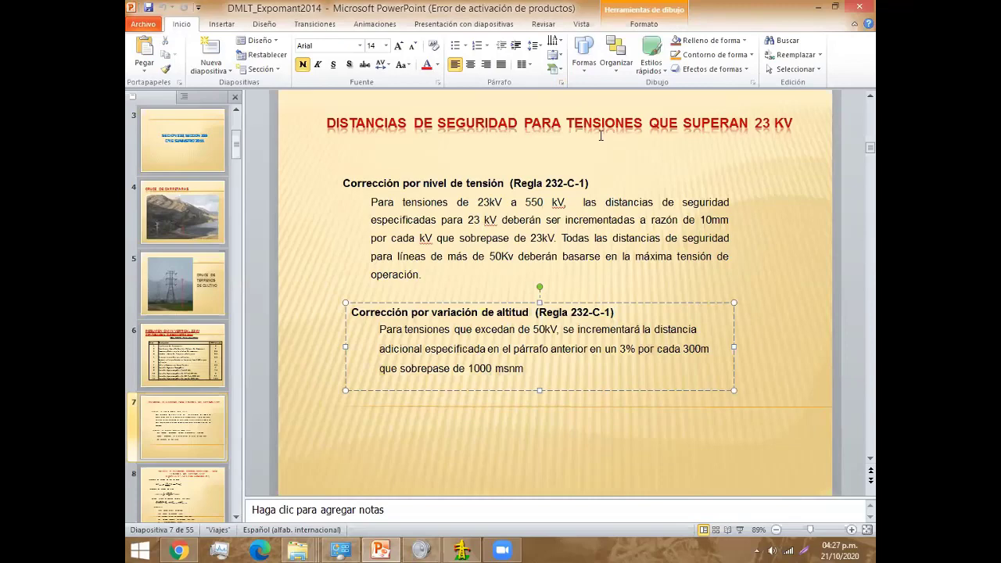
{"action": "left_click", "coordinate": [466, 549]}
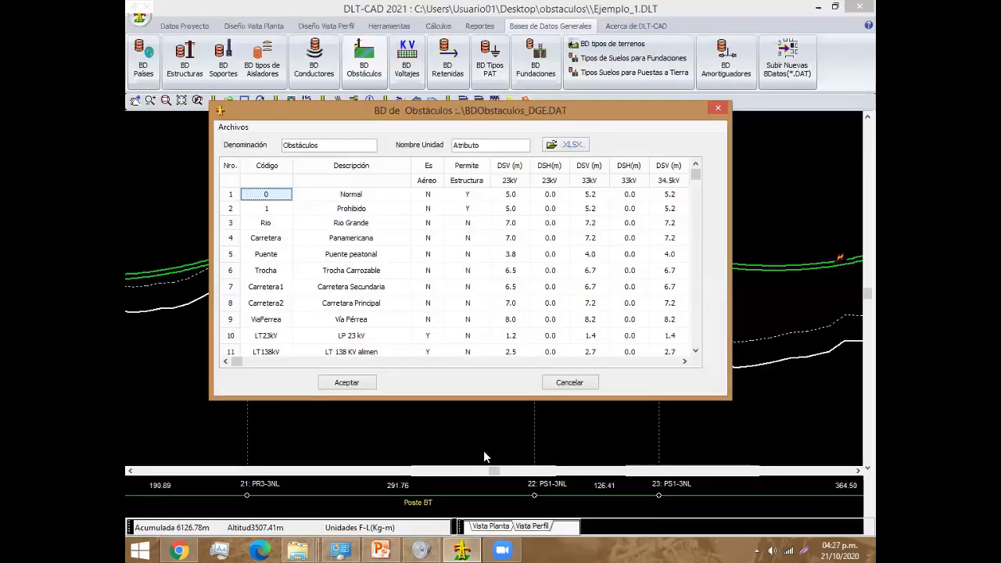
Step: Review the 23kV clearances of Prohibido (5.0), Rio Grande (7.0) and Panamericana (7.0), then return to PowerPoint
{"action": "left_click", "coordinate": [517, 210]}
{"action": "left_click", "coordinate": [517, 226]}
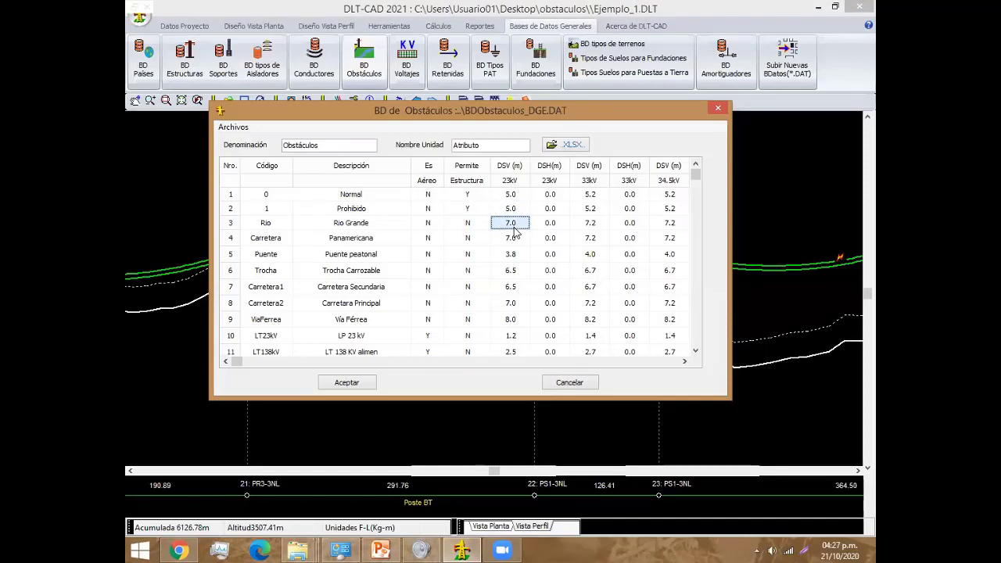
{"action": "left_click", "coordinate": [515, 245]}
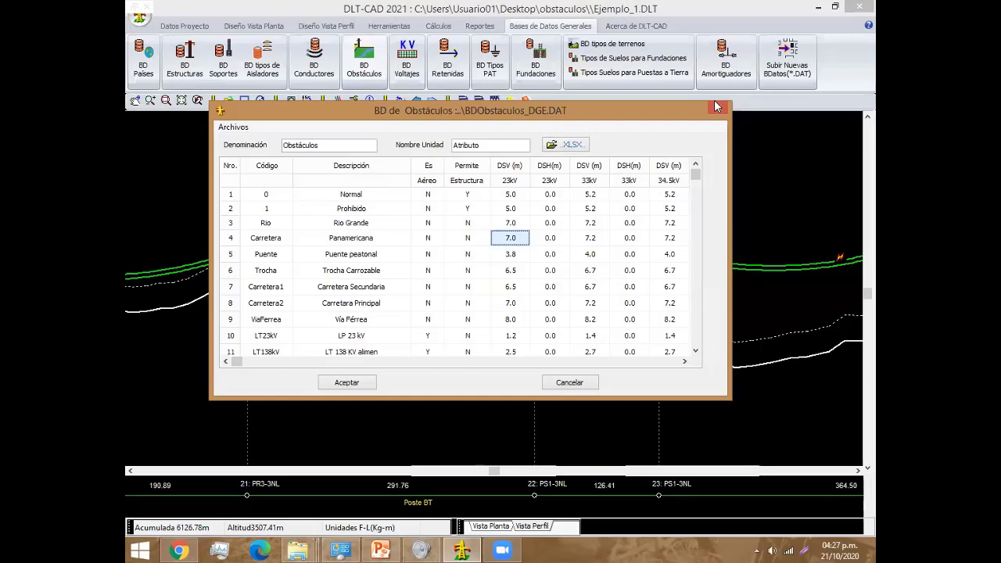
{"action": "left_click", "coordinate": [634, 95]}
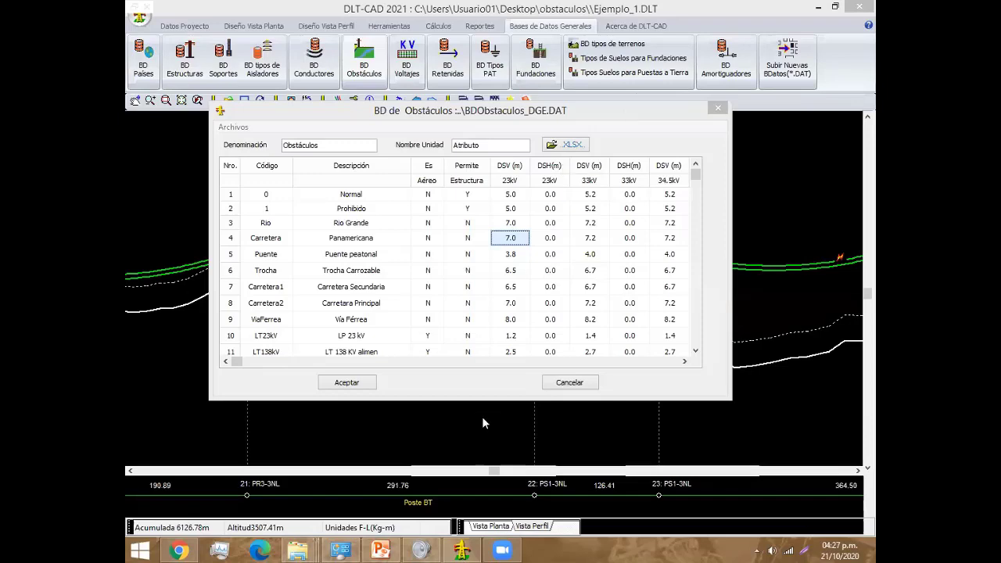
{"action": "left_click", "coordinate": [383, 549]}
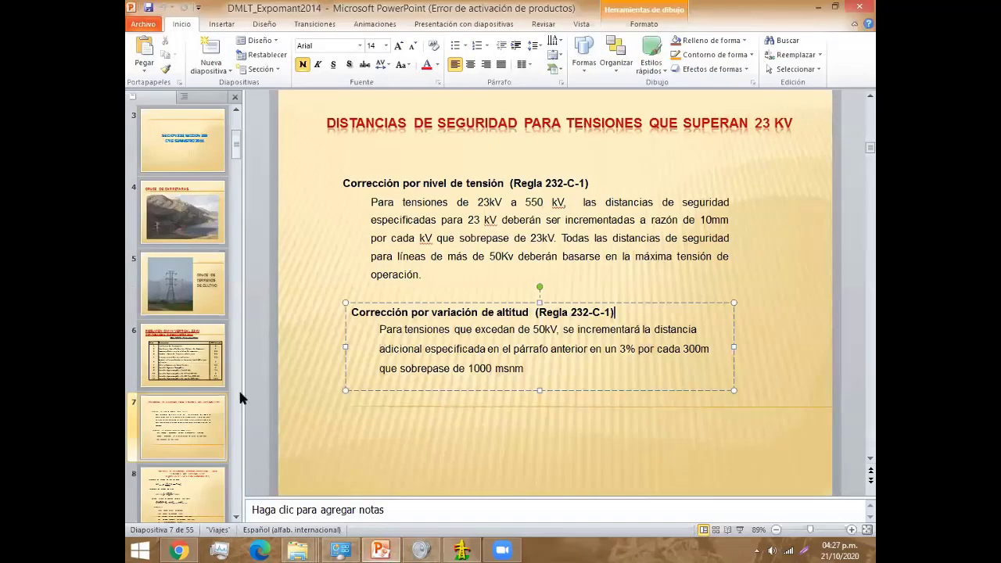
Step: Show slide 6 and highlight its TABLA 232-1 CNE SUMINISTRO 2011 subtitle reference
{"action": "left_click", "coordinate": [206, 366]}
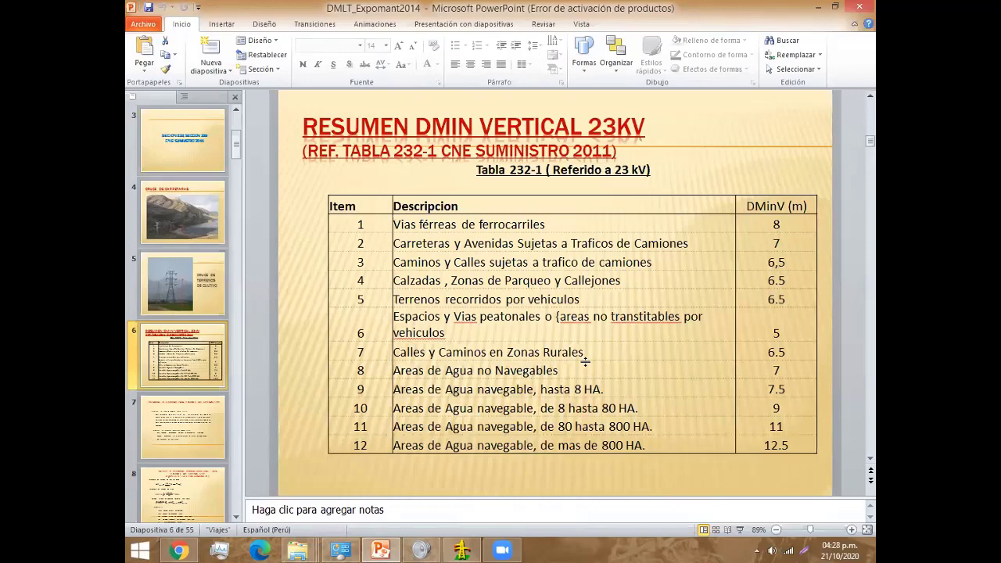
{"action": "double_click", "coordinate": [344, 150]}
{"action": "left_click_drag", "start_coordinate": [391, 150], "coordinate": [616, 153]}
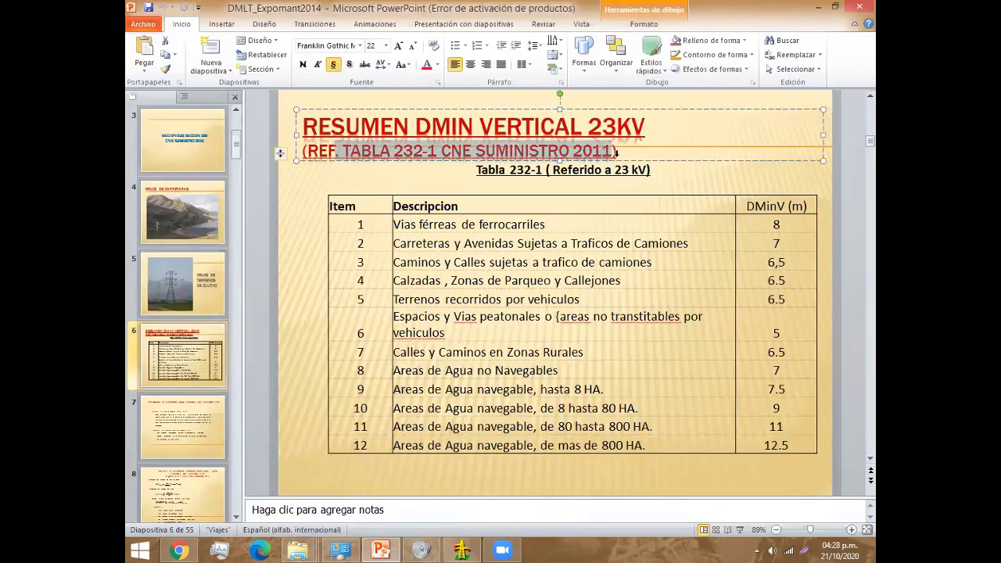
Step: Select the railway and road rows of the clearance table, point out the roads' 7 clearance, and go to slide 7
{"action": "left_click", "coordinate": [622, 225]}
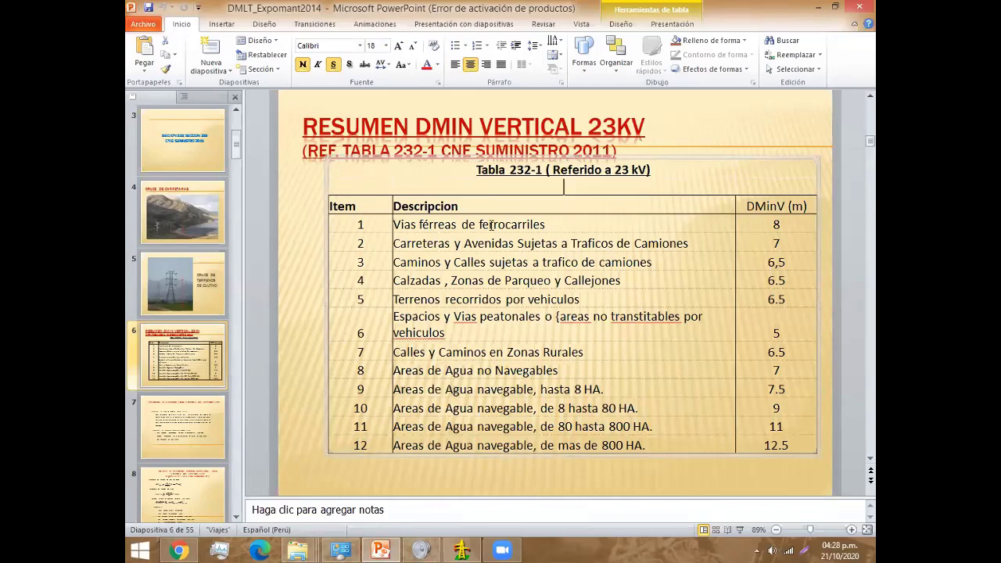
{"action": "left_click_drag", "start_coordinate": [393, 223], "coordinate": [390, 213]}
{"action": "left_click_drag", "start_coordinate": [508, 228], "coordinate": [697, 247]}
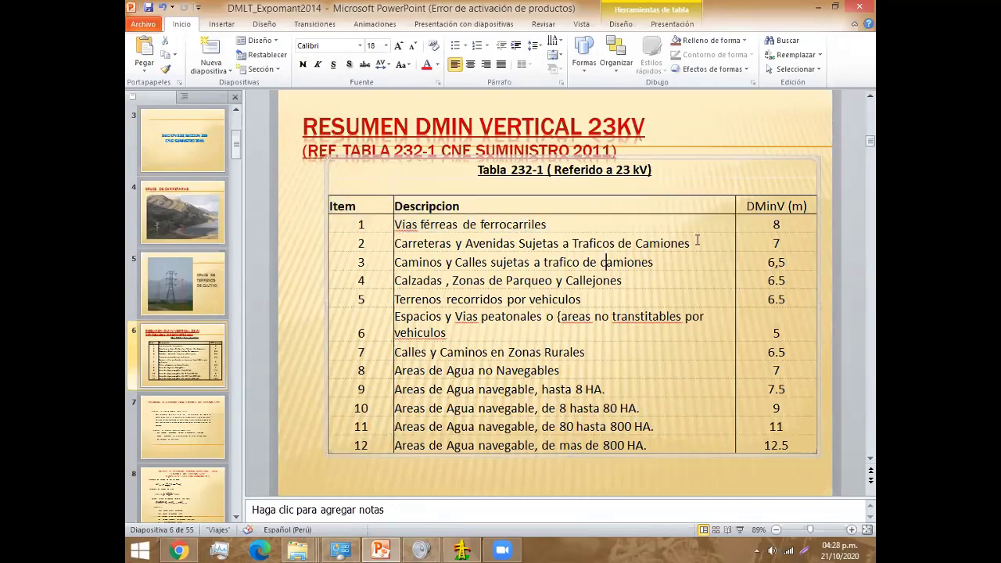
{"action": "left_click", "coordinate": [793, 244]}
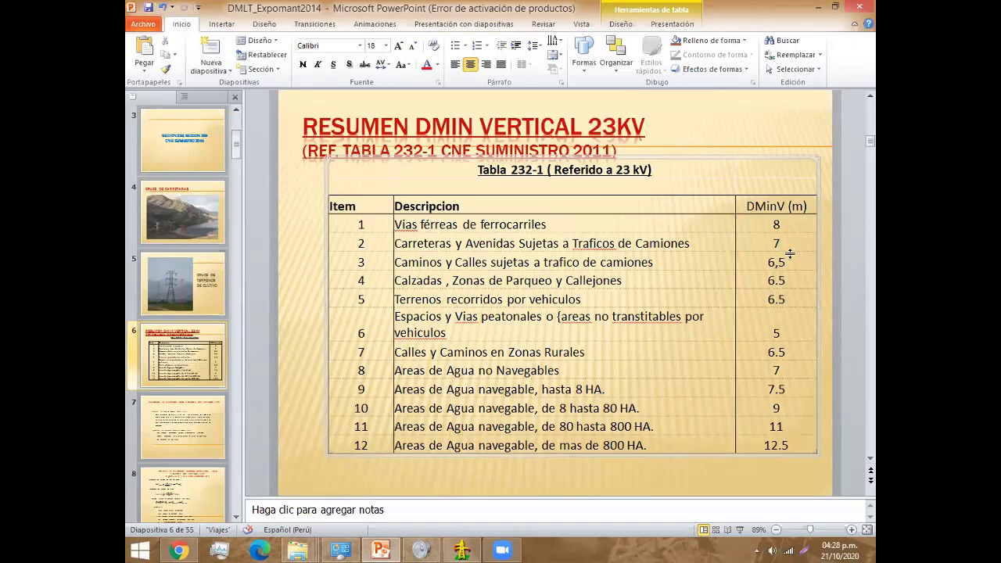
{"action": "left_click", "coordinate": [186, 426]}
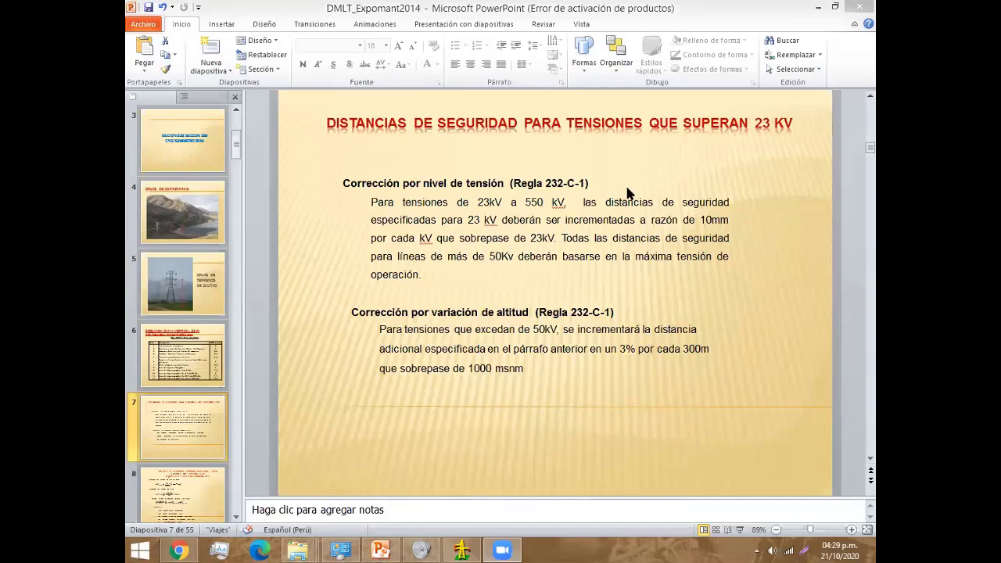
Step: Close the obstacle database and check a route point's XYZ data and attribute in plan view
{"action": "left_click", "coordinate": [461, 551]}
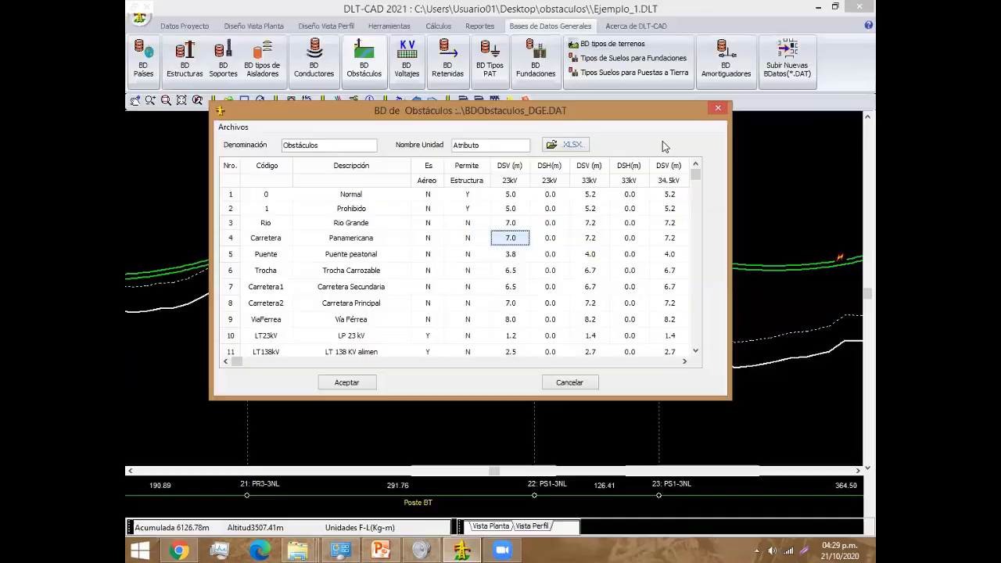
{"action": "left_click", "coordinate": [718, 108]}
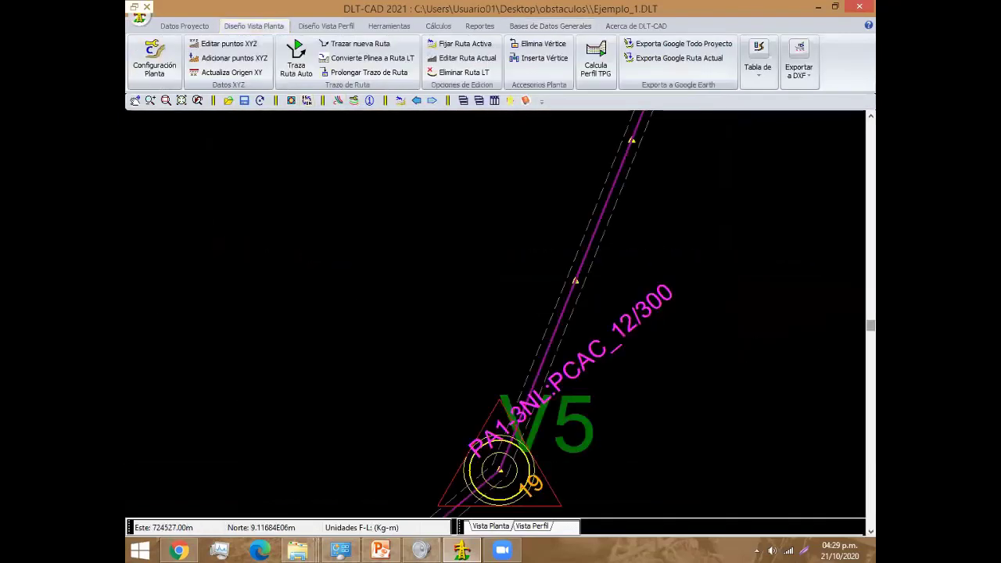
{"action": "left_click", "coordinate": [584, 434]}
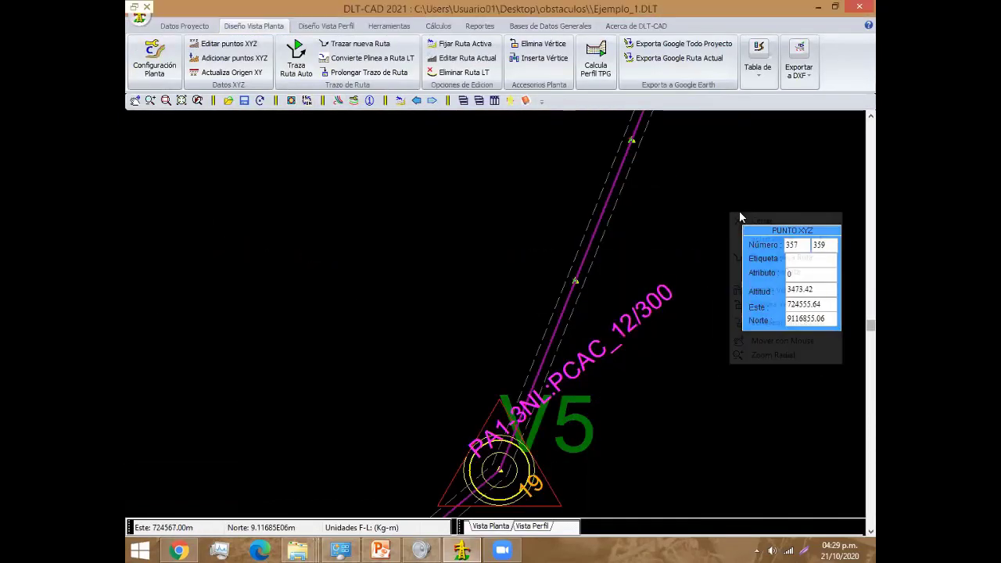
Step: Switch to the profile view framing structures 23 PS1-3NL and 24 PA1-3NL
{"action": "scroll", "coordinate": [727, 300], "scroll_direction": "down", "scroll_amount": 2}
{"action": "middle_click_drag", "start_coordinate": [711, 362], "coordinate": [714, 221]}
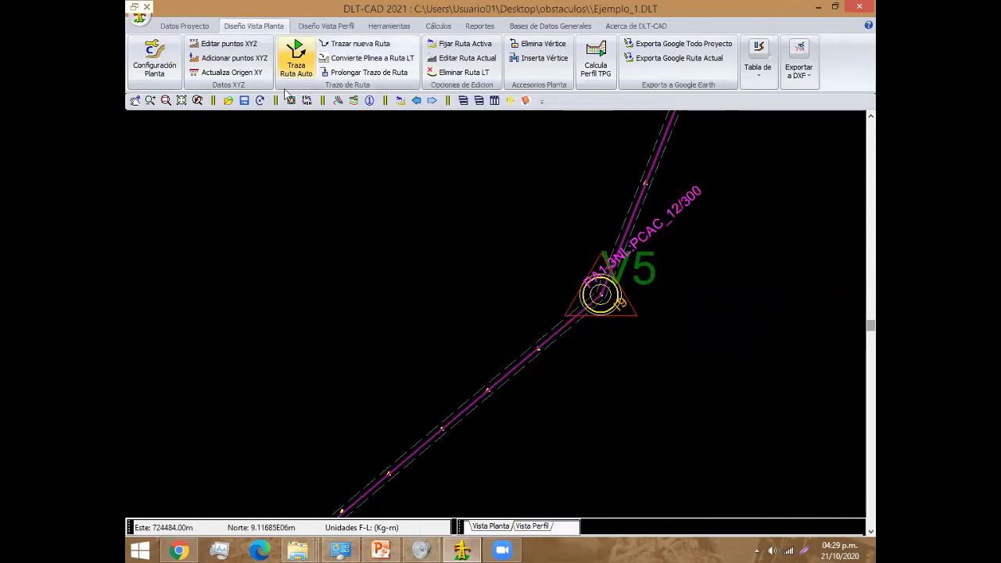
{"action": "left_click", "coordinate": [326, 26]}
{"action": "mouse_move", "coordinate": [603, 306]}
{"action": "middle_mouse_down"}
{"action": "mouse_move", "coordinate": [730, 168]}
{"action": "mouse_move", "coordinate": [544, 275]}
{"action": "middle_mouse_up"}
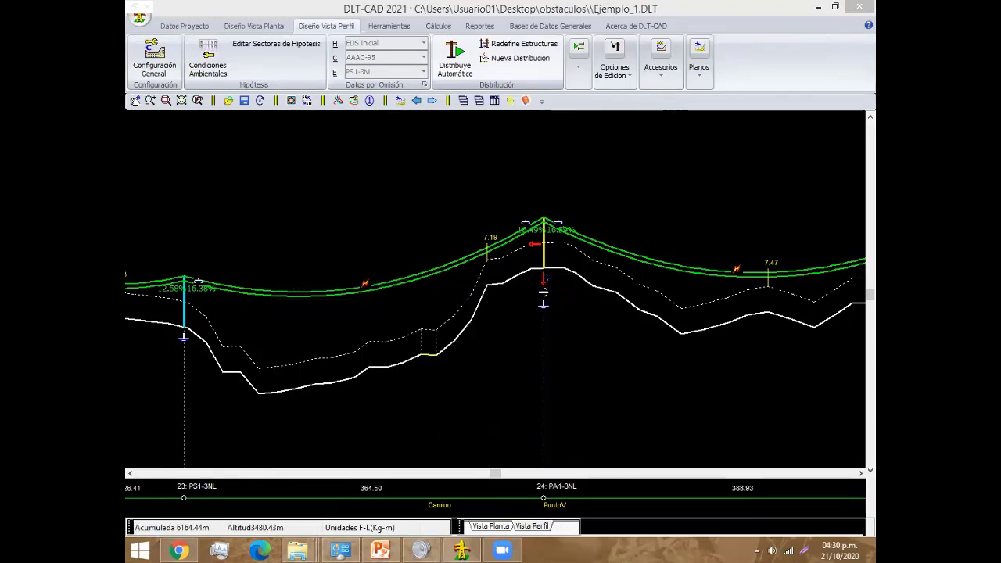
Step: Scroll along the profile and check the details of span 24 to 25
{"action": "scroll", "coordinate": [438, 304], "scroll_direction": "right", "scroll_amount": 3}
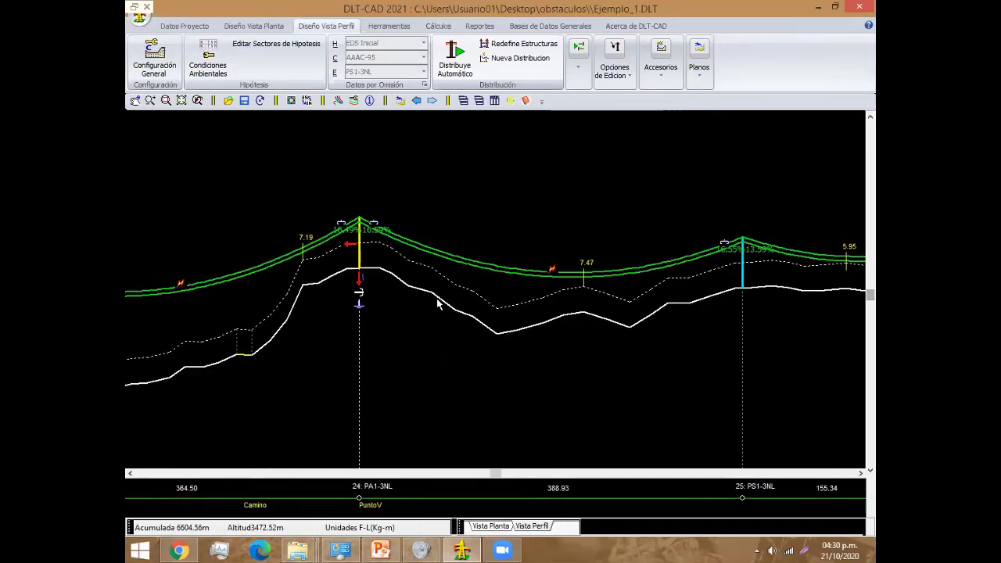
{"action": "scroll", "coordinate": [469, 307], "scroll_direction": "right", "scroll_amount": 2}
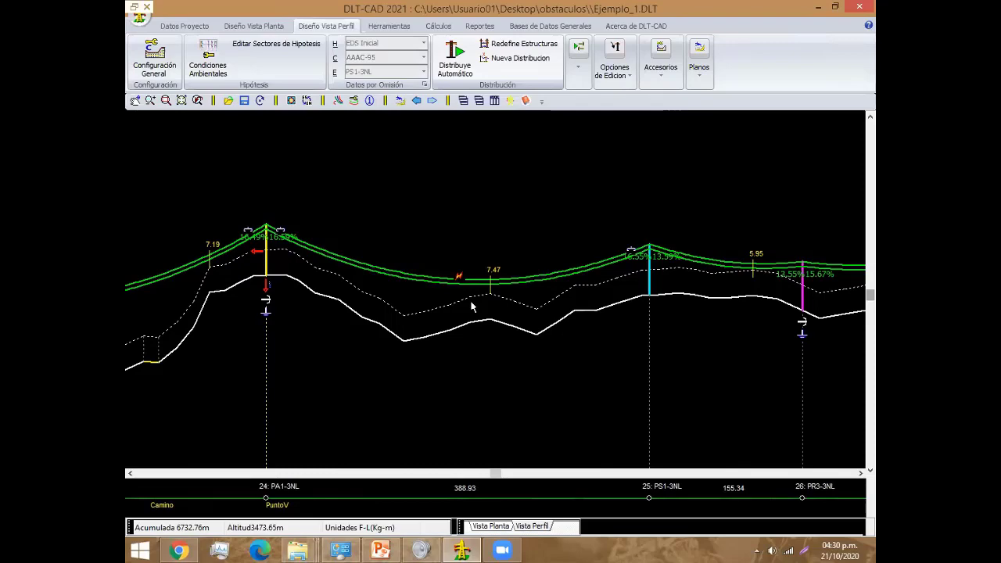
{"action": "scroll", "coordinate": [481, 312], "scroll_direction": "up", "scroll_amount": 2}
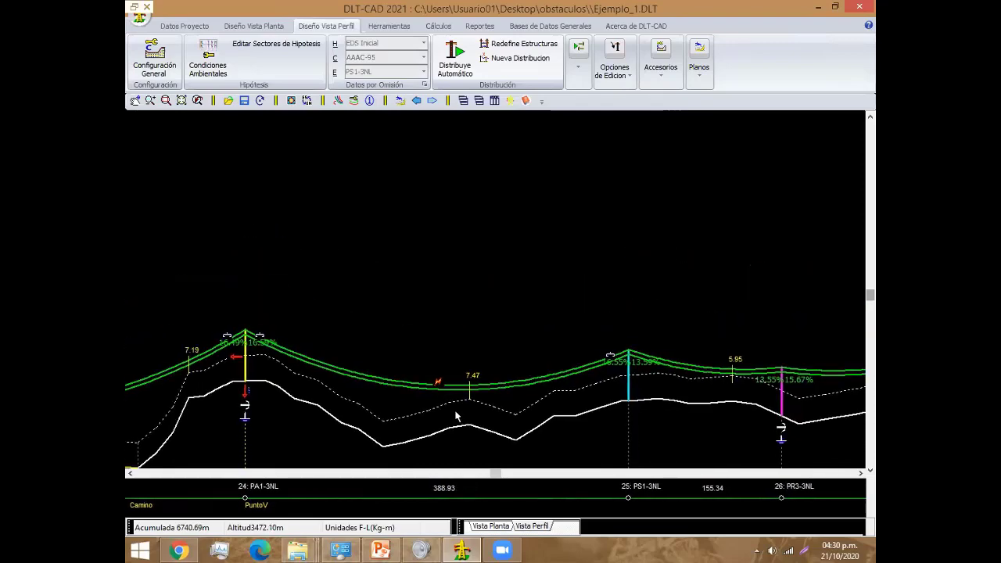
{"action": "left_click", "coordinate": [472, 381]}
Step: Zoom and pan the profile to frame span 7–8 with its road crossing and 5.94 clearance
{"action": "scroll", "coordinate": [315, 342], "scroll_direction": "down", "scroll_amount": 1}
{"action": "scroll", "coordinate": [464, 242], "scroll_direction": "down", "scroll_amount": 1}
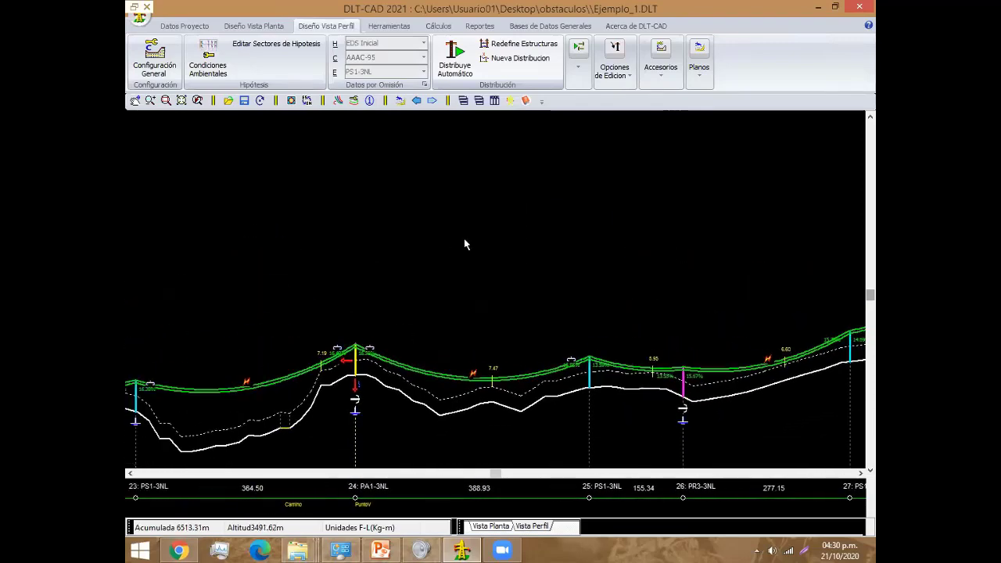
{"action": "scroll", "coordinate": [565, 274], "scroll_direction": "down", "scroll_amount": 1}
{"action": "scroll", "coordinate": [500, 281], "scroll_direction": "left", "scroll_amount": 1}
{"action": "scroll", "coordinate": [375, 297], "scroll_direction": "left", "scroll_amount": 1}
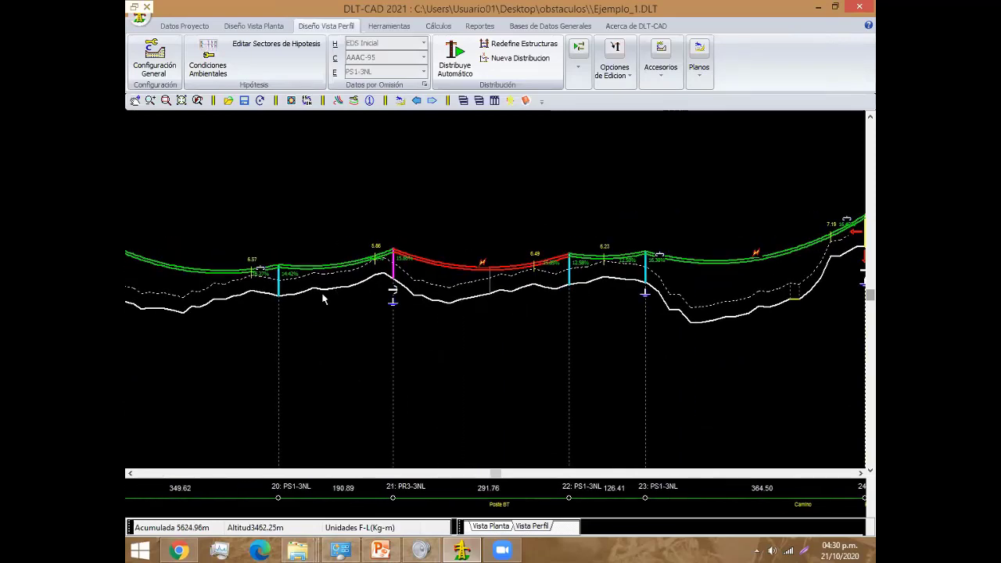
{"action": "scroll", "coordinate": [352, 281], "scroll_direction": "left", "scroll_amount": 2}
{"action": "scroll", "coordinate": [391, 250], "scroll_direction": "left", "scroll_amount": 1}
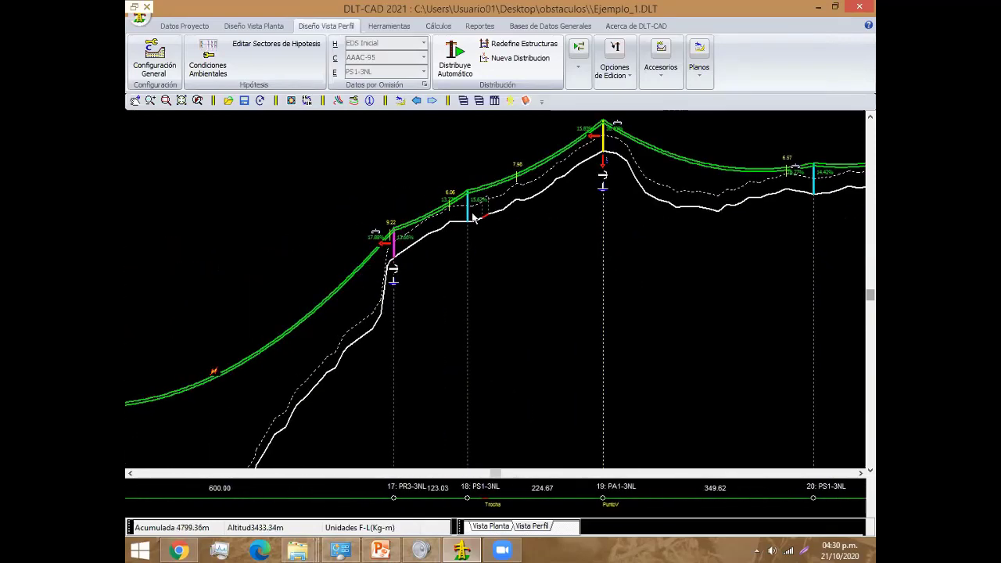
{"action": "scroll", "coordinate": [407, 233], "scroll_direction": "left", "scroll_amount": 1}
{"action": "scroll", "coordinate": [407, 233], "scroll_direction": "left", "scroll_amount": 1}
{"action": "scroll", "coordinate": [261, 183], "scroll_direction": "left", "scroll_amount": 1}
{"action": "scroll", "coordinate": [379, 271], "scroll_direction": "left", "scroll_amount": 1}
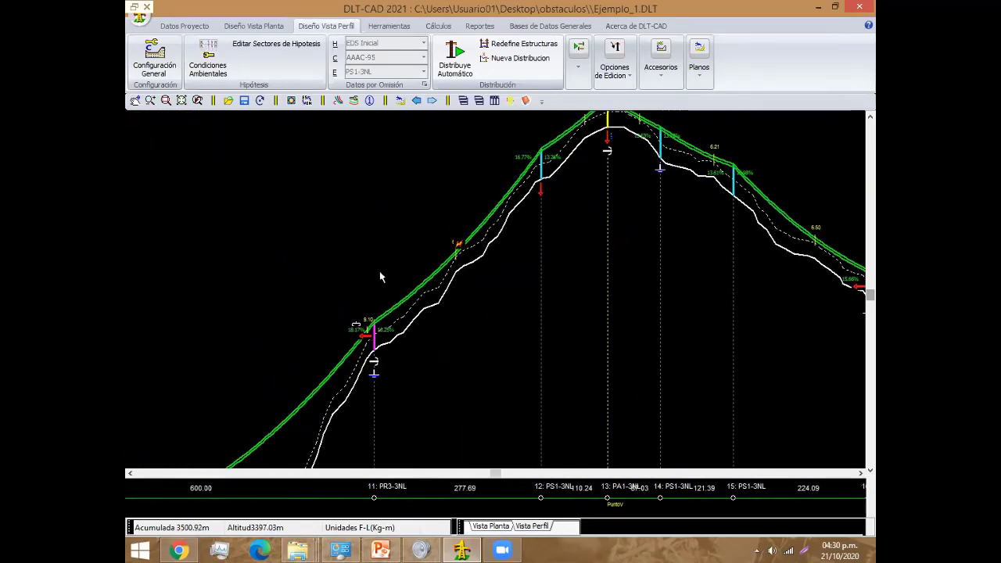
{"action": "scroll", "coordinate": [394, 249], "scroll_direction": "left", "scroll_amount": 1}
{"action": "scroll", "coordinate": [393, 249], "scroll_direction": "left", "scroll_amount": 1}
{"action": "scroll", "coordinate": [485, 209], "scroll_direction": "left", "scroll_amount": 1}
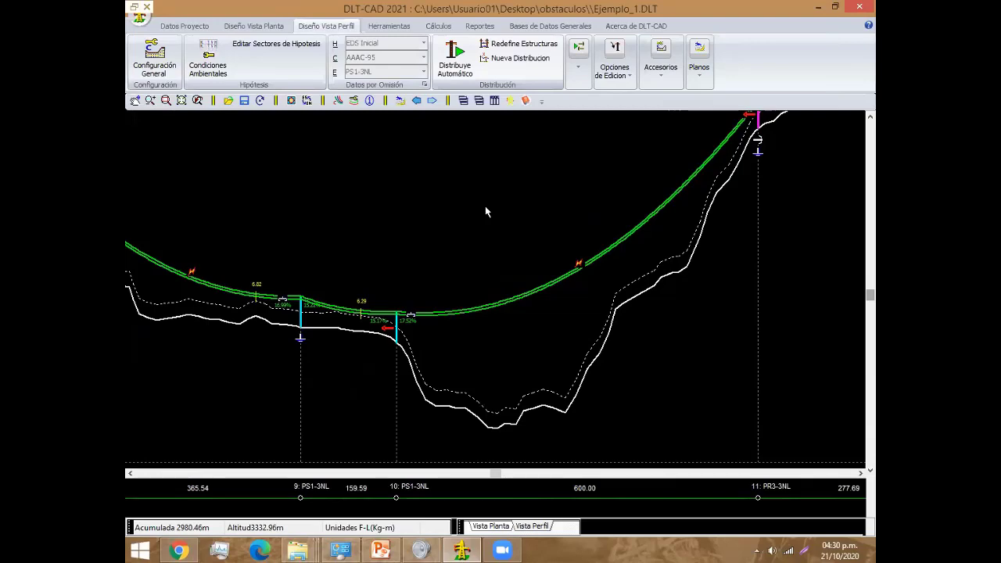
{"action": "scroll", "coordinate": [485, 211], "scroll_direction": "left", "scroll_amount": 3}
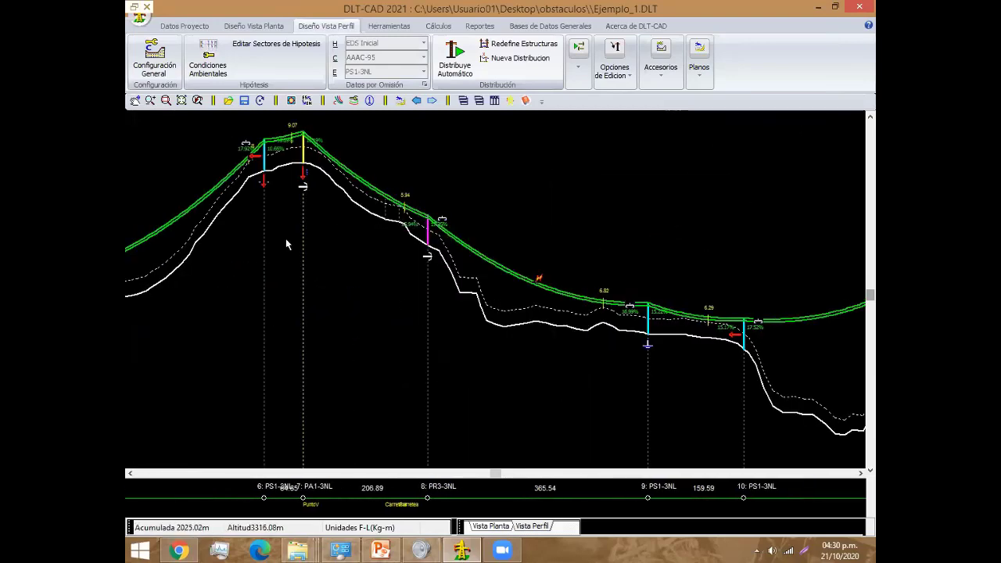
{"action": "scroll", "coordinate": [530, 248], "scroll_direction": "left", "scroll_amount": 2}
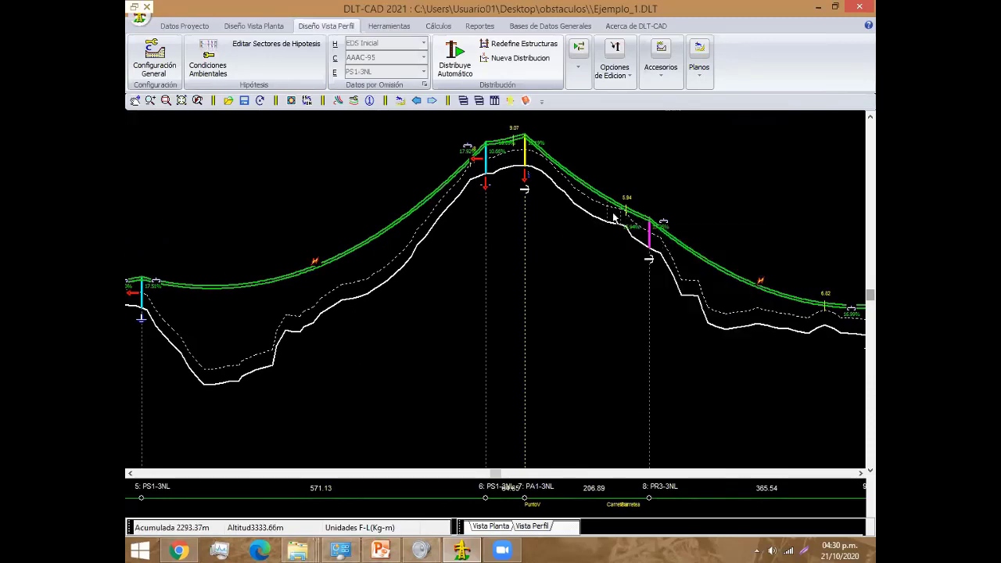
{"action": "scroll", "coordinate": [558, 248], "scroll_direction": "right", "scroll_amount": 2}
{"action": "scroll", "coordinate": [651, 252], "scroll_direction": "up", "scroll_amount": 2}
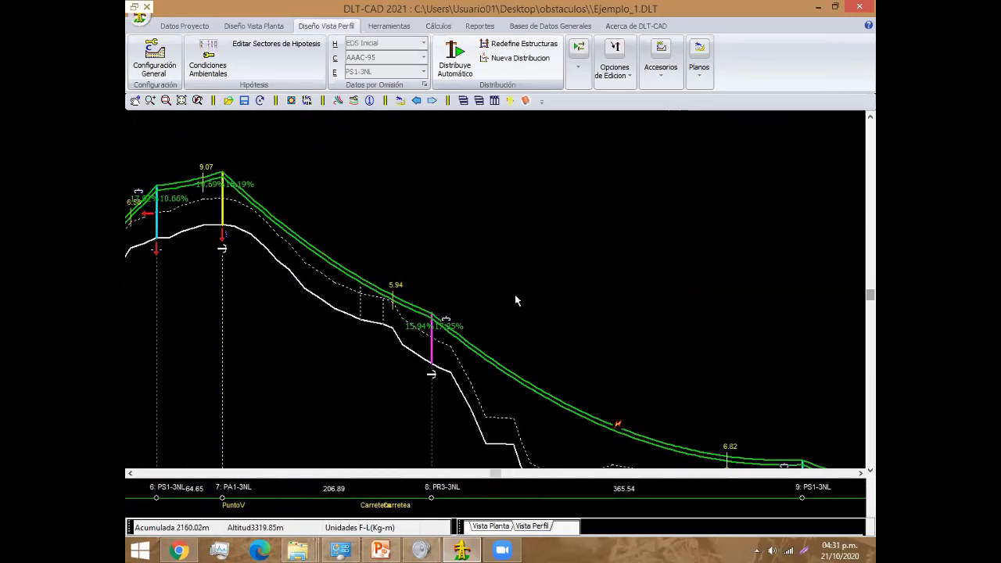
{"action": "middle_click_drag", "start_coordinate": [398, 365], "coordinate": [481, 351]}
{"action": "scroll", "coordinate": [481, 351], "scroll_direction": "up", "scroll_amount": 3}
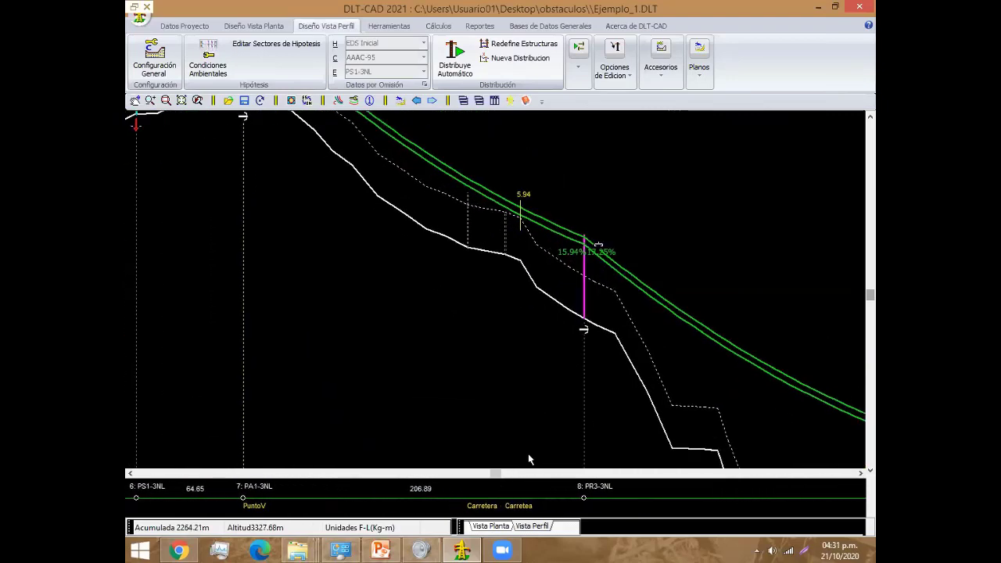
{"action": "middle_click_drag", "start_coordinate": [489, 226], "coordinate": [454, 296]}
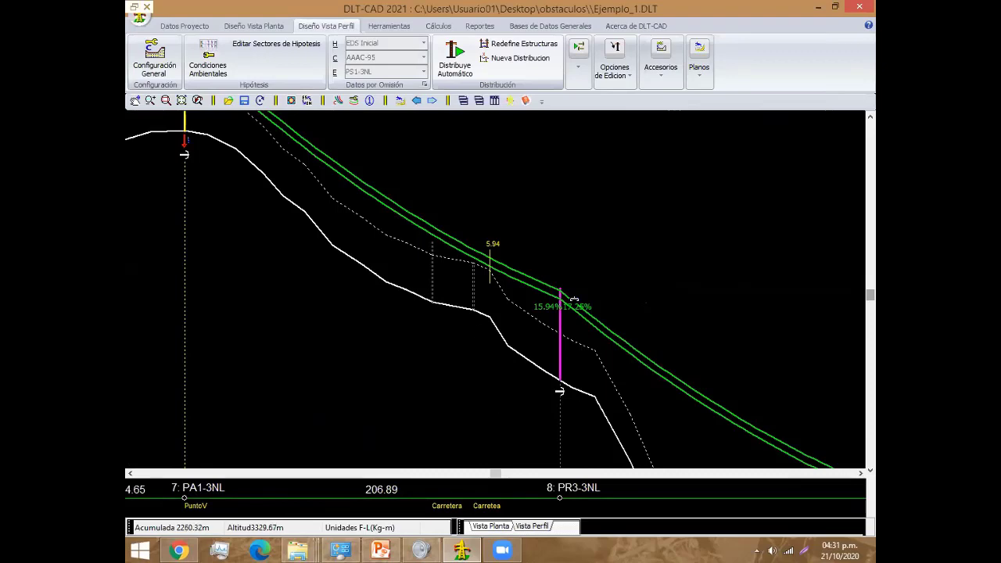
Step: Keep Carretera as point 141's attribute in the profile point table, turning span 7–8's conductor red
{"action": "double_click", "coordinate": [473, 316]}
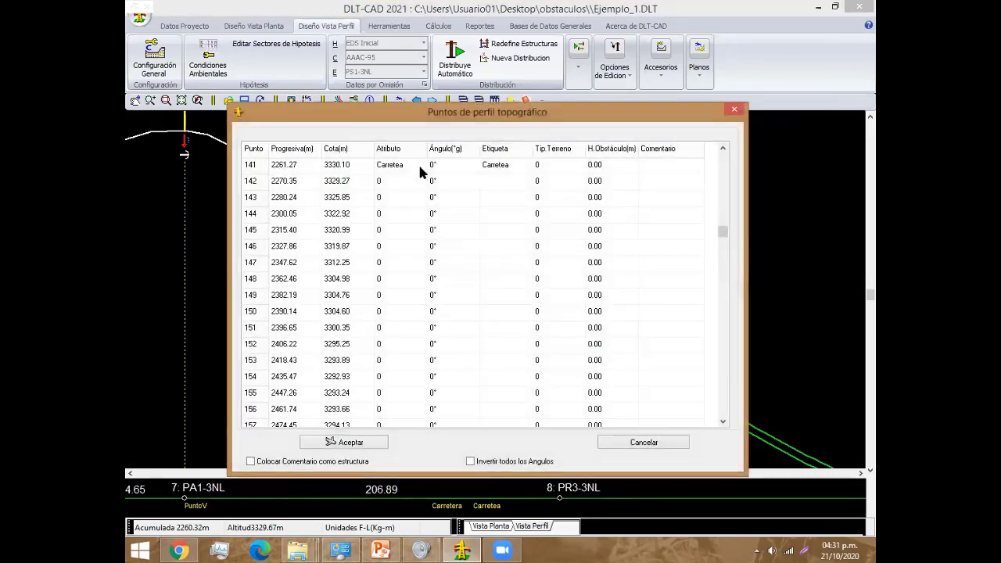
{"action": "left_click", "coordinate": [418, 164]}
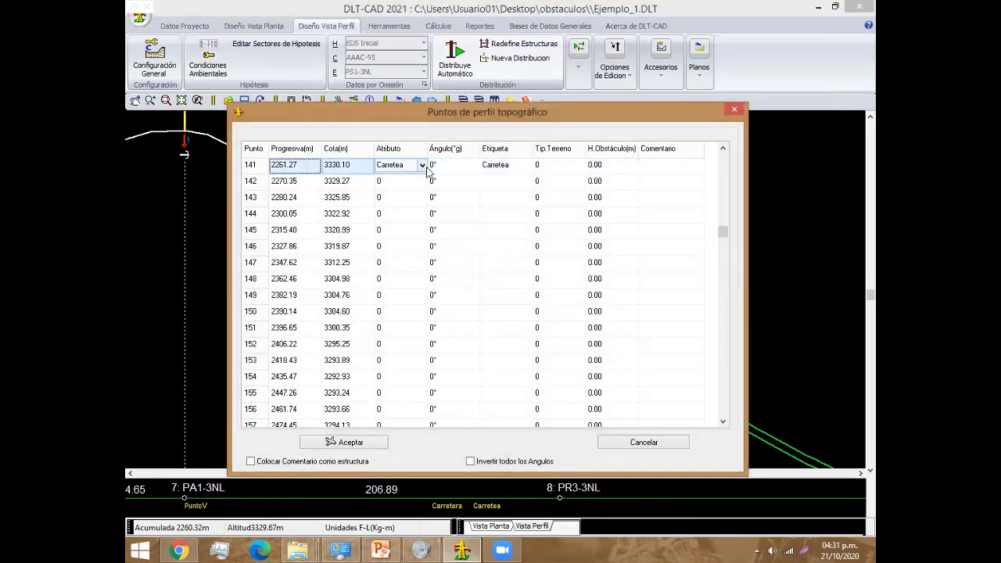
{"action": "left_click", "coordinate": [421, 166]}
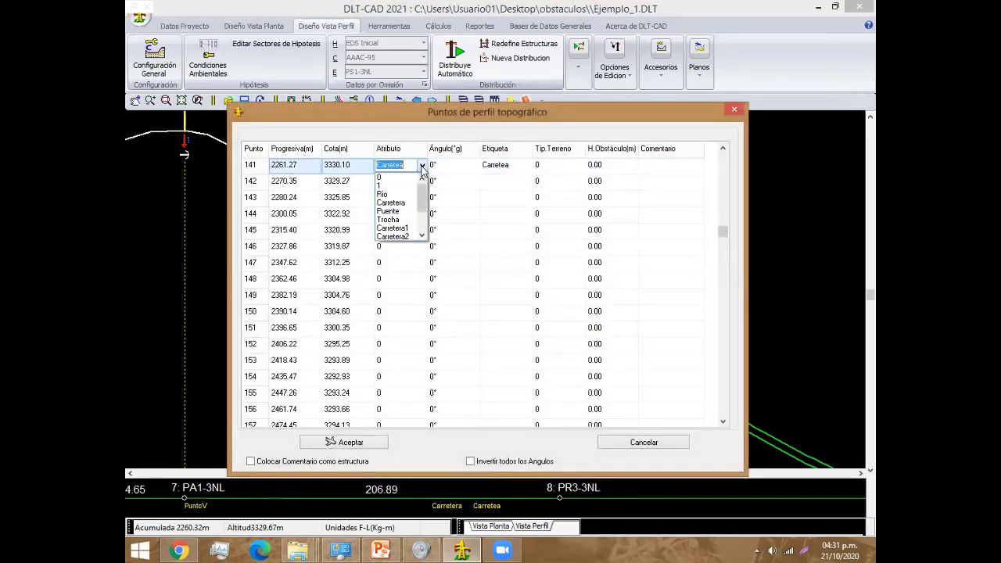
{"action": "left_click", "coordinate": [391, 202]}
{"action": "left_click", "coordinate": [358, 442]}
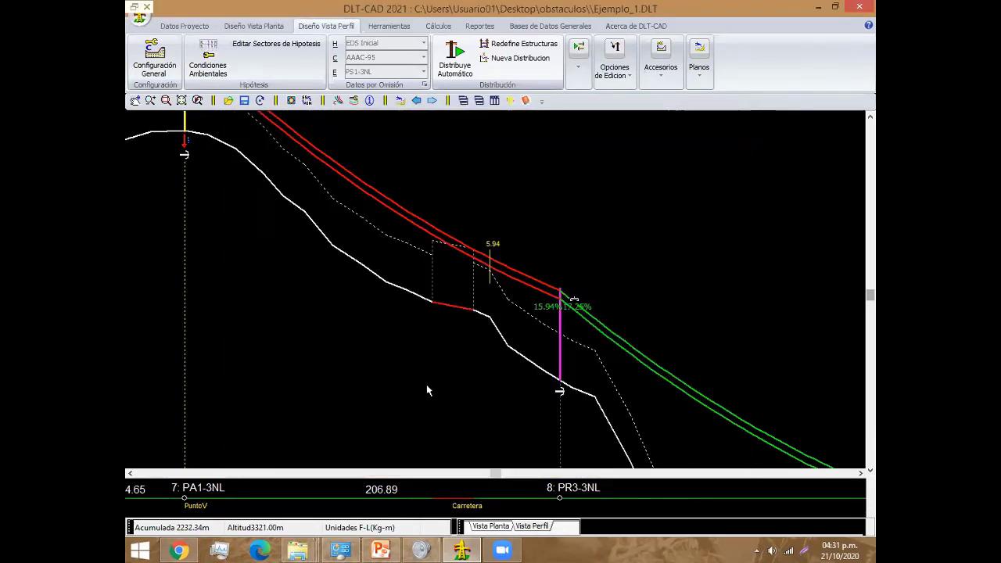
{"action": "middle_click_drag", "start_coordinate": [436, 388], "coordinate": [430, 421]}
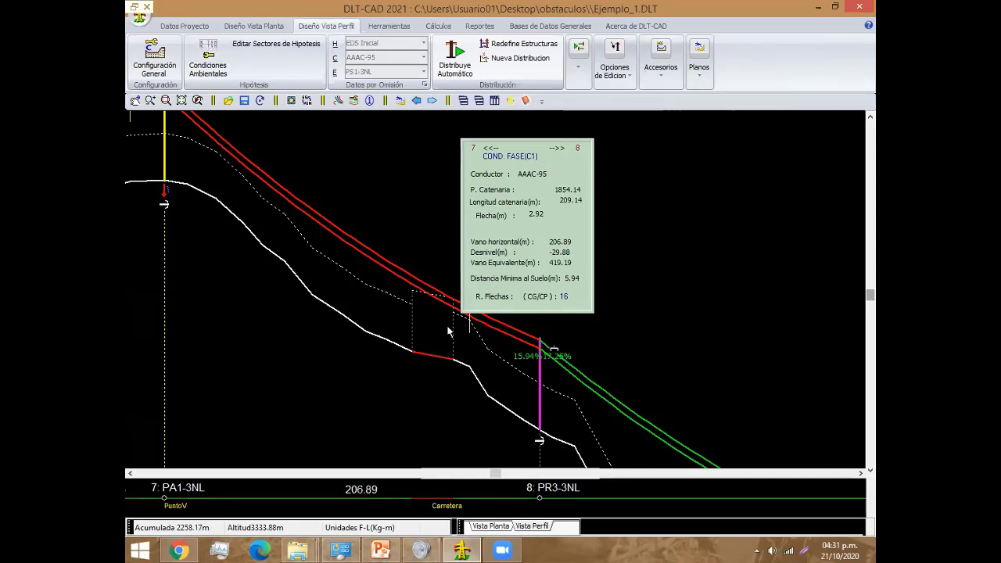
Step: Drag structure 8 PR3-3NL left to shorten span 7–8 to 169.63
{"action": "right_click", "coordinate": [532, 282]}
{"action": "mouse_move", "coordinate": [585, 377]}
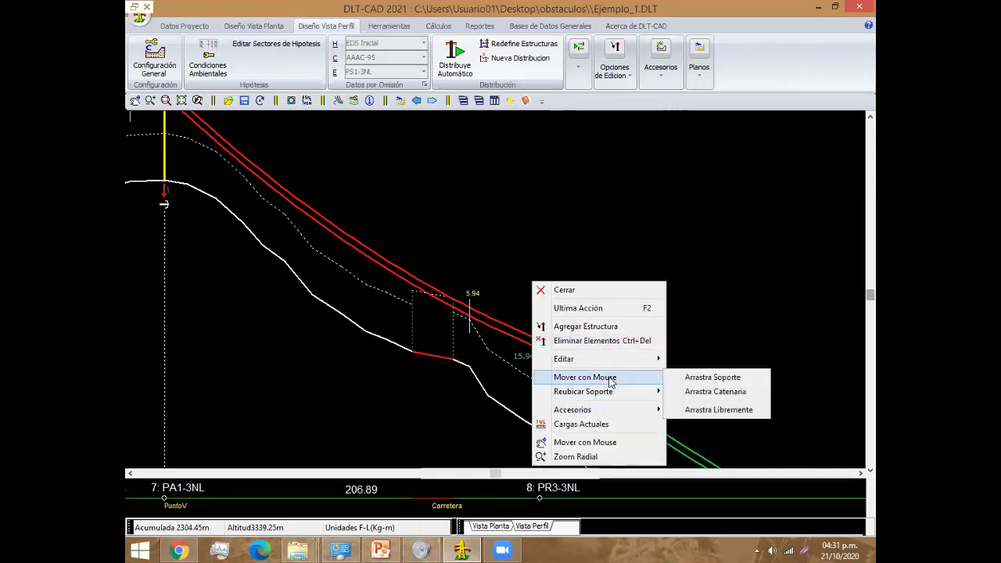
{"action": "left_click", "coordinate": [712, 377]}
{"action": "left_click_drag", "start_coordinate": [543, 356], "coordinate": [477, 355]}
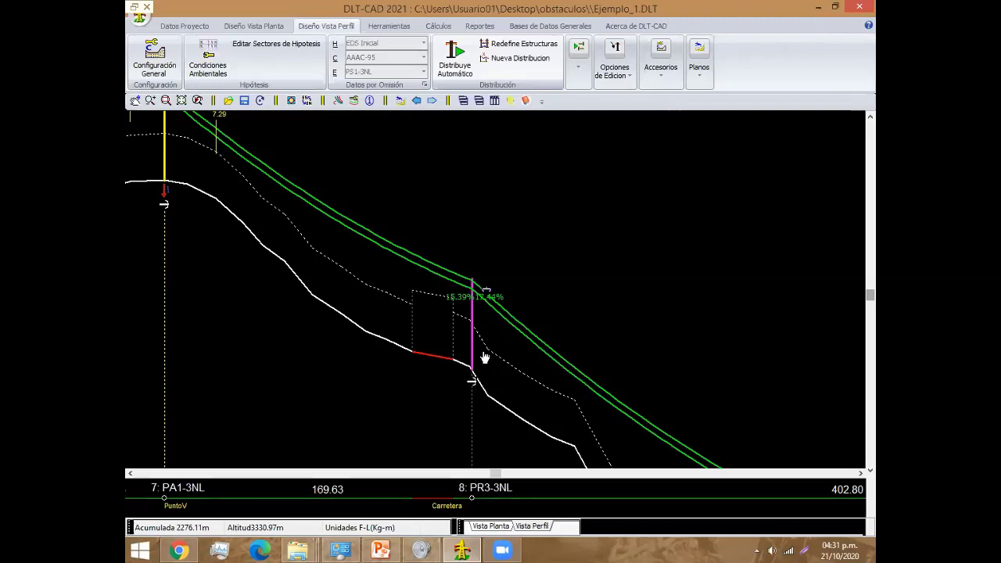
{"action": "right_click", "coordinate": [484, 226]}
{"action": "left_click", "coordinate": [493, 232]}
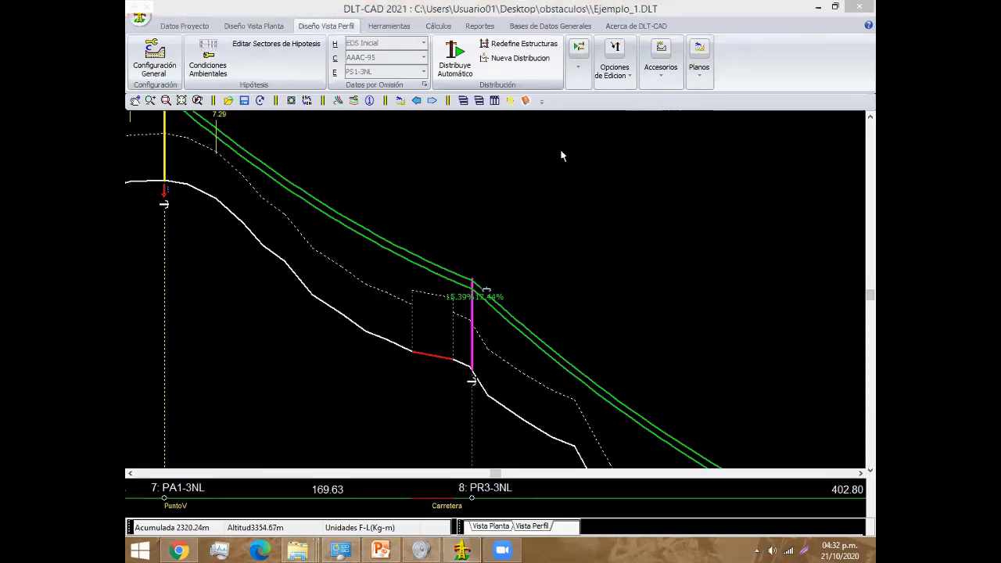
Step: Zoom out to structures 13–16 and show the Bases de Datos Generales commands
{"action": "scroll", "coordinate": [479, 296], "scroll_direction": "down", "scroll_amount": 2}
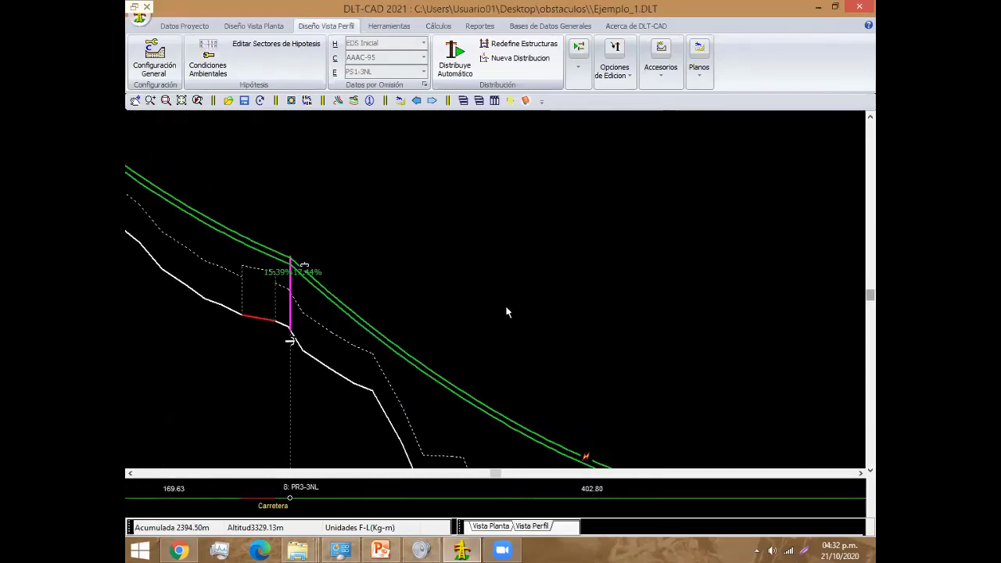
{"action": "scroll", "coordinate": [509, 311], "scroll_direction": "down", "scroll_amount": 1}
{"action": "scroll", "coordinate": [603, 339], "scroll_direction": "down", "scroll_amount": 1}
{"action": "scroll", "coordinate": [594, 321], "scroll_direction": "right", "scroll_amount": 2}
{"action": "scroll", "coordinate": [454, 313], "scroll_direction": "right", "scroll_amount": 1}
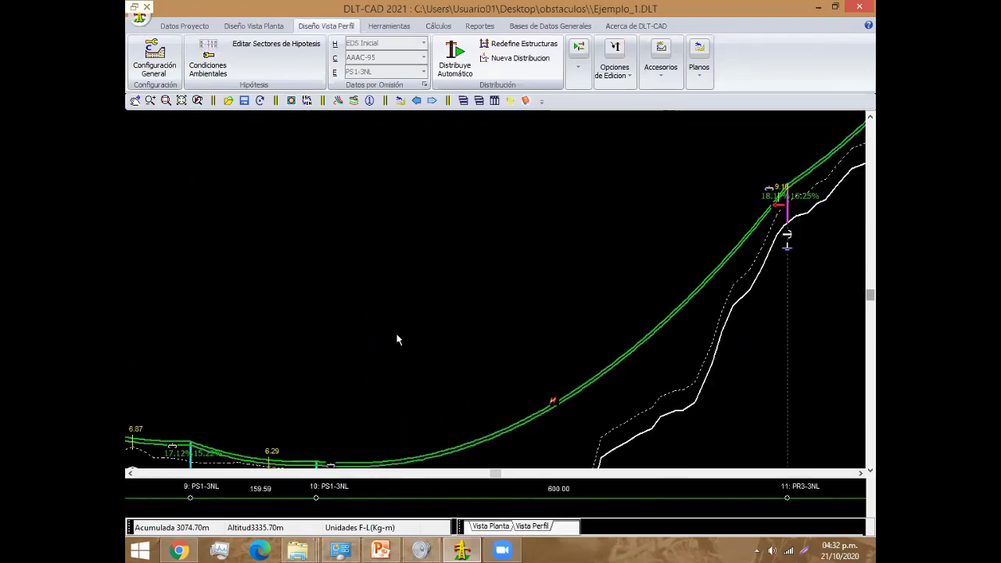
{"action": "scroll", "coordinate": [477, 313], "scroll_direction": "right", "scroll_amount": 1}
{"action": "scroll", "coordinate": [567, 305], "scroll_direction": "right", "scroll_amount": 2}
{"action": "scroll", "coordinate": [641, 289], "scroll_direction": "right", "scroll_amount": 1}
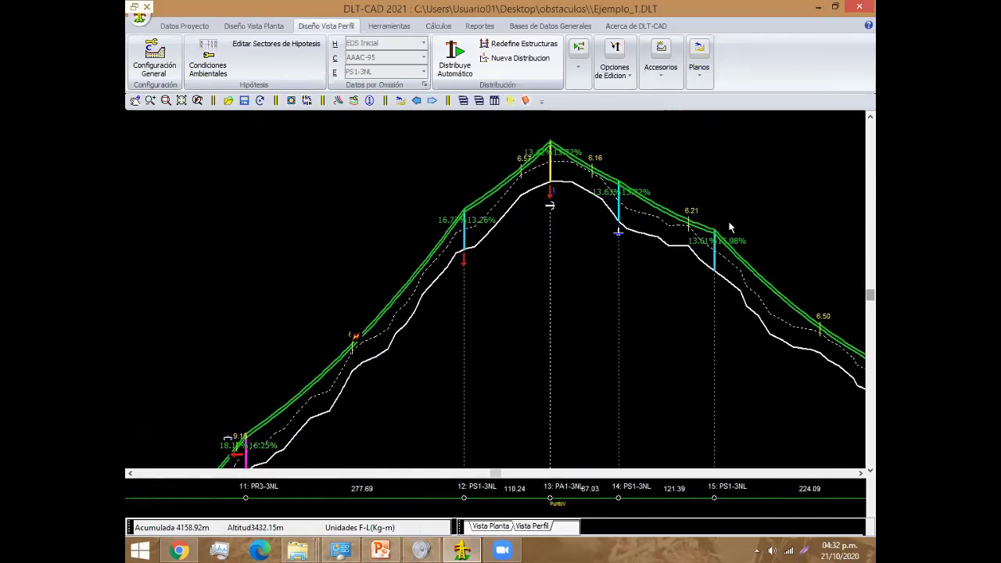
{"action": "scroll", "coordinate": [688, 195], "scroll_direction": "right", "scroll_amount": 2}
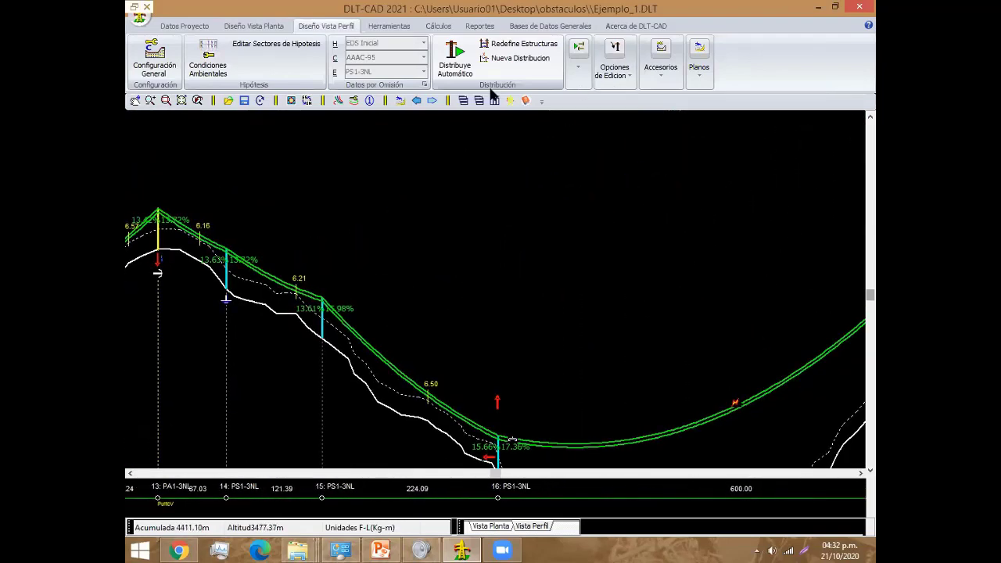
{"action": "left_click", "coordinate": [550, 26]}
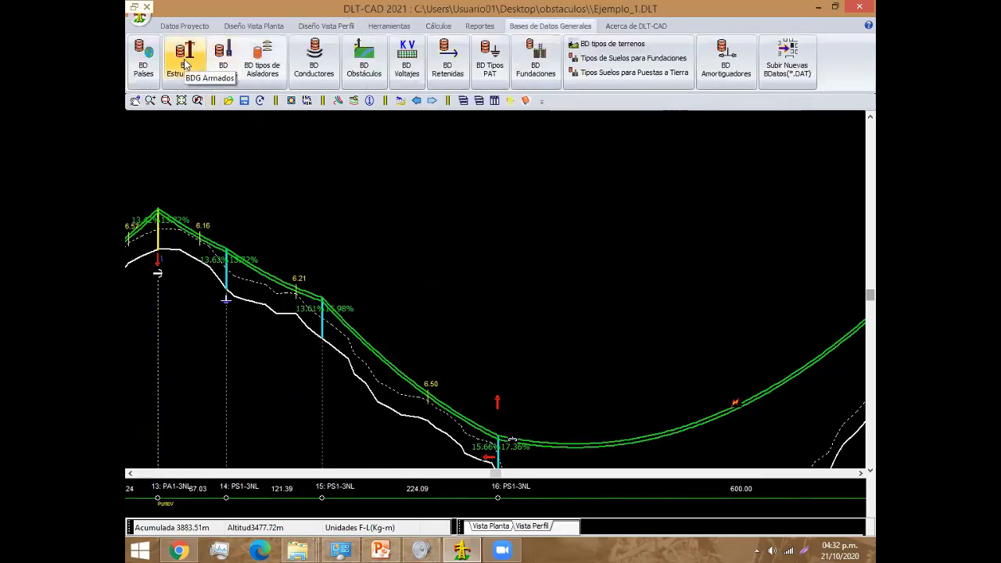
Step: Review the Prohibido and Rio Grande clearances in BD Obstáculos, then bring up the safety-distance slides
{"action": "left_click", "coordinate": [376, 53]}
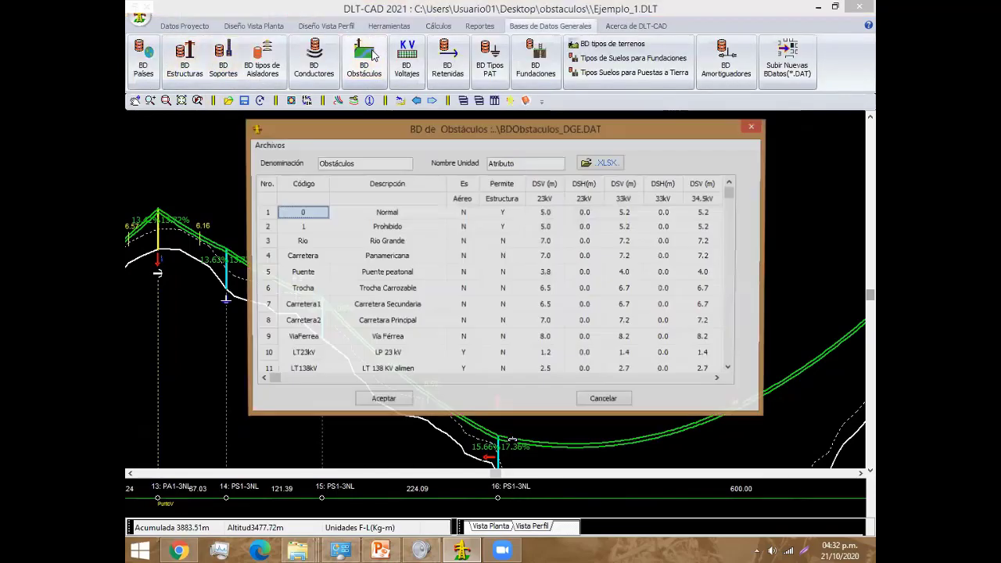
{"action": "left_click", "coordinate": [545, 227]}
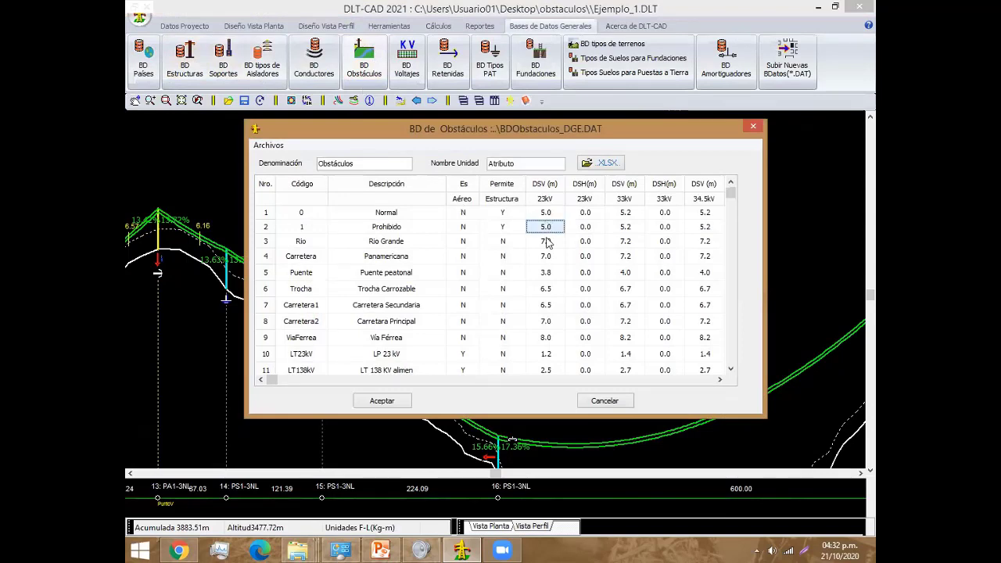
{"action": "left_click", "coordinate": [623, 245]}
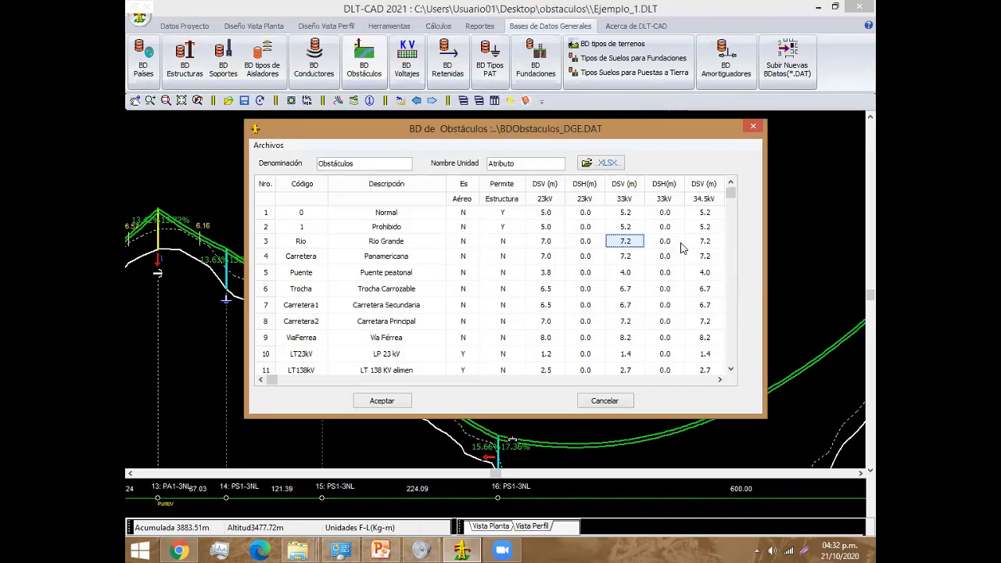
{"action": "left_click", "coordinate": [703, 243]}
{"action": "left_click", "coordinate": [720, 380]}
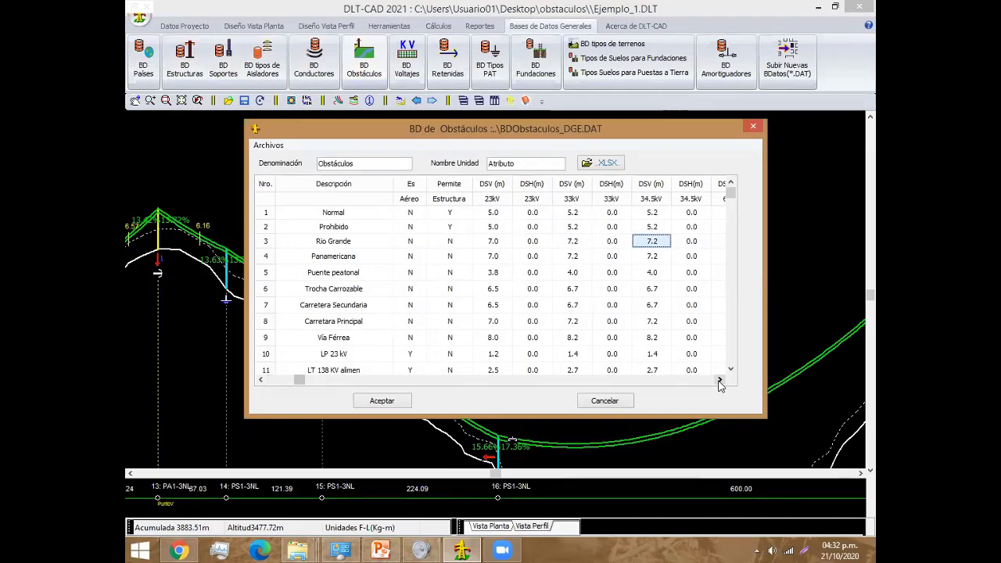
{"action": "left_click", "coordinate": [720, 380]}
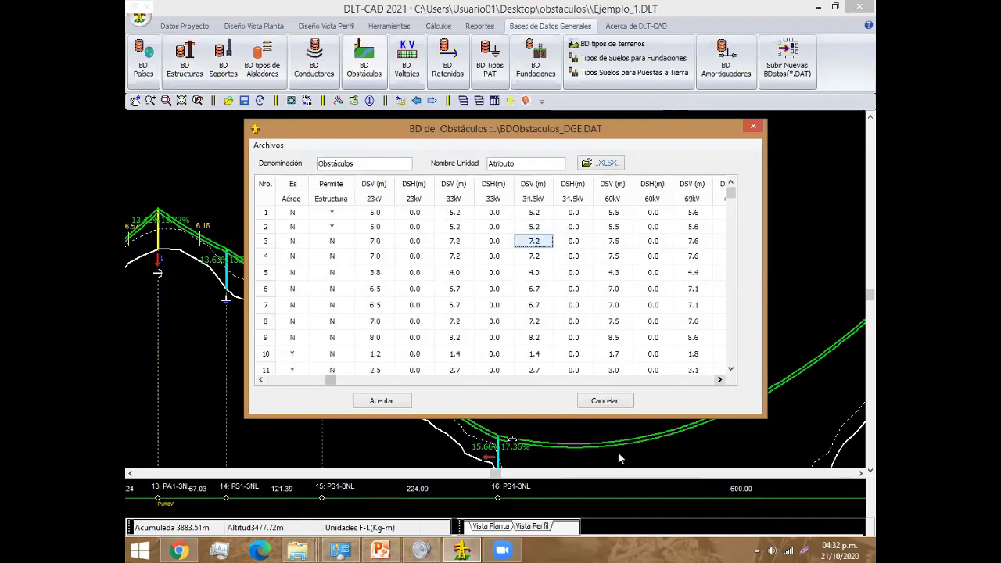
{"action": "left_click", "coordinate": [381, 551]}
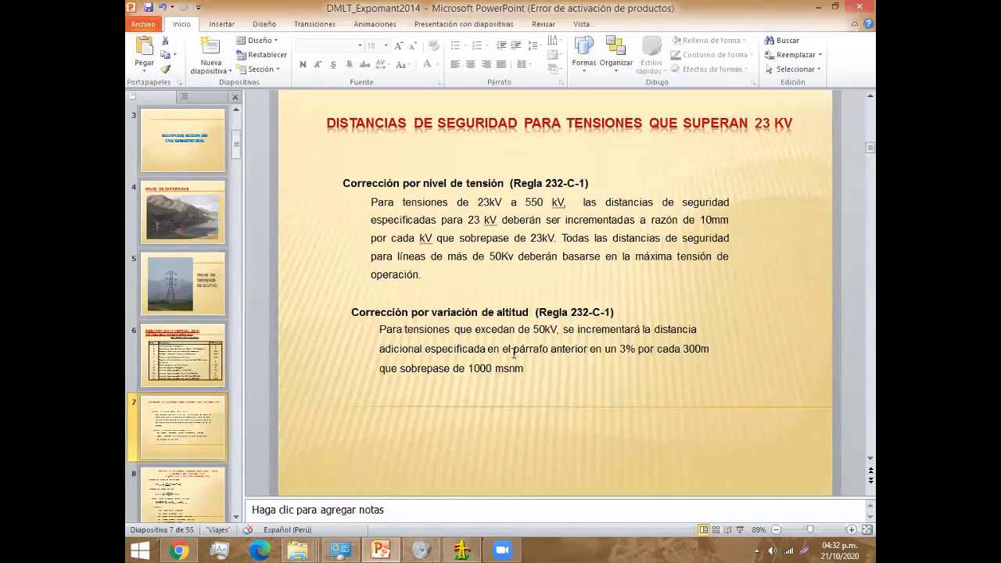
Step: Return to the DLT-CAD obstacle database BDObstaculos_DGE.DAT after reading slide 7
{"action": "left_click", "coordinate": [817, 7]}
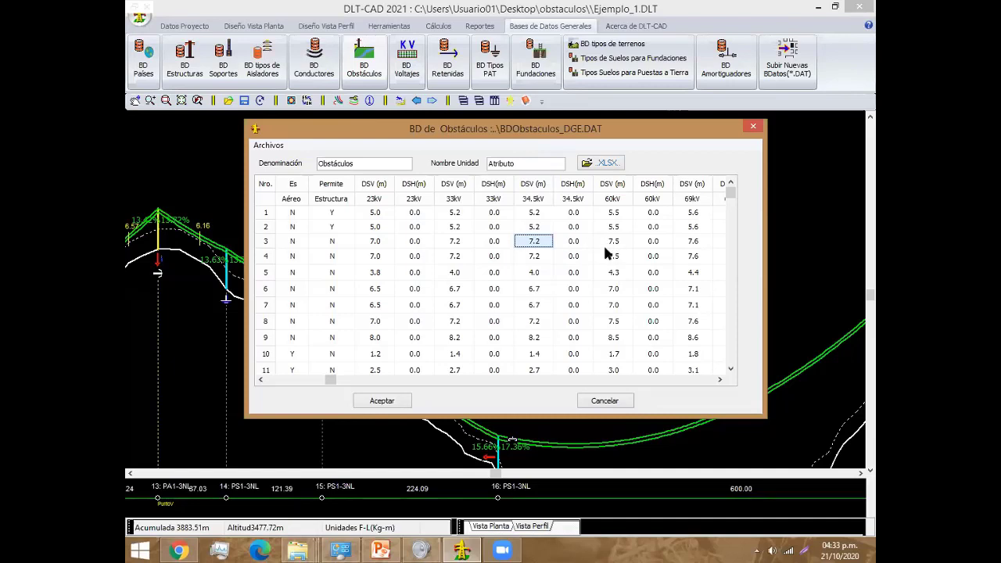
Step: Change Rio Grande's 60 kV clearance from 7.5 to 8 and save the obstacles database
{"action": "left_click", "coordinate": [606, 247]}
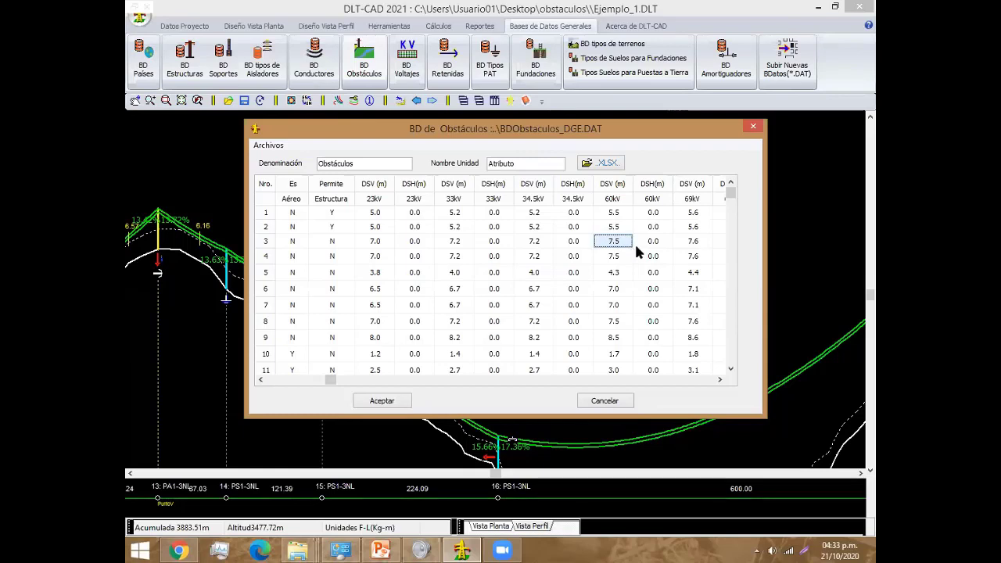
{"action": "key", "text": "Left"}
{"action": "key", "text": "Left"}
{"action": "key", "text": "Home"}
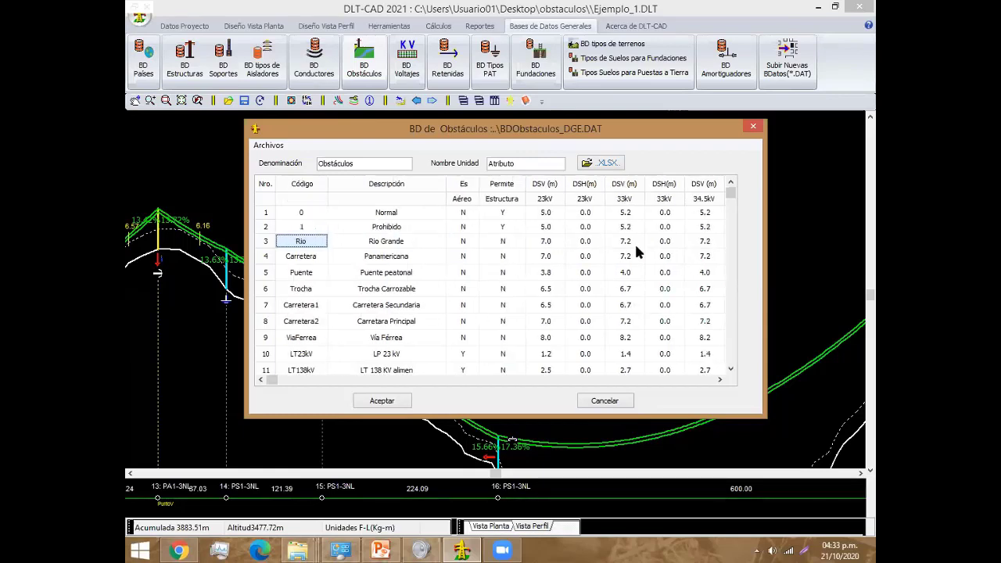
{"action": "key", "text": "Right"}
{"action": "key", "text": "Right"}
{"action": "key", "text": "Right"}
{"action": "key", "text": "Right"}
{"action": "key", "text": "Right"}
{"action": "key", "text": "Right"}
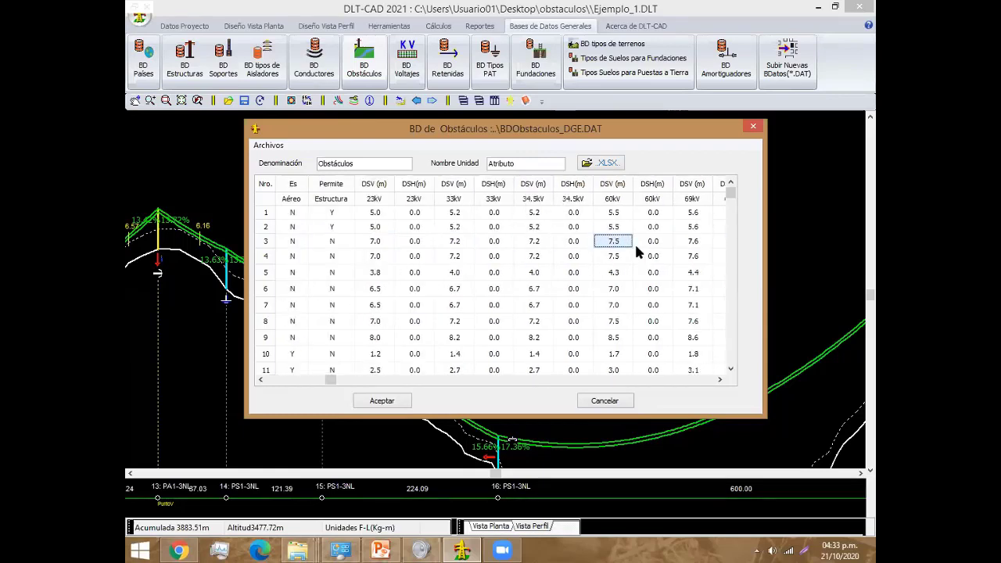
{"action": "double_click", "coordinate": [620, 242]}
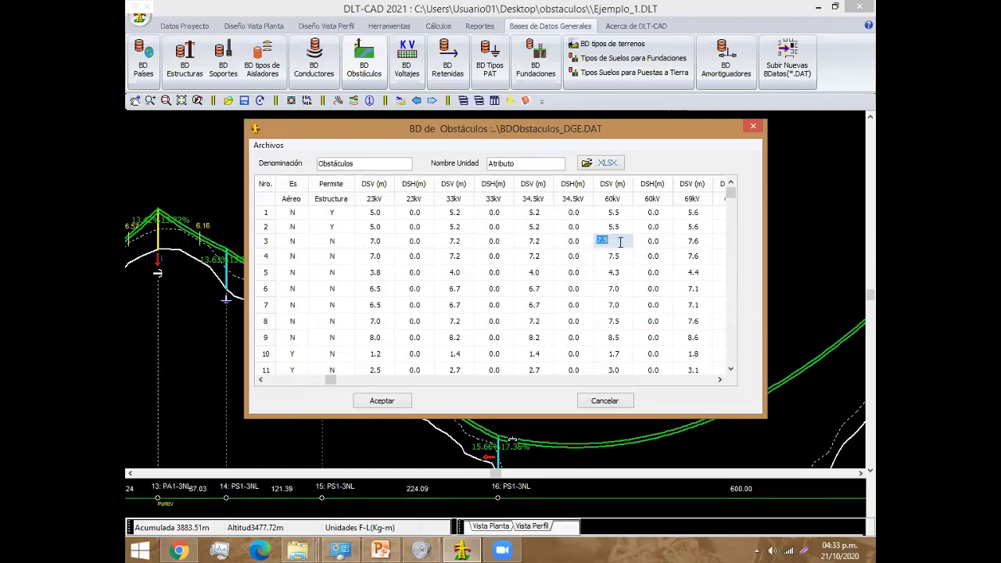
{"action": "type", "text": "8"}
{"action": "left_click", "coordinate": [612, 287]}
{"action": "left_click", "coordinate": [381, 400]}
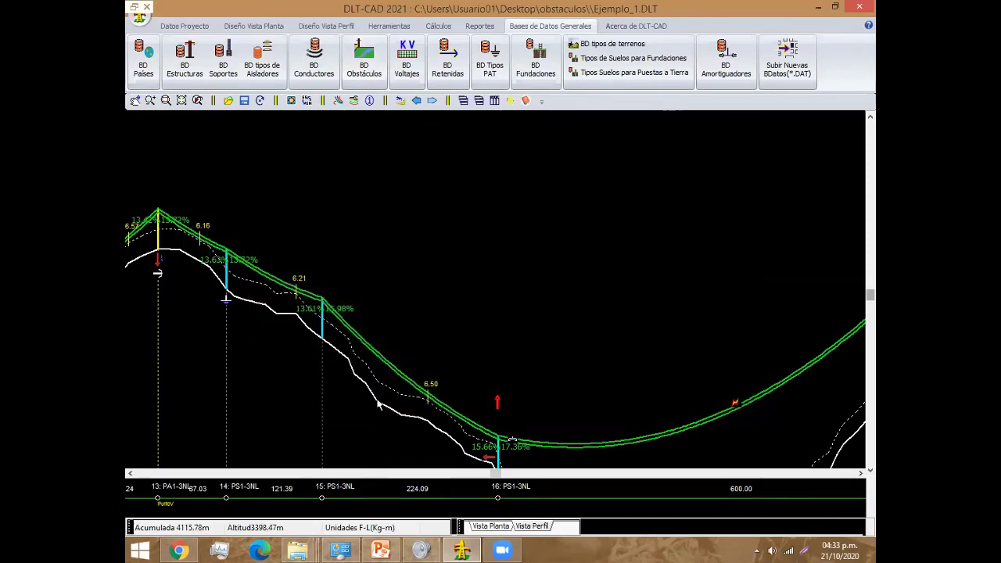
{"action": "left_click", "coordinate": [381, 549]}
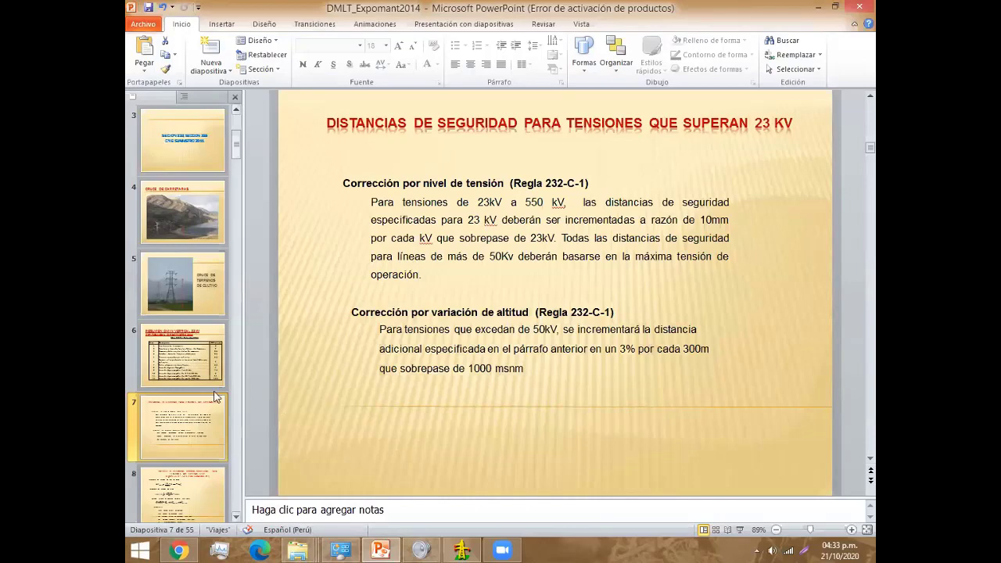
{"action": "scroll", "coordinate": [200, 420], "scroll_direction": "down", "scroll_amount": 1}
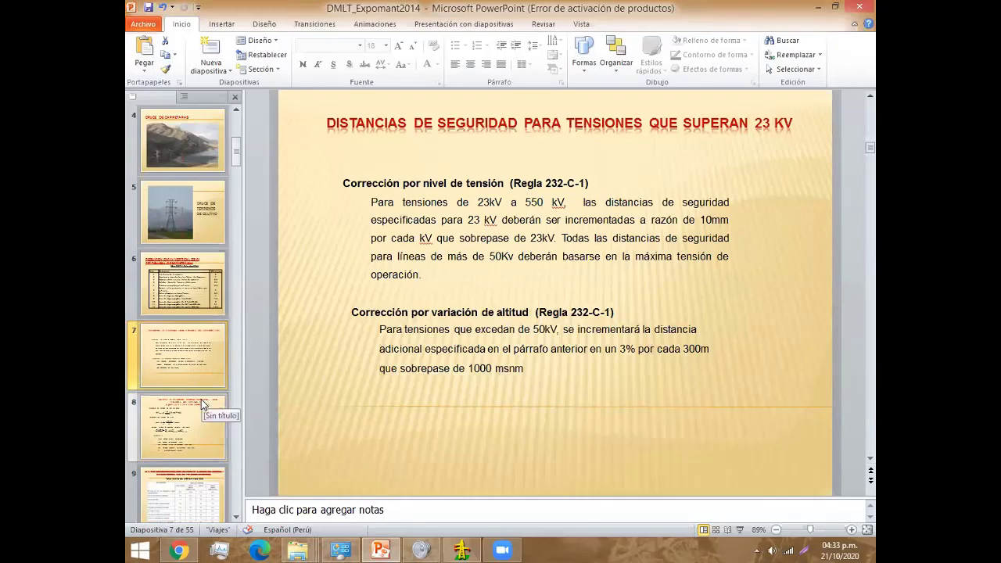
{"action": "left_click", "coordinate": [818, 7]}
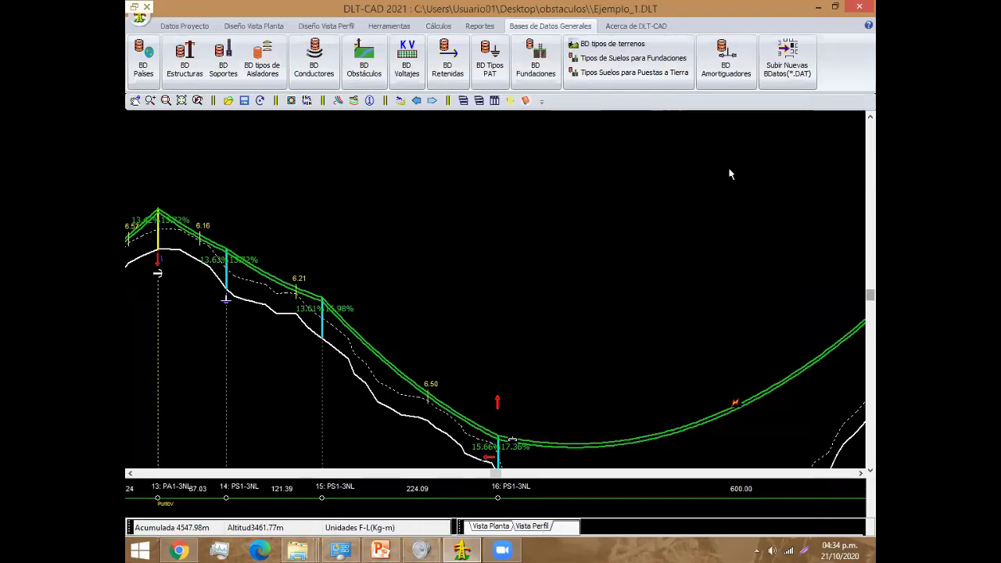
Step: Open BDObstaculos_DGE.DAT, shift its window up and right, and select Rio Grande
{"action": "left_click", "coordinate": [364, 59]}
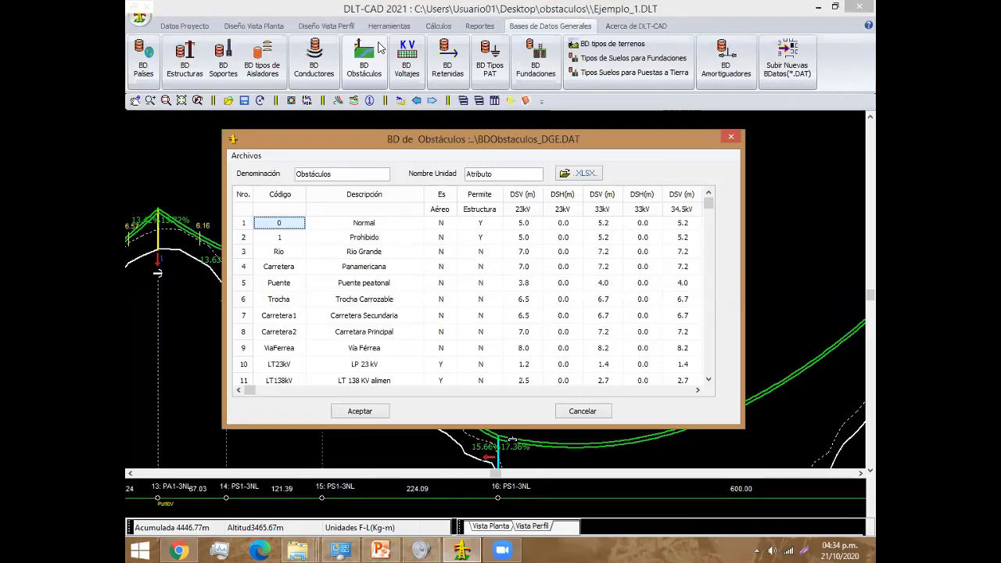
{"action": "left_click_drag", "start_coordinate": [383, 132], "coordinate": [410, 113]}
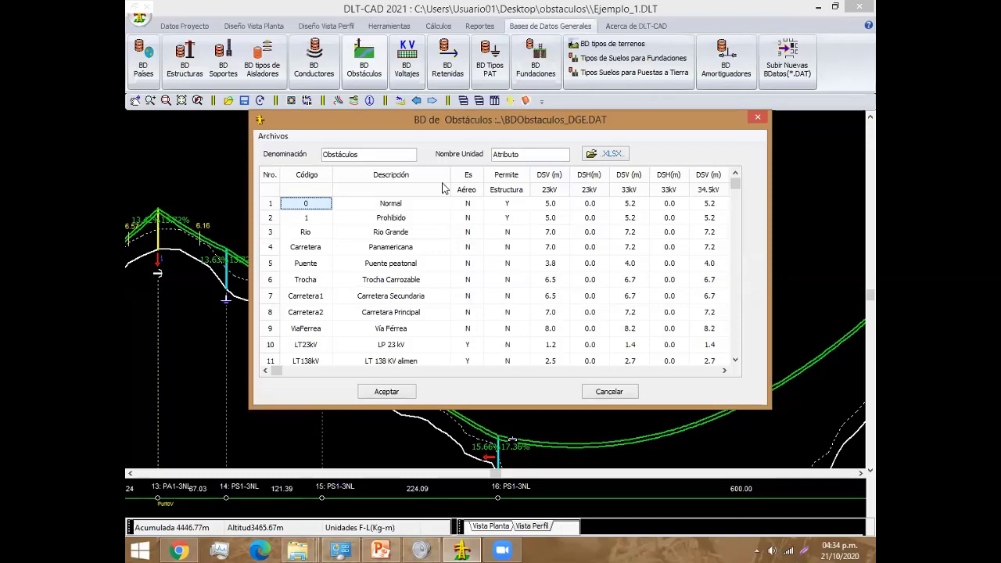
{"action": "left_click", "coordinate": [469, 234]}
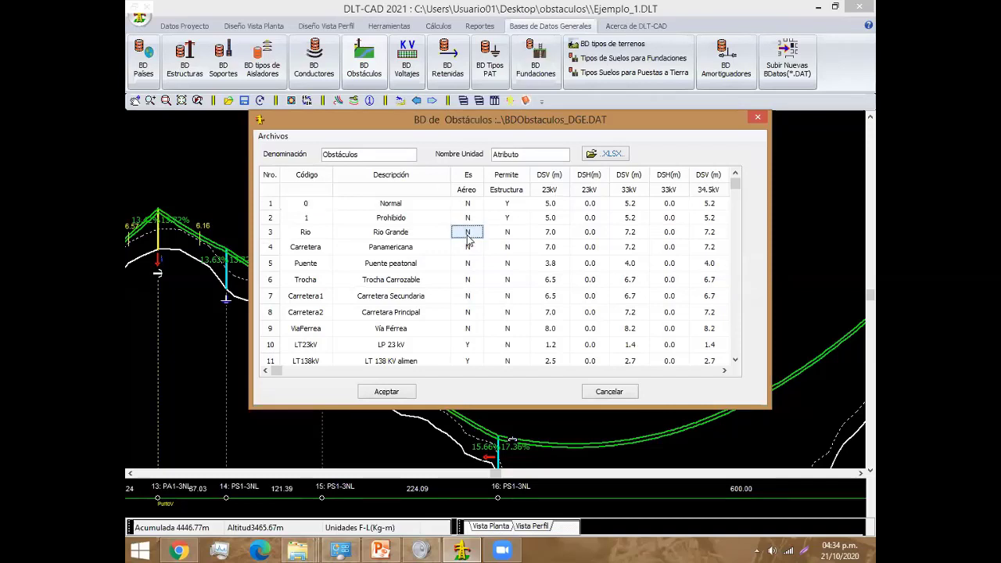
{"action": "left_click", "coordinate": [430, 236]}
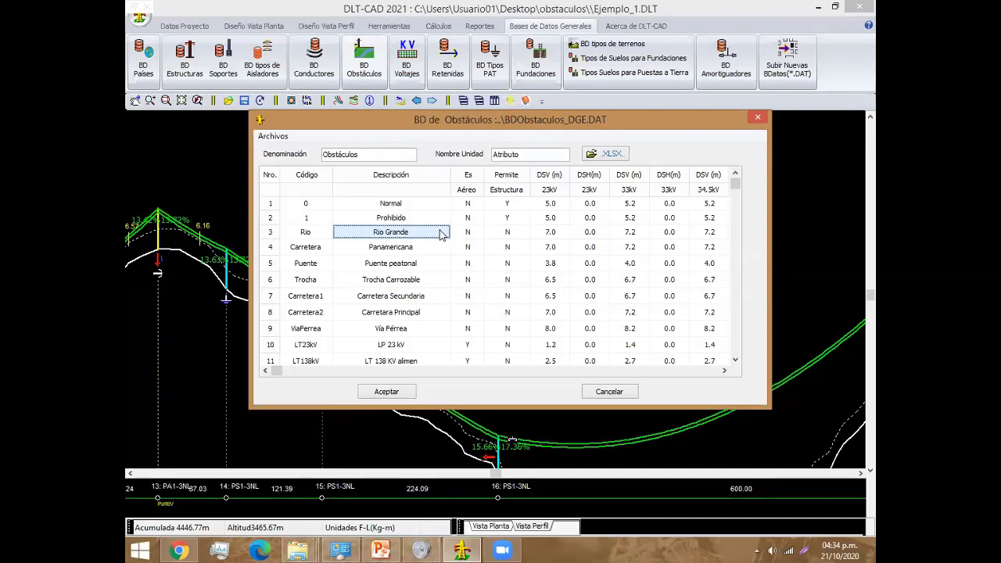
Step: Browse the obstacle codes and aerial values from Trocha Carrozable through ViaFerrea and lower rows
{"action": "key", "text": "Down"}
{"action": "key", "text": "Down"}
{"action": "key", "text": "Down"}
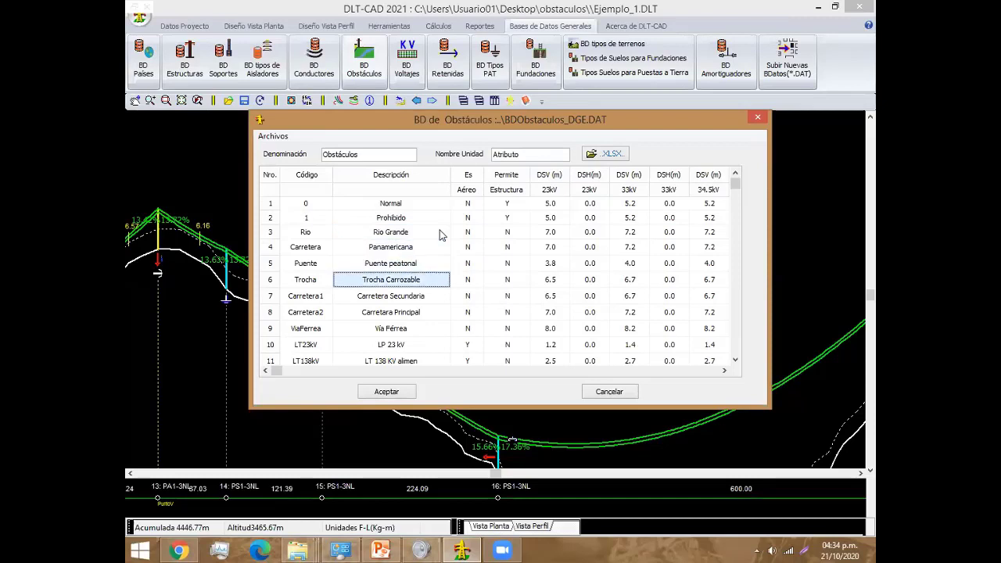
{"action": "key", "text": "Down"}
{"action": "key", "text": "Left"}
{"action": "key", "text": "Down"}
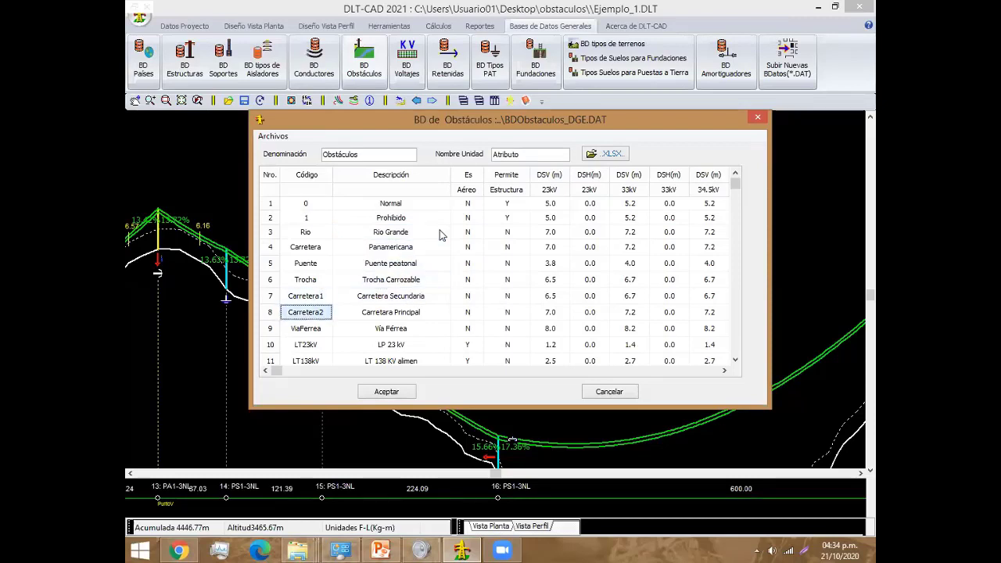
{"action": "key", "text": "Down"}
{"action": "key", "text": "Right"}
{"action": "key", "text": "Right"}
{"action": "key", "text": "Up"}
{"action": "key", "text": "Up"}
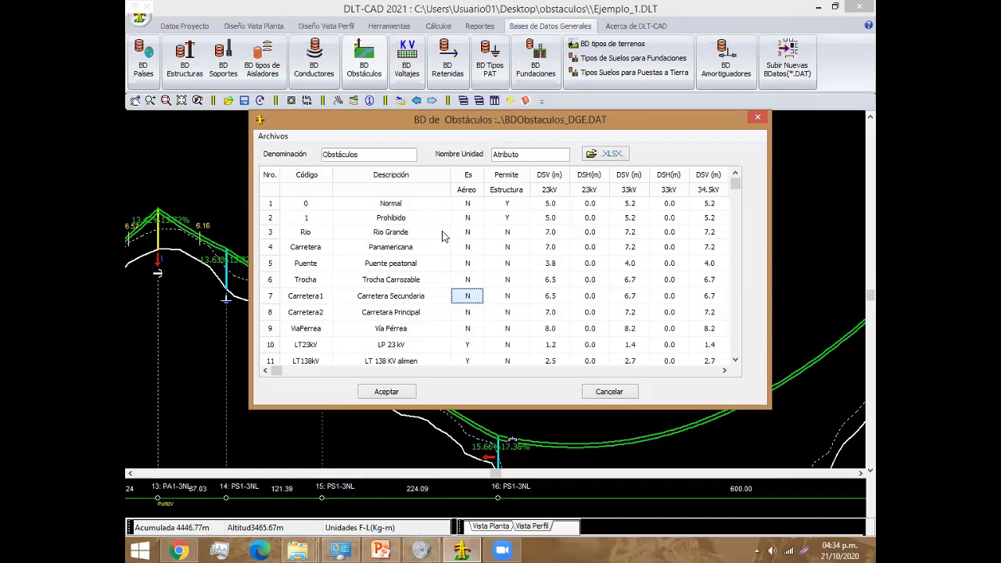
{"action": "key", "text": "Down"}
{"action": "key", "text": "Down"}
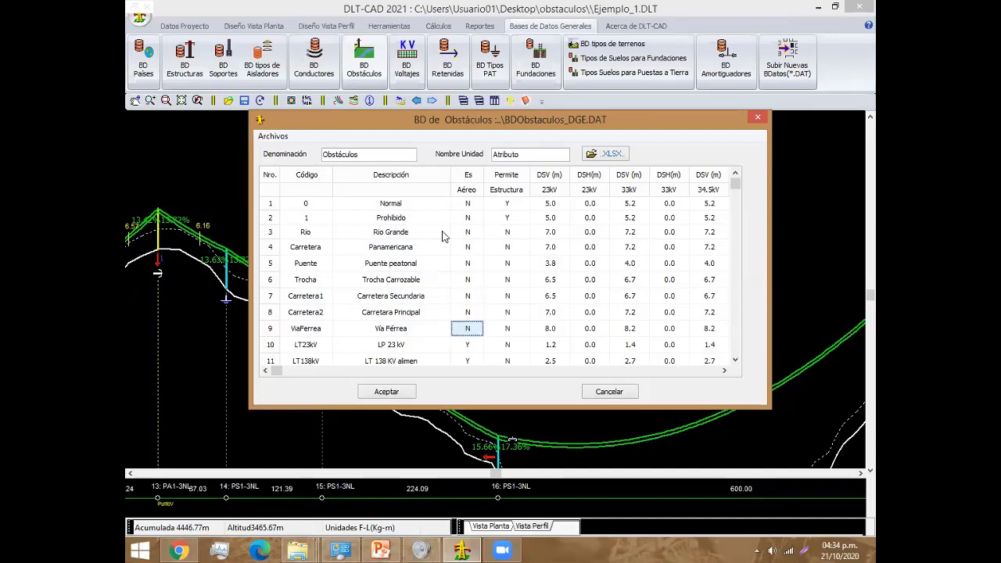
{"action": "key", "text": "Down"}
{"action": "key", "text": "Down"}
{"action": "key", "text": "Down"}
{"action": "key", "text": "Down"}
{"action": "key", "text": "Down"}
{"action": "key", "text": "Down"}
{"action": "key", "text": "Up"}
{"action": "key", "text": "Up"}
{"action": "key", "text": "Up"}
{"action": "key", "text": "Up"}
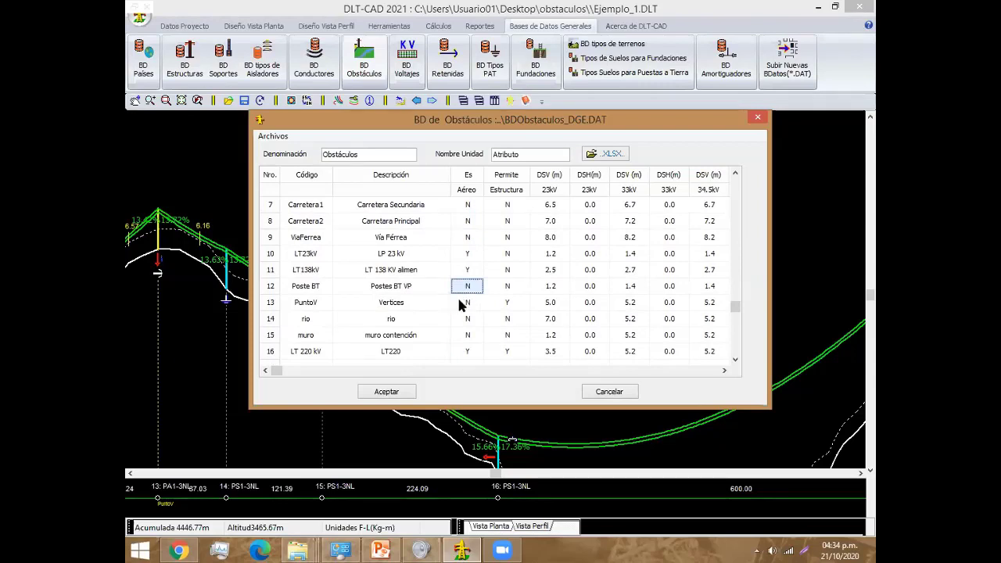
{"action": "left_click", "coordinate": [464, 335]}
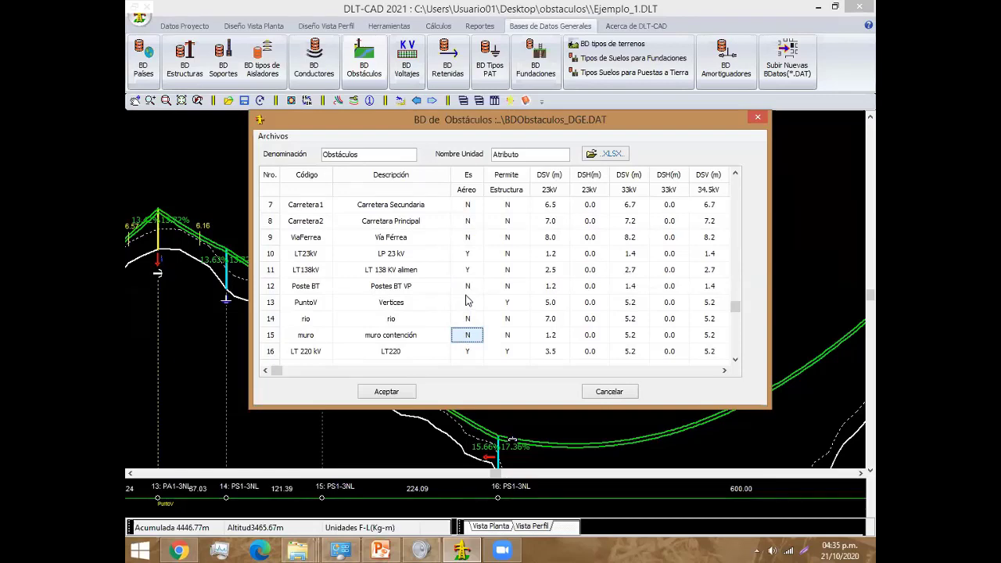
{"action": "key", "text": "Up"}
{"action": "key", "text": "Up"}
{"action": "key", "text": "Up"}
{"action": "key", "text": "Up"}
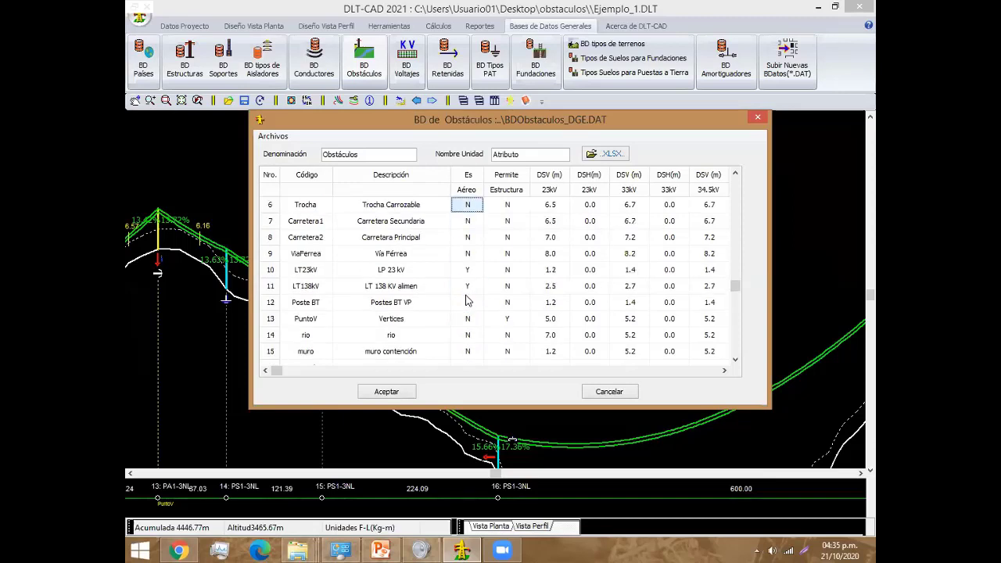
{"action": "key", "text": "Up"}
{"action": "key", "text": "Up"}
{"action": "key", "text": "Up"}
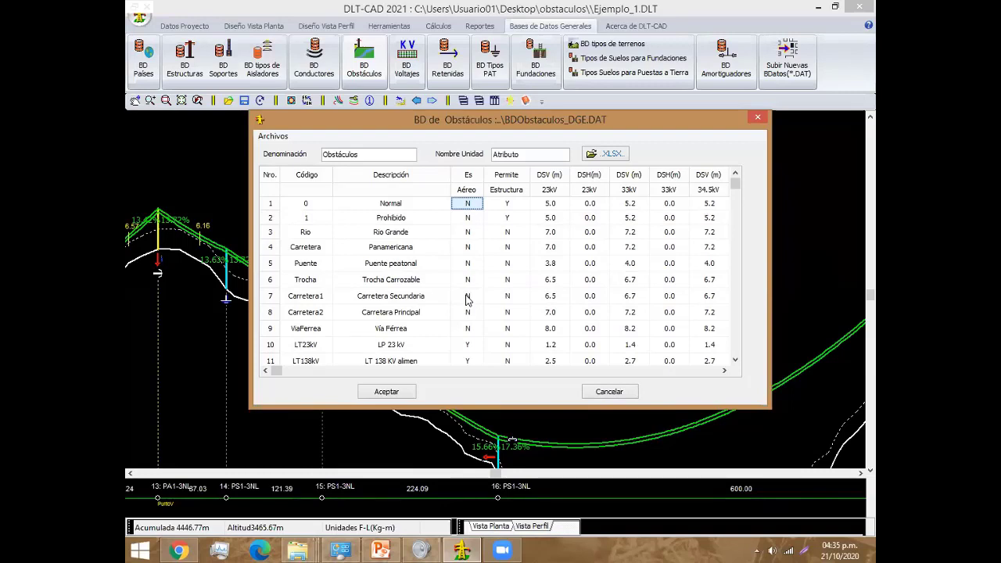
{"action": "left_click", "coordinate": [466, 297]}
{"action": "key", "text": "Down"}
{"action": "key", "text": "Down"}
{"action": "key", "text": "Down"}
{"action": "key", "text": "Down"}
{"action": "key", "text": "Down"}
{"action": "key", "text": "Down"}
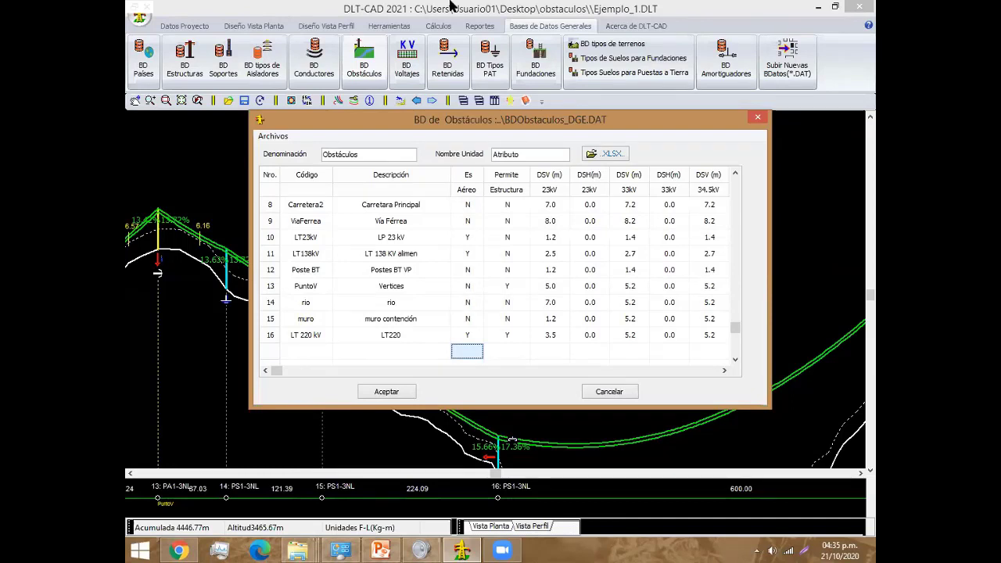
{"action": "left_click", "coordinate": [451, 6]}
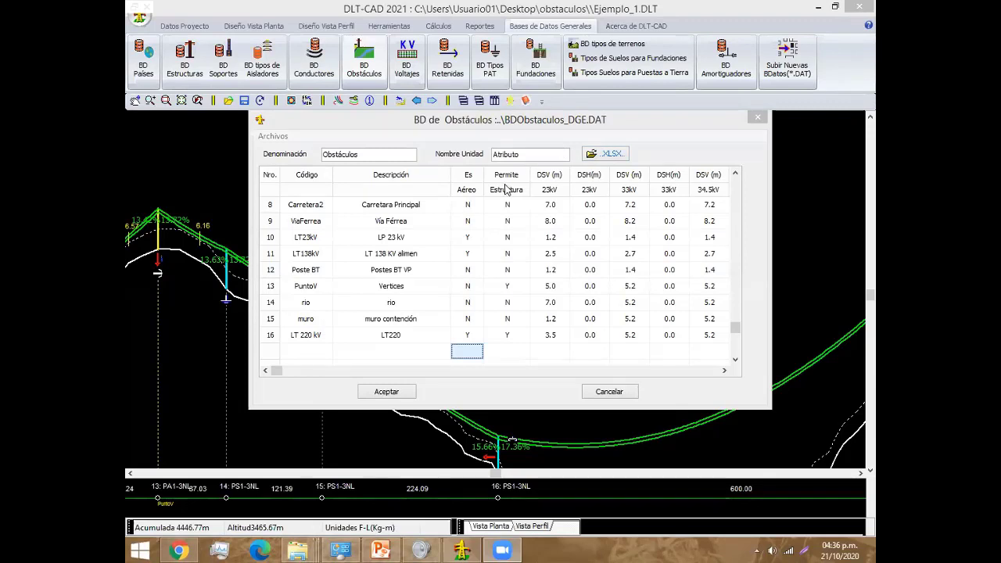
Step: Review the Es Aéreo values from Carretera2 down through Poste BT, LT23kV and LT138kV
{"action": "left_click", "coordinate": [469, 208]}
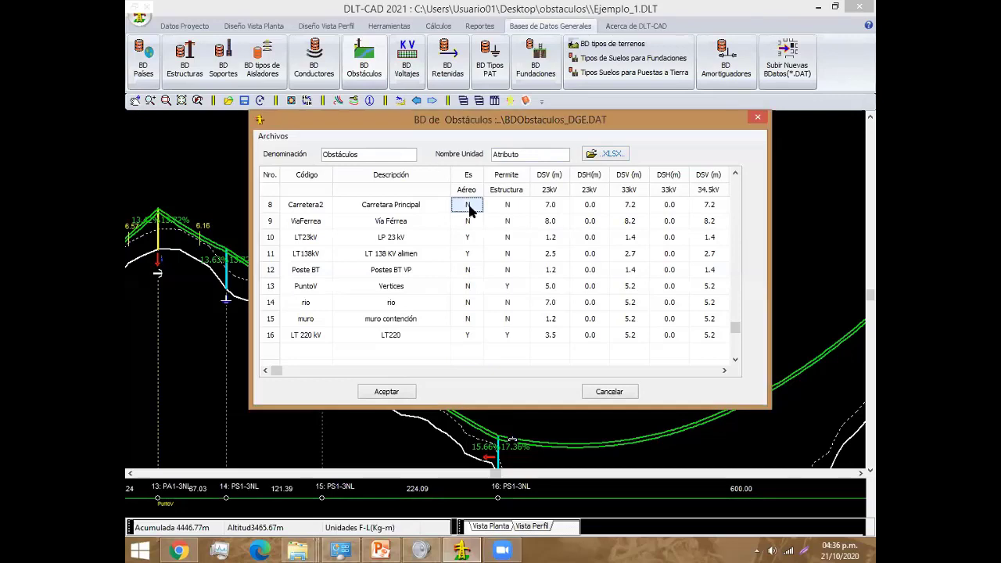
{"action": "key", "text": "Up"}
{"action": "key", "text": "Up"}
{"action": "key", "text": "Up"}
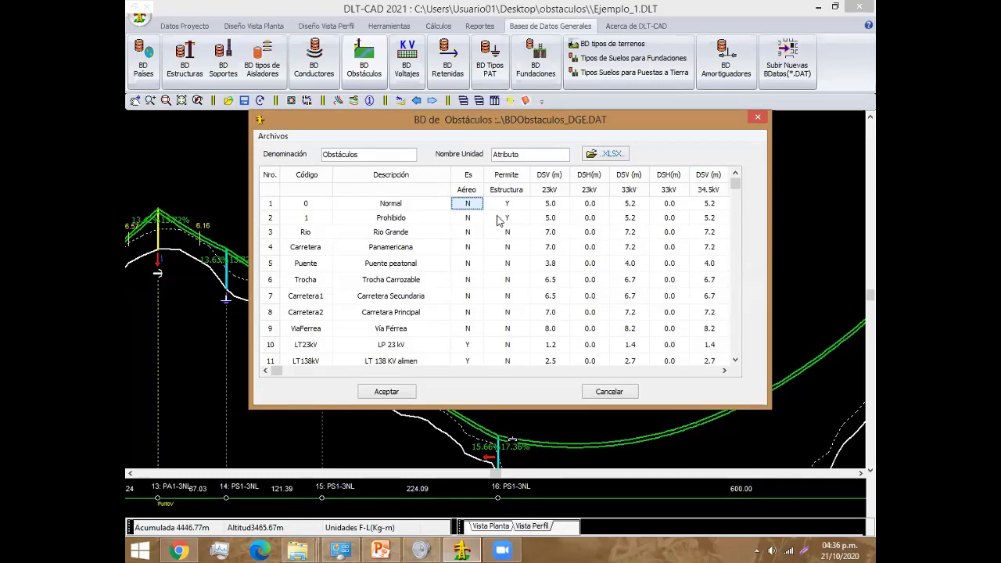
{"action": "key", "text": "Down"}
{"action": "key", "text": "Down"}
{"action": "key", "text": "Down"}
{"action": "key", "text": "Down"}
{"action": "key", "text": "Down"}
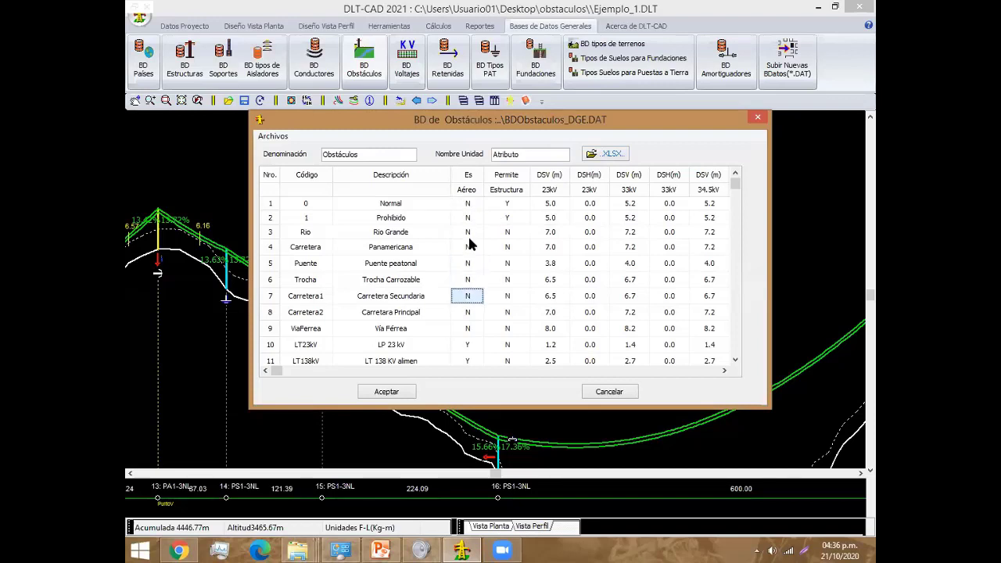
{"action": "key", "text": "Down"}
{"action": "key", "text": "Down"}
{"action": "key", "text": "Down"}
{"action": "key", "text": "Down"}
{"action": "key", "text": "Down"}
{"action": "key", "text": "Down"}
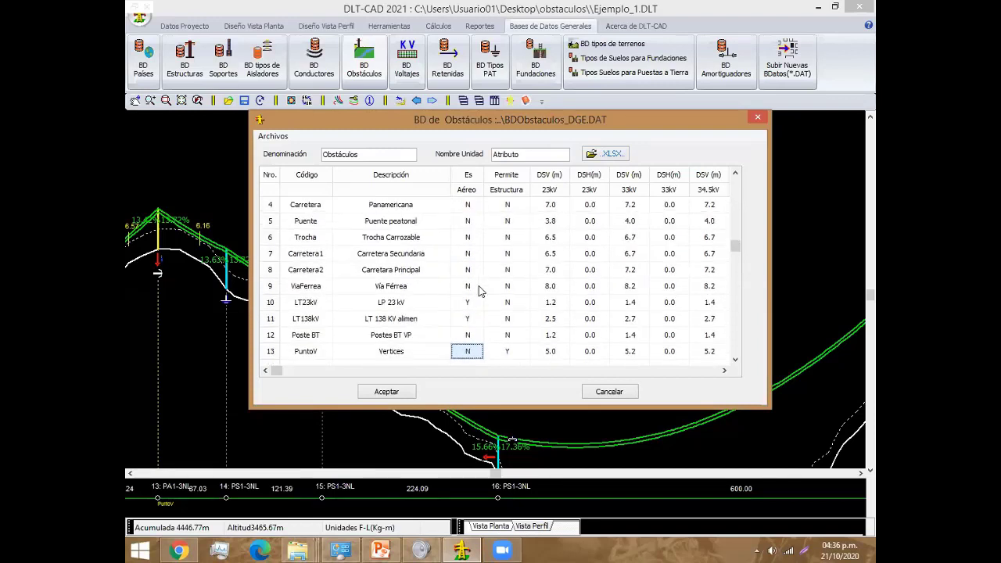
{"action": "left_click", "coordinate": [473, 305]}
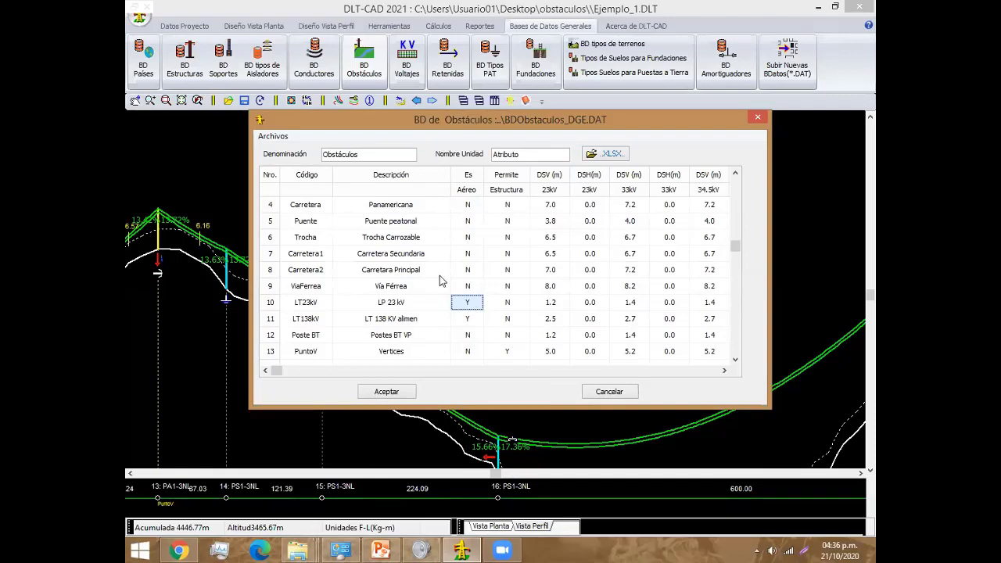
{"action": "left_click", "coordinate": [469, 316]}
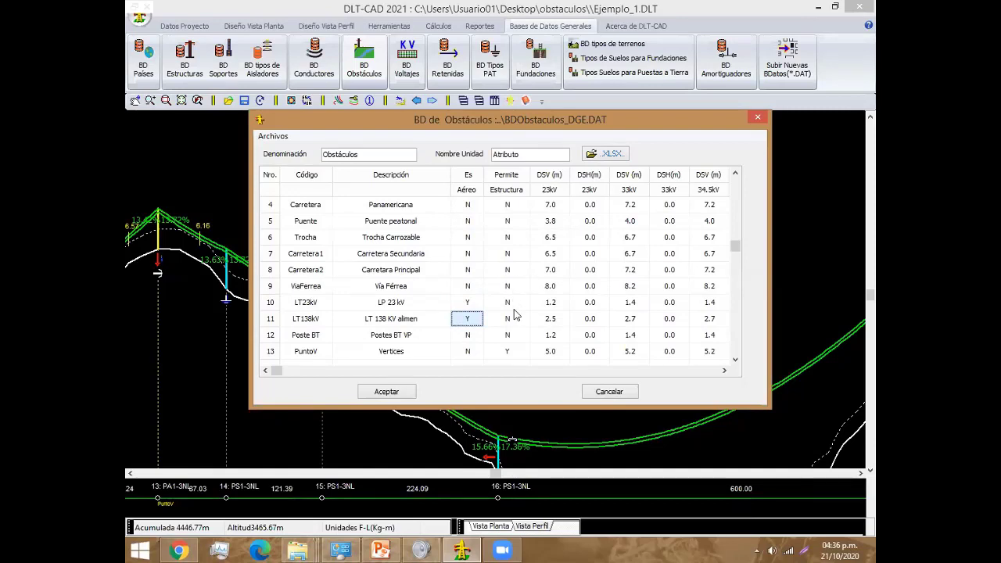
{"action": "key", "text": "Up"}
{"action": "key", "text": "Up"}
{"action": "key", "text": "Up"}
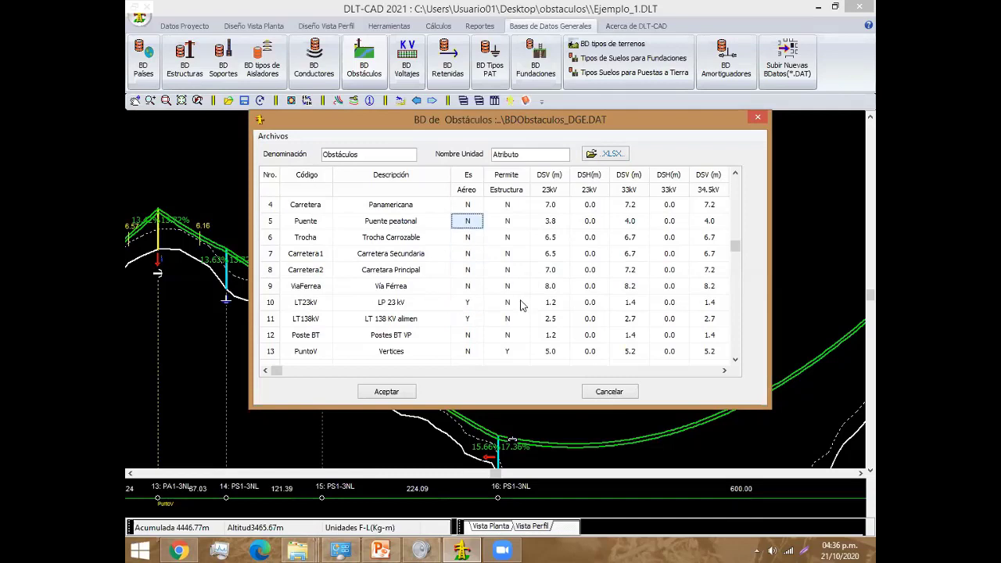
{"action": "key", "text": "Up"}
{"action": "key", "text": "Up"}
{"action": "key", "text": "Up"}
Step: Check the Permite Estructura values from Rio down through Trocha and PuntoV
{"action": "key", "text": "Right"}
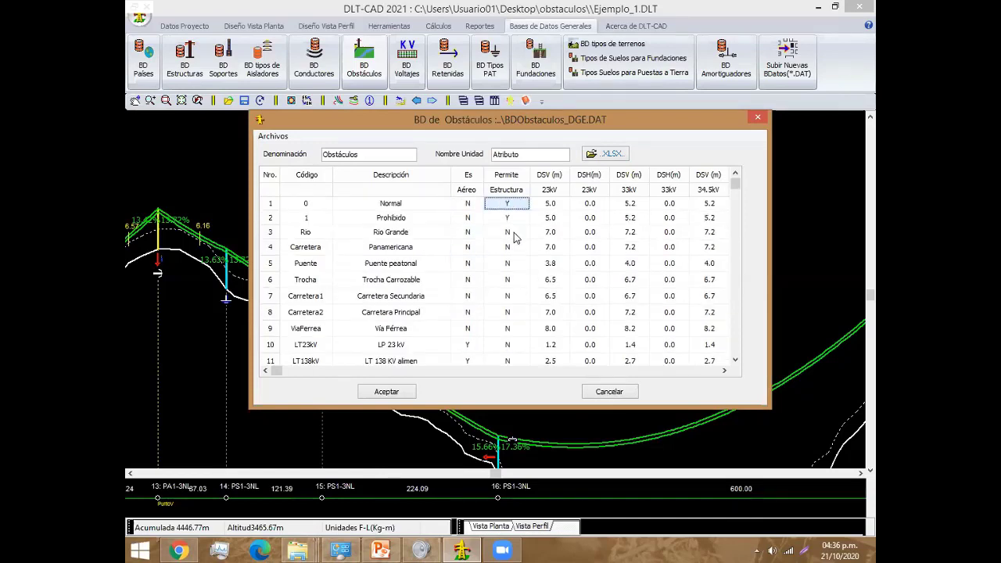
{"action": "left_click", "coordinate": [512, 234]}
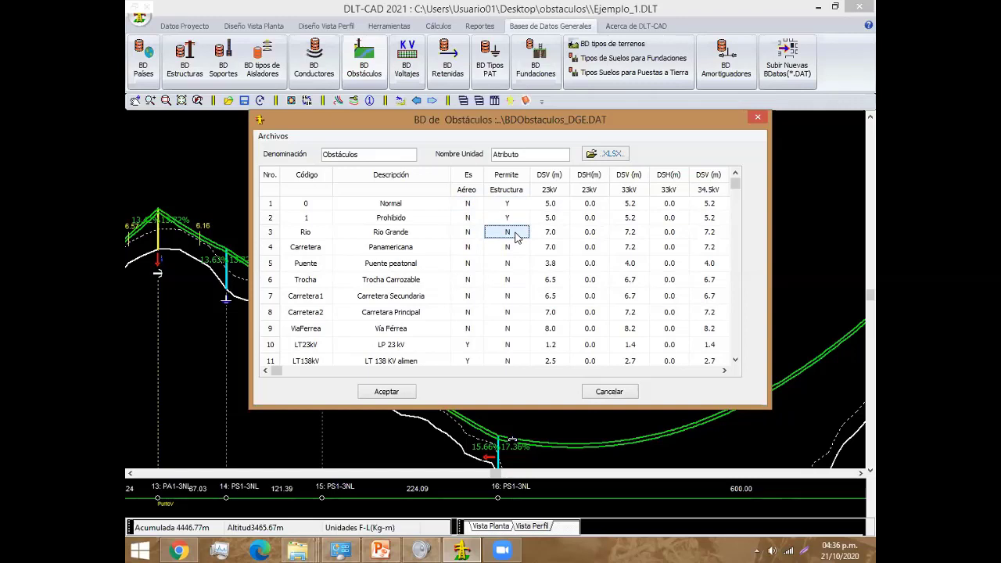
{"action": "key", "text": "Down"}
{"action": "key", "text": "Down"}
{"action": "key", "text": "Down"}
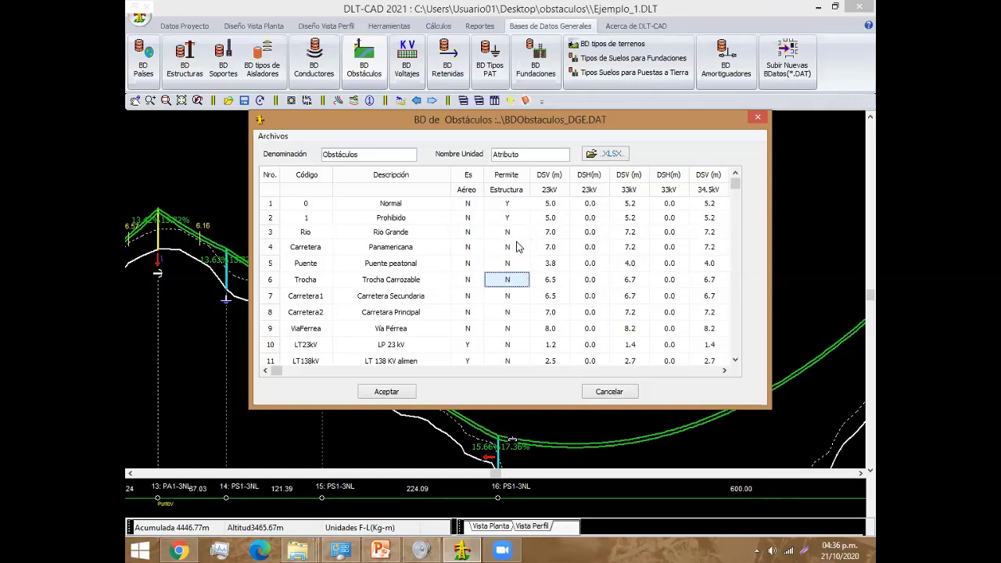
{"action": "key", "text": "Down"}
{"action": "key", "text": "Down"}
{"action": "key", "text": "Down"}
{"action": "key", "text": "Down"}
{"action": "key", "text": "Down"}
{"action": "key", "text": "Up"}
{"action": "key", "text": "Up"}
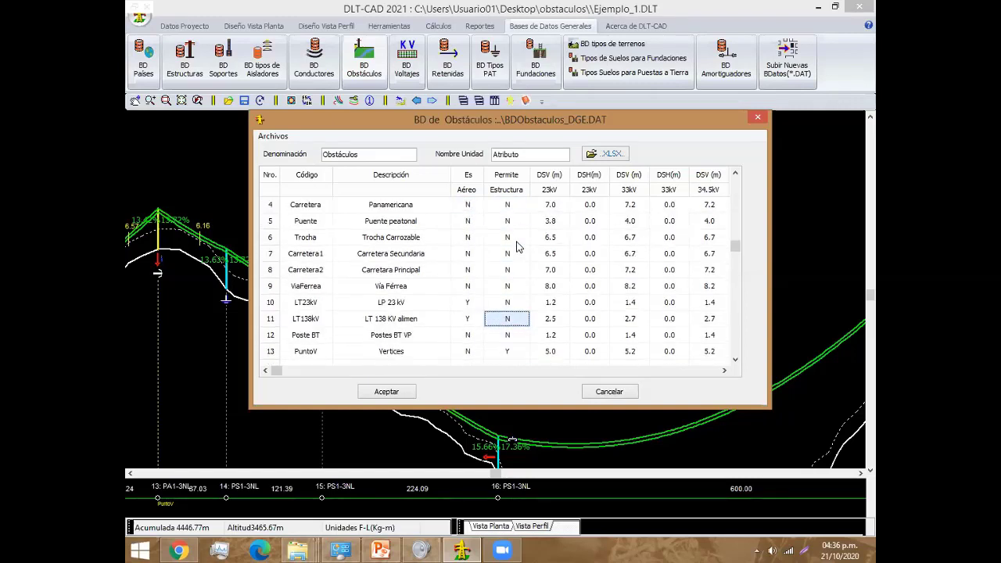
{"action": "key", "text": "Down"}
{"action": "key", "text": "Up"}
{"action": "key", "text": "Up"}
{"action": "key", "text": "Up"}
{"action": "key", "text": "Up"}
{"action": "key", "text": "Up"}
{"action": "key", "text": "Up"}
{"action": "key", "text": "Up"}
{"action": "key", "text": "Up"}
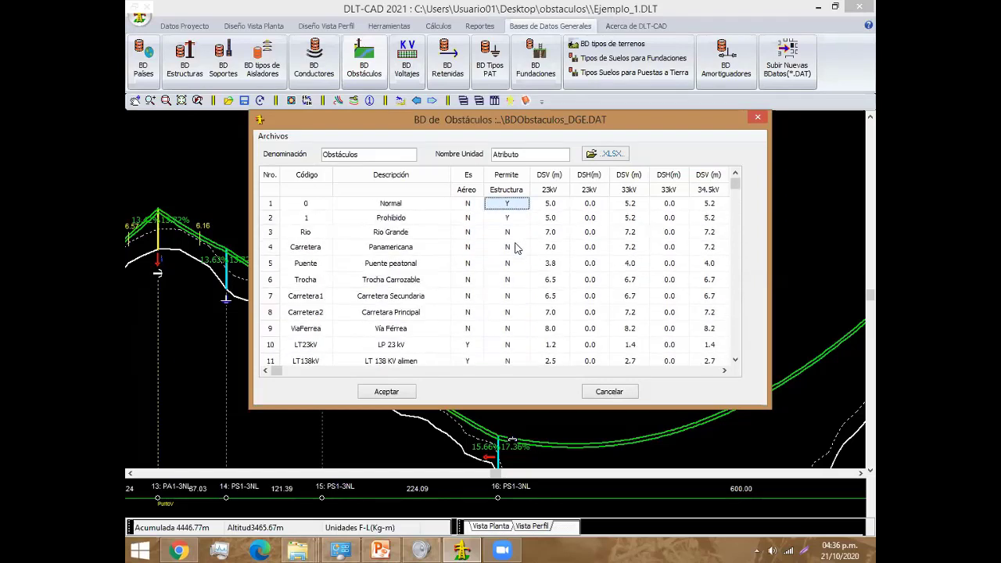
Step: Close the obstacle database and pan the profile past the peak to structures 11 and 12
{"action": "left_click", "coordinate": [395, 391]}
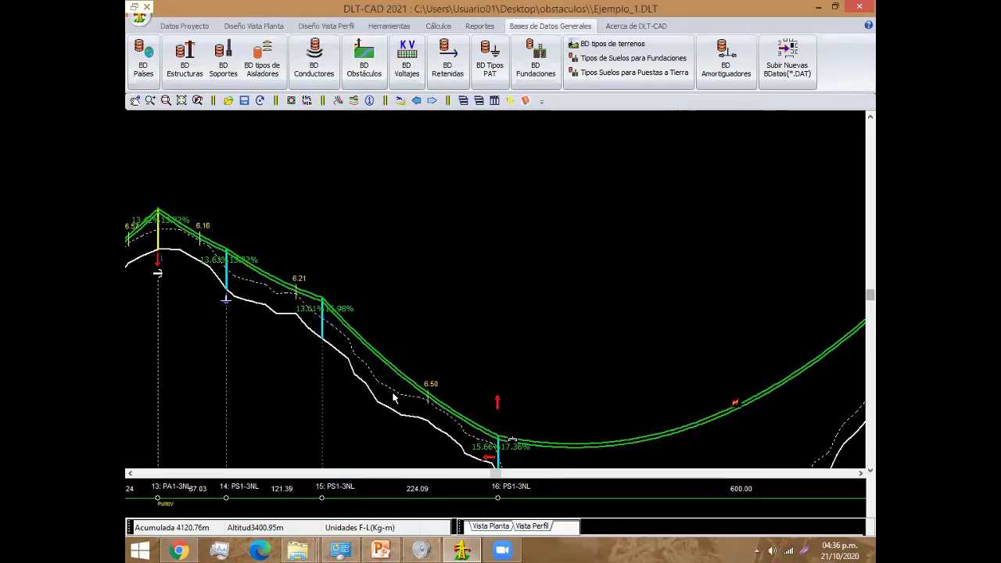
{"action": "middle_click_drag", "start_coordinate": [397, 316], "coordinate": [524, 281]}
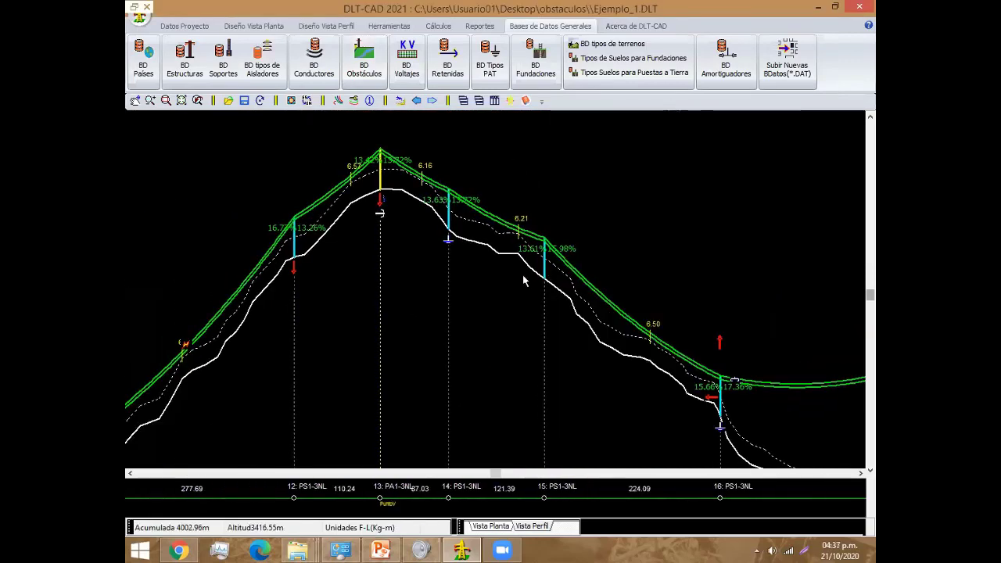
{"action": "middle_click_drag", "start_coordinate": [311, 347], "coordinate": [465, 227]}
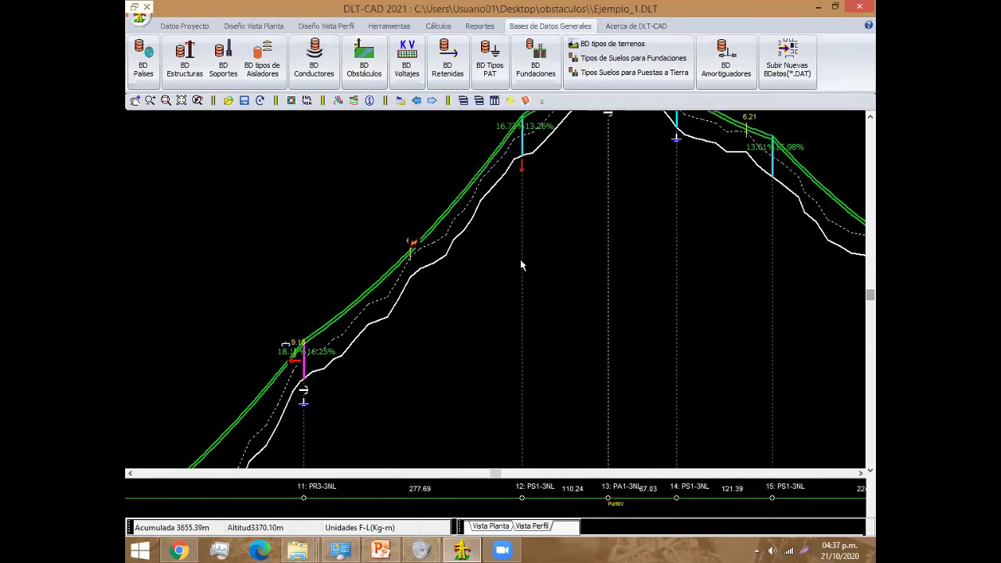
{"action": "scroll", "coordinate": [413, 295], "scroll_direction": "down", "scroll_amount": 3}
{"action": "scroll", "coordinate": [530, 282], "scroll_direction": "down", "scroll_amount": 2}
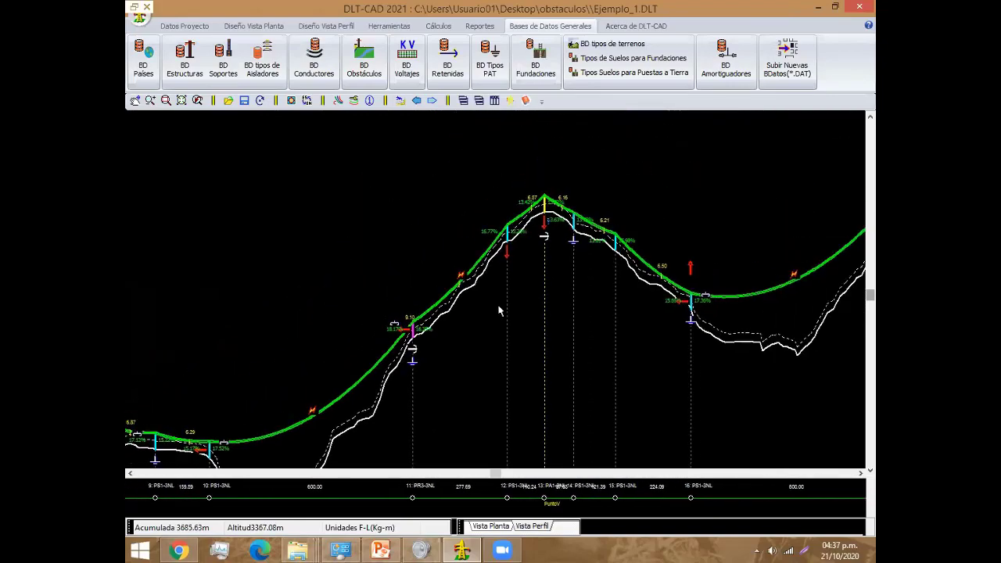
{"action": "scroll", "coordinate": [484, 319], "scroll_direction": "down", "scroll_amount": 2}
{"action": "scroll", "coordinate": [547, 301], "scroll_direction": "down", "scroll_amount": 2}
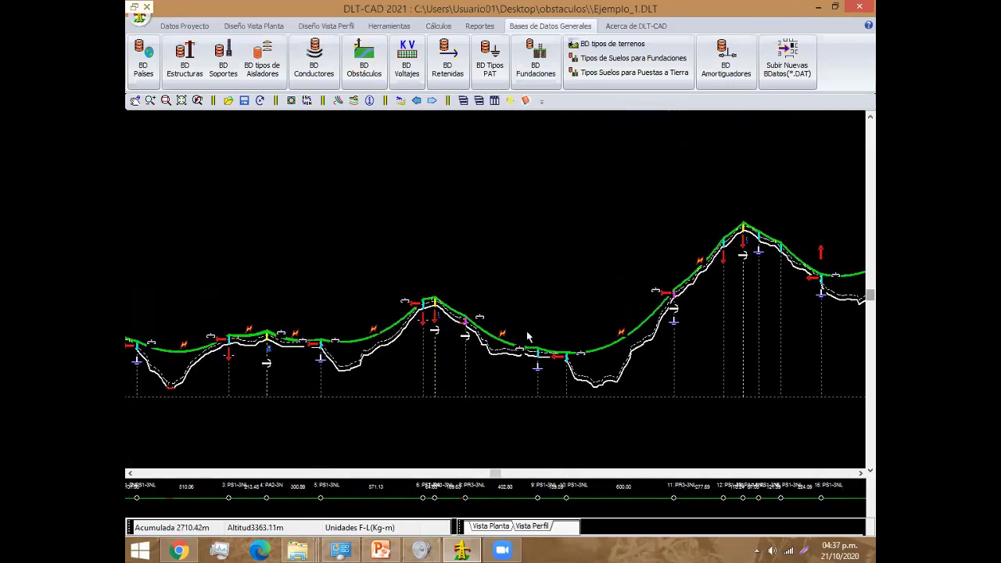
{"action": "scroll", "coordinate": [501, 344], "scroll_direction": "down", "scroll_amount": 1}
{"action": "scroll", "coordinate": [454, 358], "scroll_direction": "up", "scroll_amount": 2}
{"action": "scroll", "coordinate": [465, 367], "scroll_direction": "up", "scroll_amount": 1}
{"action": "scroll", "coordinate": [476, 377], "scroll_direction": "up", "scroll_amount": 1}
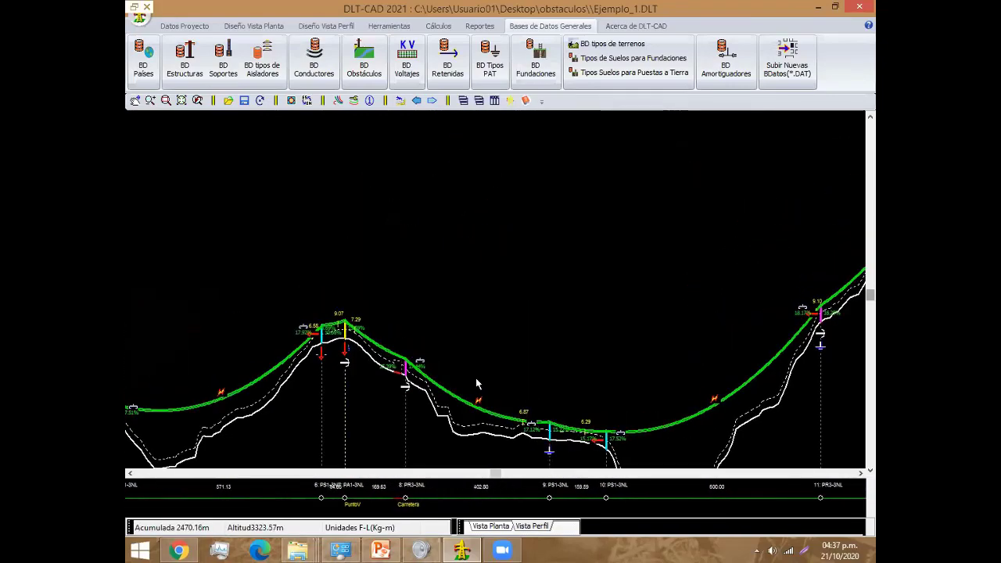
{"action": "scroll", "coordinate": [472, 373], "scroll_direction": "up", "scroll_amount": 1}
{"action": "scroll", "coordinate": [472, 374], "scroll_direction": "up", "scroll_amount": 1}
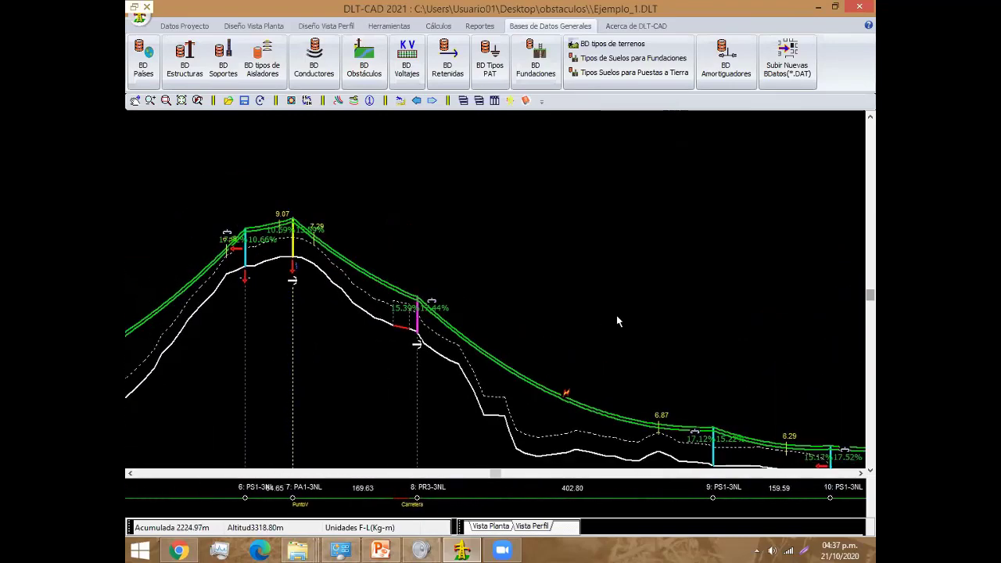
Step: Pan back to structures 1–4 and zoom in on the red Rio river bottom
{"action": "middle_click_drag", "start_coordinate": [86, 407], "coordinate": [522, 298]}
{"action": "middle_click_drag", "start_coordinate": [219, 312], "coordinate": [336, 307]}
{"action": "mouse_move", "coordinate": [199, 329]}
{"action": "middle_mouse_down"}
{"action": "mouse_move", "coordinate": [351, 328]}
{"action": "mouse_move", "coordinate": [681, 268]}
{"action": "middle_mouse_up"}
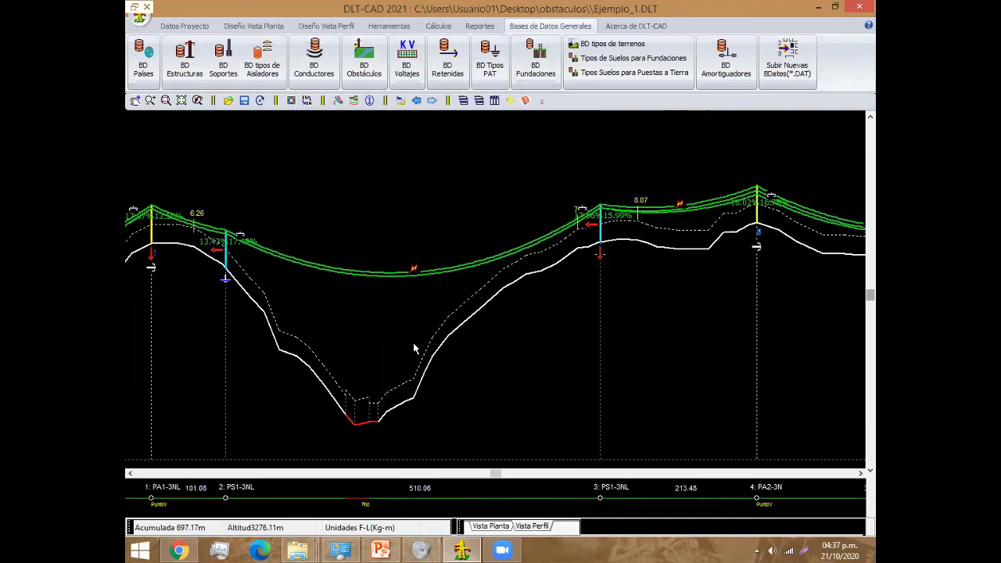
{"action": "scroll", "coordinate": [413, 343], "scroll_direction": "up", "scroll_amount": 2}
{"action": "middle_click_drag", "start_coordinate": [671, 313], "coordinate": [408, 381]}
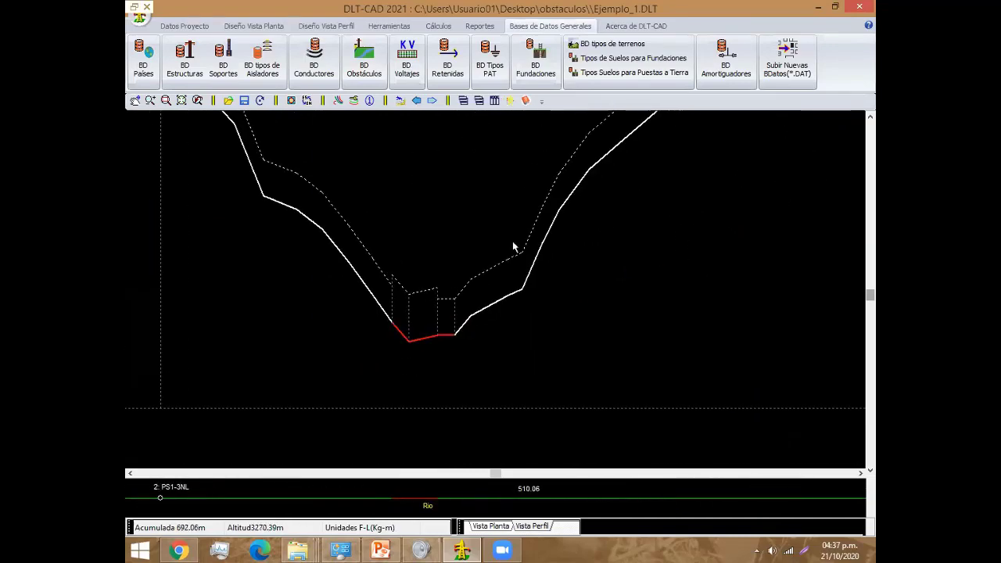
{"action": "middle_click_drag", "start_coordinate": [490, 374], "coordinate": [485, 400]}
{"action": "scroll", "coordinate": [438, 401], "scroll_direction": "up", "scroll_amount": 1}
{"action": "scroll", "coordinate": [409, 331], "scroll_direction": "up", "scroll_amount": 1}
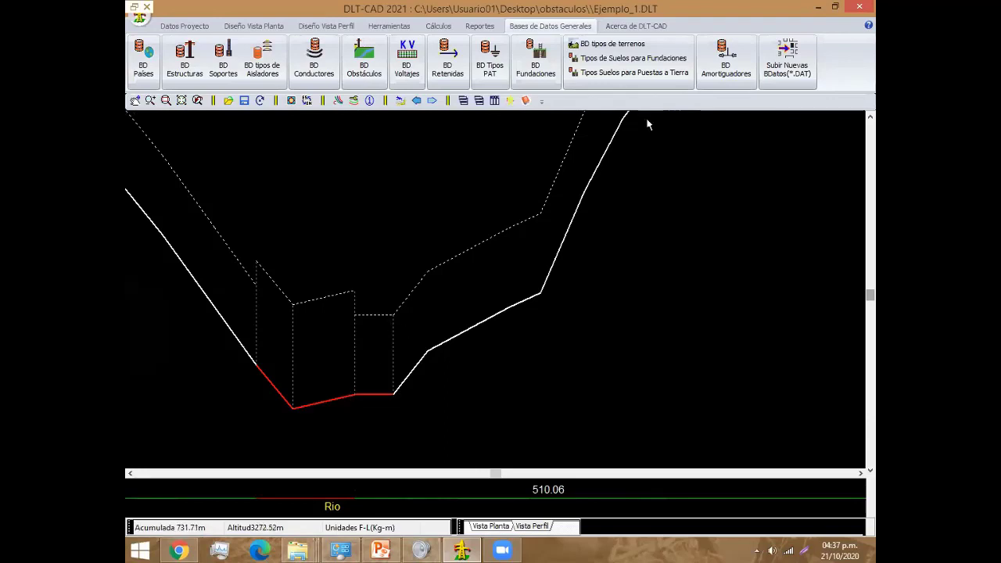
Step: Pan along the profile past structures 3–5 to frame structures 6 to 8
{"action": "middle_click_drag", "start_coordinate": [686, 235], "coordinate": [590, 320]}
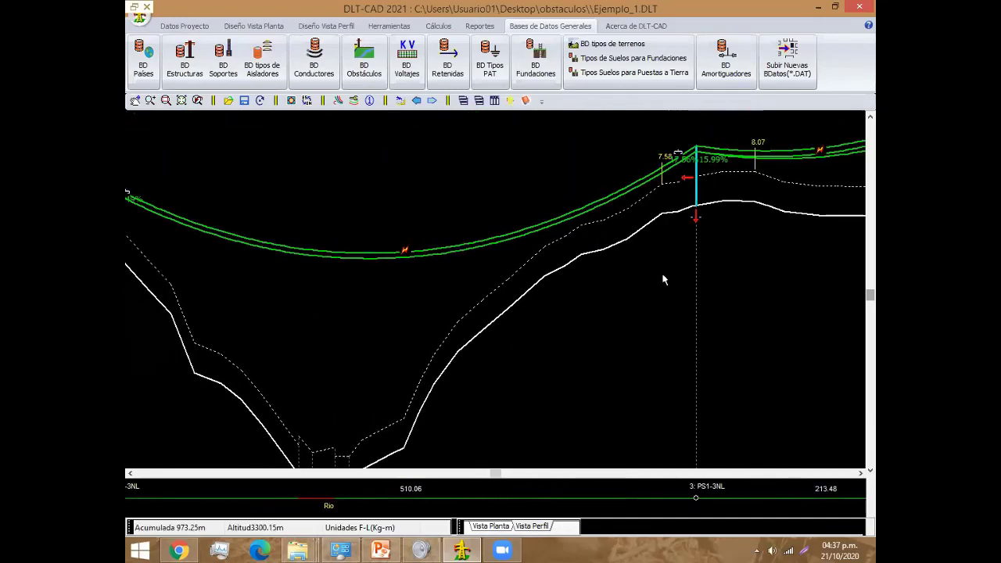
{"action": "middle_click_drag", "start_coordinate": [663, 279], "coordinate": [375, 453]}
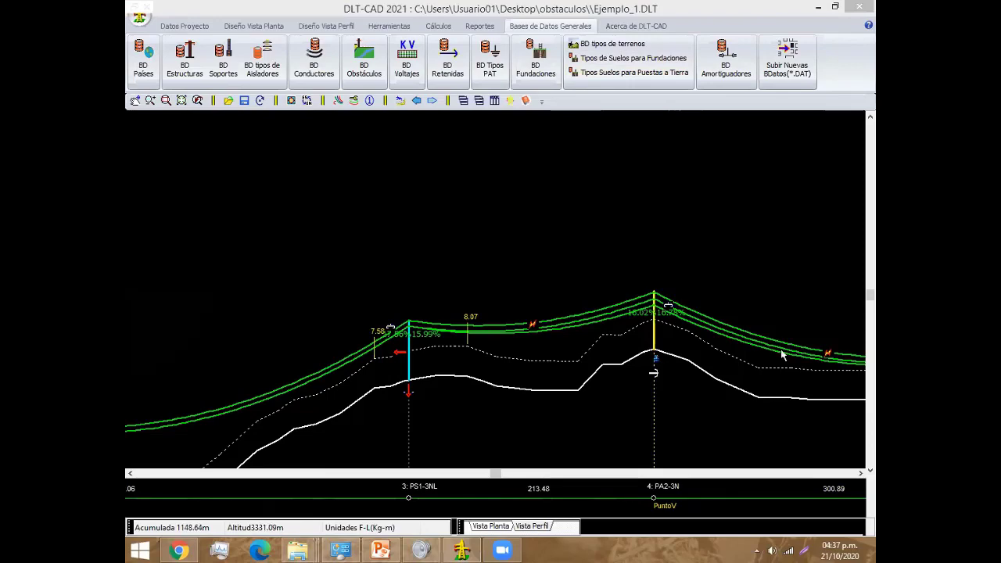
{"action": "middle_click_drag", "start_coordinate": [782, 351], "coordinate": [431, 252]}
{"action": "middle_click_drag", "start_coordinate": [821, 313], "coordinate": [683, 283]}
{"action": "middle_click_drag", "start_coordinate": [743, 328], "coordinate": [588, 234]}
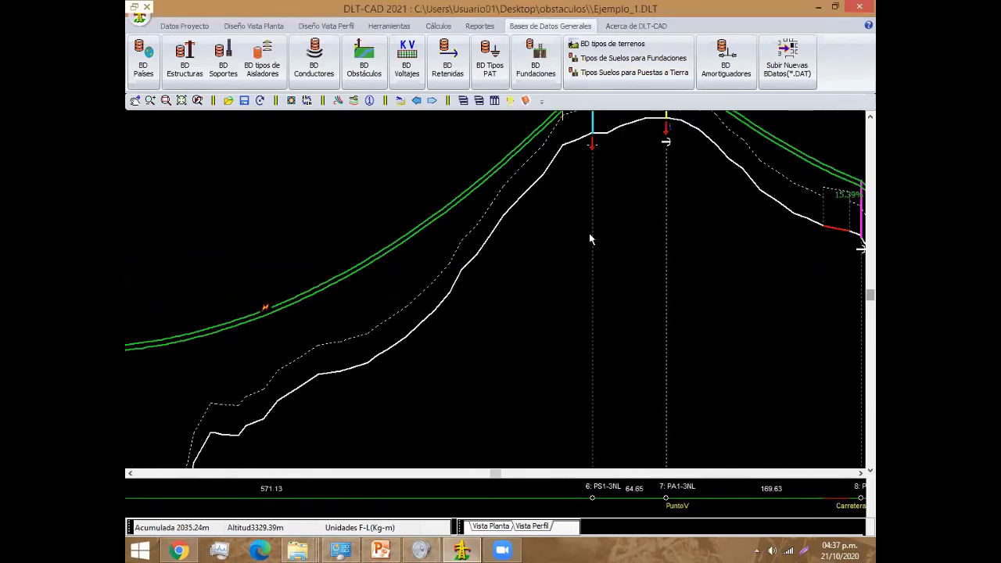
{"action": "middle_click_drag", "start_coordinate": [704, 336], "coordinate": [466, 351]}
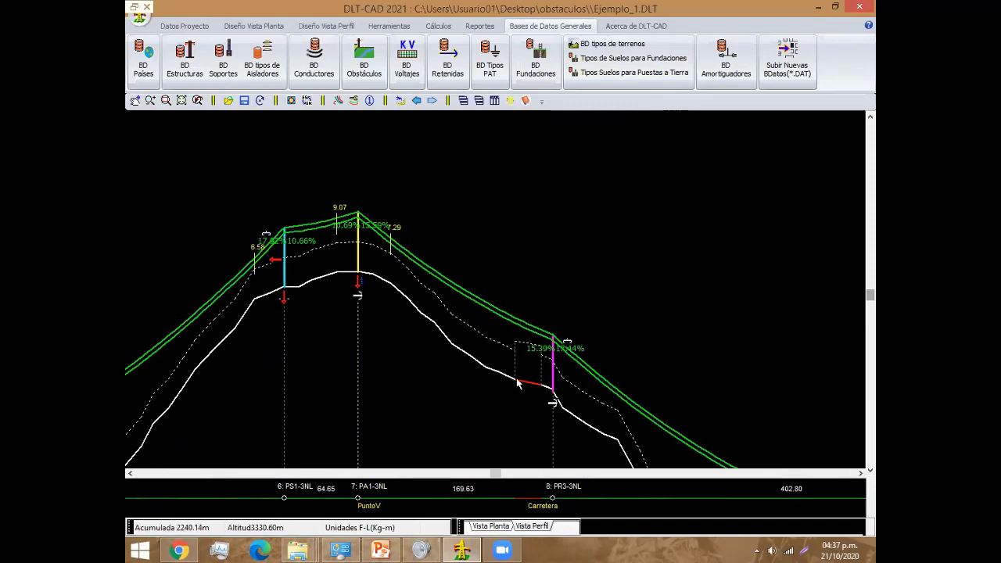
{"action": "middle_click_drag", "start_coordinate": [602, 346], "coordinate": [439, 396]}
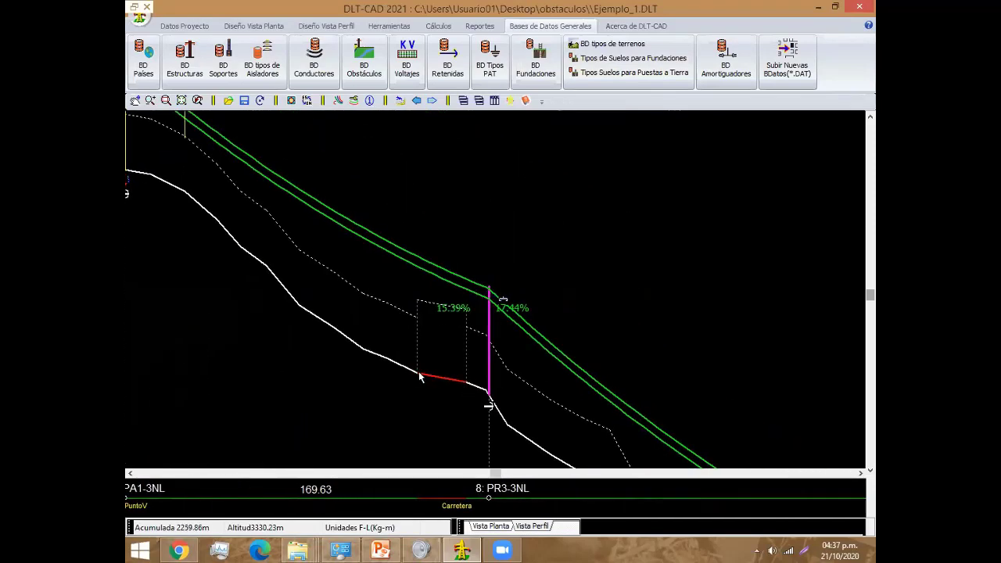
{"action": "left_click_drag", "start_coordinate": [419, 373], "coordinate": [419, 303]}
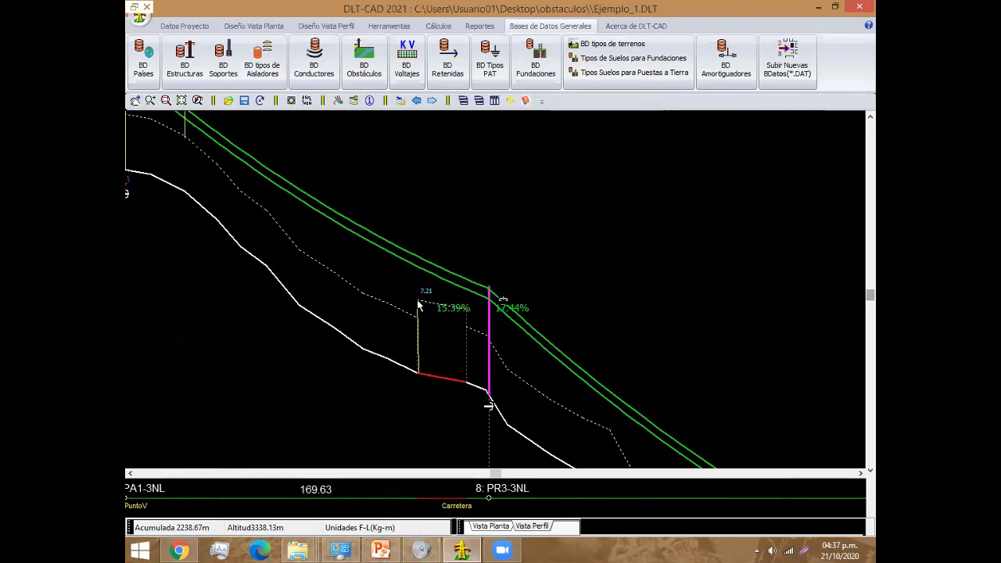
{"action": "left_click_drag", "start_coordinate": [419, 303], "coordinate": [419, 303]}
{"action": "scroll", "coordinate": [434, 351], "scroll_direction": "down", "scroll_amount": 1}
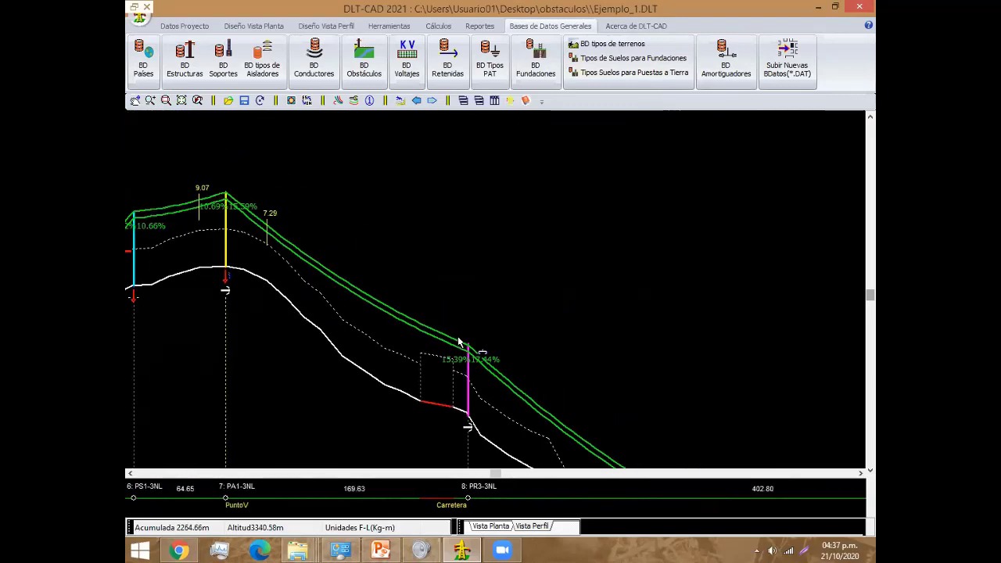
{"action": "double_click", "coordinate": [459, 341]}
Step: Open the project obstacle table and check Carretera's clearances: 7.0 m at 23 kV, 7.2 m at 33 kV
{"action": "left_click", "coordinate": [207, 29]}
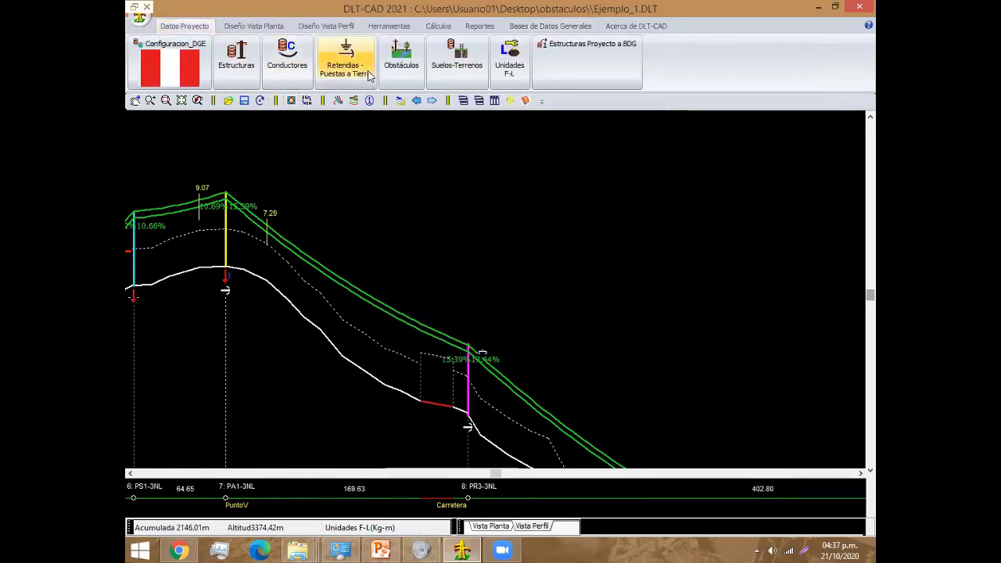
{"action": "left_click", "coordinate": [407, 76]}
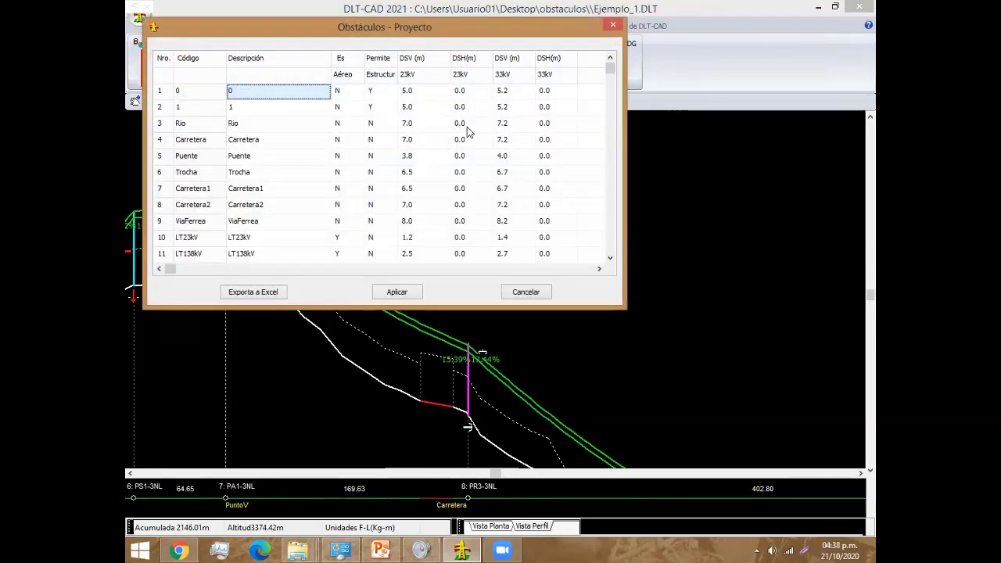
{"action": "left_click_drag", "start_coordinate": [214, 23], "coordinate": [216, 28]}
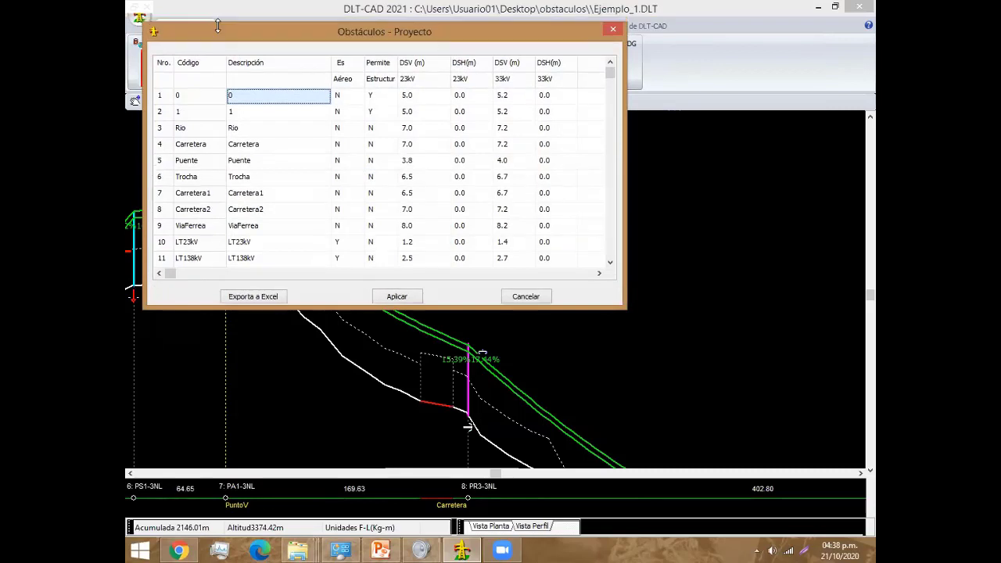
{"action": "left_click", "coordinate": [503, 147]}
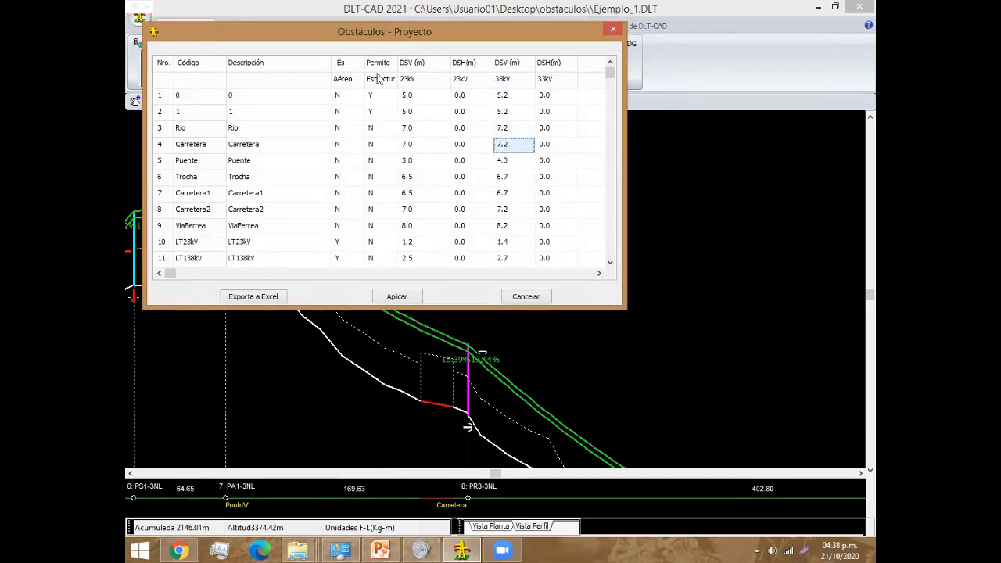
{"action": "left_click_drag", "start_coordinate": [252, 34], "coordinate": [301, 137]}
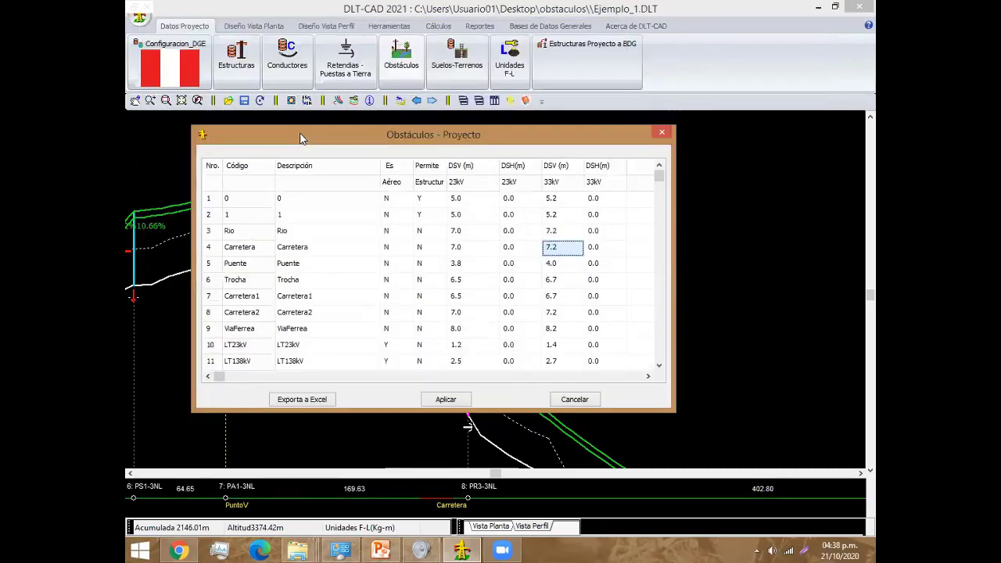
{"action": "key", "text": "Left"}
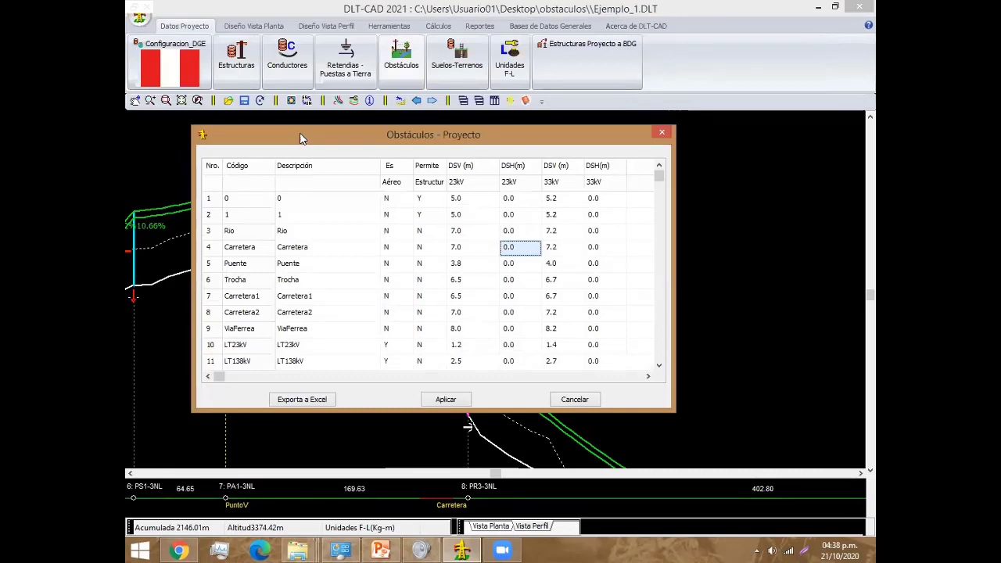
{"action": "key", "text": "Left"}
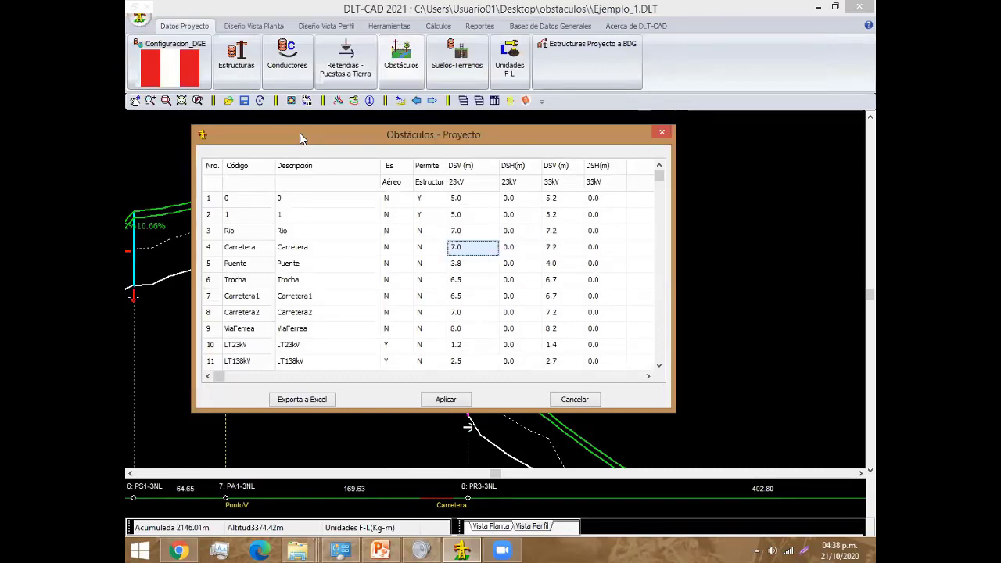
{"action": "key", "text": "Right"}
{"action": "key", "text": "Right"}
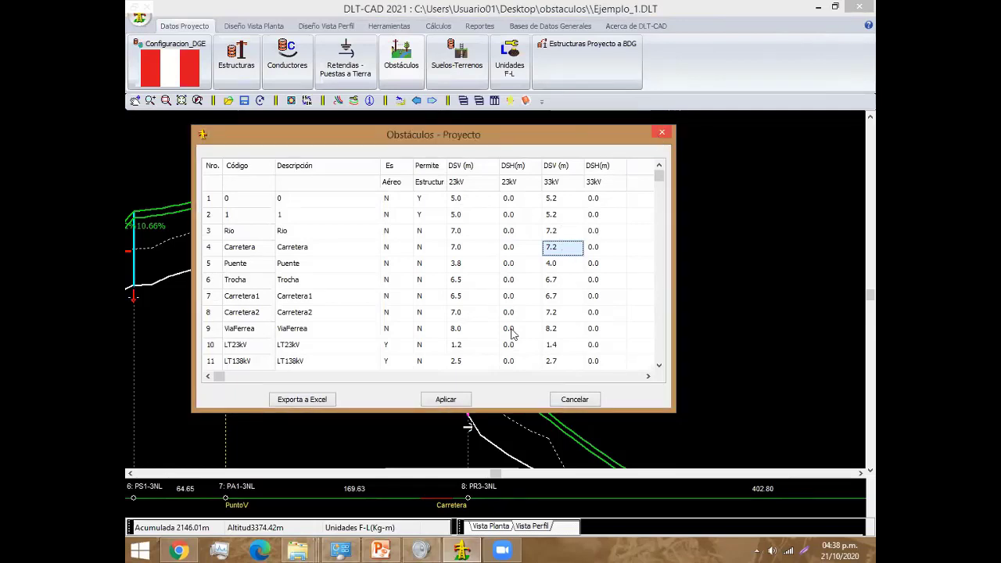
Step: Apply the obstacle table settings and zoom the profile out to structures 6–10
{"action": "left_click", "coordinate": [455, 403]}
{"action": "scroll", "coordinate": [449, 364], "scroll_direction": "down", "scroll_amount": 2}
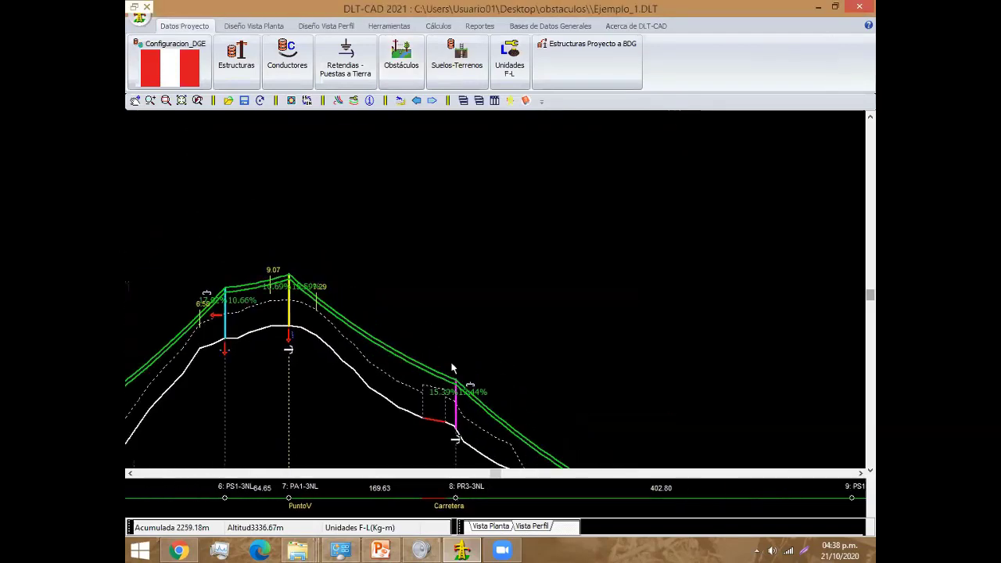
{"action": "scroll", "coordinate": [538, 318], "scroll_direction": "down", "scroll_amount": 1}
{"action": "scroll", "coordinate": [508, 288], "scroll_direction": "down", "scroll_amount": 1}
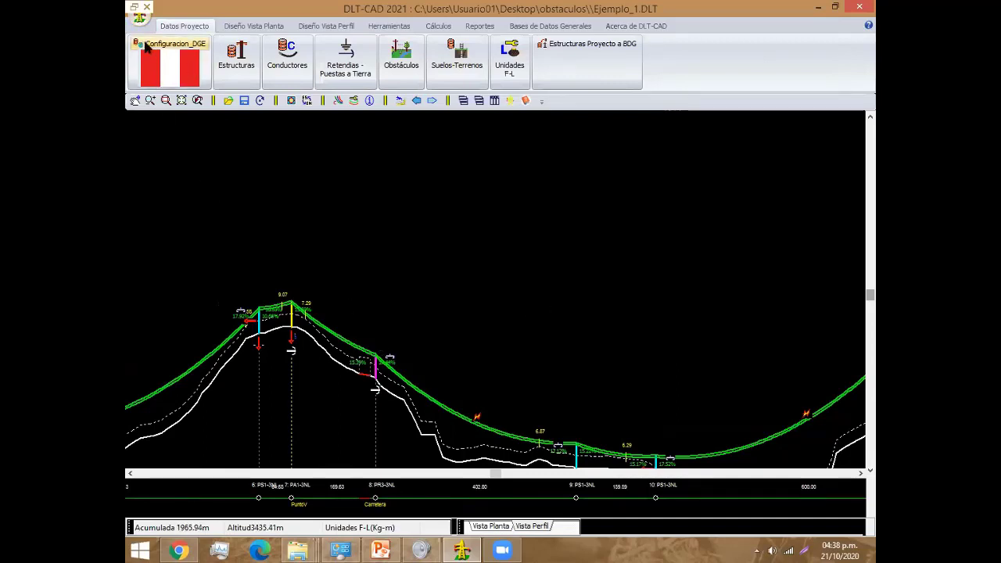
{"action": "mouse_move", "coordinate": [297, 550]}
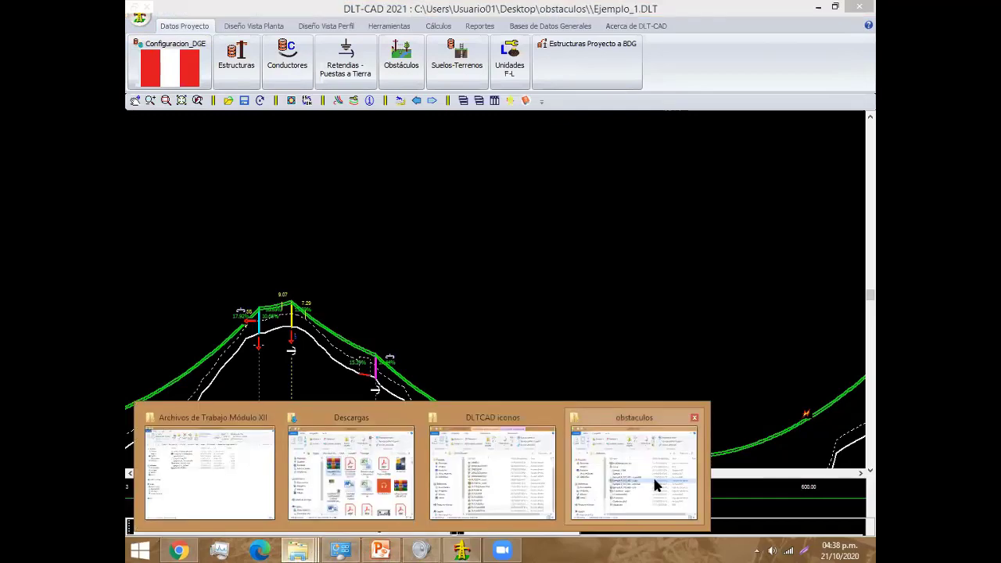
Step: Bring the obstaculos folder window to the front and maximize it
{"action": "left_click", "coordinate": [641, 469]}
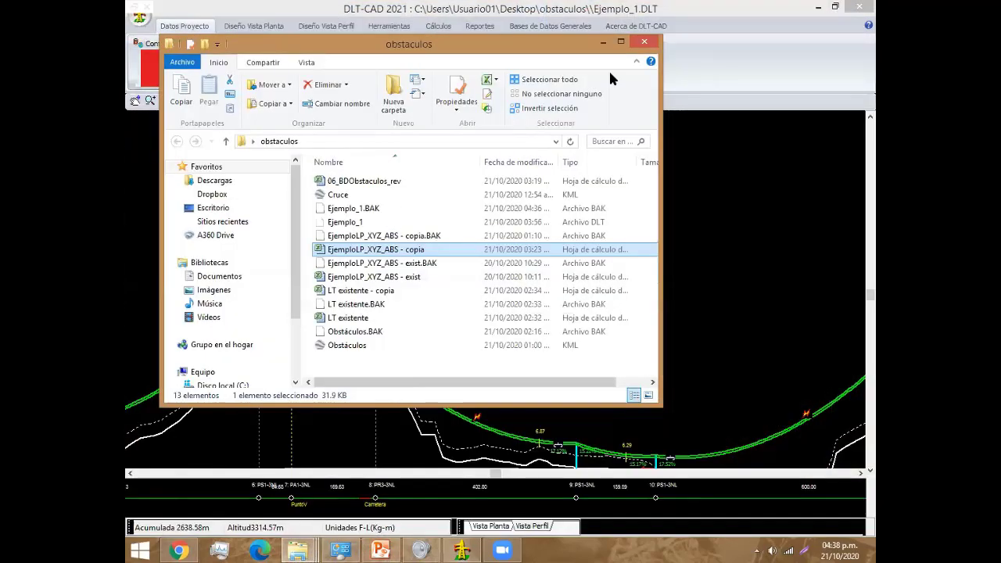
{"action": "key", "text": "super+Up"}
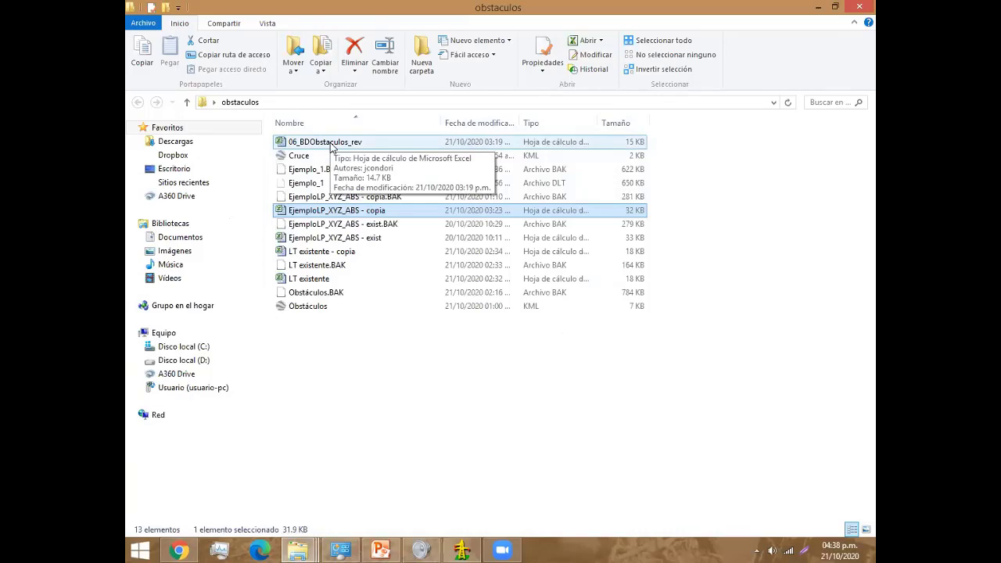
{"action": "double_click", "coordinate": [319, 210]}
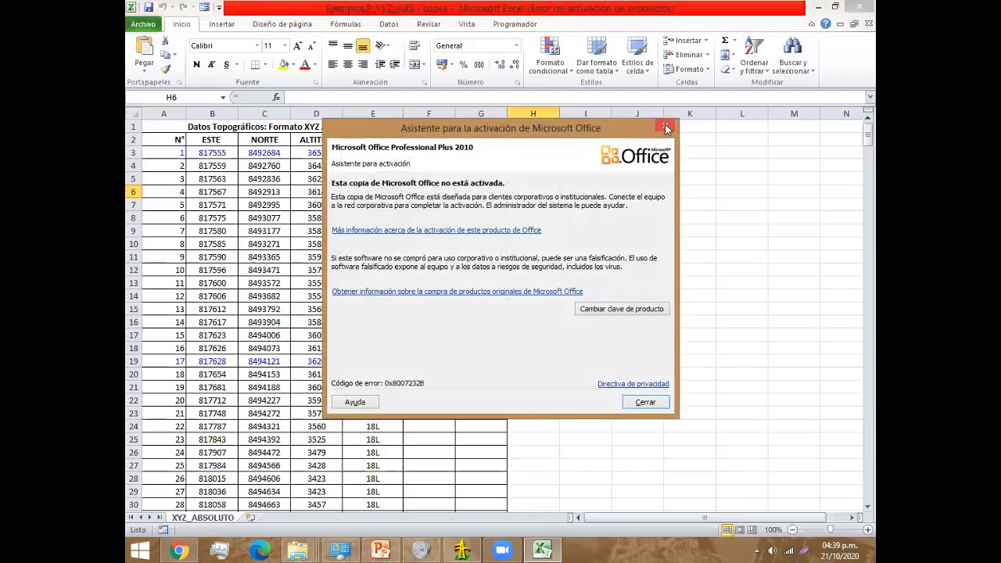
{"action": "left_click", "coordinate": [664, 125]}
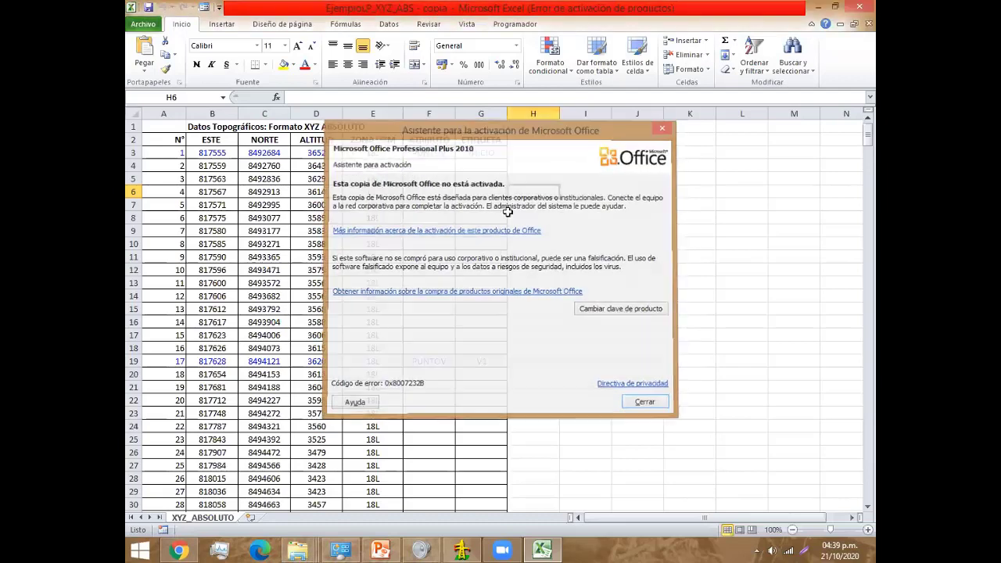
{"action": "scroll", "coordinate": [524, 196], "scroll_direction": "down", "scroll_amount": 4}
{"action": "scroll", "coordinate": [501, 258], "scroll_direction": "up", "scroll_amount": 4}
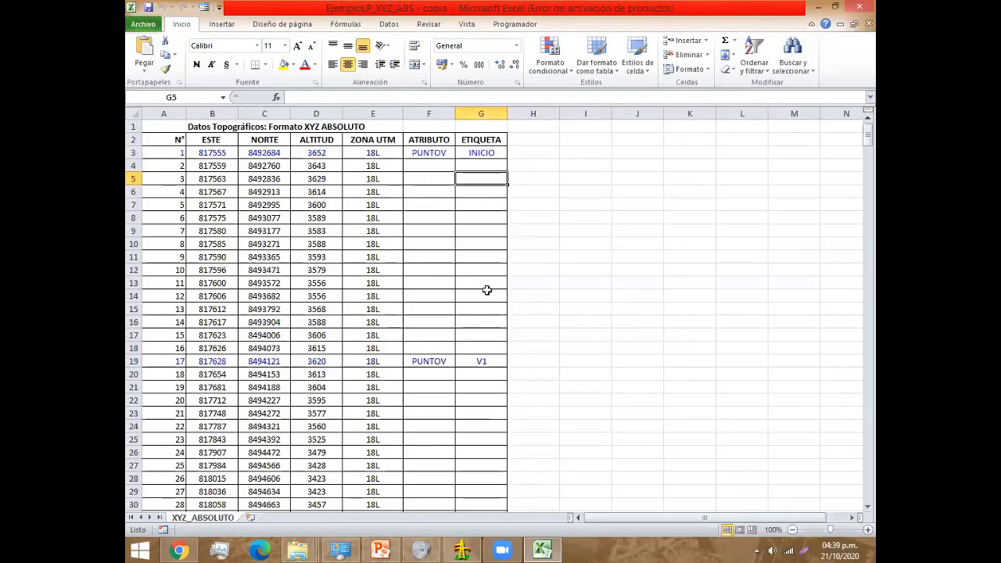
{"action": "scroll", "coordinate": [469, 312], "scroll_direction": "down", "scroll_amount": 6}
{"action": "scroll", "coordinate": [459, 323], "scroll_direction": "up", "scroll_amount": 1}
{"action": "scroll", "coordinate": [460, 324], "scroll_direction": "up", "scroll_amount": 5}
{"action": "scroll", "coordinate": [458, 322], "scroll_direction": "down", "scroll_amount": 6}
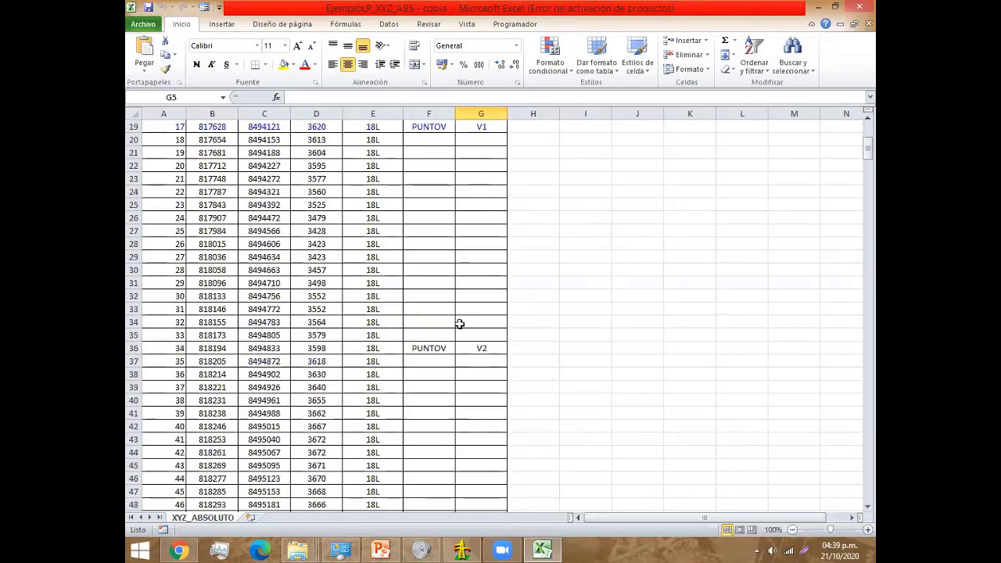
{"action": "scroll", "coordinate": [458, 322], "scroll_direction": "down", "scroll_amount": 8}
{"action": "scroll", "coordinate": [455, 323], "scroll_direction": "down", "scroll_amount": 7}
{"action": "scroll", "coordinate": [454, 323], "scroll_direction": "down", "scroll_amount": 6}
{"action": "scroll", "coordinate": [446, 324], "scroll_direction": "down", "scroll_amount": 7}
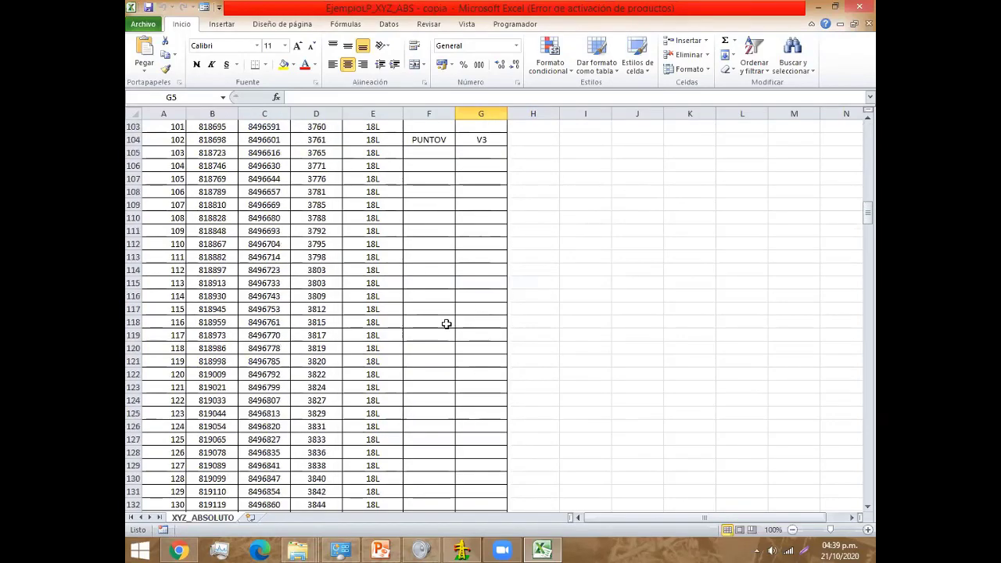
{"action": "scroll", "coordinate": [436, 335], "scroll_direction": "down", "scroll_amount": 7}
{"action": "scroll", "coordinate": [433, 341], "scroll_direction": "down", "scroll_amount": 7}
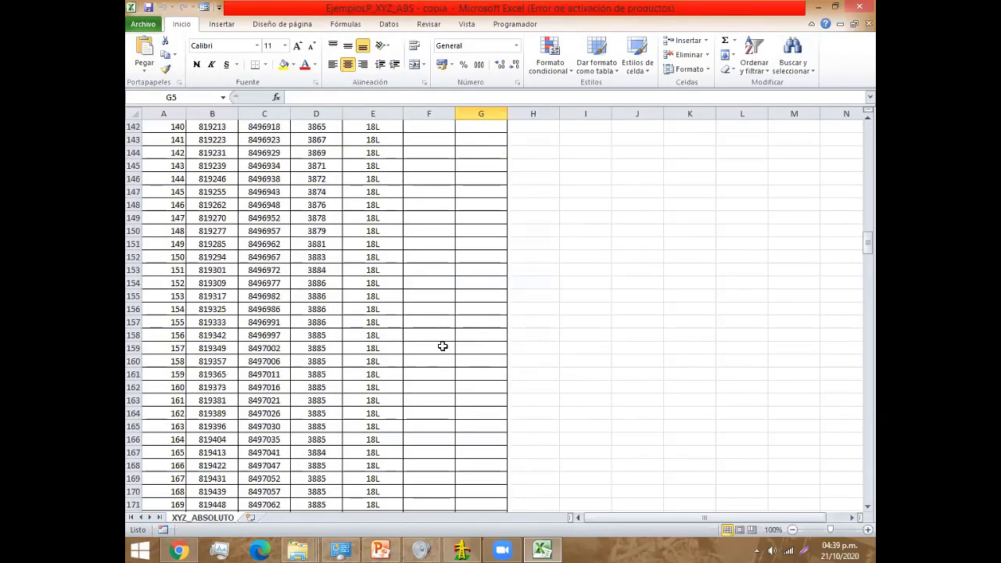
{"action": "scroll", "coordinate": [434, 342], "scroll_direction": "up", "scroll_amount": 5}
{"action": "scroll", "coordinate": [443, 350], "scroll_direction": "up", "scroll_amount": 7}
{"action": "scroll", "coordinate": [442, 353], "scroll_direction": "up", "scroll_amount": 10}
{"action": "scroll", "coordinate": [442, 352], "scroll_direction": "up", "scroll_amount": 8}
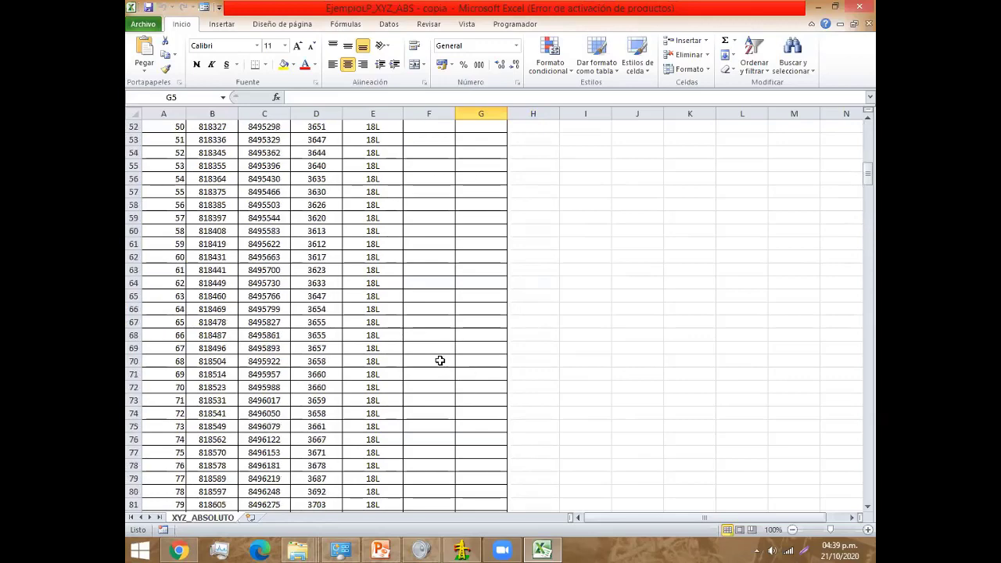
{"action": "scroll", "coordinate": [443, 353], "scroll_direction": "up", "scroll_amount": 8}
{"action": "scroll", "coordinate": [441, 358], "scroll_direction": "up", "scroll_amount": 9}
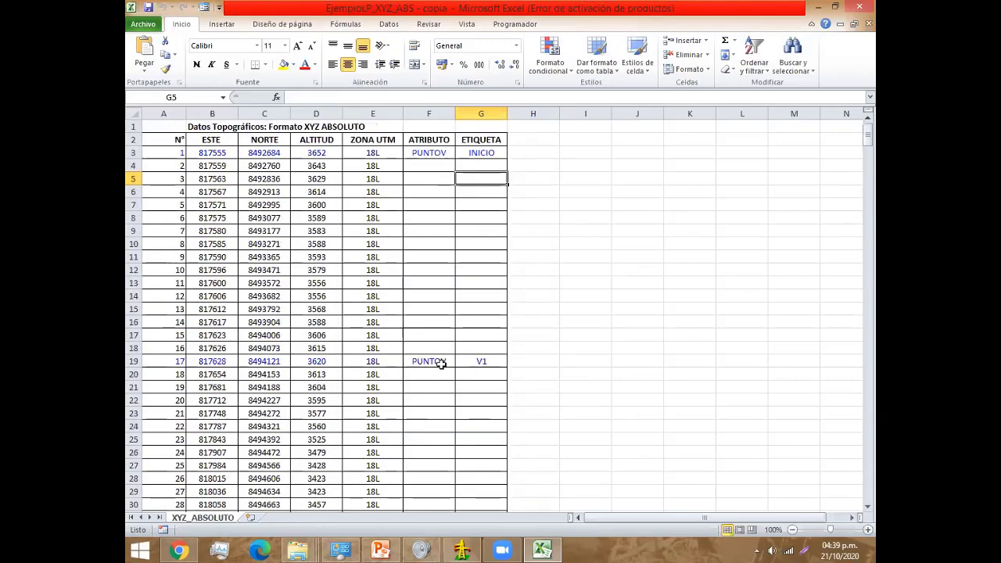
{"action": "scroll", "coordinate": [441, 365], "scroll_direction": "down", "scroll_amount": 4}
{"action": "scroll", "coordinate": [441, 366], "scroll_direction": "down", "scroll_amount": 4}
Step: Enter the attribute carretera for points 48 and 49 in cells F50 and F51
{"action": "scroll", "coordinate": [441, 369], "scroll_direction": "down", "scroll_amount": 3}
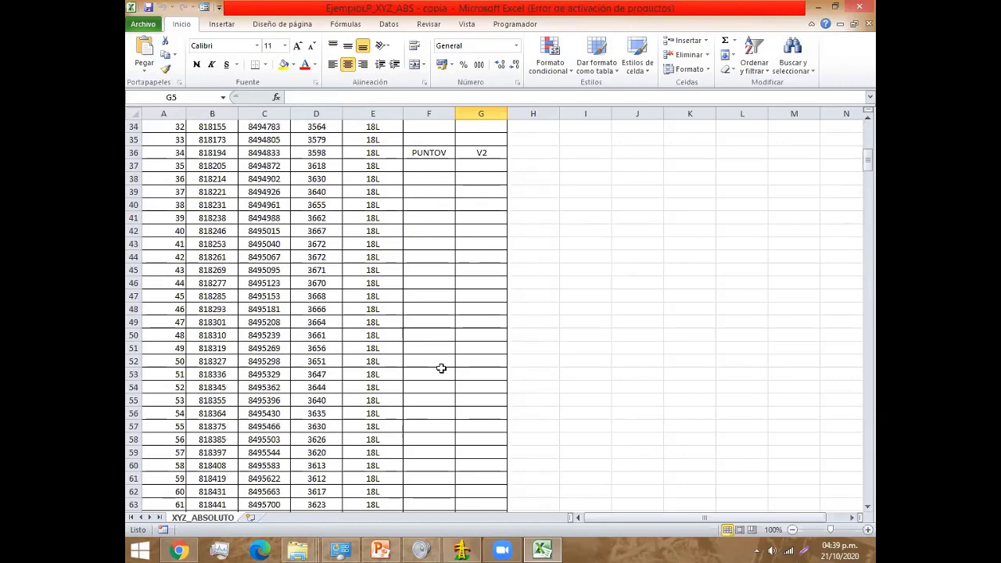
{"action": "left_click", "coordinate": [435, 340]}
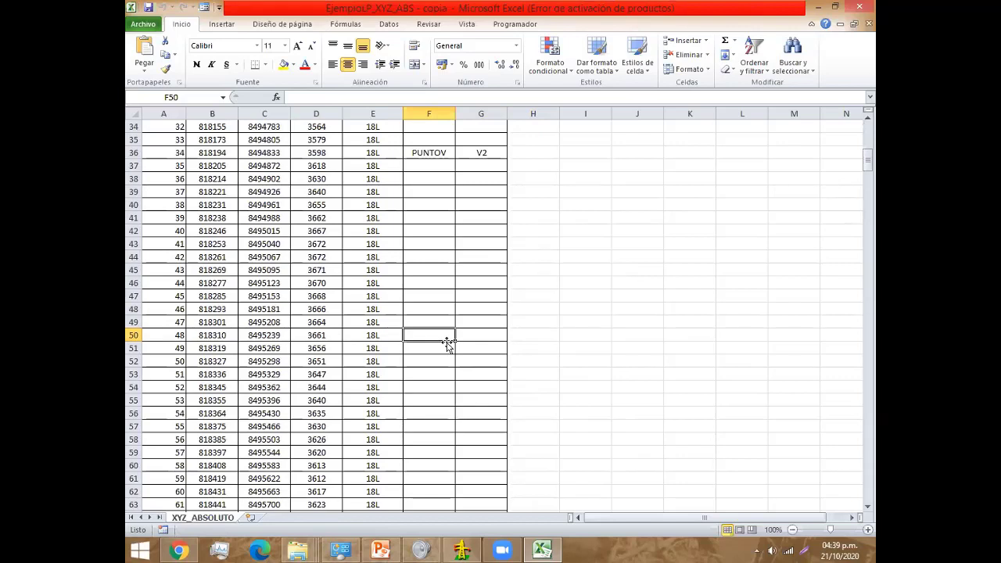
{"action": "type", "text": "car"}
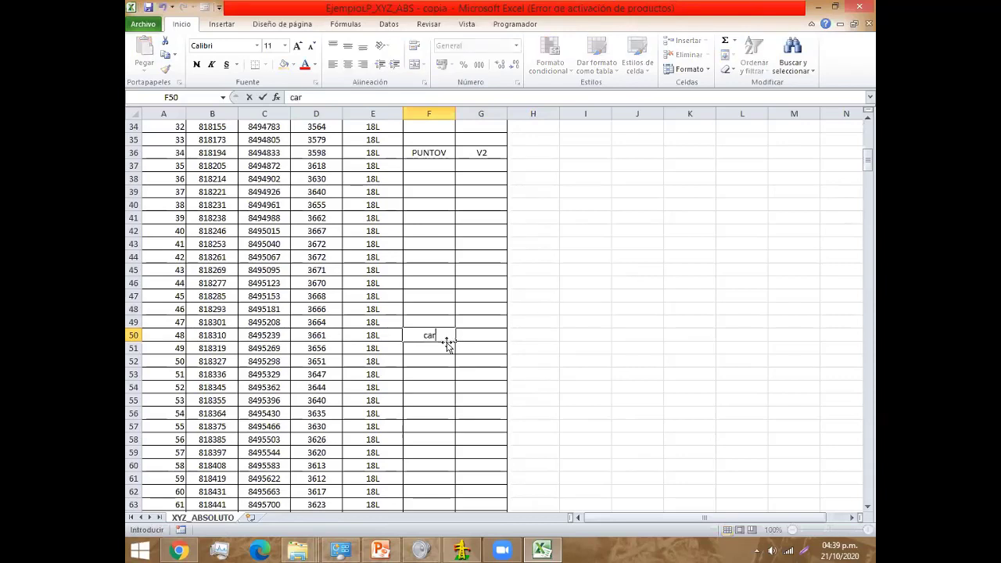
{"action": "type", "text": "retera"}
{"action": "key", "text": "Return"}
{"action": "type", "text": "c"}
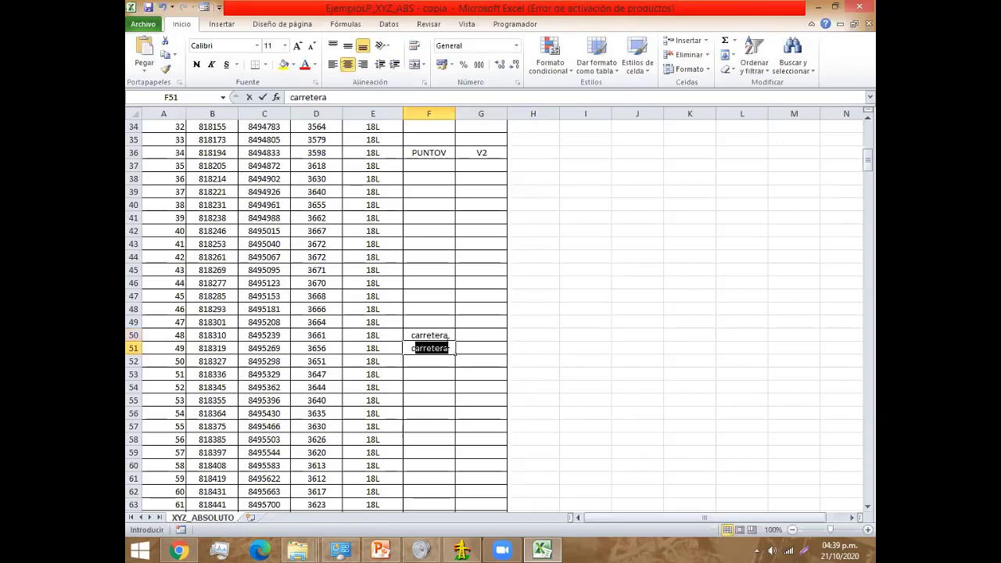
{"action": "type", "text": "arre"}
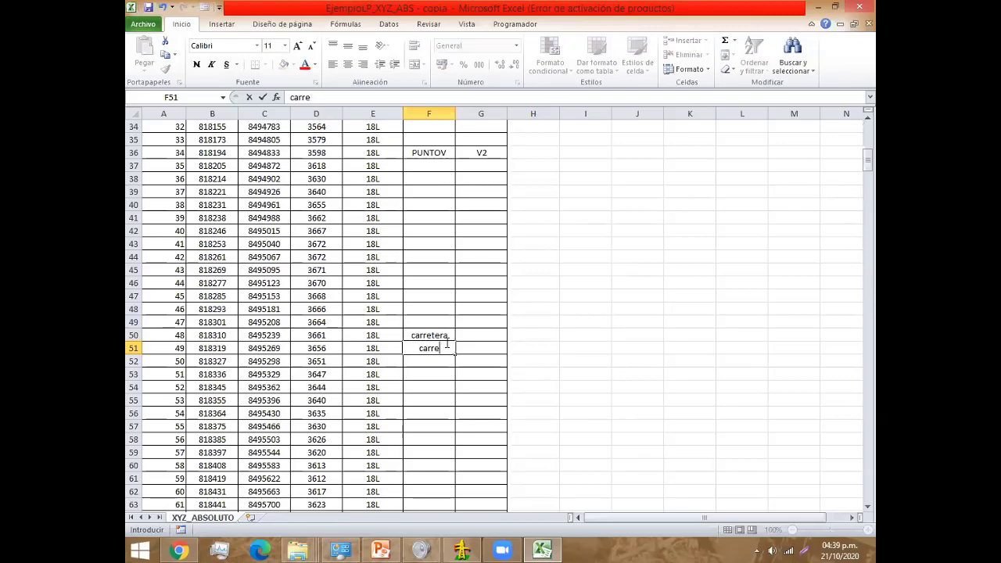
{"action": "type", "text": "tera"}
{"action": "key", "text": "Return"}
Step: Label points 48 and 49 as c1 in cells G50 and G51
{"action": "scroll", "coordinate": [476, 346], "scroll_direction": "up", "scroll_amount": 8}
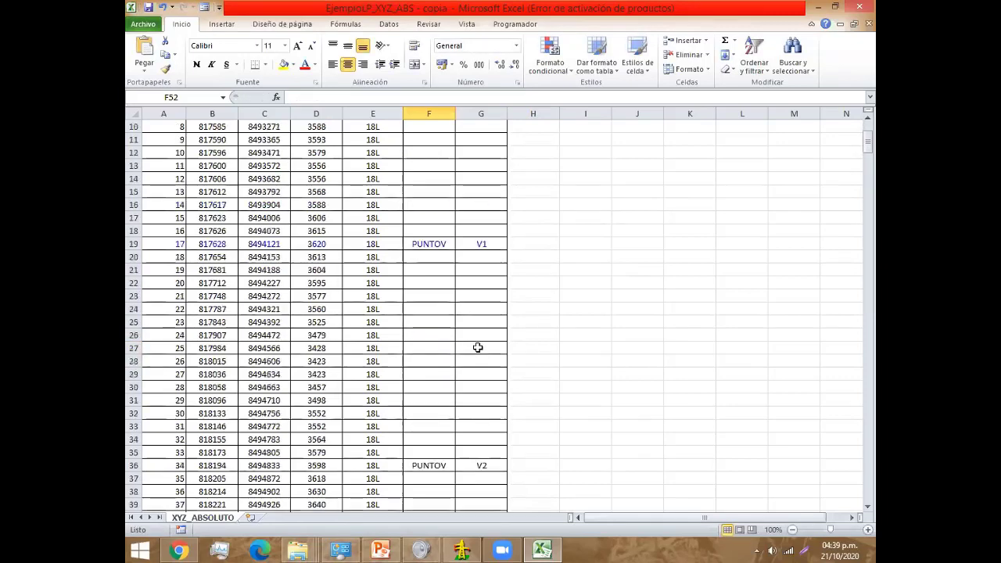
{"action": "scroll", "coordinate": [476, 347], "scroll_direction": "up", "scroll_amount": 3}
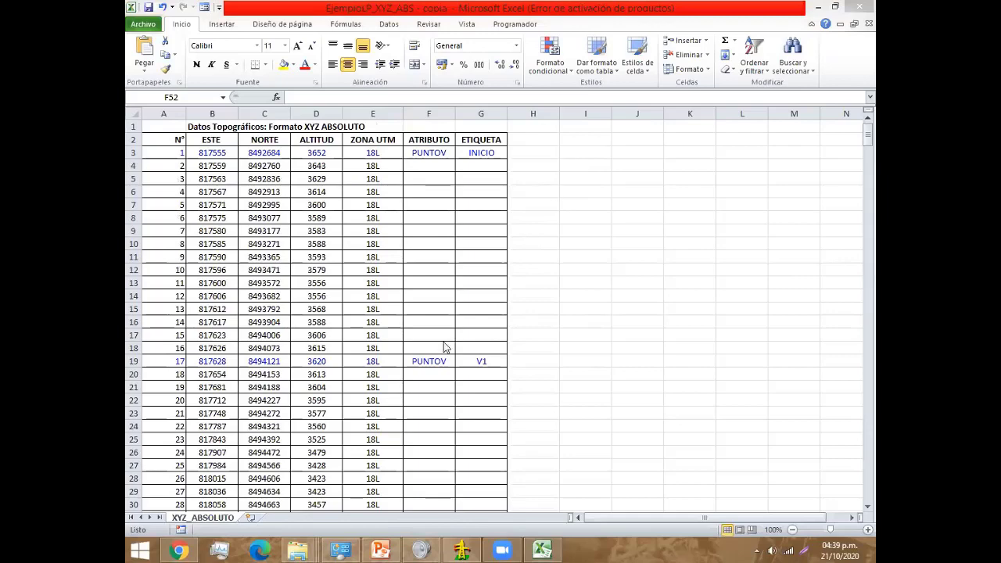
{"action": "scroll", "coordinate": [445, 335], "scroll_direction": "down", "scroll_amount": 8}
{"action": "scroll", "coordinate": [444, 335], "scroll_direction": "down", "scroll_amount": 2}
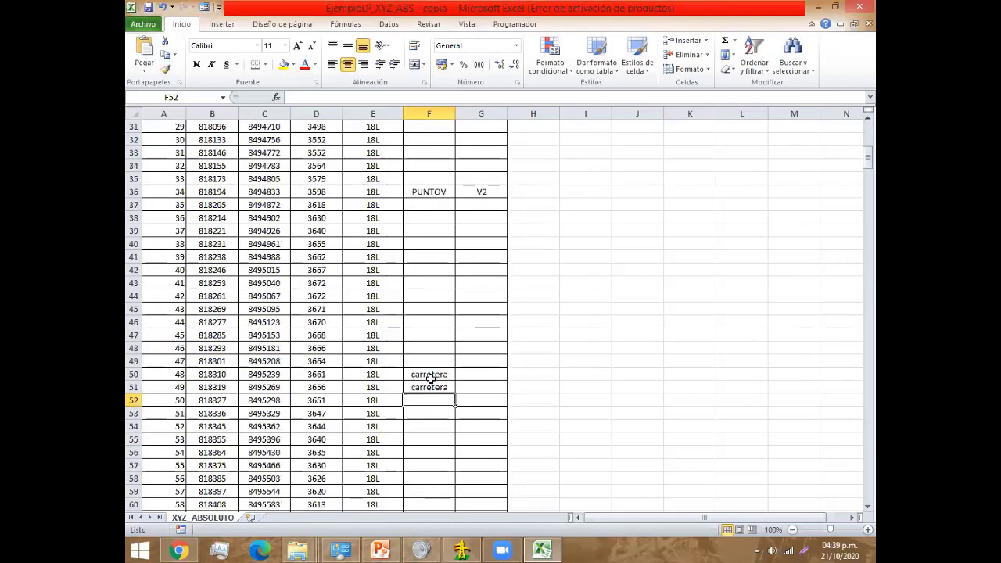
{"action": "left_click", "coordinate": [472, 374]}
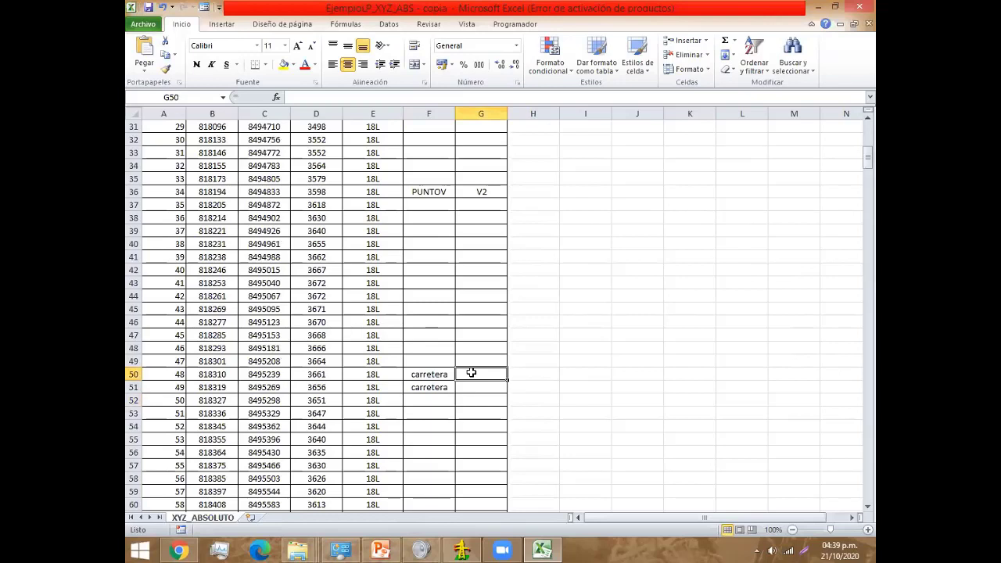
{"action": "type", "text": "c1"}
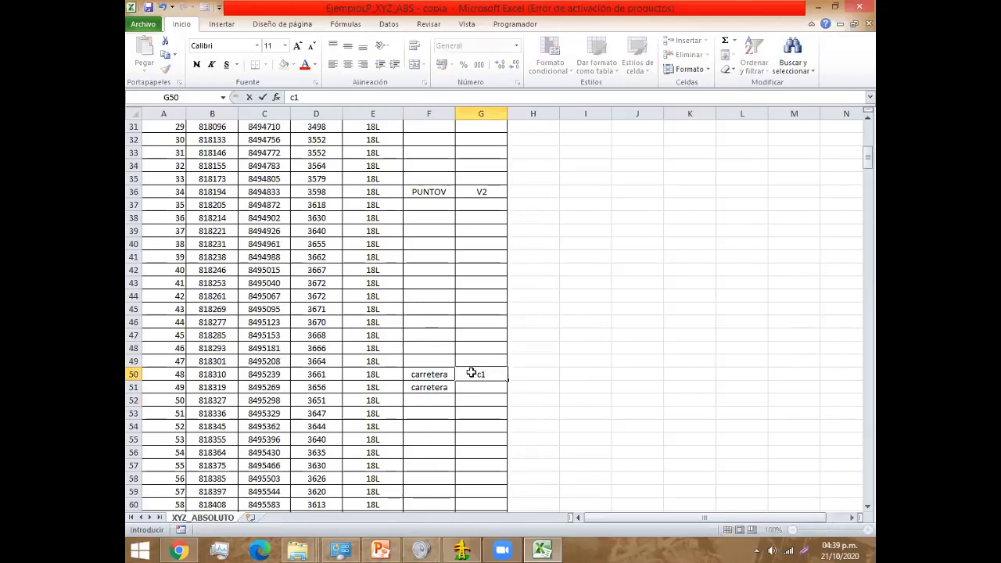
{"action": "key", "text": "Return"}
{"action": "type", "text": "c1"}
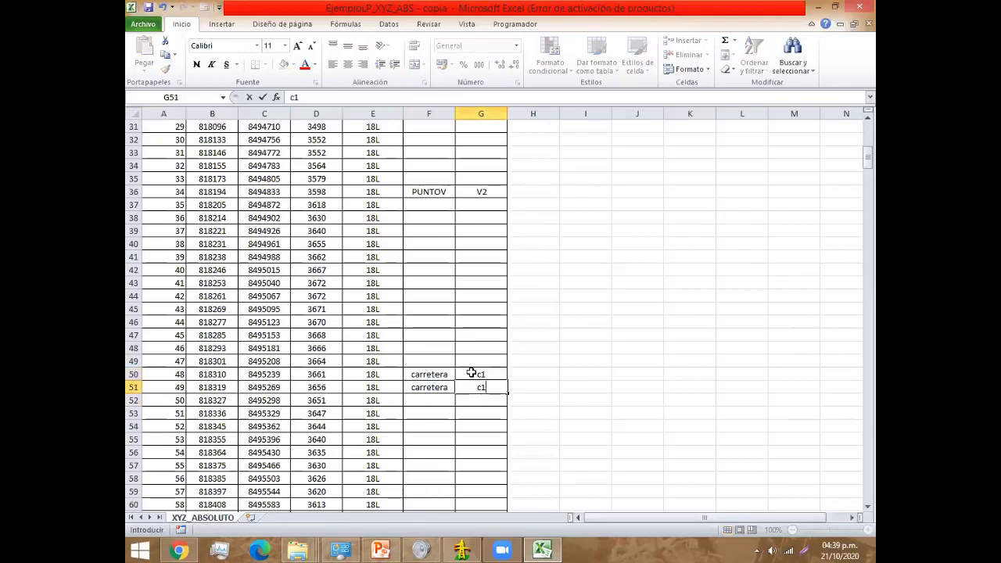
{"action": "key", "text": "Return"}
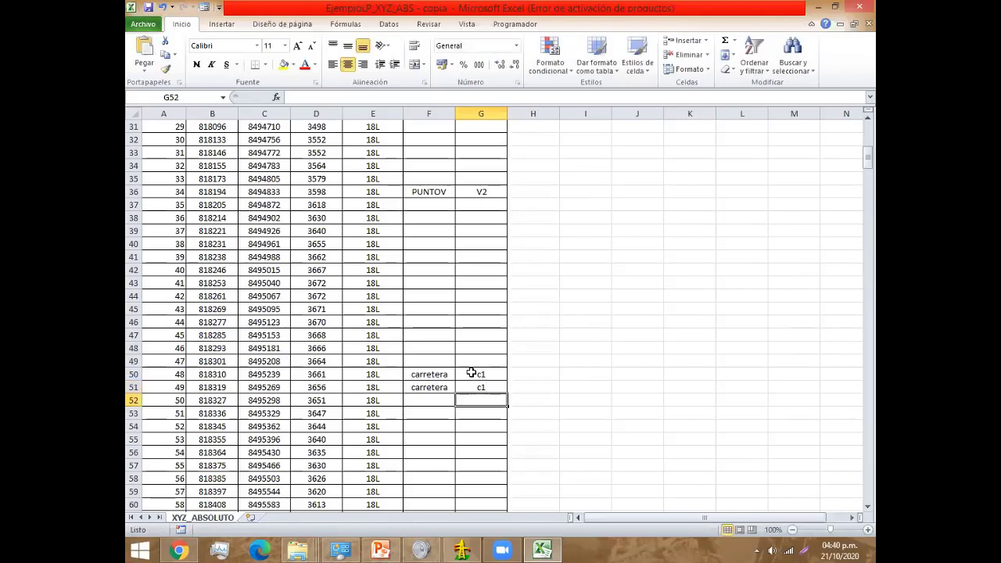
Step: Enter the attribute rio for points 75 and 76 in cells F77 and F78
{"action": "key", "text": "Up"}
{"action": "key", "text": "Up"}
{"action": "key", "text": "Left"}
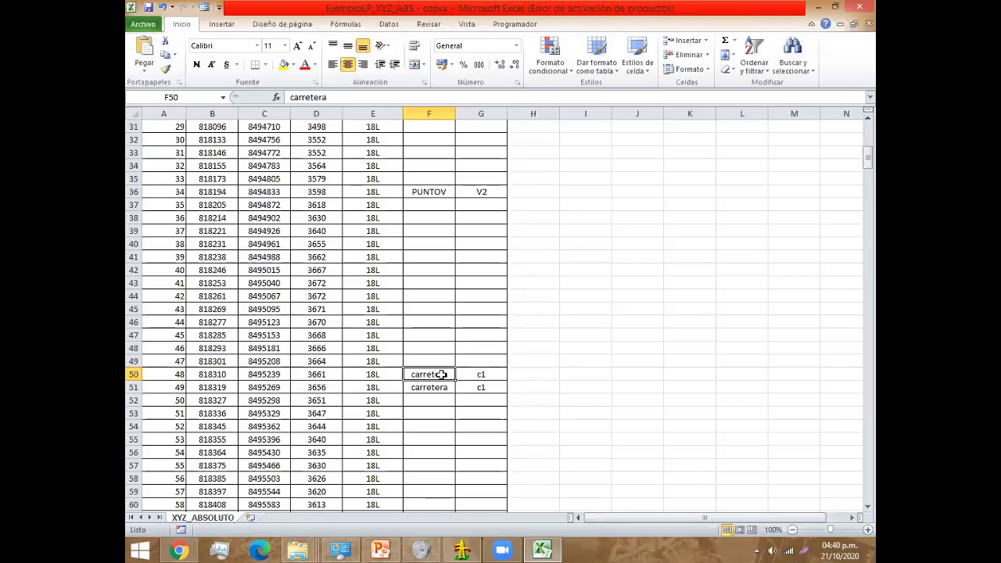
{"action": "left_click", "coordinate": [423, 427]}
{"action": "scroll", "coordinate": [423, 422], "scroll_direction": "down", "scroll_amount": 5}
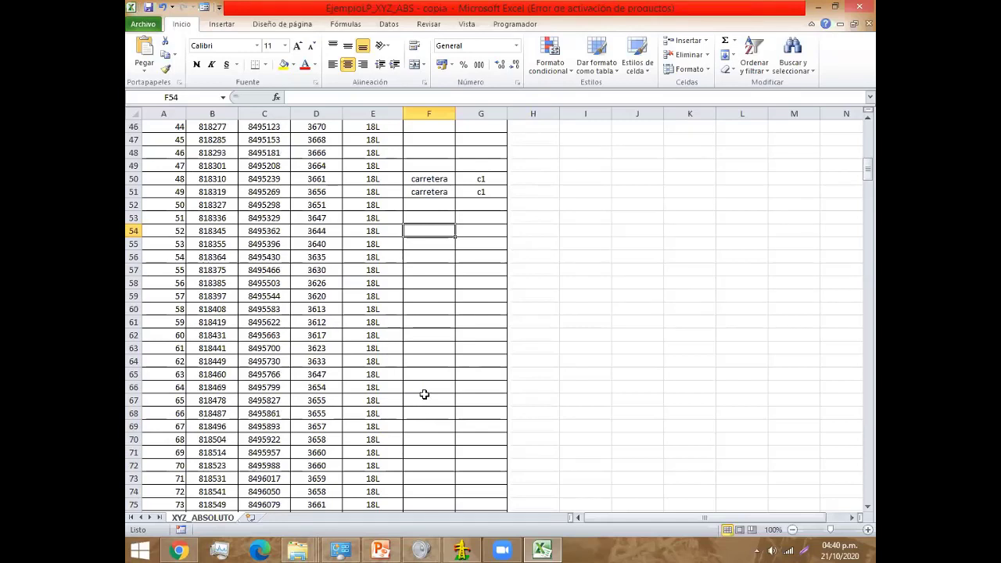
{"action": "scroll", "coordinate": [424, 391], "scroll_direction": "down", "scroll_amount": 4}
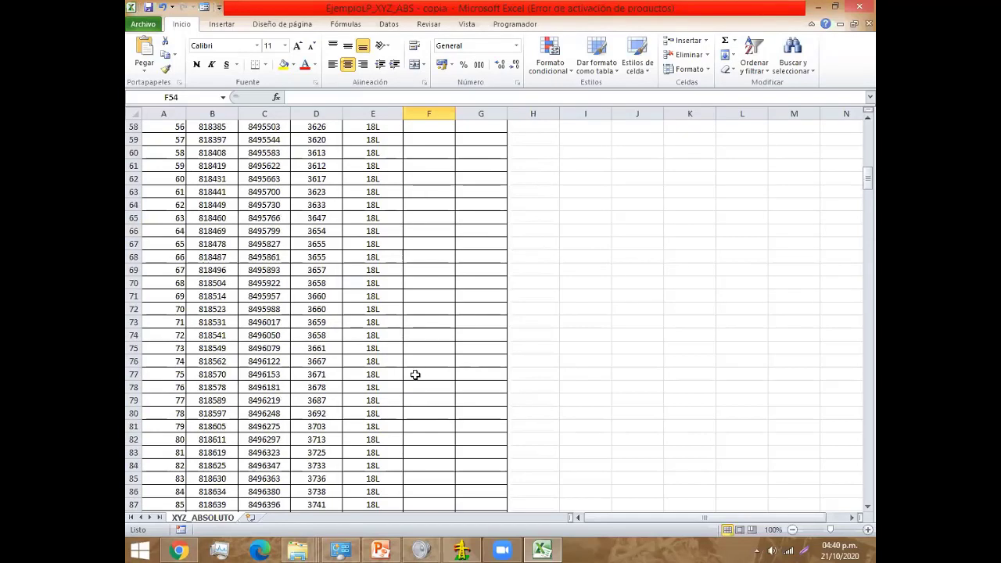
{"action": "left_click", "coordinate": [420, 376]}
{"action": "type", "text": "Frio"}
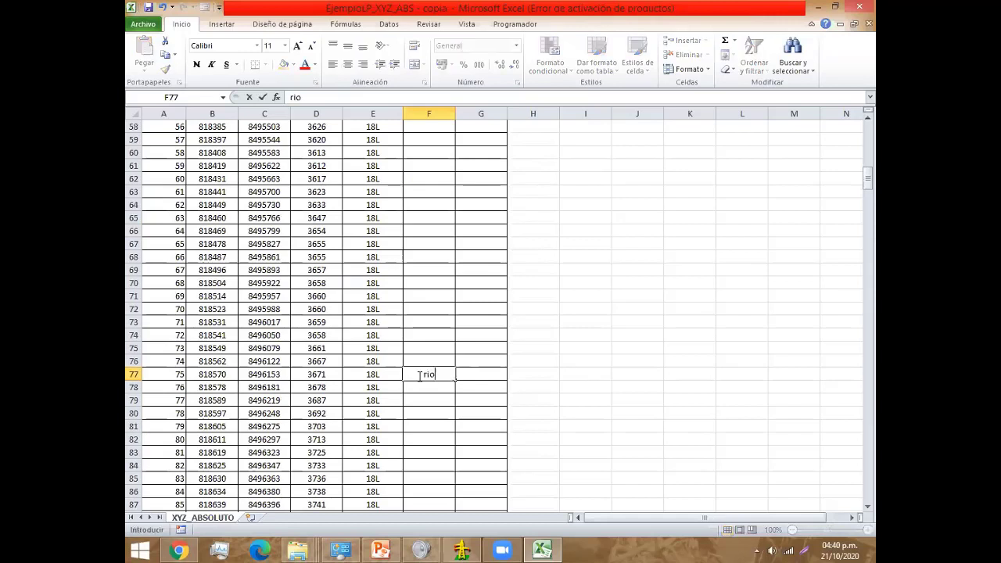
{"action": "key", "text": "Return"}
{"action": "type", "text": "rio"}
{"action": "key", "text": "Tab"}
Step: Label points 75 and 76 as r1 in cells G77 and G78
{"action": "key", "text": "Up"}
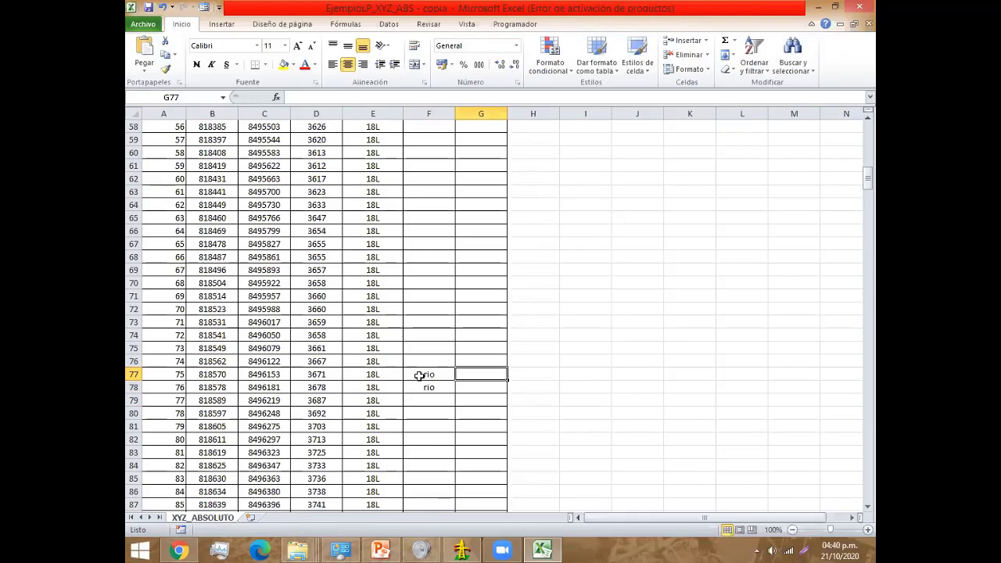
{"action": "type", "text": "1"}
{"action": "key", "text": "BackSpace"}
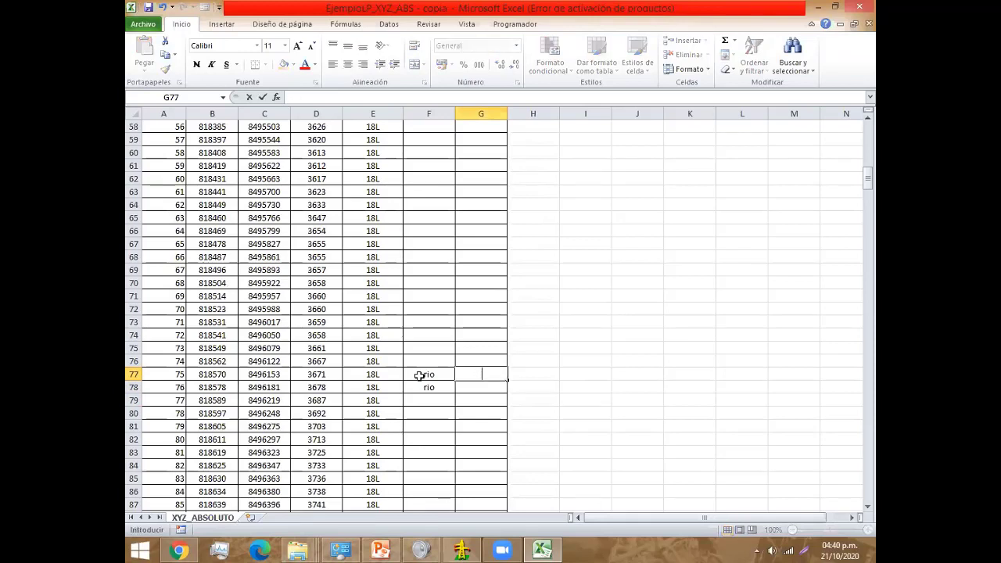
{"action": "type", "text": "r1"}
{"action": "key", "text": "Return"}
{"action": "type", "text": "r1"}
{"action": "key", "text": "Return"}
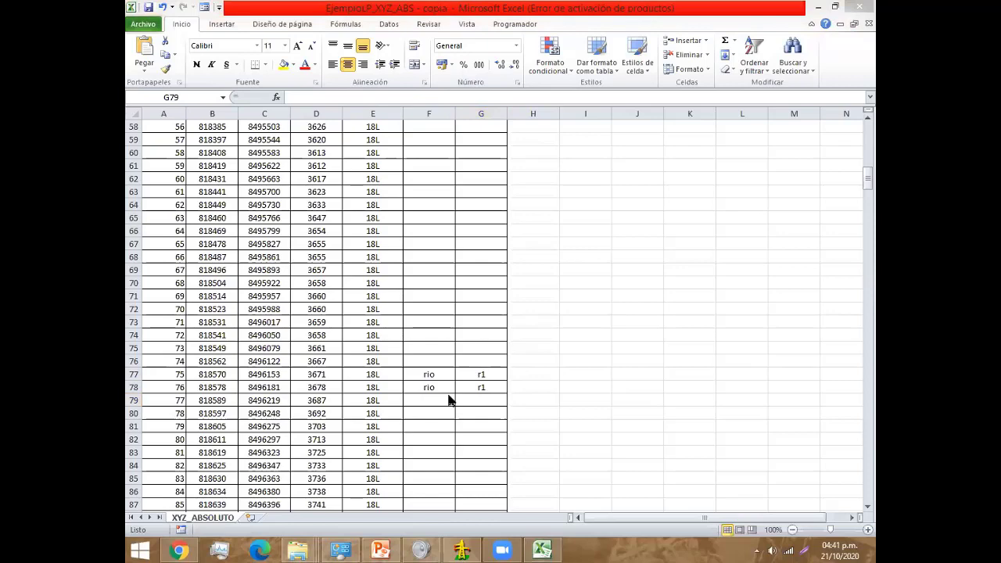
Step: Enter the attribute carretera for points 128 and 129 in cells F130 and F131
{"action": "left_click", "coordinate": [428, 373]}
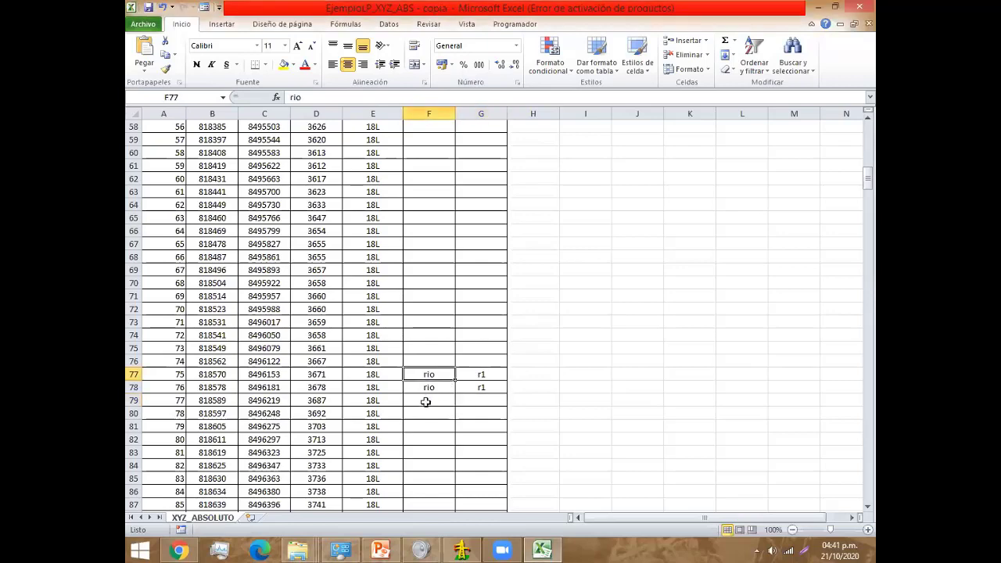
{"action": "scroll", "coordinate": [426, 402], "scroll_direction": "down", "scroll_amount": 4}
{"action": "scroll", "coordinate": [425, 402], "scroll_direction": "down", "scroll_amount": 5}
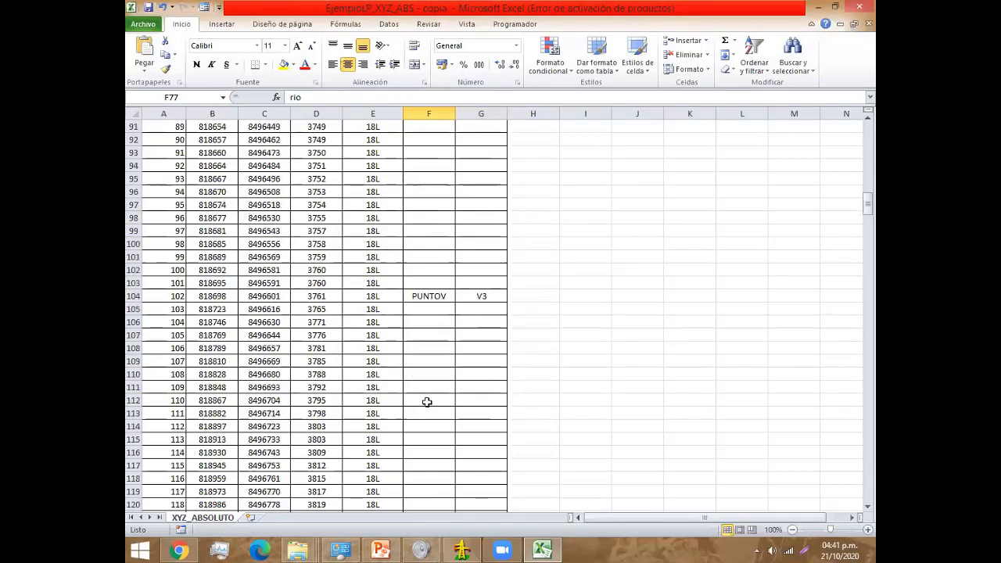
{"action": "scroll", "coordinate": [425, 402], "scroll_direction": "down", "scroll_amount": 4}
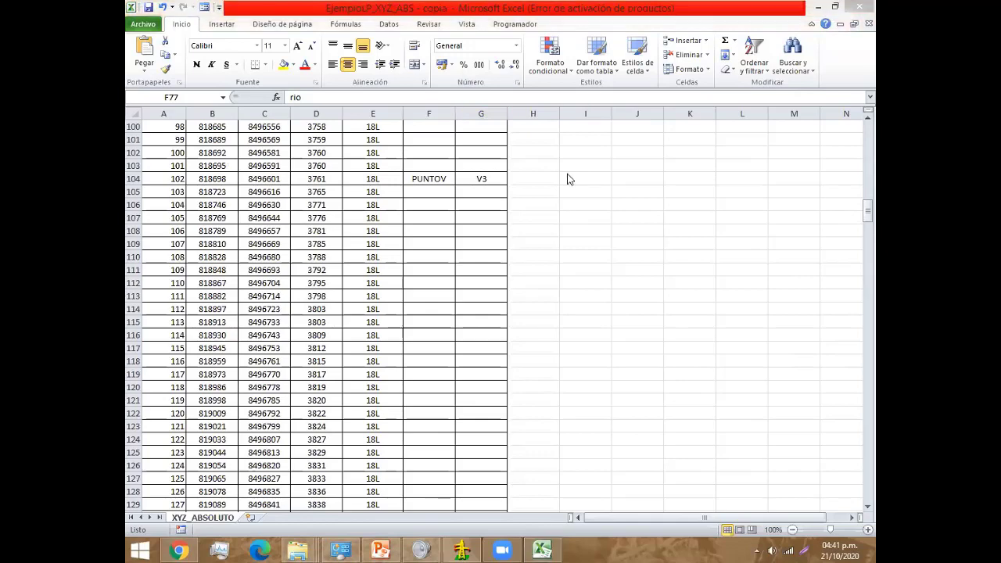
{"action": "scroll", "coordinate": [427, 369], "scroll_direction": "up", "scroll_amount": 7}
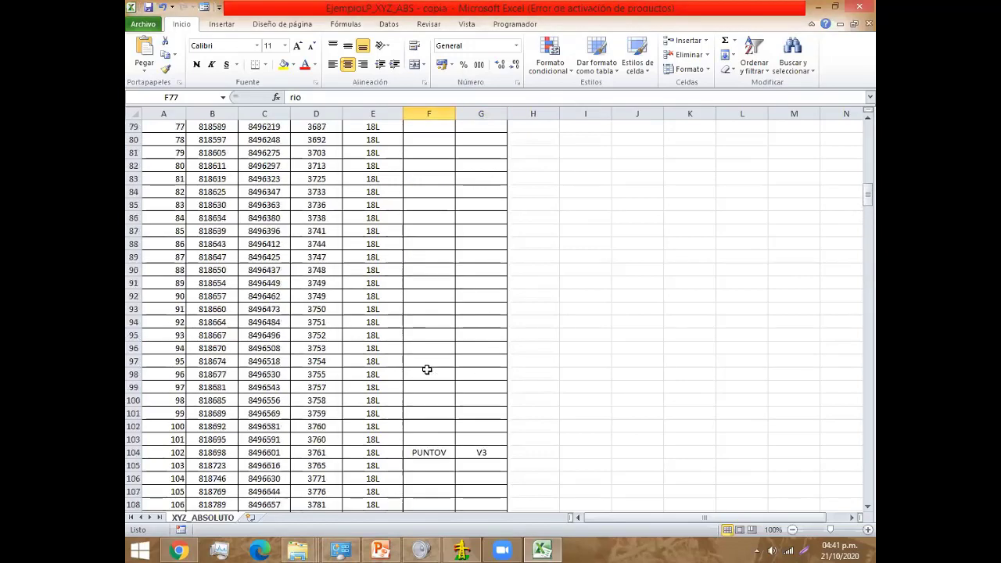
{"action": "scroll", "coordinate": [427, 369], "scroll_direction": "up", "scroll_amount": 4}
{"action": "scroll", "coordinate": [429, 370], "scroll_direction": "down", "scroll_amount": 12}
{"action": "scroll", "coordinate": [431, 382], "scroll_direction": "down", "scroll_amount": 4}
{"action": "left_click", "coordinate": [430, 319]}
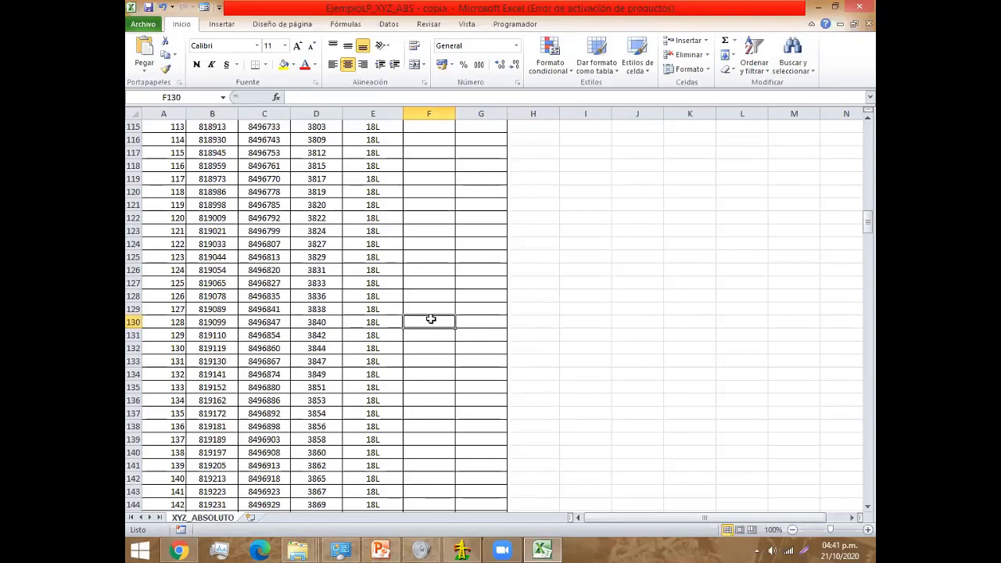
{"action": "type", "text": "carre"}
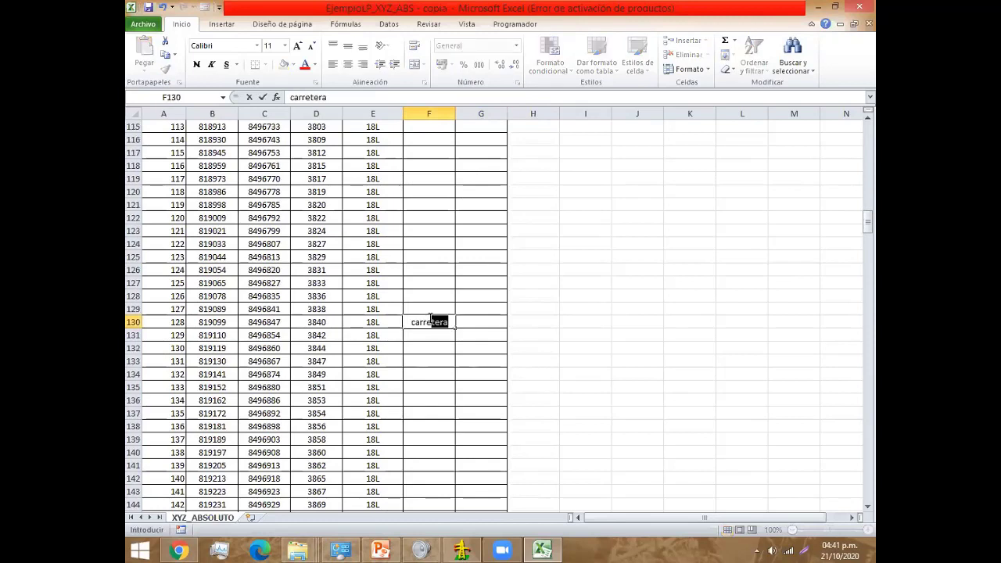
{"action": "key", "text": "Return"}
{"action": "type", "text": "carretera"}
{"action": "key", "text": "Return"}
Step: Label points 128 and 129 as c2 in cells G130 and G131
{"action": "key", "text": "Right"}
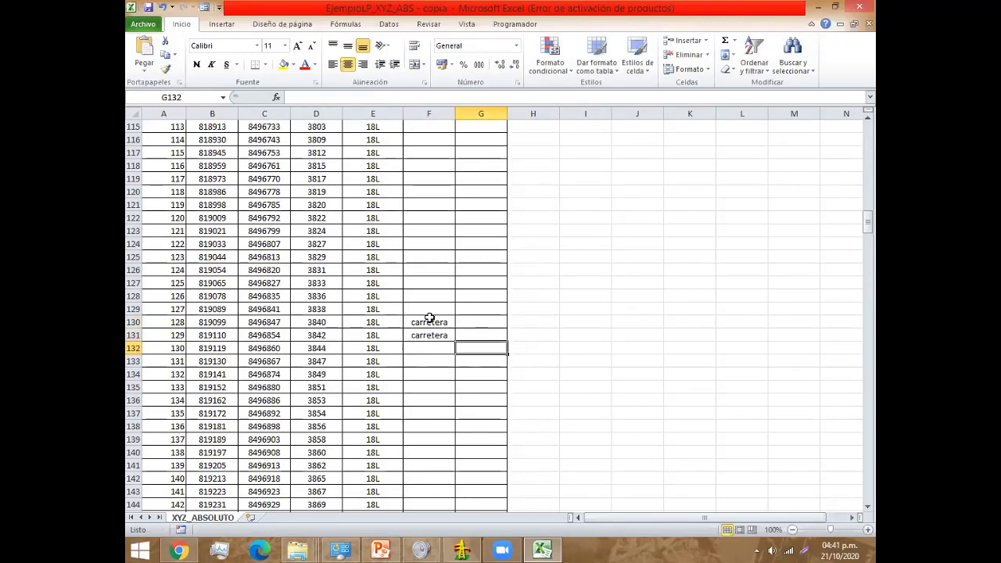
{"action": "key", "text": "Up"}
{"action": "key", "text": "Up"}
{"action": "type", "text": "c"}
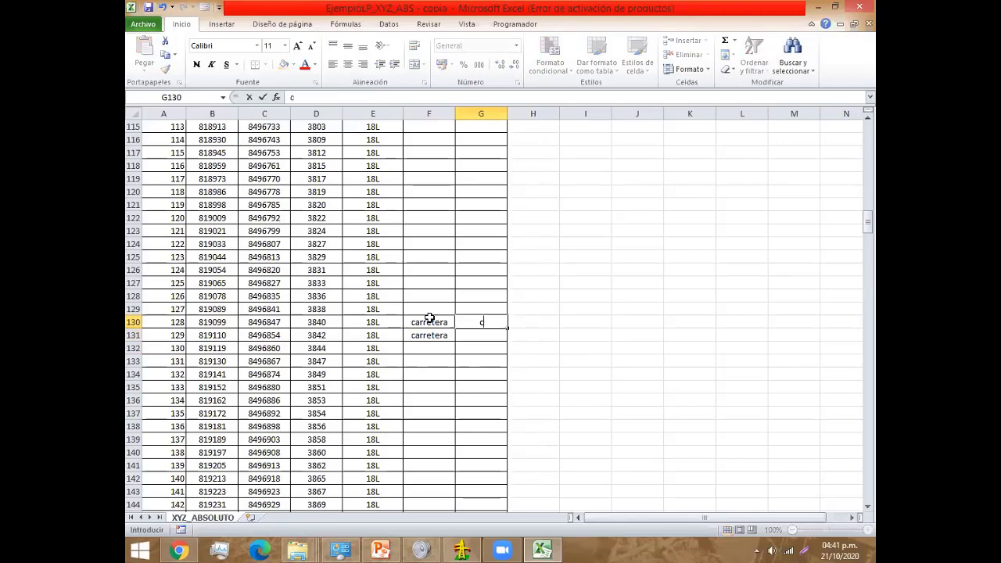
{"action": "type", "text": "2"}
{"action": "key", "text": "Return"}
{"action": "type", "text": "c"}
{"action": "key", "text": "Return"}
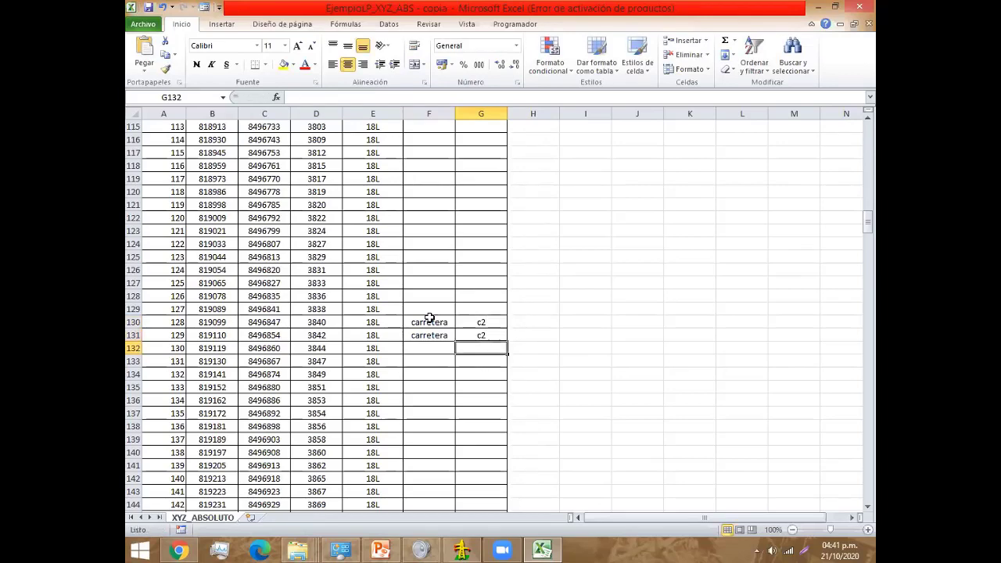
{"action": "scroll", "coordinate": [427, 322], "scroll_direction": "down", "scroll_amount": 4}
{"action": "scroll", "coordinate": [426, 324], "scroll_direction": "down", "scroll_amount": 1}
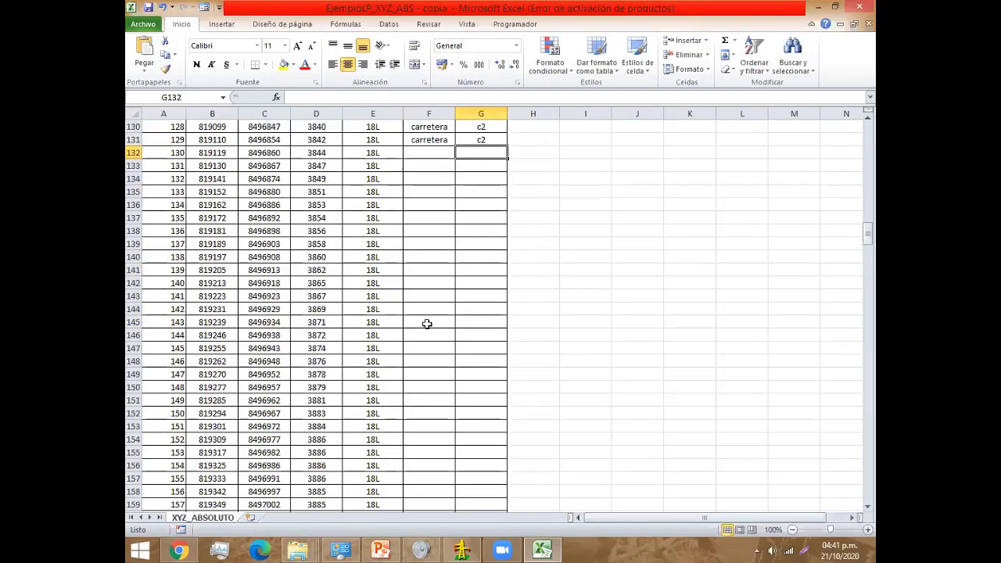
{"action": "scroll", "coordinate": [426, 324], "scroll_direction": "down", "scroll_amount": 3}
{"action": "scroll", "coordinate": [425, 324], "scroll_direction": "down", "scroll_amount": 3}
Step: Give point 162 in row 164 the attribute poste and the label AP
{"action": "left_click", "coordinate": [414, 334]}
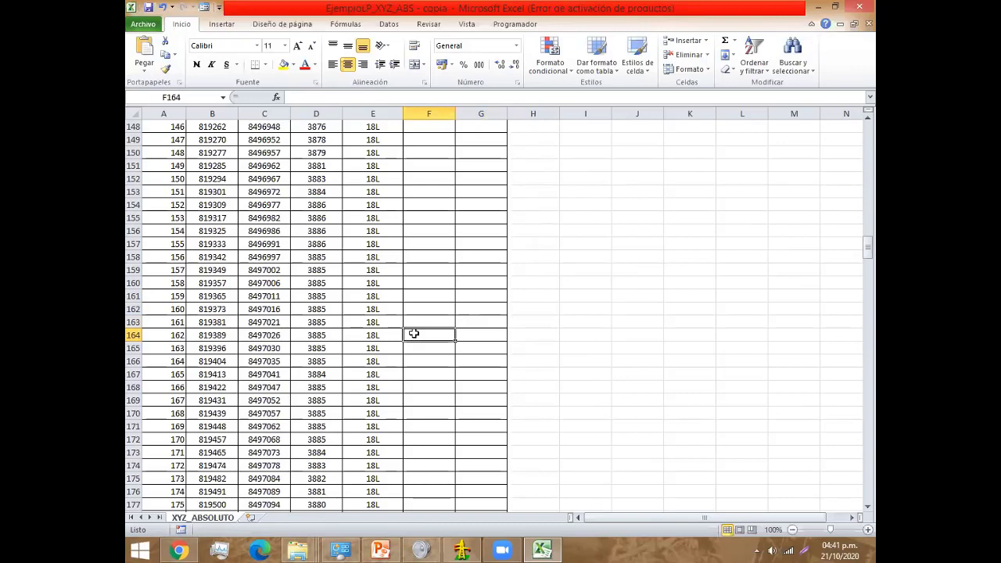
{"action": "type", "text": "pos"}
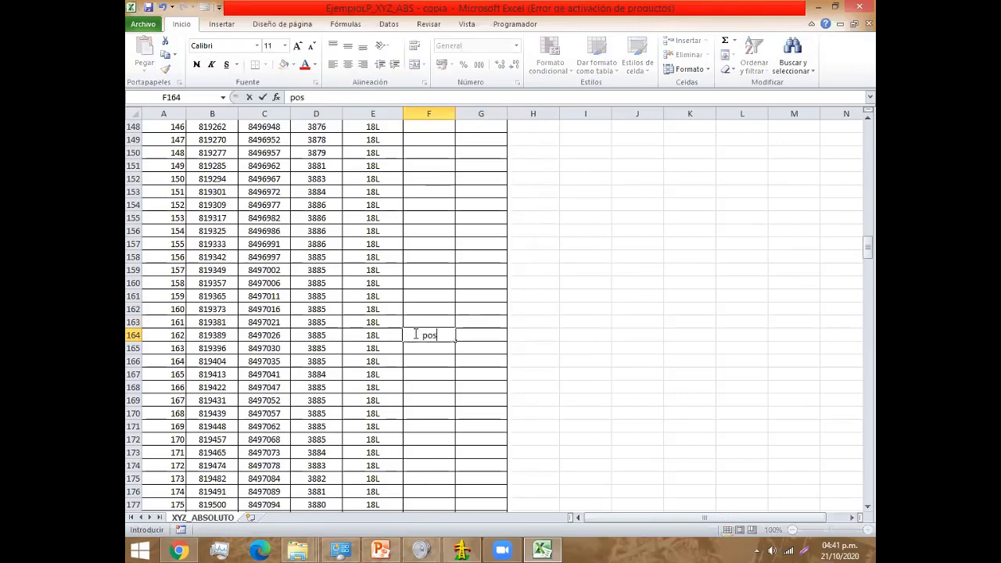
{"action": "type", "text": "te"}
{"action": "key", "text": "Tab"}
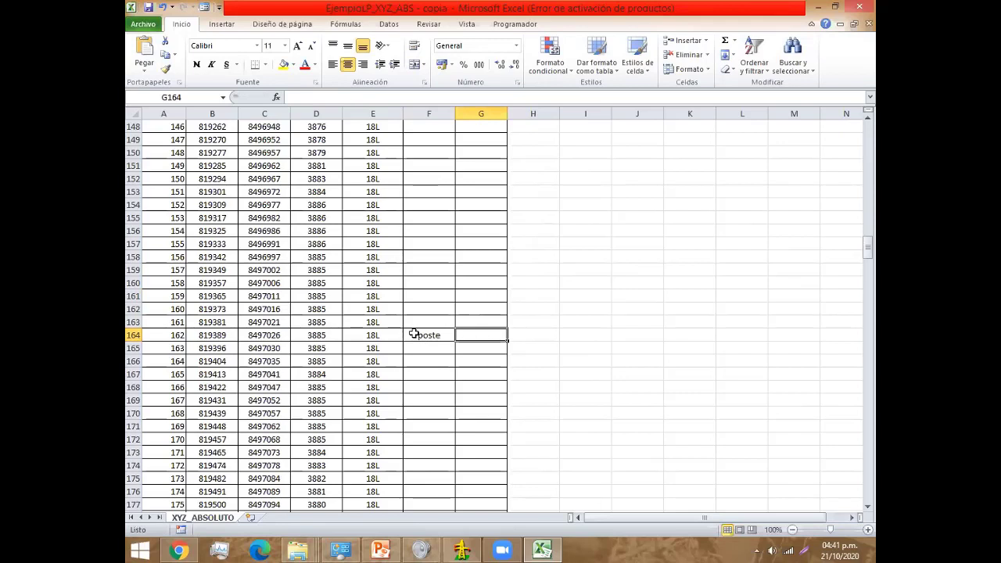
{"action": "type", "text": "AP"}
{"action": "key", "text": "Return"}
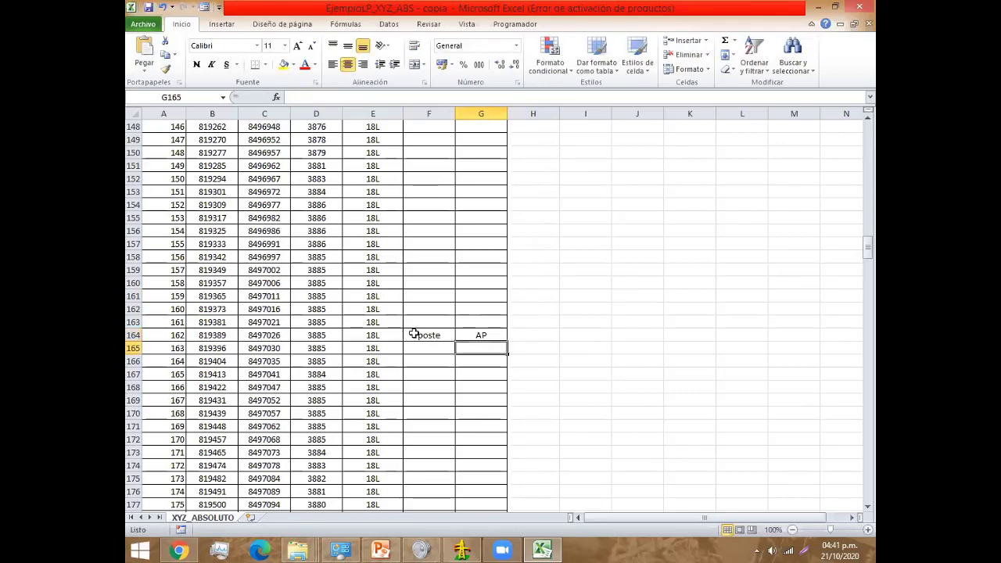
{"action": "key", "text": "Left"}
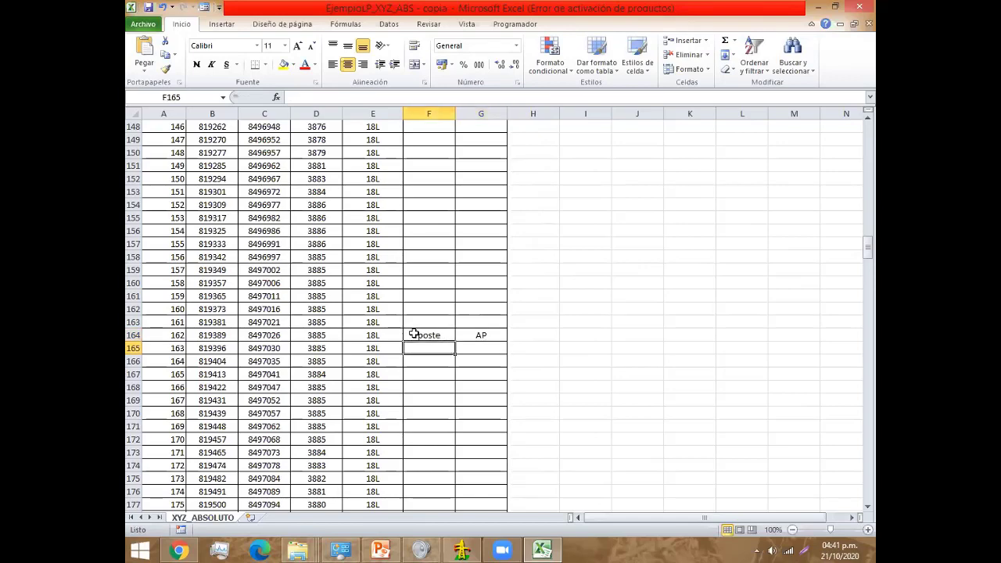
Step: Give row 231 the attribute LT23kV and the label LT1
{"action": "scroll", "coordinate": [415, 333], "scroll_direction": "up", "scroll_amount": 9}
{"action": "scroll", "coordinate": [415, 332], "scroll_direction": "up", "scroll_amount": 3}
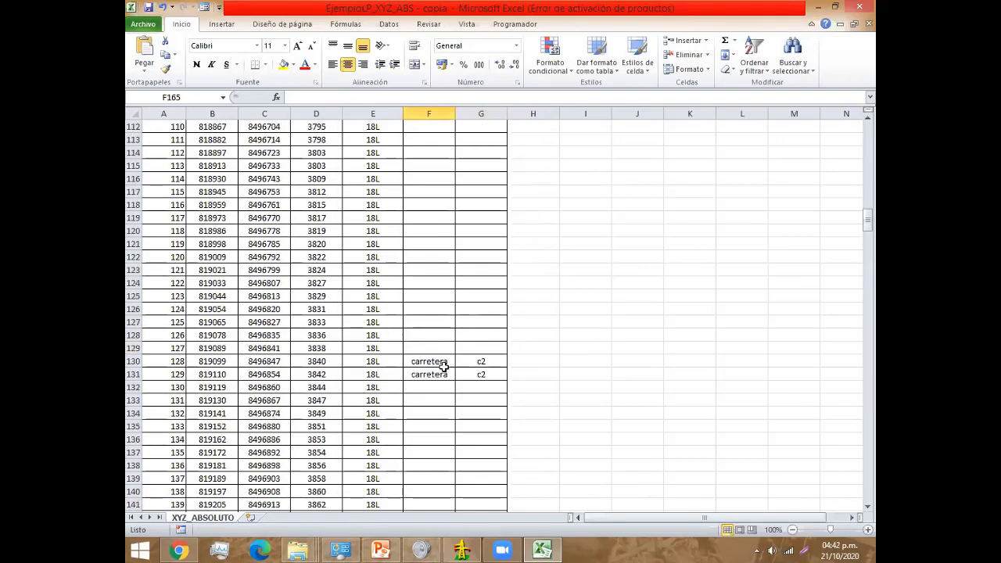
{"action": "left_click_drag", "start_coordinate": [440, 362], "coordinate": [481, 368]}
{"action": "scroll", "coordinate": [452, 357], "scroll_direction": "down", "scroll_amount": 5}
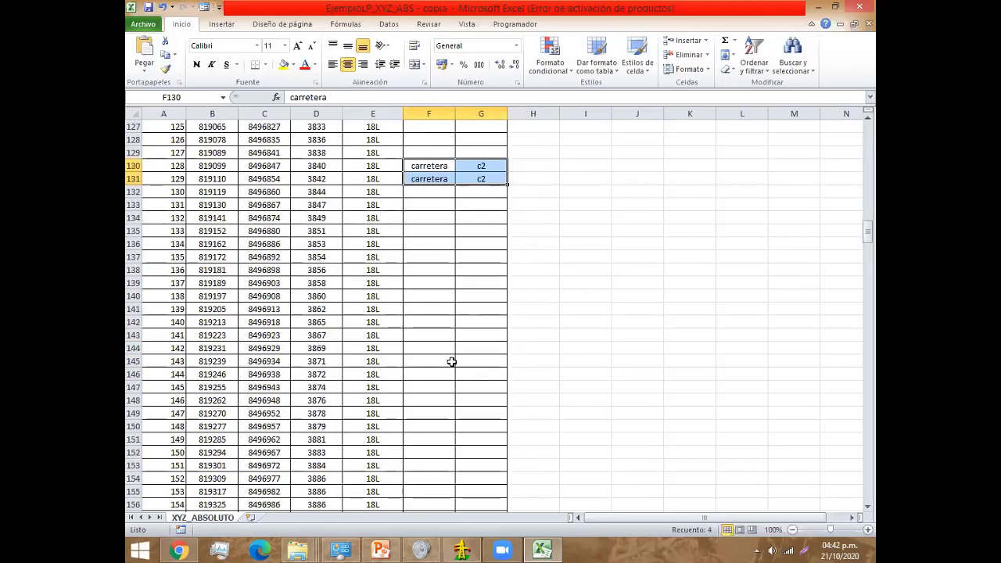
{"action": "scroll", "coordinate": [452, 358], "scroll_direction": "down", "scroll_amount": 5}
{"action": "left_click_drag", "start_coordinate": [428, 413], "coordinate": [482, 413]}
{"action": "scroll", "coordinate": [431, 398], "scroll_direction": "down", "scroll_amount": 6}
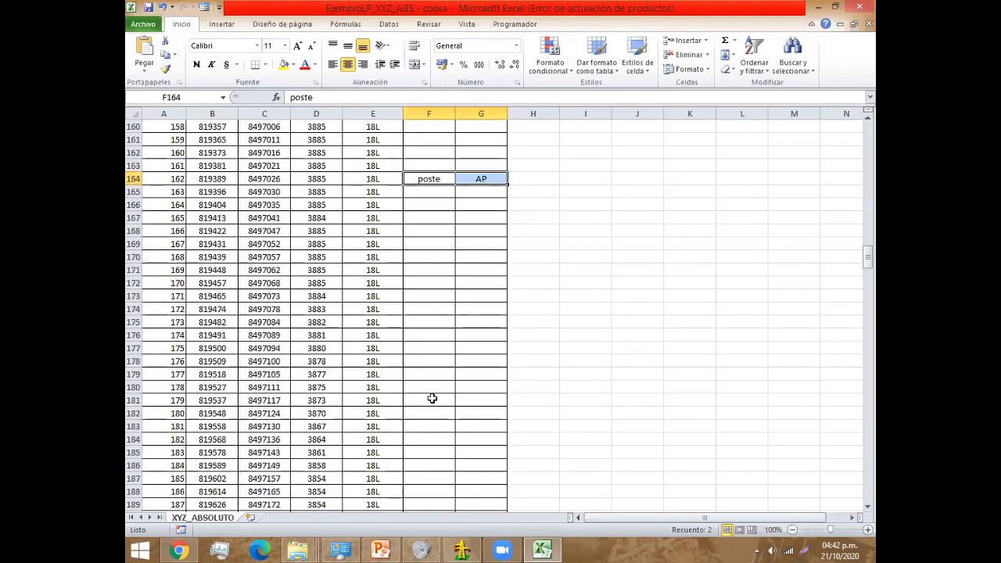
{"action": "scroll", "coordinate": [426, 396], "scroll_direction": "down", "scroll_amount": 6}
{"action": "scroll", "coordinate": [431, 376], "scroll_direction": "down", "scroll_amount": 6}
{"action": "scroll", "coordinate": [431, 362], "scroll_direction": "down", "scroll_amount": 6}
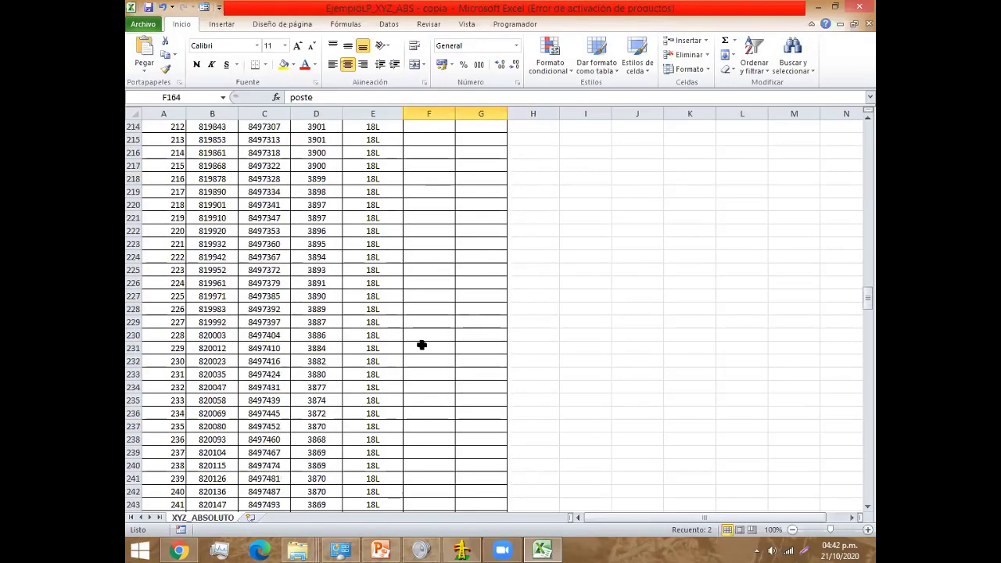
{"action": "left_click", "coordinate": [420, 344]}
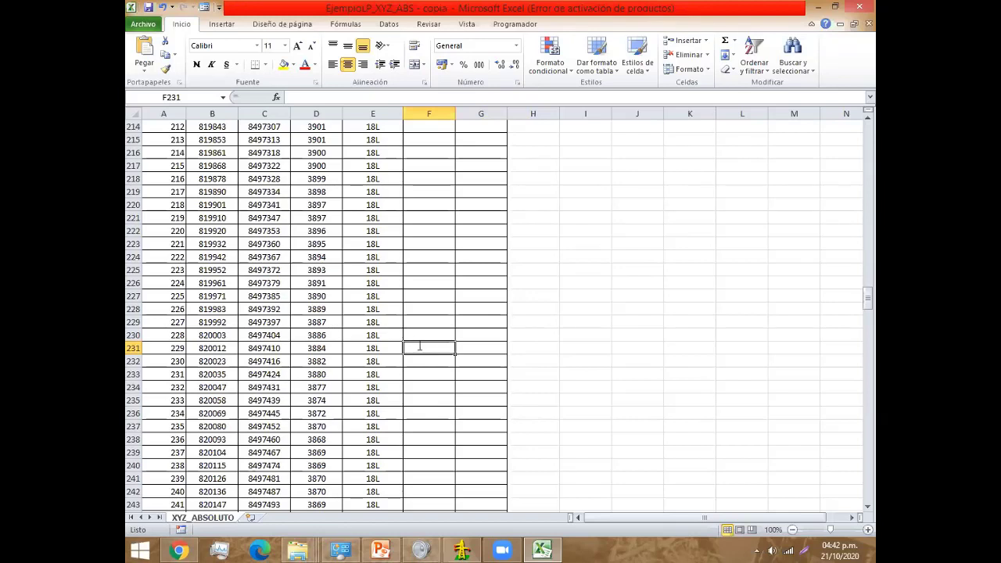
{"action": "type", "text": "T"}
{"action": "key", "text": "BackSpace"}
{"action": "type", "text": "LT"}
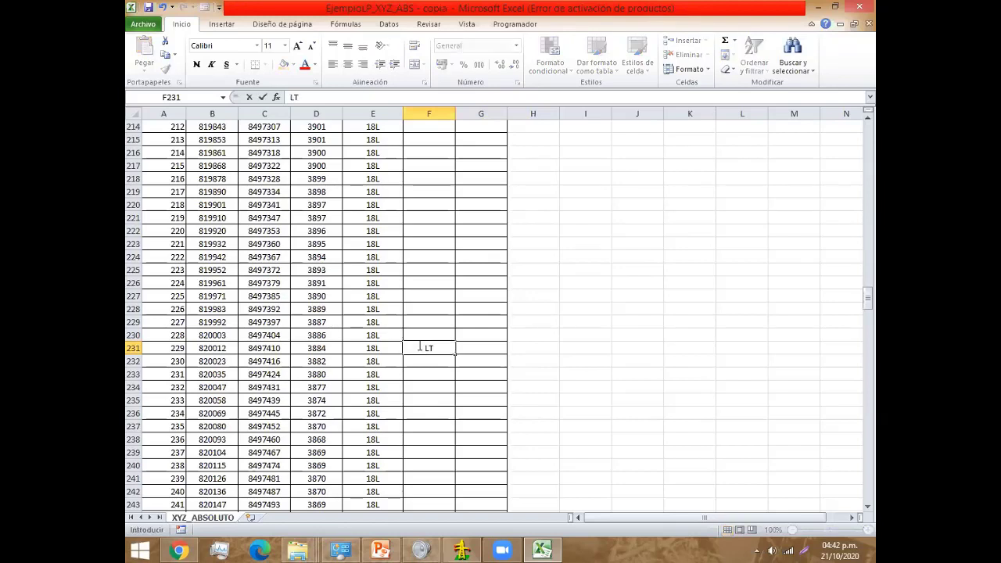
{"action": "type", "text": "23"}
{"action": "type", "text": "kV"}
{"action": "key", "text": "Tab"}
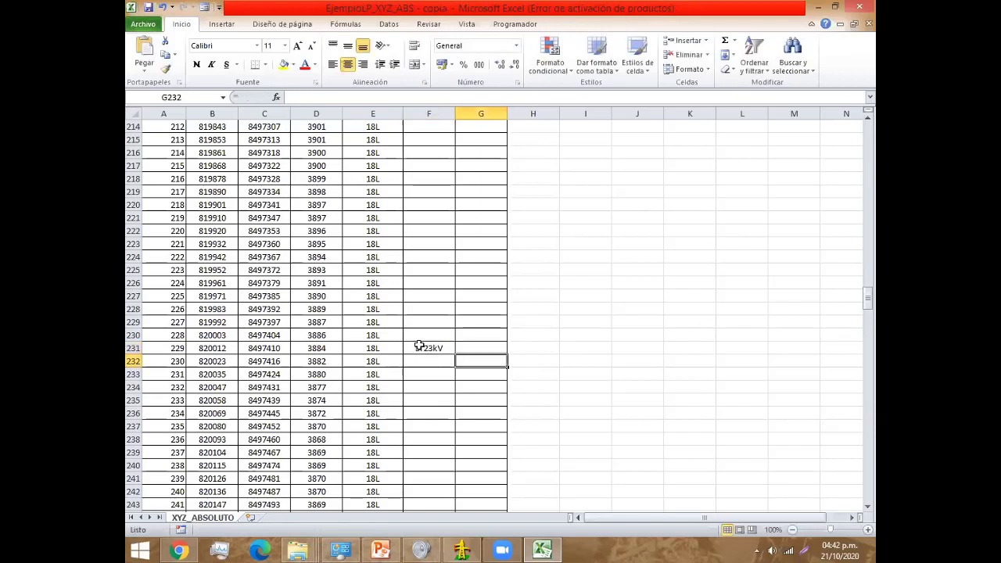
{"action": "type", "text": "L"}
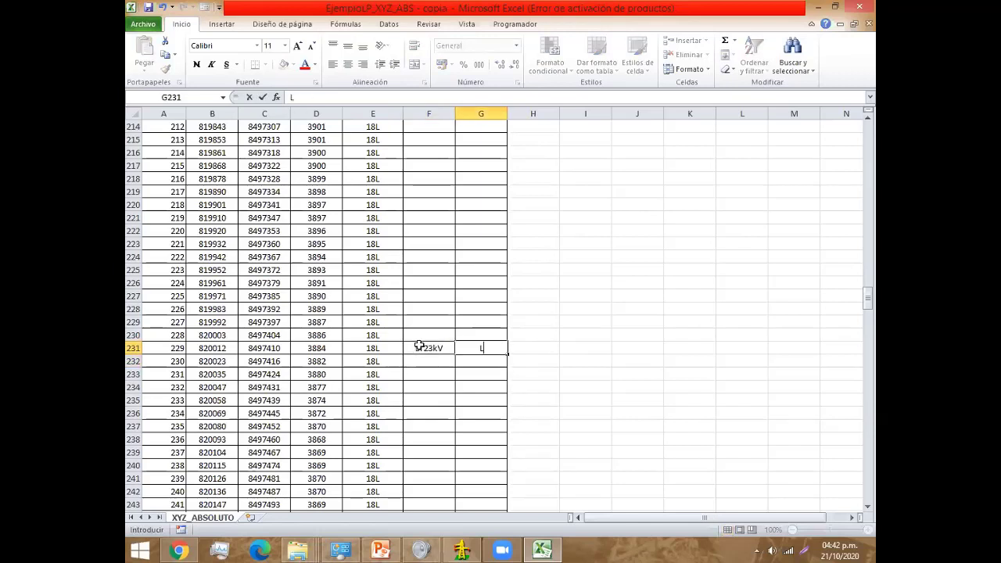
{"action": "type", "text": "T1"}
{"action": "key", "text": "Return"}
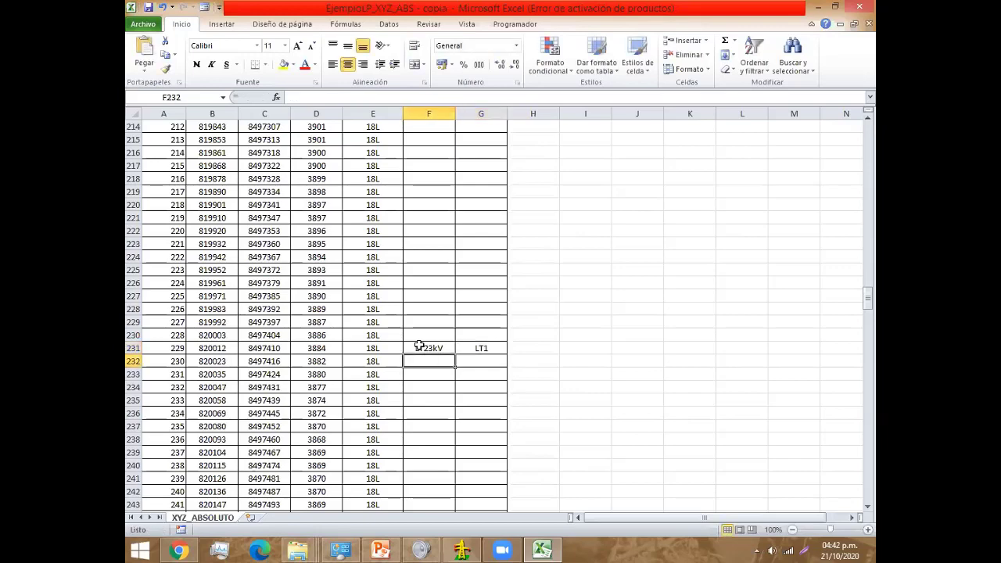
Step: Give row 283 the attribute LT138kV and the label LT2
{"action": "scroll", "coordinate": [480, 347], "scroll_direction": "down", "scroll_amount": 2}
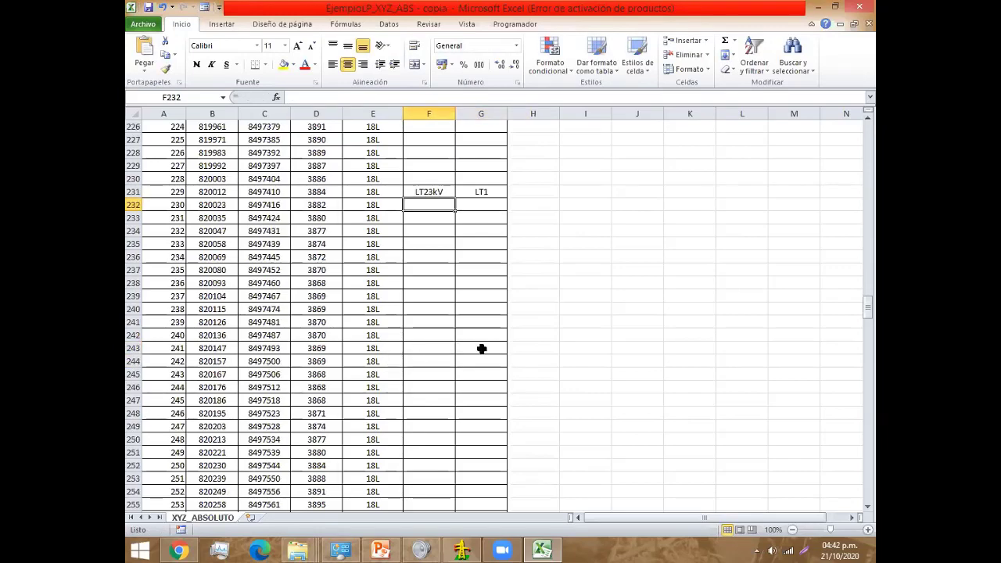
{"action": "scroll", "coordinate": [448, 339], "scroll_direction": "down", "scroll_amount": 10}
{"action": "scroll", "coordinate": [420, 375], "scroll_direction": "down", "scroll_amount": 3}
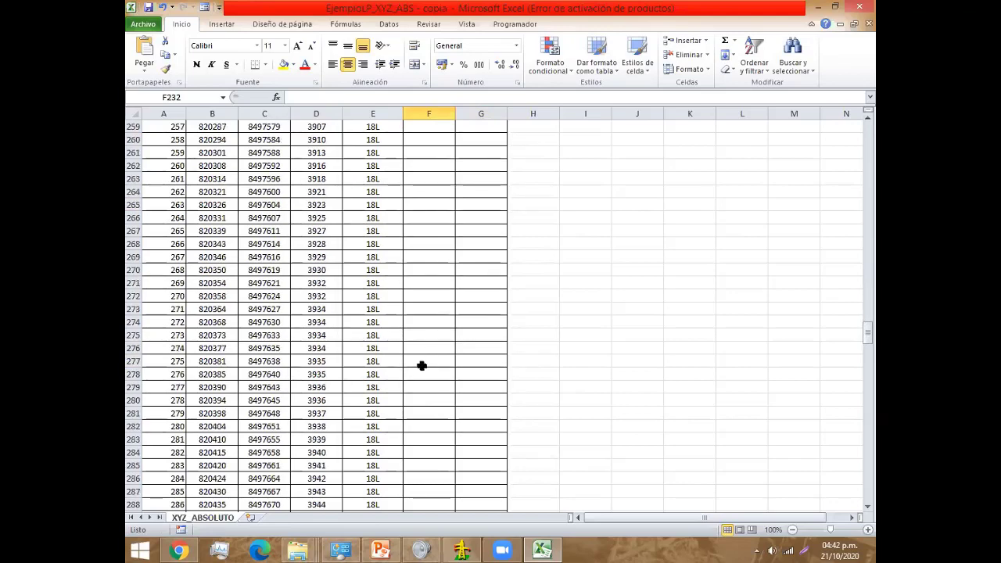
{"action": "scroll", "coordinate": [420, 362], "scroll_direction": "down", "scroll_amount": 2}
{"action": "left_click", "coordinate": [423, 364]}
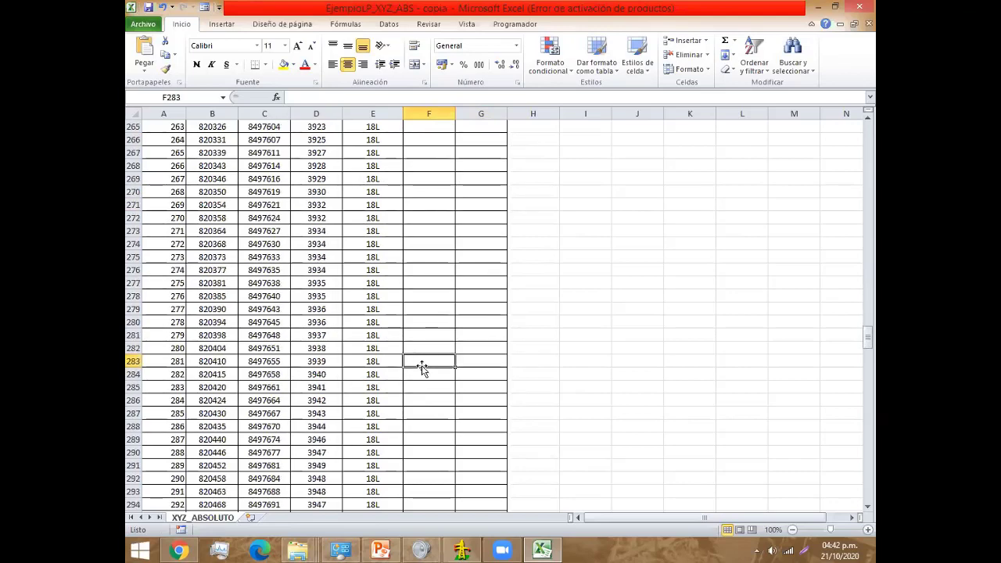
{"action": "type", "text": "LT138kV"}
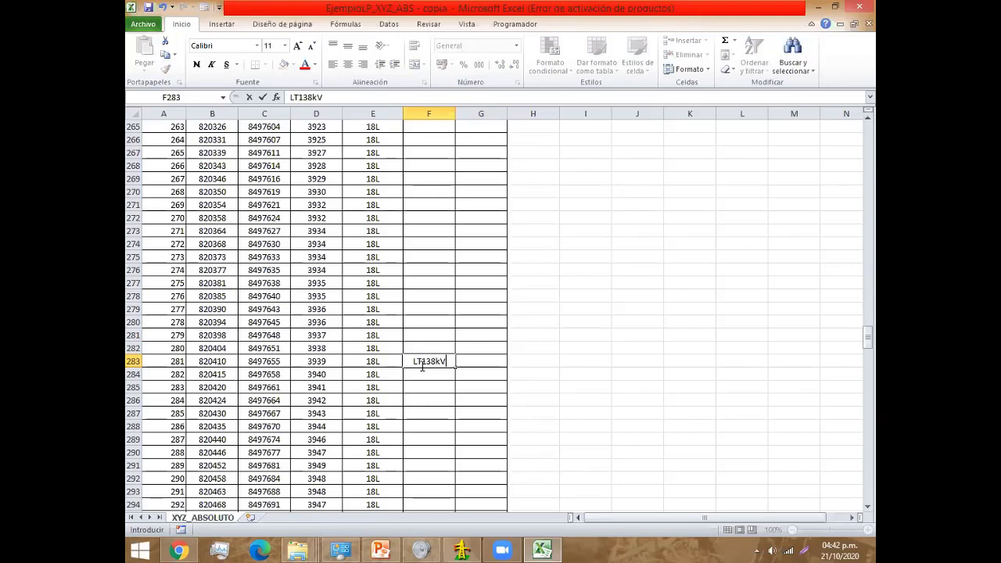
{"action": "key", "text": "Tab"}
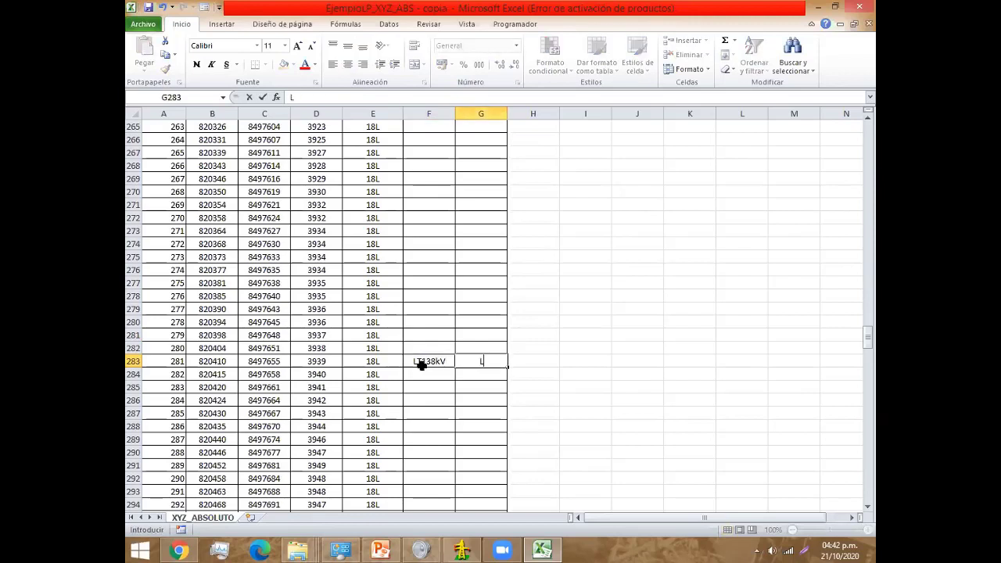
{"action": "type", "text": "LT2"}
{"action": "key", "text": "Return"}
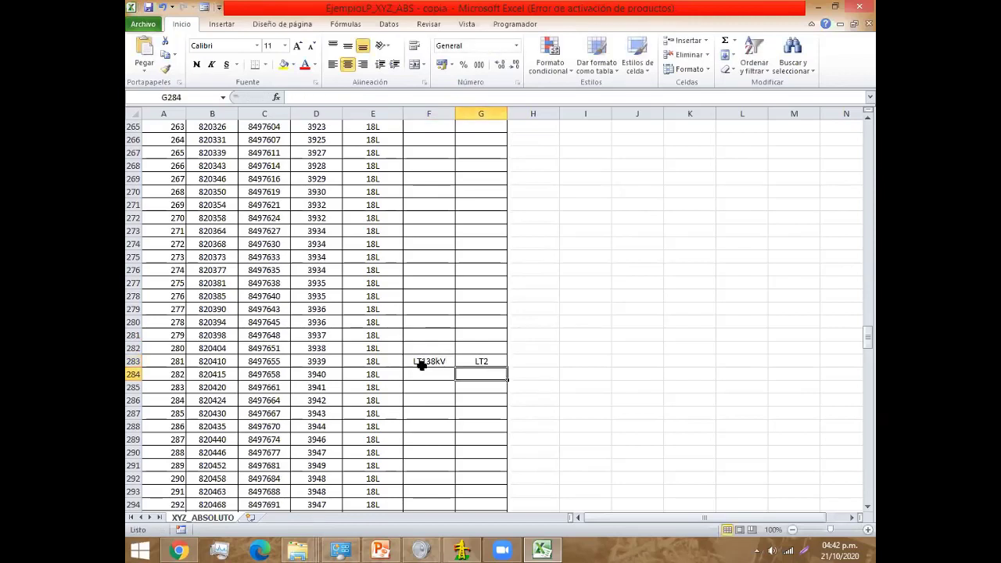
Step: Save the edited workbook
{"action": "left_click", "coordinate": [482, 318]}
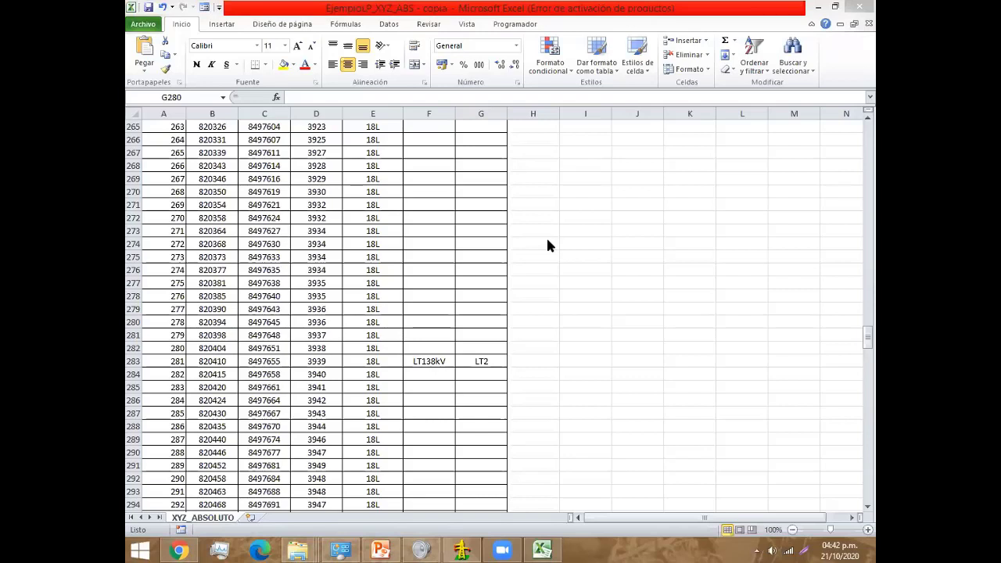
{"action": "scroll", "coordinate": [547, 301], "scroll_direction": "down", "scroll_amount": 2}
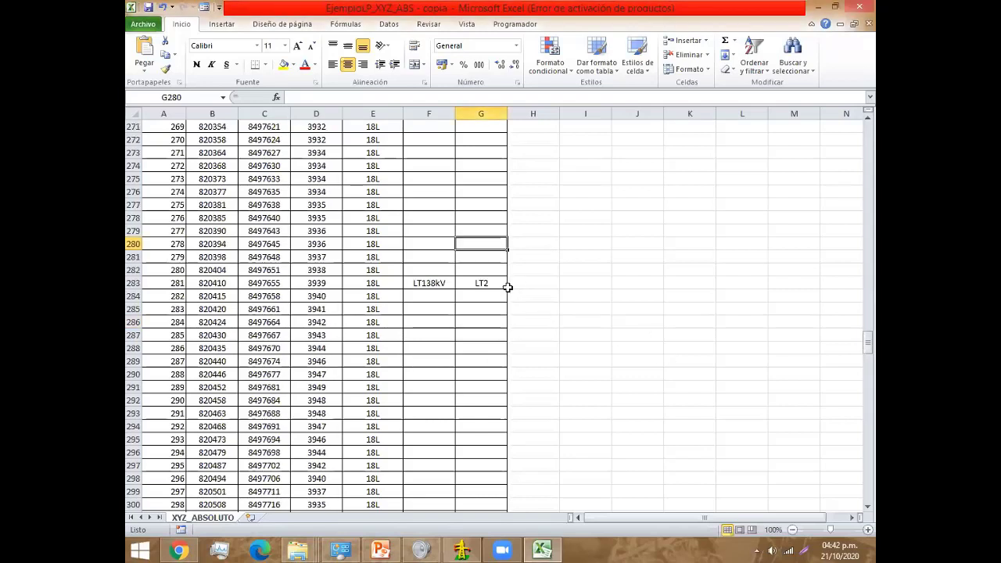
{"action": "scroll", "coordinate": [576, 284], "scroll_direction": "down", "scroll_amount": 3}
{"action": "left_click", "coordinate": [149, 7]}
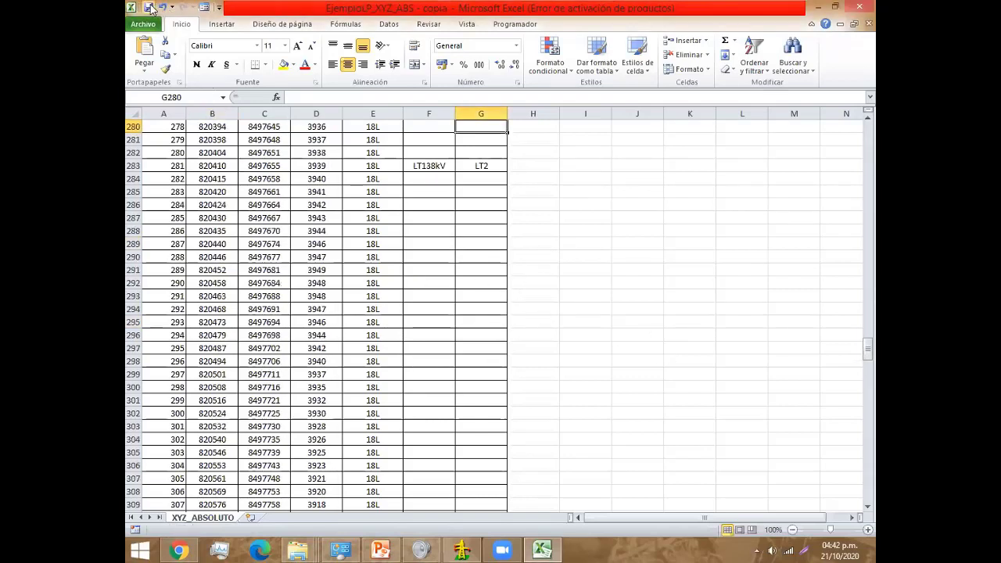
Step: Close Excel, discard the current drawing, and open EjemploLP_XYZ_ABS - copia in DLT-CAD
{"action": "left_click", "coordinate": [857, 10]}
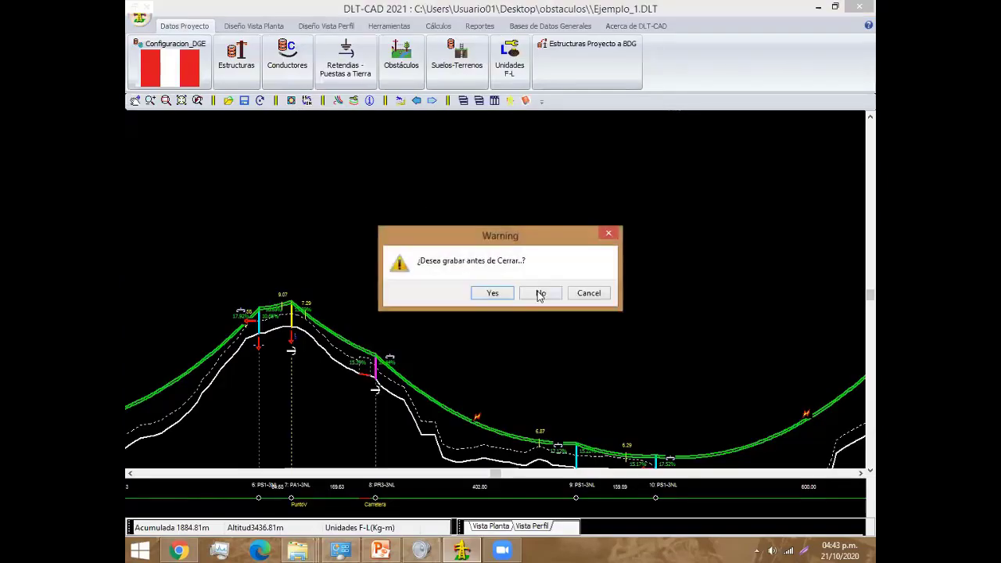
{"action": "left_click", "coordinate": [538, 293]}
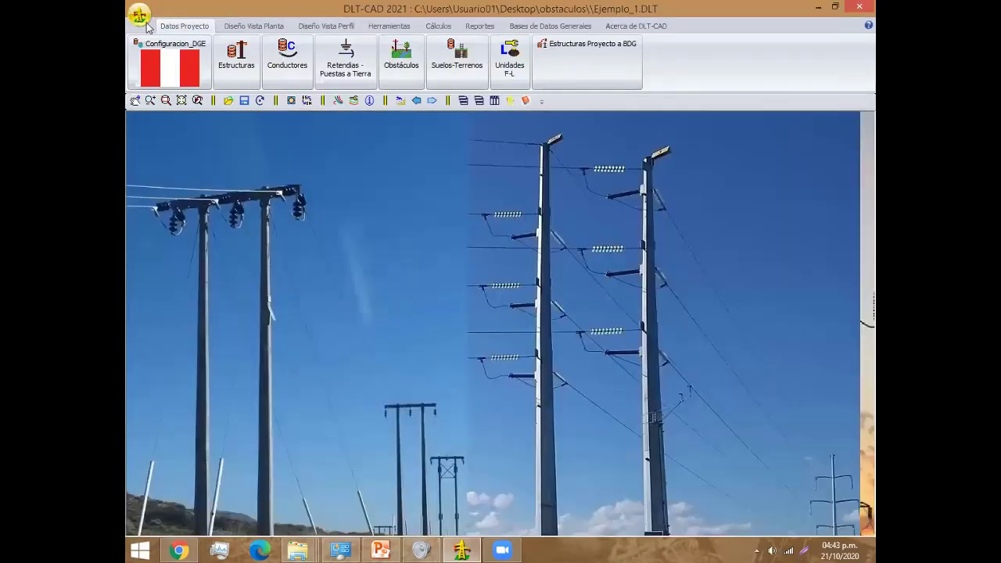
{"action": "left_click", "coordinate": [139, 15]}
{"action": "left_click", "coordinate": [184, 68]}
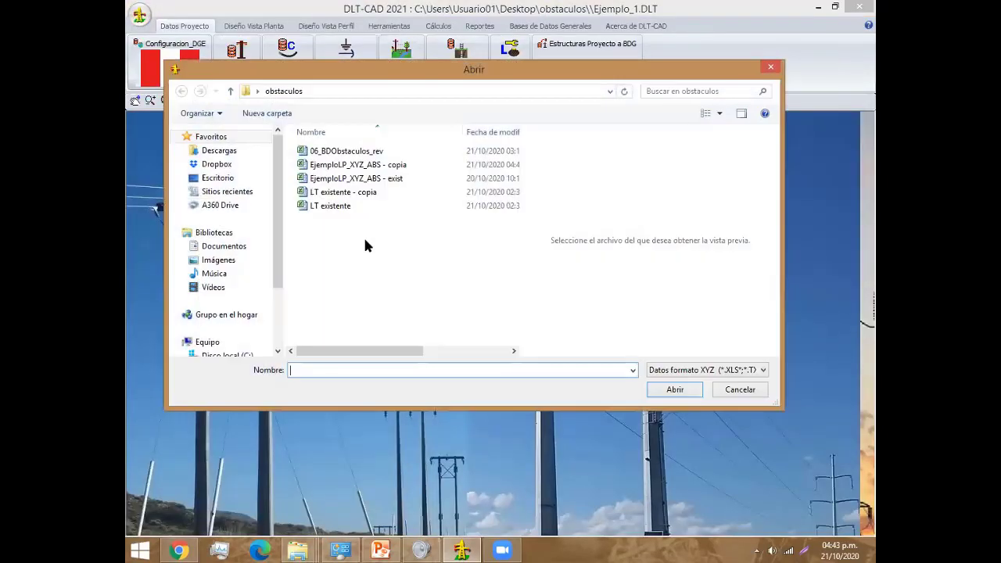
{"action": "double_click", "coordinate": [365, 165]}
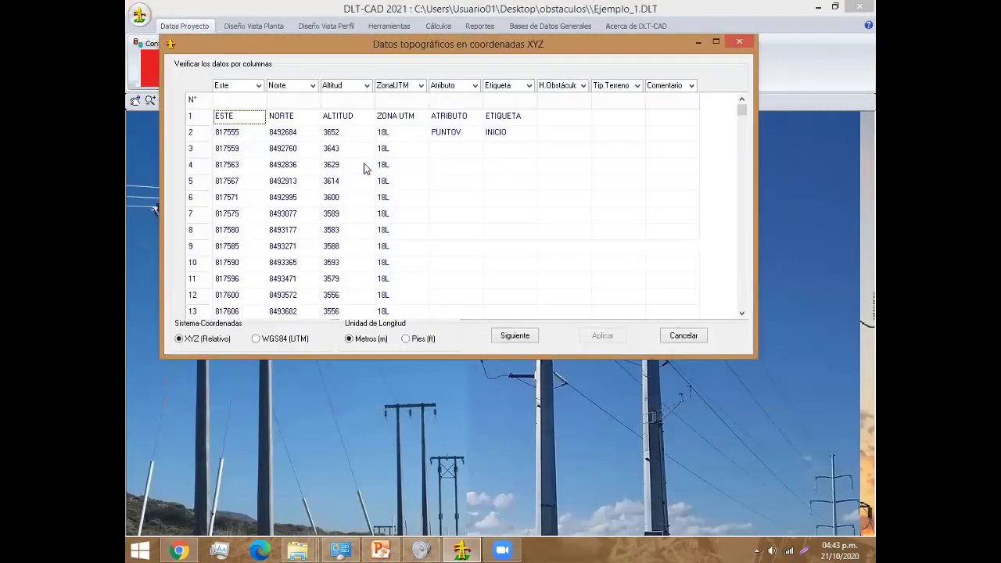
Step: Check the imported Atributo entries: road points, river points, the vertex and the poste at row 163
{"action": "left_click", "coordinate": [501, 167]}
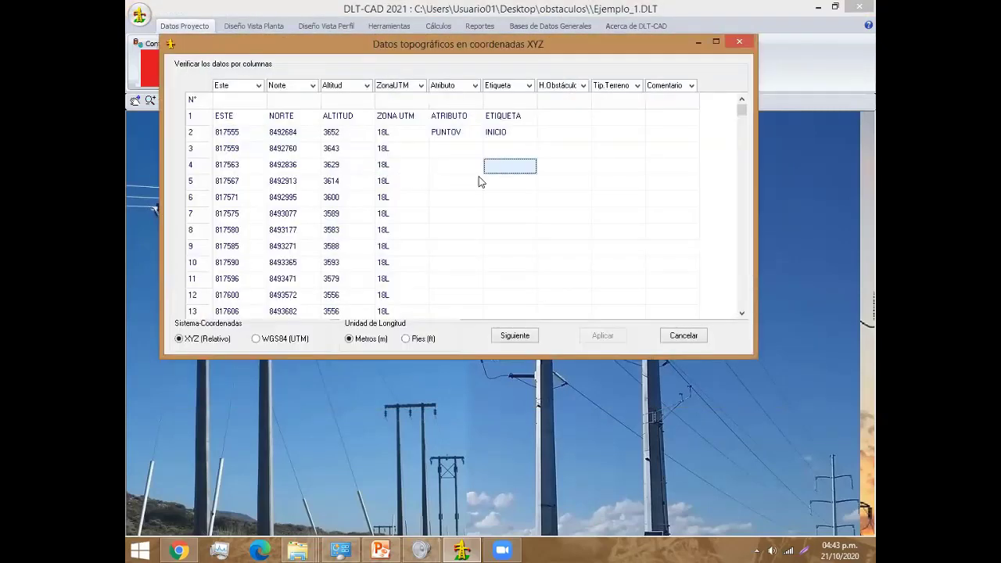
{"action": "left_click", "coordinate": [459, 202]}
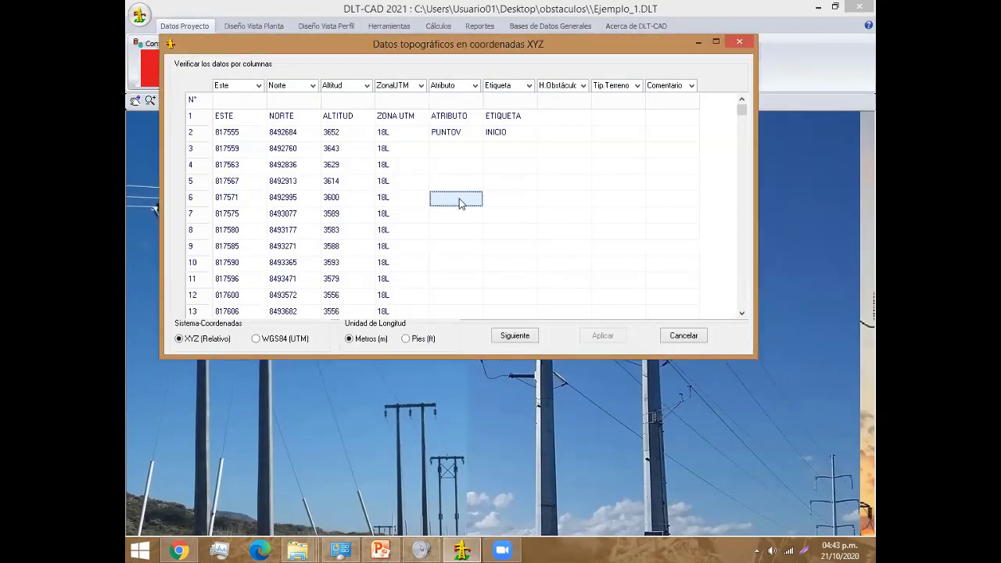
{"action": "key", "text": "Down"}
{"action": "key", "text": "Down"}
{"action": "key", "text": "Down"}
{"action": "key", "text": "Down"}
{"action": "key", "text": "Down"}
{"action": "key", "text": "Down"}
{"action": "key", "text": "Down"}
{"action": "key", "text": "Down"}
{"action": "key", "text": "Down"}
{"action": "key", "text": "Down"}
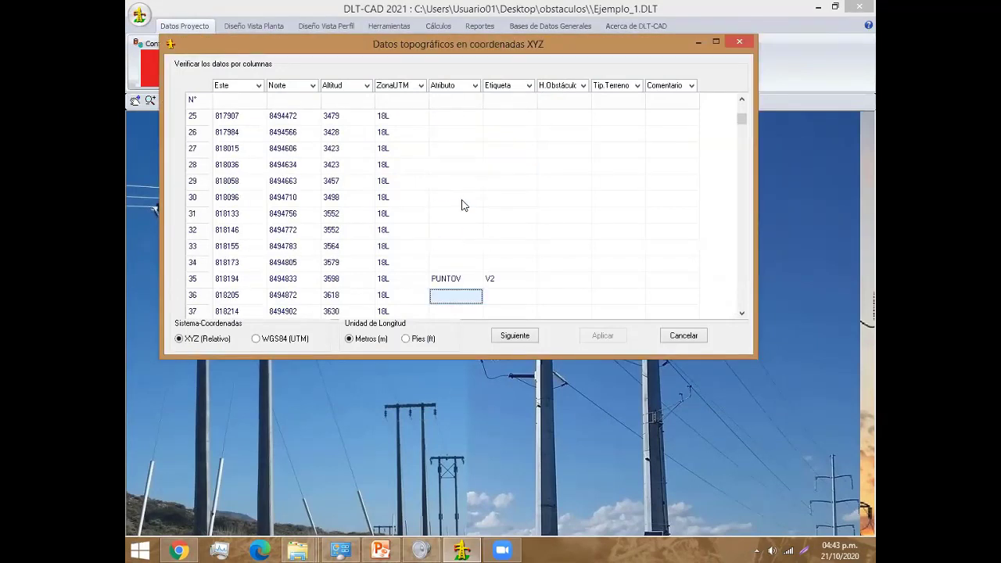
{"action": "key", "text": "Down"}
{"action": "key", "text": "Down"}
{"action": "key", "text": "Down"}
{"action": "key", "text": "Down"}
{"action": "key", "text": "Down"}
{"action": "key", "text": "Down"}
{"action": "key", "text": "Down"}
{"action": "key", "text": "Down"}
{"action": "key", "text": "Up"}
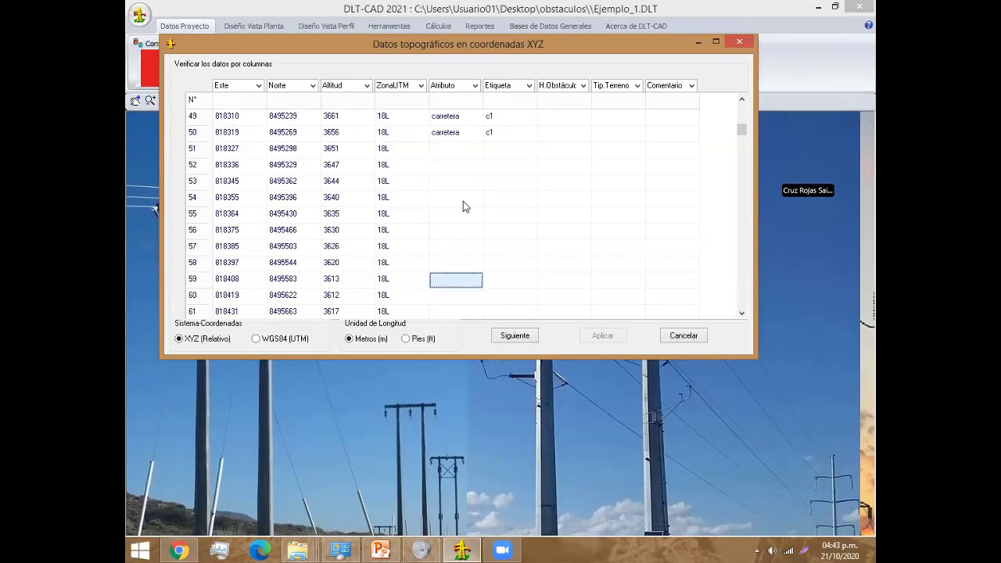
{"action": "key", "text": "Up"}
{"action": "key", "text": "Up"}
{"action": "key", "text": "Up"}
{"action": "key", "text": "Up"}
{"action": "key", "text": "Up"}
{"action": "key", "text": "Up"}
{"action": "key", "text": "Down"}
{"action": "key", "text": "Down"}
{"action": "key", "text": "Down"}
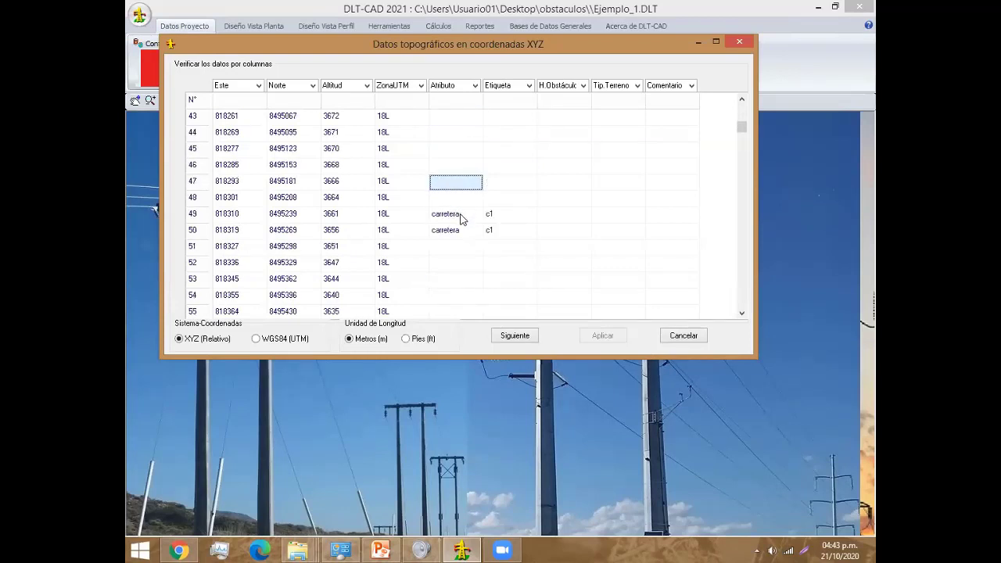
{"action": "key", "text": "Down"}
{"action": "key", "text": "Down"}
{"action": "key", "text": "Down"}
{"action": "key", "text": "Up"}
{"action": "key", "text": "Up"}
{"action": "key", "text": "Up"}
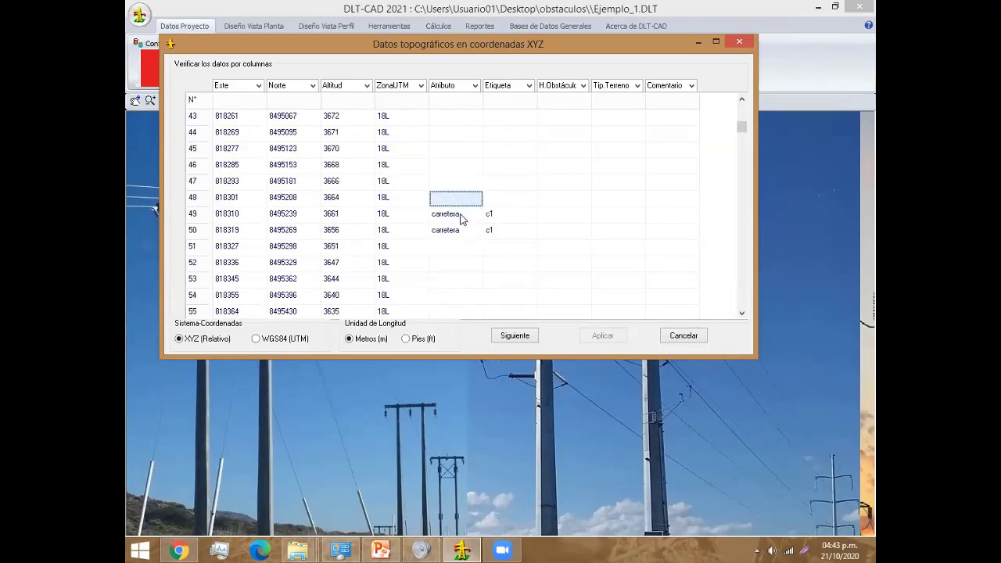
{"action": "key", "text": "Down"}
{"action": "key", "text": "Down"}
{"action": "key", "text": "Down"}
{"action": "key", "text": "Down"}
{"action": "key", "text": "Down"}
{"action": "key", "text": "Down"}
{"action": "key", "text": "Down"}
{"action": "key", "text": "Down"}
{"action": "key", "text": "Down"}
{"action": "key", "text": "Down"}
{"action": "key", "text": "Down"}
{"action": "key", "text": "Down"}
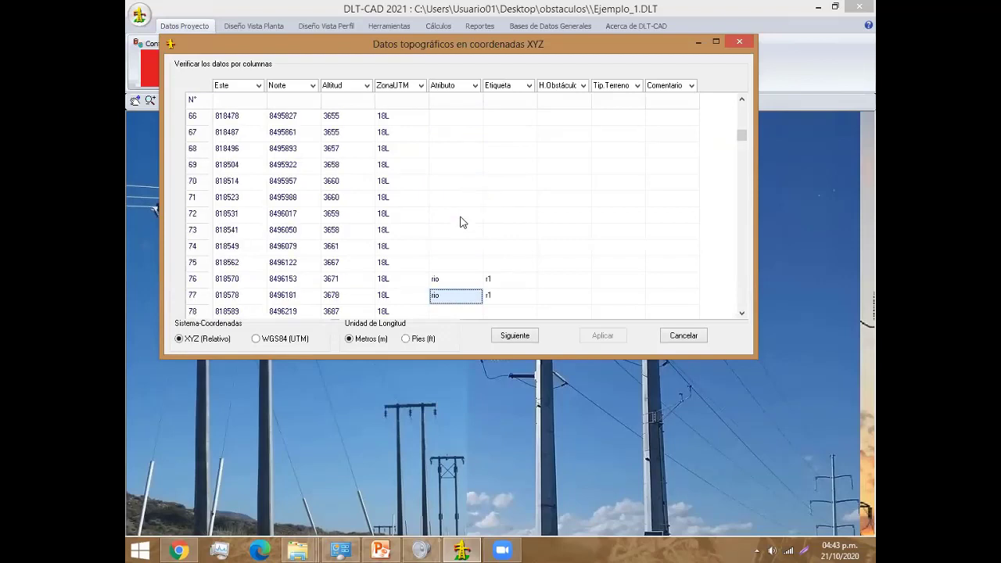
{"action": "key", "text": "Down"}
{"action": "key", "text": "Down"}
{"action": "key", "text": "Down"}
{"action": "key", "text": "Down"}
{"action": "key", "text": "Down"}
{"action": "key", "text": "Down"}
{"action": "key", "text": "Down"}
{"action": "key", "text": "Down"}
{"action": "key", "text": "Down"}
{"action": "key", "text": "Down"}
{"action": "key", "text": "Down"}
{"action": "key", "text": "Down"}
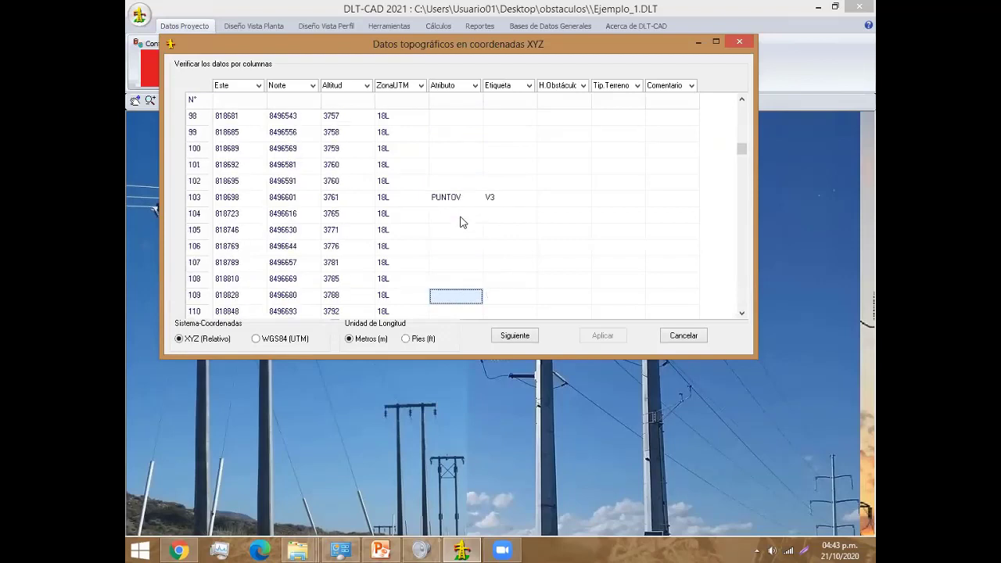
{"action": "key", "text": "Down"}
{"action": "key", "text": "Down"}
{"action": "key", "text": "Down"}
{"action": "key", "text": "Down"}
{"action": "key", "text": "Down"}
{"action": "key", "text": "Down"}
{"action": "key", "text": "Down"}
{"action": "key", "text": "Down"}
{"action": "key", "text": "Down"}
{"action": "key", "text": "Down"}
{"action": "key", "text": "Down"}
{"action": "key", "text": "Down"}
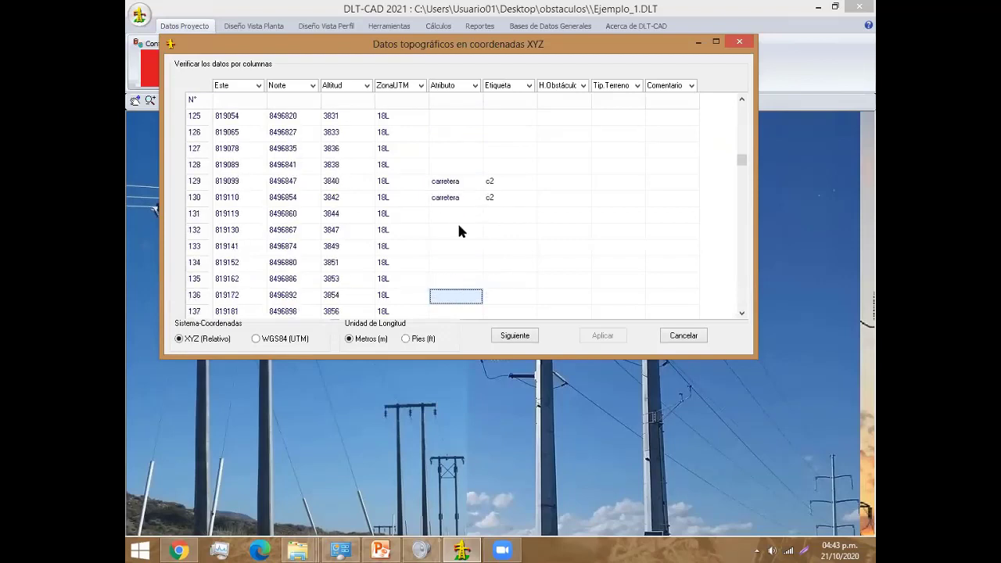
{"action": "key", "text": "Down"}
{"action": "key", "text": "Down"}
{"action": "key", "text": "Down"}
{"action": "key", "text": "Down"}
{"action": "key", "text": "Down"}
{"action": "key", "text": "Down"}
{"action": "key", "text": "Down"}
{"action": "key", "text": "Down"}
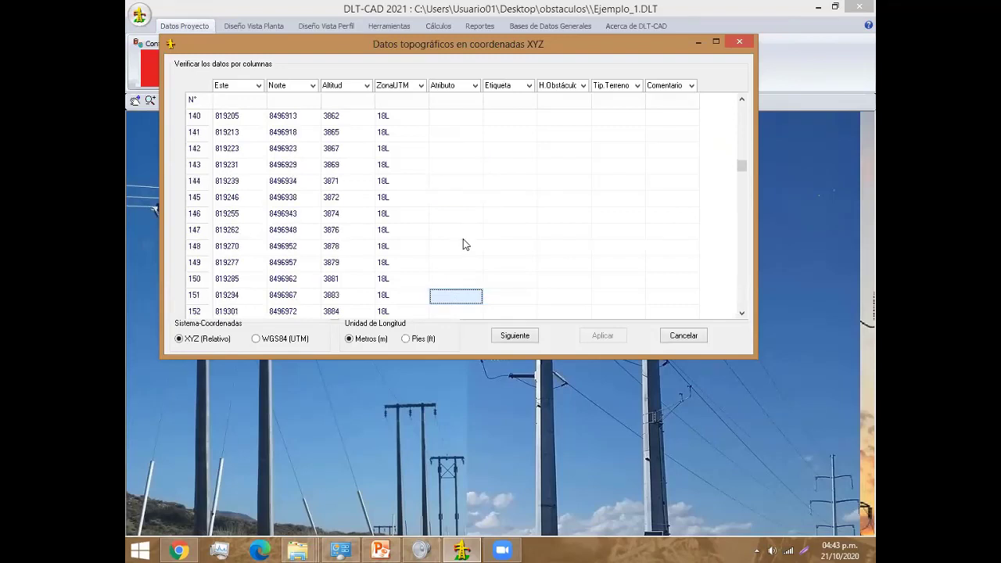
{"action": "key", "text": "Down"}
{"action": "key", "text": "Down"}
{"action": "key", "text": "Down"}
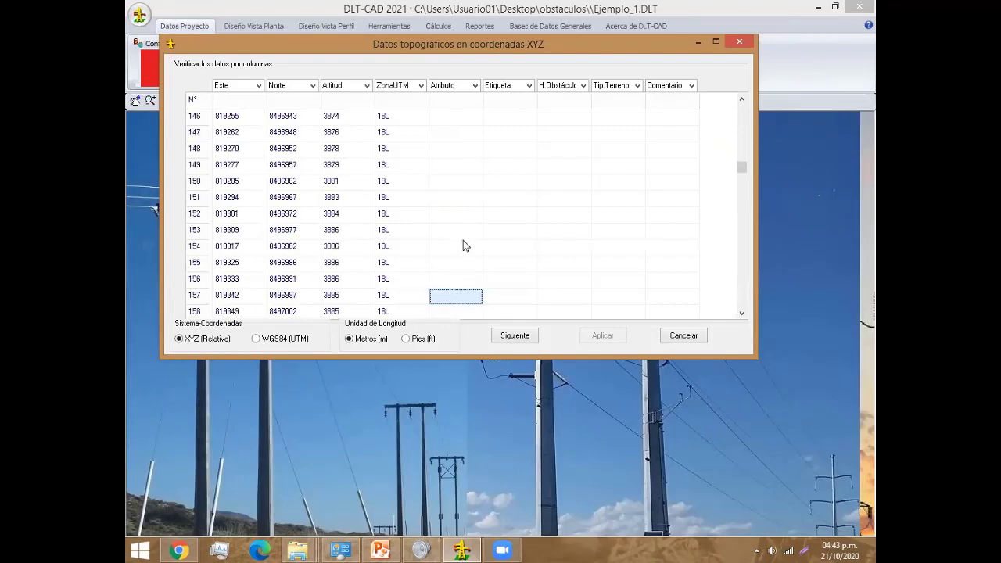
{"action": "key", "text": "Down"}
{"action": "key", "text": "Down"}
{"action": "key", "text": "Down"}
{"action": "key", "text": "Down"}
{"action": "key", "text": "Down"}
{"action": "key", "text": "Down"}
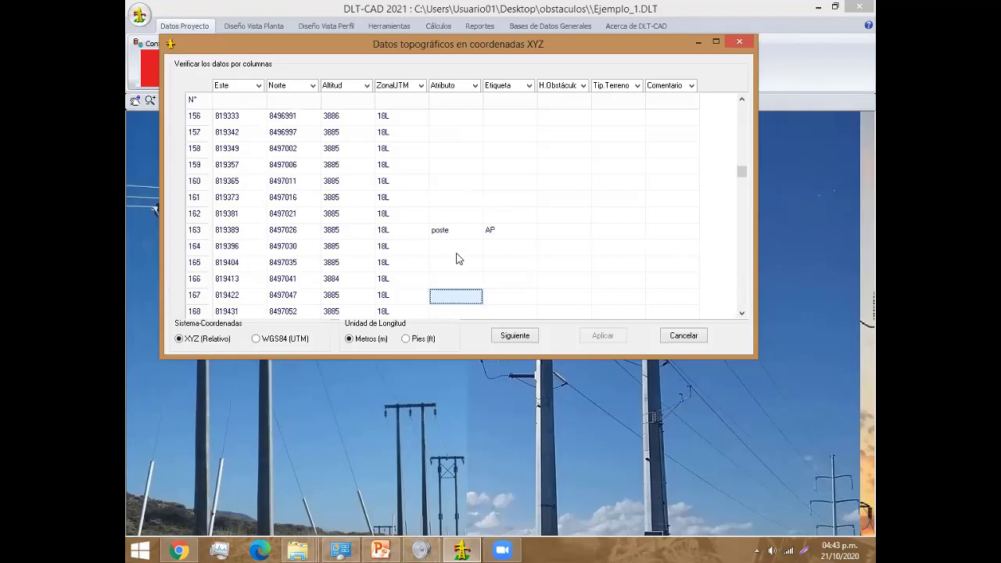
{"action": "key", "text": "Down"}
{"action": "key", "text": "Down"}
{"action": "key", "text": "Down"}
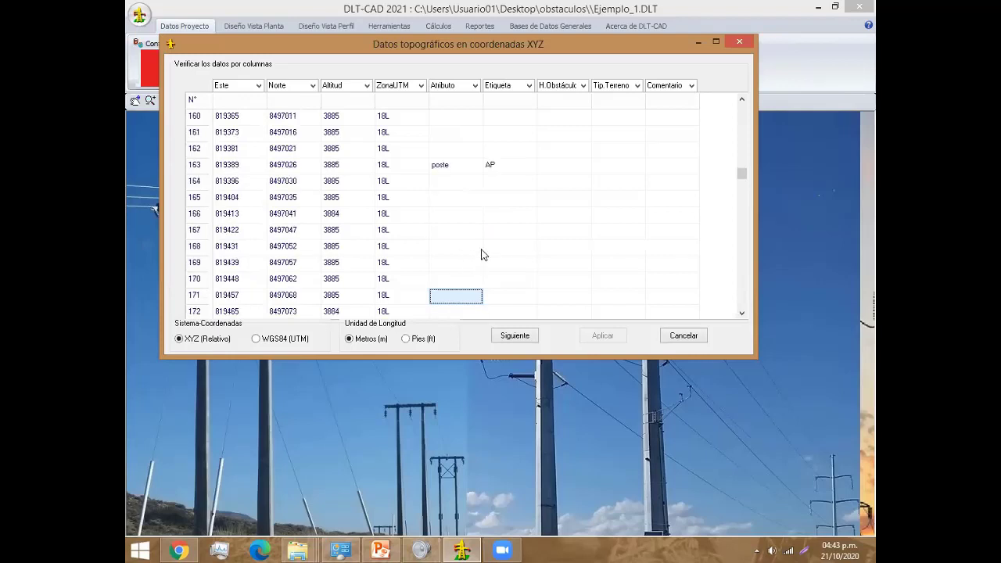
Step: Set the coordinate system to WGS84 (UTM) and continue to the ordered topographic data
{"action": "left_click", "coordinate": [288, 339]}
{"action": "left_click", "coordinate": [459, 232]}
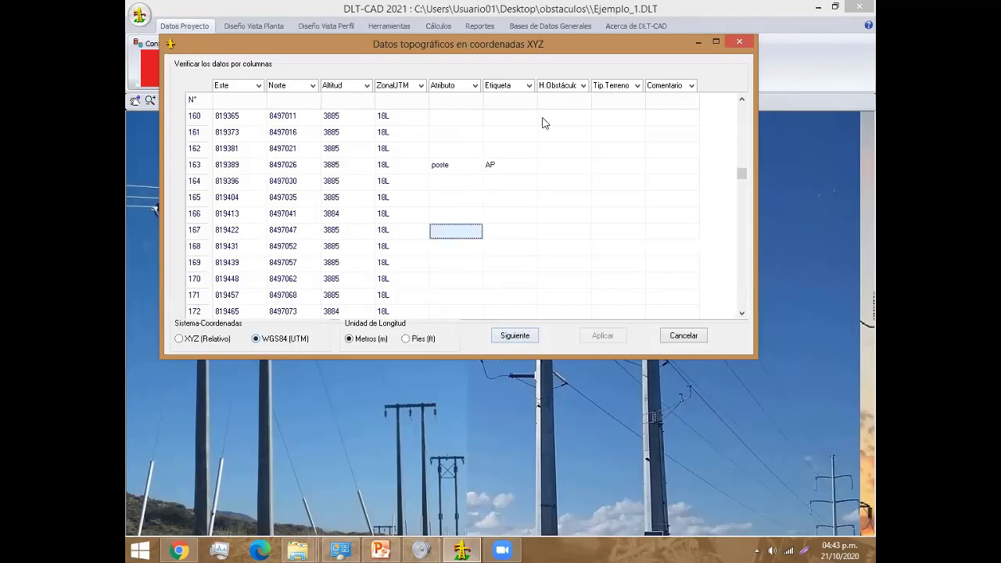
{"action": "key", "text": "Page_Up"}
{"action": "key", "text": "Page_Up"}
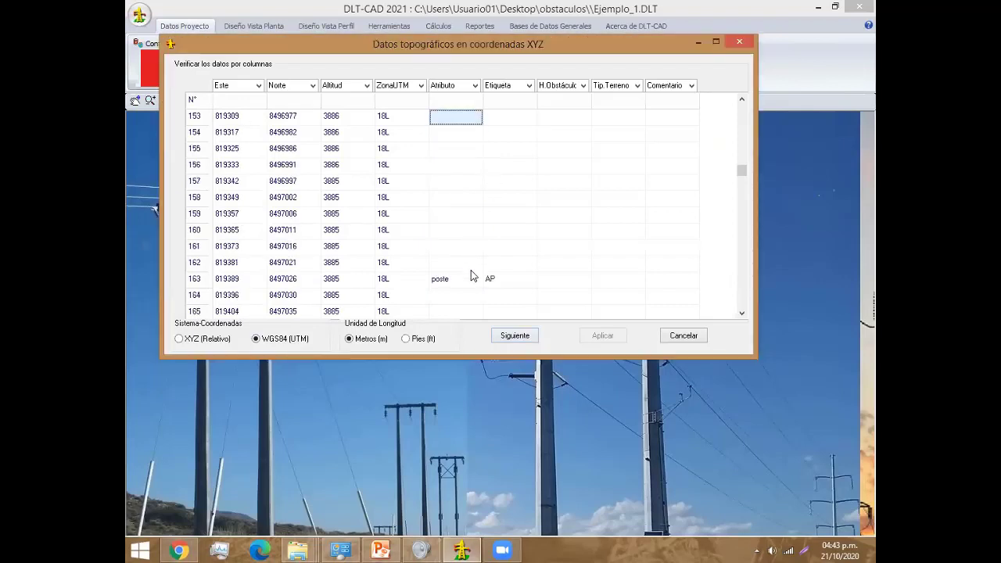
{"action": "key", "text": "Down"}
{"action": "key", "text": "Down"}
{"action": "key", "text": "Down"}
{"action": "key", "text": "Down"}
{"action": "key", "text": "Down"}
{"action": "key", "text": "Down"}
{"action": "key", "text": "Down"}
{"action": "key", "text": "Down"}
{"action": "key", "text": "Down"}
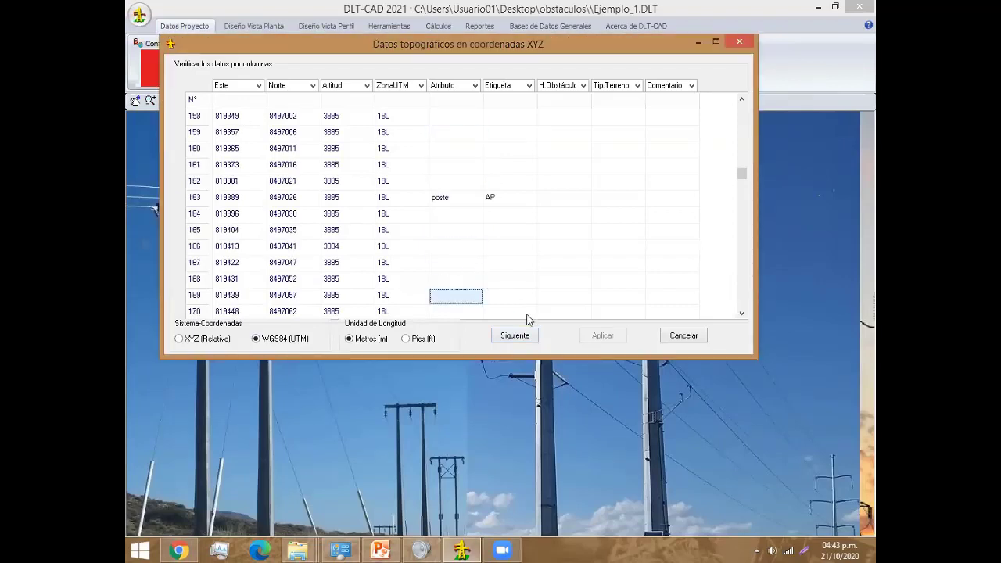
{"action": "left_click", "coordinate": [519, 336]}
{"action": "left_click", "coordinate": [614, 339]}
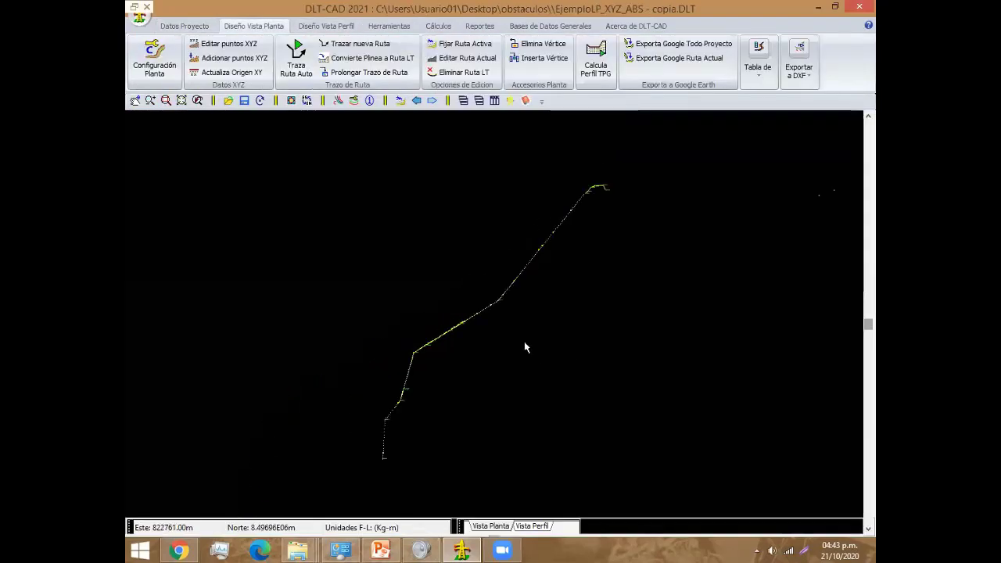
Step: Auto-trace the route from INICIO through vertices V1–V9 to FINAL and accept the vertex list
{"action": "middle_click_drag", "start_coordinate": [523, 340], "coordinate": [489, 334]}
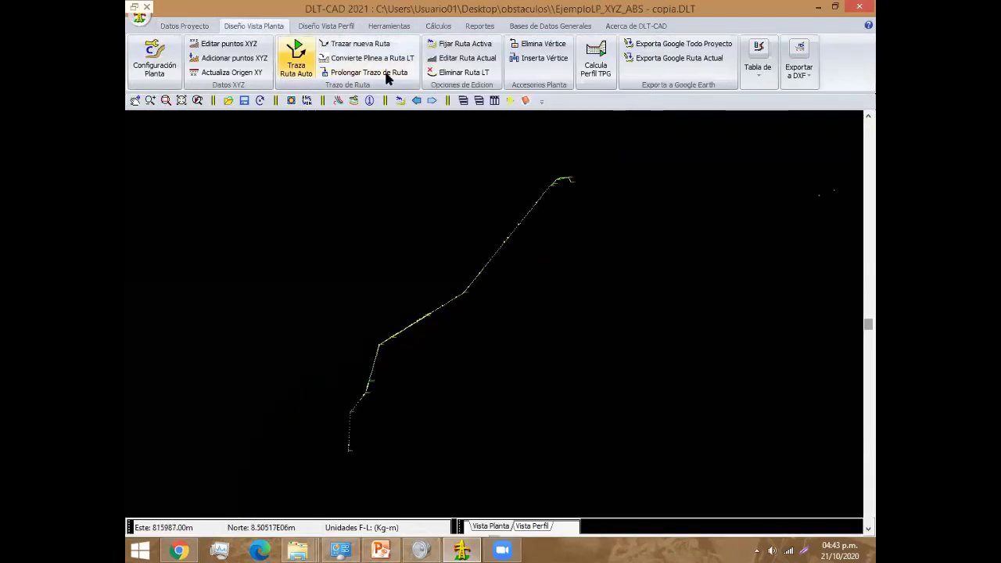
{"action": "left_click", "coordinate": [295, 58]}
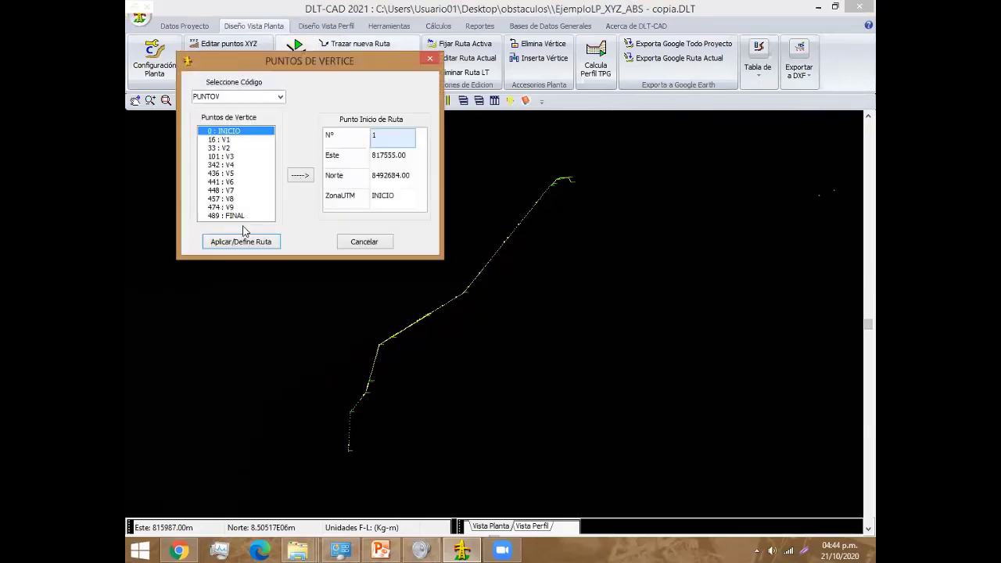
{"action": "key", "text": "Return"}
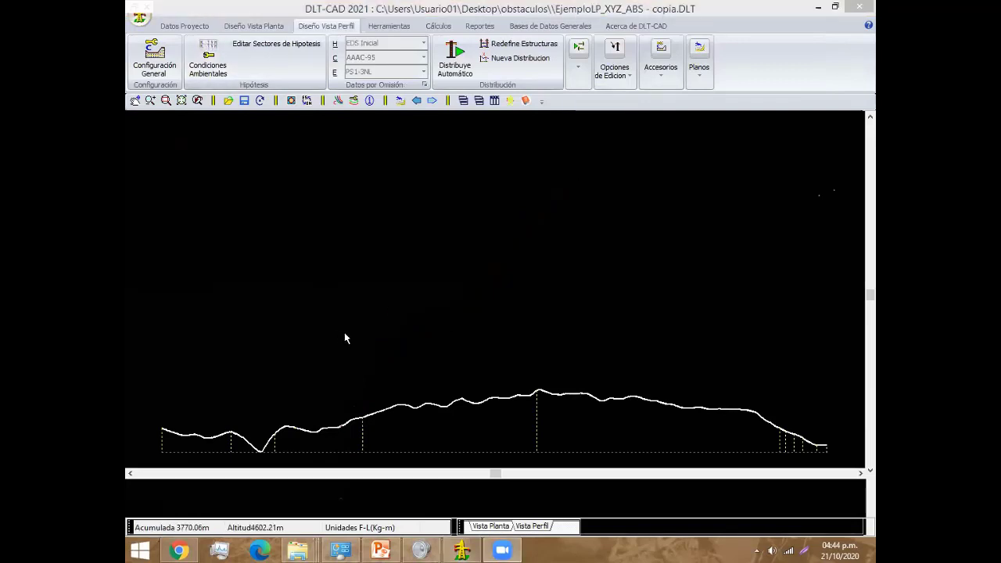
Step: Show vertical lines at TPG survey points and turn off Imprimir datos TPG cada on Planos
{"action": "mouse_move", "coordinate": [344, 332]}
{"action": "middle_mouse_down"}
{"action": "mouse_move", "coordinate": [508, 343]}
{"action": "mouse_move", "coordinate": [383, 288]}
{"action": "mouse_move", "coordinate": [561, 298]}
{"action": "mouse_move", "coordinate": [389, 342]}
{"action": "middle_mouse_up"}
{"action": "scroll", "coordinate": [508, 349], "scroll_direction": "up", "scroll_amount": 3}
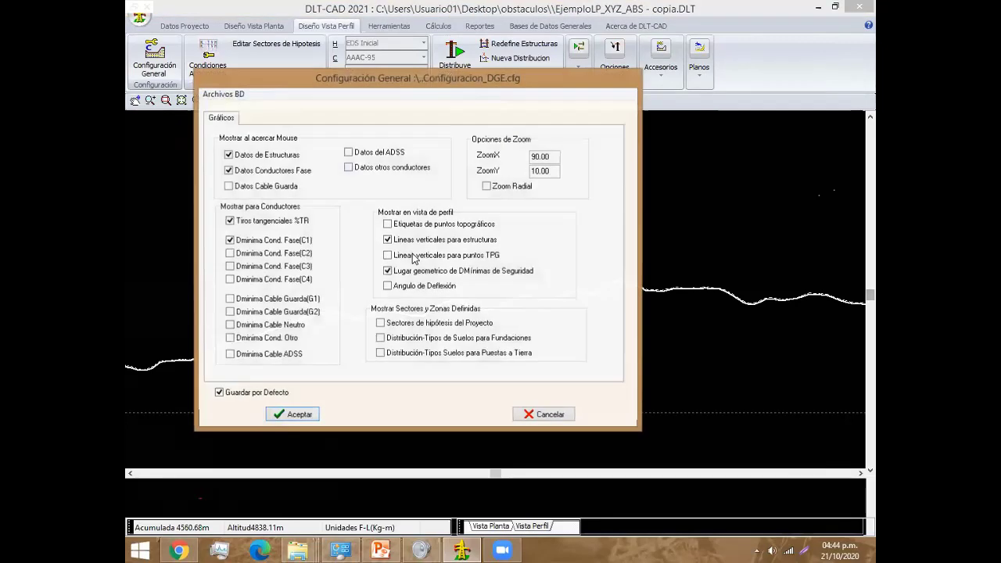
{"action": "left_click", "coordinate": [306, 415]}
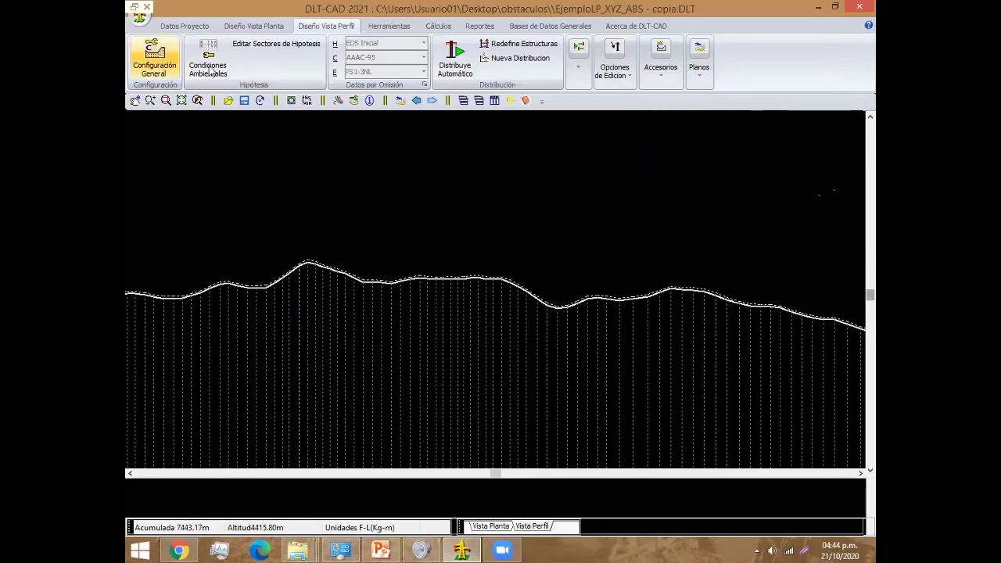
{"action": "left_click", "coordinate": [156, 60]}
{"action": "left_click", "coordinate": [391, 135]}
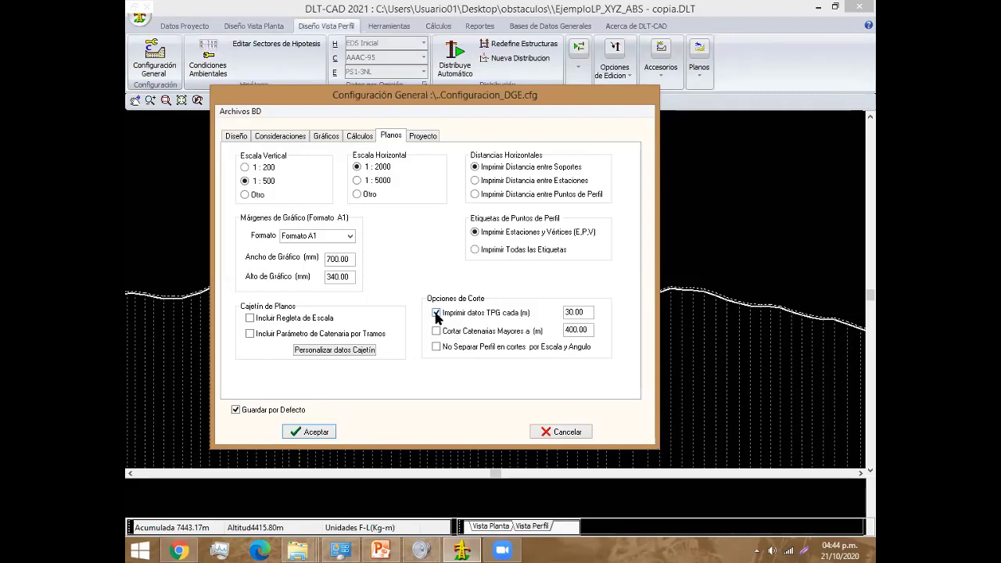
{"action": "left_click", "coordinate": [310, 432]}
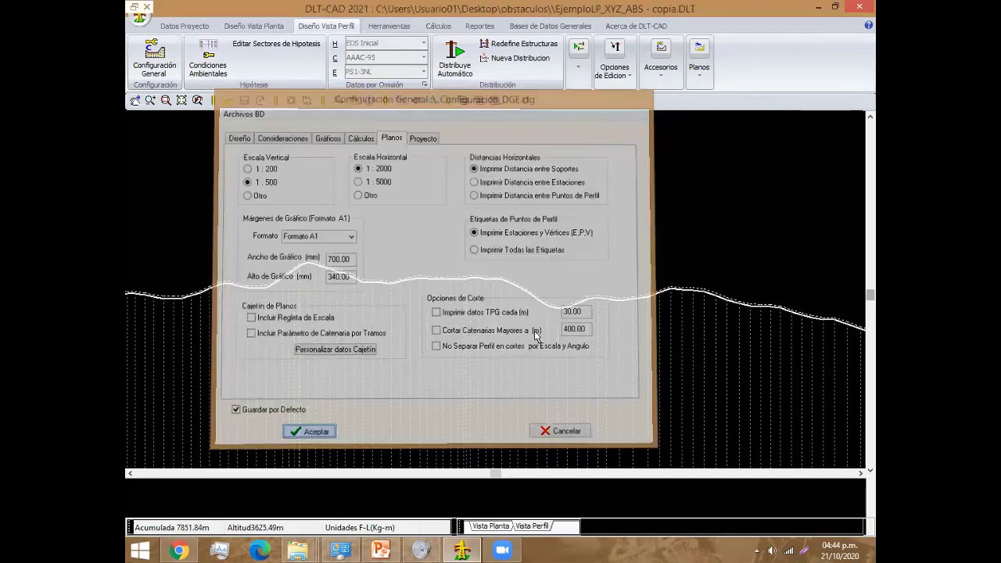
Step: Zoom and pan the terrain profile to the red river segment labelled rio
{"action": "scroll", "coordinate": [288, 286], "scroll_direction": "down", "scroll_amount": 2}
{"action": "scroll", "coordinate": [334, 315], "scroll_direction": "down", "scroll_amount": 2}
{"action": "scroll", "coordinate": [284, 331], "scroll_direction": "down", "scroll_amount": 1}
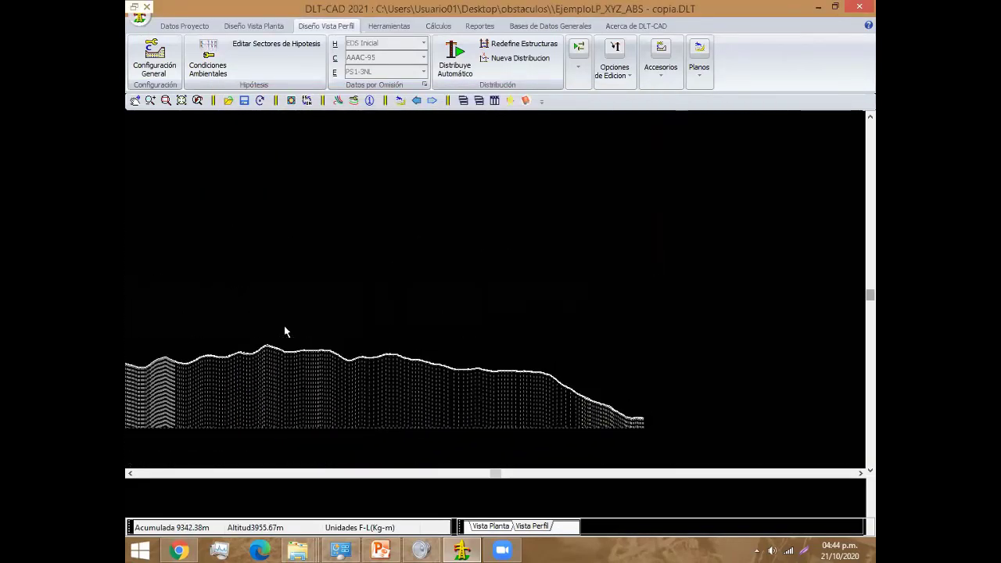
{"action": "scroll", "coordinate": [596, 295], "scroll_direction": "down", "scroll_amount": 1}
{"action": "scroll", "coordinate": [506, 335], "scroll_direction": "up", "scroll_amount": 1}
{"action": "scroll", "coordinate": [500, 336], "scroll_direction": "up", "scroll_amount": 1}
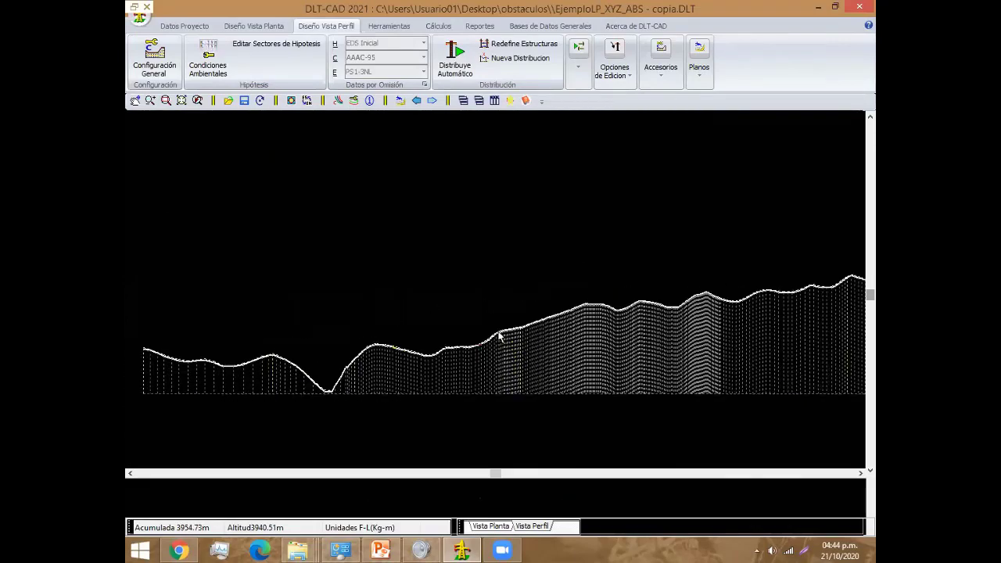
{"action": "scroll", "coordinate": [499, 336], "scroll_direction": "up", "scroll_amount": 1}
{"action": "scroll", "coordinate": [505, 322], "scroll_direction": "up", "scroll_amount": 1}
{"action": "scroll", "coordinate": [537, 309], "scroll_direction": "up", "scroll_amount": 1}
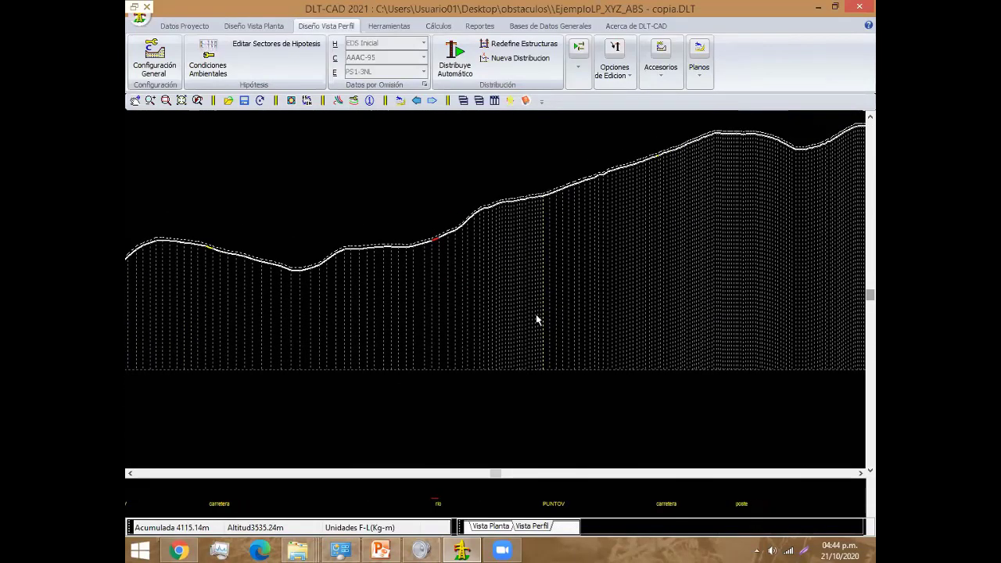
{"action": "scroll", "coordinate": [516, 344], "scroll_direction": "up", "scroll_amount": 1}
{"action": "middle_click_drag", "start_coordinate": [476, 308], "coordinate": [467, 359]}
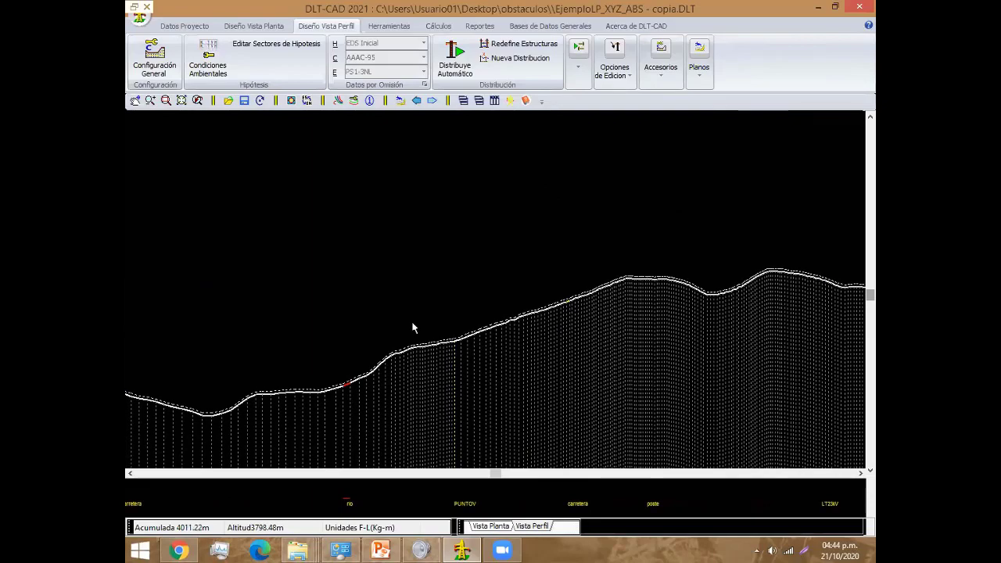
{"action": "middle_click_drag", "start_coordinate": [413, 329], "coordinate": [390, 359]}
{"action": "scroll", "coordinate": [422, 329], "scroll_direction": "up", "scroll_amount": 1}
{"action": "scroll", "coordinate": [751, 250], "scroll_direction": "up", "scroll_amount": 1}
{"action": "scroll", "coordinate": [647, 262], "scroll_direction": "up", "scroll_amount": 1}
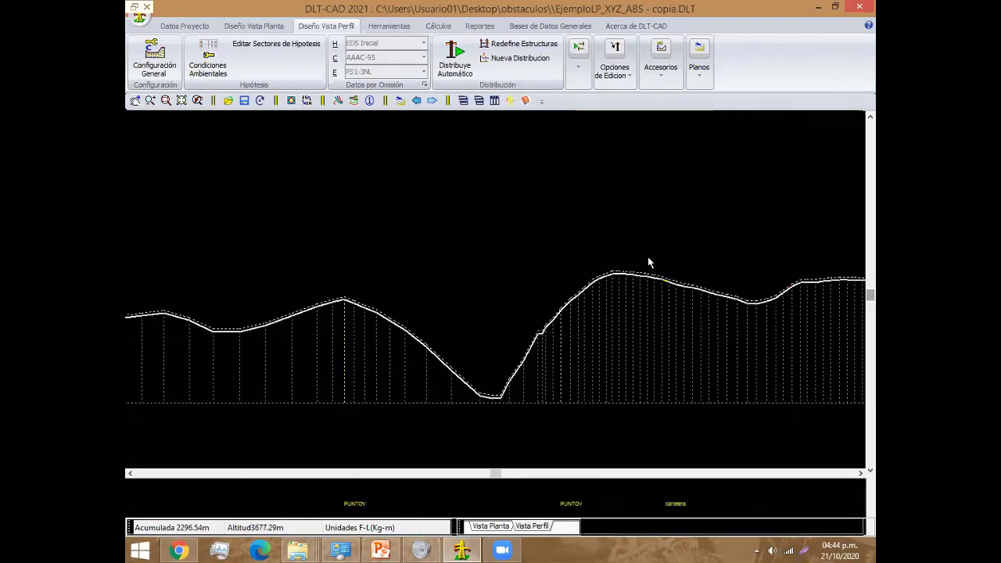
{"action": "scroll", "coordinate": [702, 257], "scroll_direction": "up", "scroll_amount": 1}
{"action": "scroll", "coordinate": [680, 254], "scroll_direction": "down", "scroll_amount": 1}
{"action": "scroll", "coordinate": [547, 270], "scroll_direction": "down", "scroll_amount": 1}
{"action": "scroll", "coordinate": [469, 283], "scroll_direction": "down", "scroll_amount": 2}
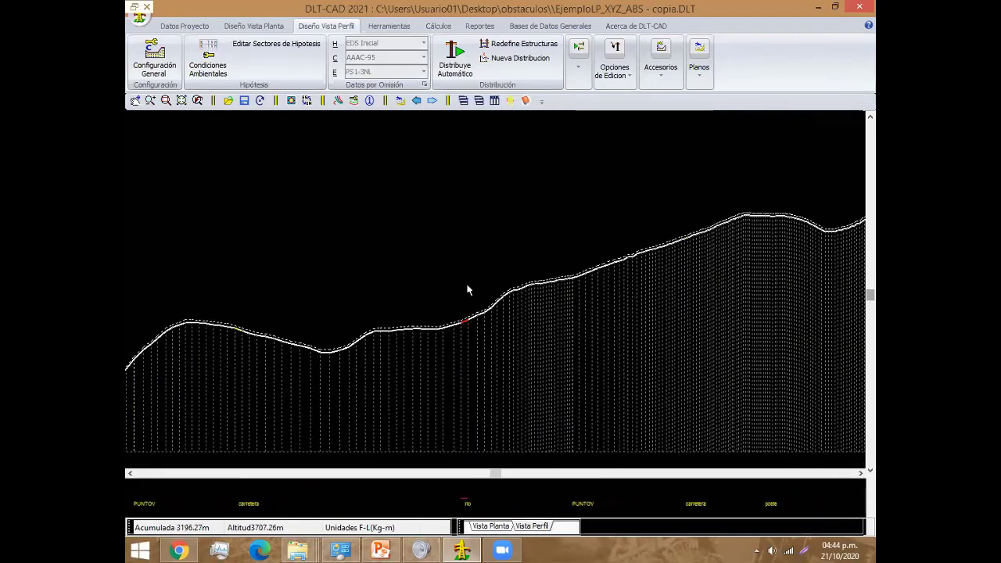
{"action": "scroll", "coordinate": [438, 317], "scroll_direction": "down", "scroll_amount": 1}
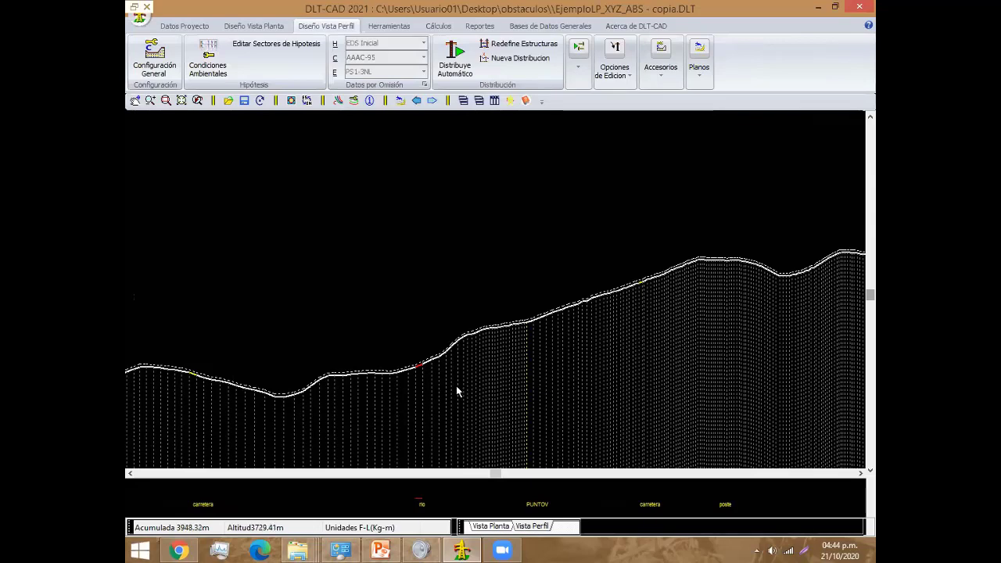
{"action": "scroll", "coordinate": [456, 391], "scroll_direction": "up", "scroll_amount": 1}
{"action": "scroll", "coordinate": [409, 449], "scroll_direction": "up", "scroll_amount": 1}
{"action": "scroll", "coordinate": [319, 440], "scroll_direction": "up", "scroll_amount": 1}
{"action": "scroll", "coordinate": [470, 344], "scroll_direction": "up", "scroll_amount": 1}
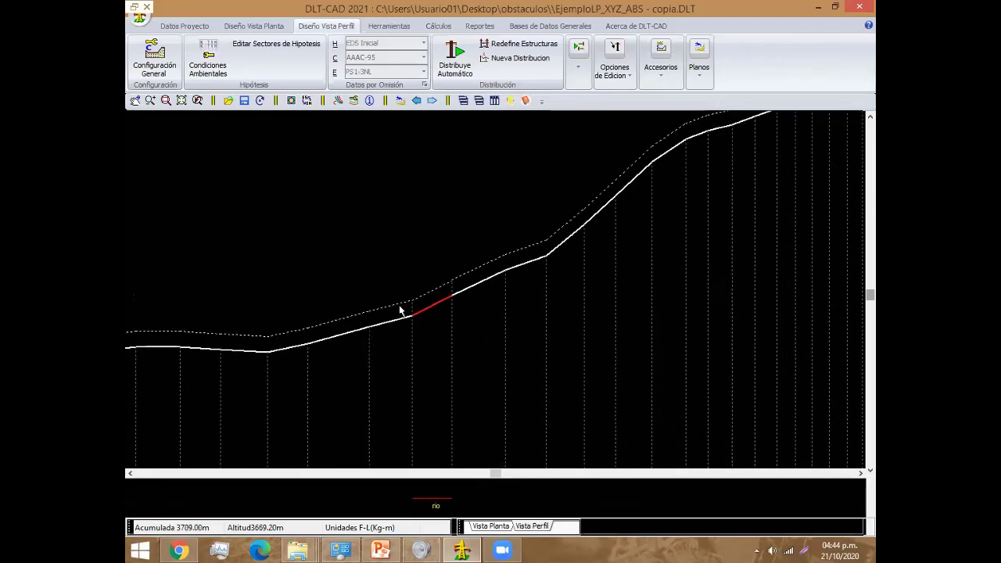
{"action": "scroll", "coordinate": [422, 337], "scroll_direction": "up", "scroll_amount": 1}
{"action": "scroll", "coordinate": [391, 351], "scroll_direction": "up", "scroll_amount": 1}
{"action": "scroll", "coordinate": [407, 359], "scroll_direction": "up", "scroll_amount": 1}
{"action": "scroll", "coordinate": [452, 368], "scroll_direction": "up", "scroll_amount": 1}
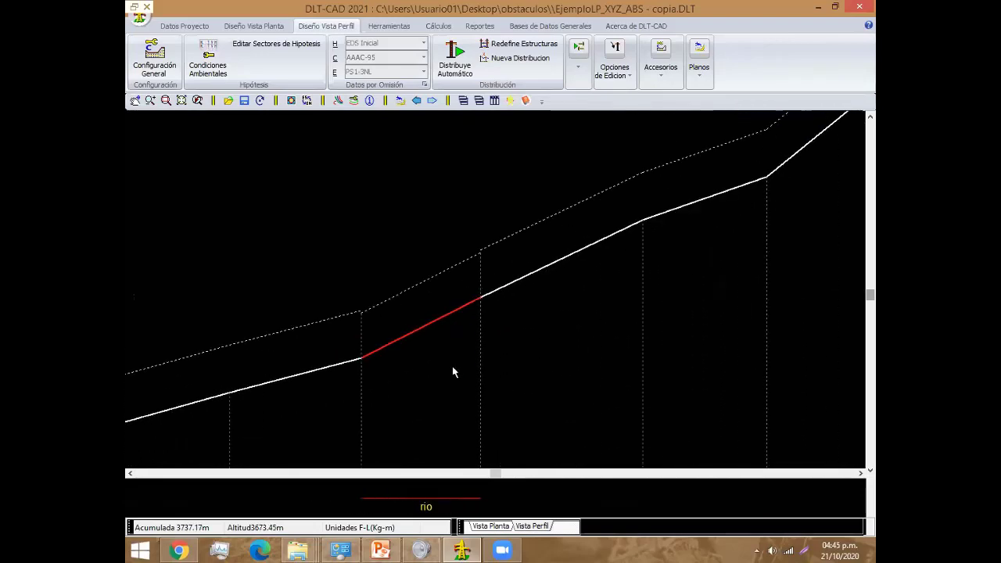
{"action": "scroll", "coordinate": [469, 344], "scroll_direction": "up", "scroll_amount": 1}
{"action": "scroll", "coordinate": [476, 325], "scroll_direction": "down", "scroll_amount": 1}
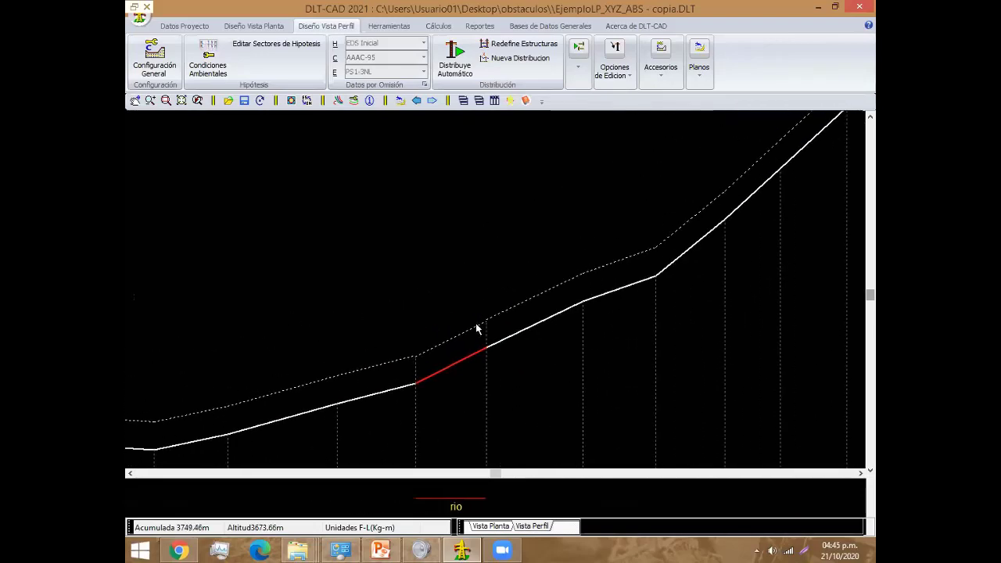
{"action": "scroll", "coordinate": [476, 324], "scroll_direction": "down", "scroll_amount": 1}
{"action": "scroll", "coordinate": [489, 337], "scroll_direction": "up", "scroll_amount": 1}
{"action": "scroll", "coordinate": [469, 368], "scroll_direction": "up", "scroll_amount": 1}
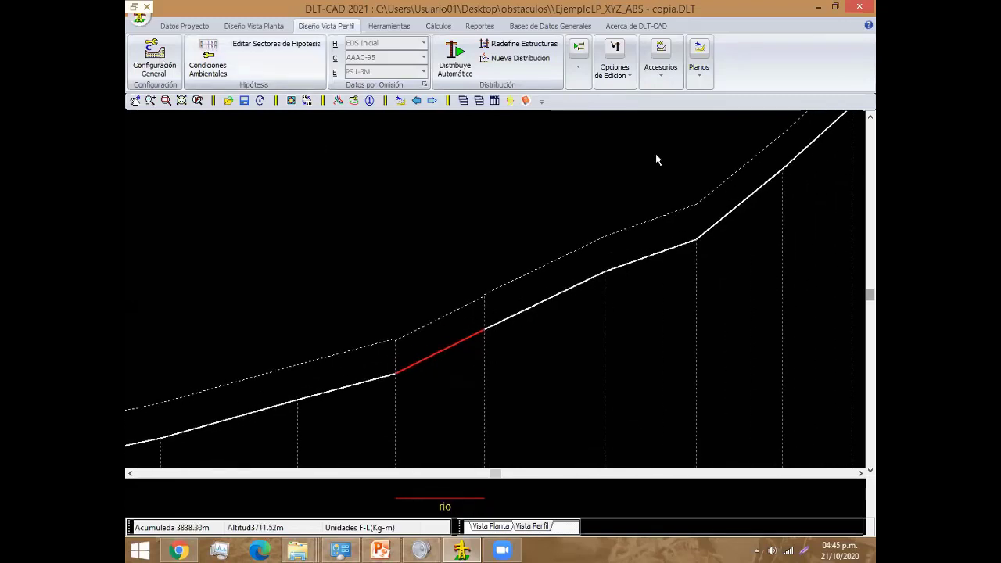
{"action": "scroll", "coordinate": [537, 335], "scroll_direction": "down", "scroll_amount": 1}
{"action": "scroll", "coordinate": [520, 354], "scroll_direction": "down", "scroll_amount": 1}
{"action": "scroll", "coordinate": [520, 355], "scroll_direction": "down", "scroll_amount": 1}
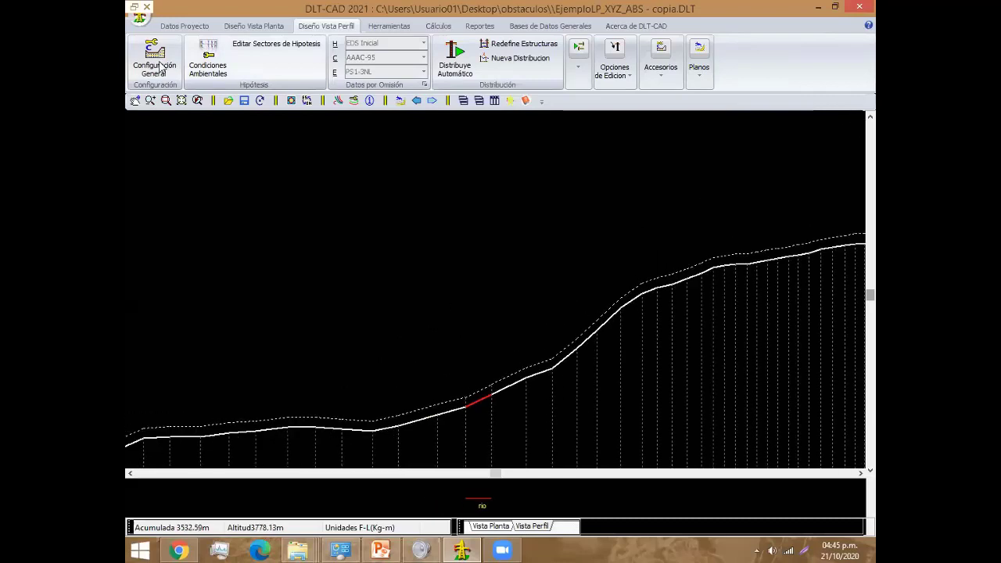
Step: Review the project's Obstáculos list under Datos Proyecto and close it
{"action": "left_click", "coordinate": [193, 26]}
{"action": "left_click", "coordinate": [317, 24]}
{"action": "left_click", "coordinate": [190, 28]}
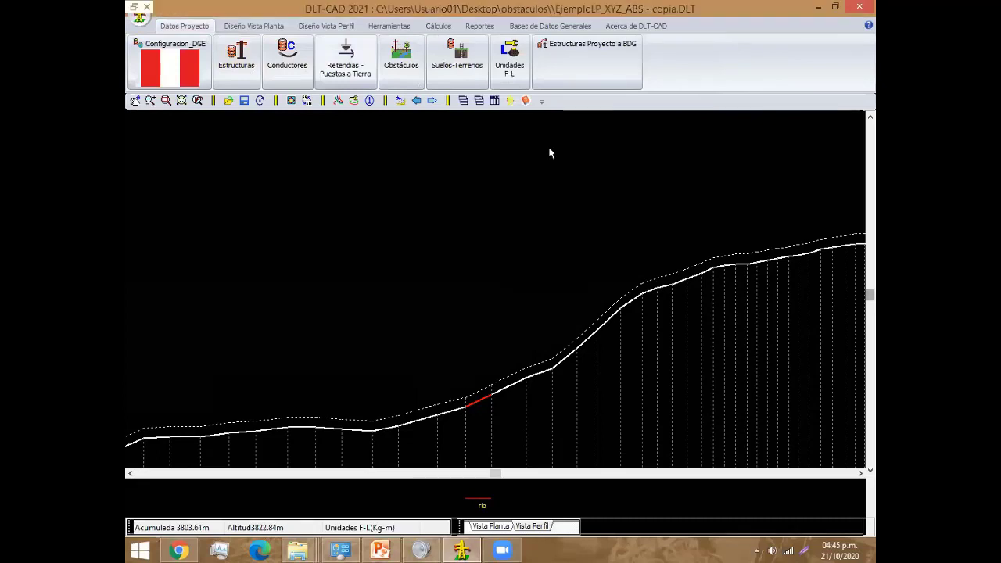
{"action": "left_click", "coordinate": [391, 65]}
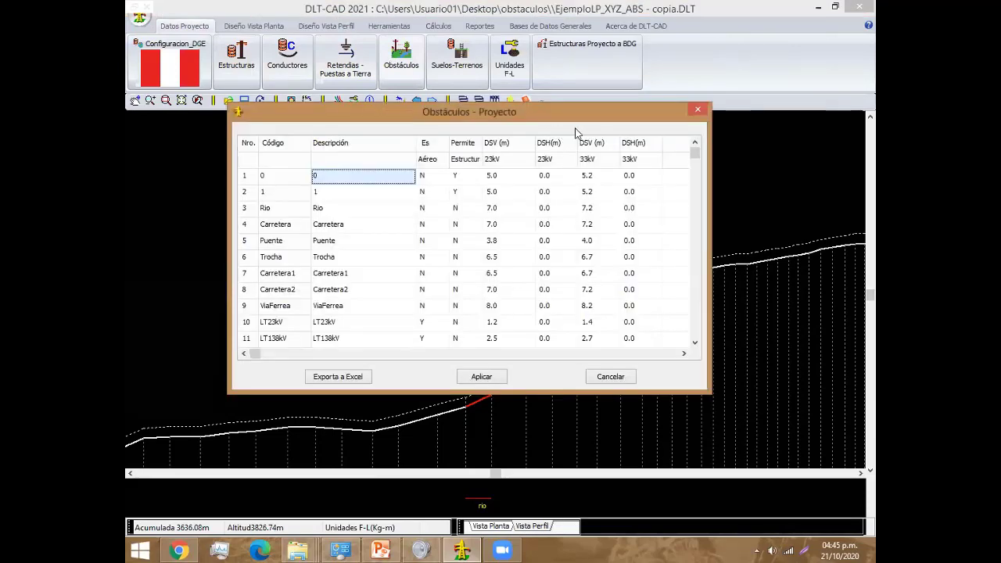
{"action": "left_click", "coordinate": [697, 110]}
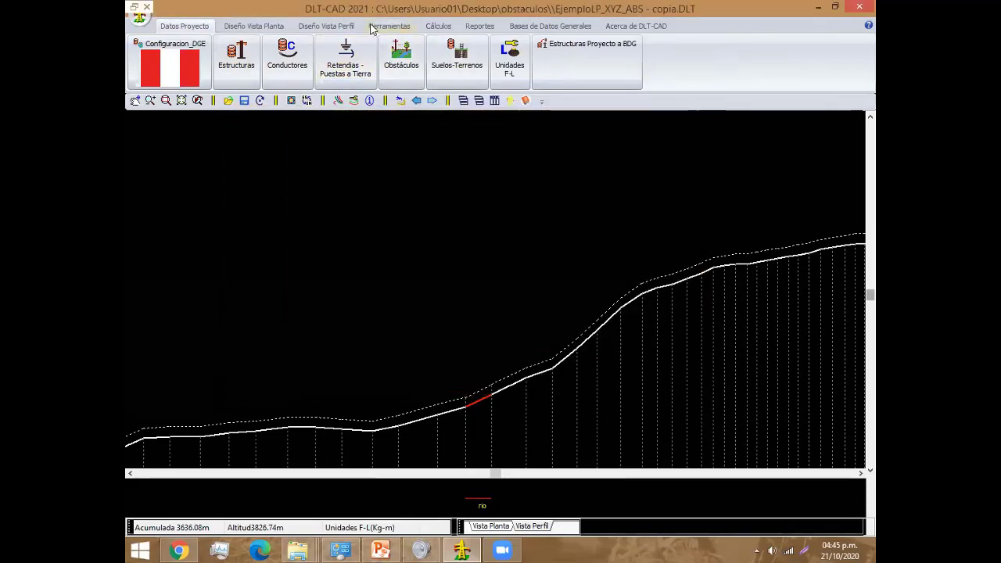
Step: Magnify the red river segment in the Diseño Vista Perfil view
{"action": "left_click", "coordinate": [350, 27]}
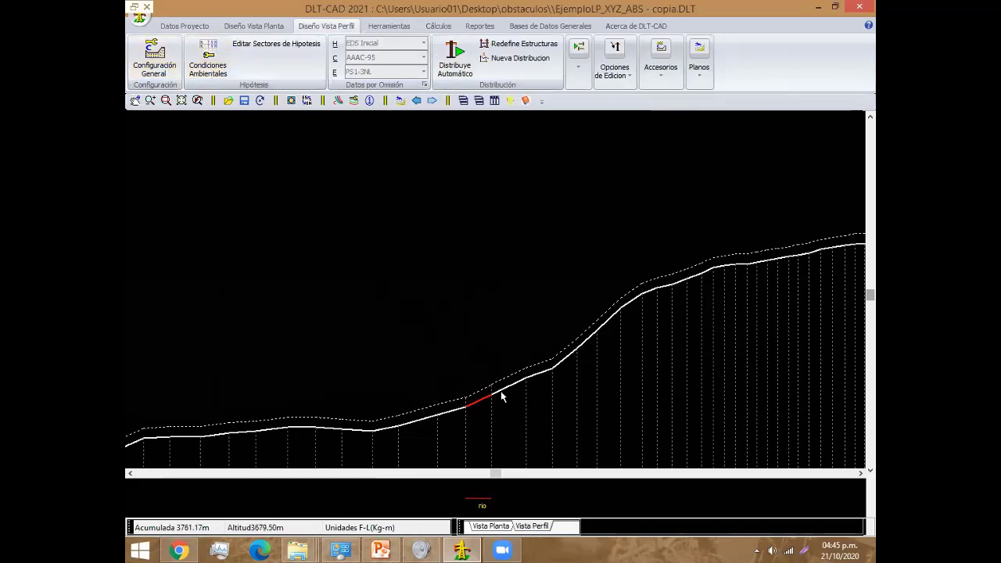
{"action": "scroll", "coordinate": [500, 395], "scroll_direction": "up", "scroll_amount": 2}
{"action": "scroll", "coordinate": [493, 395], "scroll_direction": "up", "scroll_amount": 2}
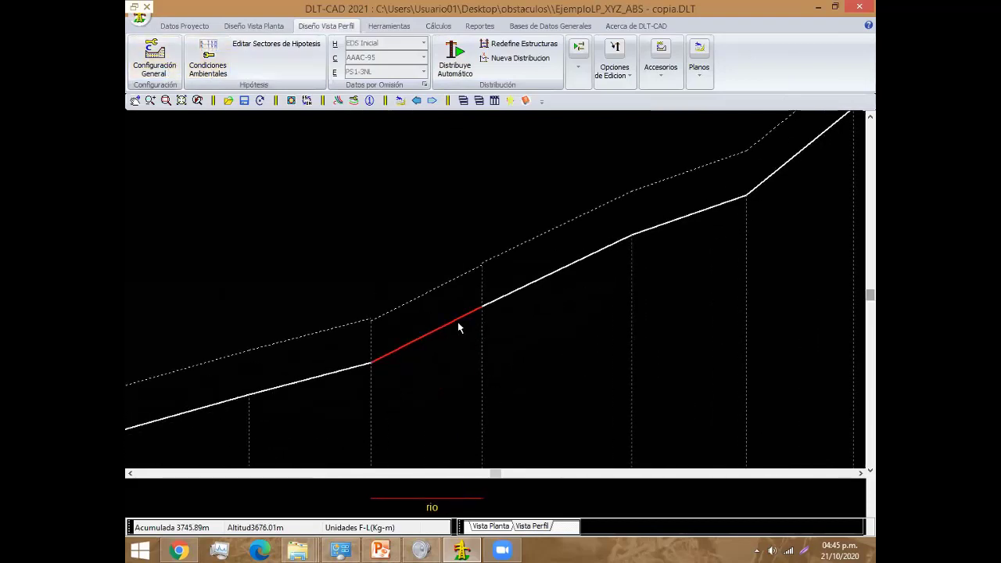
Step: Check the rio entry in BD Obstáculos (33 kV clearance 5.2 m) and accept without edits
{"action": "left_click", "coordinate": [547, 26]}
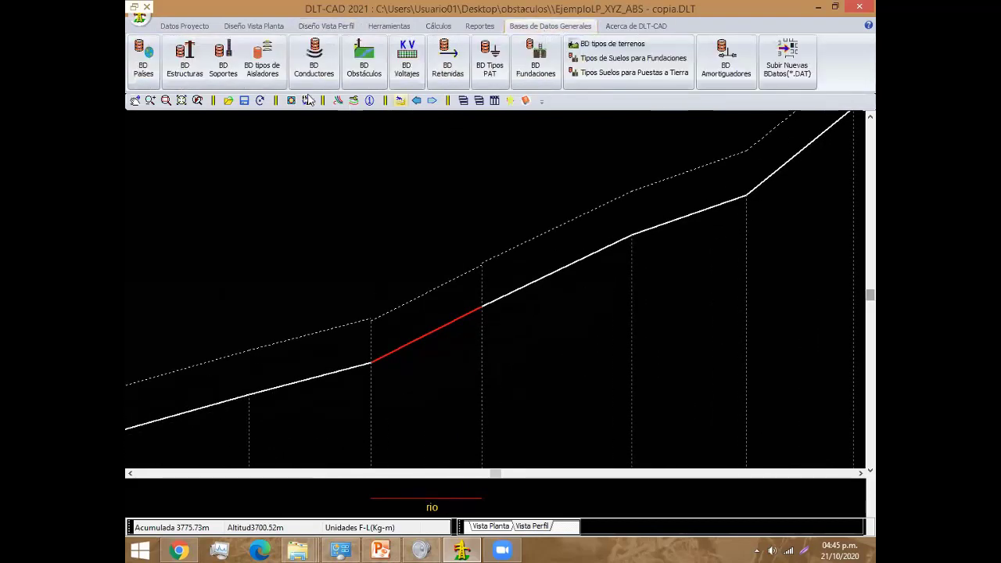
{"action": "left_click", "coordinate": [368, 69]}
{"action": "key", "text": "Down"}
{"action": "key", "text": "Down"}
{"action": "key", "text": "Down"}
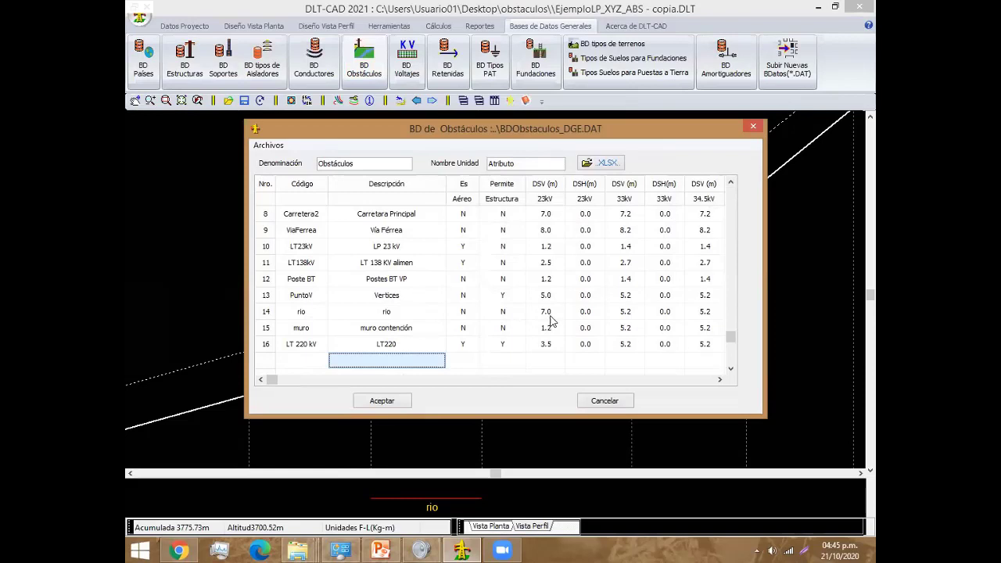
{"action": "left_click", "coordinate": [629, 316]}
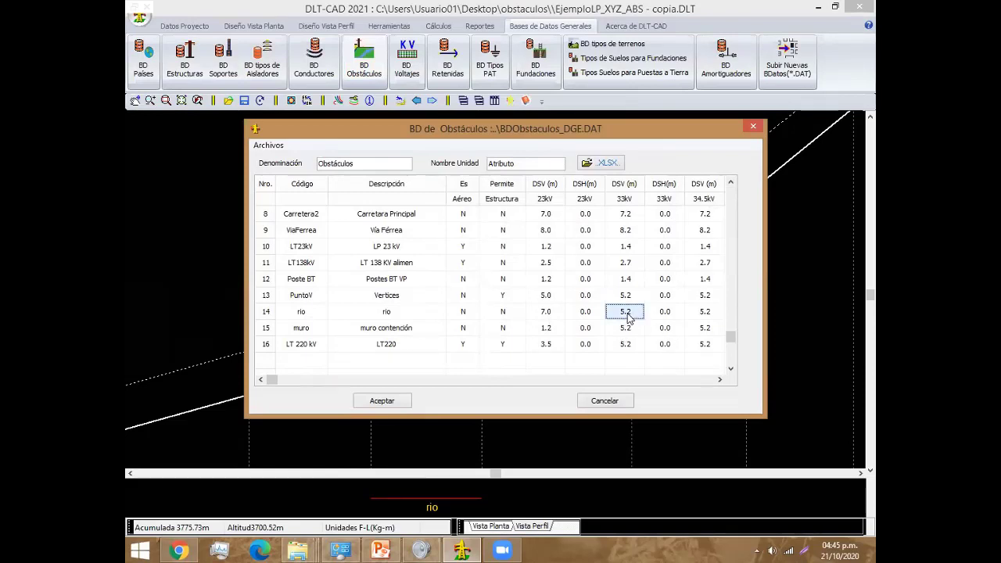
{"action": "left_click", "coordinate": [308, 311]}
{"action": "left_click", "coordinate": [301, 328]}
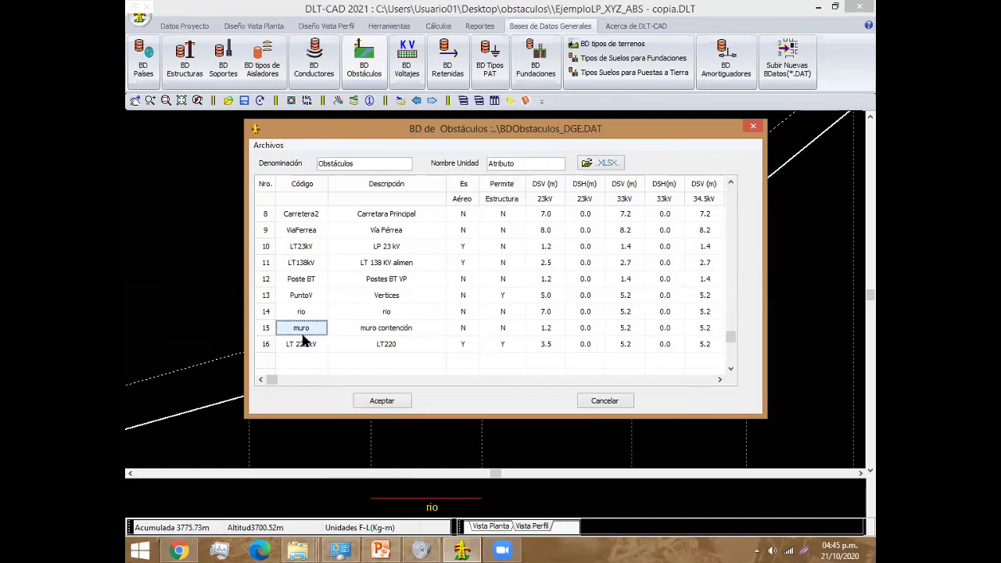
{"action": "left_click", "coordinate": [301, 344]}
{"action": "left_click", "coordinate": [623, 312]}
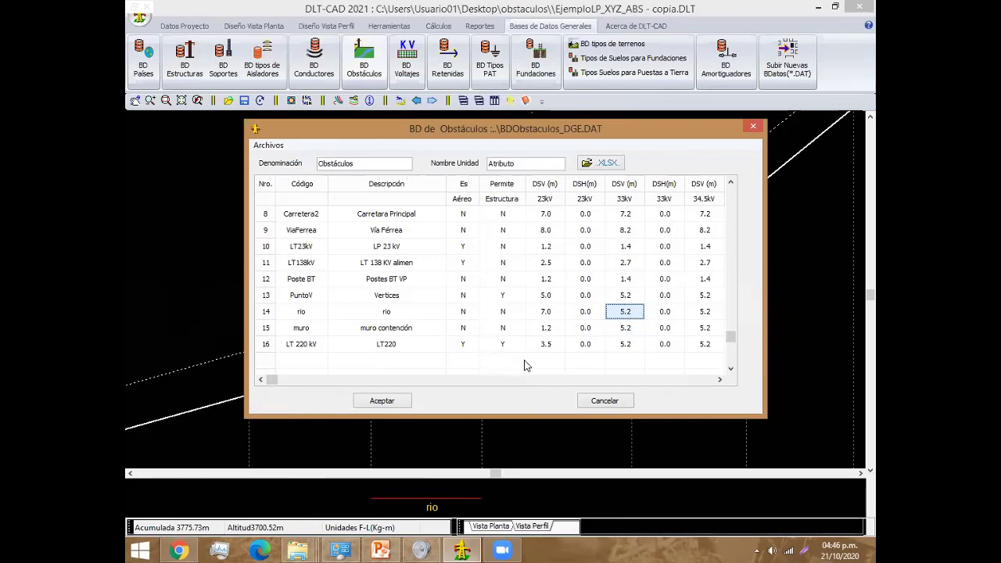
{"action": "left_click", "coordinate": [390, 402]}
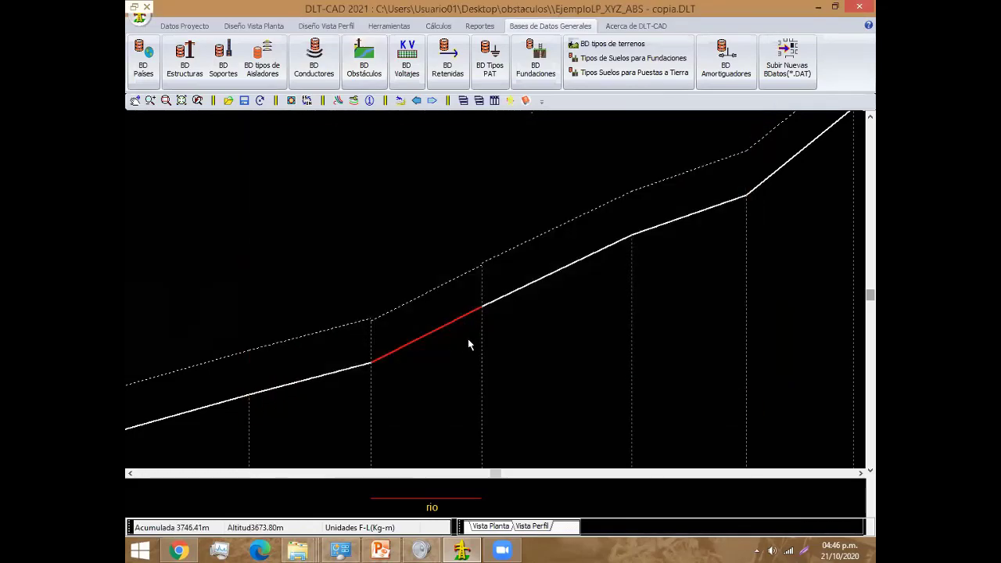
Step: Open the Puntos de perfil topográfico table at points 75–76, tagged rio with label r1
{"action": "double_click", "coordinate": [373, 366]}
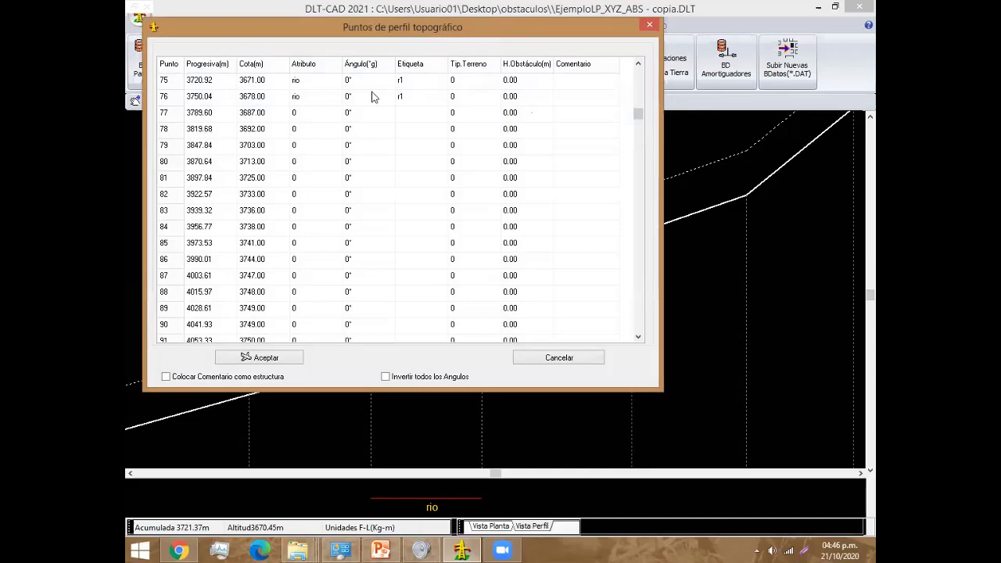
{"action": "left_click", "coordinate": [649, 26]}
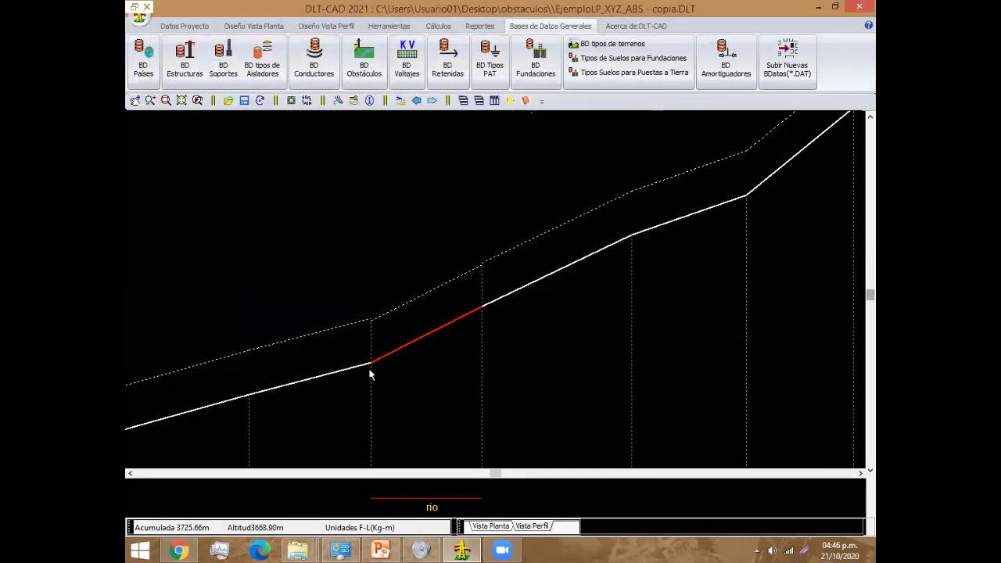
{"action": "middle_click_drag", "start_coordinate": [410, 369], "coordinate": [354, 389]}
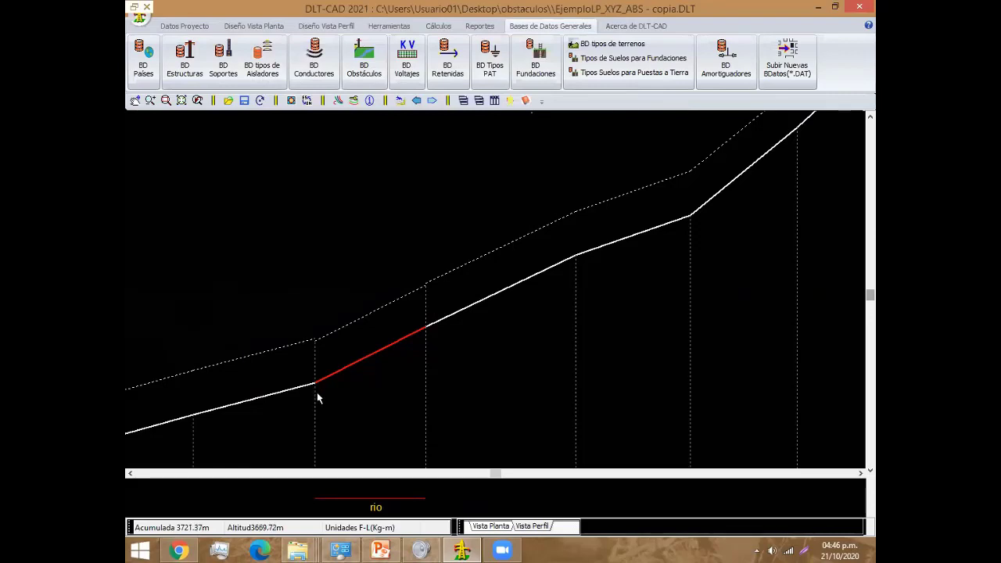
{"action": "double_click", "coordinate": [316, 397]}
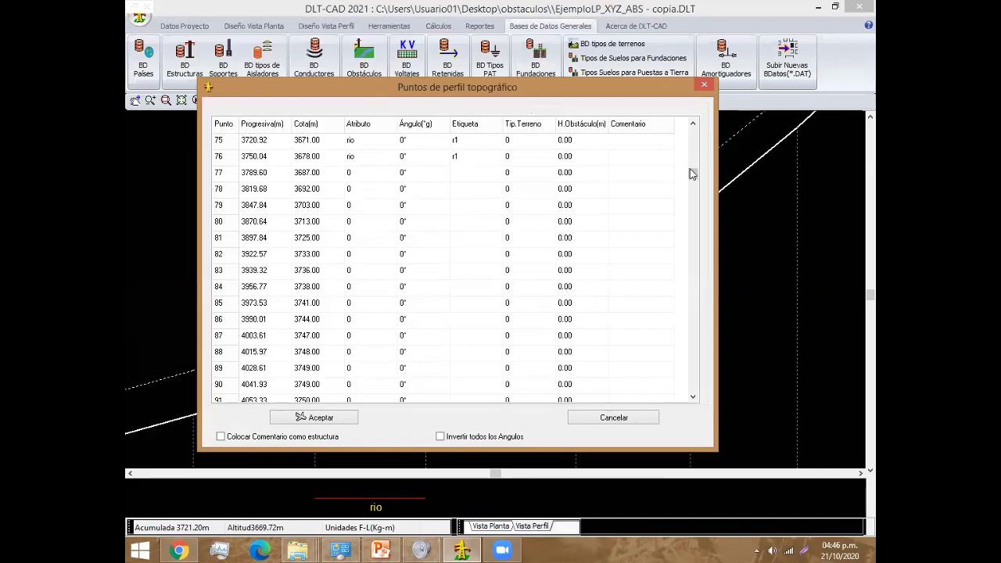
{"action": "mouse_move", "coordinate": [693, 179]}
{"action": "left_mouse_down"}
{"action": "mouse_move", "coordinate": [692, 133]}
{"action": "mouse_move", "coordinate": [693, 297]}
{"action": "left_mouse_up"}
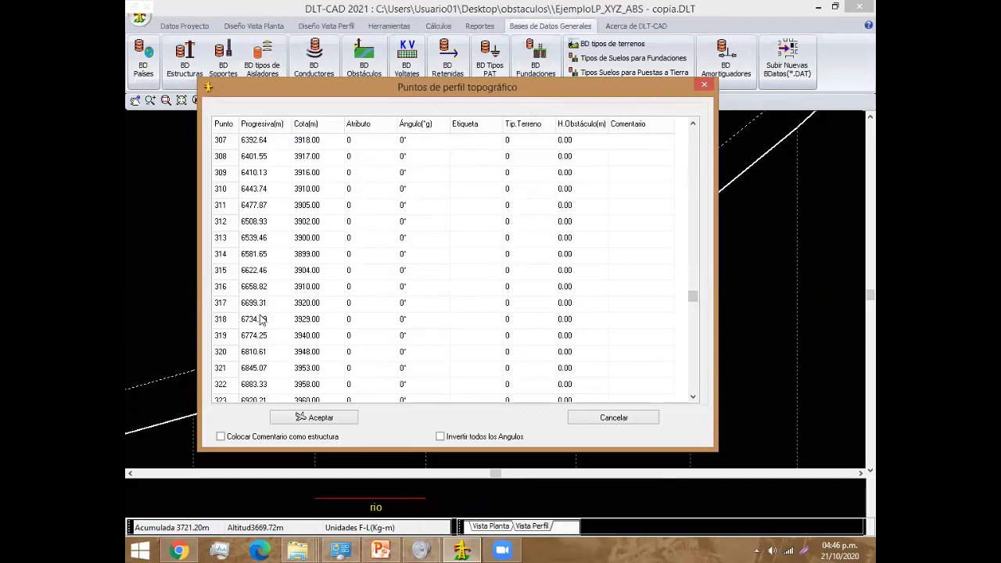
{"action": "mouse_move", "coordinate": [693, 302]}
{"action": "left_mouse_down"}
{"action": "mouse_move", "coordinate": [693, 346]}
{"action": "mouse_move", "coordinate": [693, 133]}
{"action": "left_mouse_up"}
{"action": "left_click", "coordinate": [306, 270]}
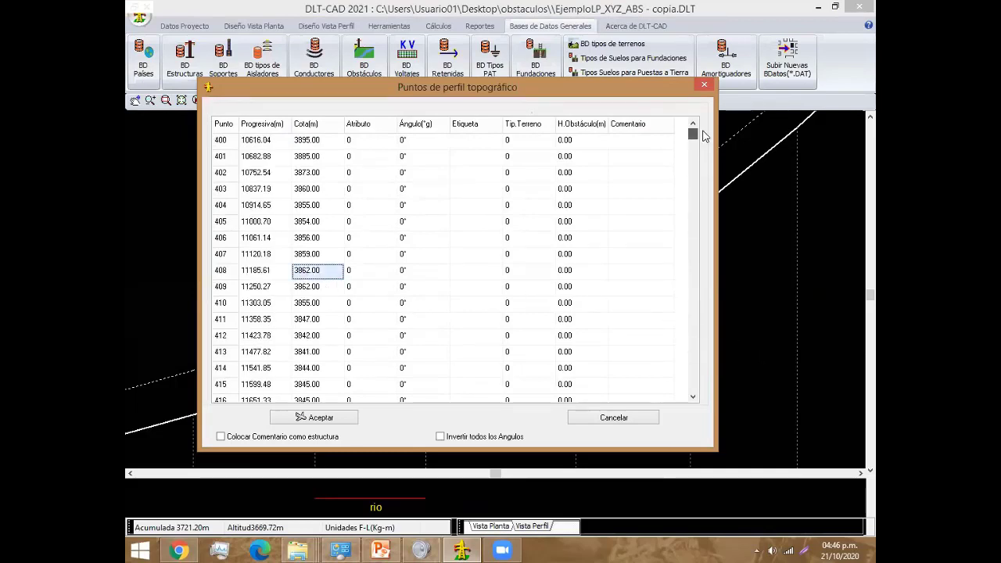
{"action": "left_click", "coordinate": [704, 85]}
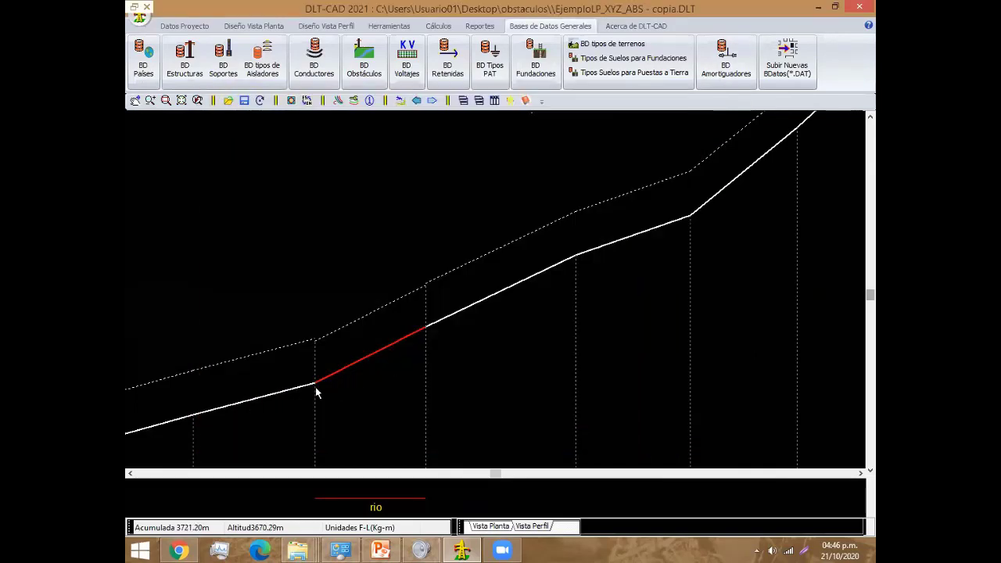
{"action": "double_click", "coordinate": [316, 391]}
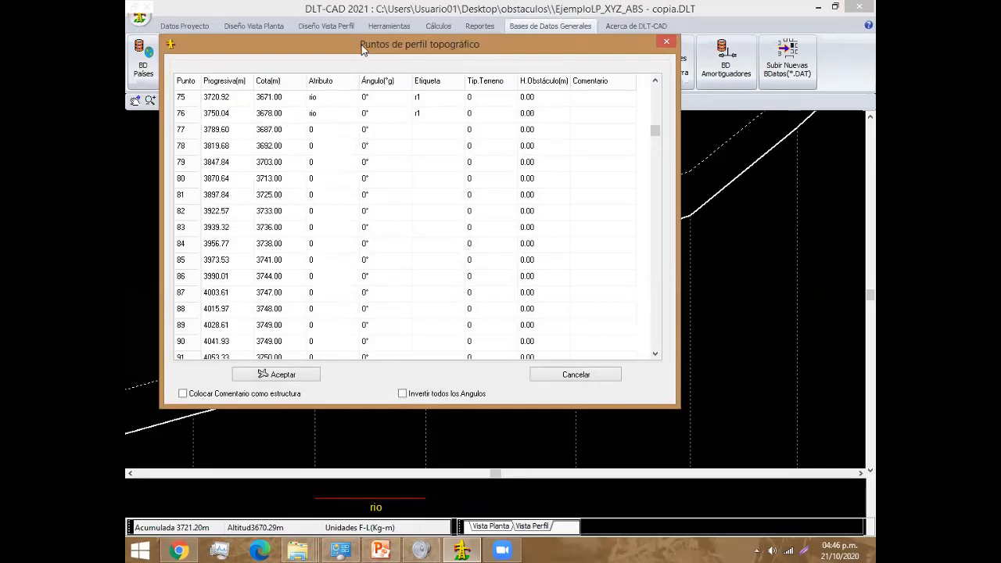
{"action": "left_click_drag", "start_coordinate": [362, 45], "coordinate": [385, 84]}
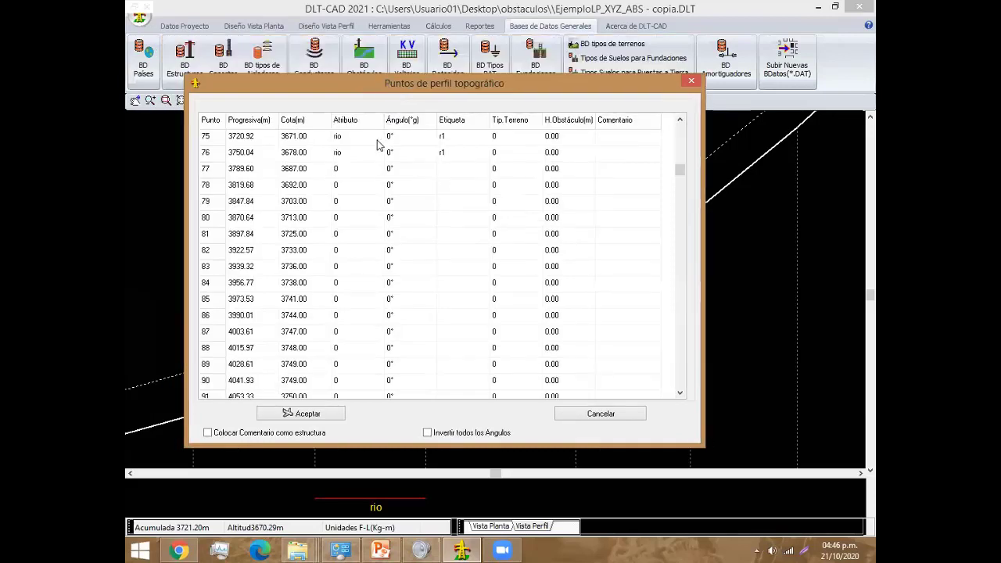
Step: Set the Atributo of points 75 and 76 to Rio and accept the table
{"action": "left_click", "coordinate": [350, 137]}
{"action": "left_click", "coordinate": [351, 137]}
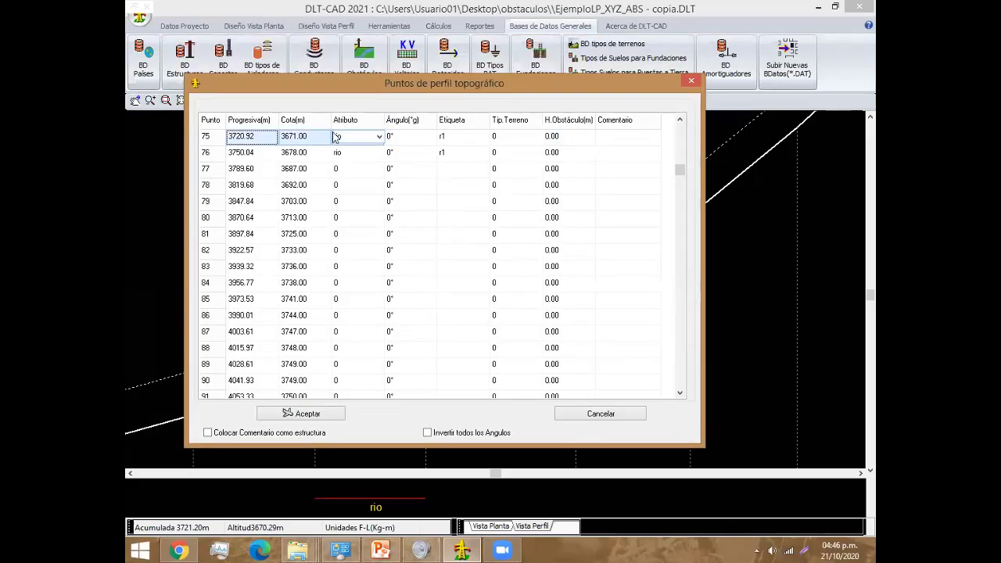
{"action": "left_click", "coordinate": [379, 137]}
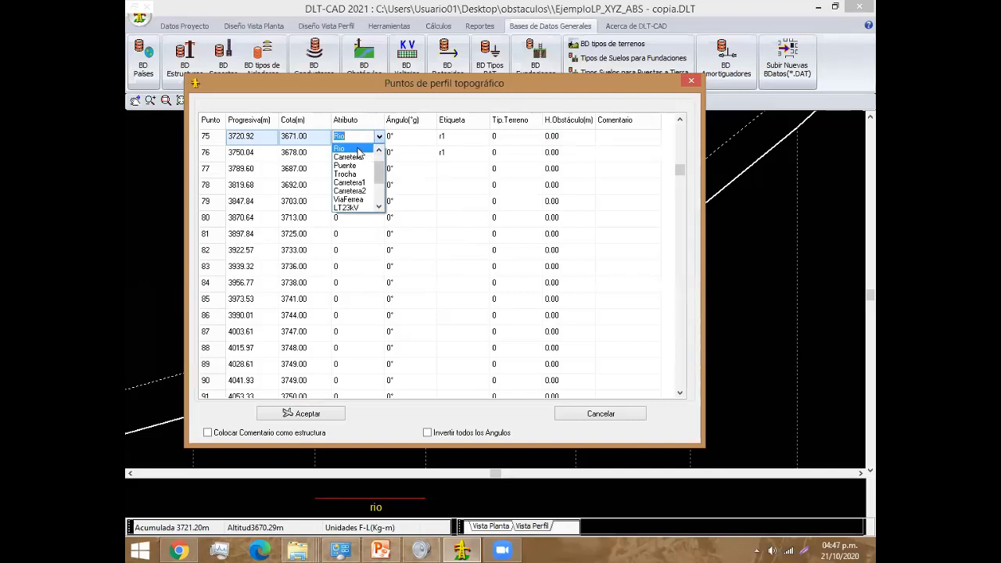
{"action": "left_click", "coordinate": [358, 149]}
{"action": "left_click", "coordinate": [352, 153]}
{"action": "left_click", "coordinate": [380, 152]}
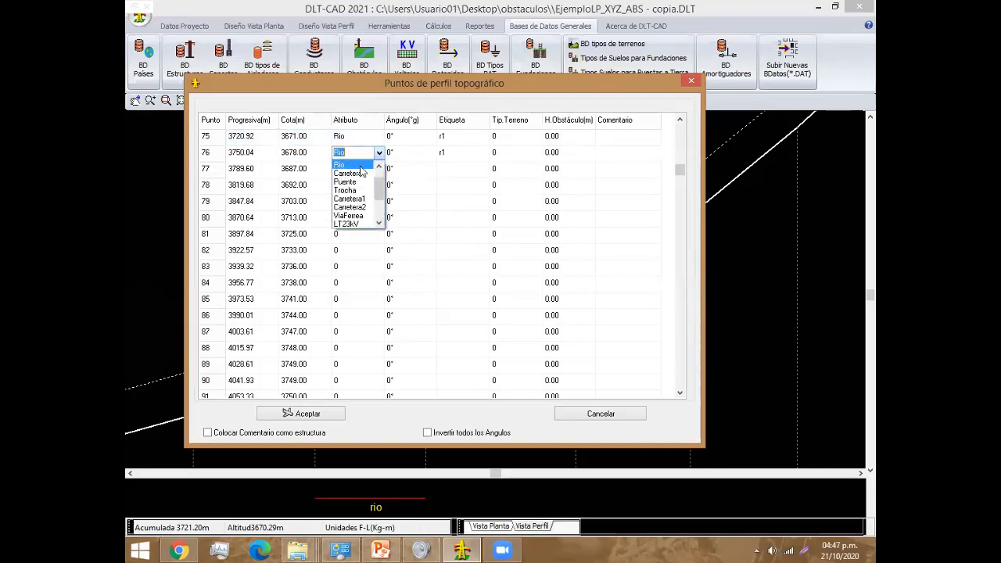
{"action": "left_click", "coordinate": [353, 165]}
{"action": "left_click", "coordinate": [375, 169]}
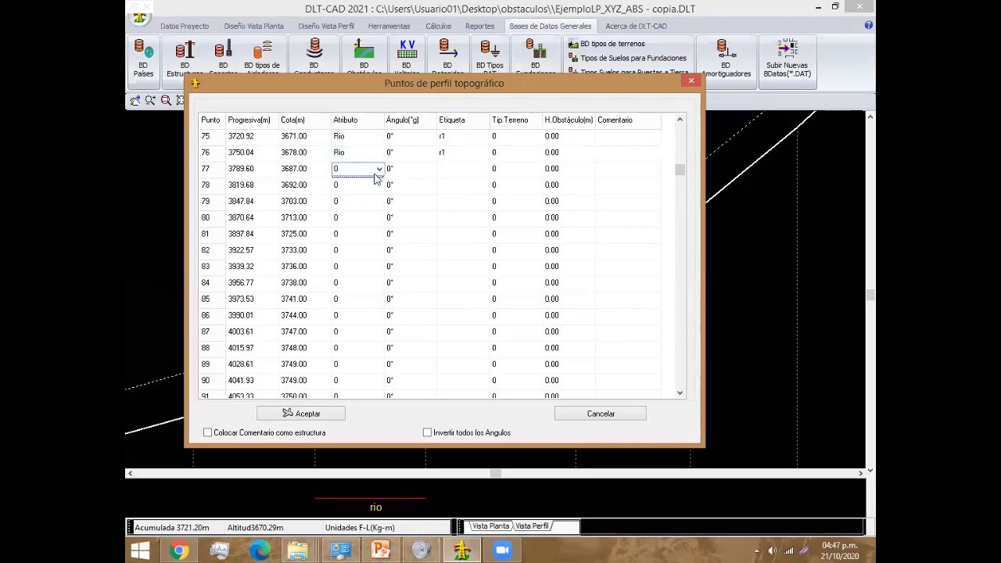
{"action": "left_click", "coordinate": [382, 156]}
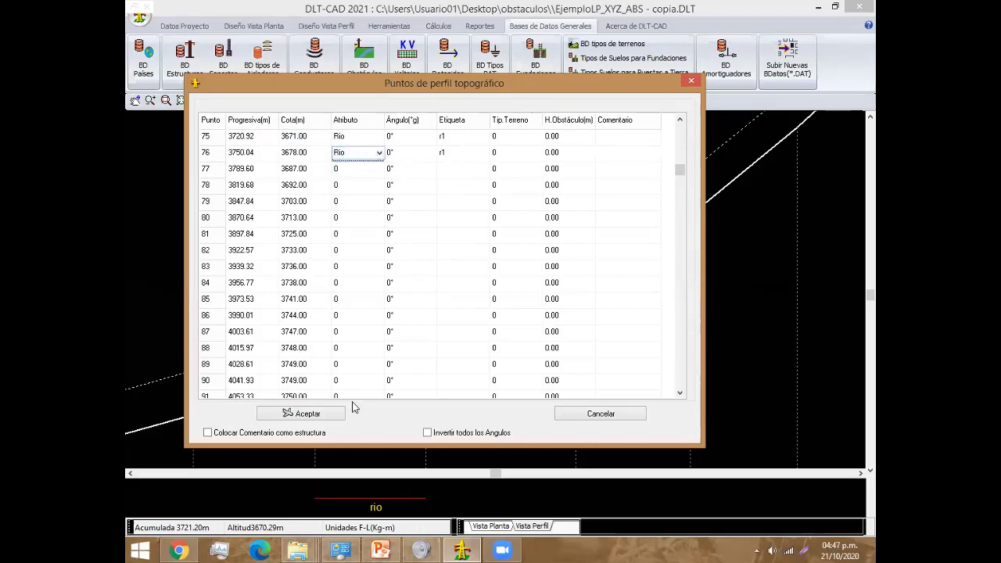
{"action": "left_click", "coordinate": [320, 413]}
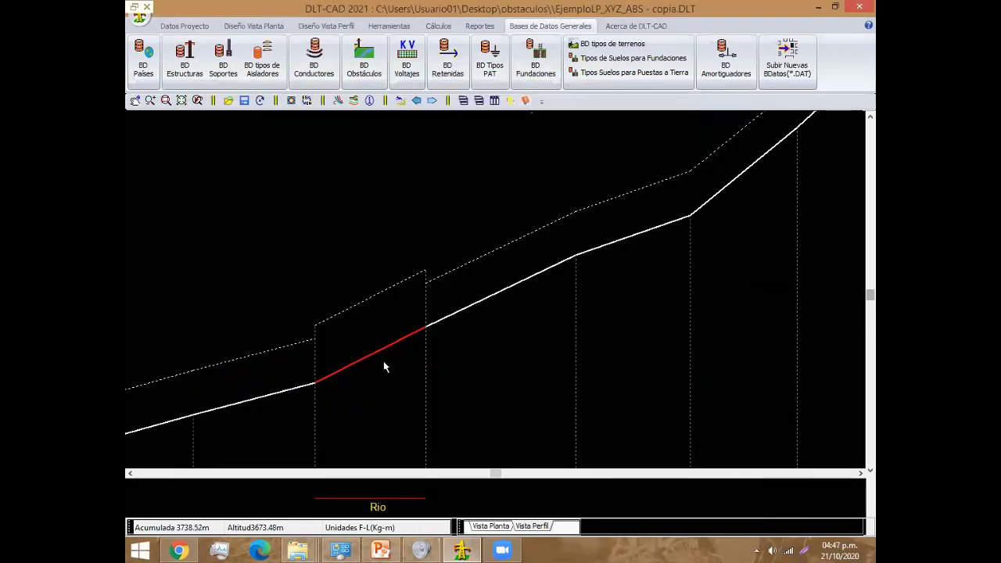
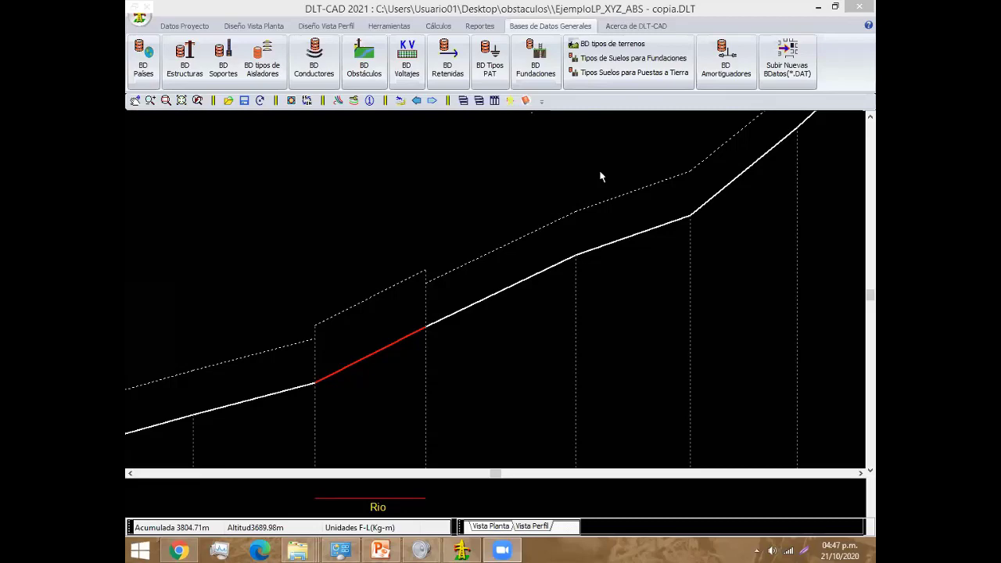
Step: Look over the profile points table and the obstacle database without changing anything
{"action": "scroll", "coordinate": [293, 305], "scroll_direction": "down", "scroll_amount": 1}
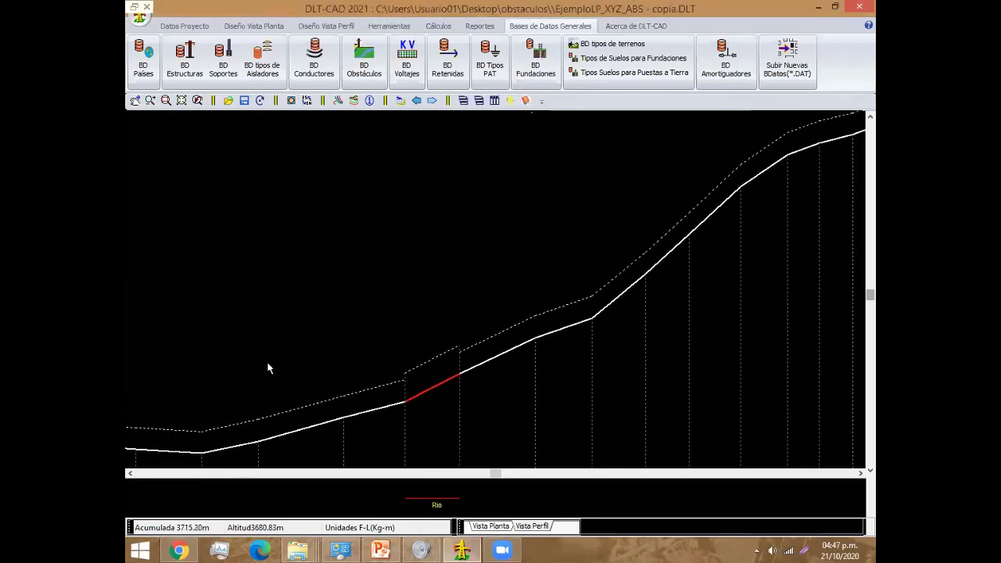
{"action": "scroll", "coordinate": [262, 368], "scroll_direction": "down", "scroll_amount": 1}
{"action": "scroll", "coordinate": [587, 172], "scroll_direction": "up", "scroll_amount": 2}
{"action": "scroll", "coordinate": [581, 234], "scroll_direction": "up", "scroll_amount": 2}
{"action": "scroll", "coordinate": [565, 280], "scroll_direction": "up", "scroll_amount": 2}
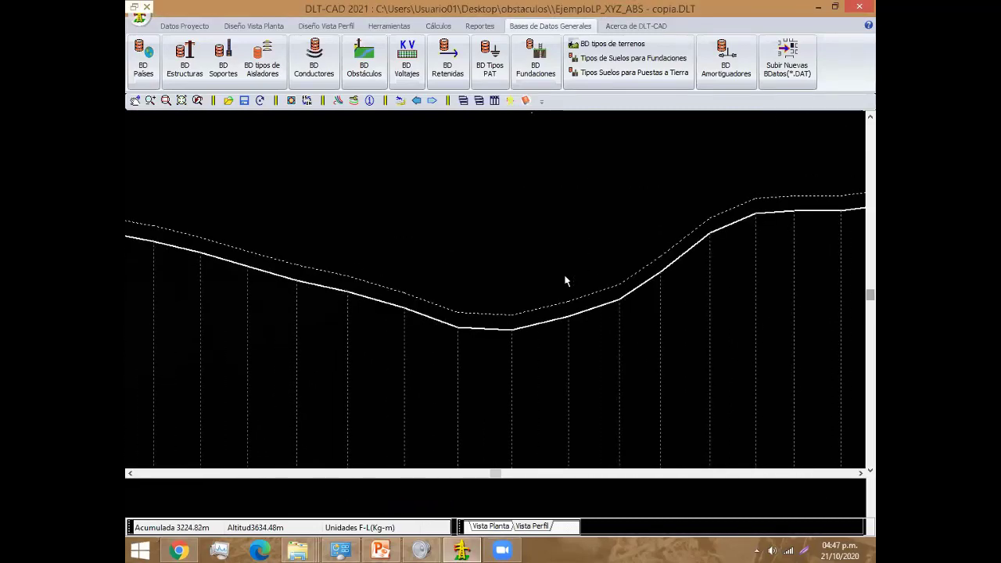
{"action": "scroll", "coordinate": [575, 235], "scroll_direction": "up", "scroll_amount": 2}
{"action": "scroll", "coordinate": [575, 235], "scroll_direction": "up", "scroll_amount": 1}
{"action": "scroll", "coordinate": [456, 347], "scroll_direction": "up", "scroll_amount": 1}
{"action": "scroll", "coordinate": [454, 355], "scroll_direction": "up", "scroll_amount": 1}
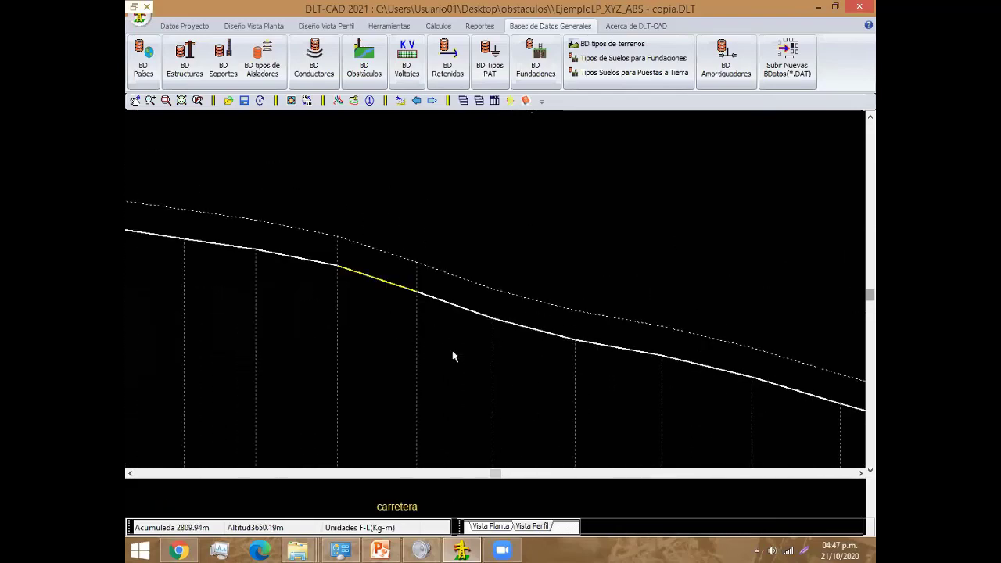
{"action": "scroll", "coordinate": [522, 363], "scroll_direction": "up", "scroll_amount": 1}
{"action": "scroll", "coordinate": [443, 340], "scroll_direction": "up", "scroll_amount": 1}
{"action": "scroll", "coordinate": [442, 346], "scroll_direction": "up", "scroll_amount": 1}
{"action": "scroll", "coordinate": [443, 367], "scroll_direction": "up", "scroll_amount": 1}
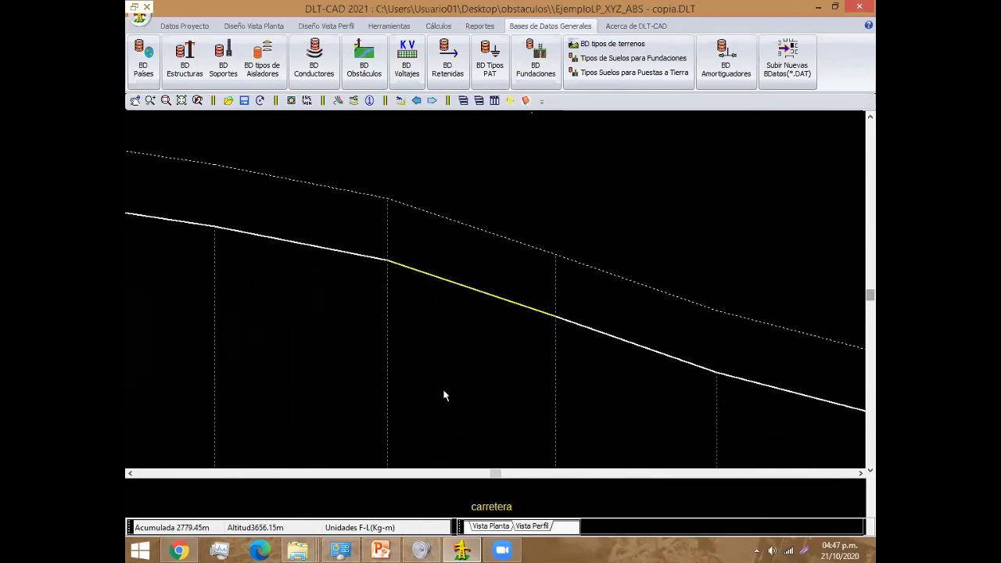
{"action": "scroll", "coordinate": [445, 396], "scroll_direction": "up", "scroll_amount": 1}
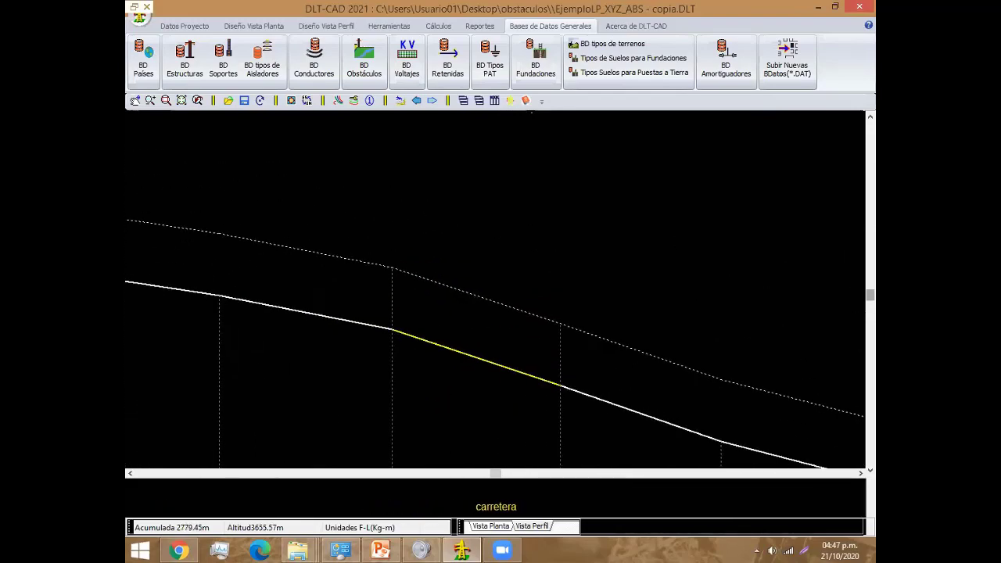
{"action": "double_click", "coordinate": [395, 336]}
{"action": "left_click", "coordinate": [683, 58]}
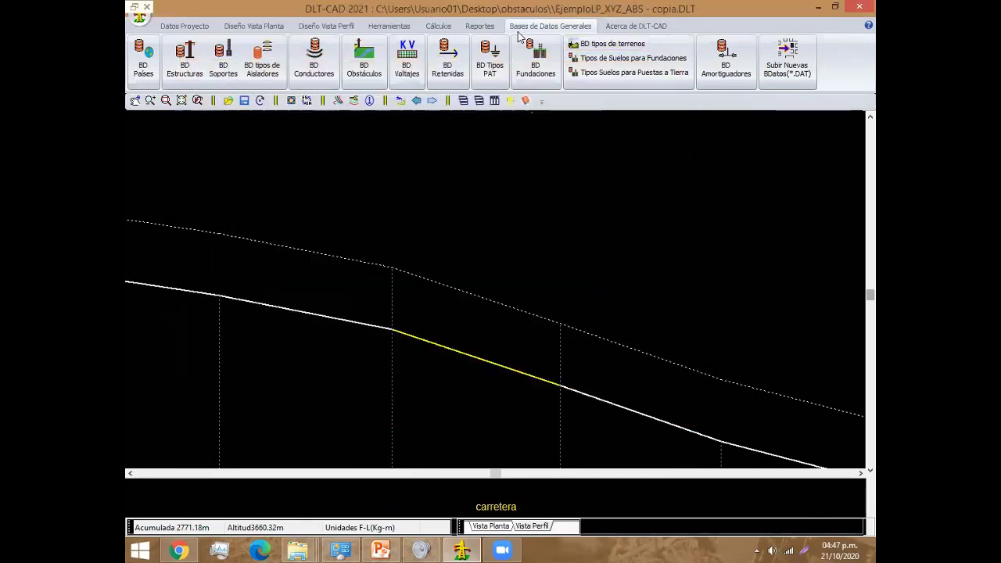
{"action": "left_click", "coordinate": [363, 59]}
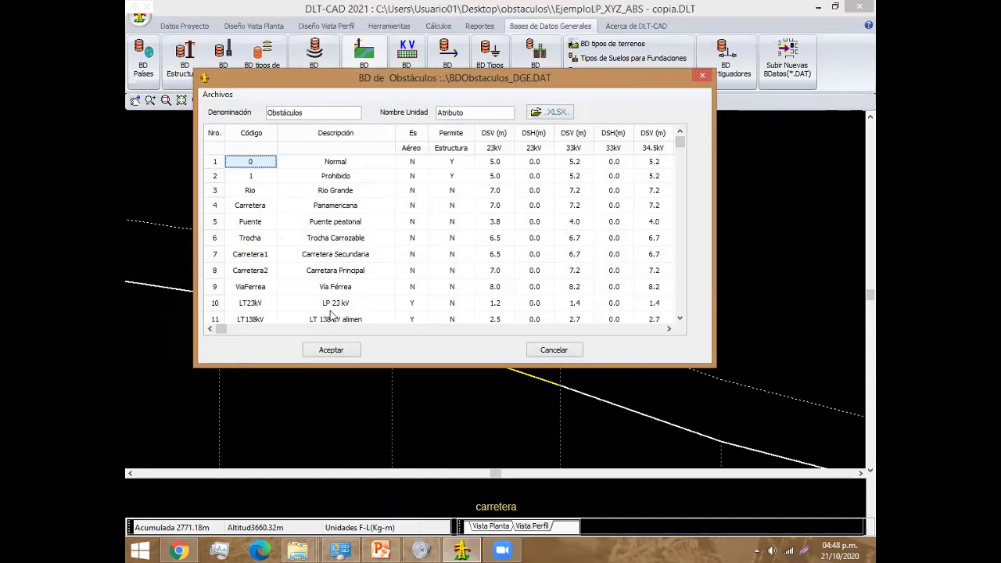
{"action": "left_click", "coordinate": [334, 351]}
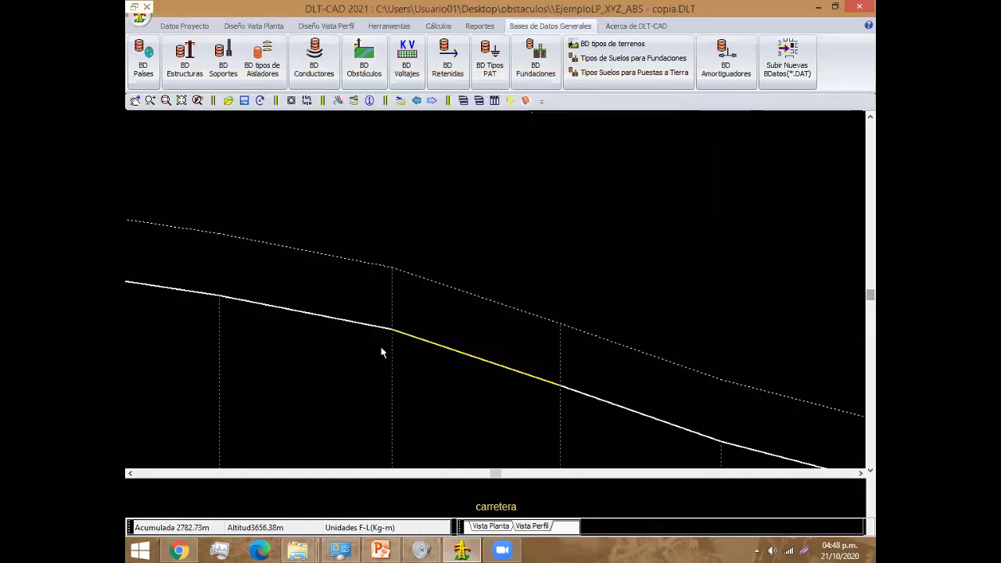
Step: Set profile point 48's attribute to Carretera in the points table
{"action": "double_click", "coordinate": [392, 339]}
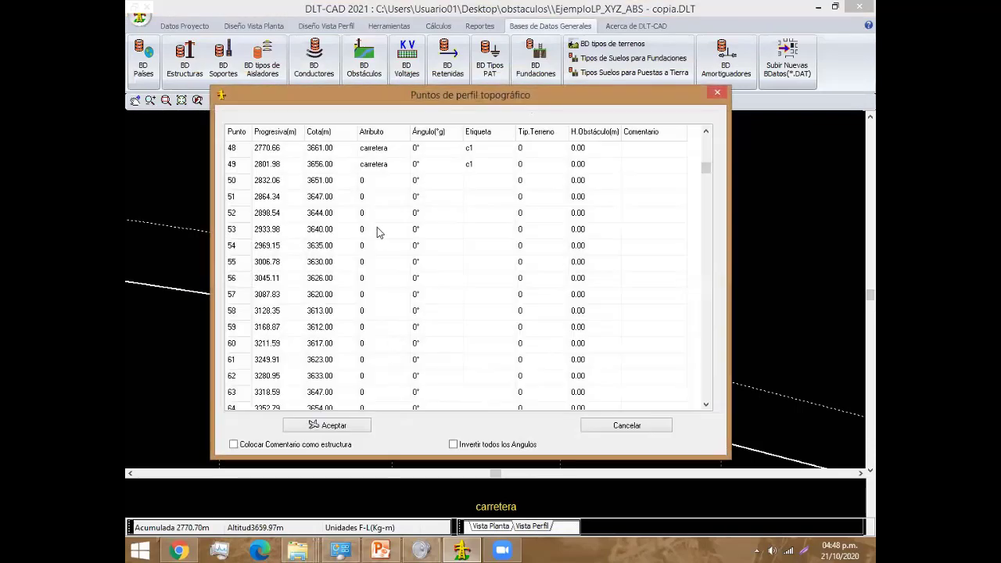
{"action": "left_click", "coordinate": [413, 151]}
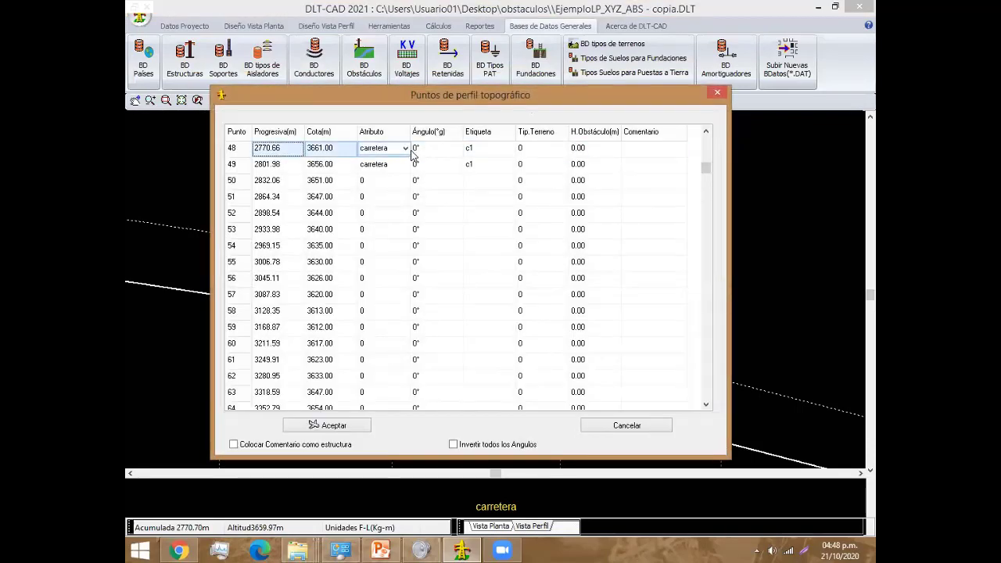
{"action": "left_click", "coordinate": [405, 148]}
{"action": "left_click", "coordinate": [373, 159]}
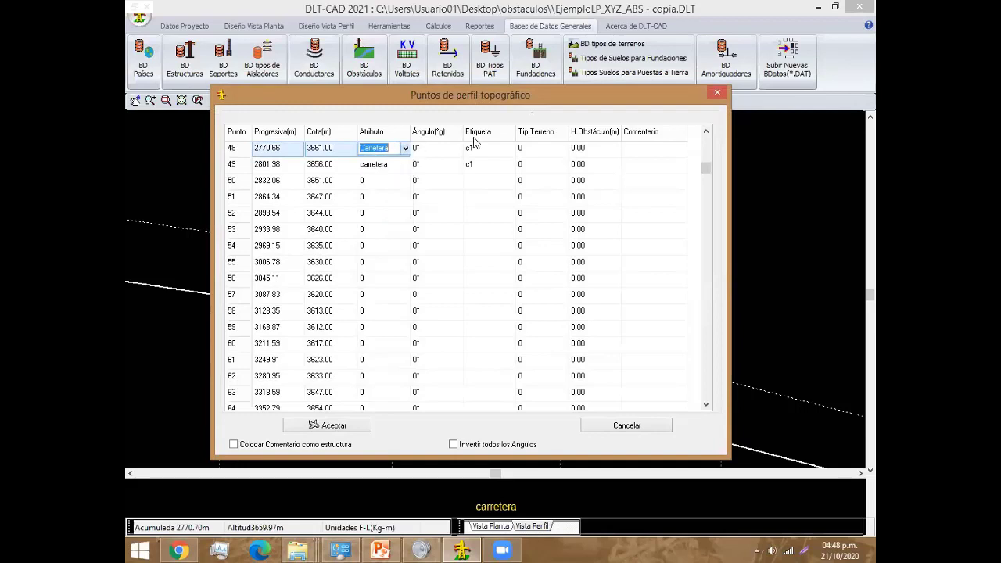
{"action": "left_click", "coordinate": [716, 92]}
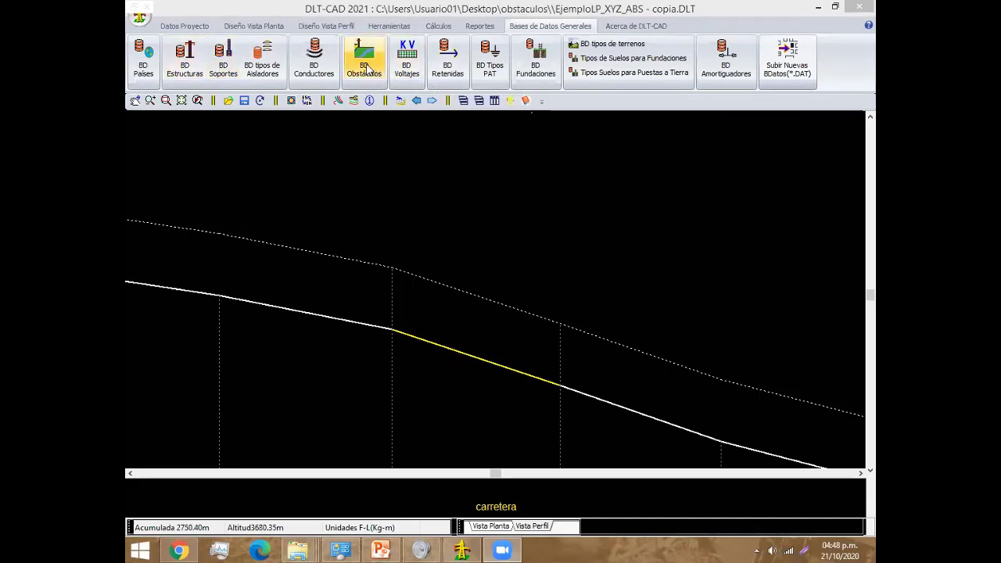
Step: Check the 23 kV Normal horizontal and vertical clearances in the obstacle database, then accept
{"action": "left_click", "coordinate": [368, 69]}
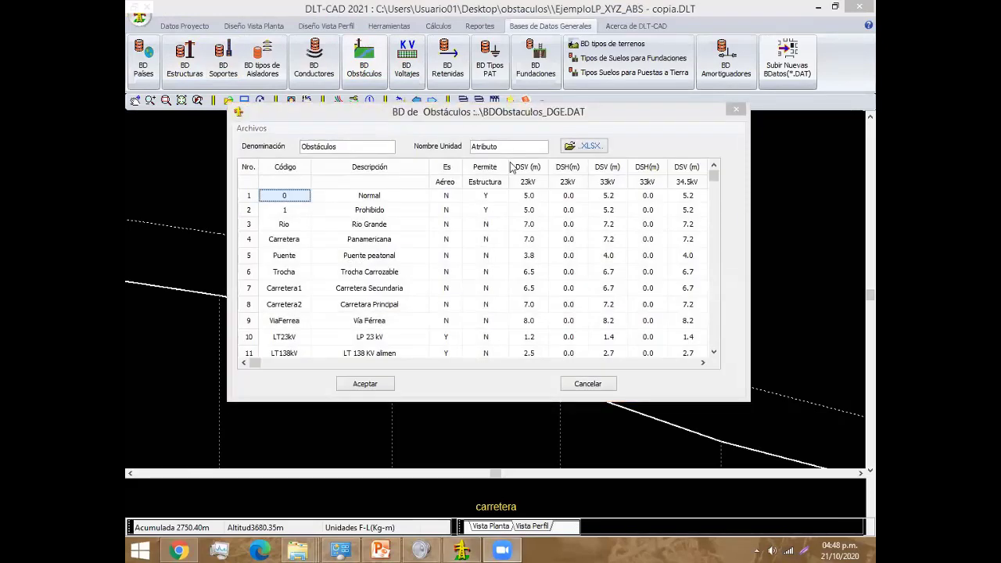
{"action": "left_click", "coordinate": [569, 197]}
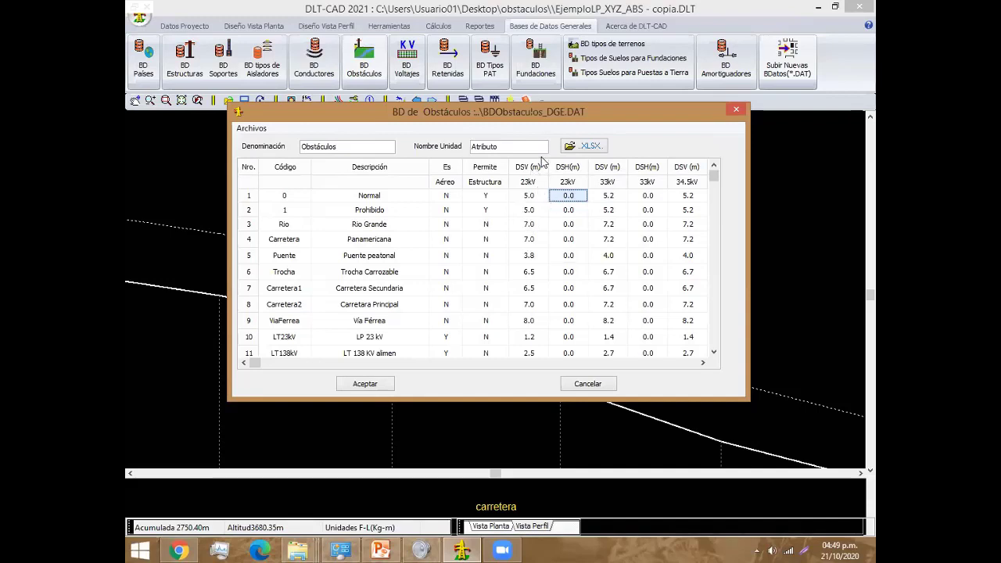
{"action": "left_click", "coordinate": [533, 199]}
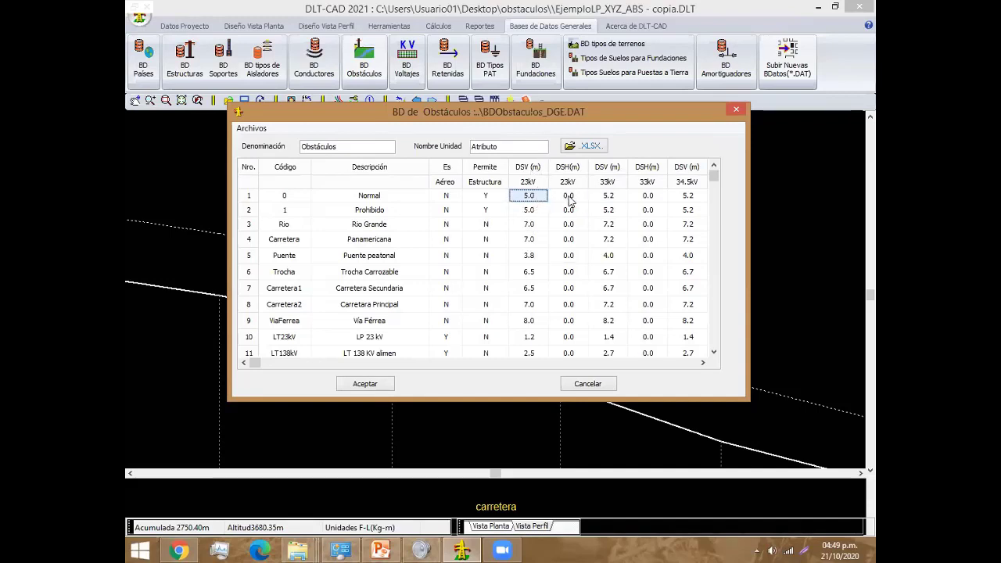
{"action": "left_click", "coordinate": [570, 202]}
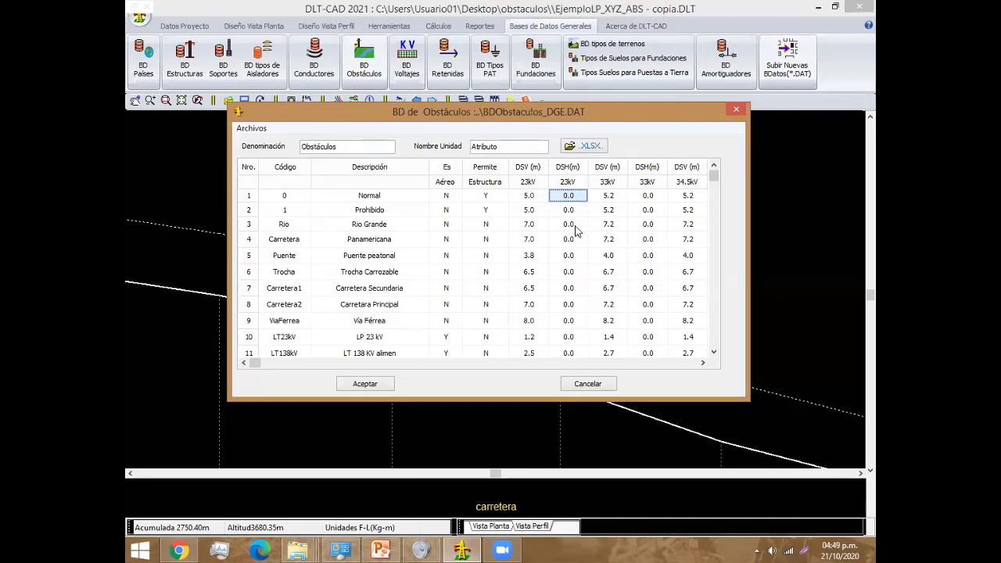
{"action": "left_click", "coordinate": [381, 386]}
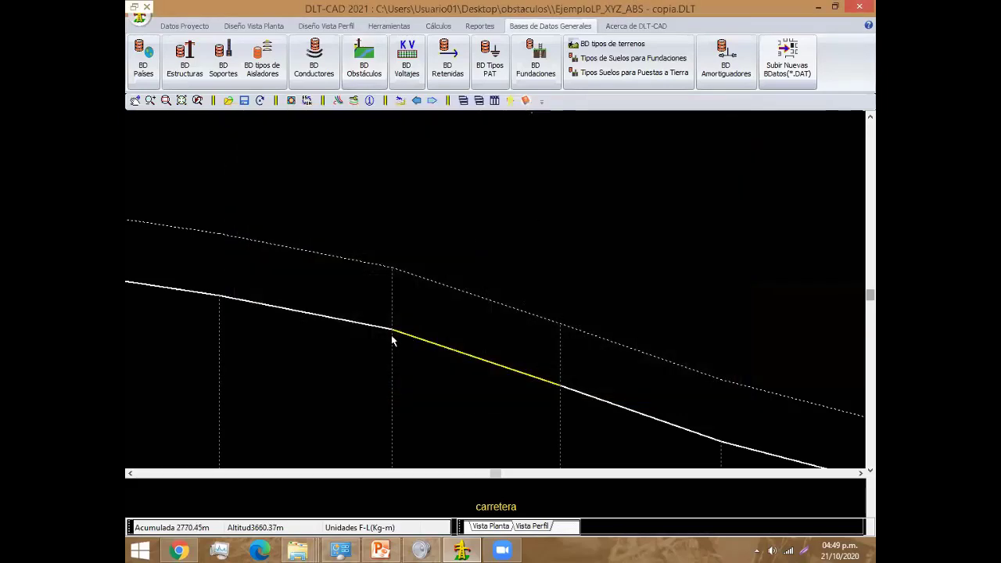
Step: Change points 48 and 49 to the Carretera1 attribute and apply them to the profile
{"action": "double_click", "coordinate": [391, 335]}
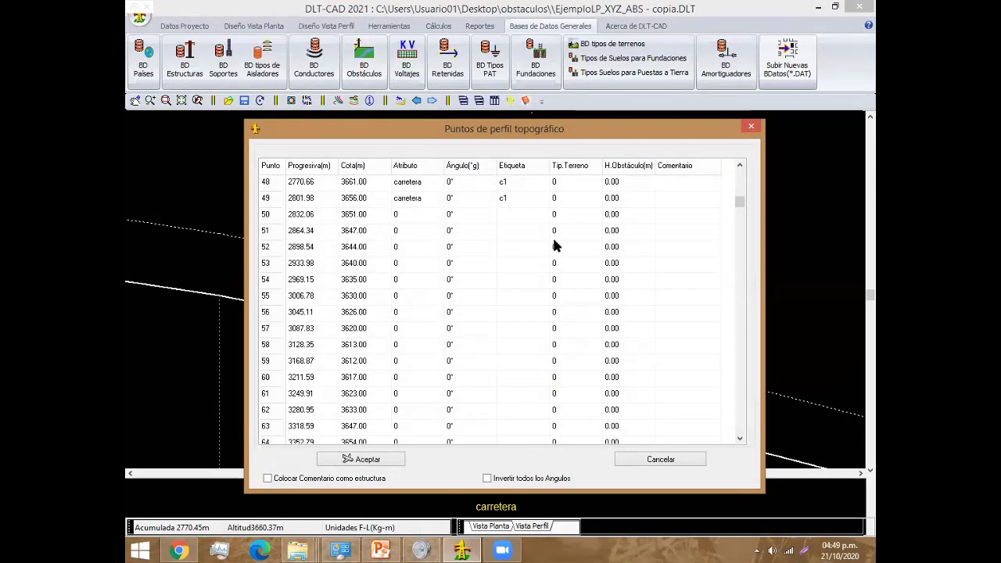
{"action": "left_click", "coordinate": [751, 126]}
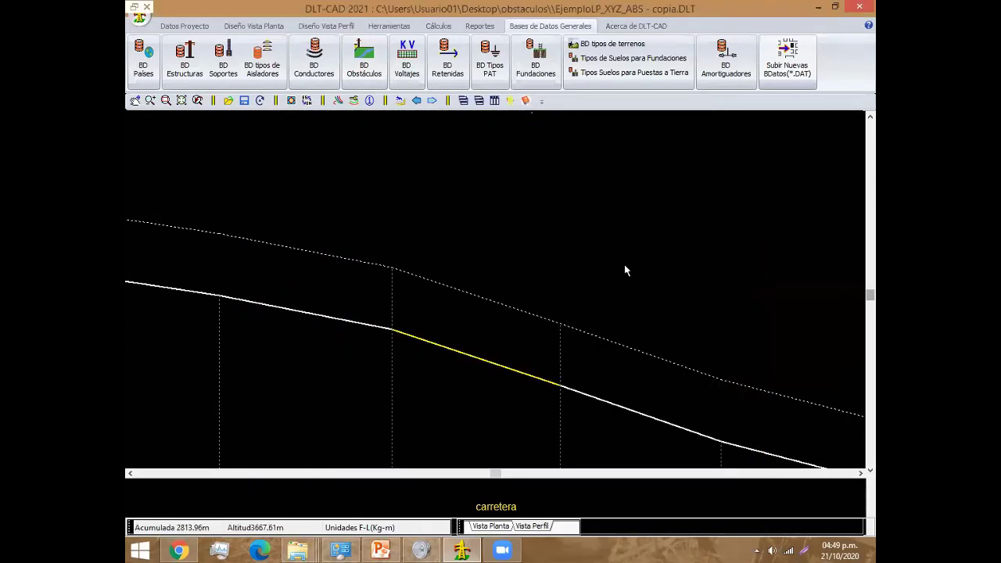
{"action": "scroll", "coordinate": [595, 261], "scroll_direction": "down", "scroll_amount": 2}
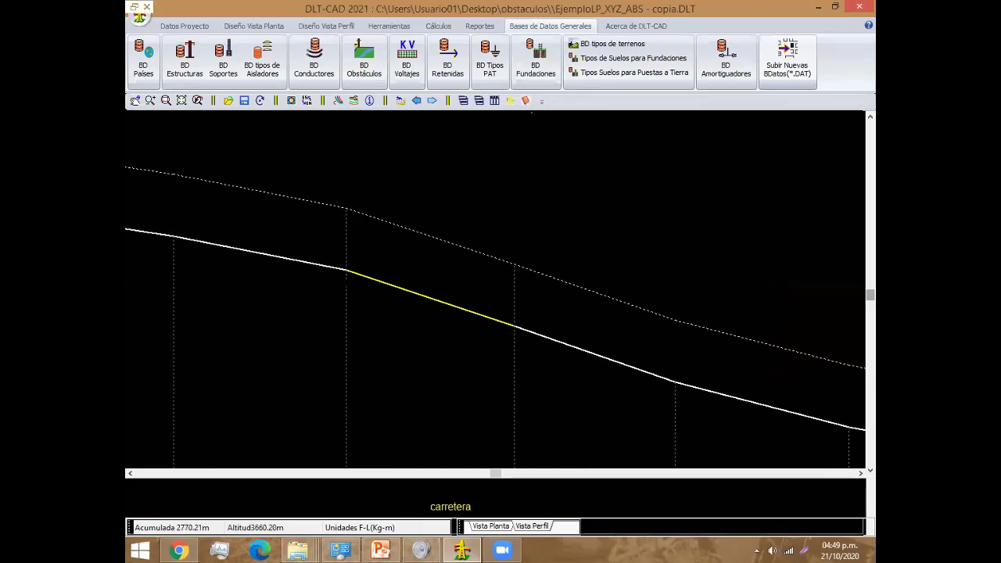
{"action": "double_click", "coordinate": [348, 283]}
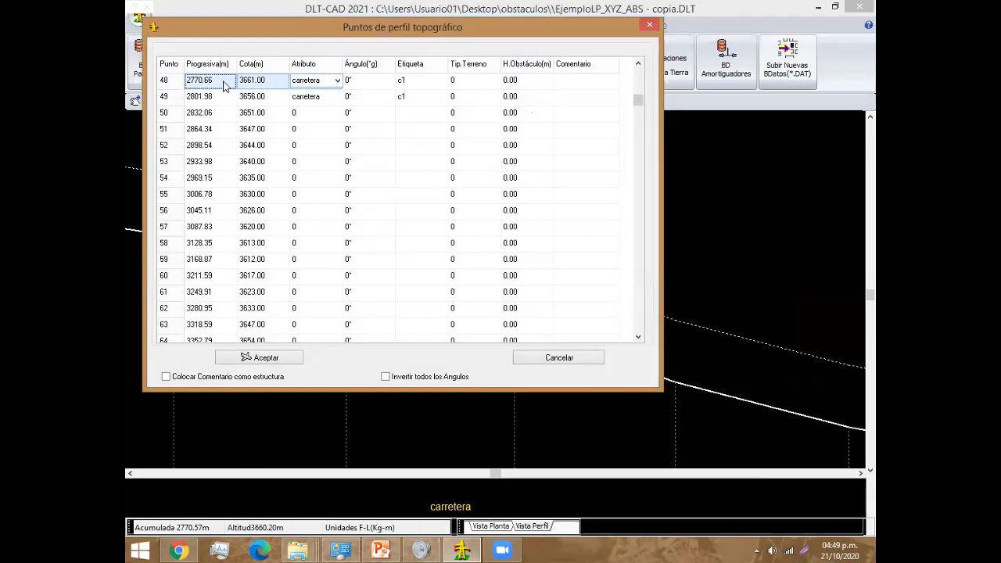
{"action": "left_click_drag", "start_coordinate": [341, 38], "coordinate": [372, 147]}
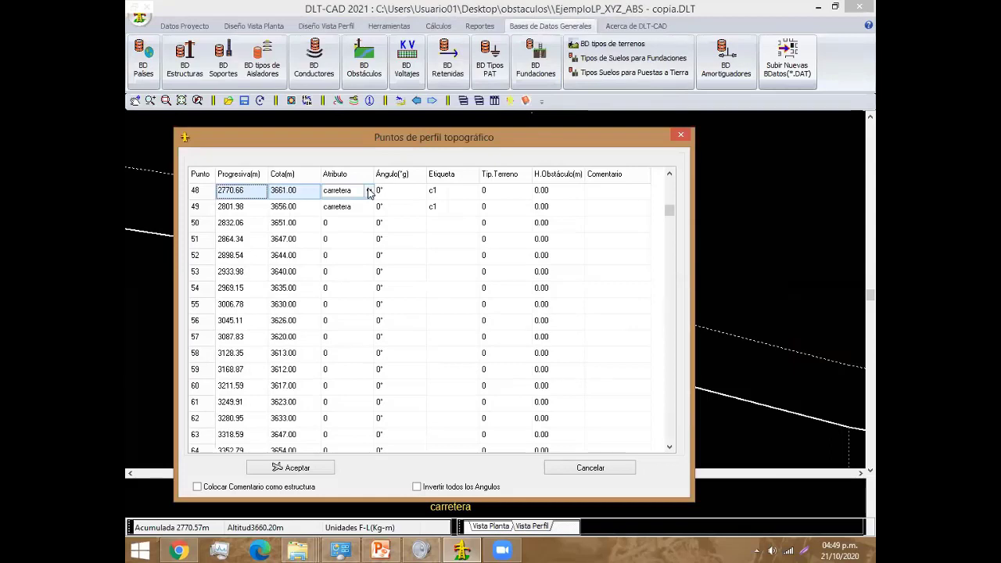
{"action": "left_click", "coordinate": [369, 193]}
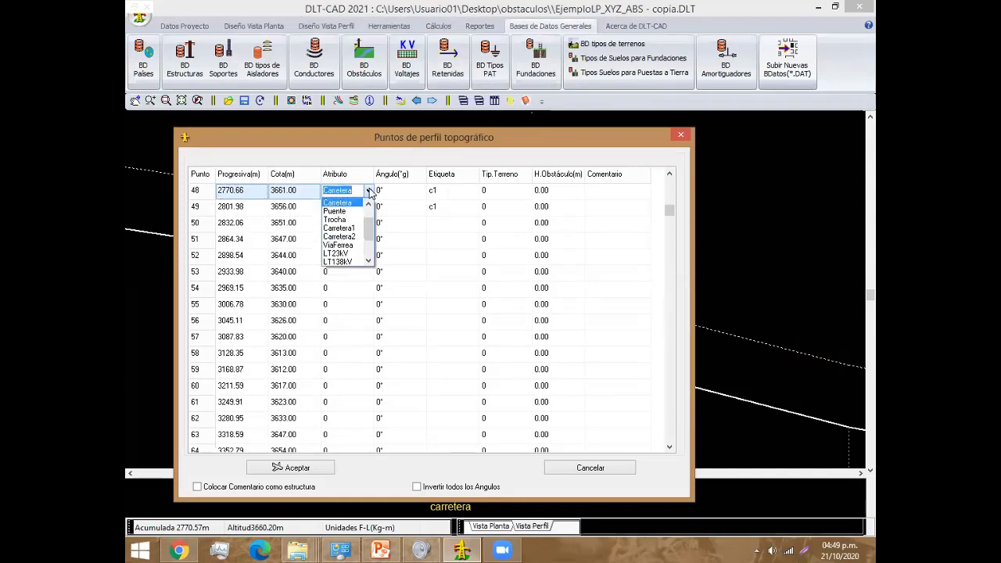
{"action": "left_click", "coordinate": [354, 235]}
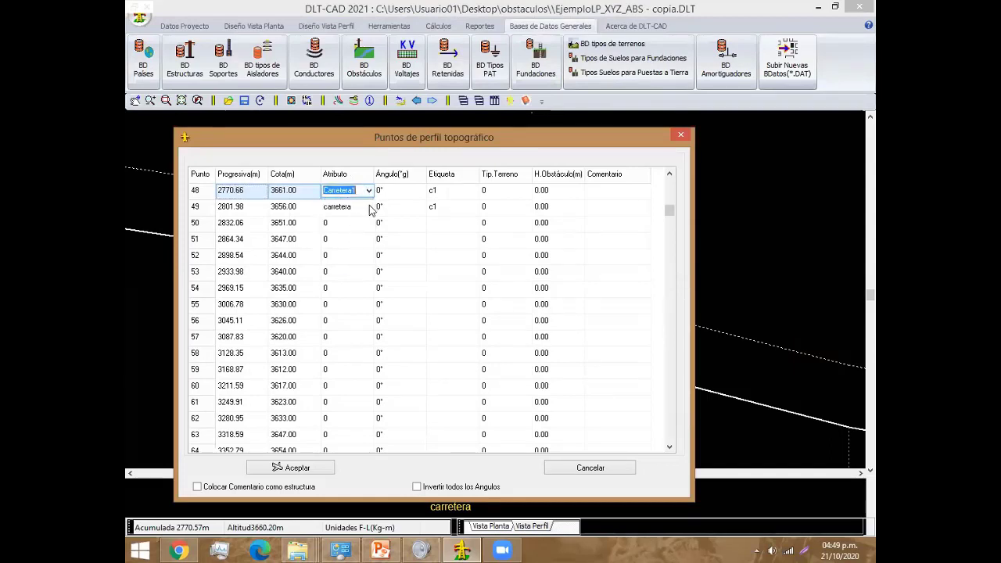
{"action": "left_click", "coordinate": [367, 205]}
{"action": "left_click", "coordinate": [367, 206]}
{"action": "left_click", "coordinate": [343, 244]}
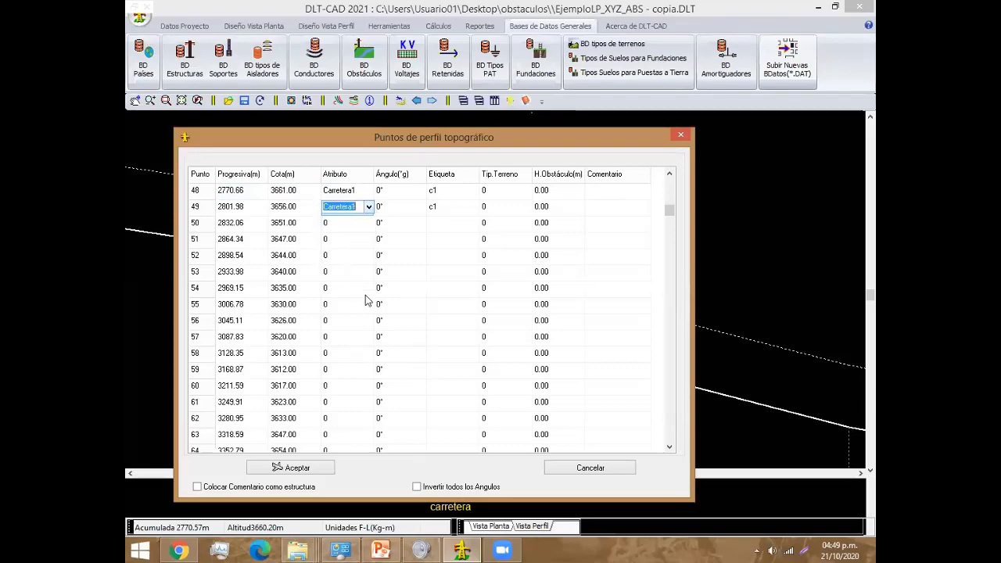
{"action": "left_click", "coordinate": [309, 467]}
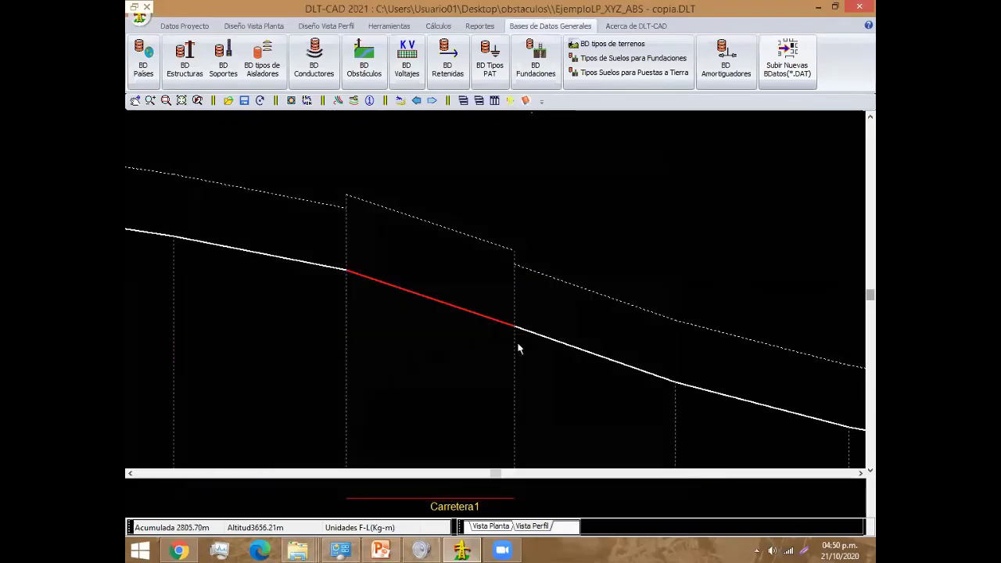
{"action": "scroll", "coordinate": [518, 339], "scroll_direction": "down", "scroll_amount": 1}
{"action": "scroll", "coordinate": [565, 377], "scroll_direction": "up", "scroll_amount": 1}
{"action": "scroll", "coordinate": [555, 371], "scroll_direction": "up", "scroll_amount": 1}
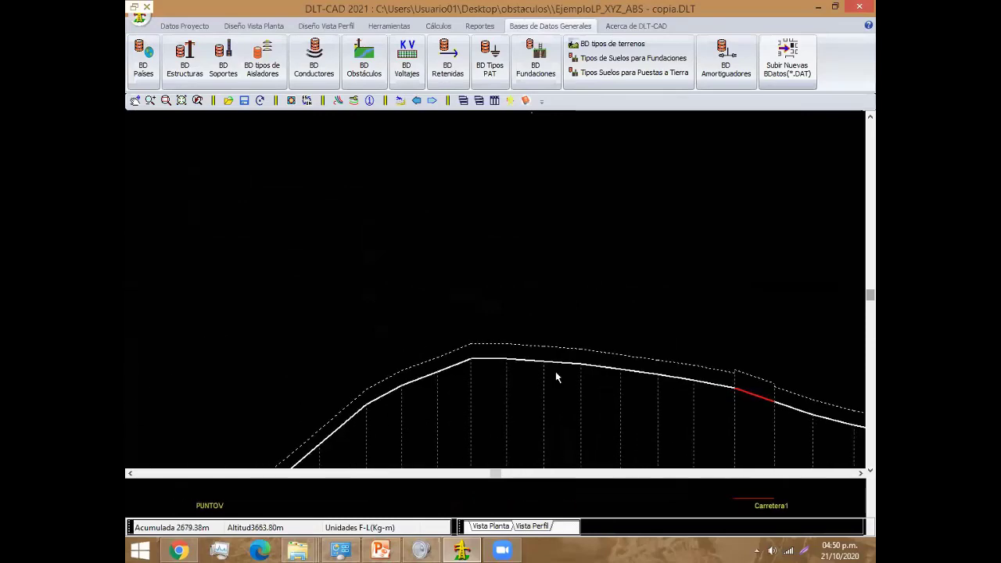
{"action": "scroll", "coordinate": [548, 359], "scroll_direction": "up", "scroll_amount": 1}
{"action": "scroll", "coordinate": [504, 293], "scroll_direction": "up", "scroll_amount": 1}
{"action": "scroll", "coordinate": [552, 196], "scroll_direction": "up", "scroll_amount": 1}
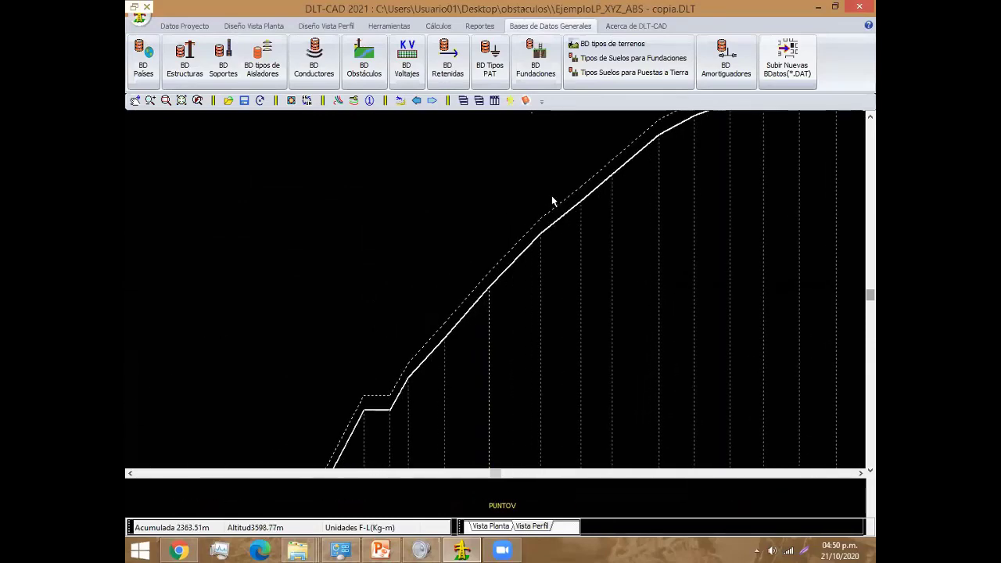
{"action": "scroll", "coordinate": [552, 196], "scroll_direction": "up", "scroll_amount": 2}
{"action": "scroll", "coordinate": [629, 208], "scroll_direction": "up", "scroll_amount": 2}
{"action": "scroll", "coordinate": [609, 321], "scroll_direction": "up", "scroll_amount": 1}
{"action": "scroll", "coordinate": [728, 345], "scroll_direction": "up", "scroll_amount": 1}
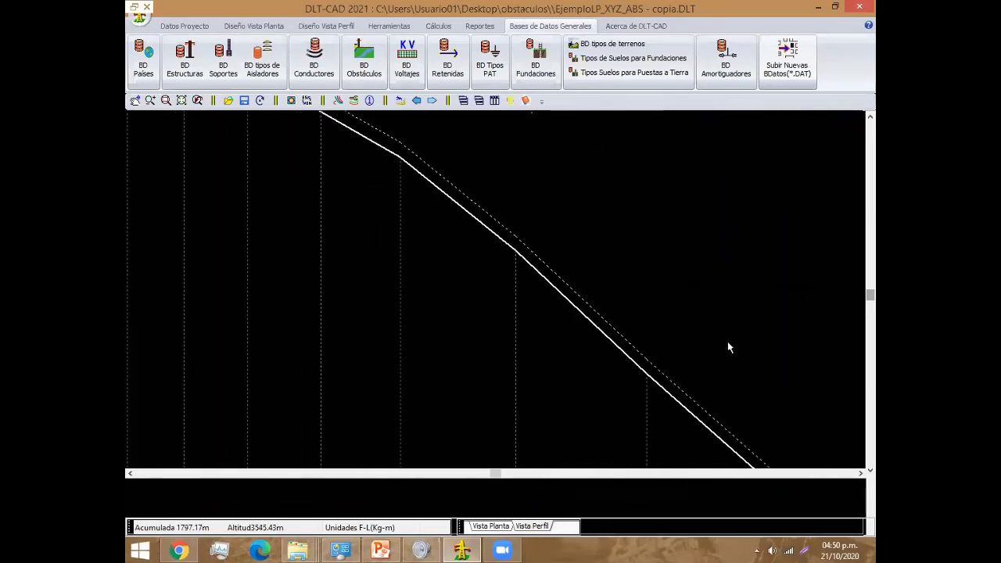
{"action": "scroll", "coordinate": [672, 269], "scroll_direction": "up", "scroll_amount": 1}
{"action": "scroll", "coordinate": [403, 280], "scroll_direction": "up", "scroll_amount": 1}
{"action": "scroll", "coordinate": [403, 280], "scroll_direction": "up", "scroll_amount": 1}
{"action": "scroll", "coordinate": [482, 275], "scroll_direction": "up", "scroll_amount": 1}
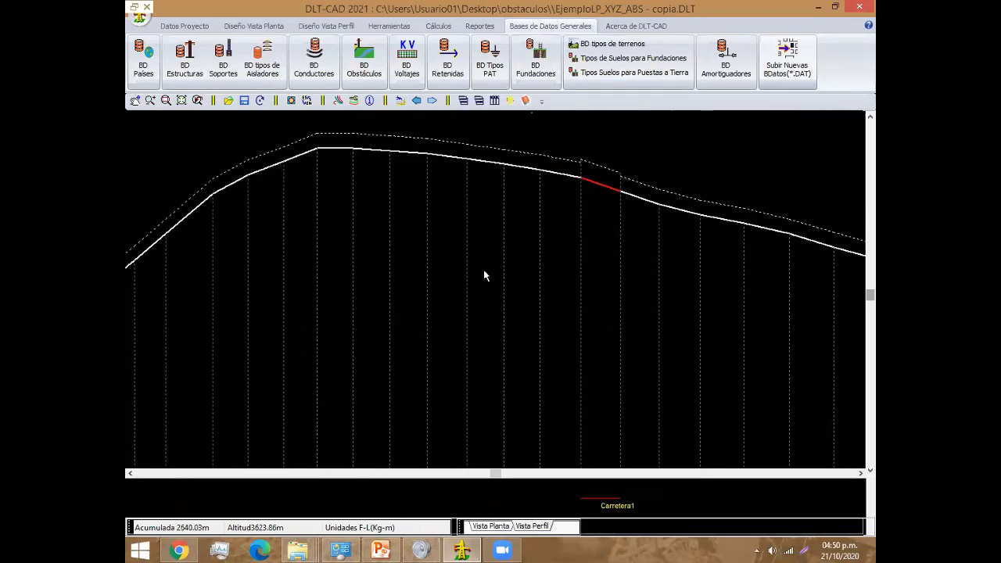
{"action": "scroll", "coordinate": [652, 286], "scroll_direction": "up", "scroll_amount": 1}
{"action": "scroll", "coordinate": [652, 287], "scroll_direction": "up", "scroll_amount": 1}
{"action": "scroll", "coordinate": [458, 336], "scroll_direction": "up", "scroll_amount": 1}
{"action": "scroll", "coordinate": [725, 233], "scroll_direction": "up", "scroll_amount": 1}
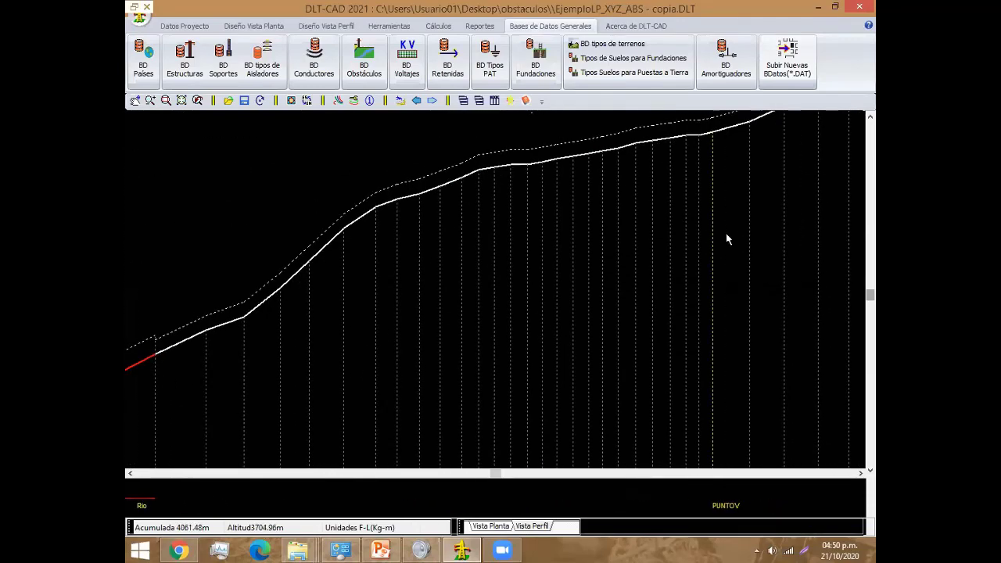
{"action": "scroll", "coordinate": [726, 233], "scroll_direction": "up", "scroll_amount": 2}
{"action": "scroll", "coordinate": [593, 251], "scroll_direction": "up", "scroll_amount": 2}
{"action": "scroll", "coordinate": [592, 251], "scroll_direction": "up", "scroll_amount": 1}
{"action": "scroll", "coordinate": [649, 227], "scroll_direction": "up", "scroll_amount": 2}
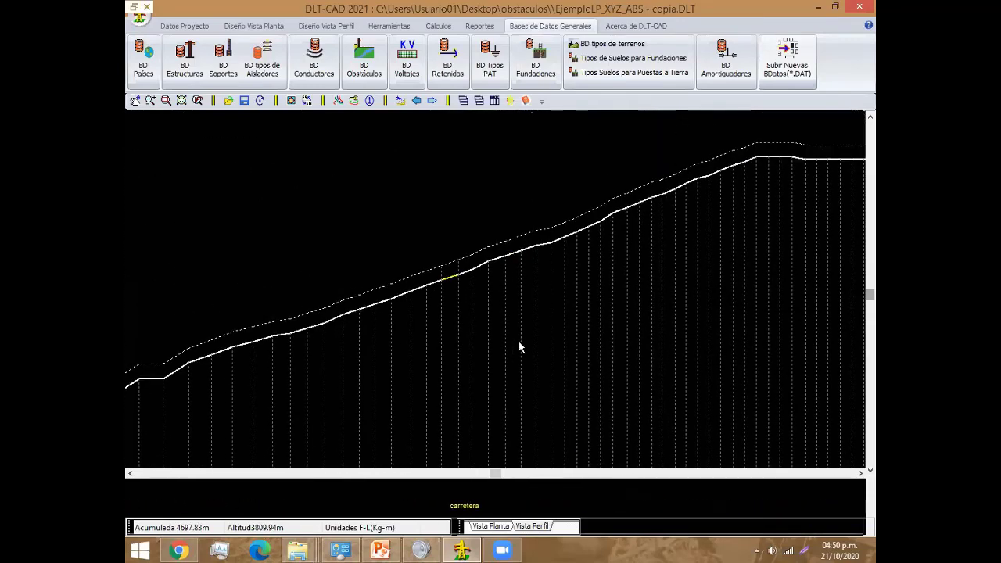
{"action": "scroll", "coordinate": [518, 341], "scroll_direction": "up", "scroll_amount": 1}
{"action": "scroll", "coordinate": [462, 420], "scroll_direction": "up", "scroll_amount": 1}
{"action": "scroll", "coordinate": [463, 422], "scroll_direction": "up", "scroll_amount": 1}
{"action": "scroll", "coordinate": [331, 420], "scroll_direction": "up", "scroll_amount": 1}
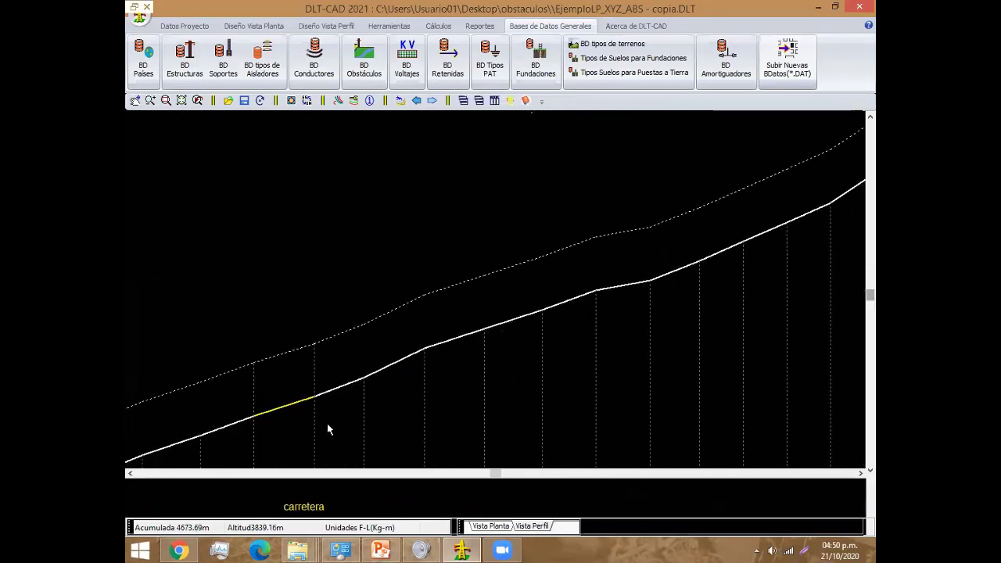
{"action": "scroll", "coordinate": [327, 423], "scroll_direction": "up", "scroll_amount": 1}
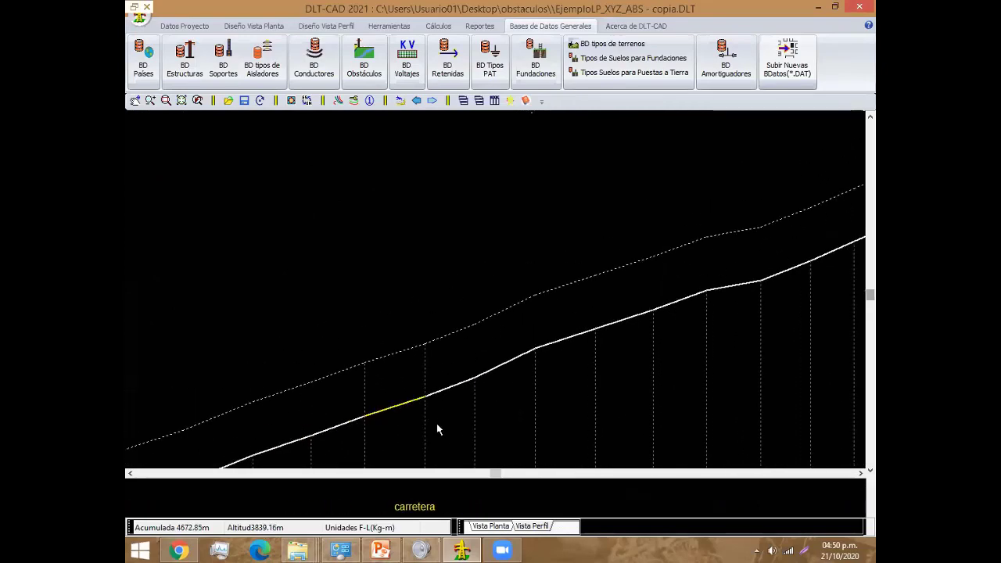
{"action": "double_click", "coordinate": [364, 421]}
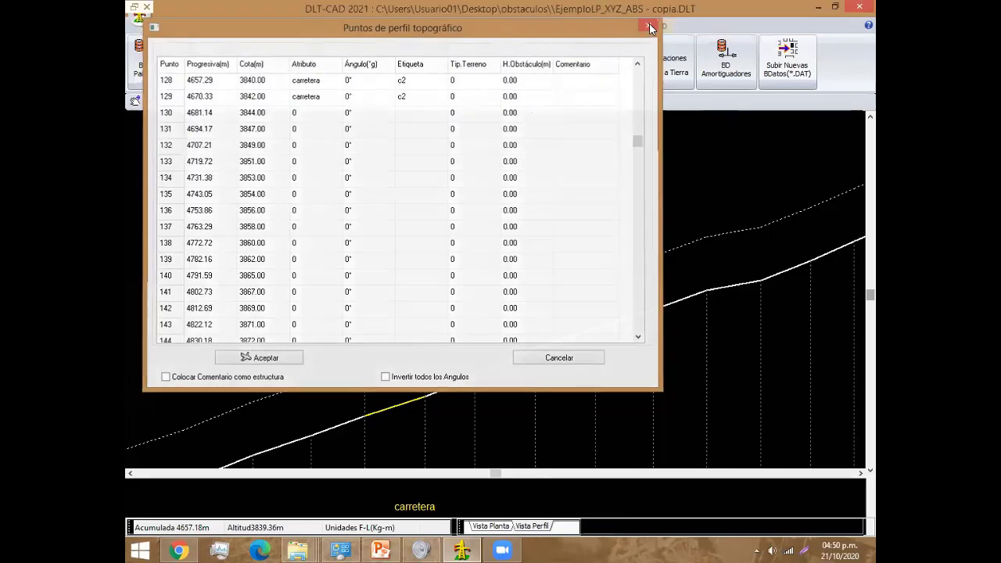
{"action": "left_click", "coordinate": [649, 28]}
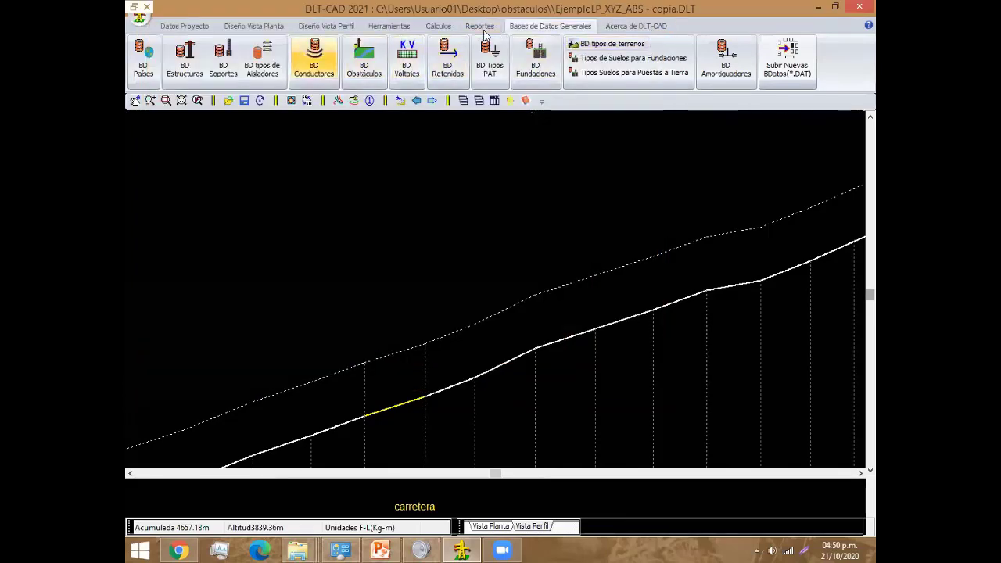
Step: Add obstacle 17 to BD Obstáculos with code carretera and description carretera 2
{"action": "left_click", "coordinate": [364, 59]}
{"action": "left_click", "coordinate": [226, 269]}
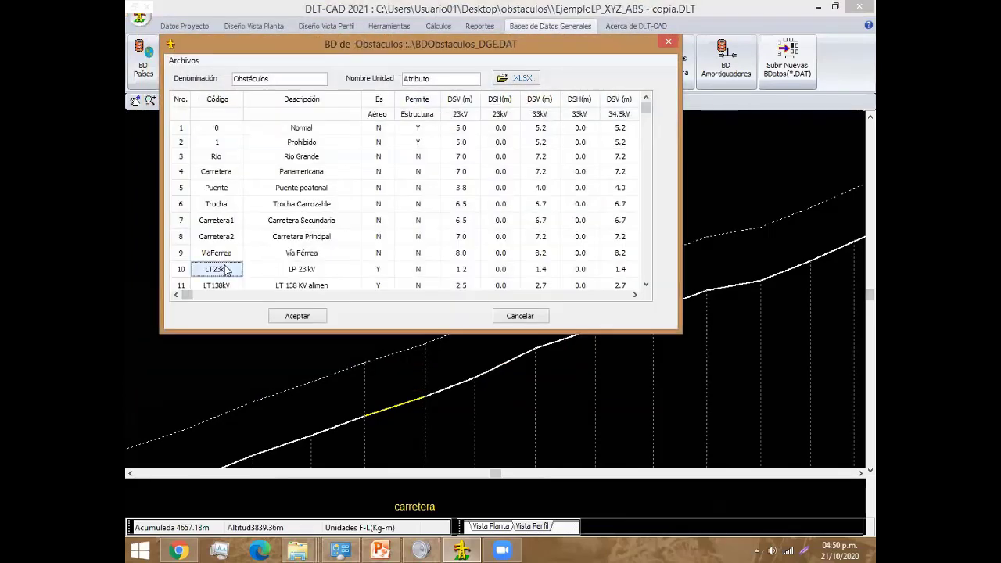
{"action": "scroll", "coordinate": [226, 269], "scroll_direction": "down", "scroll_amount": 3}
{"action": "left_click", "coordinate": [227, 260]}
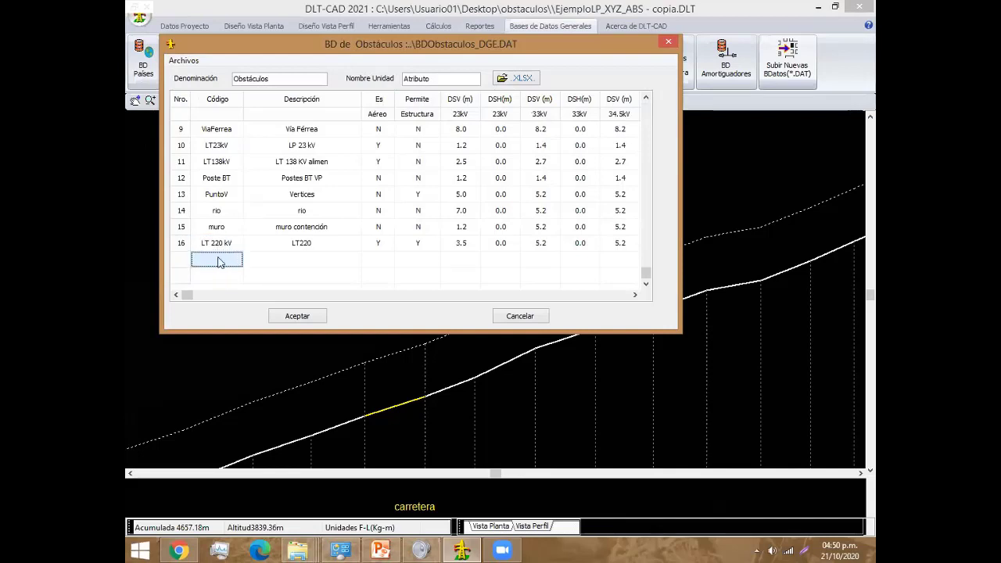
{"action": "right_click", "coordinate": [218, 262]}
{"action": "left_click", "coordinate": [238, 266]}
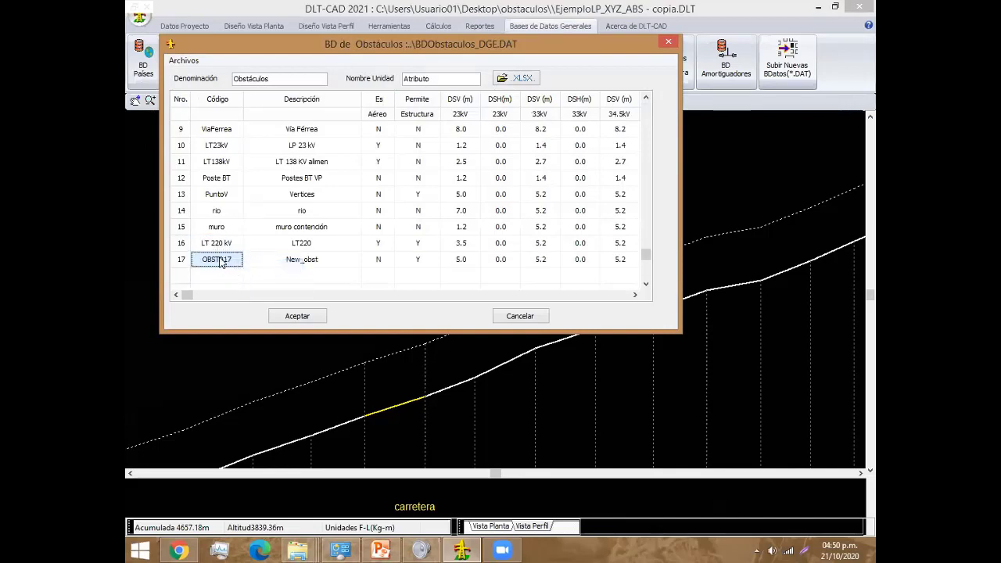
{"action": "double_click", "coordinate": [220, 262]}
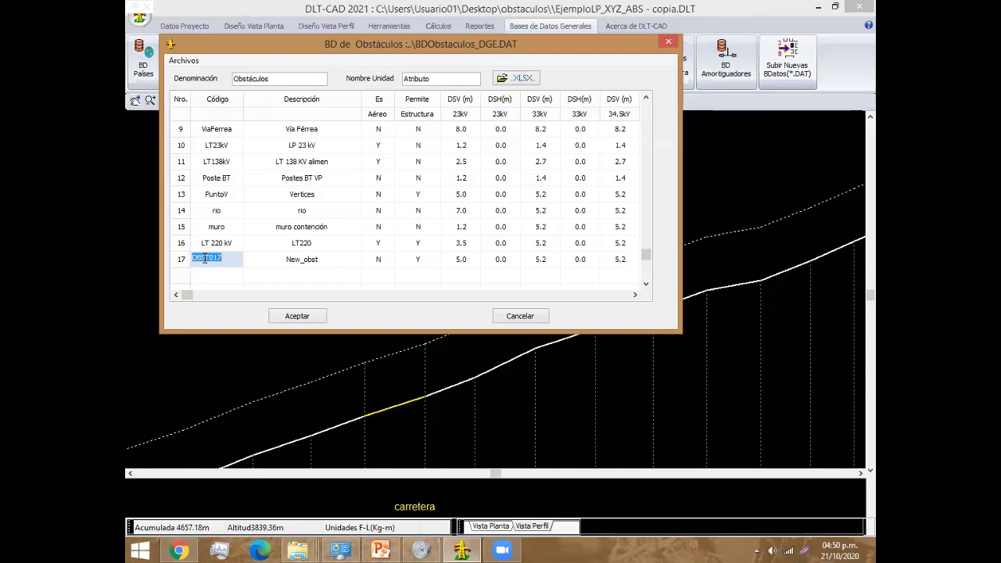
{"action": "type", "text": "carretera"}
{"action": "left_click", "coordinate": [285, 262]}
{"action": "left_click", "coordinate": [286, 260]}
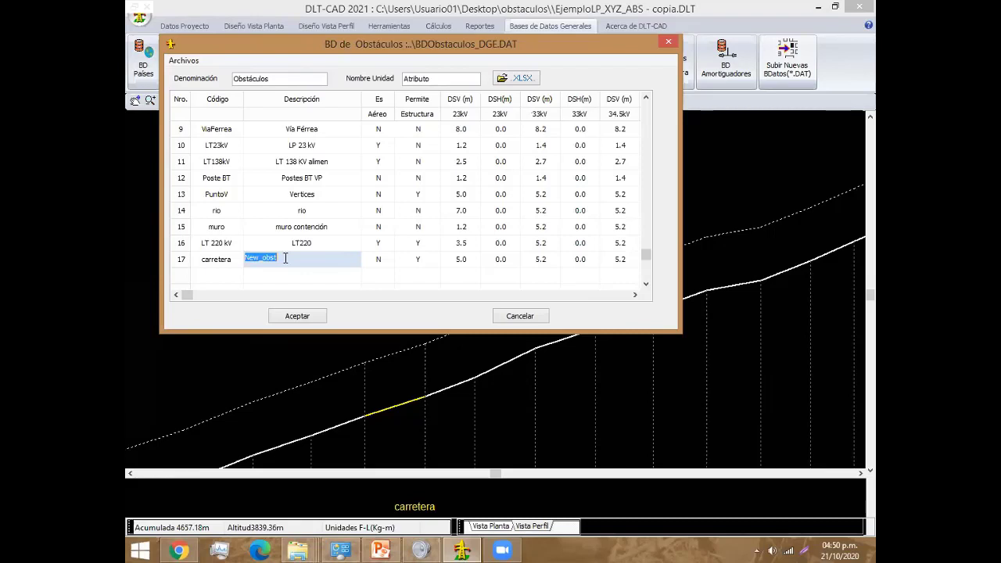
{"action": "type", "text": "carretera 2"}
{"action": "left_click", "coordinate": [383, 259]}
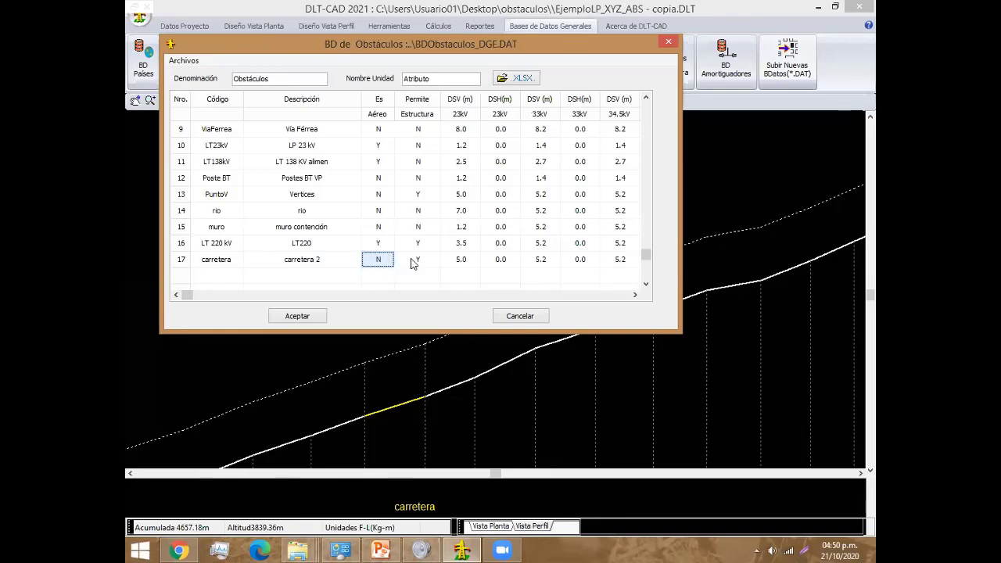
Step: Set obstacle 17's Permite value to N so structures are forbidden
{"action": "left_click", "coordinate": [417, 261]}
{"action": "left_click", "coordinate": [427, 259]}
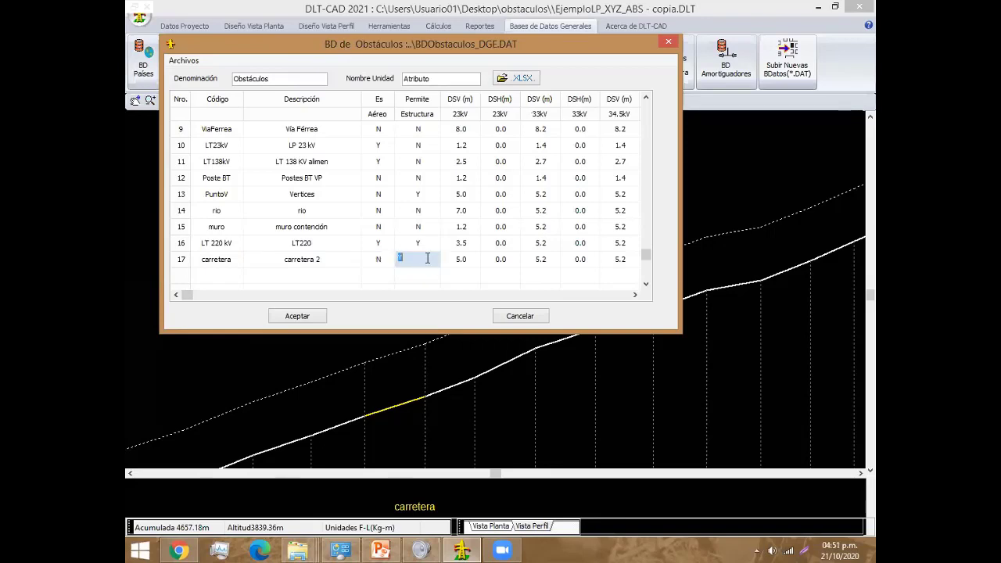
{"action": "type", "text": "N"}
{"action": "key", "text": "Return"}
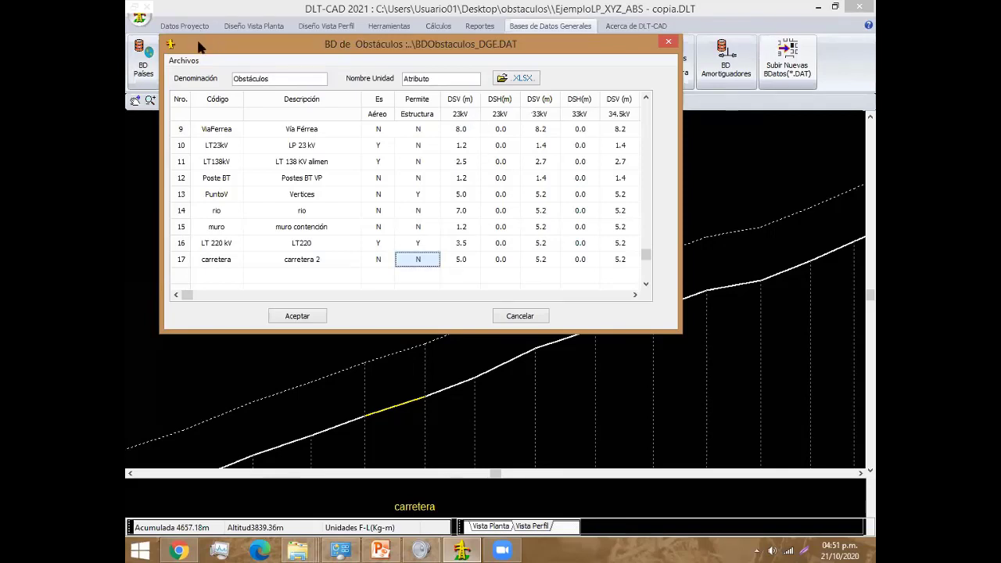
{"action": "left_click_drag", "start_coordinate": [200, 49], "coordinate": [186, 115]}
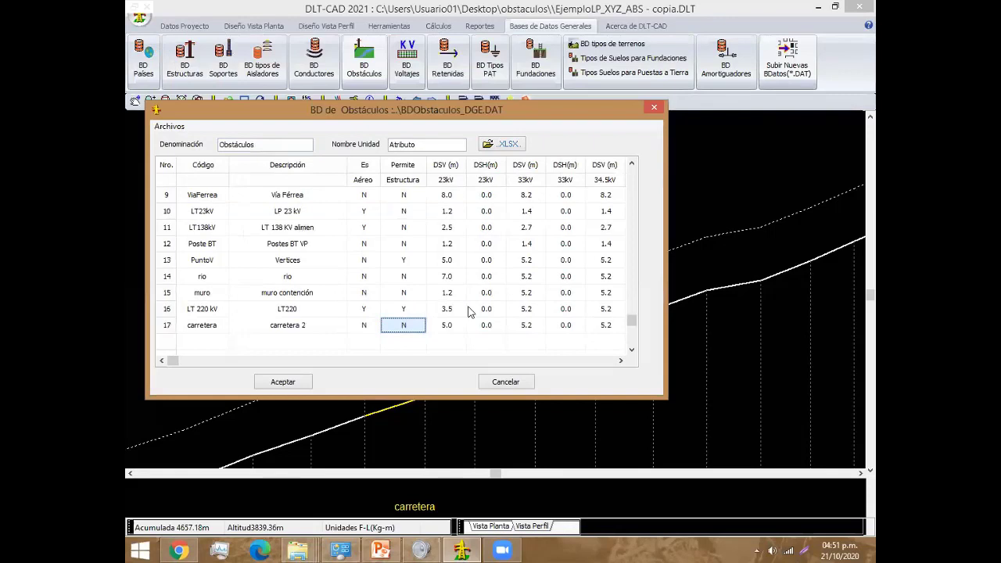
{"action": "key", "text": "Up"}
{"action": "key", "text": "Up"}
{"action": "key", "text": "Up"}
{"action": "key", "text": "Up"}
{"action": "key", "text": "Up"}
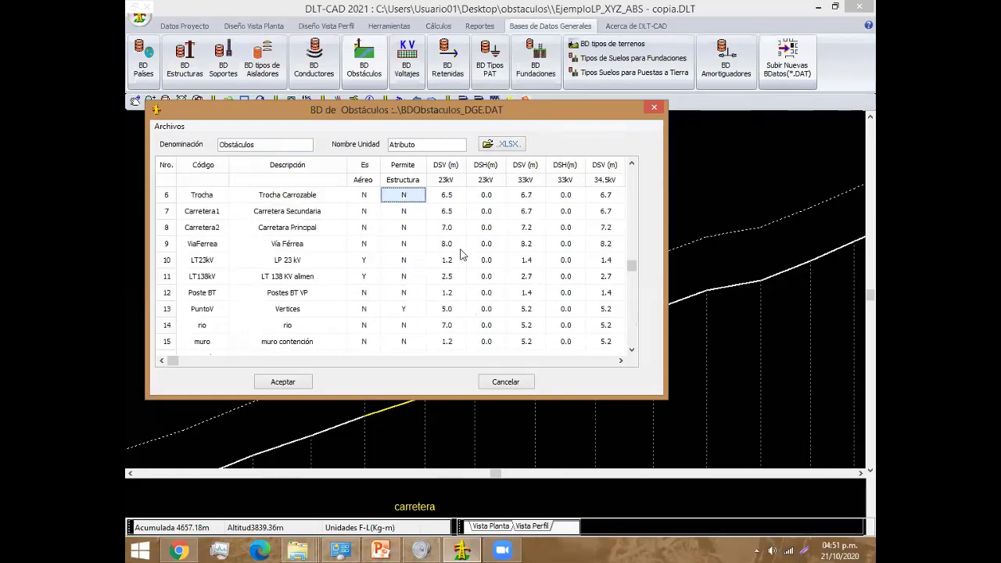
{"action": "key", "text": "Up"}
{"action": "key", "text": "Up"}
{"action": "key", "text": "Down"}
{"action": "key", "text": "Down"}
{"action": "key", "text": "Down"}
{"action": "key", "text": "Down"}
{"action": "key", "text": "Down"}
{"action": "key", "text": "Down"}
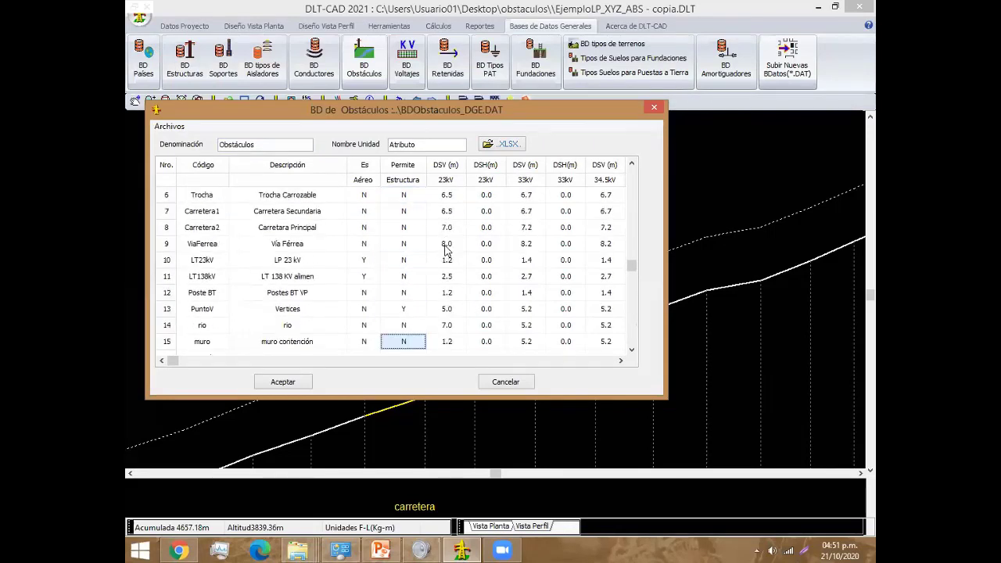
{"action": "key", "text": "Down"}
{"action": "key", "text": "Down"}
{"action": "key", "text": "Down"}
Step: Give obstacle 17 vertical clearances of 7 (23 kV) and 7.2 (33 kV), then save
{"action": "double_click", "coordinate": [446, 308]}
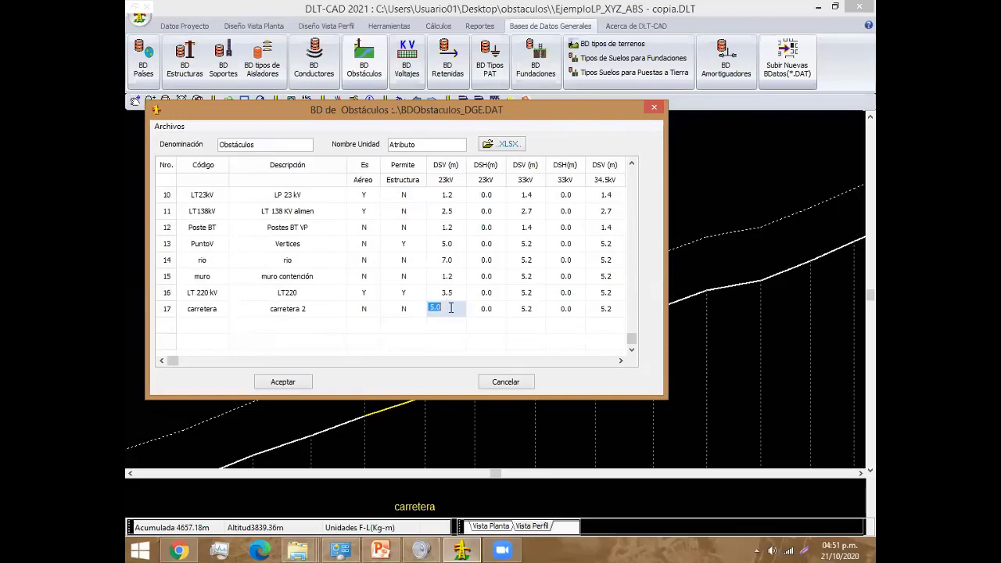
{"action": "type", "text": "7"}
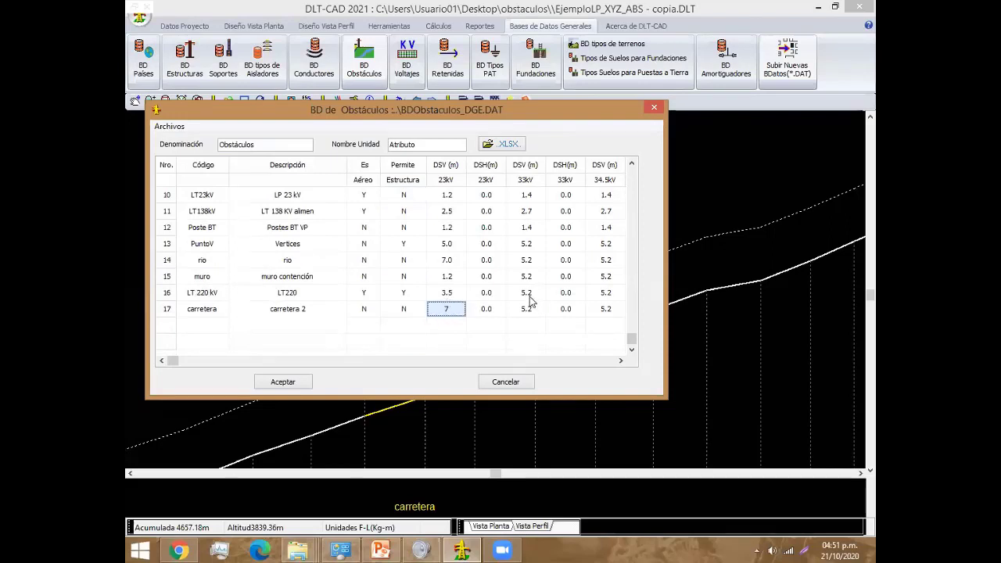
{"action": "left_click", "coordinate": [527, 310]}
{"action": "left_click", "coordinate": [526, 309]}
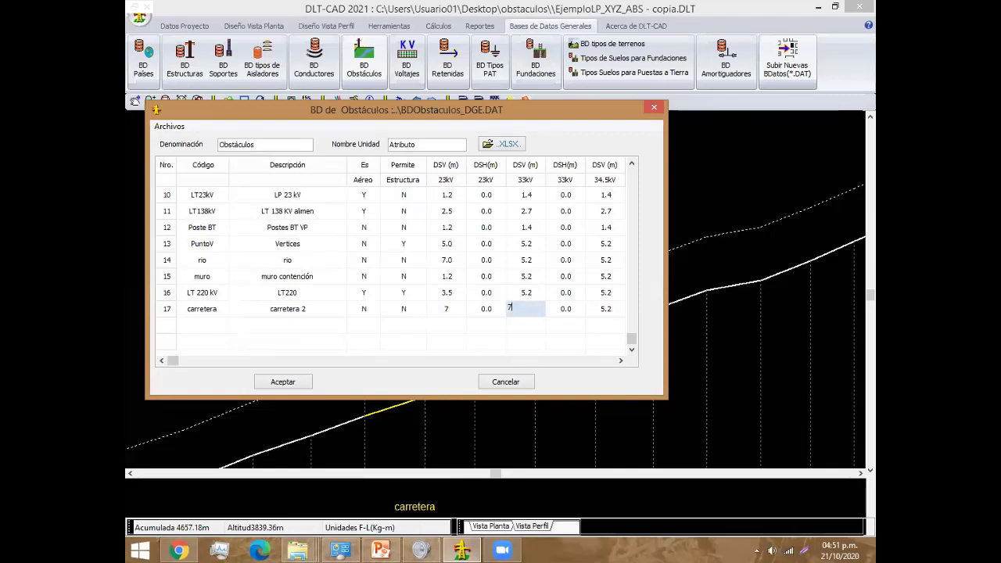
{"action": "type", "text": "7.2"}
{"action": "key", "text": "Return"}
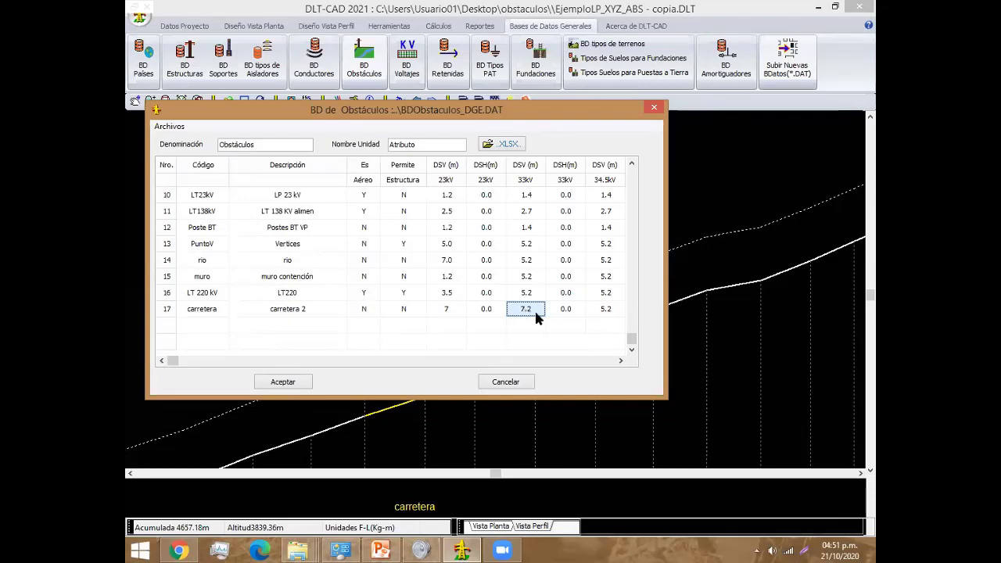
{"action": "left_click", "coordinate": [281, 383]}
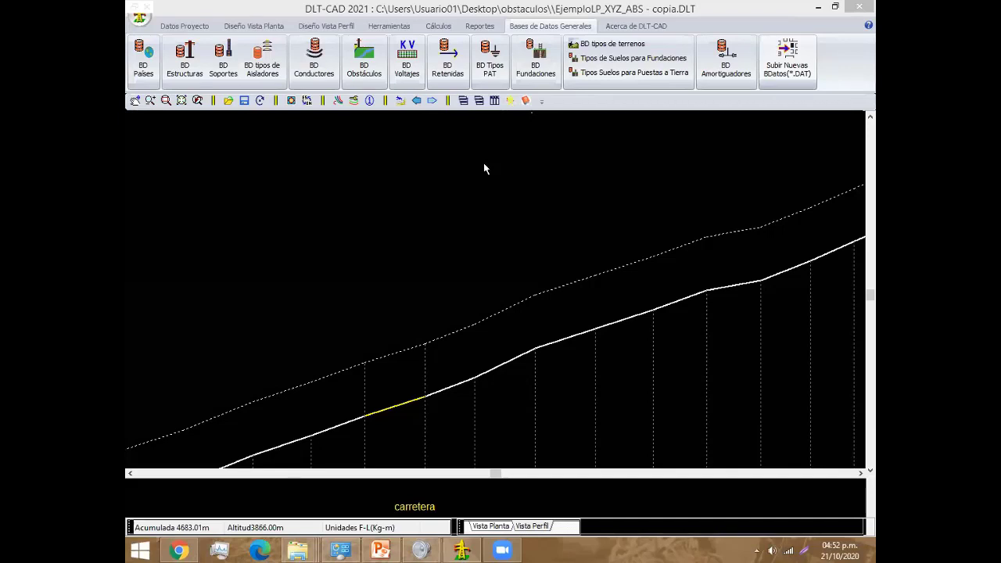
{"action": "left_click", "coordinate": [364, 59]}
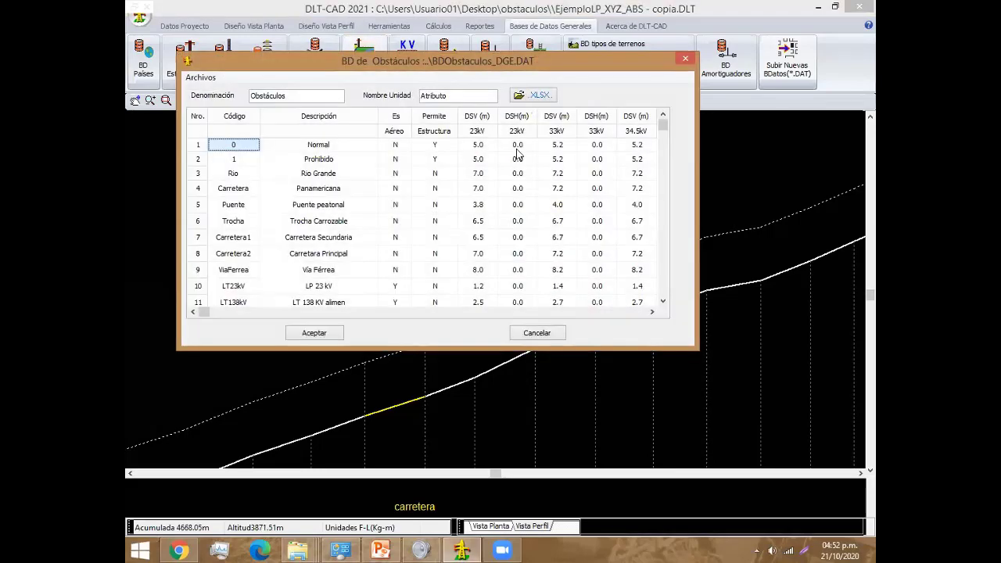
{"action": "left_click", "coordinate": [517, 147]}
{"action": "left_click", "coordinate": [515, 161]}
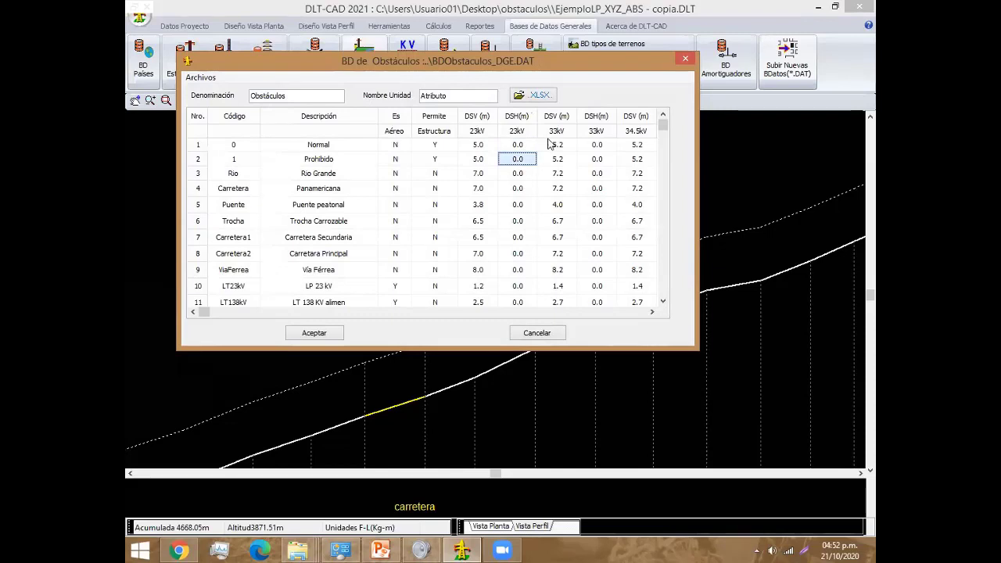
{"action": "left_click_drag", "start_coordinate": [535, 116], "coordinate": [518, 115]}
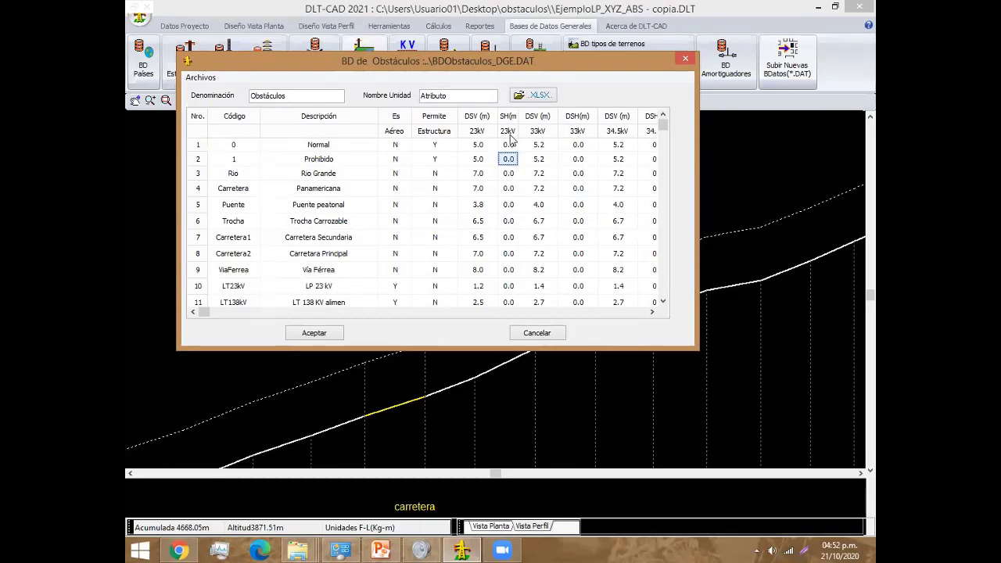
{"action": "key", "text": "Down"}
{"action": "key", "text": "Down"}
{"action": "key", "text": "Down"}
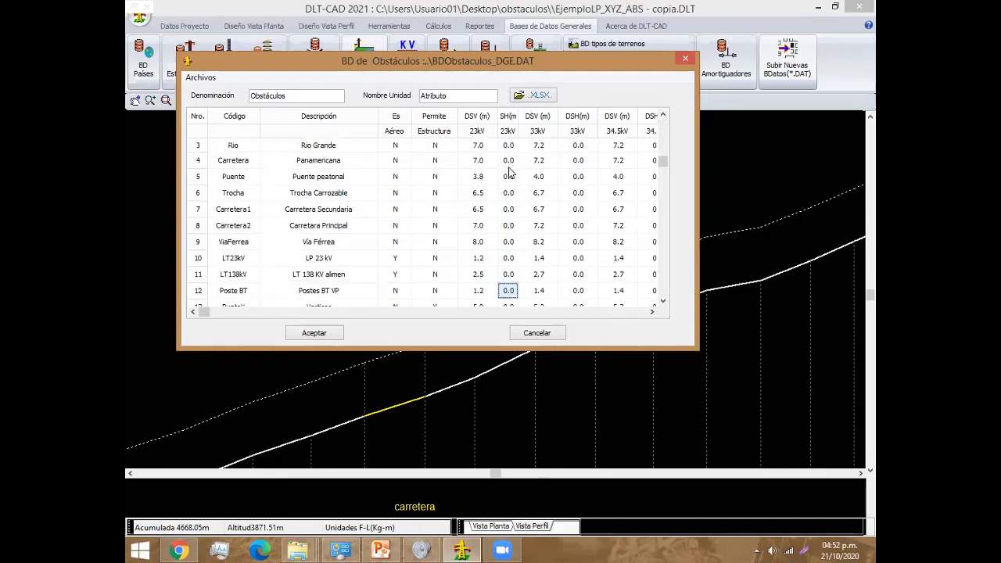
{"action": "key", "text": "Down"}
{"action": "key", "text": "Down"}
{"action": "key", "text": "Down"}
{"action": "key", "text": "Down"}
{"action": "key", "text": "Down"}
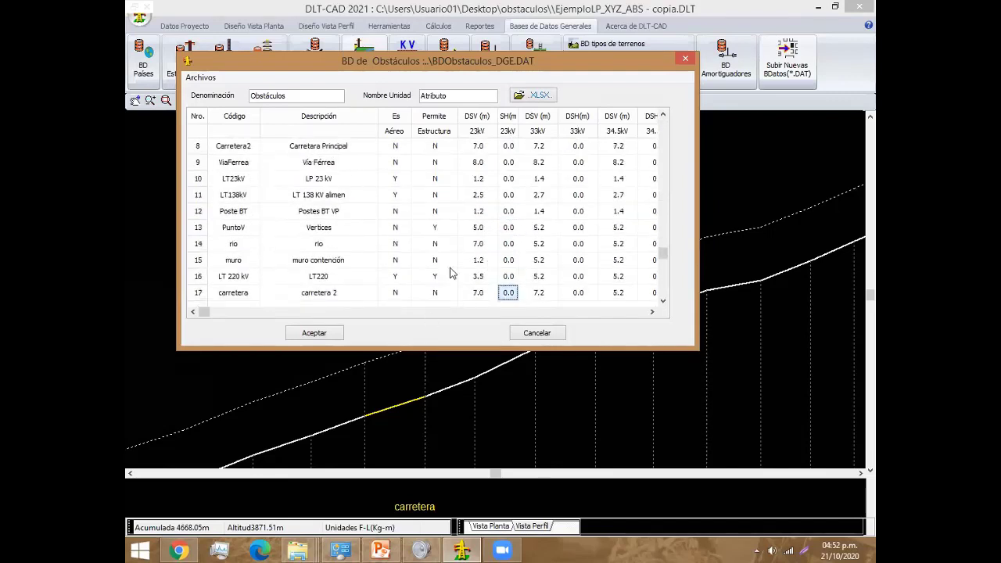
{"action": "left_click", "coordinate": [332, 338]}
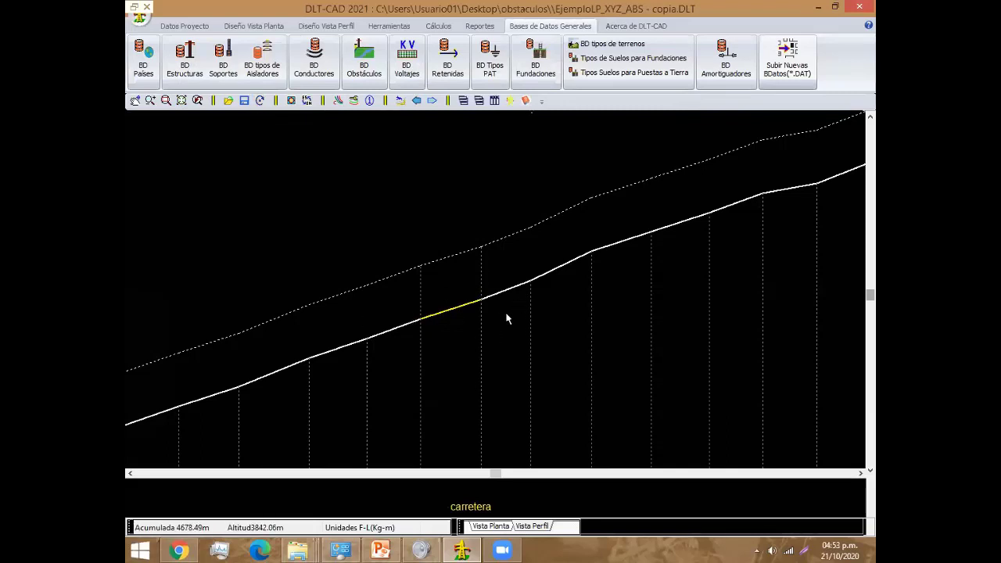
{"action": "middle_click_drag", "start_coordinate": [507, 318], "coordinate": [493, 357]}
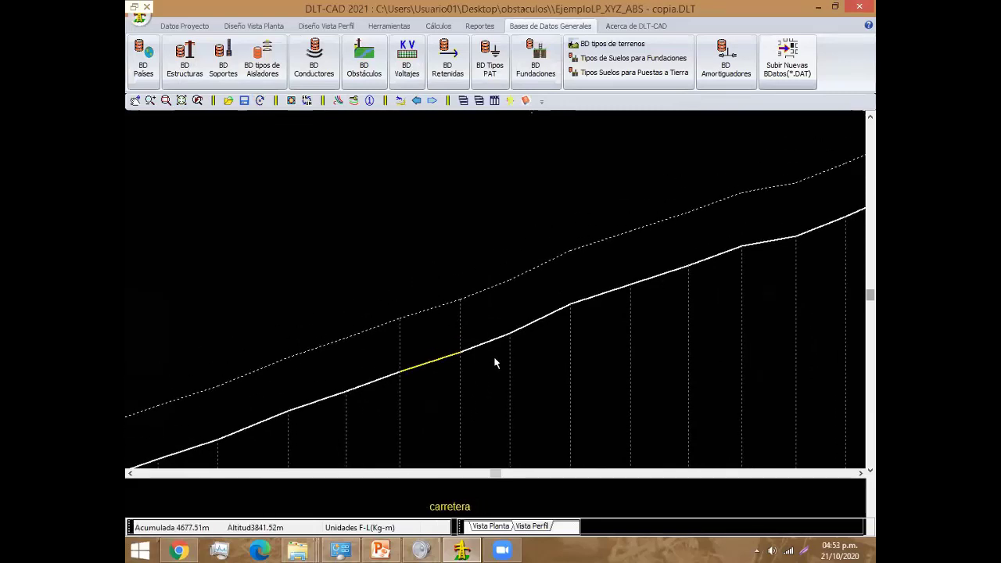
Step: Open the Obstáculos table under Datos Proyecto and select the empty row below LT 220 kV
{"action": "left_click", "coordinate": [186, 26]}
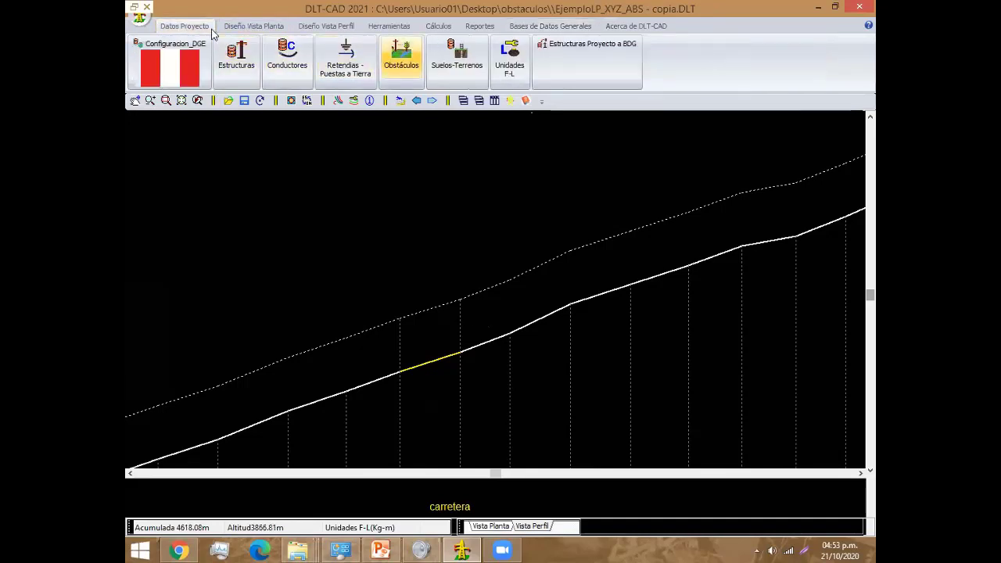
{"action": "left_click", "coordinate": [400, 54]}
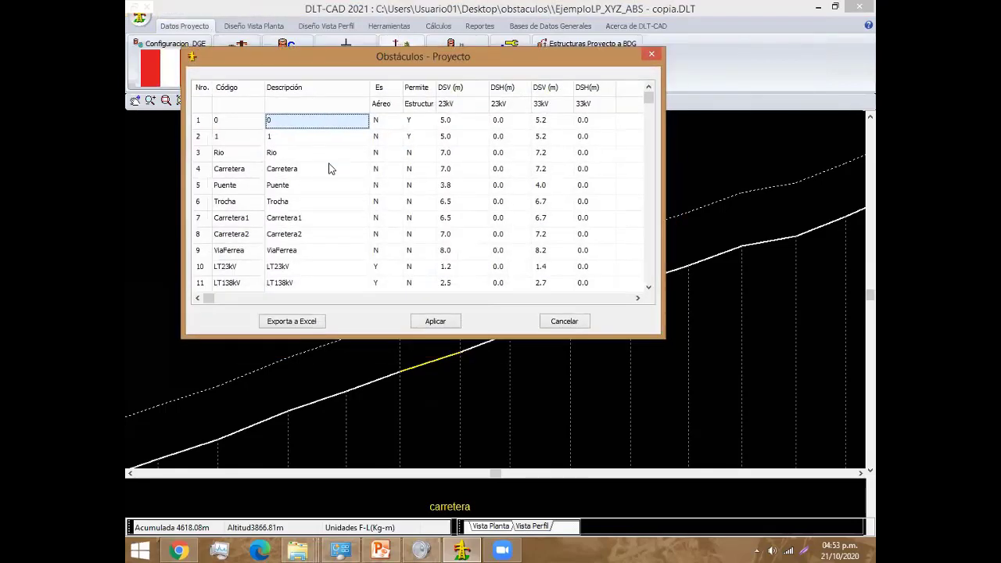
{"action": "key", "text": "Down"}
{"action": "key", "text": "Down"}
{"action": "key", "text": "Down"}
{"action": "key", "text": "Down"}
{"action": "key", "text": "Down"}
{"action": "key", "text": "Down"}
{"action": "key", "text": "Down"}
{"action": "key", "text": "Down"}
{"action": "key", "text": "Down"}
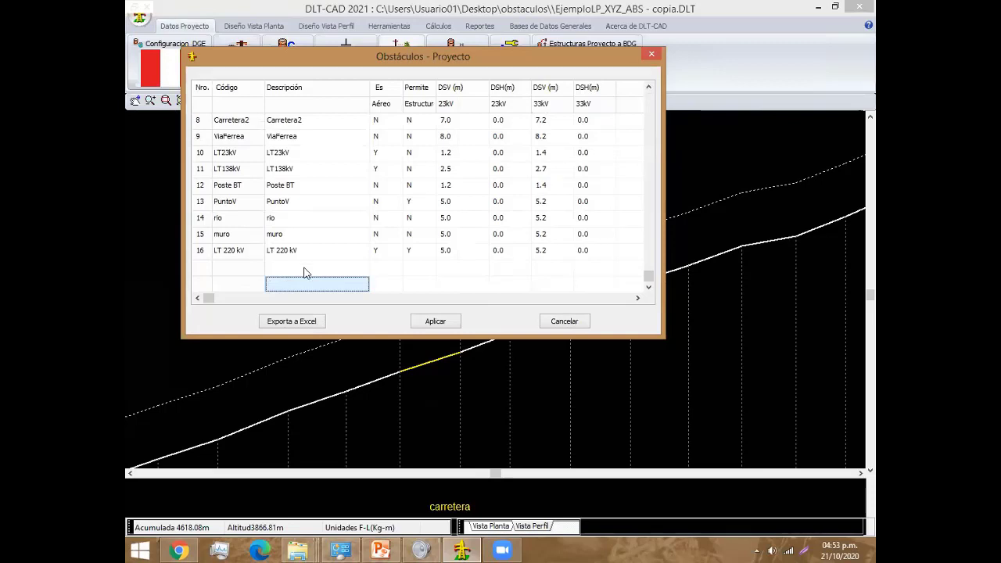
{"action": "left_click", "coordinate": [306, 272]}
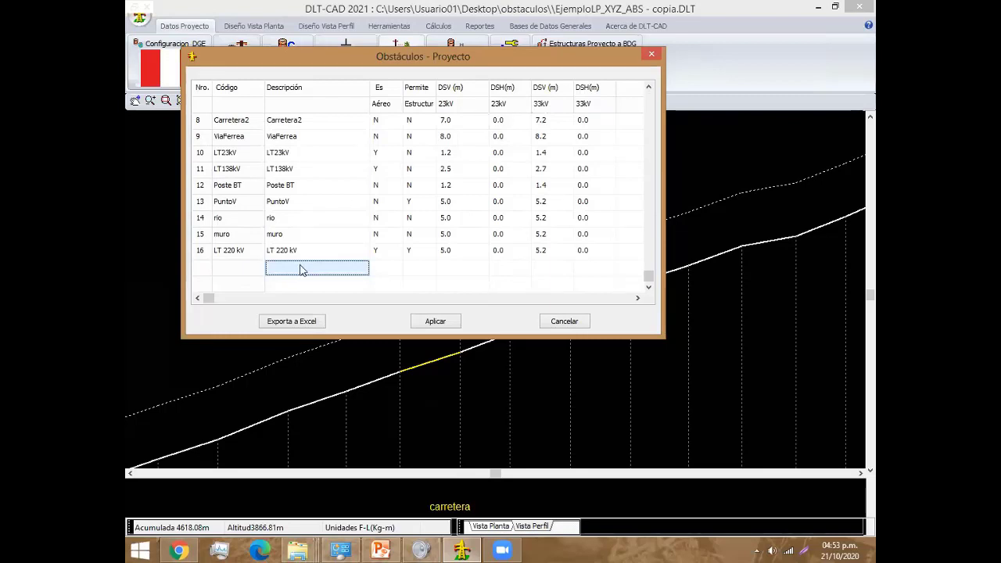
Step: Load carretera into the project obstacle list through Carga Armados al Proyecto, then apply the table
{"action": "right_click", "coordinate": [302, 268]}
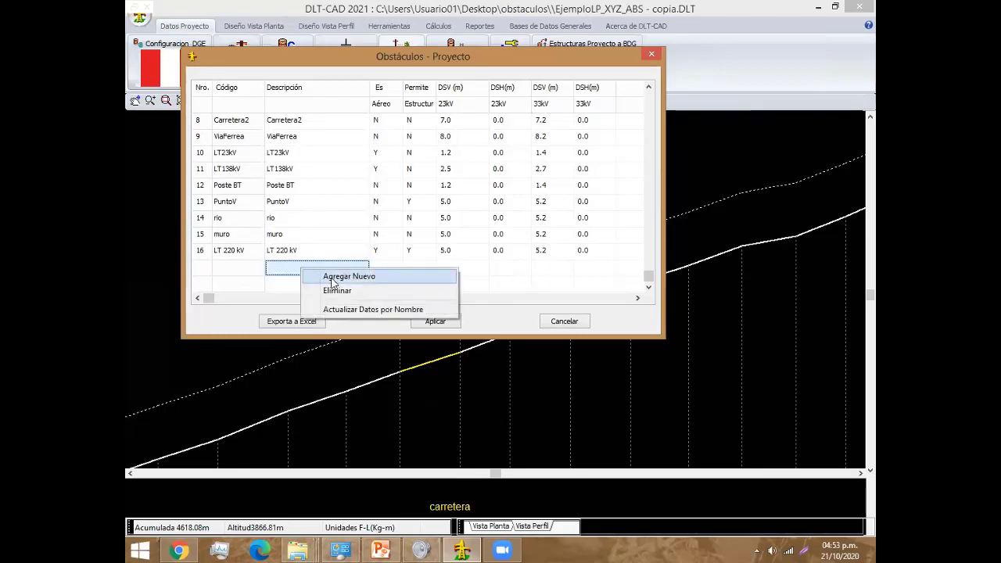
{"action": "left_click", "coordinate": [329, 279]}
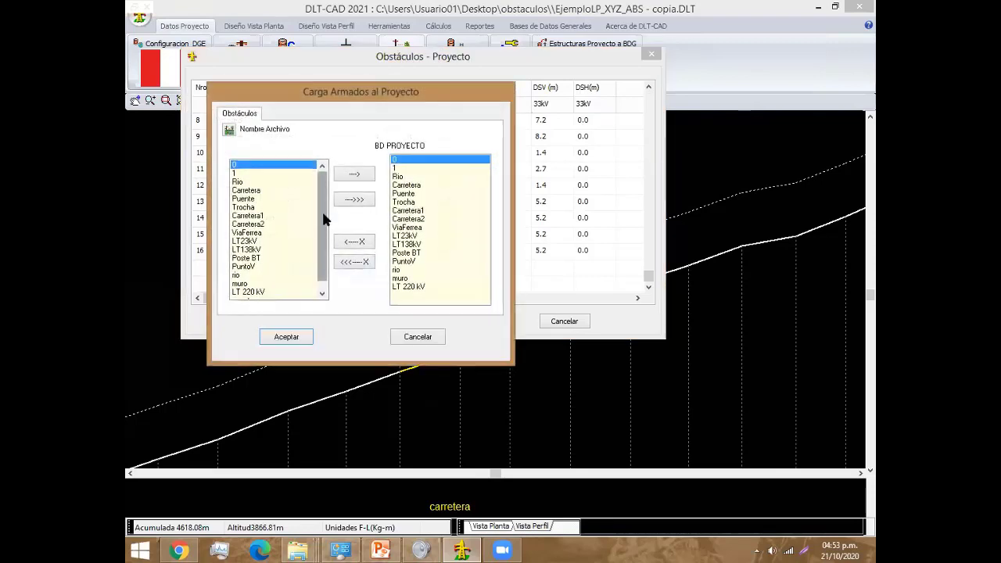
{"action": "left_click_drag", "start_coordinate": [329, 233], "coordinate": [328, 263]}
{"action": "left_click", "coordinate": [247, 292]}
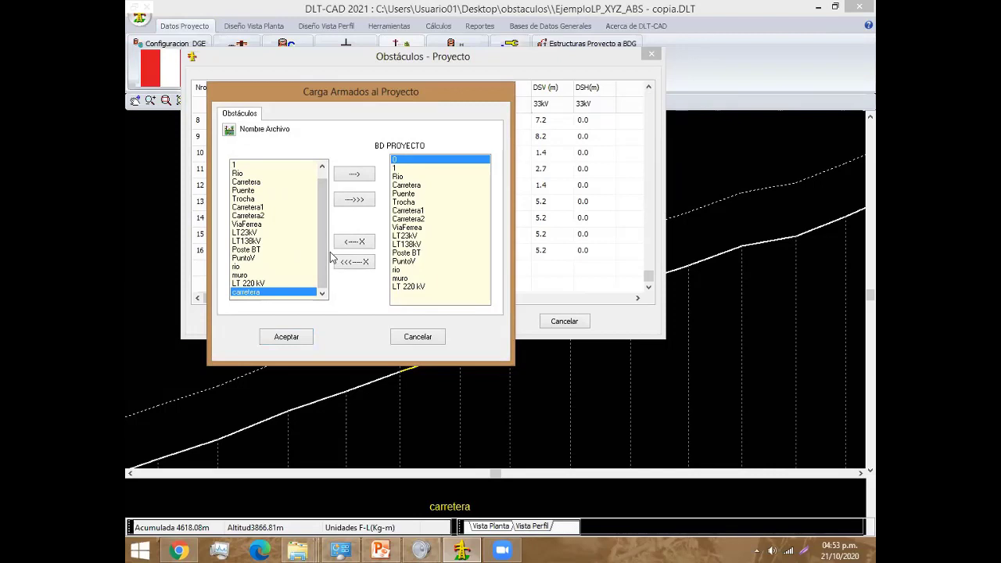
{"action": "left_click", "coordinate": [357, 179]}
{"action": "left_click", "coordinate": [294, 341]}
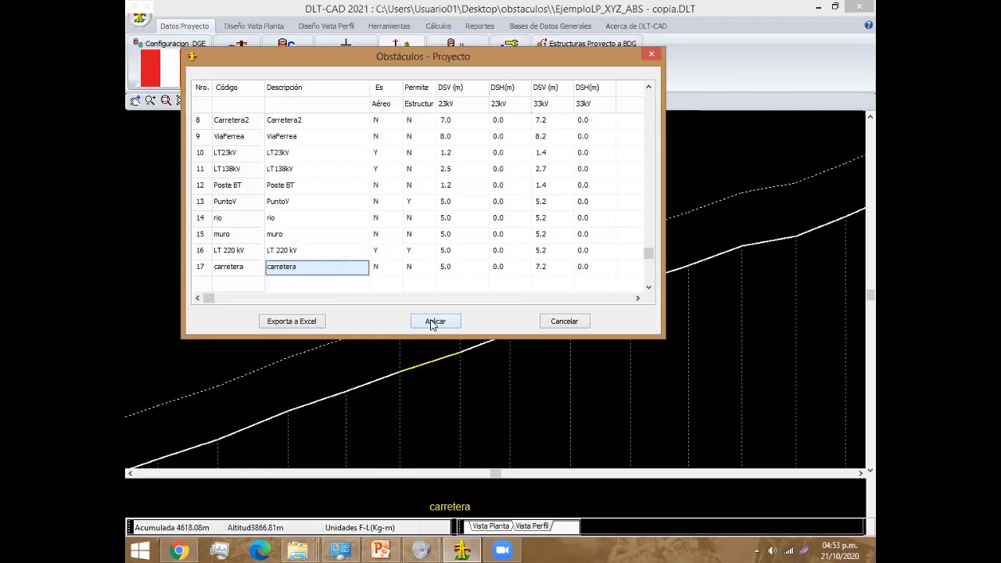
{"action": "left_click", "coordinate": [433, 324]}
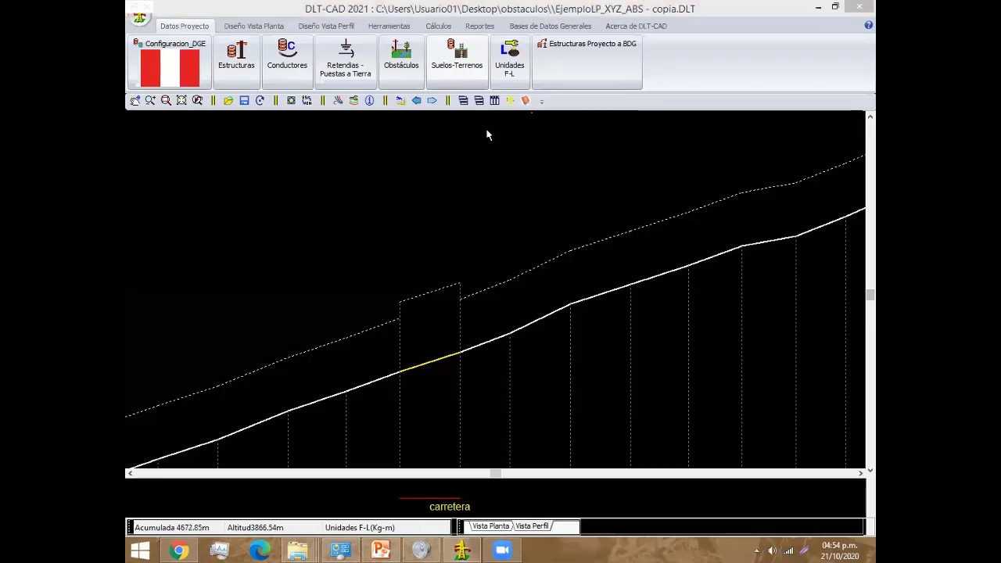
Step: Open the general BD Obstáculos, step through the DSH 23kV column, and try the .XLSX import
{"action": "left_click", "coordinate": [435, 28]}
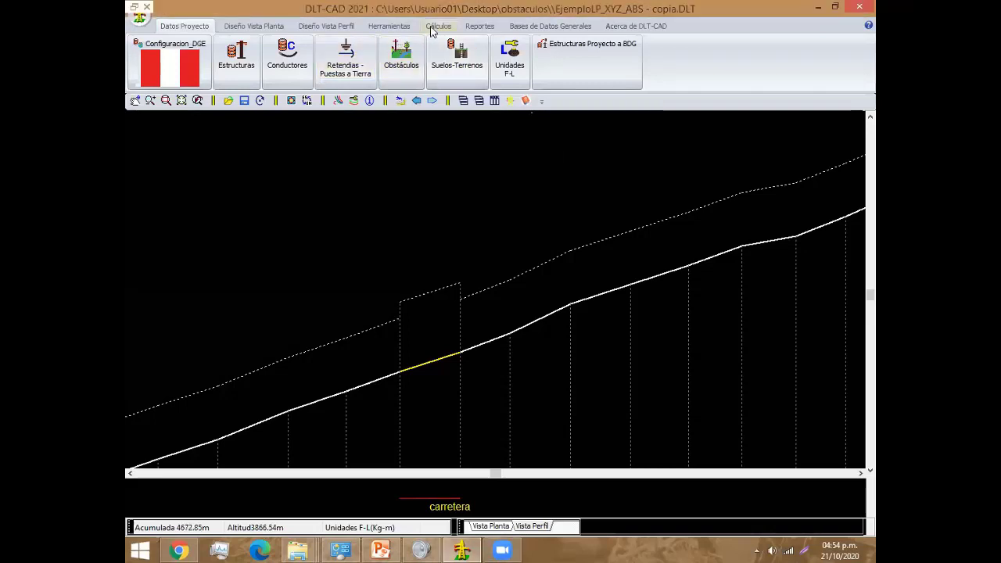
{"action": "left_click", "coordinate": [550, 28]}
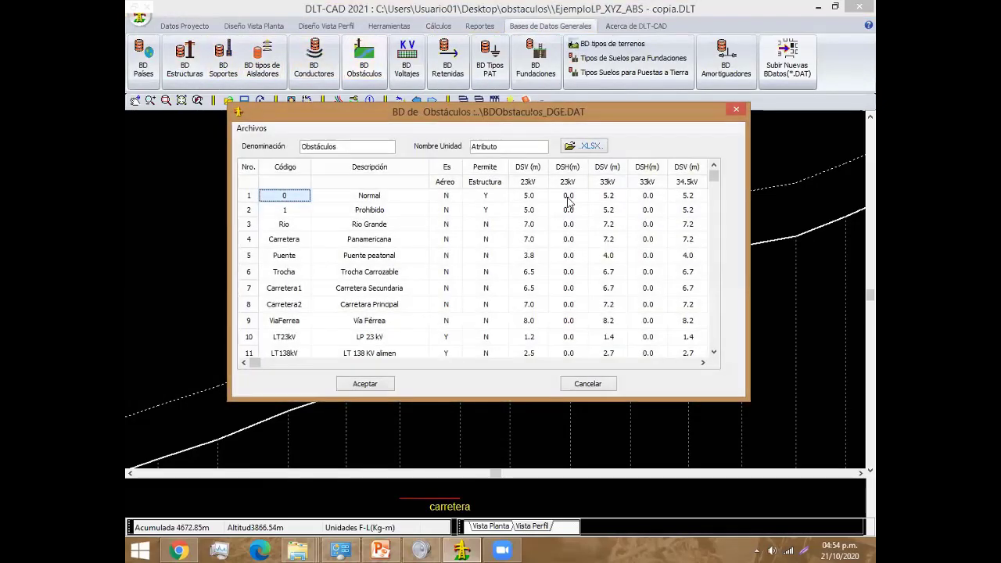
{"action": "left_click", "coordinate": [567, 197]}
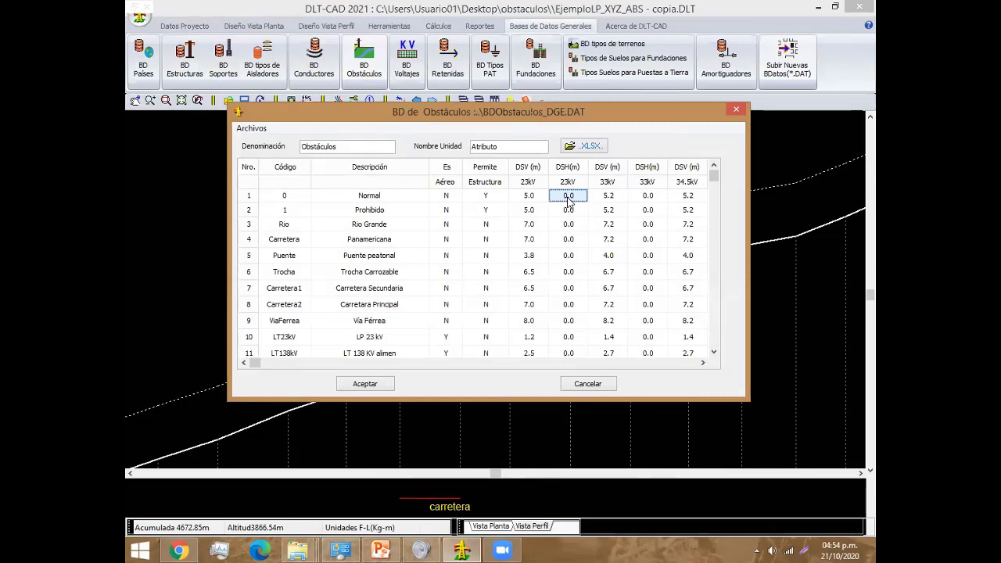
{"action": "key", "text": "Down"}
{"action": "key", "text": "Down"}
{"action": "key", "text": "Down"}
{"action": "key", "text": "Down"}
{"action": "key", "text": "Down"}
{"action": "key", "text": "Down"}
{"action": "key", "text": "Down"}
{"action": "key", "text": "Down"}
{"action": "key", "text": "Down"}
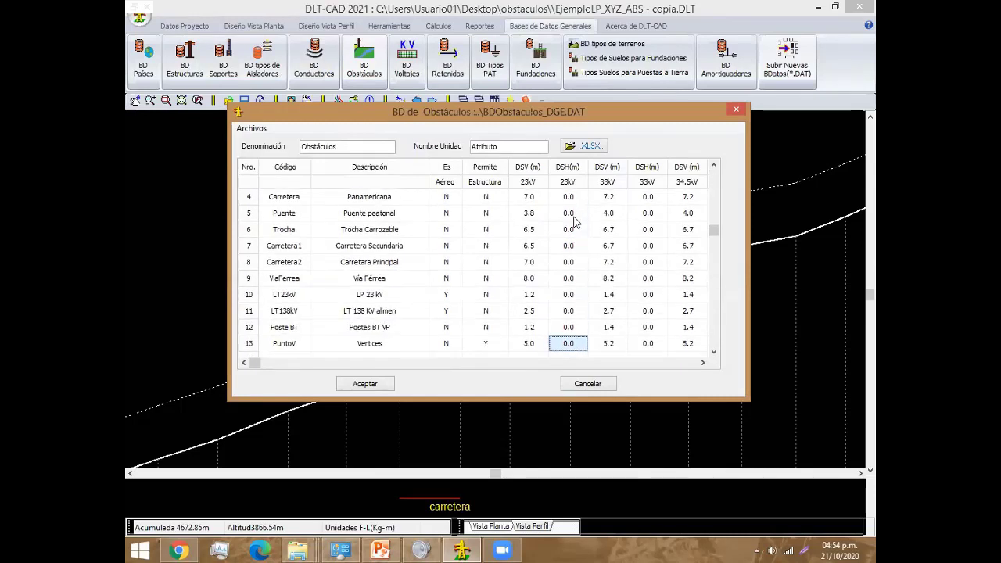
{"action": "key", "text": "Down"}
{"action": "key", "text": "Down"}
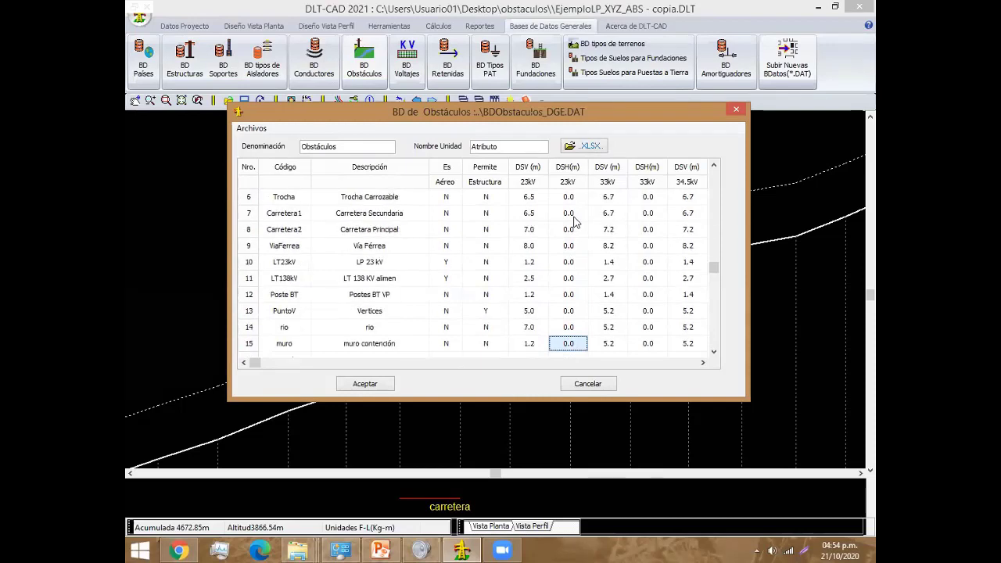
{"action": "key", "text": "Down"}
{"action": "key", "text": "Down"}
{"action": "key", "text": "Down"}
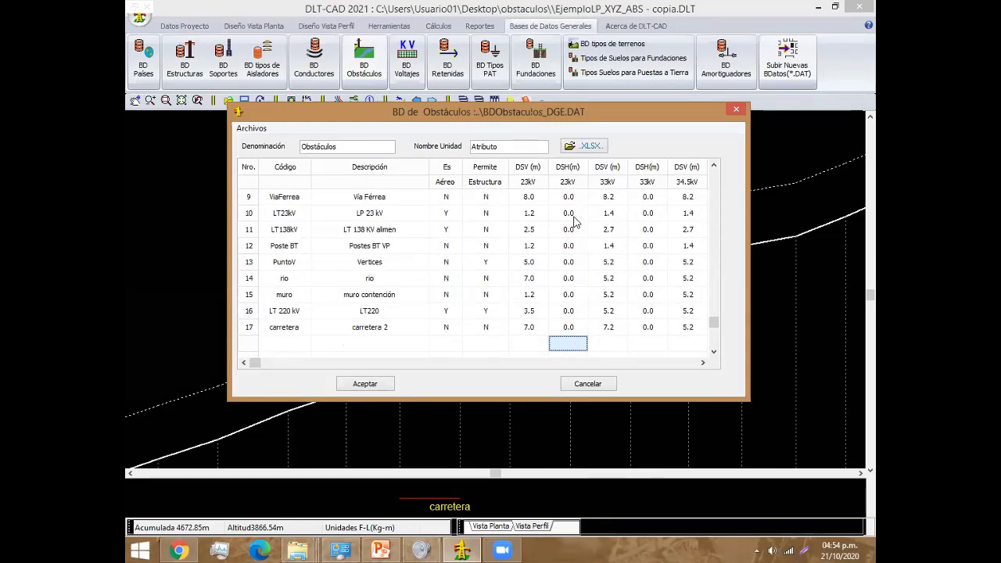
{"action": "key", "text": "Up"}
{"action": "key", "text": "Up"}
{"action": "key", "text": "Up"}
{"action": "key", "text": "Up"}
{"action": "key", "text": "Up"}
{"action": "key", "text": "Up"}
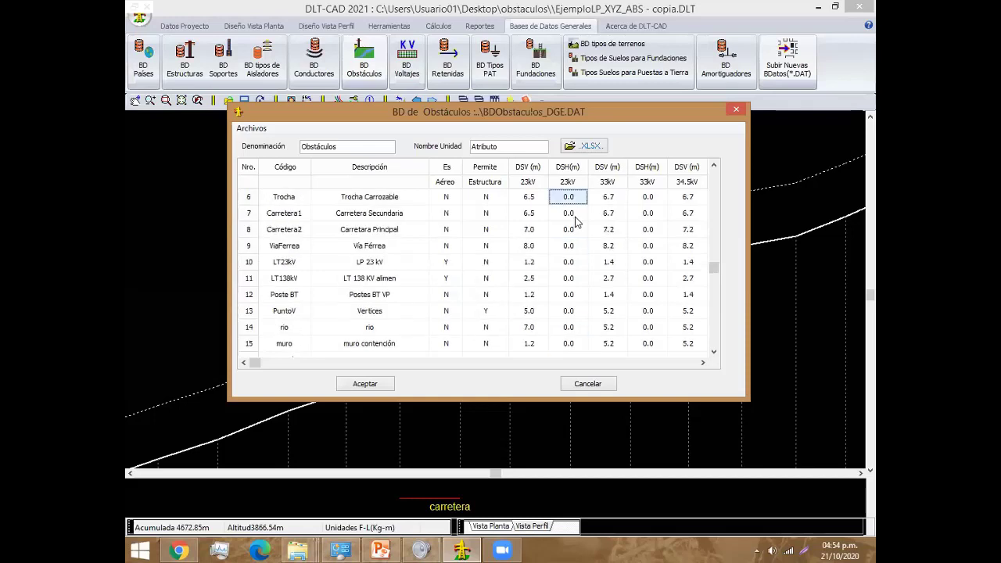
{"action": "key", "text": "Up"}
{"action": "key", "text": "Up"}
{"action": "key", "text": "Up"}
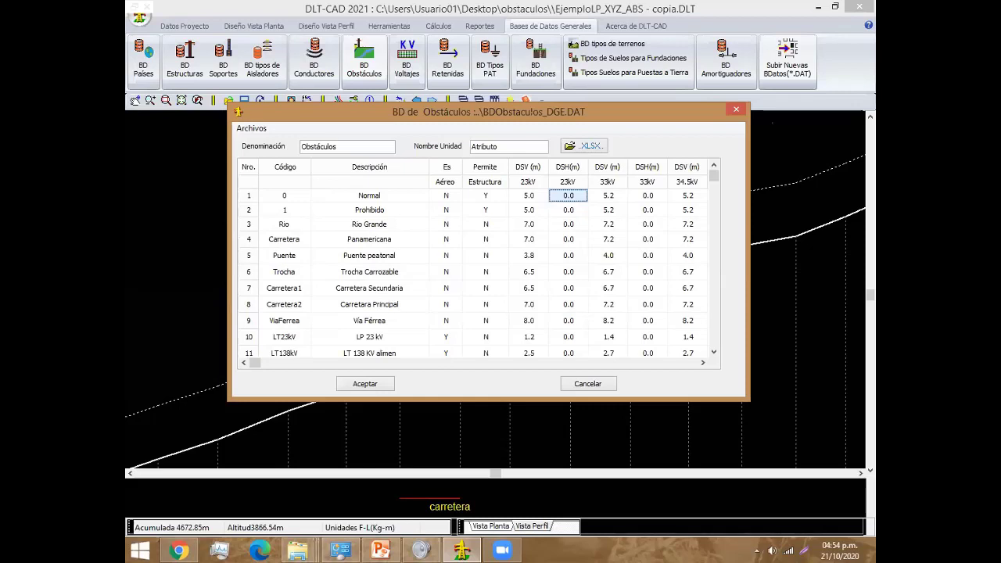
{"action": "left_click", "coordinate": [594, 145]}
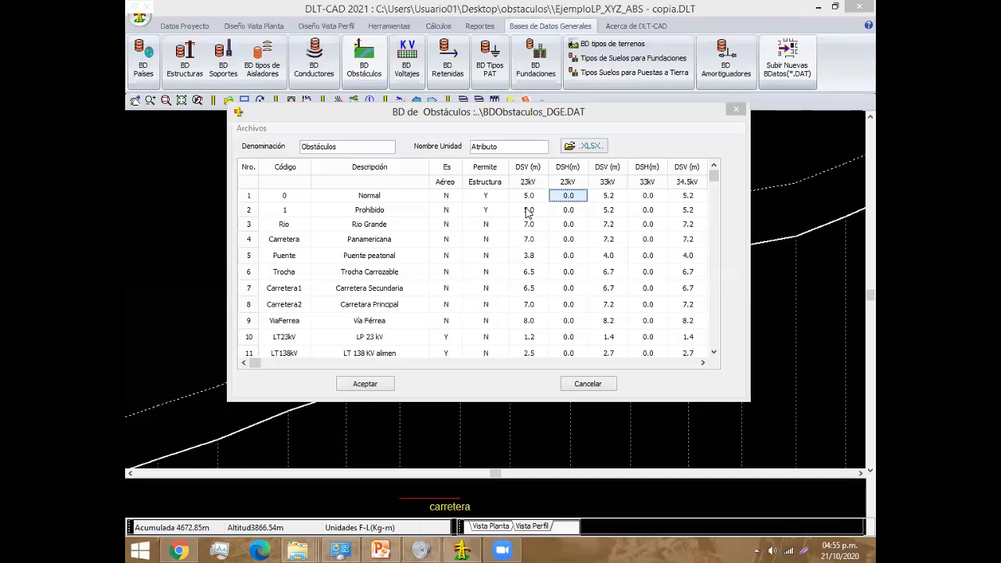
Step: Close the general database, then check the project obstacles down to carretera (row 17) and apply
{"action": "left_click", "coordinate": [736, 109]}
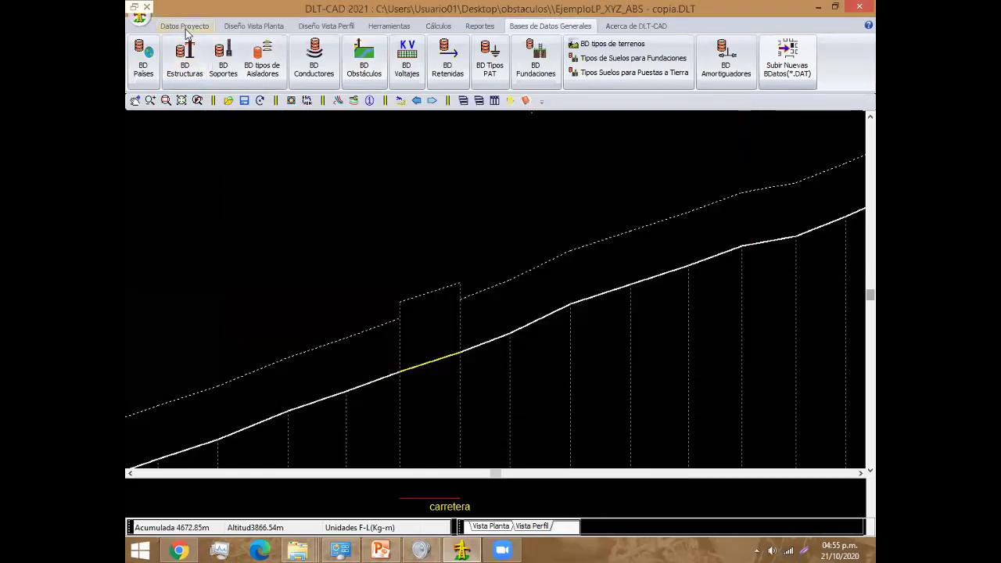
{"action": "left_click", "coordinate": [184, 26]}
{"action": "left_click", "coordinate": [401, 56]}
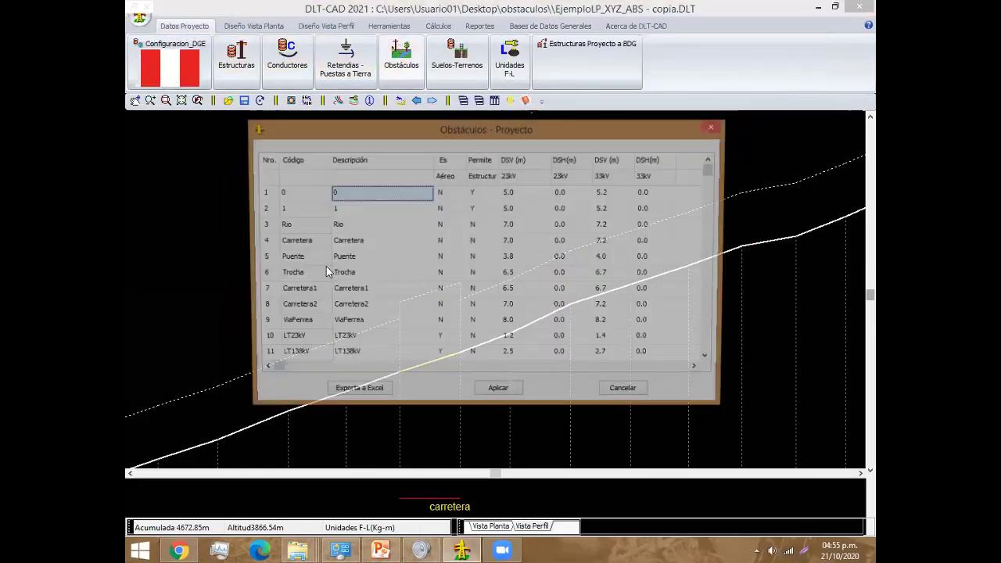
{"action": "key", "text": "Down"}
{"action": "key", "text": "Down"}
{"action": "key", "text": "Down"}
{"action": "key", "text": "Down"}
{"action": "key", "text": "Down"}
{"action": "key", "text": "Down"}
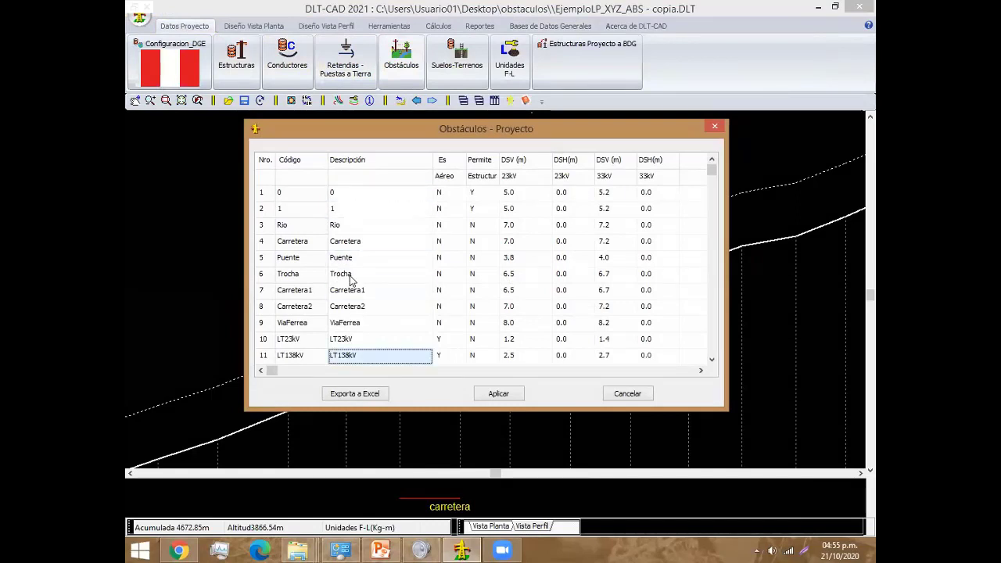
{"action": "key", "text": "Down"}
{"action": "key", "text": "Down"}
{"action": "key", "text": "Down"}
{"action": "key", "text": "Down"}
{"action": "key", "text": "Down"}
{"action": "key", "text": "Down"}
{"action": "right_click", "coordinate": [344, 345]}
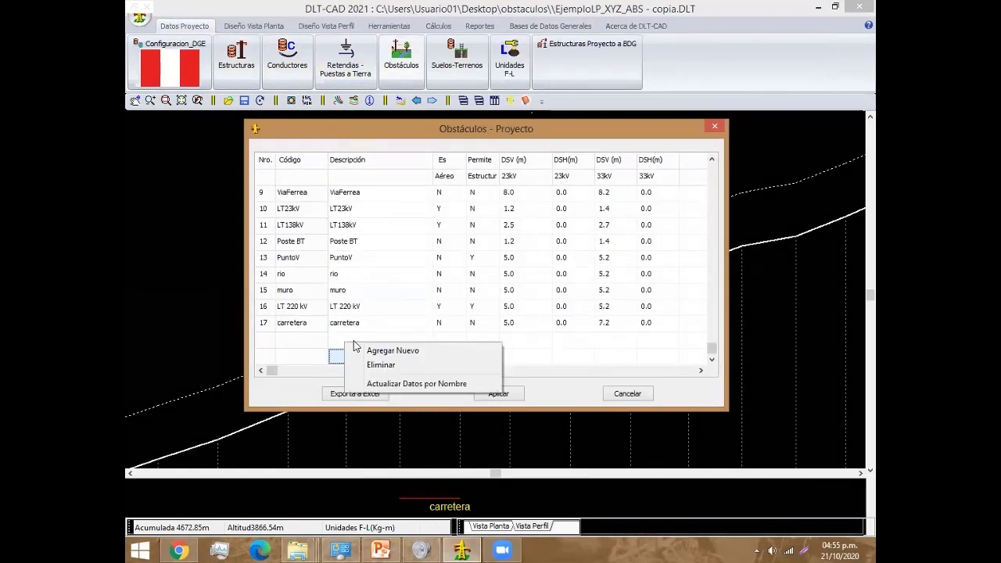
{"action": "left_click", "coordinate": [350, 331]}
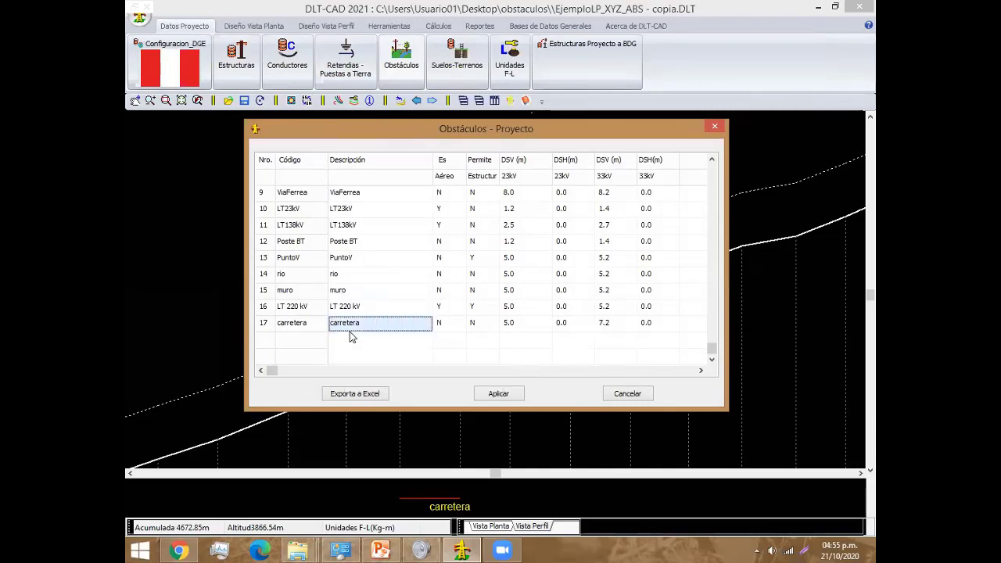
{"action": "left_click", "coordinate": [498, 394]}
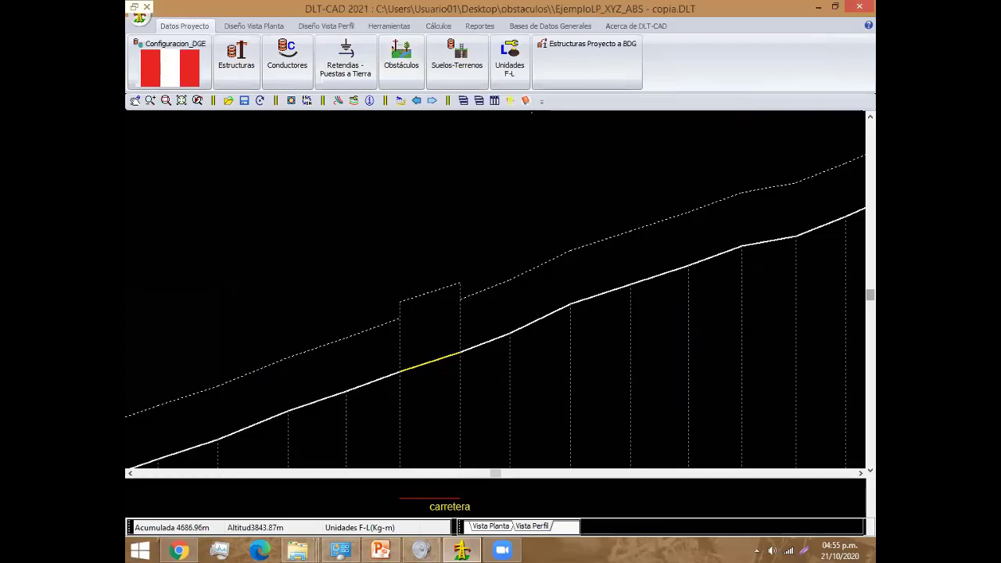
Step: Zoom along the profile and inspect the topographic profile points table
{"action": "scroll", "coordinate": [617, 341], "scroll_direction": "down", "scroll_amount": 2}
{"action": "scroll", "coordinate": [576, 350], "scroll_direction": "down", "scroll_amount": 1}
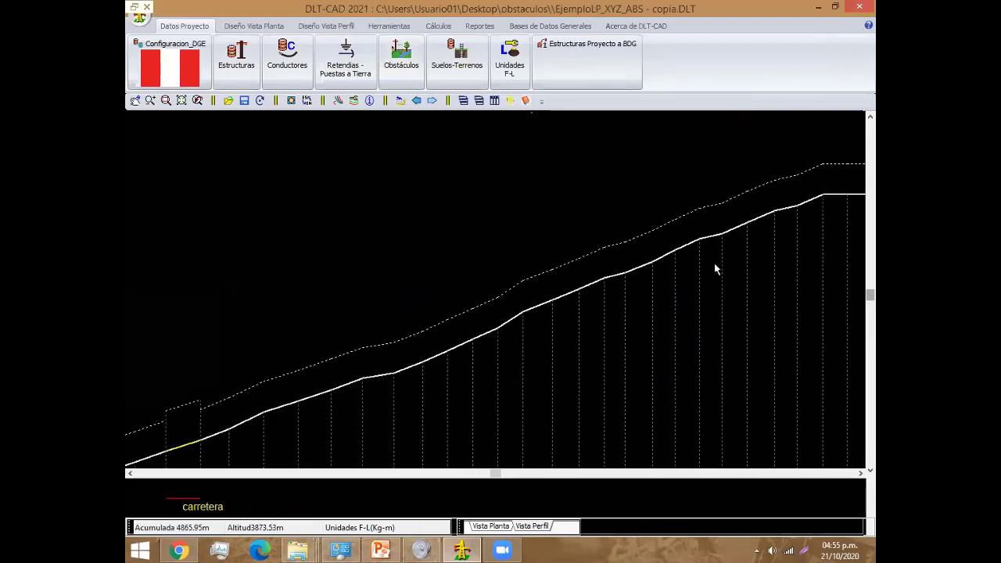
{"action": "scroll", "coordinate": [714, 270], "scroll_direction": "down", "scroll_amount": 1}
{"action": "scroll", "coordinate": [666, 274], "scroll_direction": "down", "scroll_amount": 1}
{"action": "scroll", "coordinate": [527, 326], "scroll_direction": "down", "scroll_amount": 1}
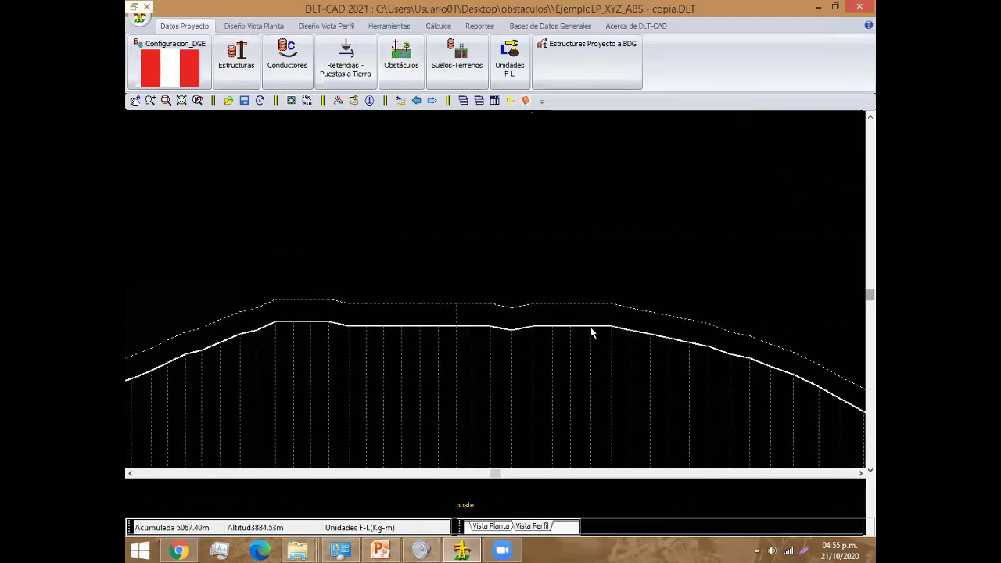
{"action": "scroll", "coordinate": [532, 364], "scroll_direction": "up", "scroll_amount": 2}
{"action": "scroll", "coordinate": [453, 393], "scroll_direction": "up", "scroll_amount": 1}
{"action": "scroll", "coordinate": [375, 376], "scroll_direction": "up", "scroll_amount": 1}
{"action": "scroll", "coordinate": [380, 359], "scroll_direction": "up", "scroll_amount": 1}
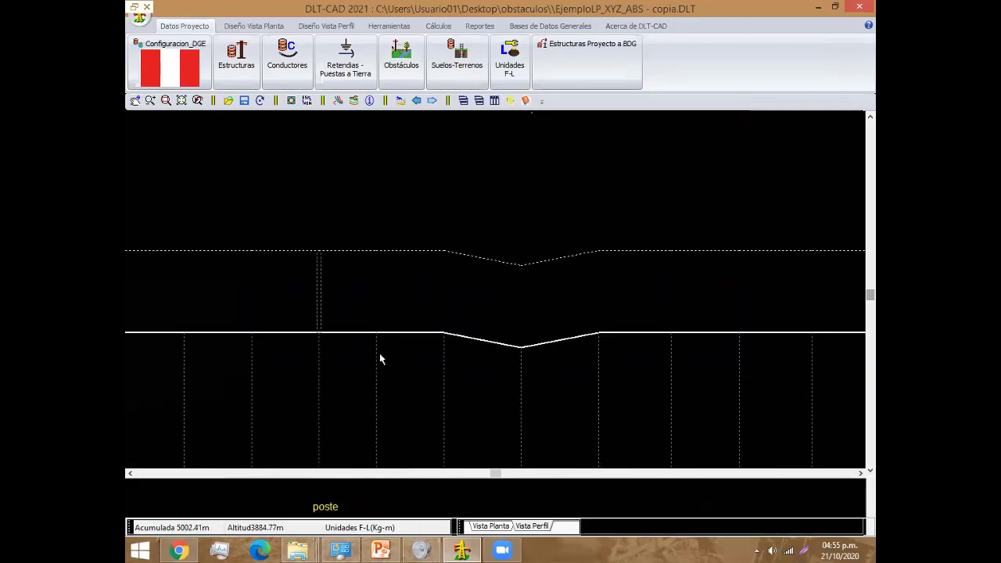
{"action": "scroll", "coordinate": [368, 359], "scroll_direction": "up", "scroll_amount": 1}
{"action": "scroll", "coordinate": [324, 342], "scroll_direction": "up", "scroll_amount": 1}
{"action": "scroll", "coordinate": [356, 360], "scroll_direction": "up", "scroll_amount": 1}
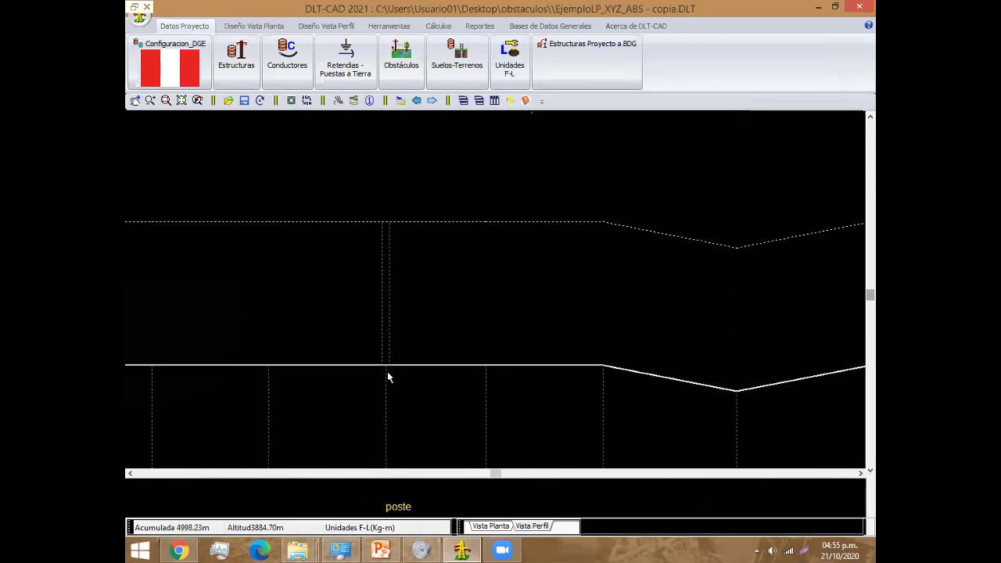
{"action": "double_click", "coordinate": [388, 375]}
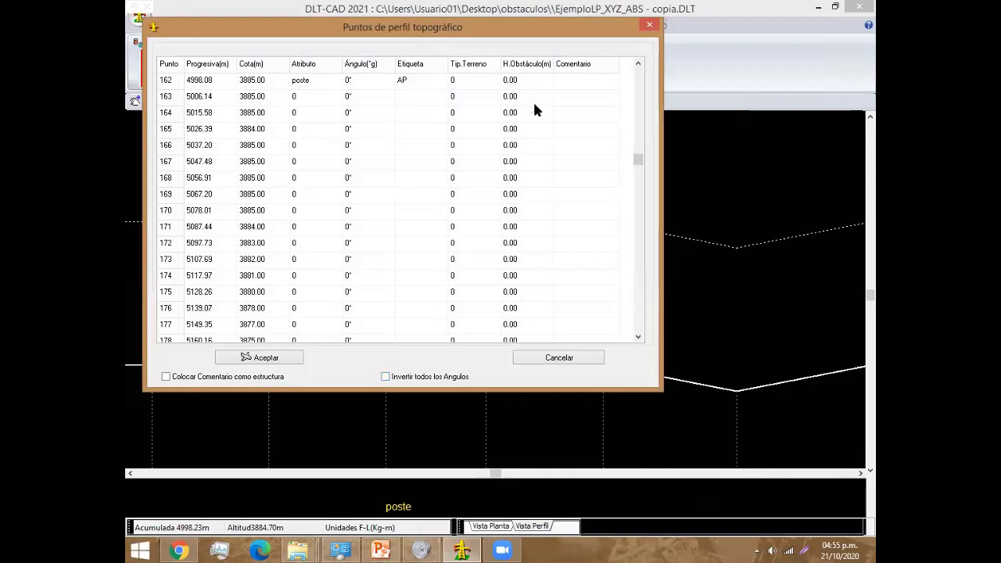
{"action": "left_click", "coordinate": [649, 25]}
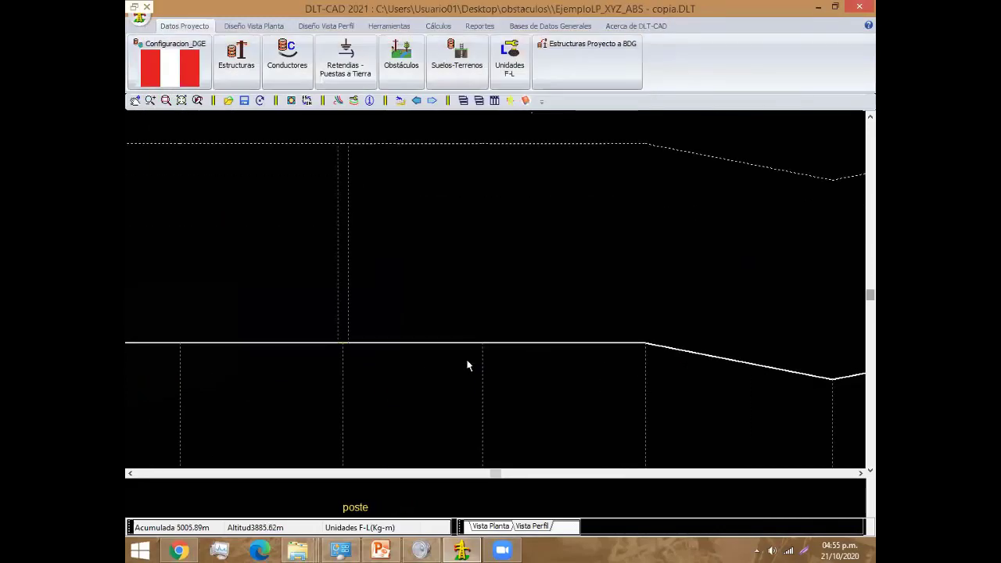
Step: Set the H.Obstáculo of poste point 162 to 7 m and accept
{"action": "scroll", "coordinate": [405, 399], "scroll_direction": "down", "scroll_amount": 1}
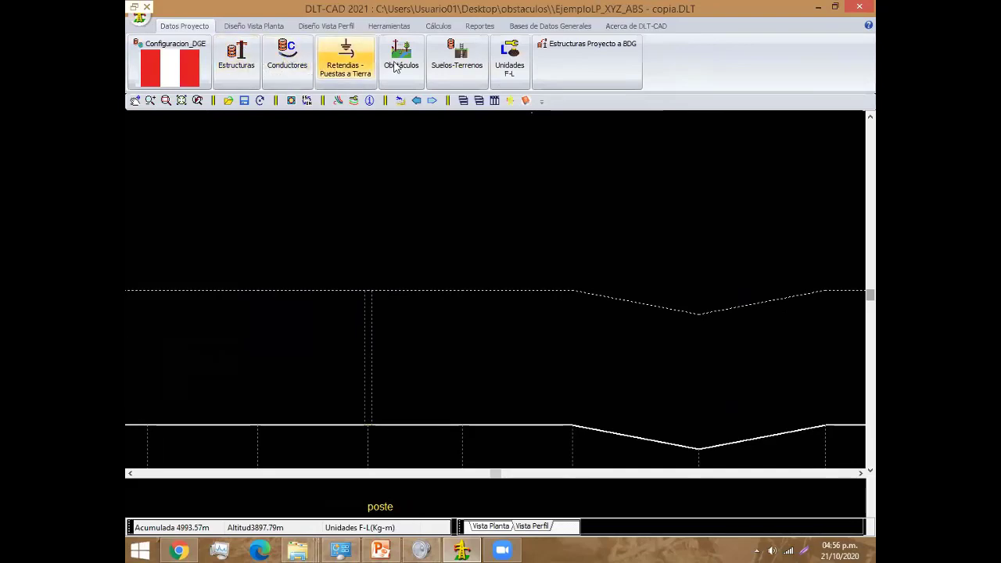
{"action": "double_click", "coordinate": [367, 430]}
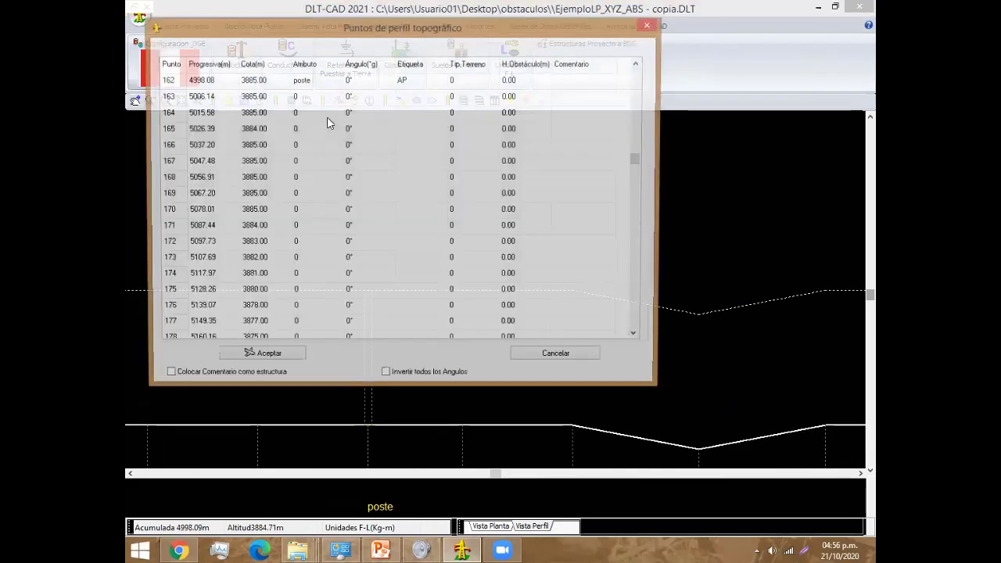
{"action": "left_click", "coordinate": [331, 79]}
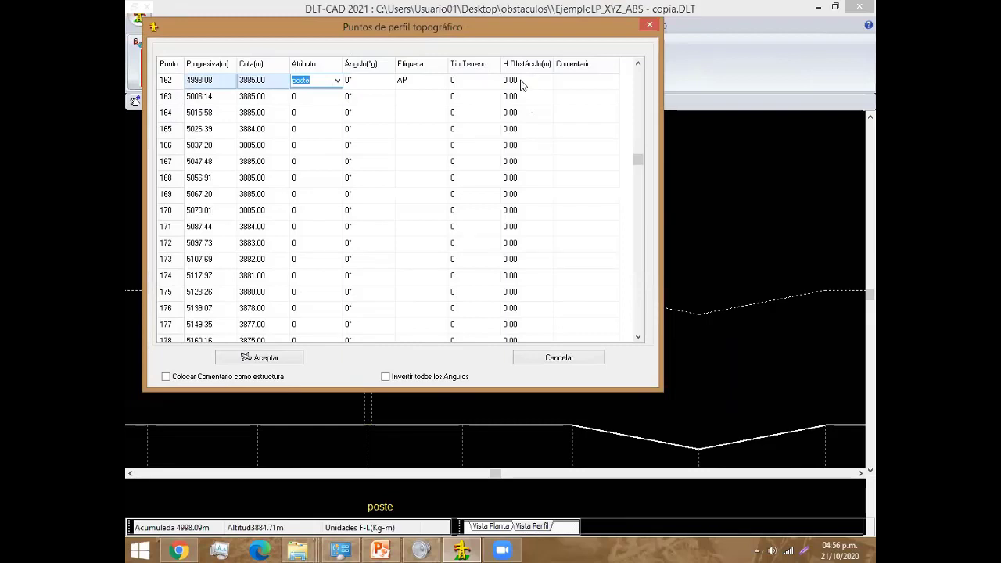
{"action": "left_click", "coordinate": [520, 79]}
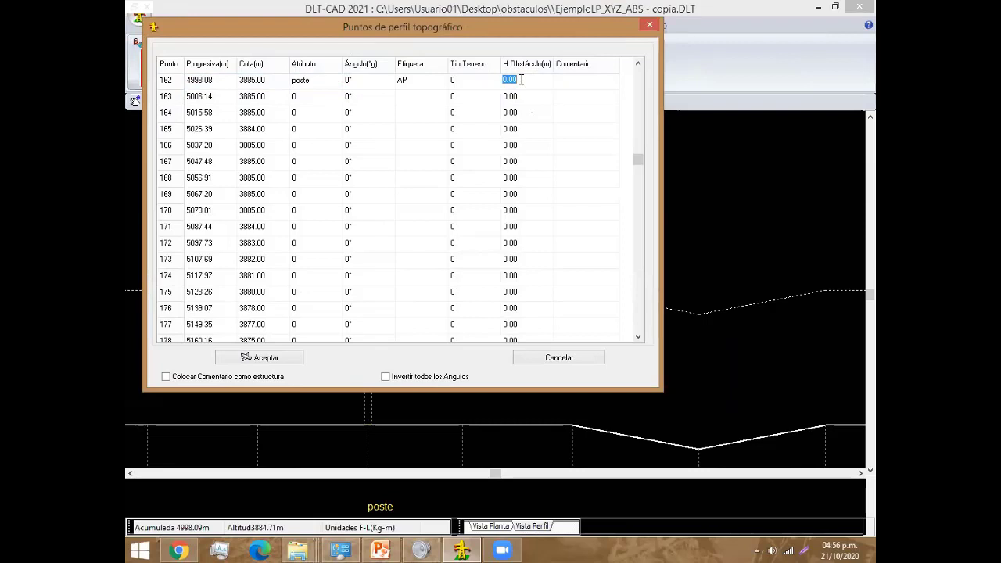
{"action": "type", "text": "7"}
{"action": "left_click", "coordinate": [280, 357]}
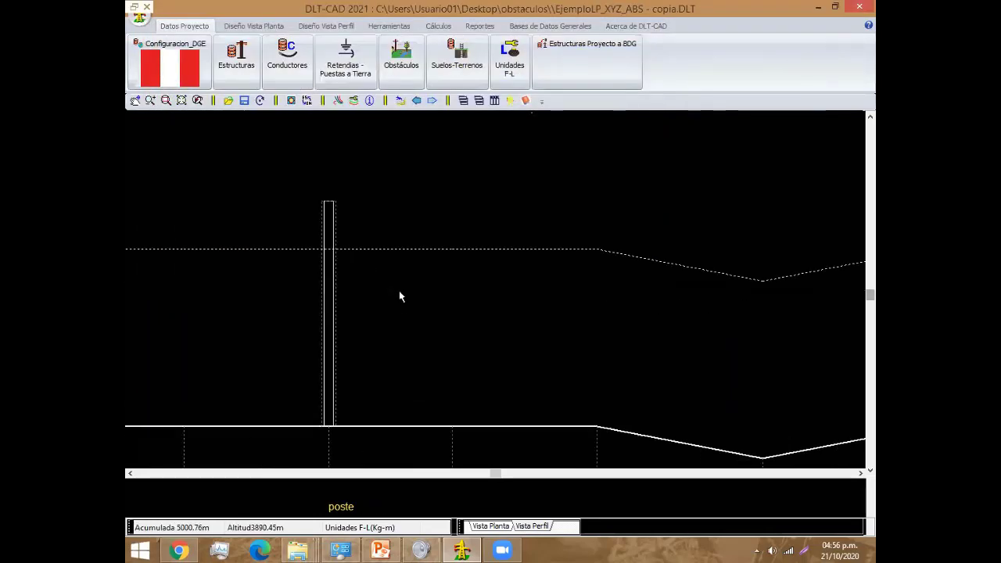
{"action": "scroll", "coordinate": [321, 266], "scroll_direction": "up", "scroll_amount": 1}
{"action": "middle_click_drag", "start_coordinate": [320, 266], "coordinate": [357, 417]}
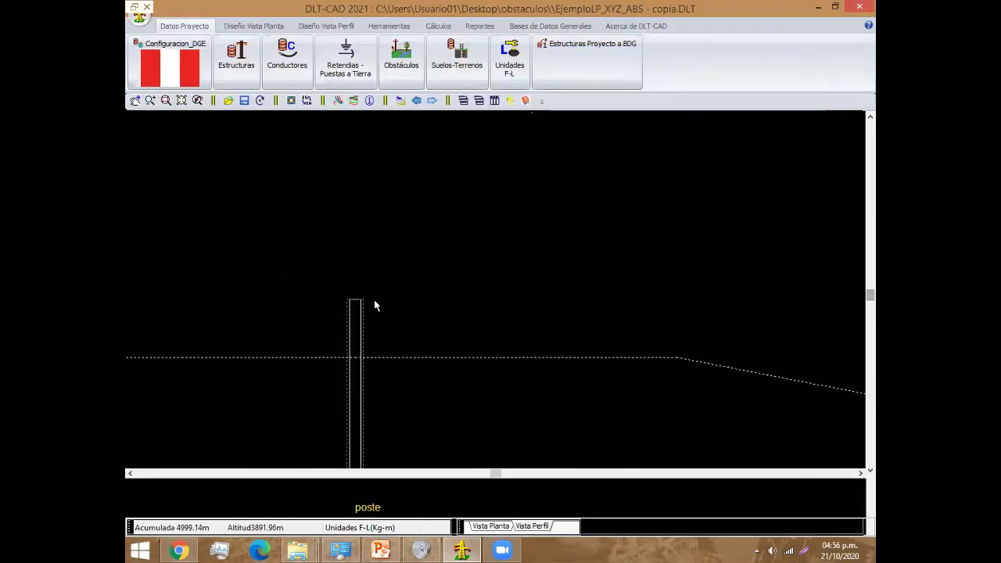
{"action": "mouse_move", "coordinate": [374, 305]}
{"action": "middle_mouse_down"}
{"action": "mouse_move", "coordinate": [323, 292]}
{"action": "mouse_move", "coordinate": [391, 362]}
{"action": "middle_mouse_up"}
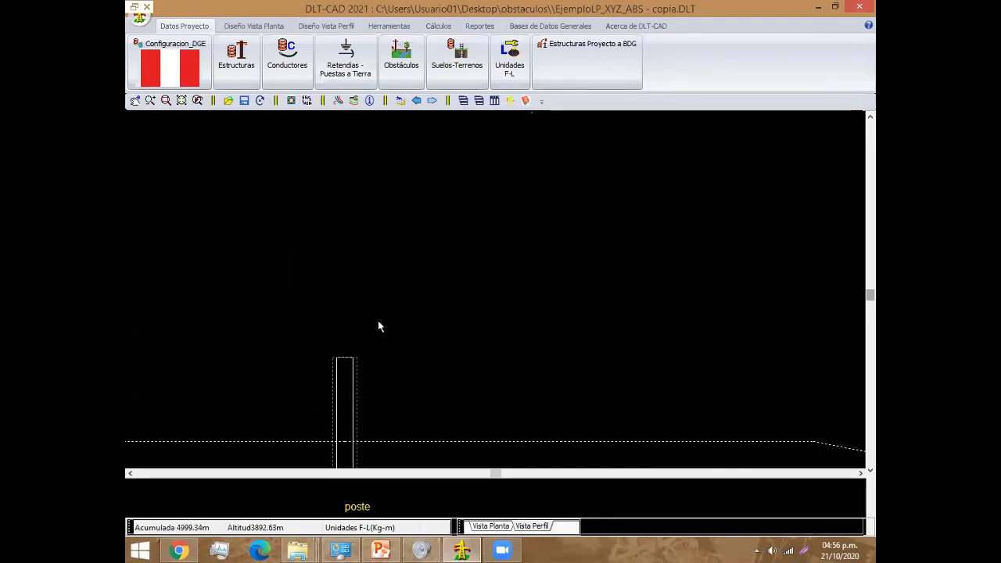
{"action": "mouse_move", "coordinate": [379, 326]}
{"action": "middle_mouse_down"}
{"action": "mouse_move", "coordinate": [201, 324]}
{"action": "mouse_move", "coordinate": [331, 380]}
{"action": "mouse_move", "coordinate": [424, 388]}
{"action": "middle_mouse_up"}
{"action": "scroll", "coordinate": [337, 372], "scroll_direction": "up", "scroll_amount": 2}
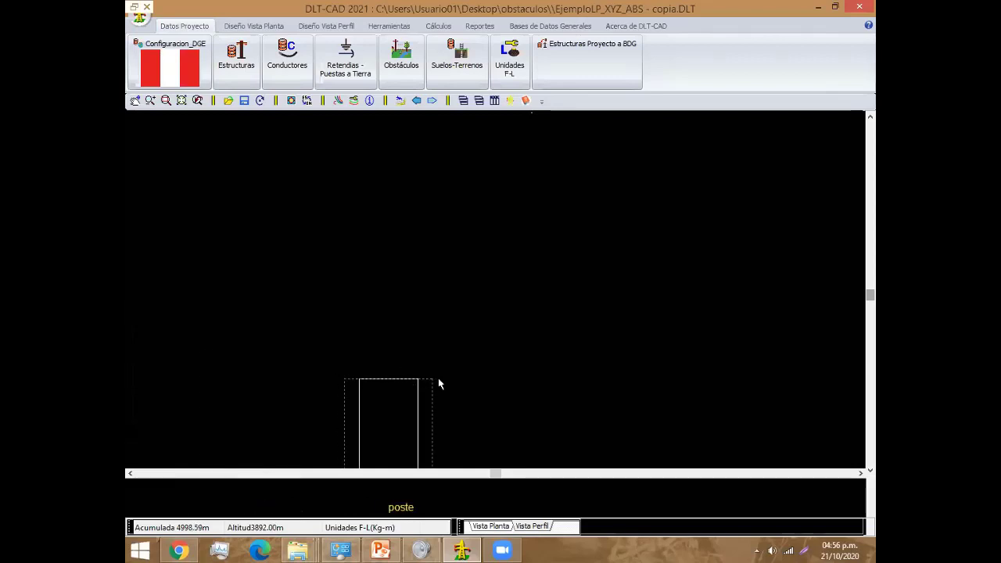
{"action": "scroll", "coordinate": [461, 389], "scroll_direction": "down", "scroll_amount": 1}
{"action": "scroll", "coordinate": [482, 396], "scroll_direction": "down", "scroll_amount": 1}
{"action": "mouse_move", "coordinate": [543, 420]}
{"action": "middle_mouse_down"}
{"action": "mouse_move", "coordinate": [435, 335]}
{"action": "mouse_move", "coordinate": [534, 360]}
{"action": "mouse_move", "coordinate": [360, 201]}
{"action": "middle_mouse_up"}
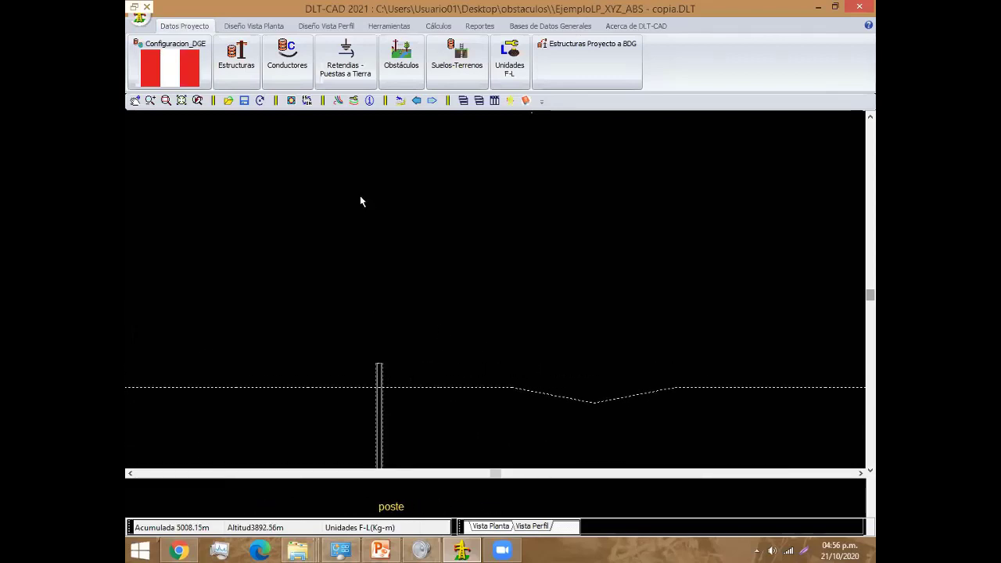
{"action": "scroll", "coordinate": [500, 399], "scroll_direction": "down", "scroll_amount": 1}
{"action": "middle_click_drag", "start_coordinate": [423, 468], "coordinate": [407, 406]}
Step: Change point 162's Atributo from poste to Poste BT and accept the points table
{"action": "double_click", "coordinate": [403, 390]}
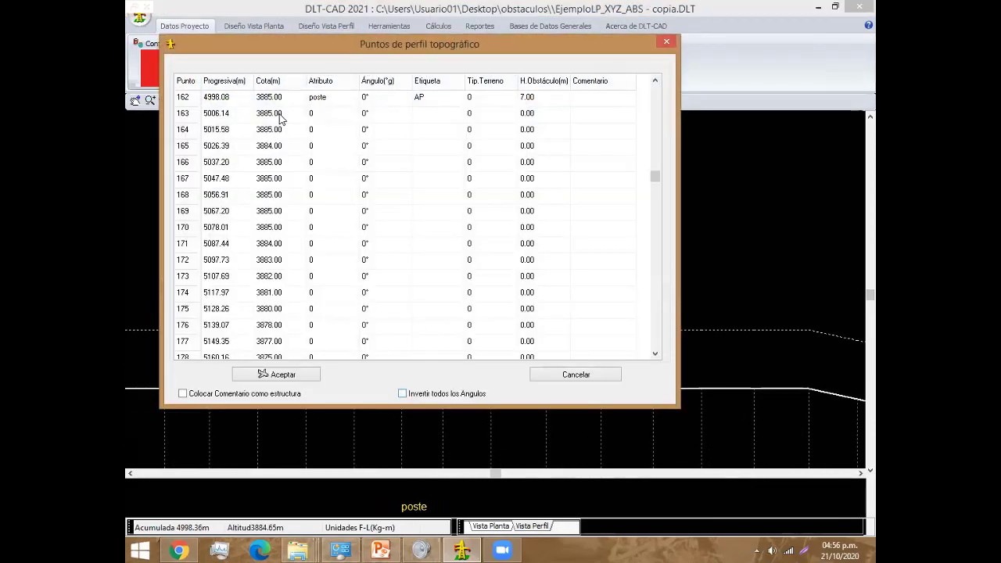
{"action": "left_click", "coordinate": [354, 97]}
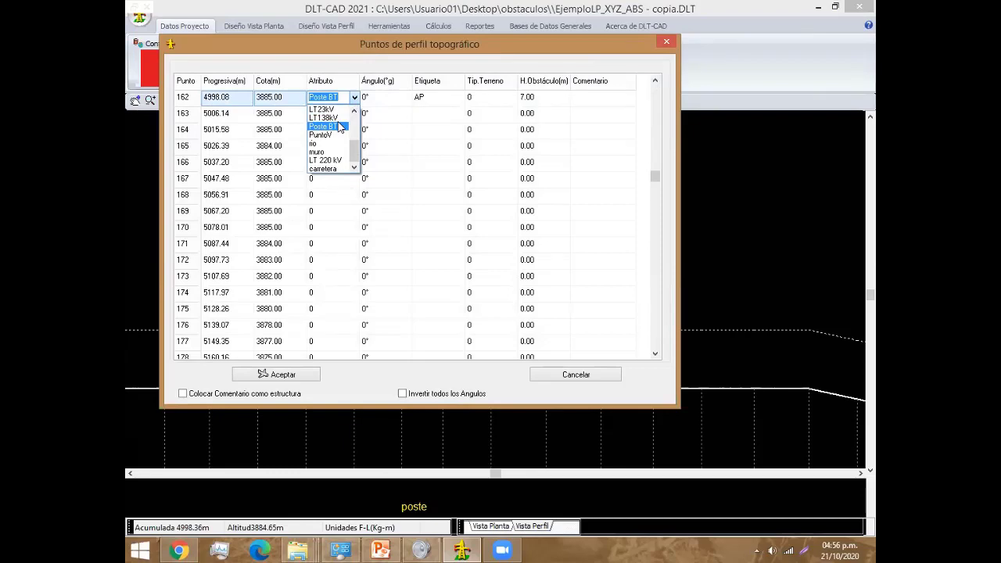
{"action": "left_click", "coordinate": [341, 128]}
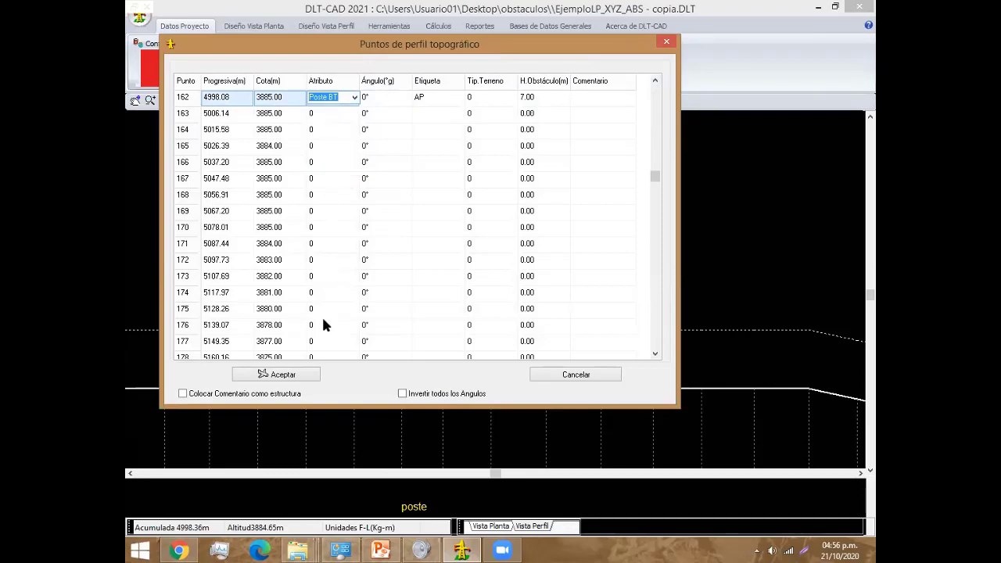
{"action": "left_click", "coordinate": [303, 375]}
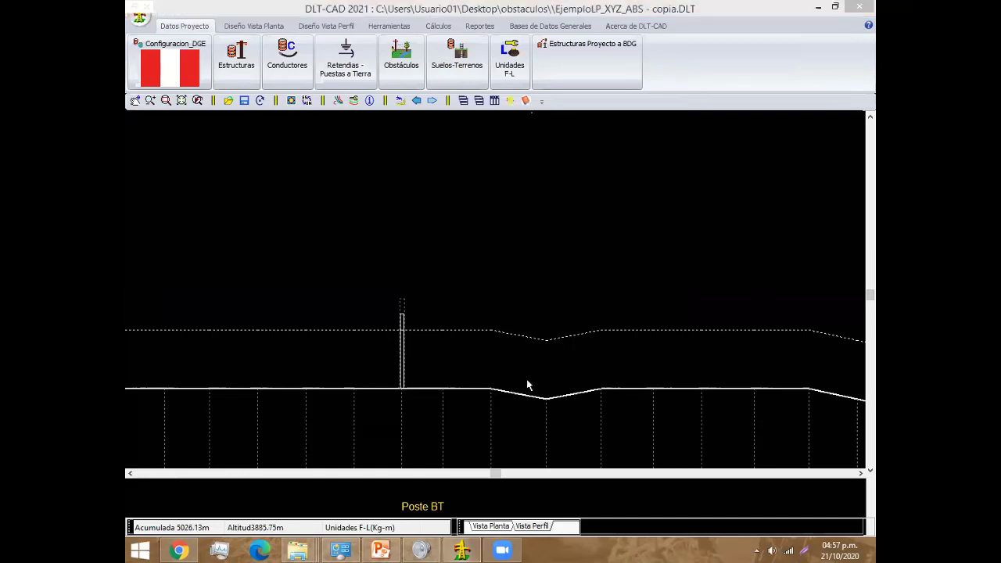
Step: Pan and zoom toward the valley until the LT23kV point near 5730 m is centred
{"action": "mouse_move", "coordinate": [541, 387]}
{"action": "middle_mouse_down"}
{"action": "mouse_move", "coordinate": [387, 375]}
{"action": "mouse_move", "coordinate": [366, 438]}
{"action": "middle_mouse_up"}
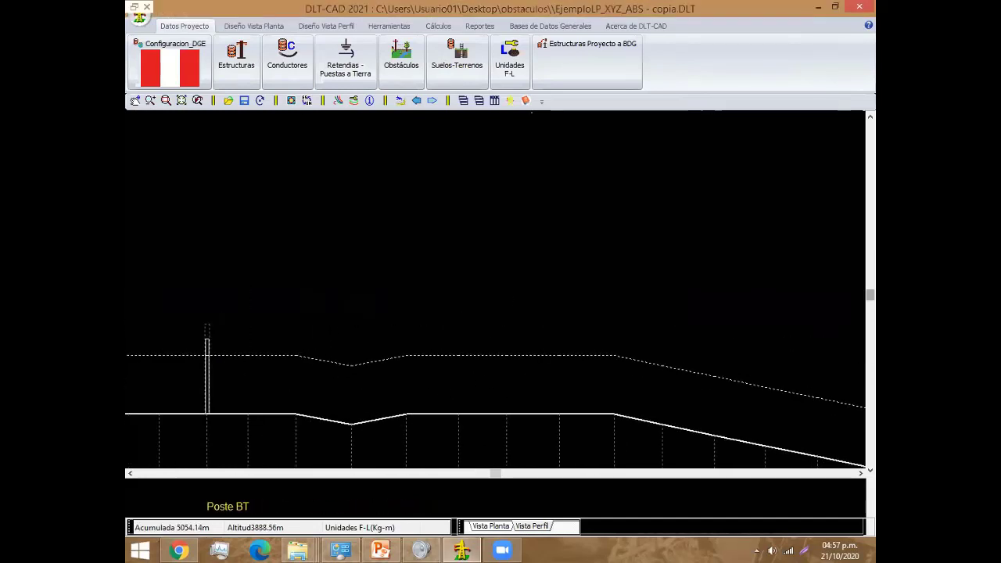
{"action": "scroll", "coordinate": [504, 385], "scroll_direction": "down", "scroll_amount": 1}
{"action": "scroll", "coordinate": [454, 337], "scroll_direction": "down", "scroll_amount": 1}
{"action": "mouse_move", "coordinate": [454, 337]}
{"action": "middle_mouse_down"}
{"action": "mouse_move", "coordinate": [648, 386]}
{"action": "mouse_move", "coordinate": [427, 383]}
{"action": "mouse_move", "coordinate": [282, 344]}
{"action": "middle_mouse_up"}
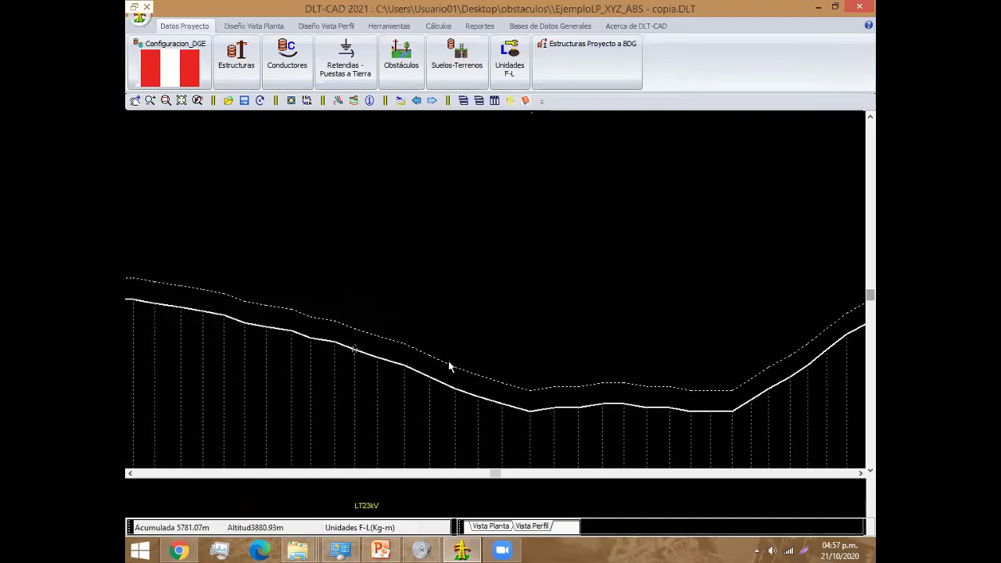
{"action": "scroll", "coordinate": [394, 384], "scroll_direction": "up", "scroll_amount": 1}
{"action": "scroll", "coordinate": [337, 360], "scroll_direction": "up", "scroll_amount": 1}
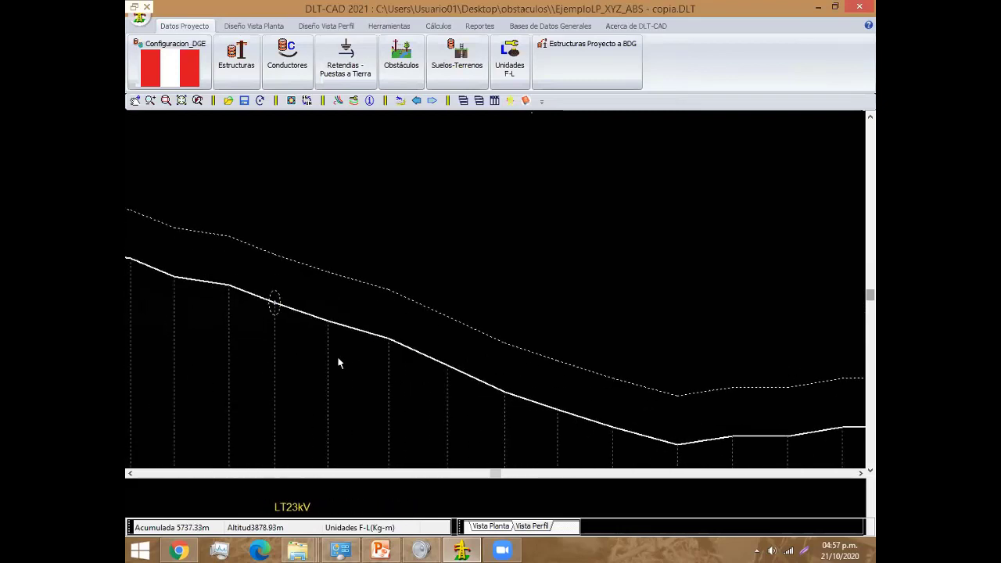
{"action": "middle_click_drag", "start_coordinate": [337, 360], "coordinate": [463, 387]}
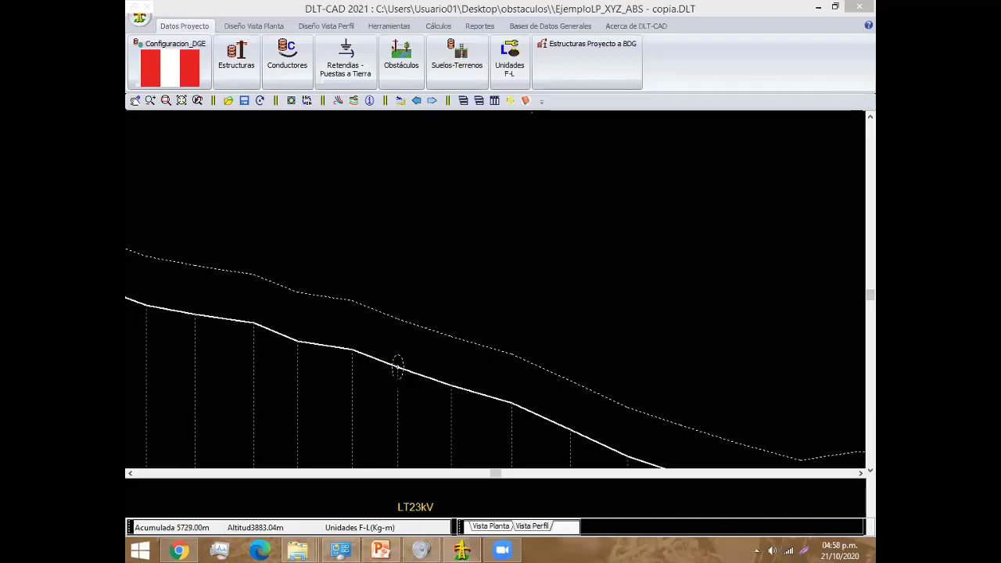
Step: Check point 229's obstacle height, then open the EjemploLP_XYZ_ABS copy workbook from the obstaculos folder
{"action": "left_click", "coordinate": [398, 375]}
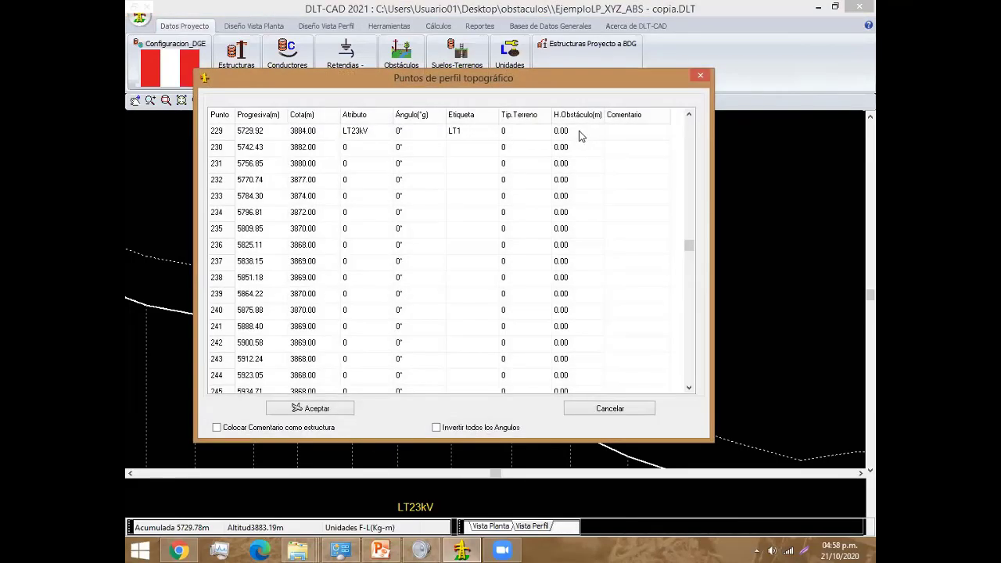
{"action": "left_click", "coordinate": [580, 133]}
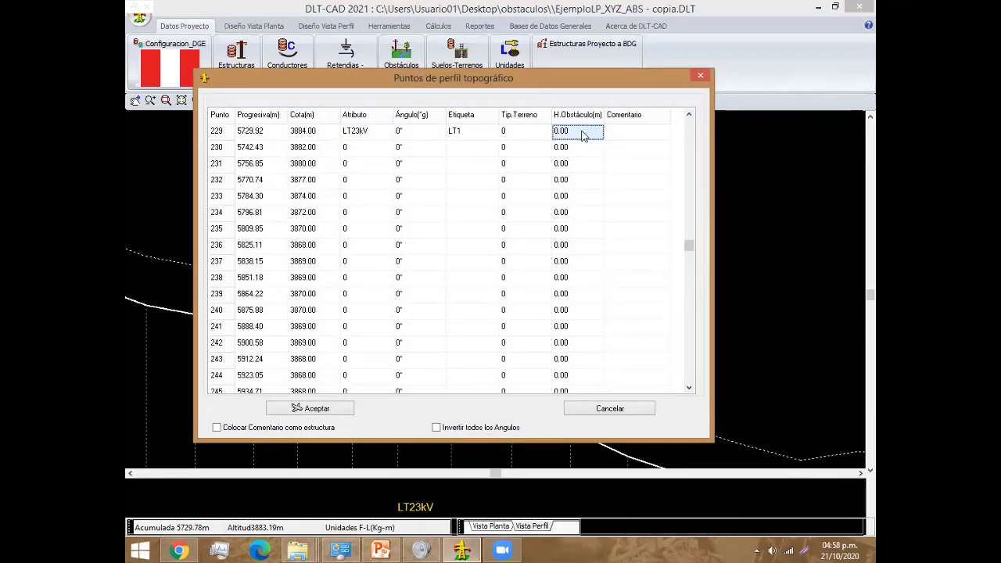
{"action": "left_click", "coordinate": [297, 551]}
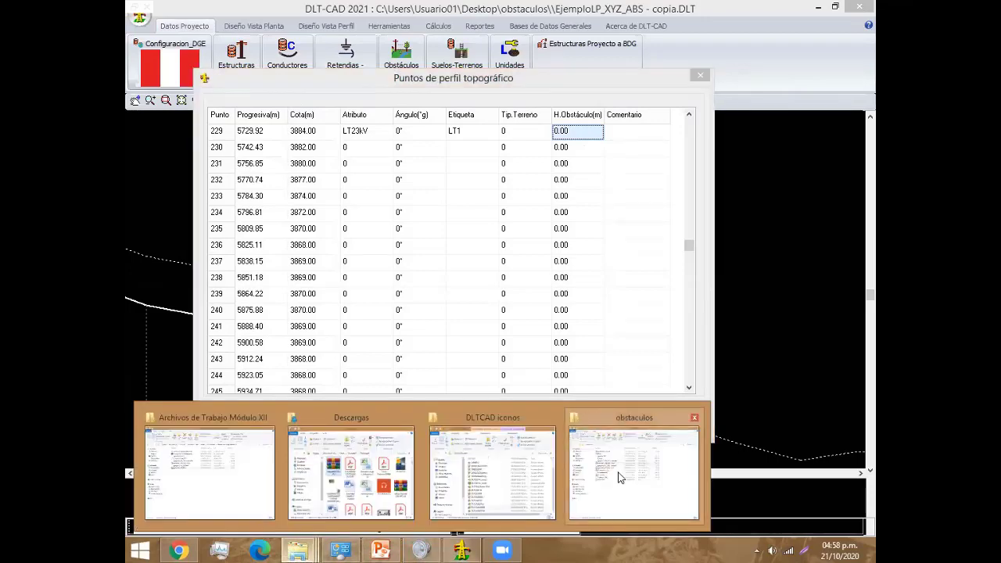
{"action": "left_click", "coordinate": [618, 473]}
{"action": "double_click", "coordinate": [313, 210]}
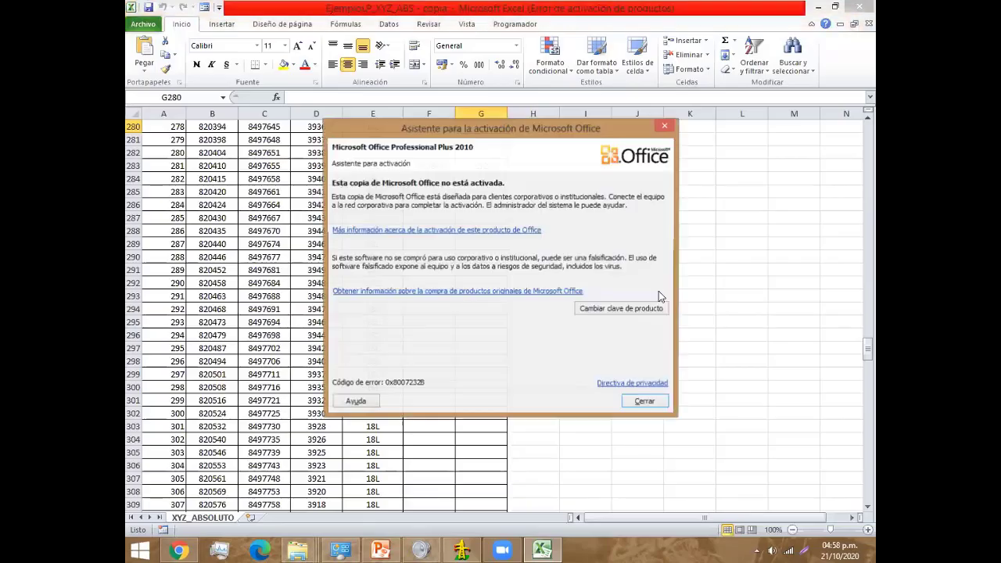
Step: Dismiss the Office activation notice and enter the header 'Hobstaculo' in cell H2
{"action": "key", "text": "Escape"}
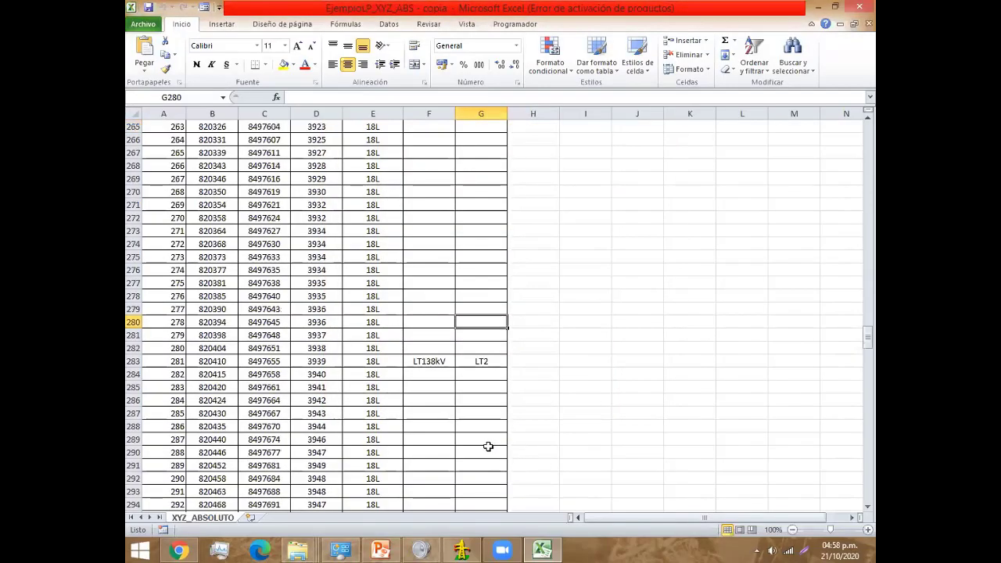
{"action": "left_click", "coordinate": [469, 373]}
{"action": "scroll", "coordinate": [512, 433], "scroll_direction": "up", "scroll_amount": 10}
{"action": "scroll", "coordinate": [511, 433], "scroll_direction": "up", "scroll_amount": 8}
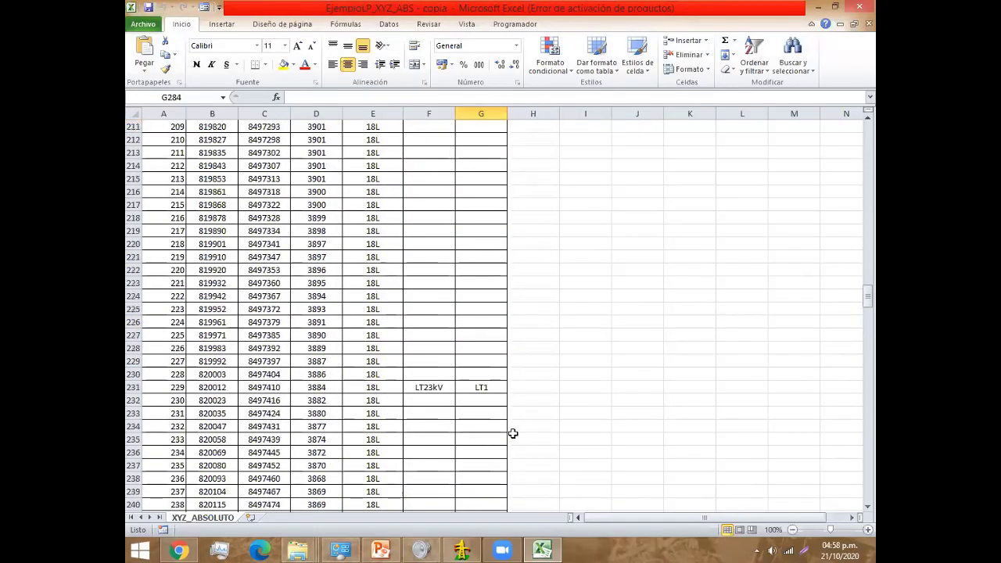
{"action": "scroll", "coordinate": [512, 433], "scroll_direction": "up", "scroll_amount": 13}
{"action": "scroll", "coordinate": [510, 435], "scroll_direction": "up", "scroll_amount": 4}
{"action": "scroll", "coordinate": [512, 437], "scroll_direction": "up", "scroll_amount": 13}
{"action": "scroll", "coordinate": [514, 441], "scroll_direction": "up", "scroll_amount": 12}
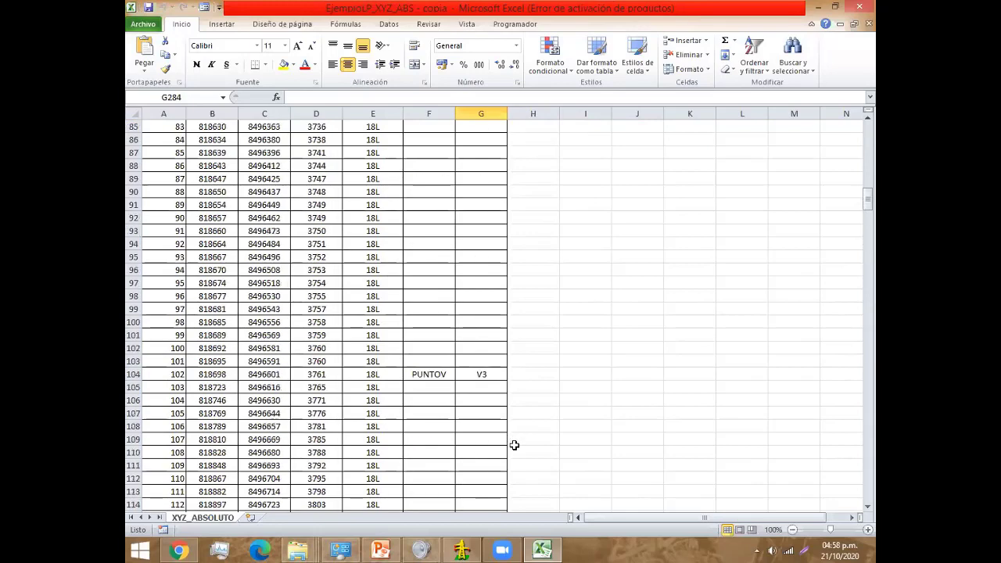
{"action": "scroll", "coordinate": [514, 448], "scroll_direction": "up", "scroll_amount": 8}
{"action": "scroll", "coordinate": [514, 452], "scroll_direction": "up", "scroll_amount": 13}
{"action": "left_click_drag", "start_coordinate": [868, 152], "coordinate": [868, 131]}
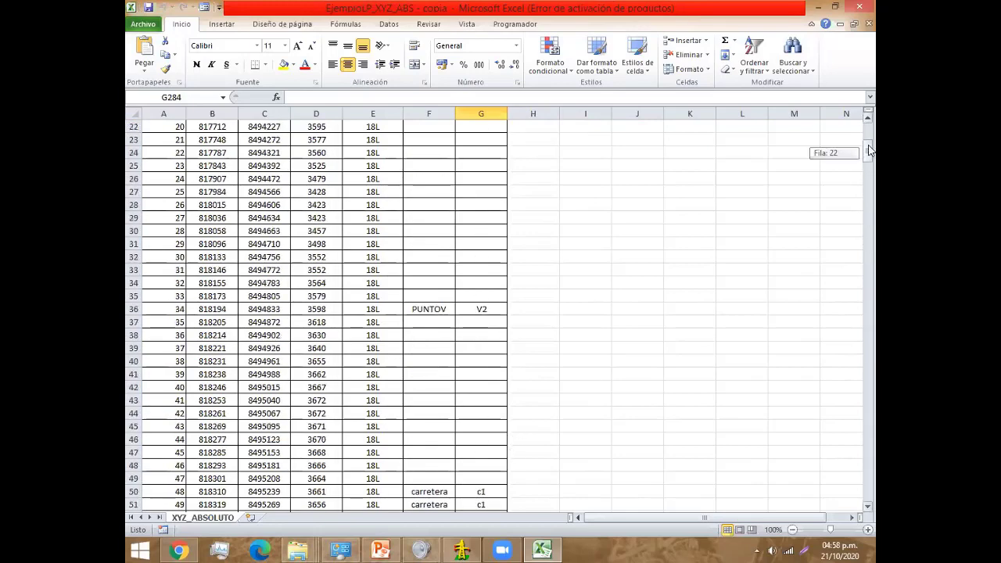
{"action": "left_click", "coordinate": [533, 141]}
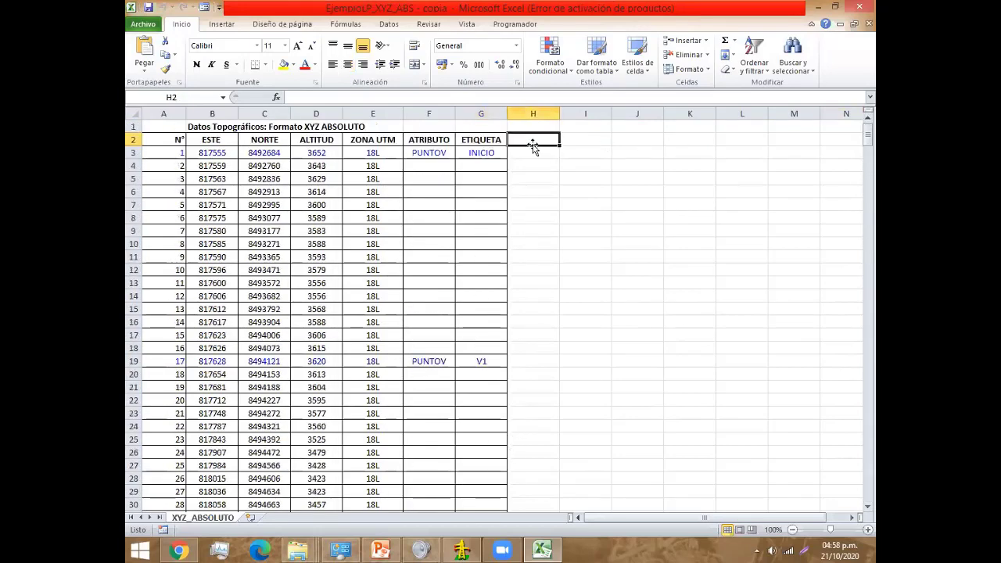
{"action": "type", "text": "H"}
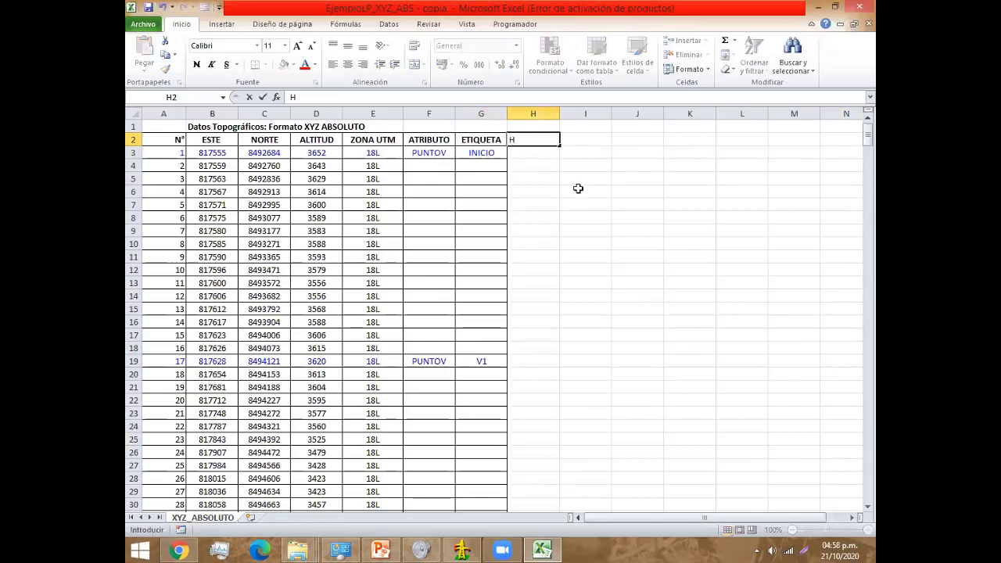
{"action": "type", "text": "obstacu"}
{"action": "type", "text": "lo"}
{"action": "key", "text": "Return"}
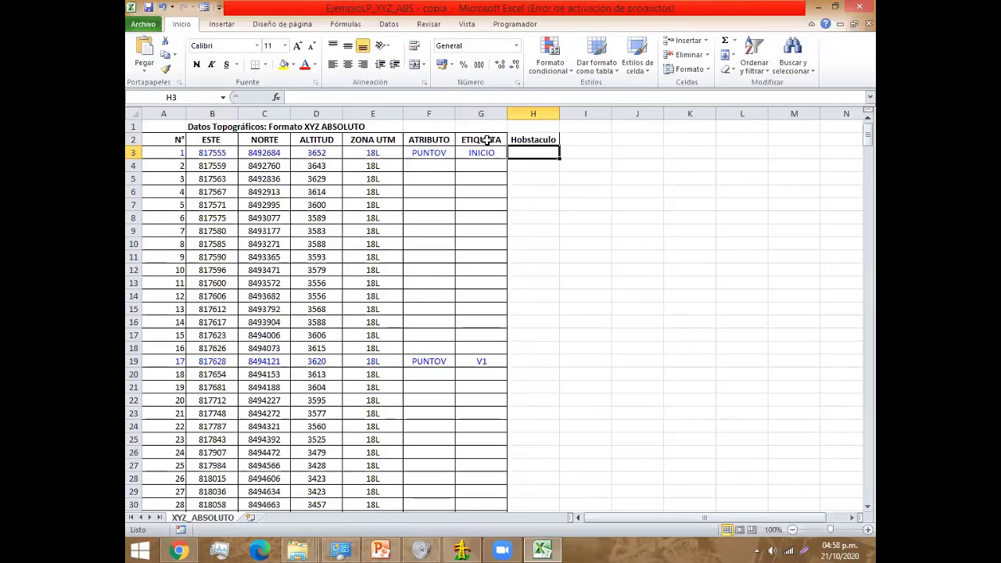
Step: Copy the ATRIBUTO/ETIQUETA bordered formatting onto H2:H492 with Format Painter
{"action": "mouse_move", "coordinate": [482, 140]}
{"action": "left_mouse_down"}
{"action": "mouse_move", "coordinate": [457, 507]}
{"action": "mouse_move", "coordinate": [500, 507]}
{"action": "mouse_move", "coordinate": [477, 491]}
{"action": "left_mouse_up"}
{"action": "left_click", "coordinate": [165, 69]}
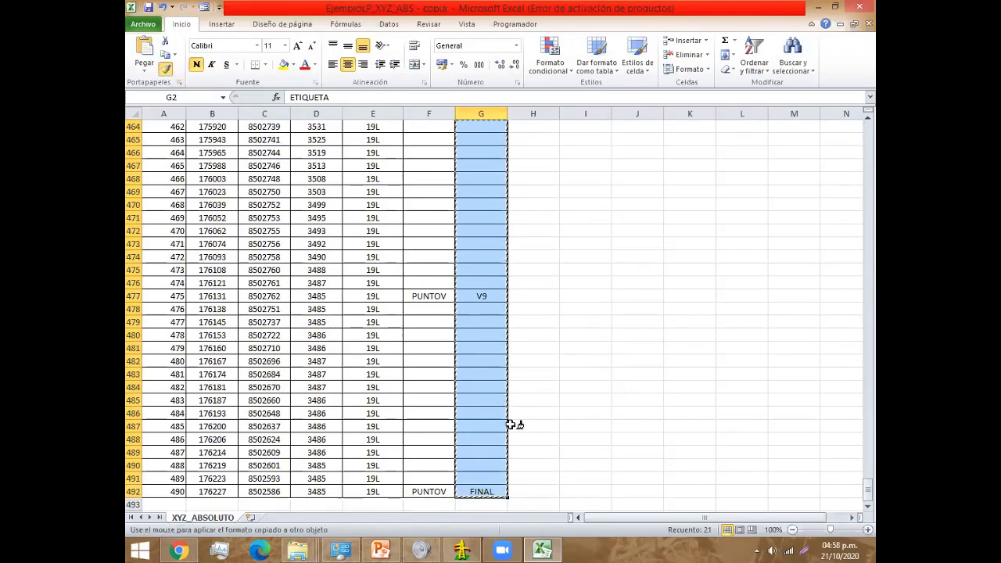
{"action": "left_click_drag", "start_coordinate": [522, 493], "coordinate": [540, 6]}
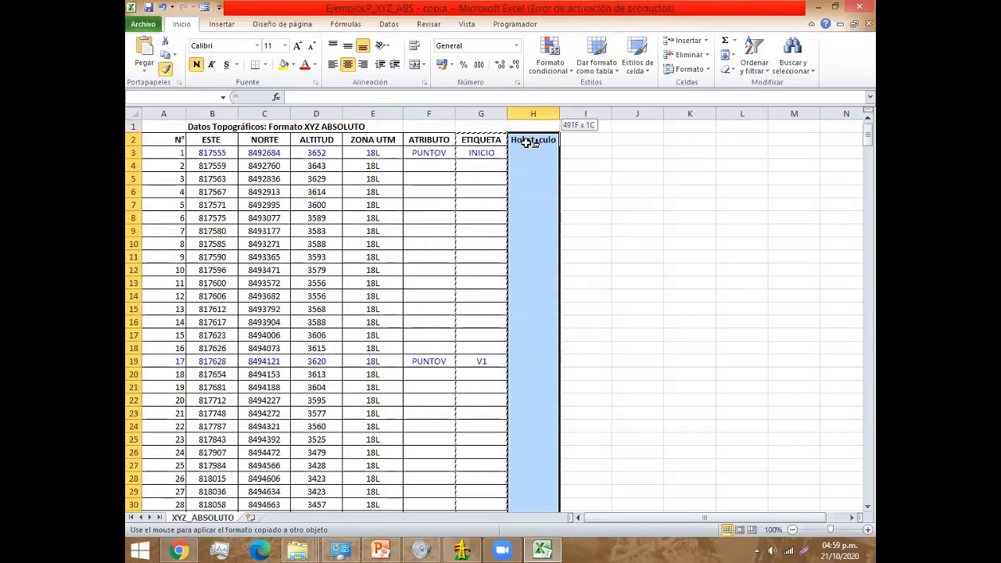
{"action": "left_click_drag", "start_coordinate": [539, 6], "coordinate": [527, 146]}
{"action": "left_click", "coordinate": [538, 333]}
{"action": "scroll", "coordinate": [536, 328], "scroll_direction": "up", "scroll_amount": 7}
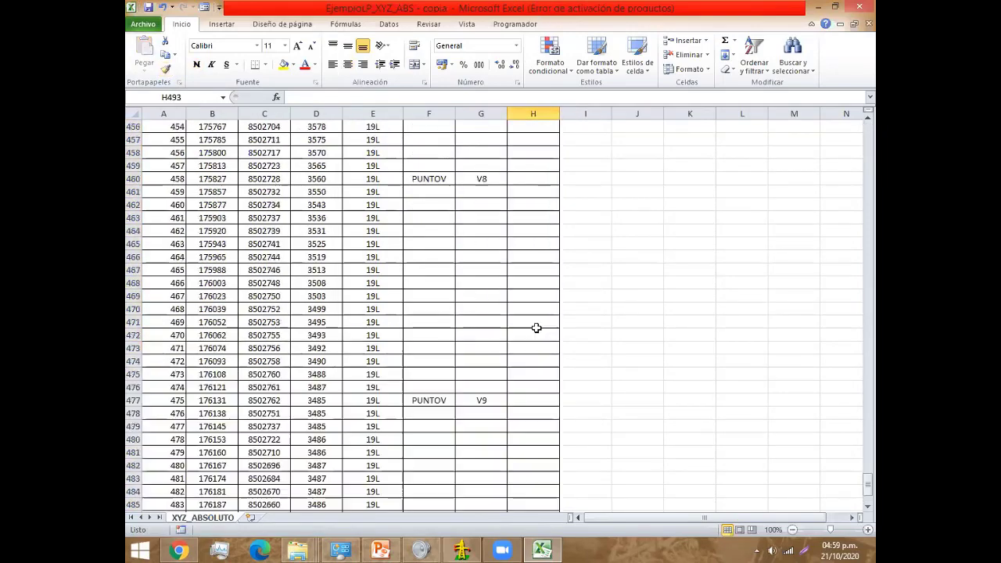
{"action": "scroll", "coordinate": [536, 330], "scroll_direction": "up", "scroll_amount": 7}
{"action": "scroll", "coordinate": [535, 333], "scroll_direction": "up", "scroll_amount": 6}
{"action": "scroll", "coordinate": [532, 335], "scroll_direction": "up", "scroll_amount": 6}
{"action": "scroll", "coordinate": [530, 335], "scroll_direction": "up", "scroll_amount": 7}
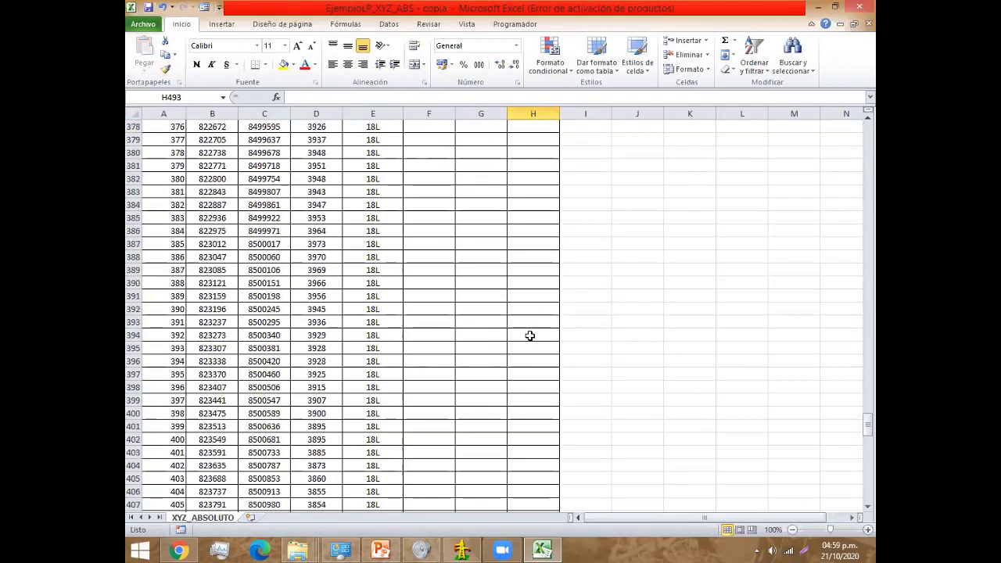
{"action": "scroll", "coordinate": [528, 337], "scroll_direction": "up", "scroll_amount": 8}
{"action": "scroll", "coordinate": [525, 340], "scroll_direction": "up", "scroll_amount": 8}
{"action": "scroll", "coordinate": [525, 341], "scroll_direction": "up", "scroll_amount": 6}
{"action": "scroll", "coordinate": [525, 341], "scroll_direction": "up", "scroll_amount": 3}
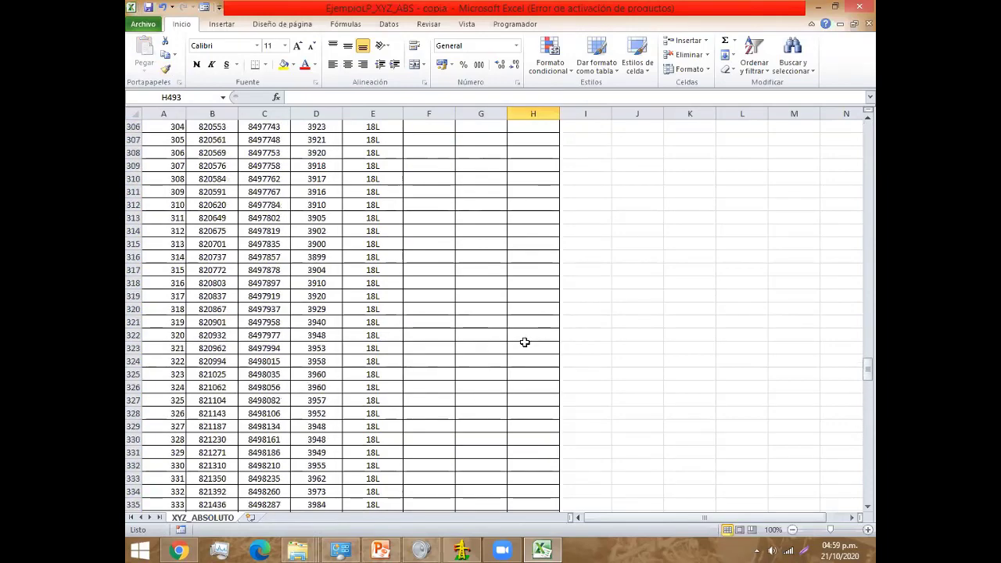
{"action": "scroll", "coordinate": [525, 344], "scroll_direction": "up", "scroll_amount": 8}
{"action": "scroll", "coordinate": [528, 349], "scroll_direction": "up", "scroll_amount": 5}
Step: Enter obstacle height 20 for the LT138kV row and 13 in H231 for the LT23kV row
{"action": "left_click", "coordinate": [529, 374]}
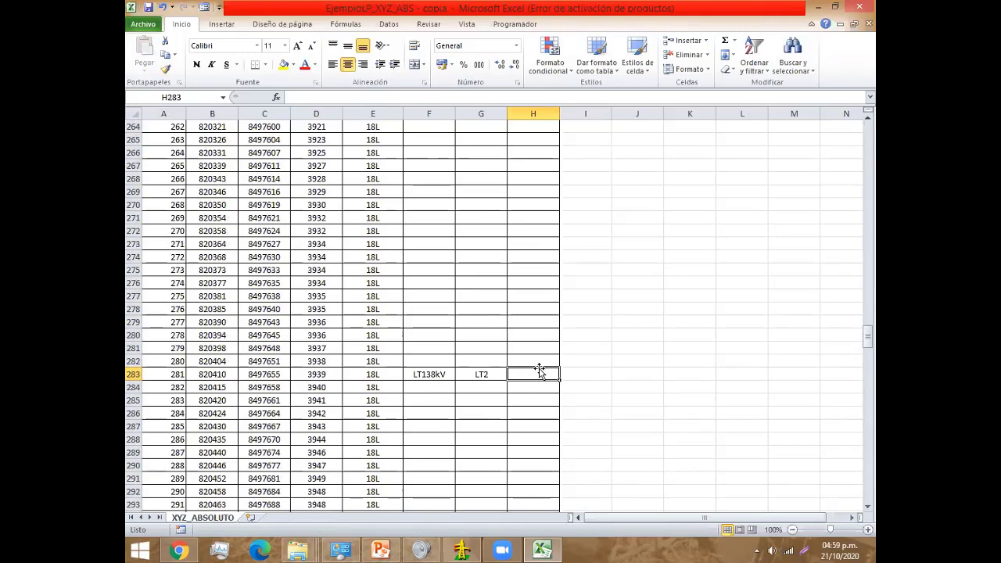
{"action": "type", "text": "20"}
{"action": "scroll", "coordinate": [540, 364], "scroll_direction": "up", "scroll_amount": 1}
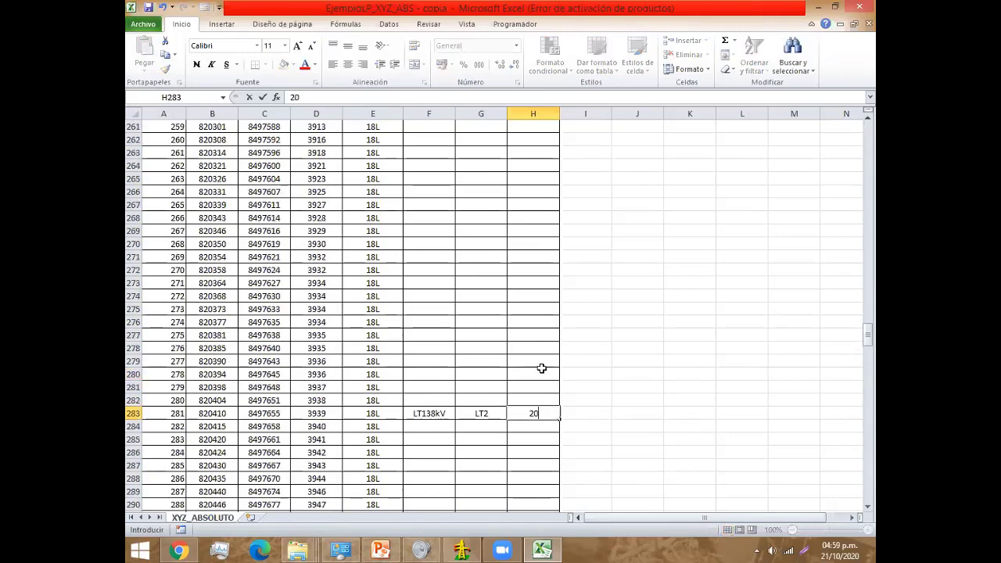
{"action": "scroll", "coordinate": [553, 363], "scroll_direction": "up", "scroll_amount": 5}
{"action": "scroll", "coordinate": [553, 363], "scroll_direction": "down", "scroll_amount": 1}
{"action": "scroll", "coordinate": [552, 362], "scroll_direction": "down", "scroll_amount": 7}
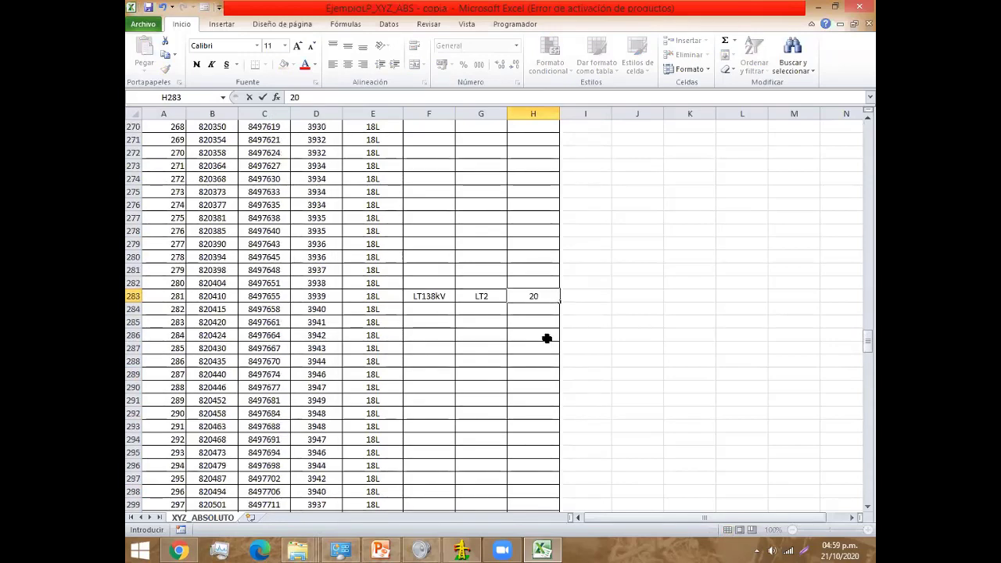
{"action": "scroll", "coordinate": [545, 337], "scroll_direction": "up", "scroll_amount": 6}
{"action": "scroll", "coordinate": [543, 336], "scroll_direction": "up", "scroll_amount": 7}
{"action": "scroll", "coordinate": [543, 336], "scroll_direction": "up", "scroll_amount": 6}
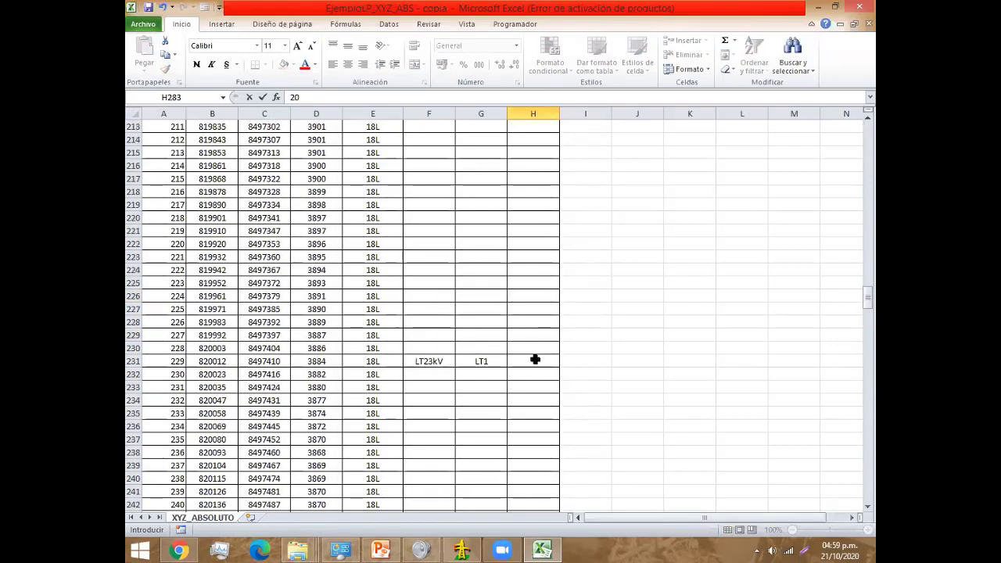
{"action": "left_click", "coordinate": [528, 364]}
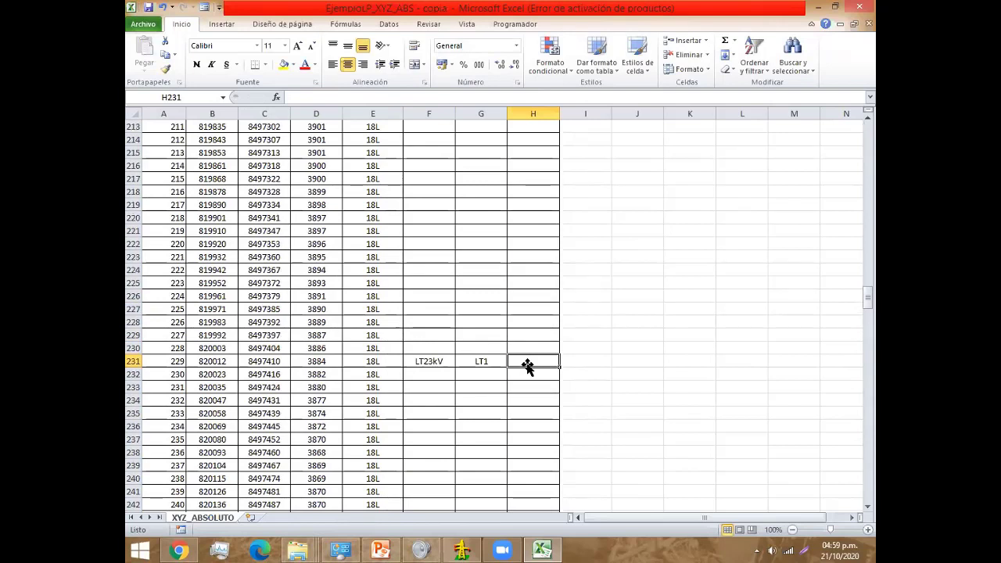
{"action": "type", "text": "13"}
{"action": "scroll", "coordinate": [570, 344], "scroll_direction": "up", "scroll_amount": 4}
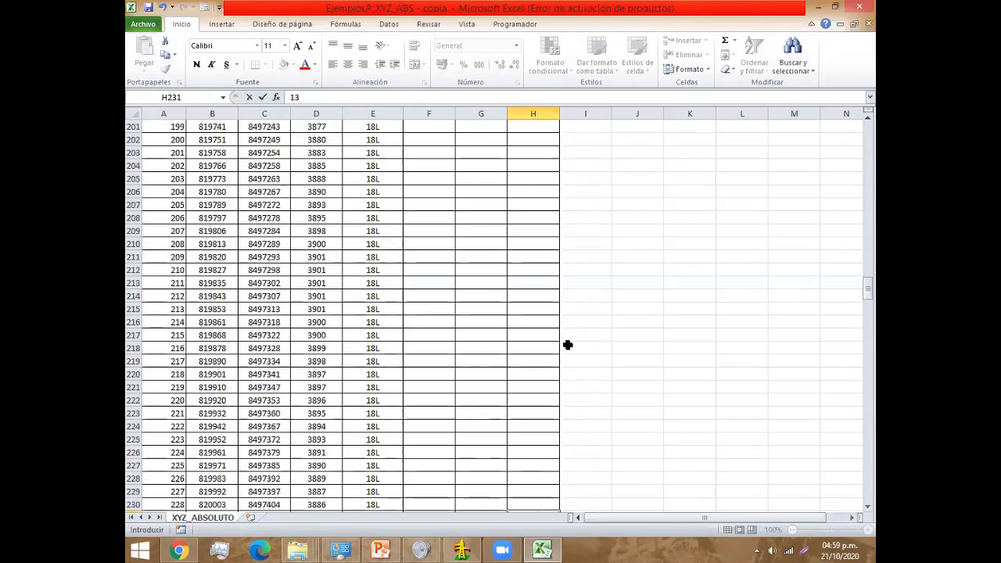
{"action": "scroll", "coordinate": [568, 345], "scroll_direction": "up", "scroll_amount": 6}
{"action": "scroll", "coordinate": [567, 345], "scroll_direction": "down", "scroll_amount": 6}
{"action": "scroll", "coordinate": [568, 345], "scroll_direction": "down", "scroll_amount": 1}
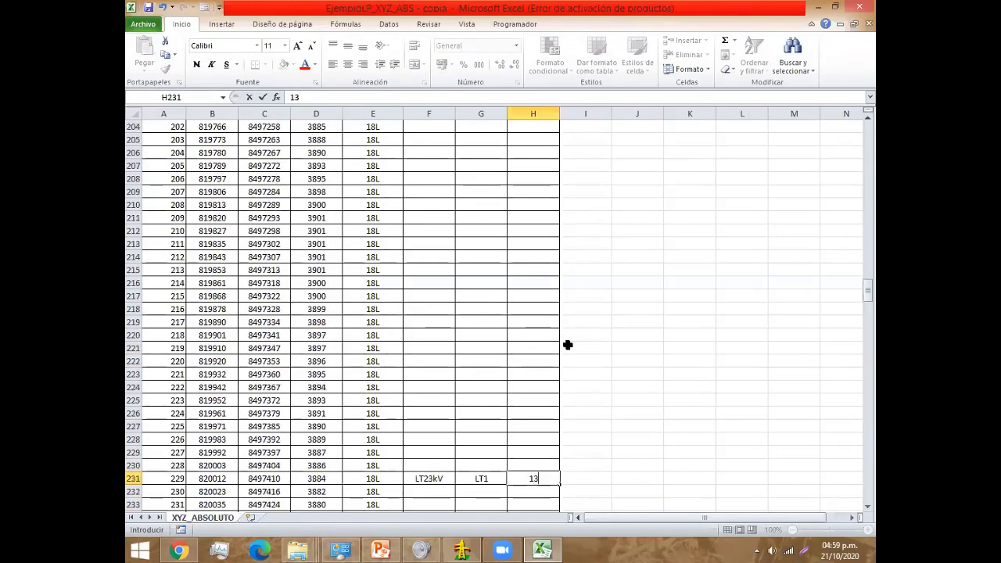
{"action": "key", "text": "Return"}
{"action": "scroll", "coordinate": [555, 370], "scroll_direction": "up", "scroll_amount": 11}
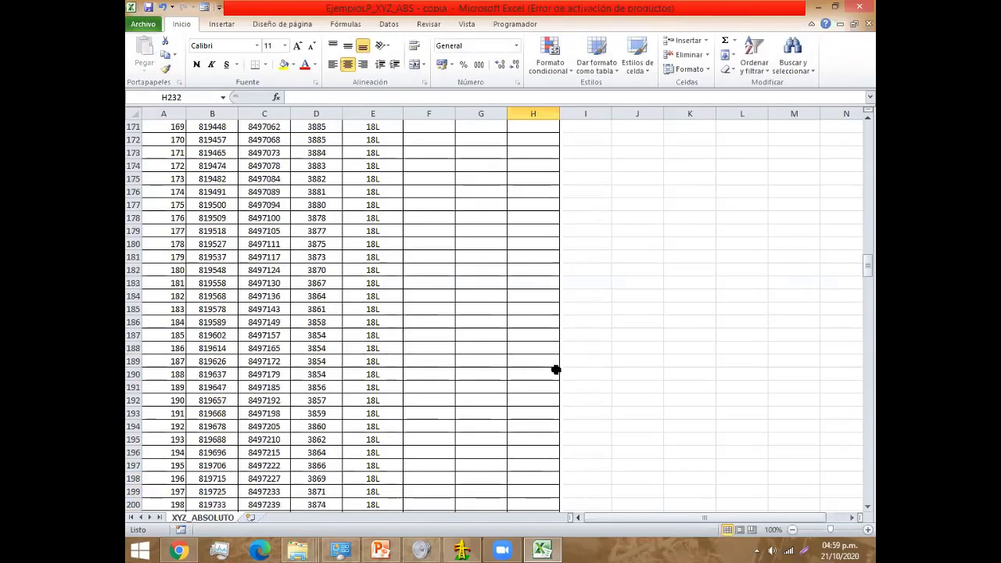
{"action": "scroll", "coordinate": [555, 370], "scroll_direction": "up", "scroll_amount": 6}
{"action": "scroll", "coordinate": [555, 370], "scroll_direction": "up", "scroll_amount": 4}
Step: Enter obstacle height 7 in H164 for the poste row, then return to DLT-CAD
{"action": "left_click", "coordinate": [533, 424]}
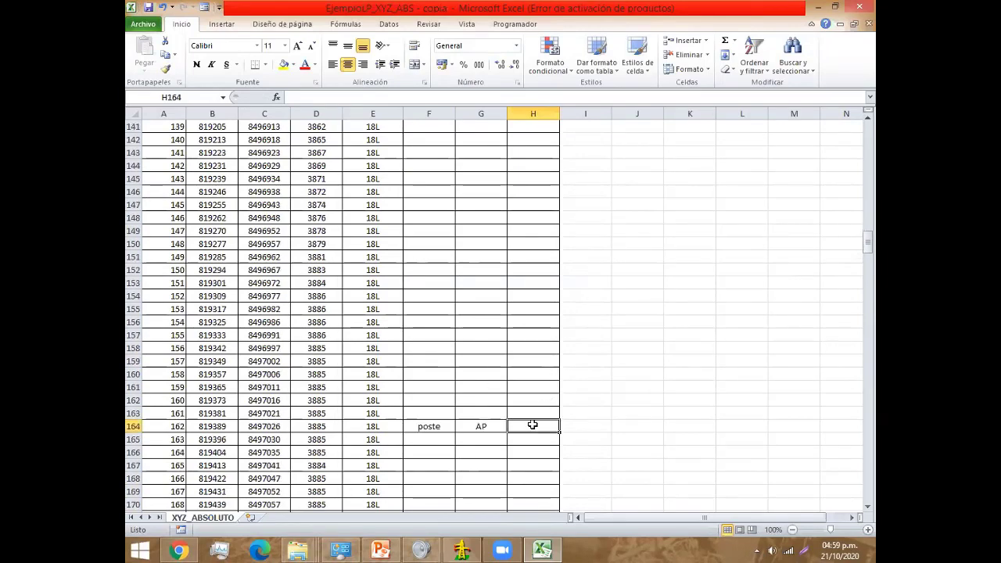
{"action": "type", "text": "7"}
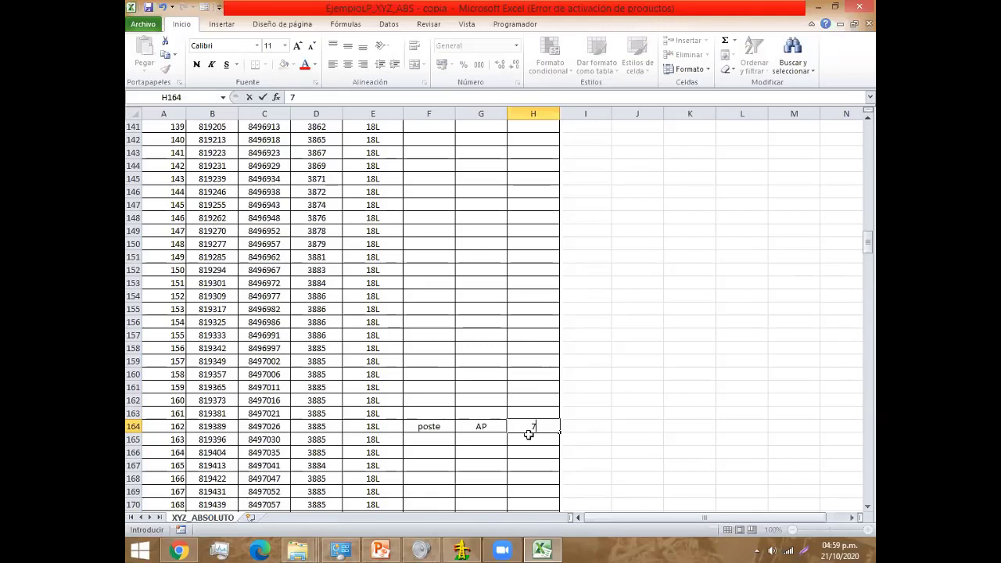
{"action": "scroll", "coordinate": [531, 429], "scroll_direction": "up", "scroll_amount": 10}
{"action": "scroll", "coordinate": [531, 422], "scroll_direction": "up", "scroll_amount": 2}
{"action": "scroll", "coordinate": [533, 423], "scroll_direction": "up", "scroll_amount": 7}
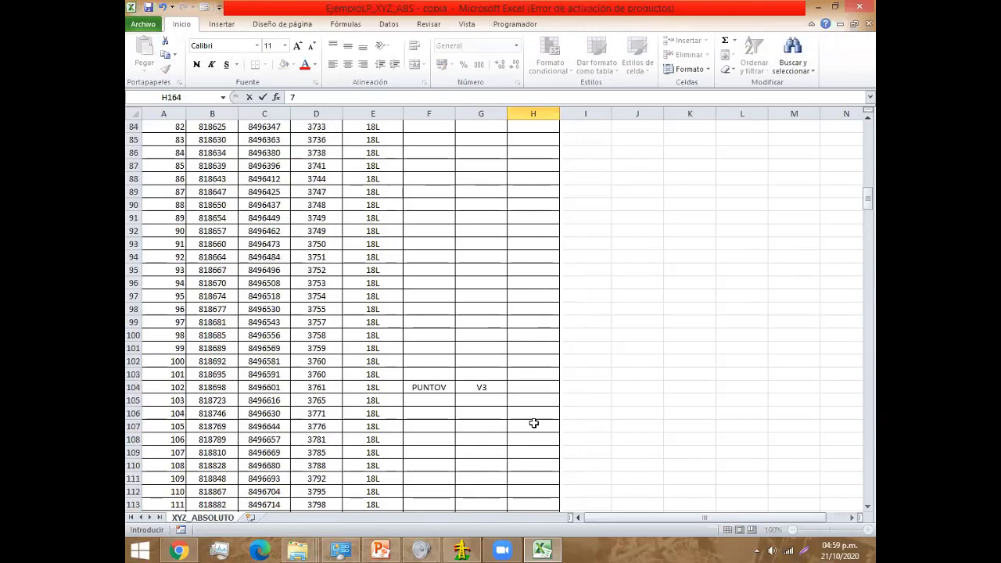
{"action": "scroll", "coordinate": [533, 423], "scroll_direction": "down", "scroll_amount": 4}
{"action": "scroll", "coordinate": [531, 421], "scroll_direction": "down", "scroll_amount": 8}
{"action": "scroll", "coordinate": [532, 420], "scroll_direction": "down", "scroll_amount": 6}
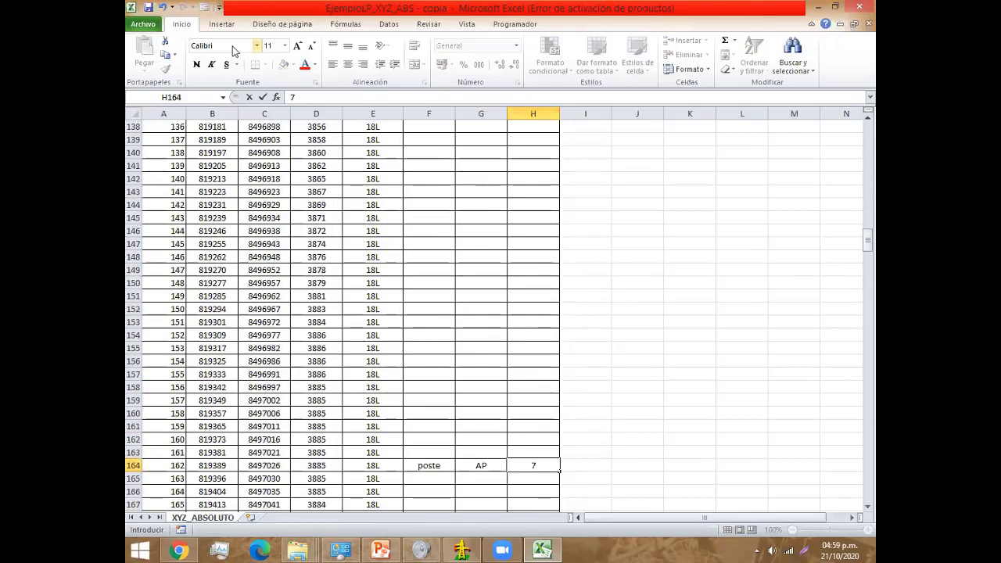
{"action": "left_click", "coordinate": [263, 97]}
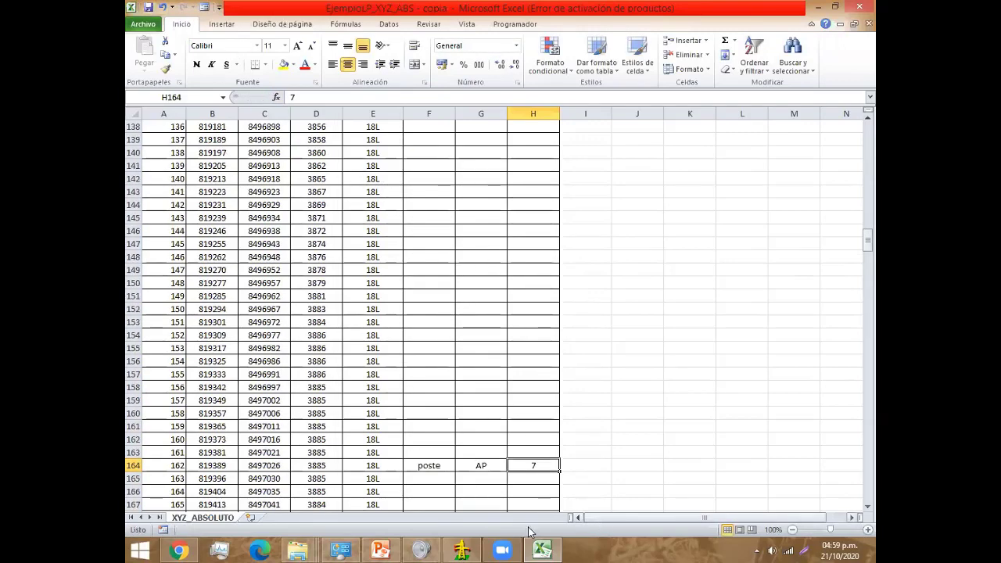
{"action": "left_click", "coordinate": [462, 550]}
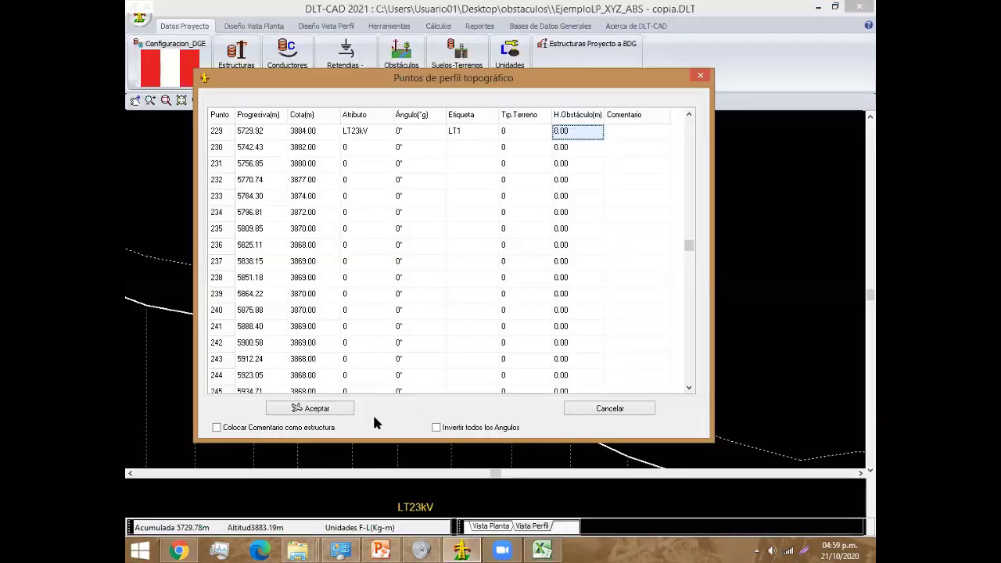
Step: Close the points table and load 'EjemploLP_XYZ_ABS - copia' via Cargar Topografía (XYZ,KLM,XZ)
{"action": "left_click", "coordinate": [322, 408]}
{"action": "left_click", "coordinate": [139, 15]}
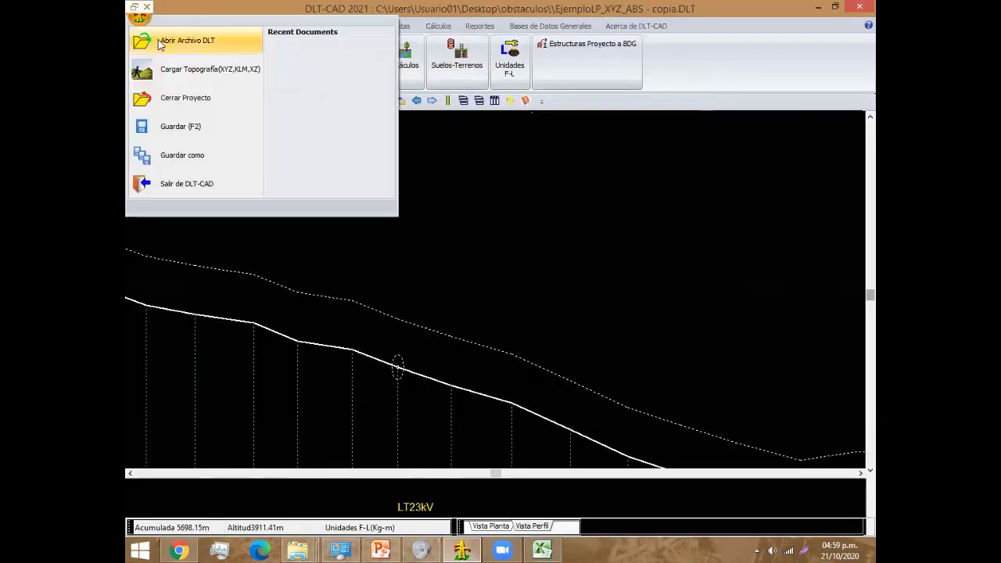
{"action": "left_click", "coordinate": [184, 70]}
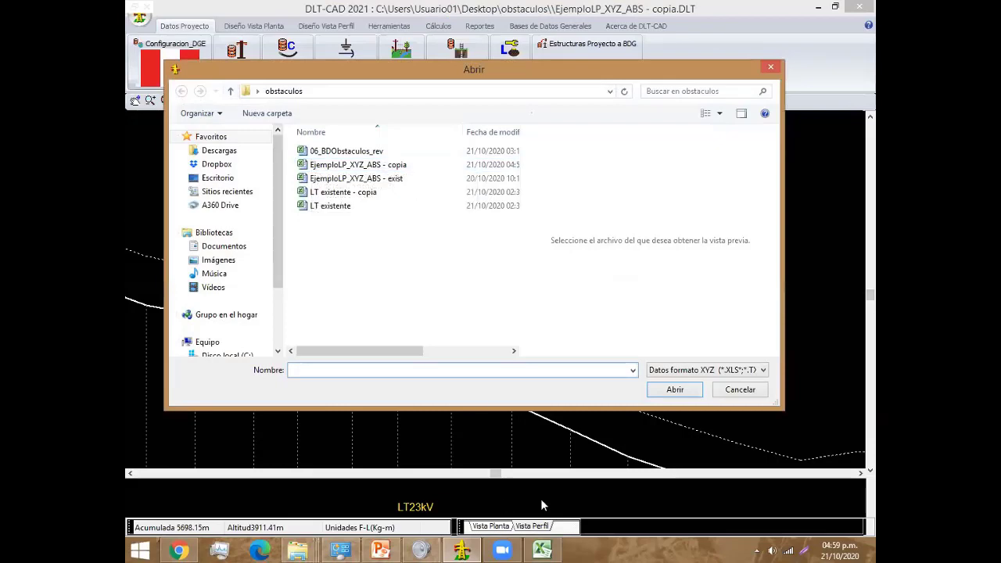
{"action": "left_click", "coordinate": [542, 551]}
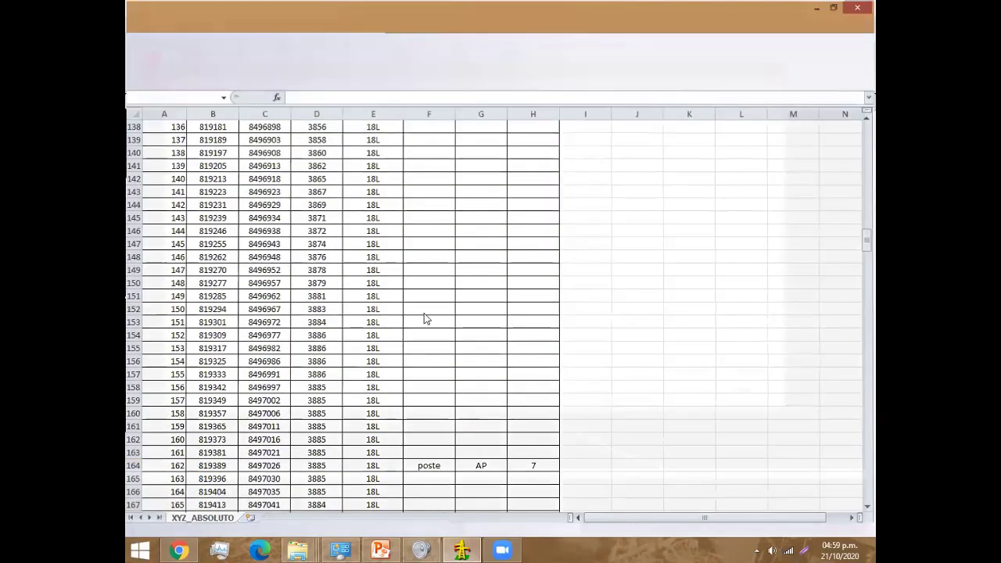
{"action": "key", "text": "alt+Tab"}
{"action": "key", "text": "Escape"}
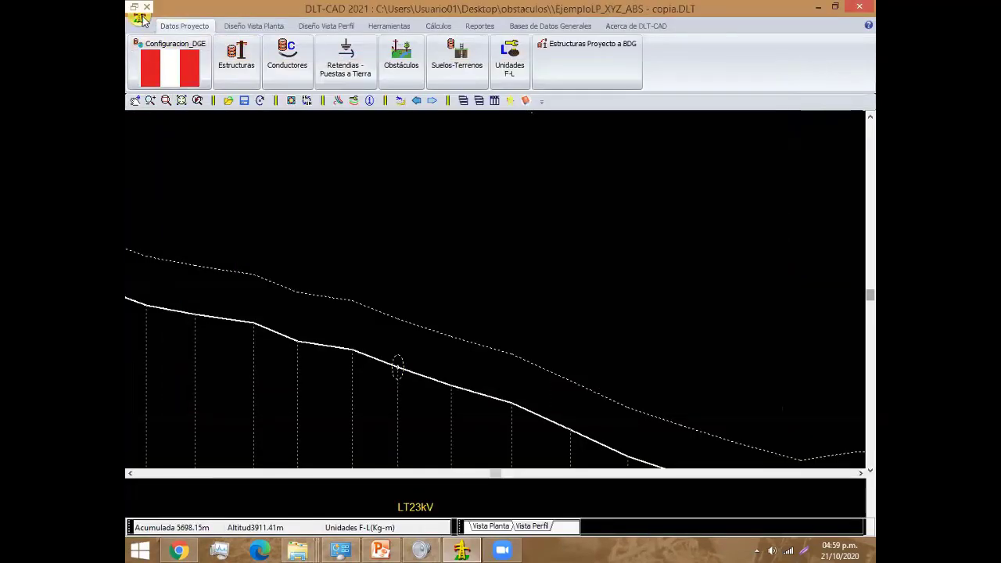
{"action": "left_click", "coordinate": [142, 16]}
{"action": "left_click", "coordinate": [173, 72]}
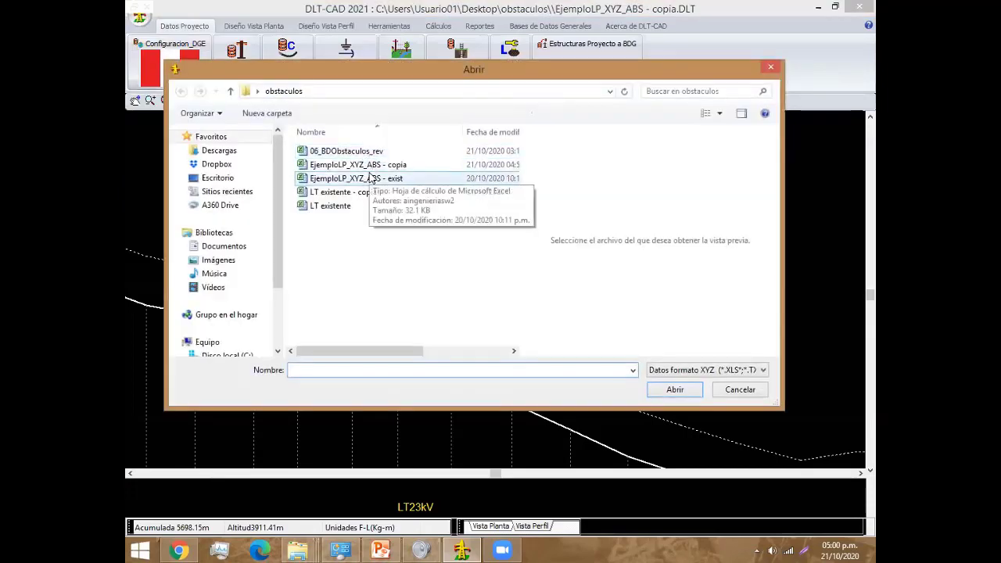
{"action": "double_click", "coordinate": [385, 166]}
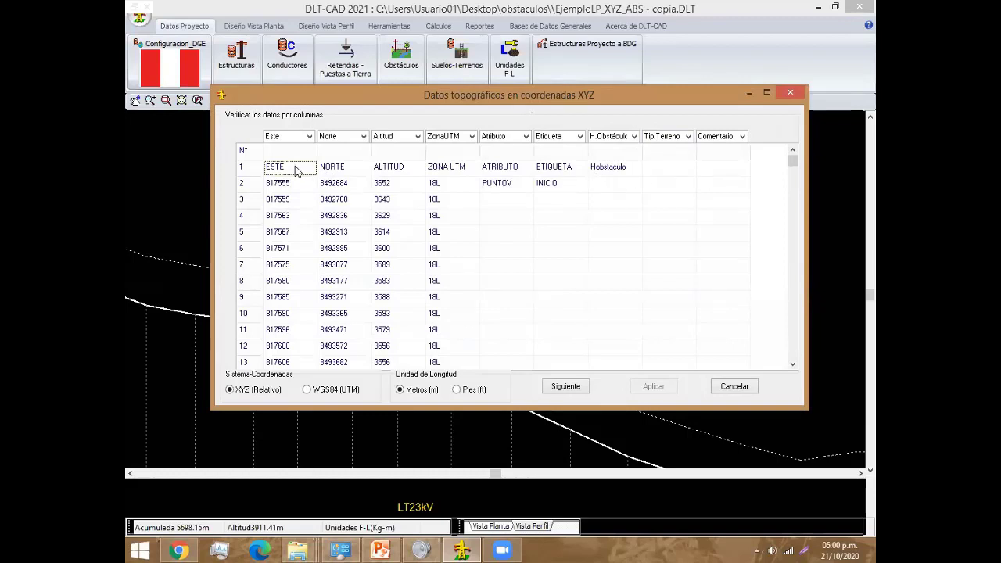
Step: Set the coordinate system to WGS84 (UTM) and check the H.Obstáculo column shows 7 at the poste
{"action": "left_click", "coordinate": [330, 391]}
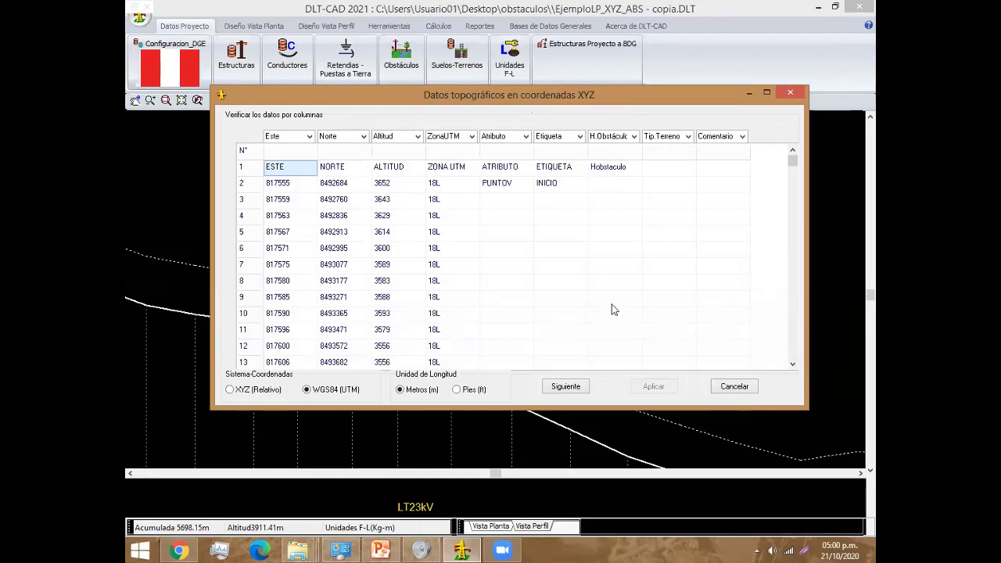
{"action": "left_click", "coordinate": [614, 333]}
{"action": "key", "text": "Down"}
{"action": "key", "text": "Down"}
{"action": "key", "text": "Down"}
{"action": "key", "text": "Down"}
{"action": "key", "text": "Down"}
{"action": "key", "text": "Down"}
{"action": "key", "text": "Down"}
{"action": "key", "text": "Down"}
{"action": "key", "text": "Down"}
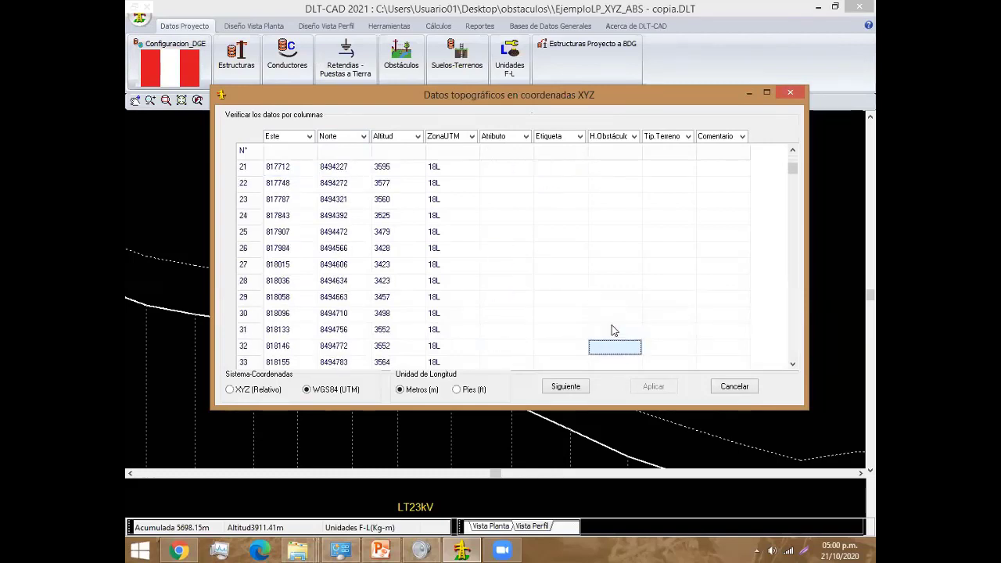
{"action": "key", "text": "Down"}
{"action": "key", "text": "Down"}
{"action": "key", "text": "Down"}
{"action": "key", "text": "Down"}
{"action": "key", "text": "Down"}
{"action": "key", "text": "Down"}
{"action": "key", "text": "Down"}
{"action": "key", "text": "Down"}
{"action": "key", "text": "Down"}
{"action": "key", "text": "Down"}
{"action": "key", "text": "Down"}
{"action": "key", "text": "Down"}
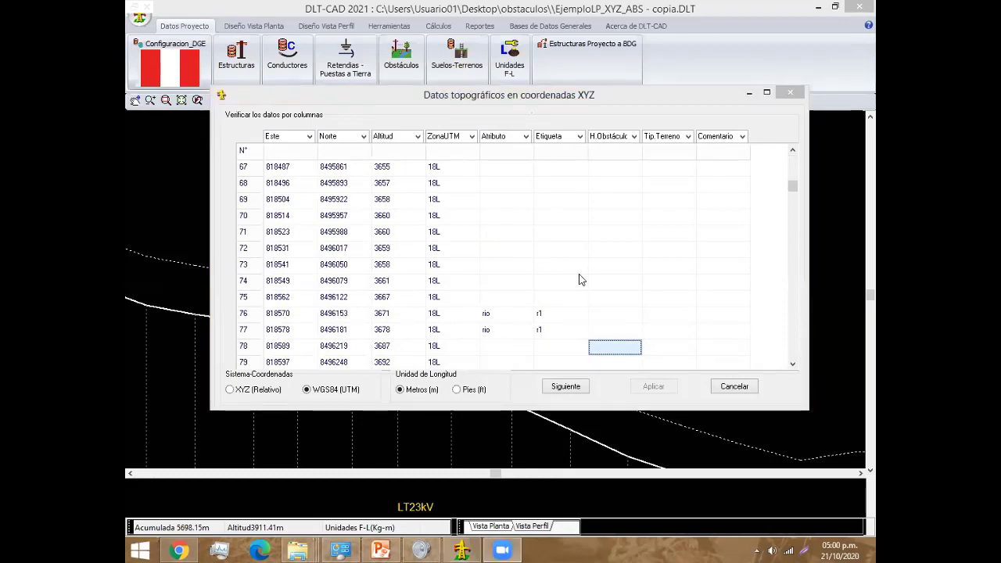
{"action": "left_click", "coordinate": [618, 315]}
{"action": "key", "text": "Down"}
{"action": "key", "text": "Down"}
{"action": "key", "text": "Down"}
{"action": "key", "text": "Down"}
{"action": "key", "text": "Down"}
{"action": "key", "text": "Down"}
{"action": "key", "text": "Down"}
{"action": "key", "text": "Down"}
{"action": "key", "text": "Down"}
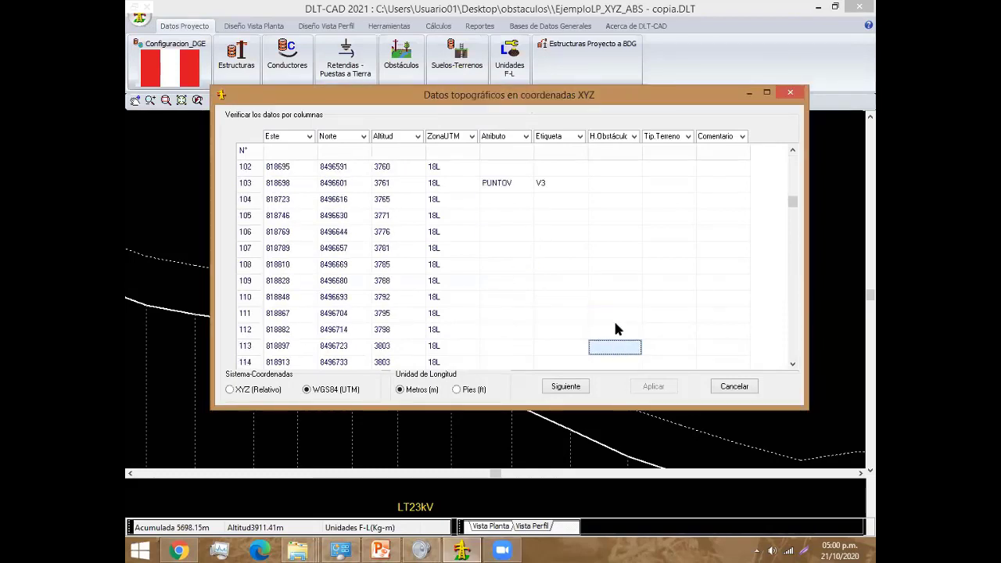
{"action": "key", "text": "Down"}
{"action": "key", "text": "Down"}
{"action": "key", "text": "Down"}
{"action": "key", "text": "Down"}
{"action": "key", "text": "Down"}
{"action": "key", "text": "Down"}
{"action": "key", "text": "Down"}
{"action": "key", "text": "Down"}
{"action": "key", "text": "Down"}
{"action": "key", "text": "Down"}
{"action": "key", "text": "Down"}
{"action": "key", "text": "Down"}
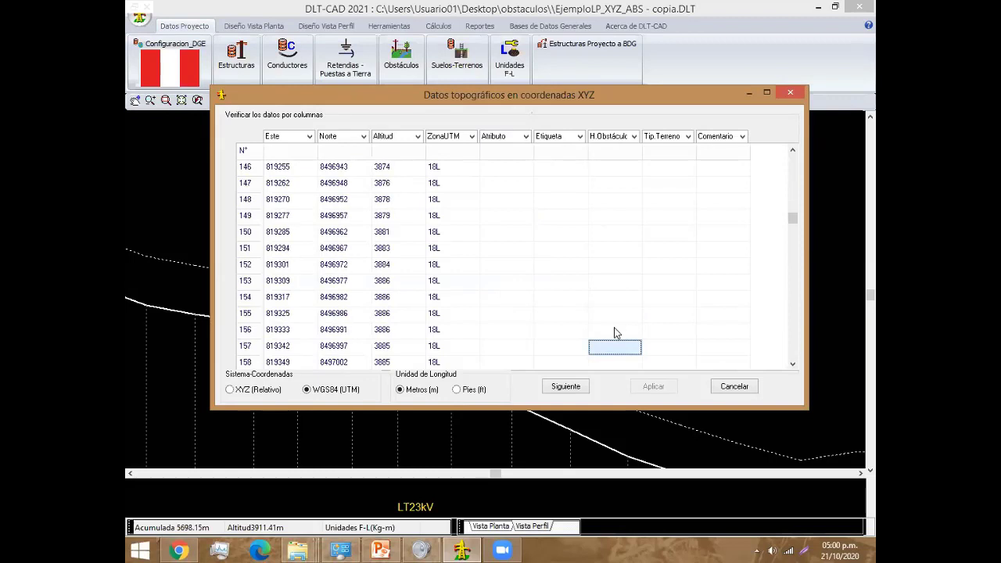
{"action": "key", "text": "Down"}
{"action": "key", "text": "Down"}
{"action": "key", "text": "Down"}
{"action": "key", "text": "Down"}
{"action": "key", "text": "Down"}
{"action": "key", "text": "Down"}
{"action": "key", "text": "Up"}
{"action": "key", "text": "Up"}
{"action": "key", "text": "Up"}
{"action": "key", "text": "Up"}
{"action": "key", "text": "Up"}
{"action": "key", "text": "Up"}
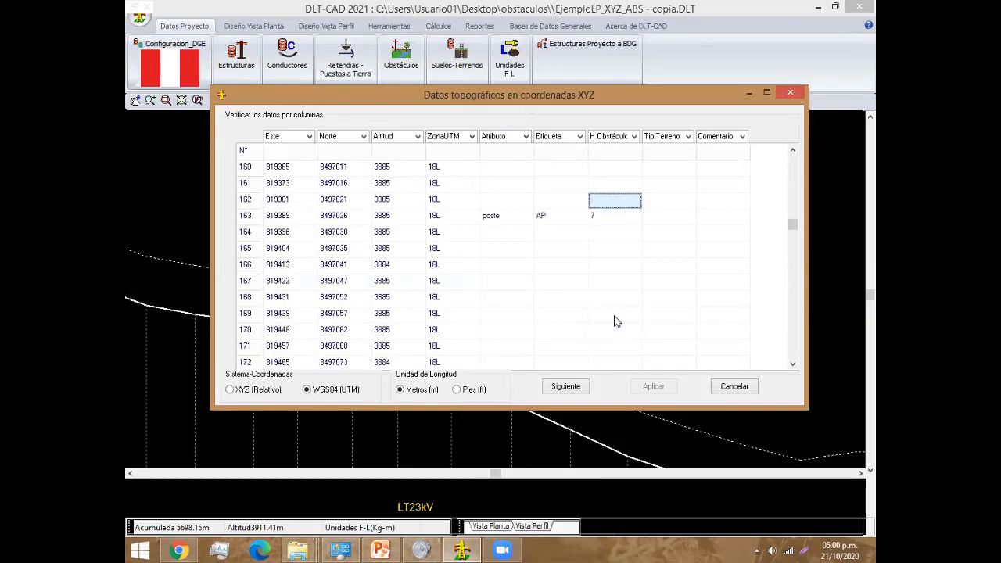
{"action": "key", "text": "Down"}
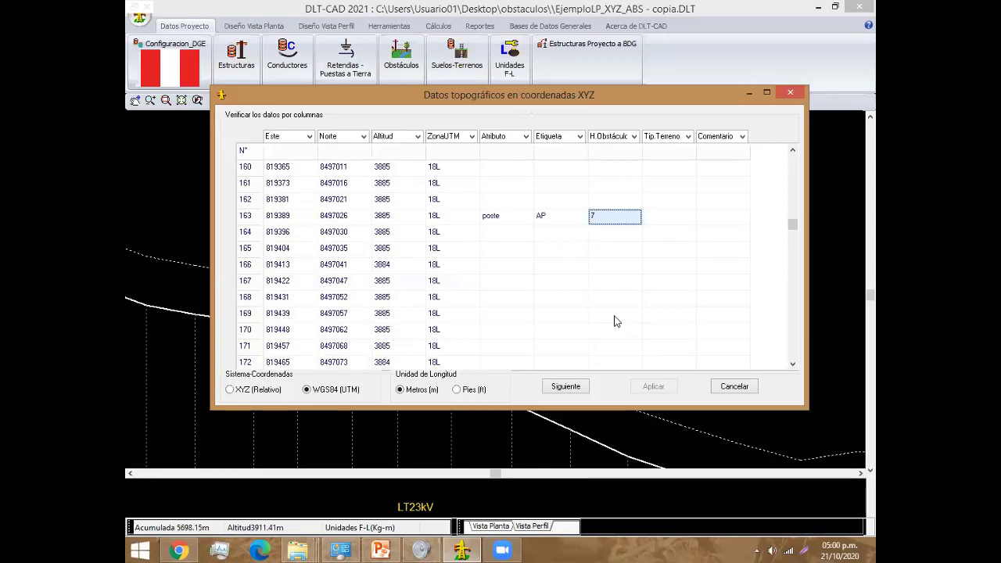
Step: Apply the imported topography to the project and start Traza Ruta Auto
{"action": "left_click", "coordinate": [565, 387]}
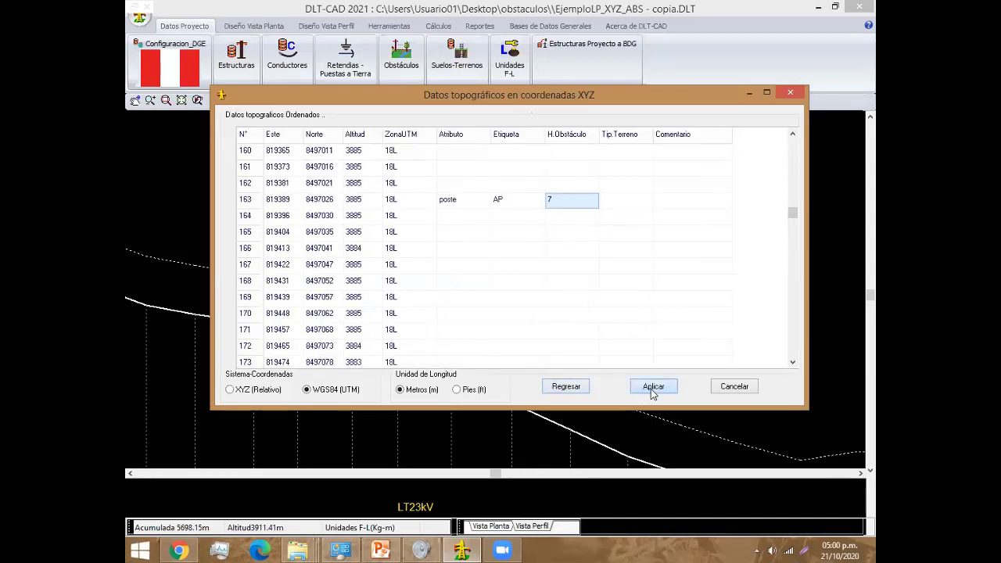
{"action": "left_click", "coordinate": [652, 390]}
{"action": "left_click", "coordinate": [295, 58]}
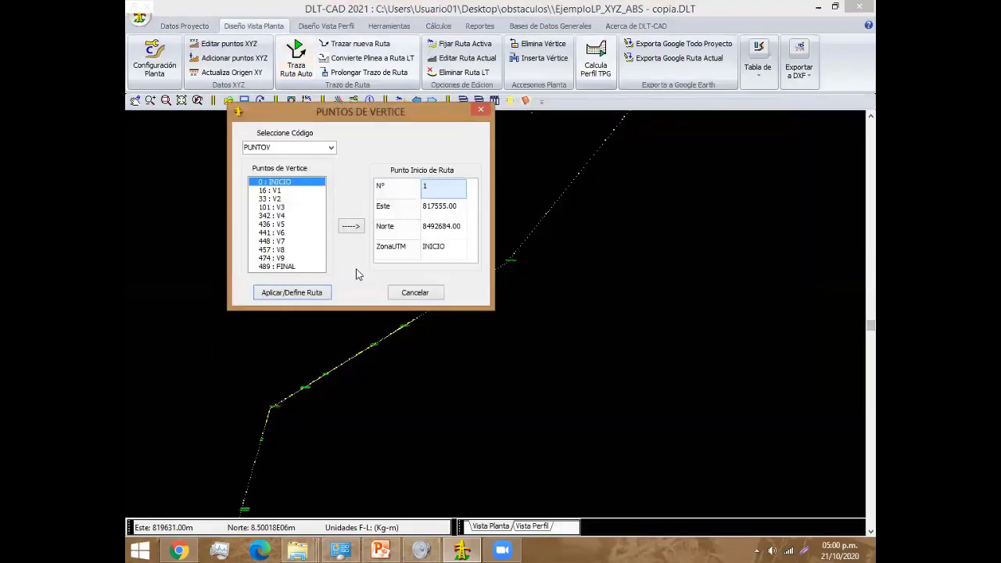
Step: Define the route, recalculate with Calcula Perfil TPG, and frame the 7 m poste near 5000 m
{"action": "left_click", "coordinate": [323, 293]}
{"action": "left_click", "coordinate": [595, 62]}
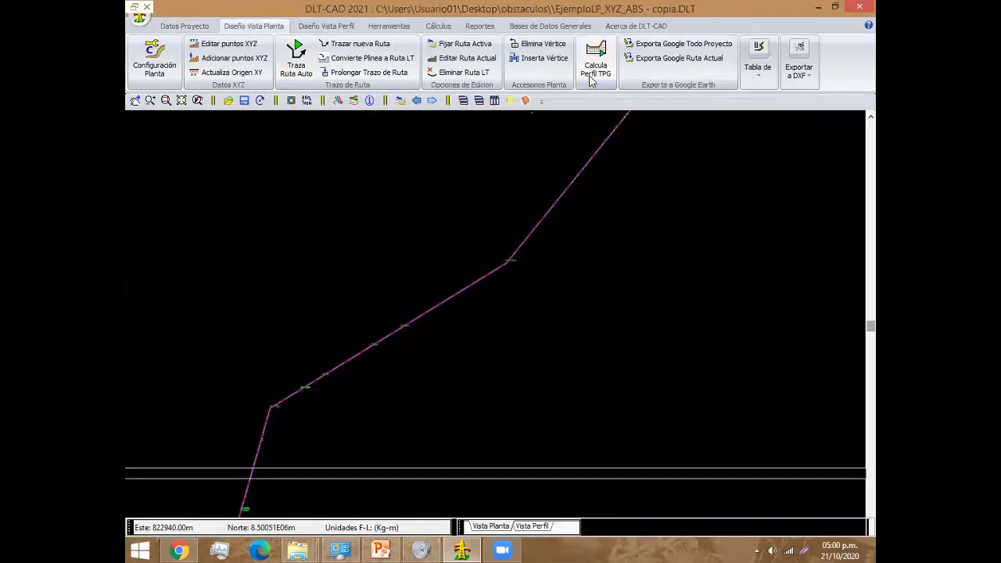
{"action": "scroll", "coordinate": [471, 400], "scroll_direction": "up", "scroll_amount": 1}
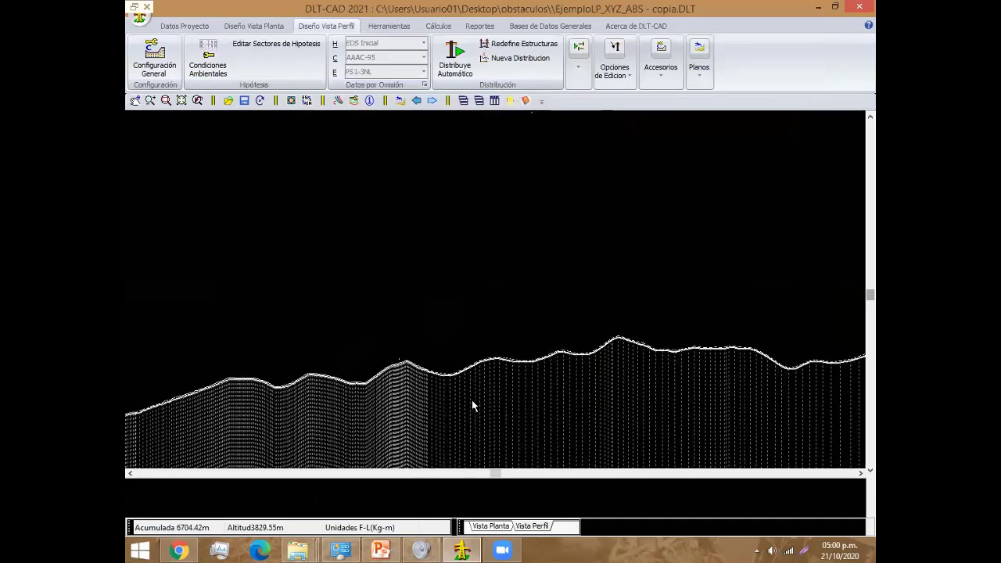
{"action": "scroll", "coordinate": [472, 400], "scroll_direction": "up", "scroll_amount": 1}
{"action": "scroll", "coordinate": [547, 399], "scroll_direction": "up", "scroll_amount": 1}
{"action": "scroll", "coordinate": [632, 398], "scroll_direction": "up", "scroll_amount": 1}
{"action": "scroll", "coordinate": [642, 398], "scroll_direction": "up", "scroll_amount": 1}
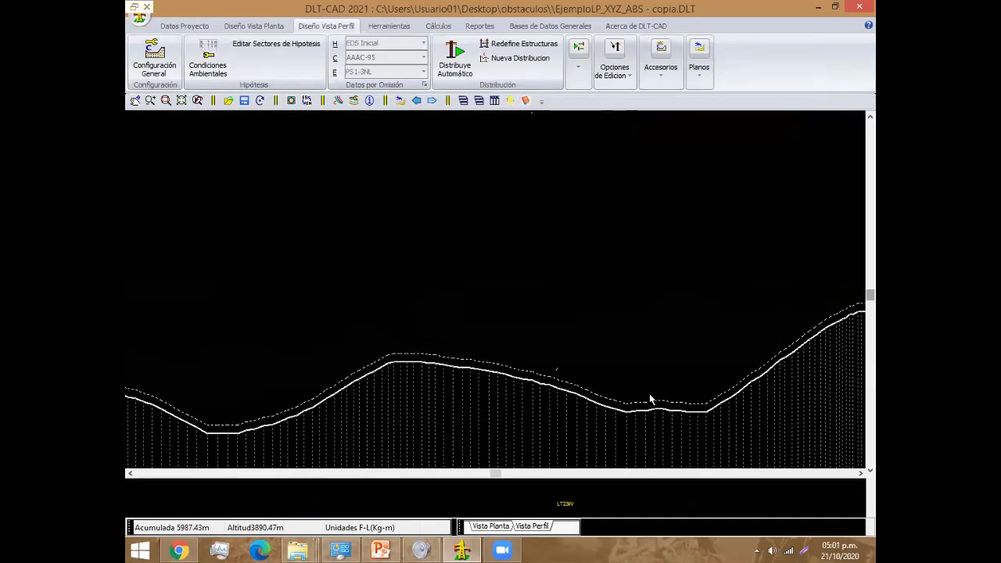
{"action": "scroll", "coordinate": [565, 364], "scroll_direction": "up", "scroll_amount": 1}
{"action": "scroll", "coordinate": [566, 364], "scroll_direction": "up", "scroll_amount": 1}
{"action": "scroll", "coordinate": [597, 336], "scroll_direction": "left", "scroll_amount": 2}
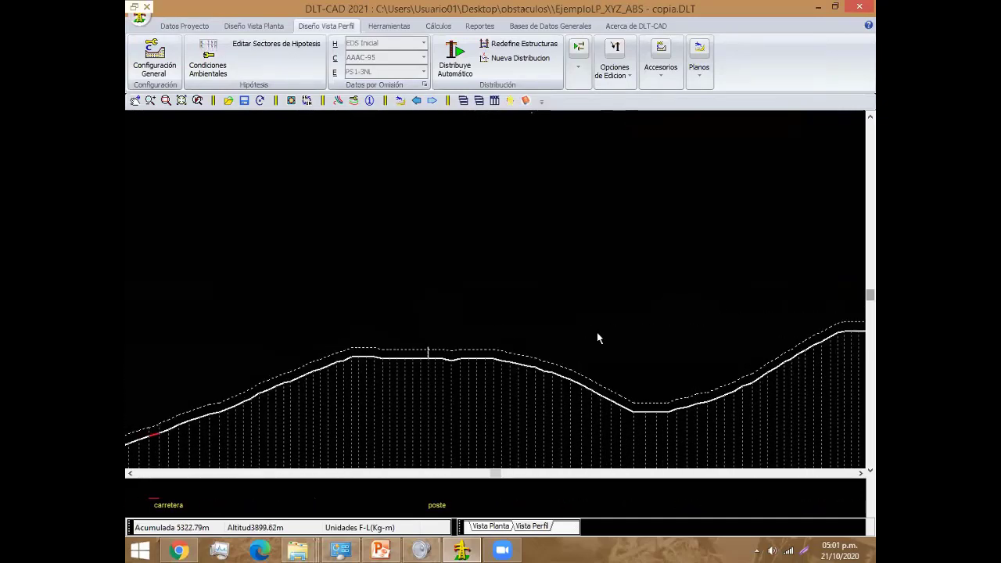
{"action": "scroll", "coordinate": [467, 362], "scroll_direction": "left", "scroll_amount": 1}
{"action": "scroll", "coordinate": [663, 351], "scroll_direction": "left", "scroll_amount": 2}
{"action": "scroll", "coordinate": [472, 400], "scroll_direction": "left", "scroll_amount": 2}
{"action": "scroll", "coordinate": [472, 400], "scroll_direction": "up", "scroll_amount": 1}
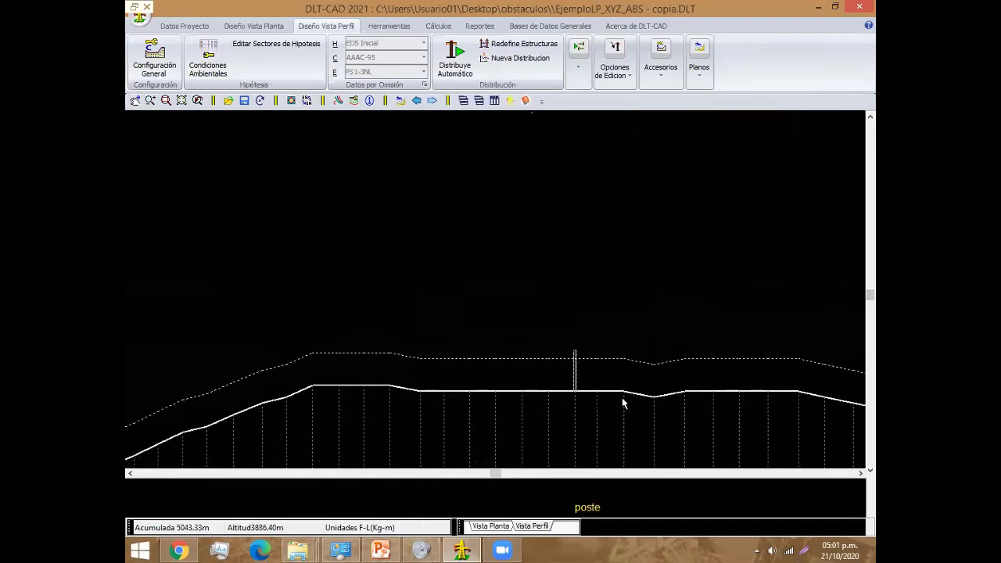
{"action": "scroll", "coordinate": [622, 397], "scroll_direction": "up", "scroll_amount": 1}
{"action": "scroll", "coordinate": [536, 430], "scroll_direction": "up", "scroll_amount": 1}
{"action": "middle_click_drag", "start_coordinate": [540, 433], "coordinate": [504, 383]}
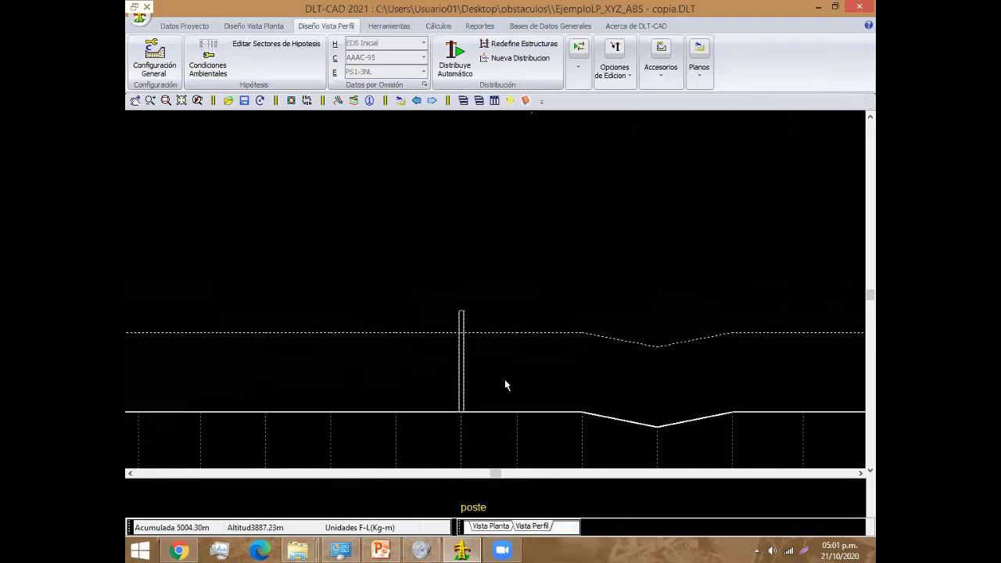
Step: Set point 162's attribute to Poste BT in the profile points table and accept
{"action": "double_click", "coordinate": [460, 412]}
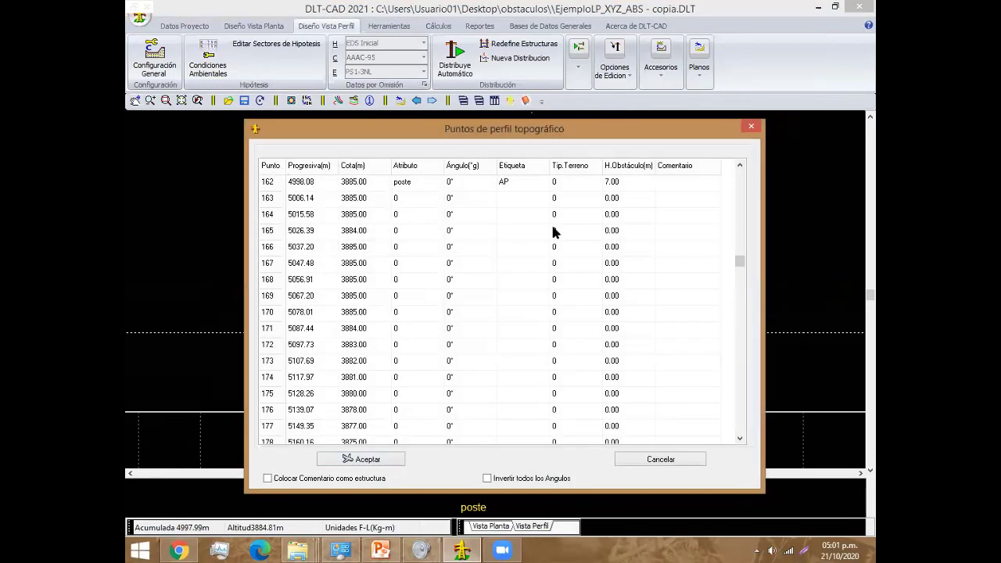
{"action": "left_click", "coordinate": [425, 188]}
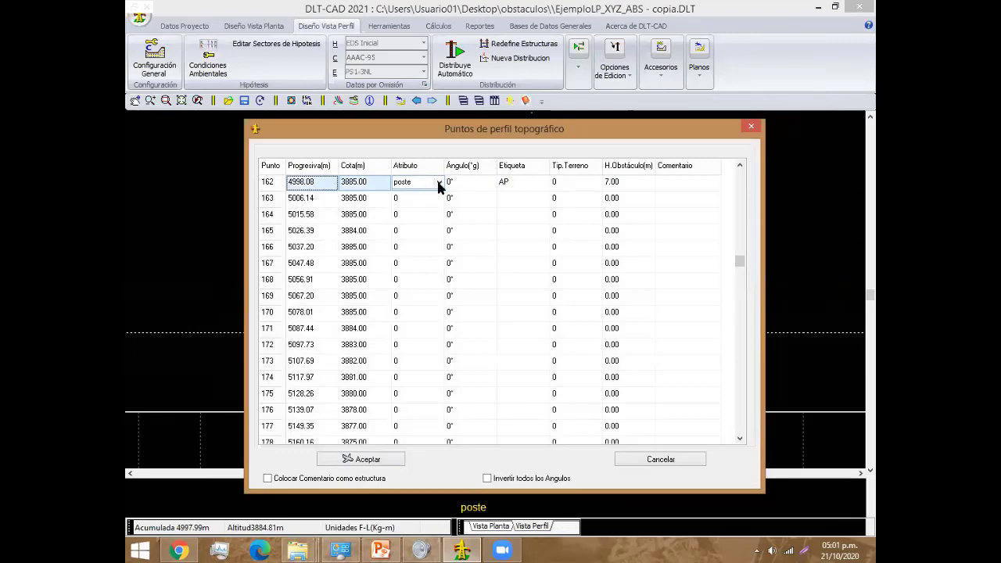
{"action": "left_click", "coordinate": [438, 181]}
{"action": "left_click", "coordinate": [419, 212]}
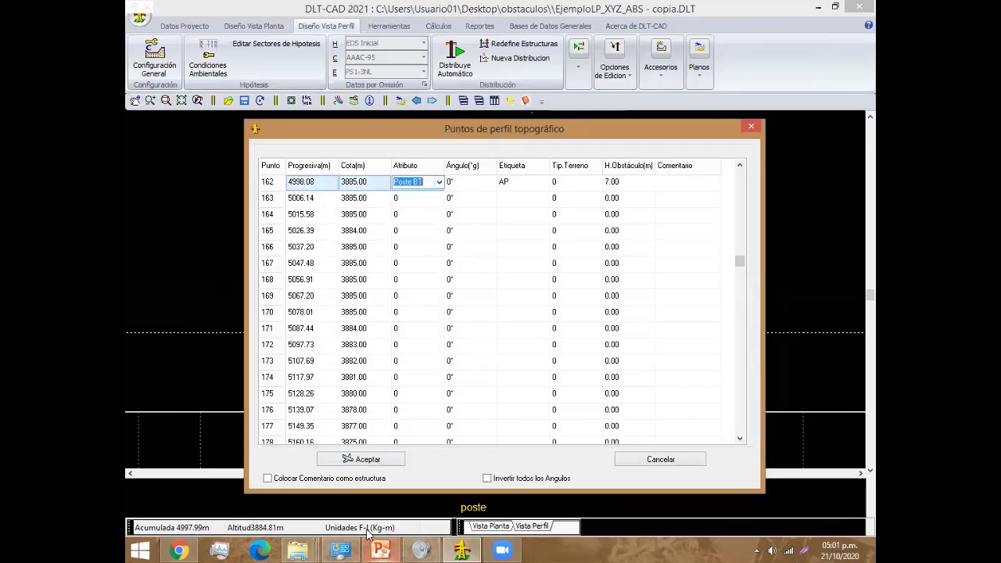
{"action": "left_click", "coordinate": [380, 461]}
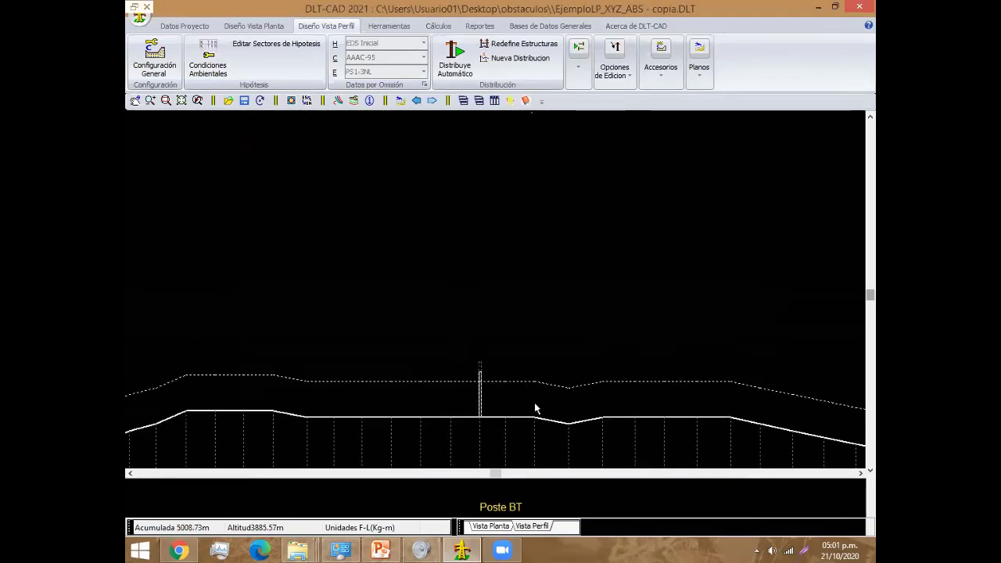
Step: Move the profile view to the LT23kV crossing near 5730 m
{"action": "scroll", "coordinate": [659, 409], "scroll_direction": "down", "scroll_amount": 1}
{"action": "scroll", "coordinate": [680, 403], "scroll_direction": "down", "scroll_amount": 1}
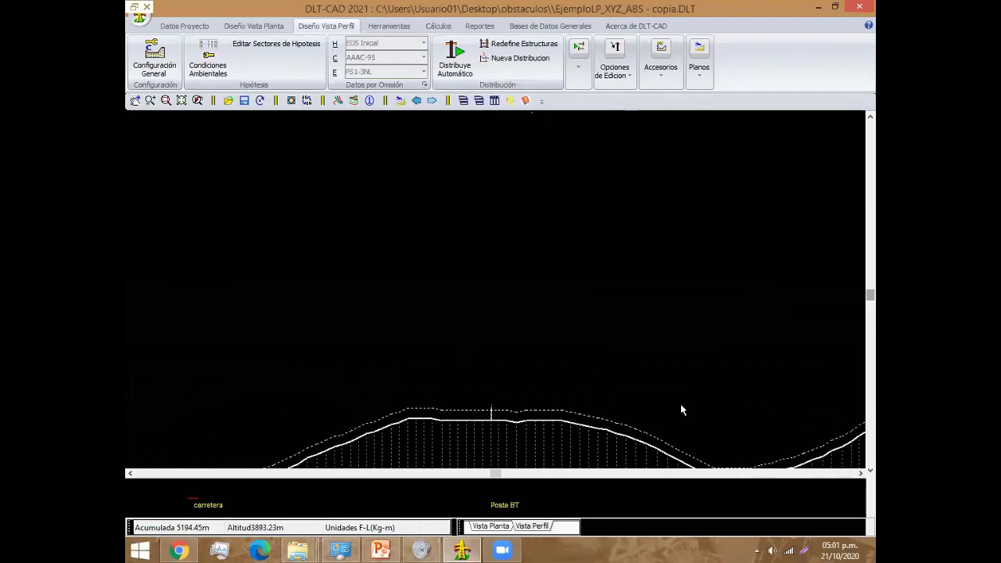
{"action": "scroll", "coordinate": [607, 373], "scroll_direction": "down", "scroll_amount": 1}
{"action": "scroll", "coordinate": [577, 389], "scroll_direction": "down", "scroll_amount": 2}
{"action": "scroll", "coordinate": [649, 383], "scroll_direction": "down", "scroll_amount": 2}
{"action": "scroll", "coordinate": [426, 356], "scroll_direction": "down", "scroll_amount": 1}
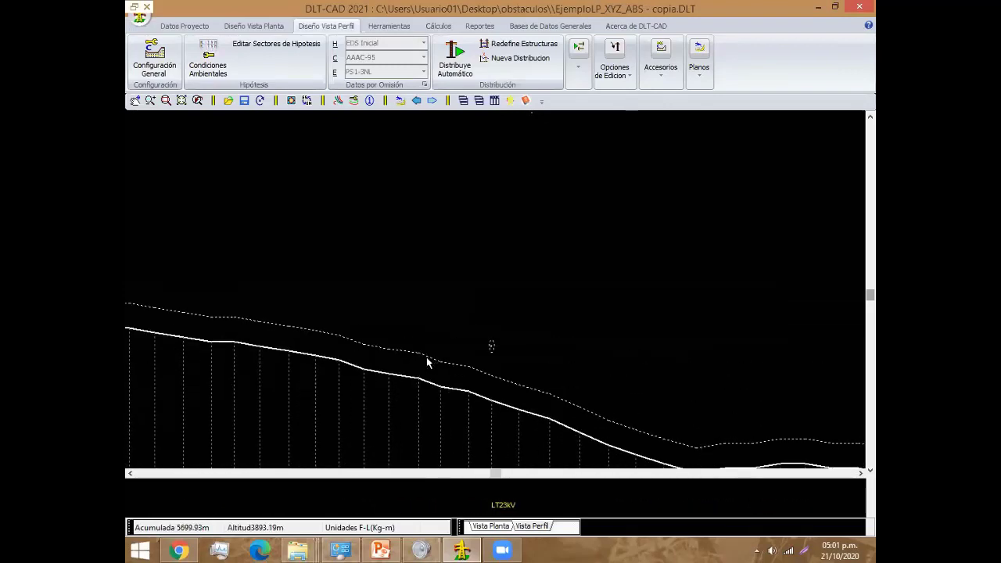
{"action": "scroll", "coordinate": [469, 360], "scroll_direction": "down", "scroll_amount": 1}
{"action": "scroll", "coordinate": [524, 366], "scroll_direction": "down", "scroll_amount": 2}
{"action": "scroll", "coordinate": [473, 360], "scroll_direction": "up", "scroll_amount": 1}
{"action": "scroll", "coordinate": [473, 360], "scroll_direction": "up", "scroll_amount": 1}
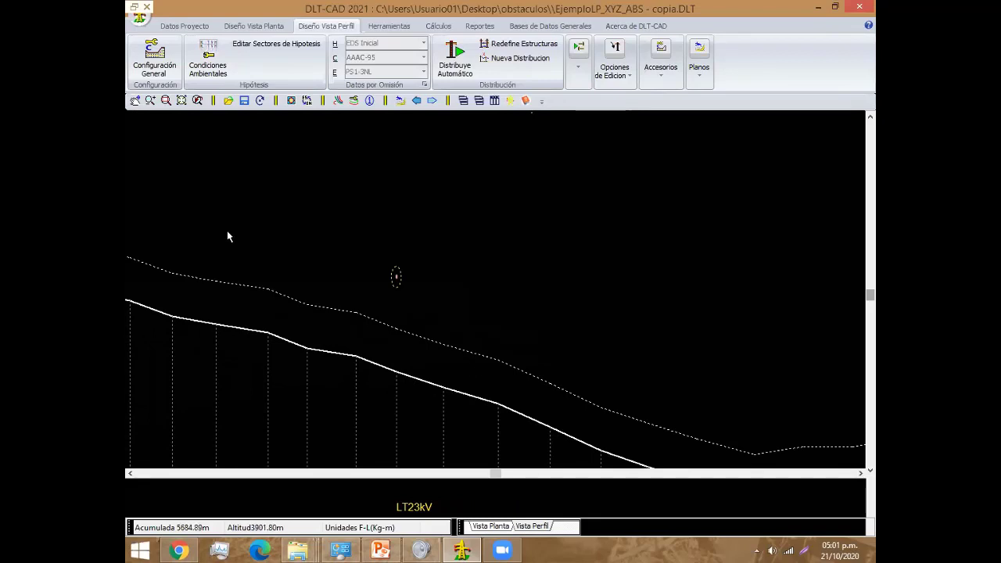
{"action": "scroll", "coordinate": [227, 233], "scroll_direction": "up", "scroll_amount": 1}
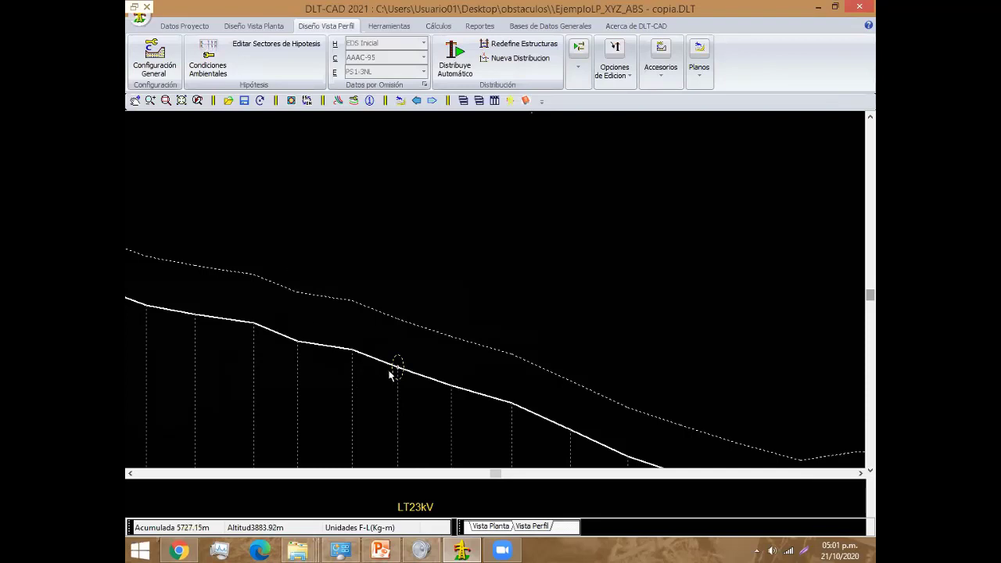
{"action": "scroll", "coordinate": [397, 381], "scroll_direction": "down", "scroll_amount": 1}
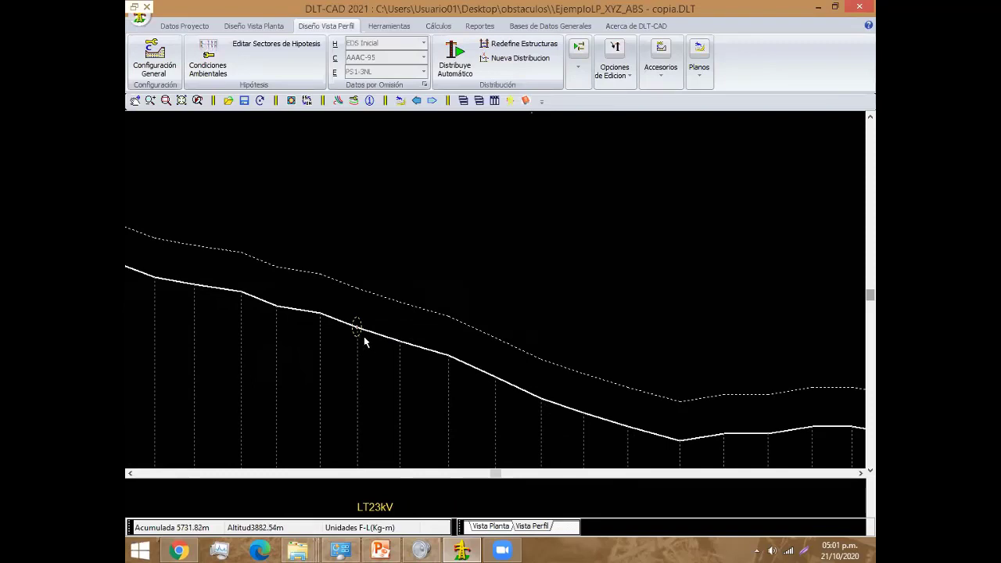
{"action": "scroll", "coordinate": [363, 336], "scroll_direction": "up", "scroll_amount": 1}
{"action": "scroll", "coordinate": [375, 333], "scroll_direction": "up", "scroll_amount": 1}
{"action": "scroll", "coordinate": [393, 327], "scroll_direction": "up", "scroll_amount": 1}
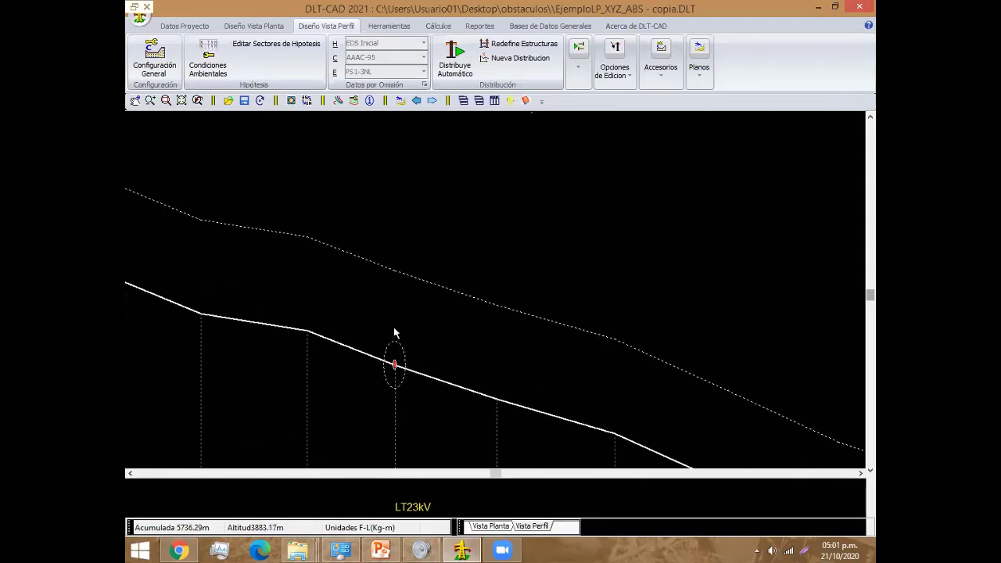
Step: Give LT23kV point 229 an H.Obstáculo of 13 m in the profile points table
{"action": "double_click", "coordinate": [394, 377]}
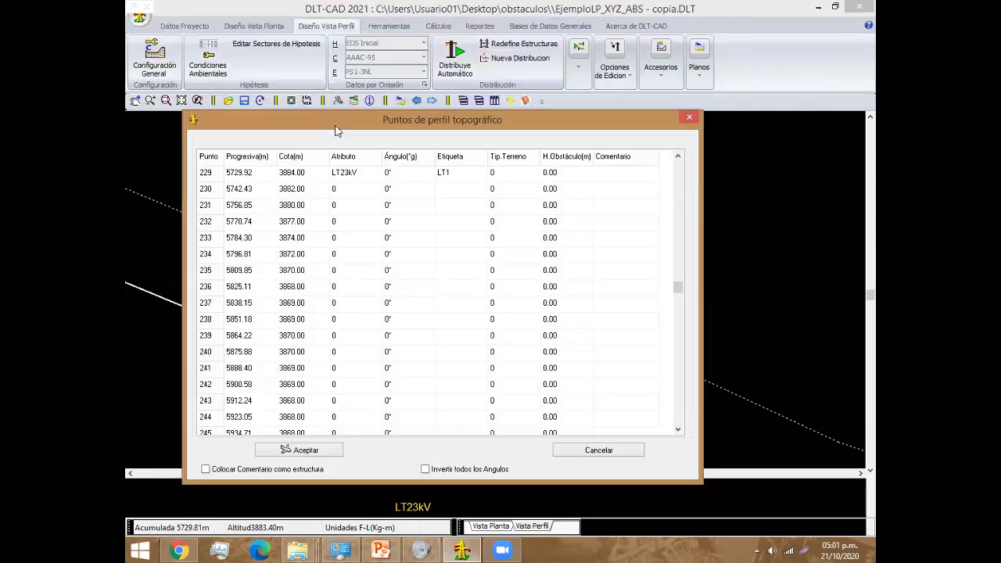
{"action": "left_click", "coordinate": [572, 175]}
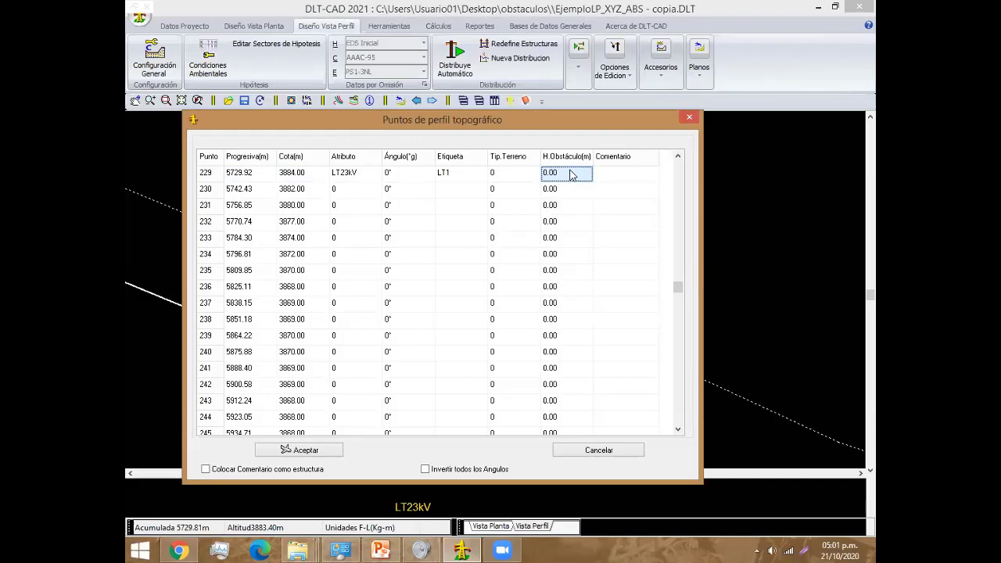
{"action": "type", "text": "1"}
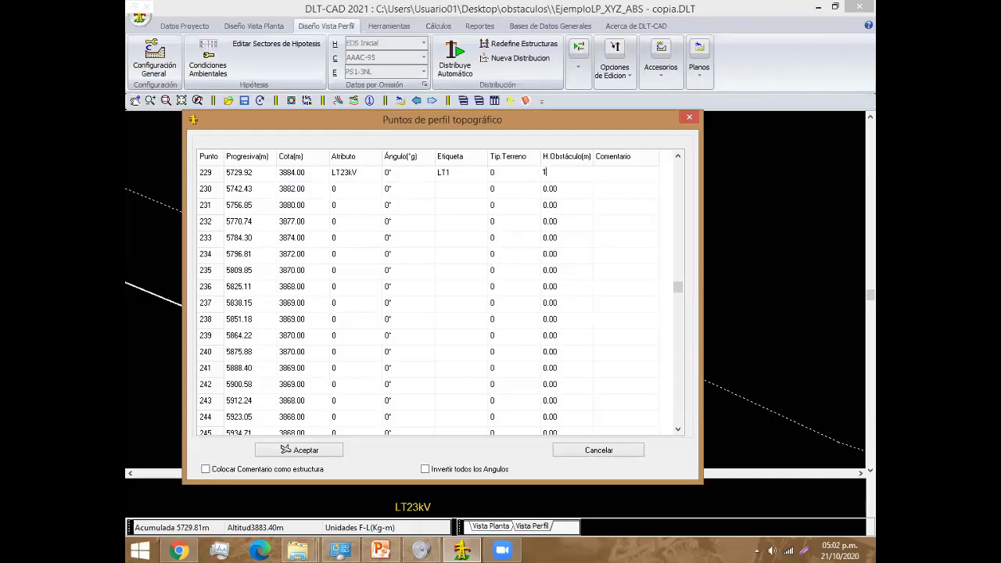
{"action": "type", "text": "3"}
{"action": "left_click", "coordinate": [301, 450]}
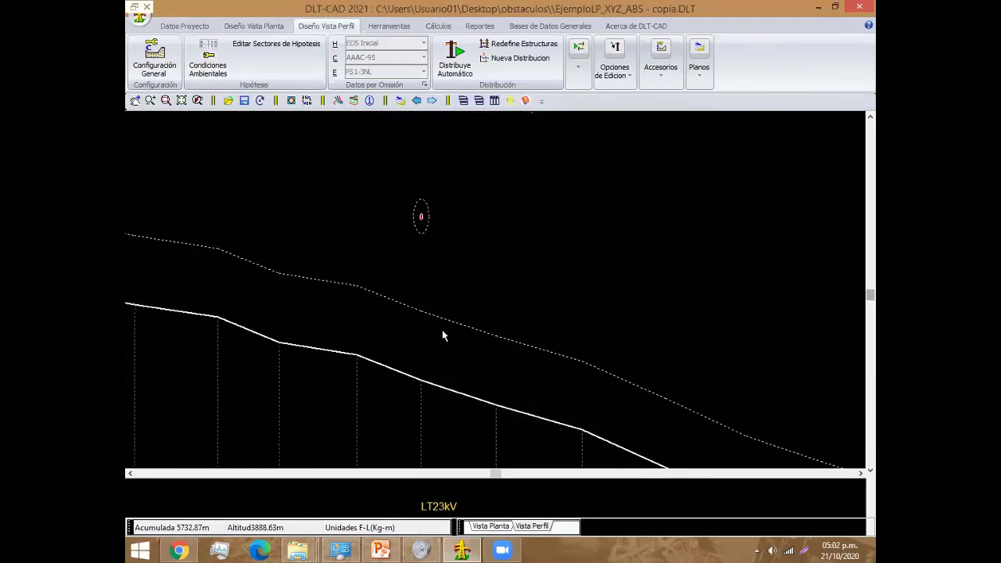
{"action": "scroll", "coordinate": [453, 340], "scroll_direction": "down", "scroll_amount": 1}
{"action": "scroll", "coordinate": [469, 309], "scroll_direction": "down", "scroll_amount": 1}
{"action": "scroll", "coordinate": [473, 288], "scroll_direction": "down", "scroll_amount": 1}
{"action": "scroll", "coordinate": [469, 308], "scroll_direction": "down", "scroll_amount": 1}
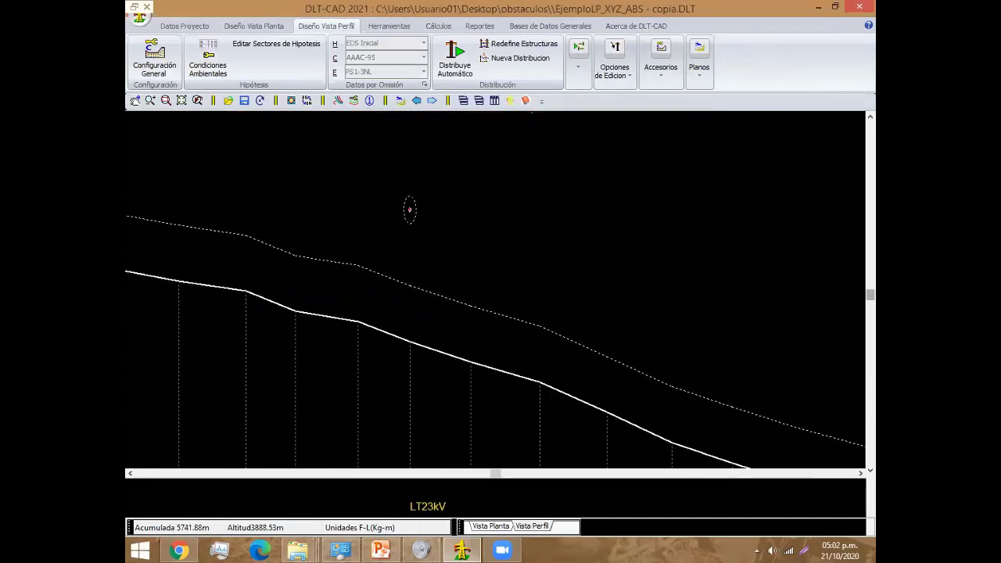
{"action": "middle_click_drag", "start_coordinate": [446, 288], "coordinate": [413, 331]}
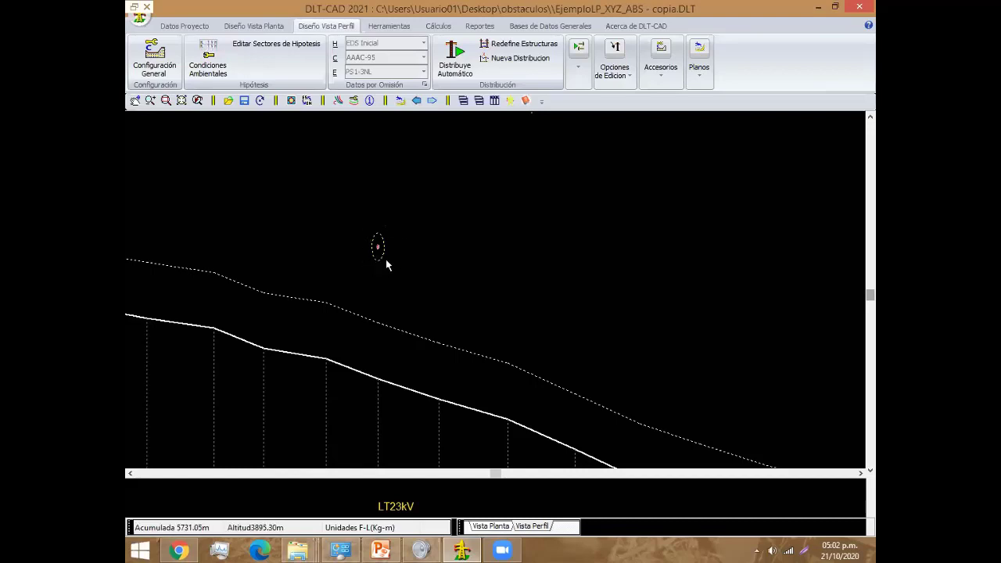
{"action": "scroll", "coordinate": [395, 250], "scroll_direction": "up", "scroll_amount": 2}
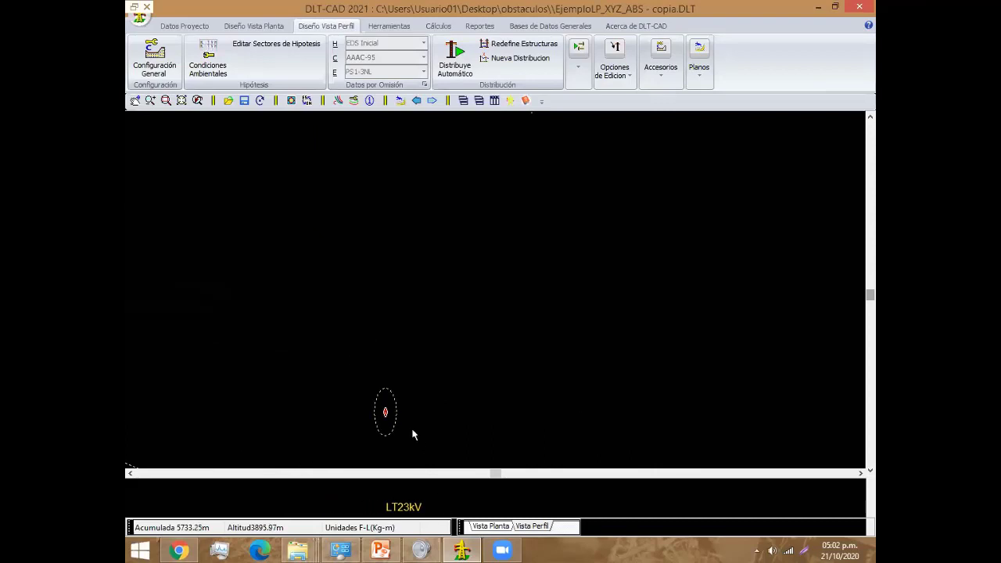
{"action": "scroll", "coordinate": [413, 431], "scroll_direction": "up", "scroll_amount": 2}
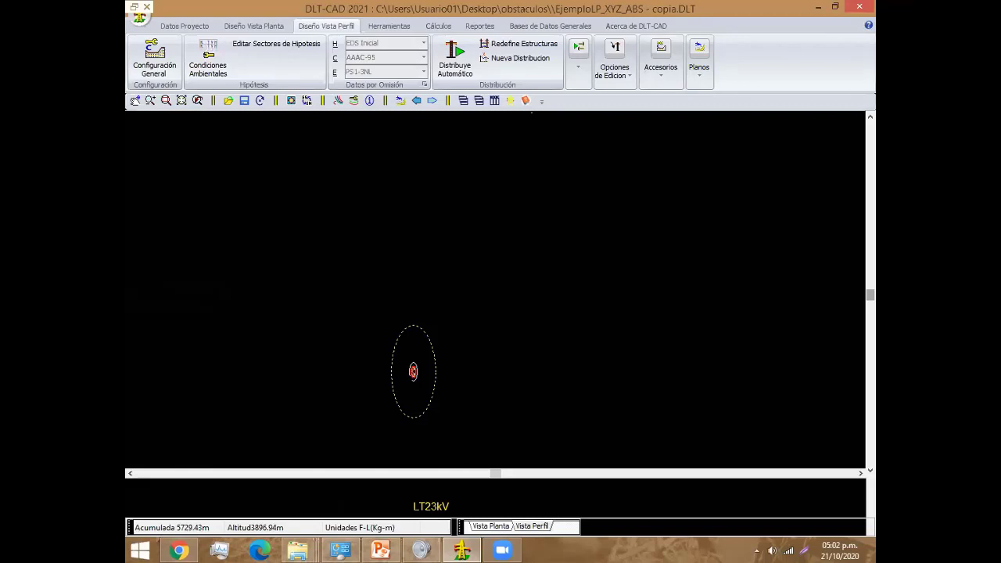
{"action": "scroll", "coordinate": [422, 375], "scroll_direction": "down", "scroll_amount": 2}
{"action": "scroll", "coordinate": [485, 368], "scroll_direction": "down", "scroll_amount": 1}
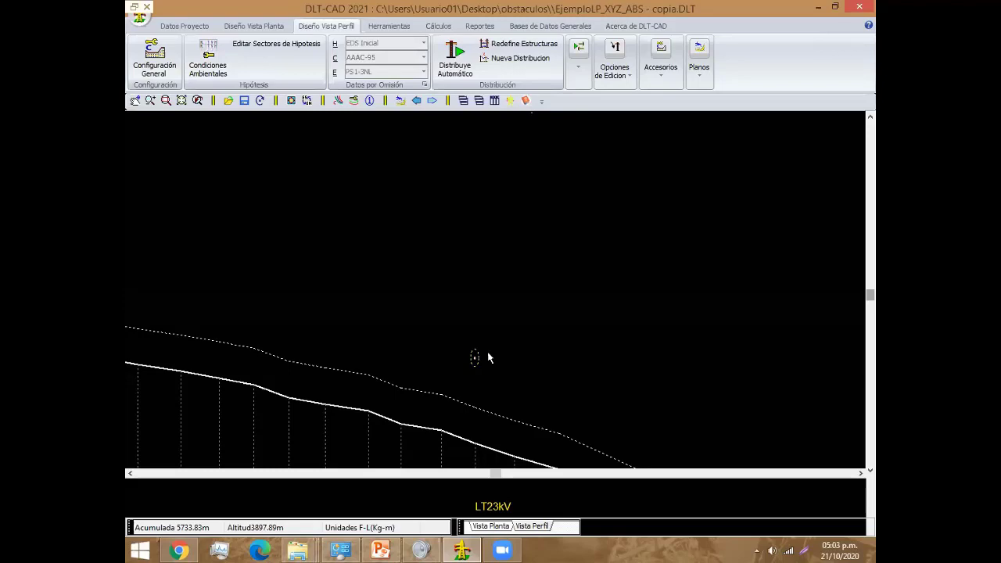
{"action": "scroll", "coordinate": [500, 383], "scroll_direction": "down", "scroll_amount": 1}
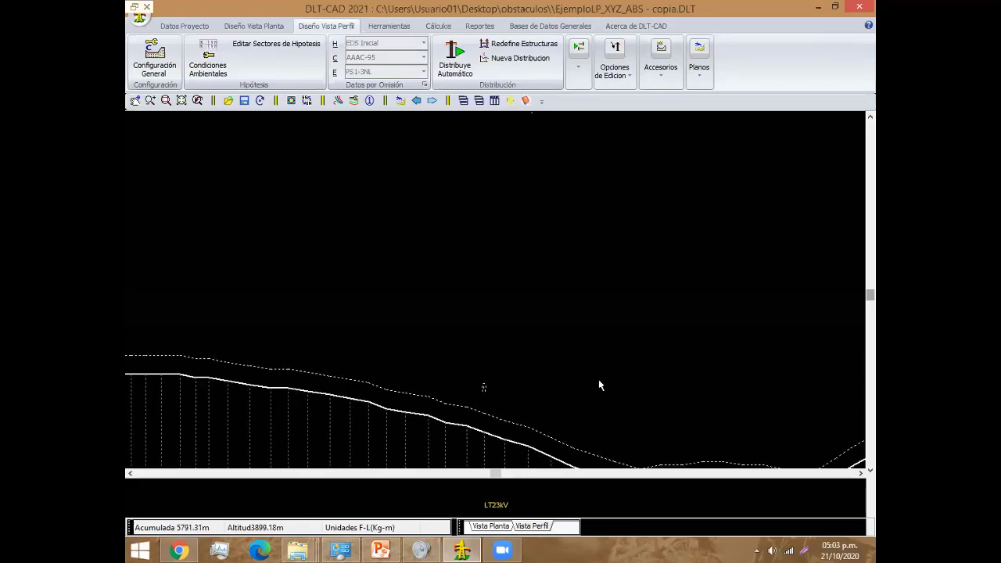
{"action": "scroll", "coordinate": [413, 325], "scroll_direction": "down", "scroll_amount": 1}
{"action": "scroll", "coordinate": [412, 325], "scroll_direction": "down", "scroll_amount": 1}
{"action": "scroll", "coordinate": [465, 286], "scroll_direction": "up", "scroll_amount": 1}
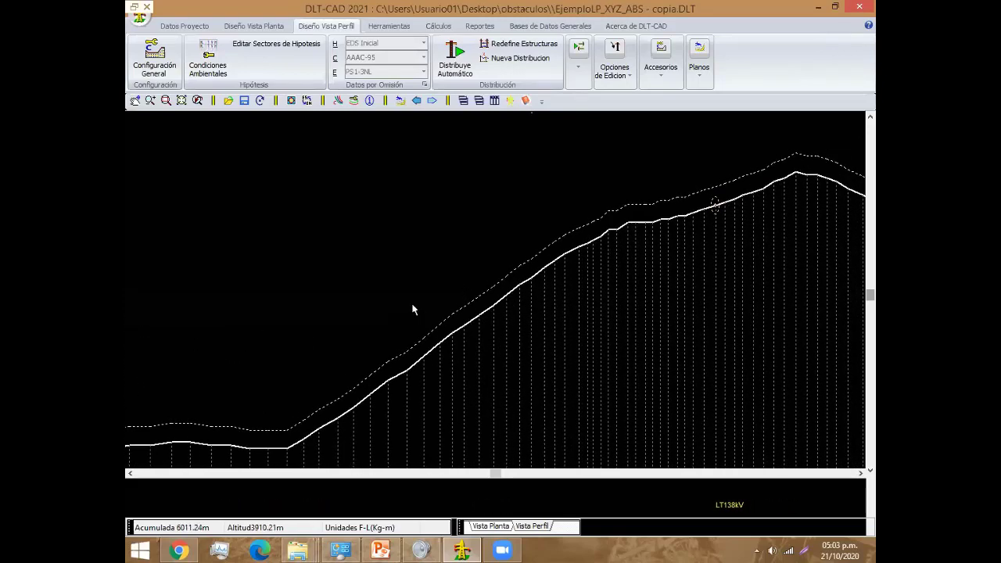
{"action": "scroll", "coordinate": [502, 279], "scroll_direction": "down", "scroll_amount": 1}
{"action": "scroll", "coordinate": [502, 285], "scroll_direction": "down", "scroll_amount": 1}
{"action": "scroll", "coordinate": [499, 329], "scroll_direction": "down", "scroll_amount": 1}
{"action": "scroll", "coordinate": [496, 357], "scroll_direction": "up", "scroll_amount": 1}
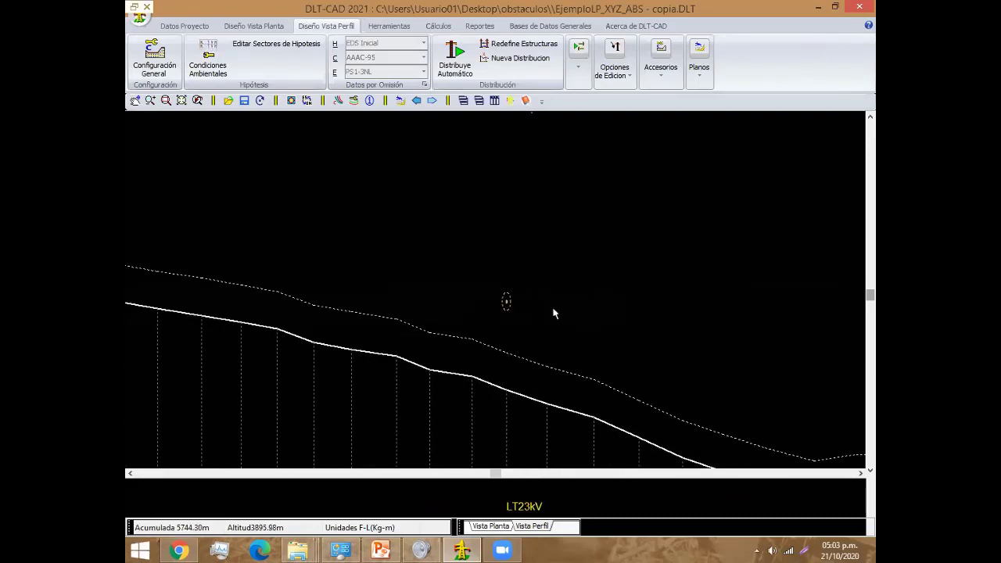
{"action": "scroll", "coordinate": [504, 367], "scroll_direction": "up", "scroll_amount": 2}
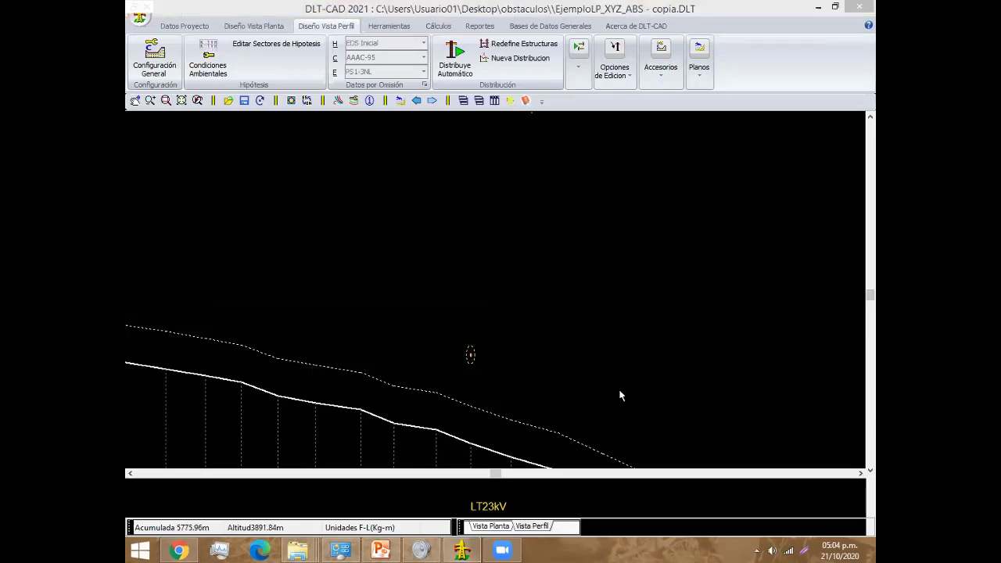
{"action": "left_click", "coordinate": [538, 349]}
{"action": "mouse_move", "coordinate": [700, 361]}
{"action": "middle_mouse_down"}
{"action": "mouse_move", "coordinate": [487, 230]}
{"action": "mouse_move", "coordinate": [491, 257]}
{"action": "mouse_move", "coordinate": [636, 253]}
{"action": "mouse_move", "coordinate": [374, 289]}
{"action": "mouse_move", "coordinate": [548, 284]}
{"action": "middle_mouse_up"}
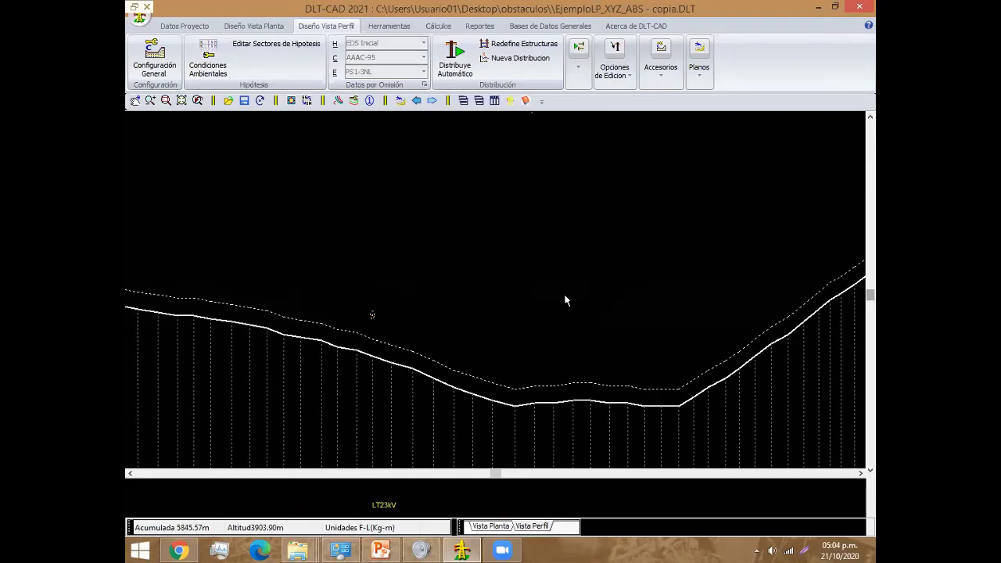
{"action": "mouse_move", "coordinate": [566, 298]}
{"action": "middle_mouse_down"}
{"action": "mouse_move", "coordinate": [628, 284]}
{"action": "mouse_move", "coordinate": [456, 313]}
{"action": "mouse_move", "coordinate": [782, 344]}
{"action": "middle_mouse_up"}
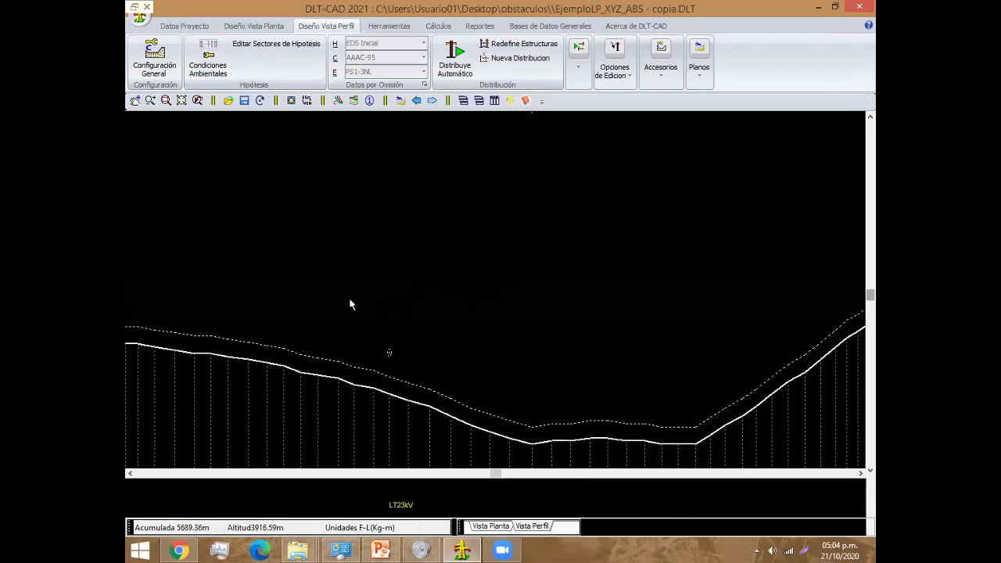
{"action": "scroll", "coordinate": [503, 362], "scroll_direction": "up", "scroll_amount": 2}
{"action": "scroll", "coordinate": [519, 346], "scroll_direction": "up", "scroll_amount": 1}
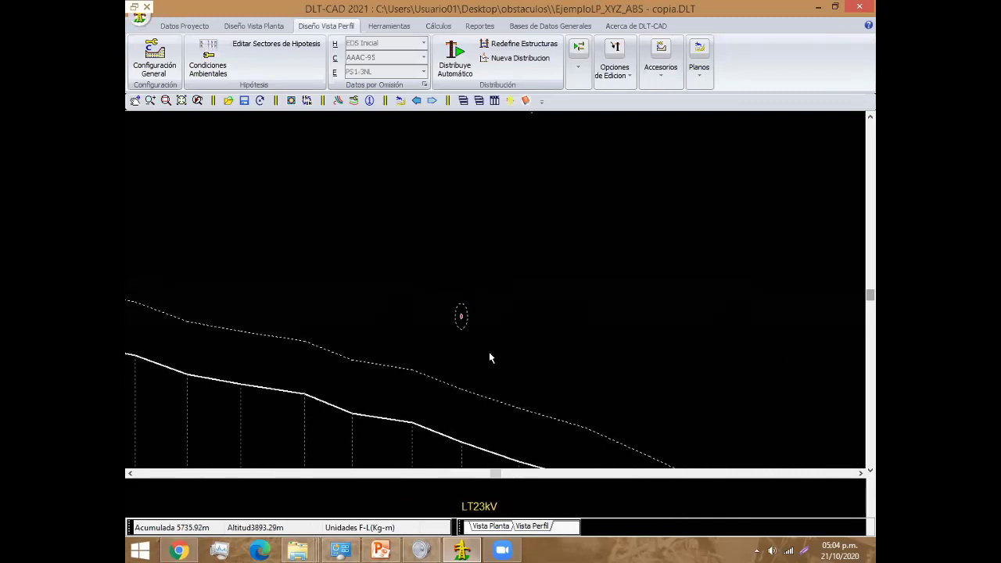
{"action": "middle_click_drag", "start_coordinate": [487, 319], "coordinate": [463, 319]}
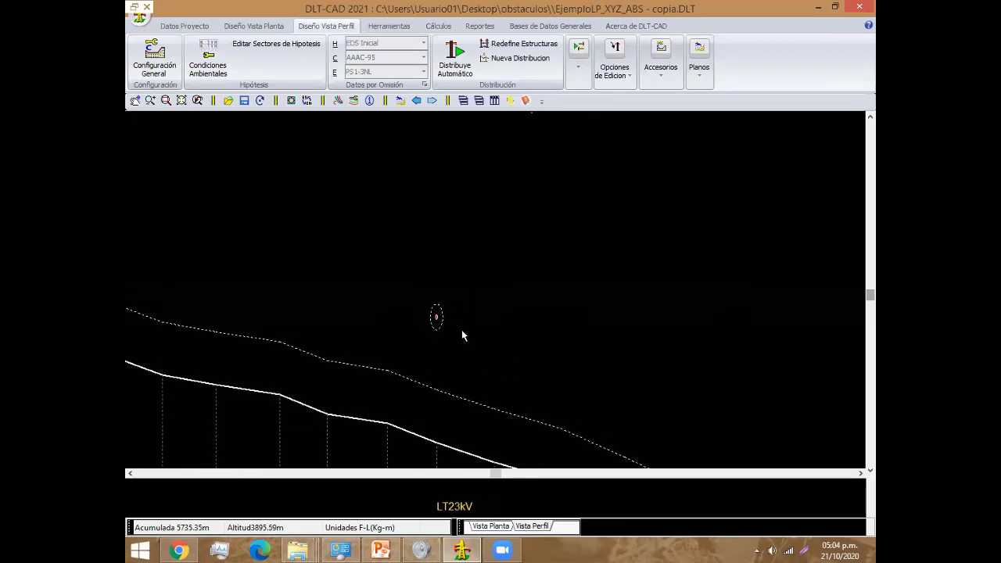
{"action": "scroll", "coordinate": [463, 330], "scroll_direction": "down", "scroll_amount": 1}
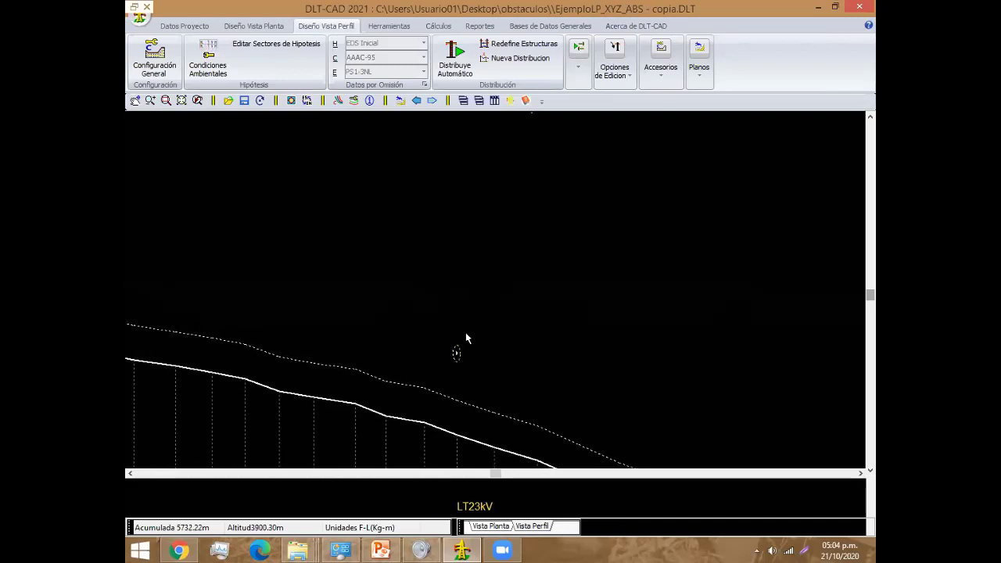
{"action": "scroll", "coordinate": [466, 334], "scroll_direction": "down", "scroll_amount": 1}
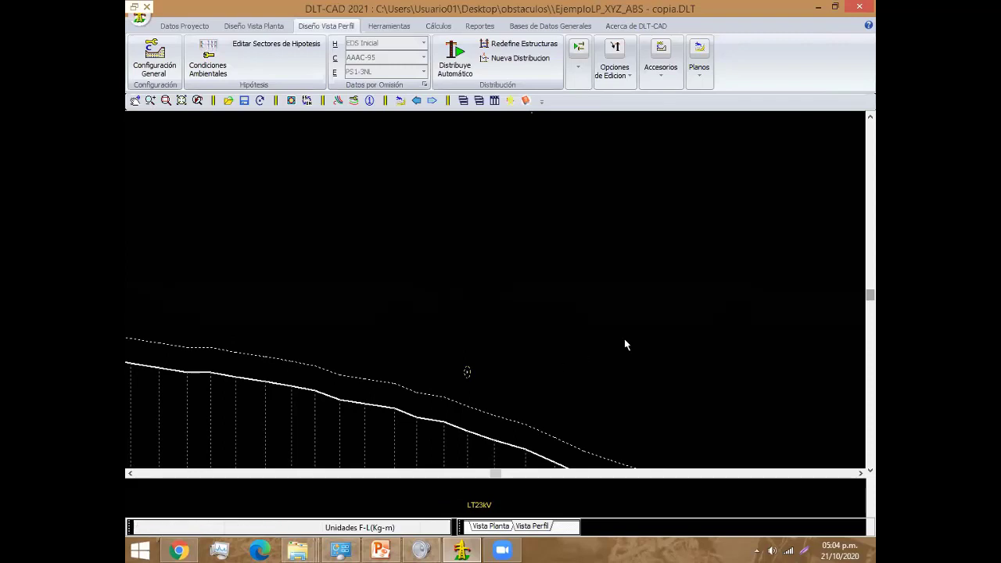
Step: Scroll along the profile and open the points table at LT138kV point 281 (LT2)
{"action": "scroll", "coordinate": [625, 341], "scroll_direction": "right", "scroll_amount": 1}
{"action": "scroll", "coordinate": [643, 346], "scroll_direction": "right", "scroll_amount": 1}
{"action": "scroll", "coordinate": [486, 338], "scroll_direction": "right", "scroll_amount": 1}
{"action": "scroll", "coordinate": [599, 310], "scroll_direction": "right", "scroll_amount": 1}
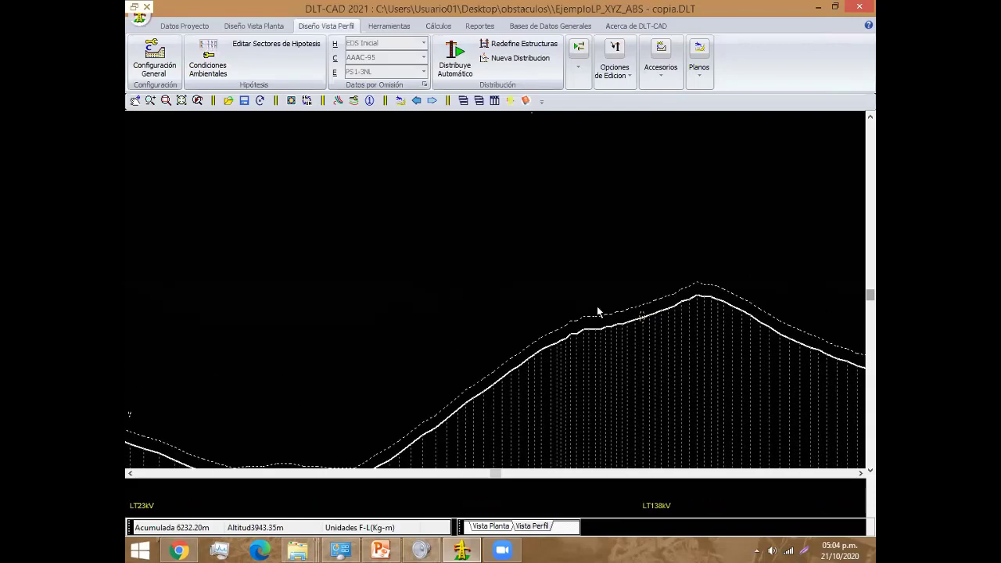
{"action": "scroll", "coordinate": [559, 364], "scroll_direction": "right", "scroll_amount": 1}
{"action": "scroll", "coordinate": [549, 380], "scroll_direction": "right", "scroll_amount": 1}
{"action": "scroll", "coordinate": [550, 380], "scroll_direction": "right", "scroll_amount": 1}
{"action": "scroll", "coordinate": [520, 409], "scroll_direction": "left", "scroll_amount": 1}
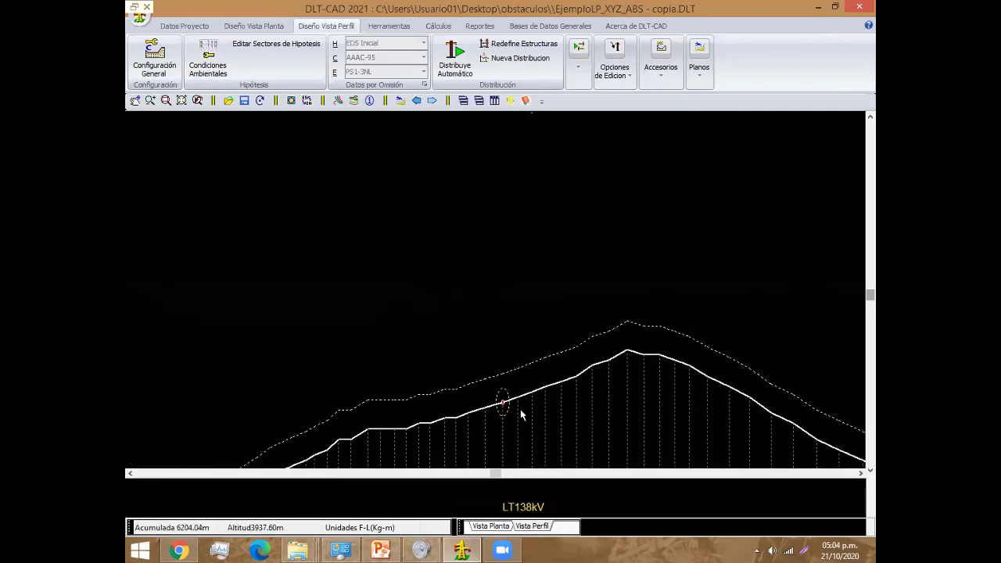
{"action": "scroll", "coordinate": [518, 409], "scroll_direction": "left", "scroll_amount": 1}
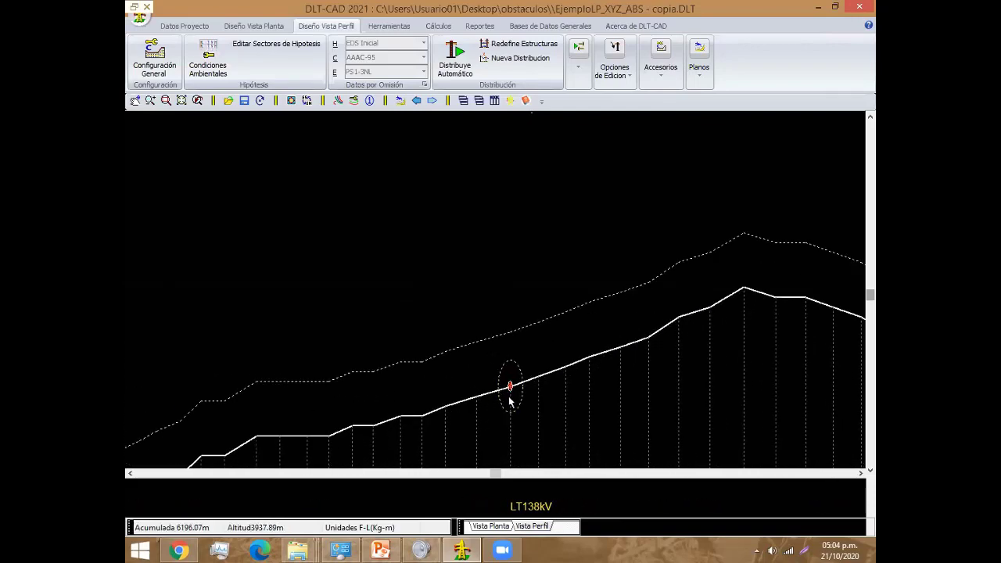
{"action": "double_click", "coordinate": [510, 387]}
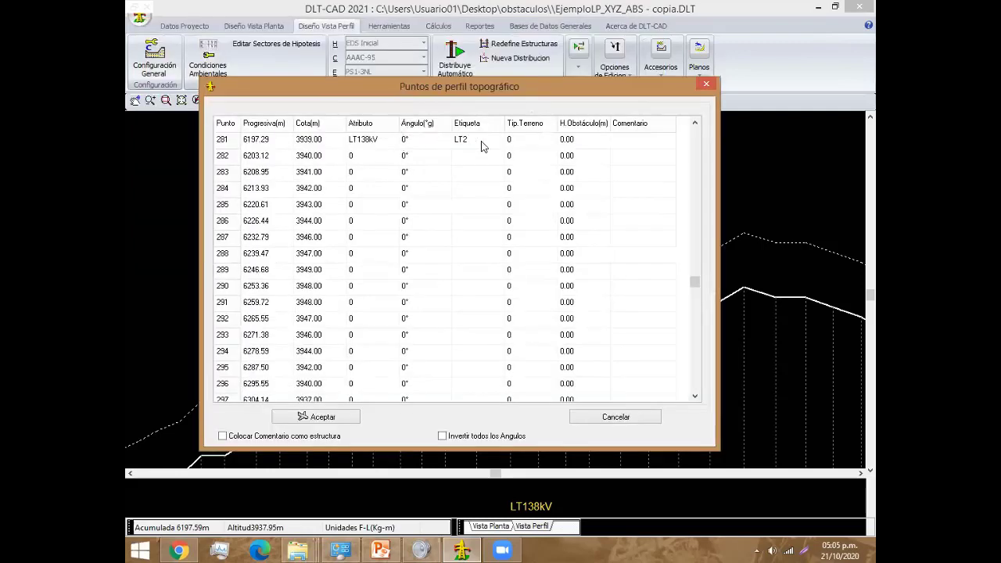
Step: Set point 281's H.Obstáculo to 20 m and accept the table
{"action": "left_click", "coordinate": [591, 141]}
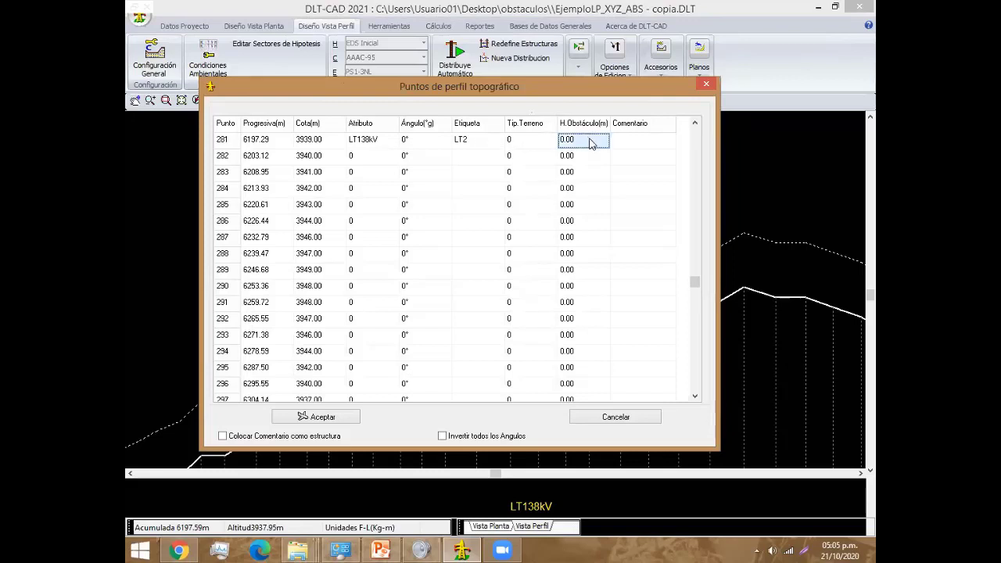
{"action": "type", "text": "20"}
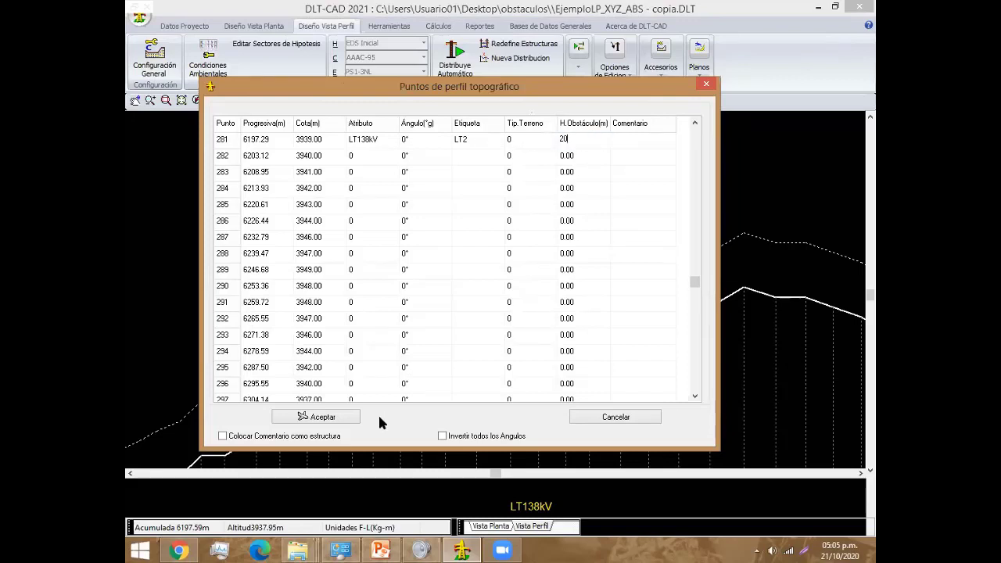
{"action": "left_click", "coordinate": [335, 420]}
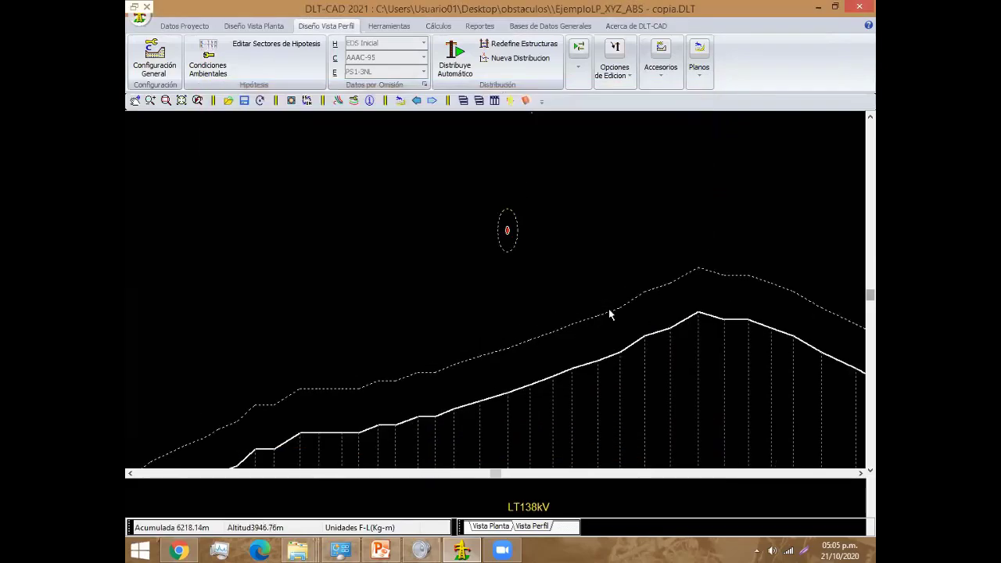
Step: Pan and zoom through the terrain profile, then switch to the obstaculos folder in File Explorer
{"action": "middle_click_drag", "start_coordinate": [603, 332], "coordinate": [557, 333]}
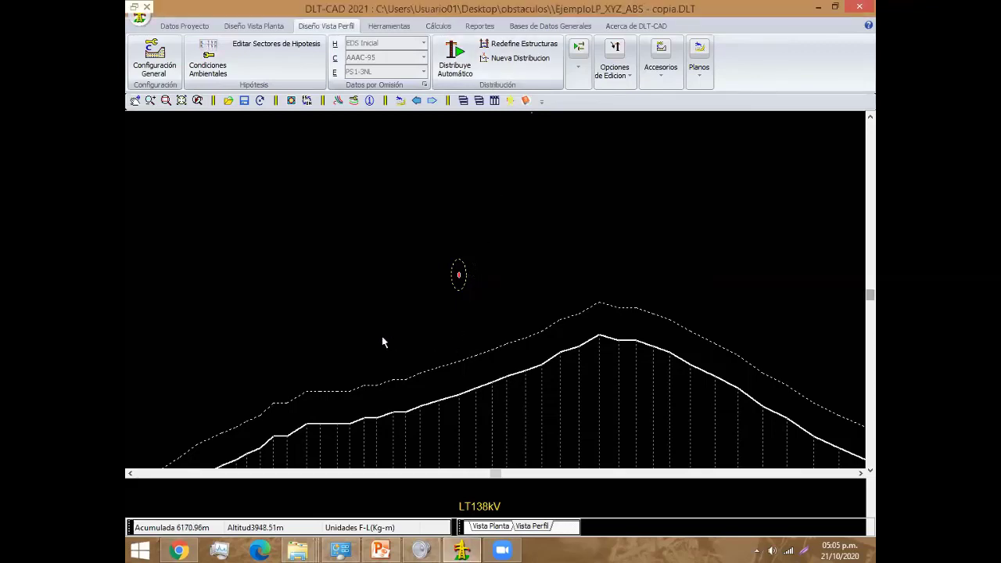
{"action": "scroll", "coordinate": [385, 342], "scroll_direction": "down", "scroll_amount": 2}
{"action": "scroll", "coordinate": [342, 341], "scroll_direction": "up", "scroll_amount": 2}
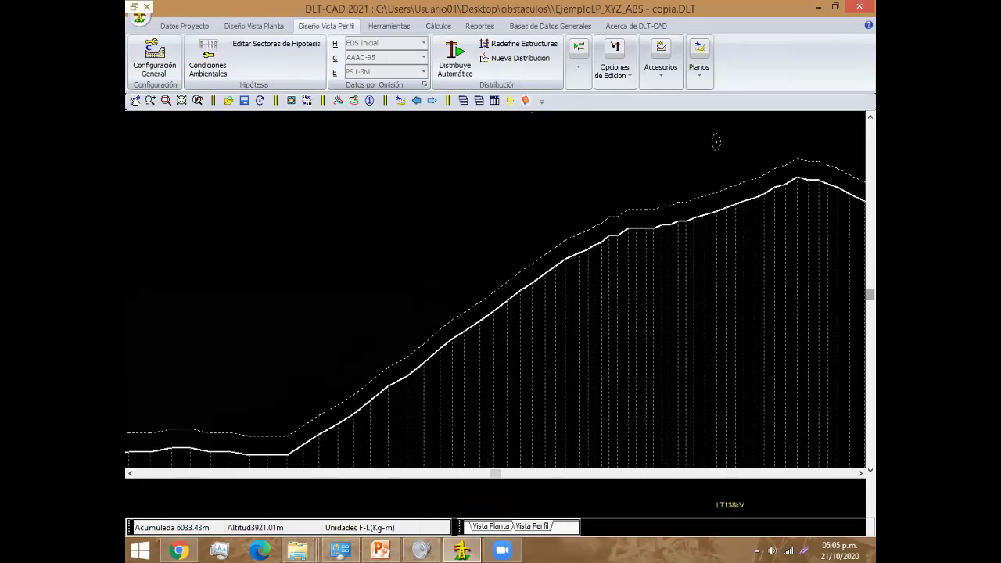
{"action": "scroll", "coordinate": [483, 323], "scroll_direction": "up", "scroll_amount": 2}
{"action": "key", "text": "alt+Tab"}
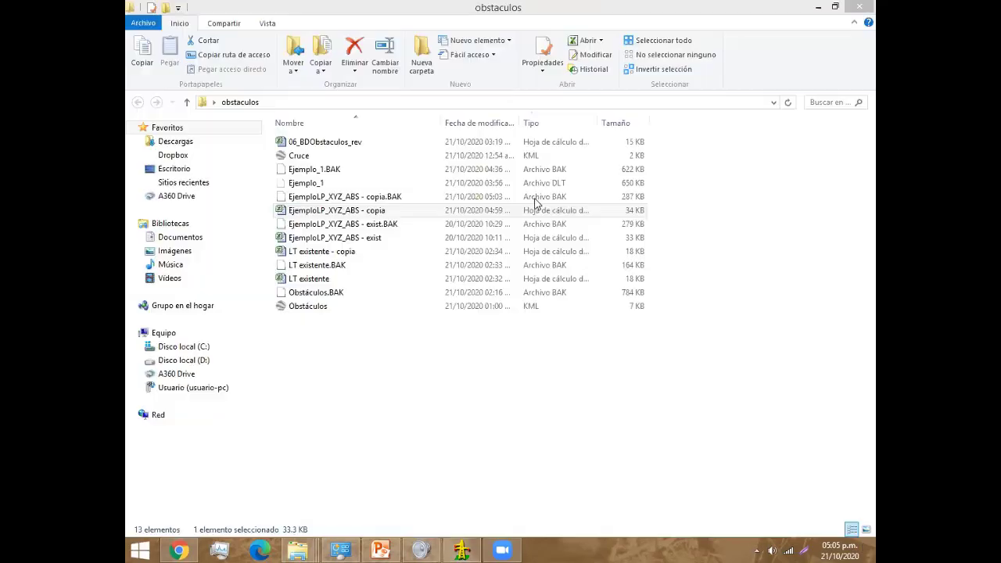
Step: Open the Obstáculos KML file from the obstaculos folder in Google Earth
{"action": "key", "text": "super+d"}
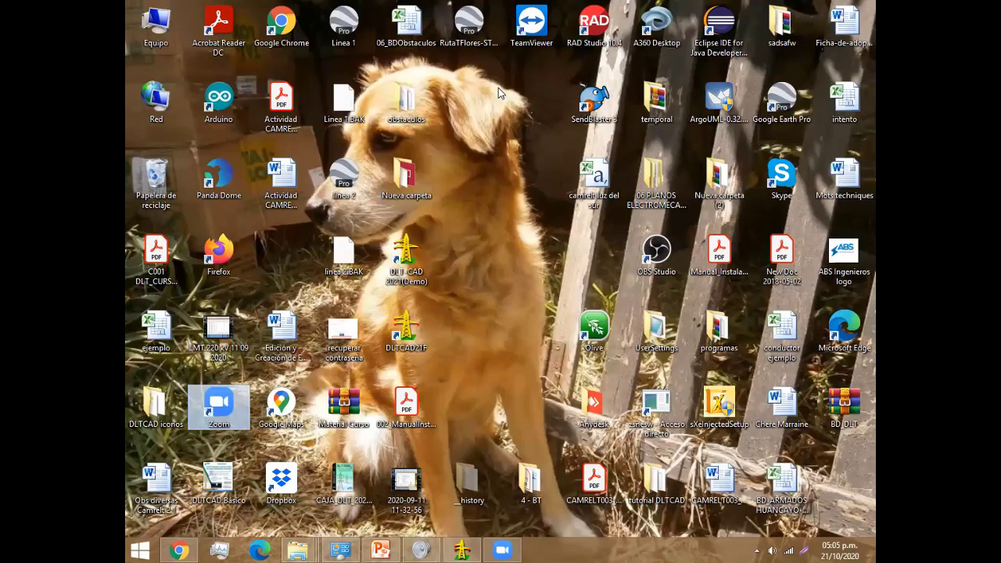
{"action": "left_click", "coordinate": [421, 550]}
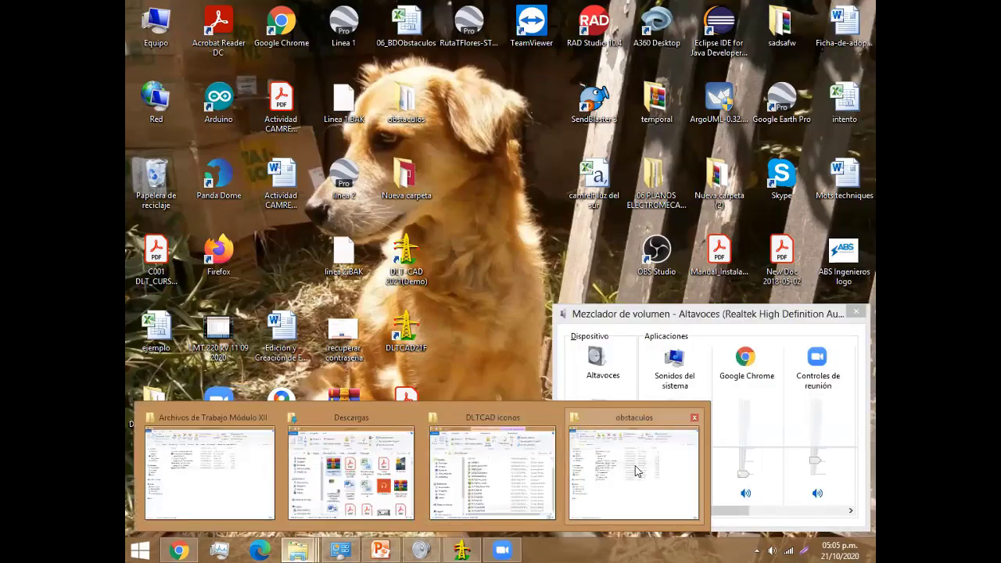
{"action": "key", "text": "alt+Tab"}
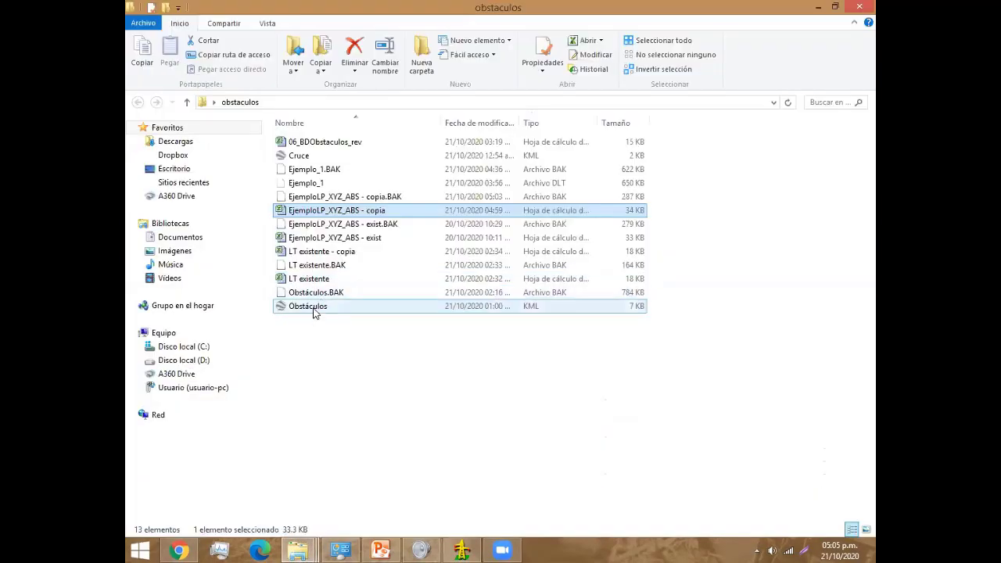
{"action": "double_click", "coordinate": [313, 309]}
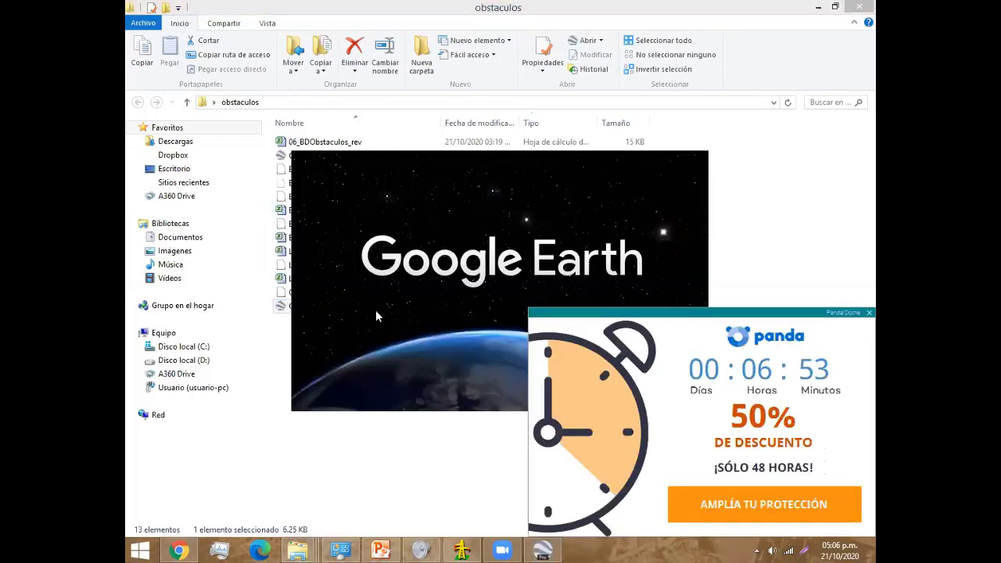
Step: Dismiss the antivirus popup and the Sugerencias iniciales tips, then zoom toward the placemarks
{"action": "left_click", "coordinate": [869, 313]}
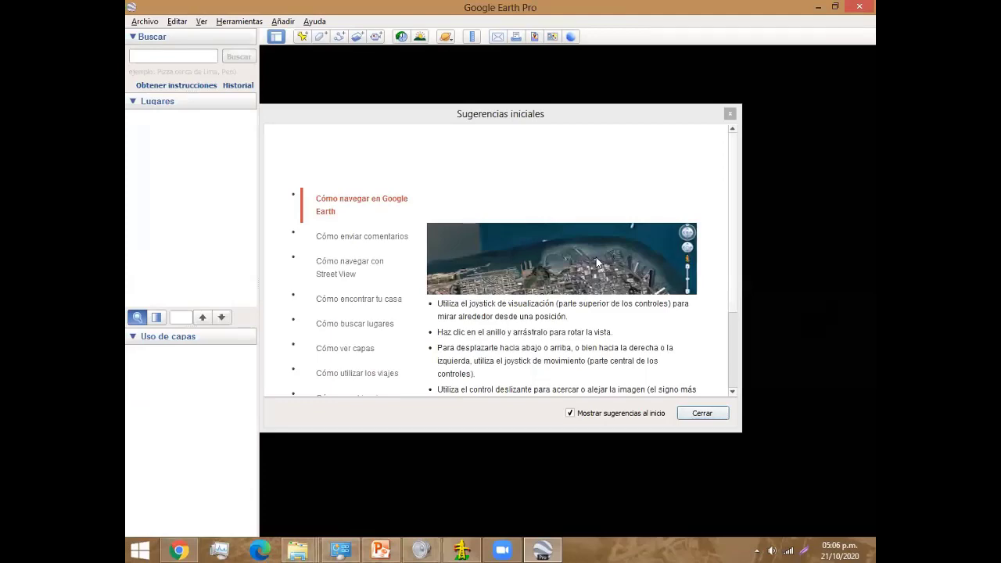
{"action": "left_click", "coordinate": [729, 113]}
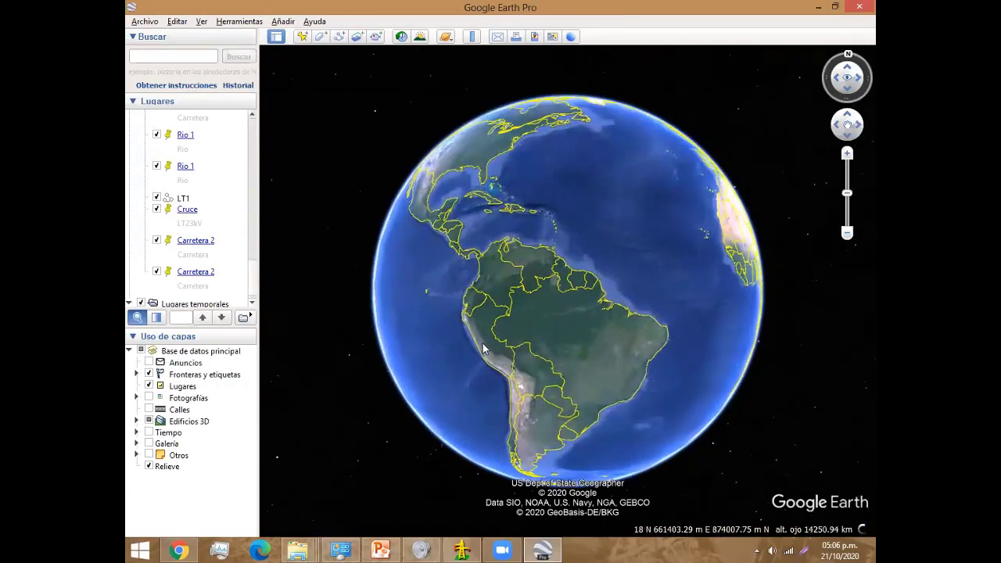
{"action": "scroll", "coordinate": [485, 348], "scroll_direction": "up", "scroll_amount": 5}
{"action": "scroll", "coordinate": [564, 389], "scroll_direction": "up", "scroll_amount": 10}
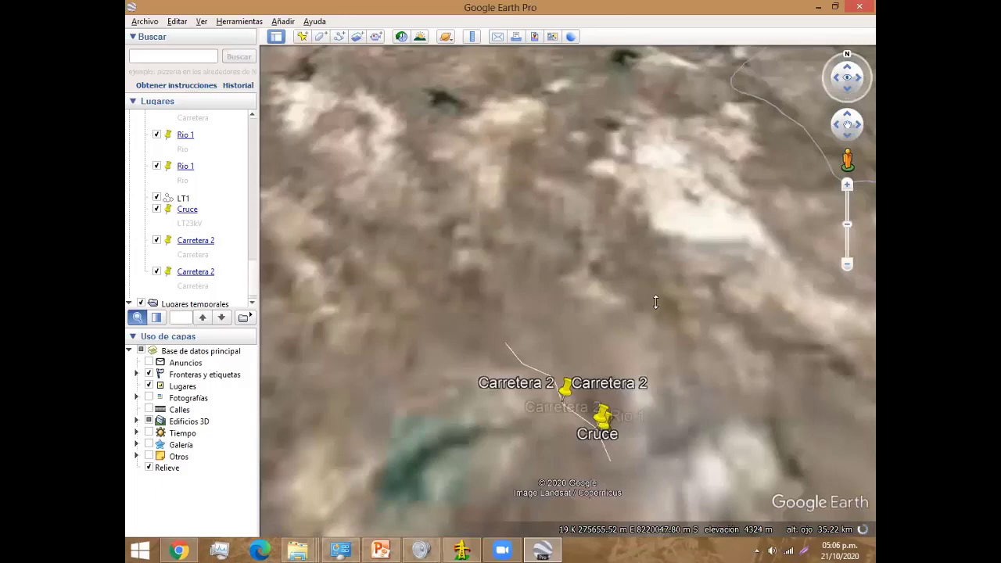
{"action": "scroll", "coordinate": [665, 259], "scroll_direction": "up", "scroll_amount": 3}
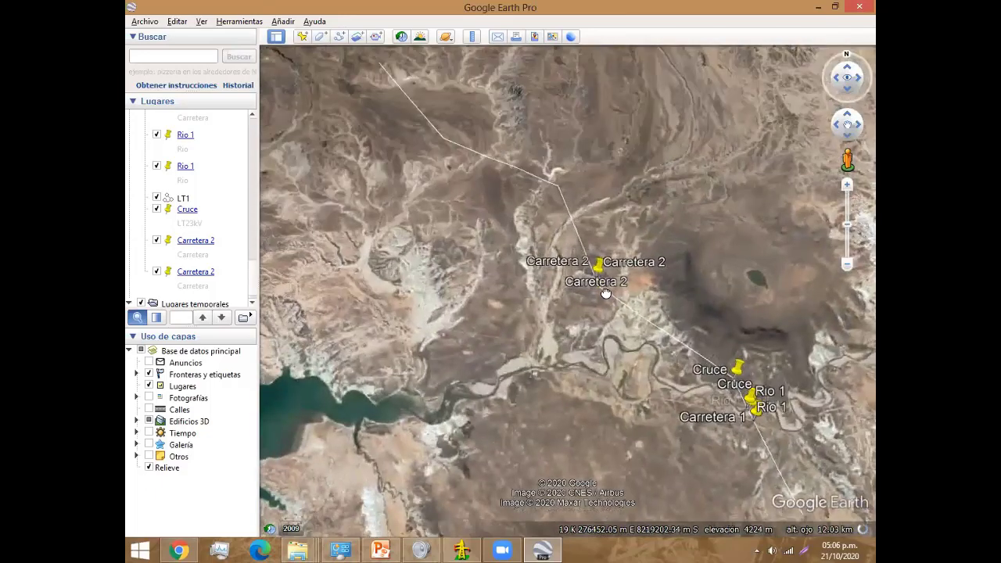
Step: Pan to the terrain south of the Cruce and Rio 1 placemarks and zoom in on the line
{"action": "middle_click_drag", "start_coordinate": [716, 365], "coordinate": [610, 315]}
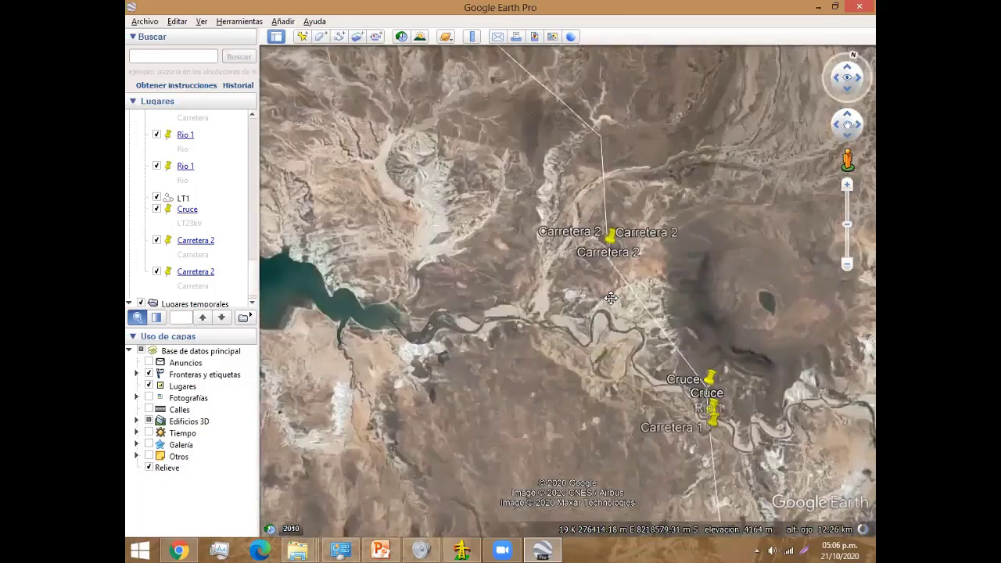
{"action": "left_click_drag", "start_coordinate": [607, 365], "coordinate": [596, 342]}
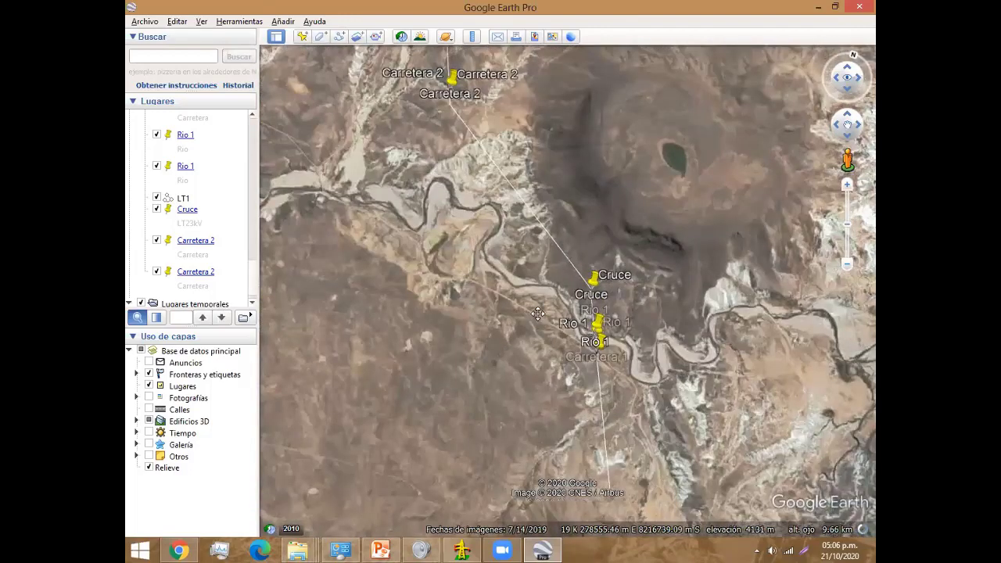
{"action": "scroll", "coordinate": [579, 352], "scroll_direction": "up", "scroll_amount": 2}
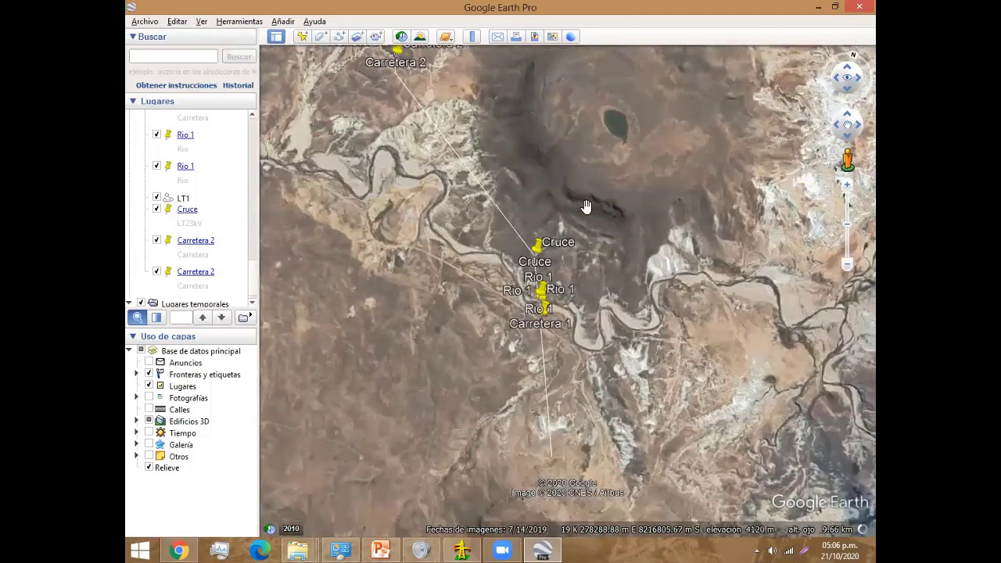
{"action": "scroll", "coordinate": [577, 313], "scroll_direction": "up", "scroll_amount": 1}
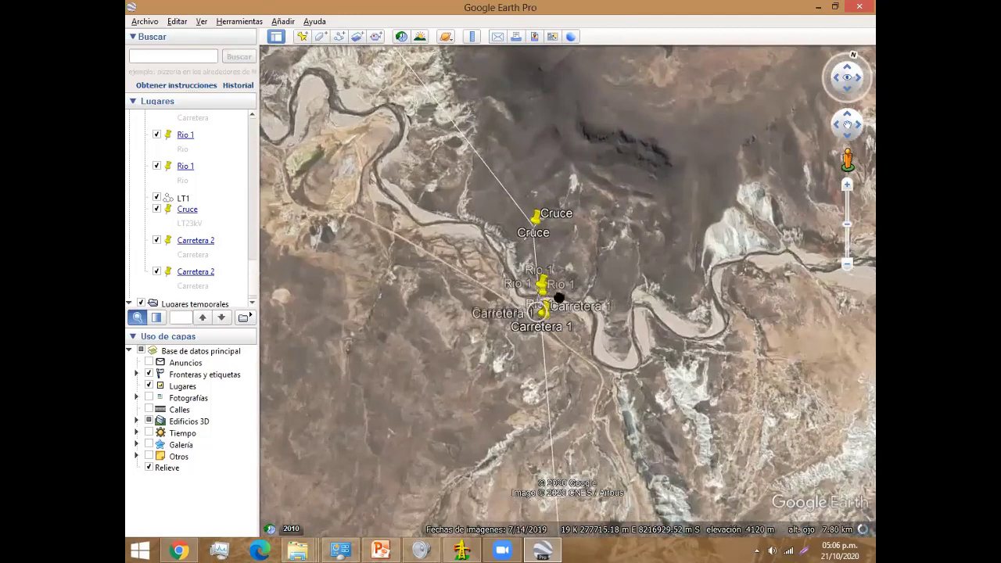
{"action": "double_click", "coordinate": [578, 232]}
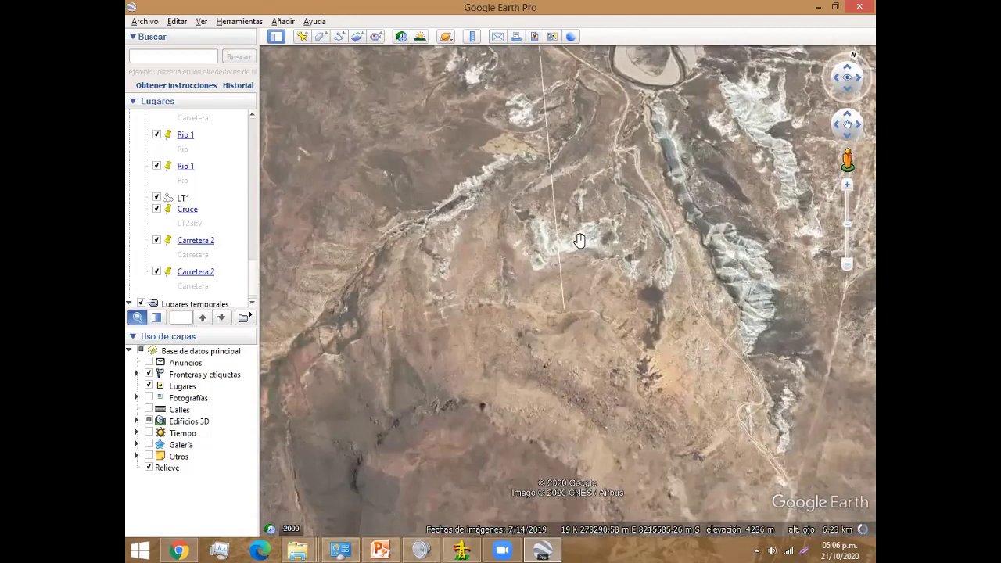
Step: Zoom and pan close to where the LT1 line crosses the road at Carretera 1
{"action": "scroll", "coordinate": [578, 240], "scroll_direction": "down", "scroll_amount": 1}
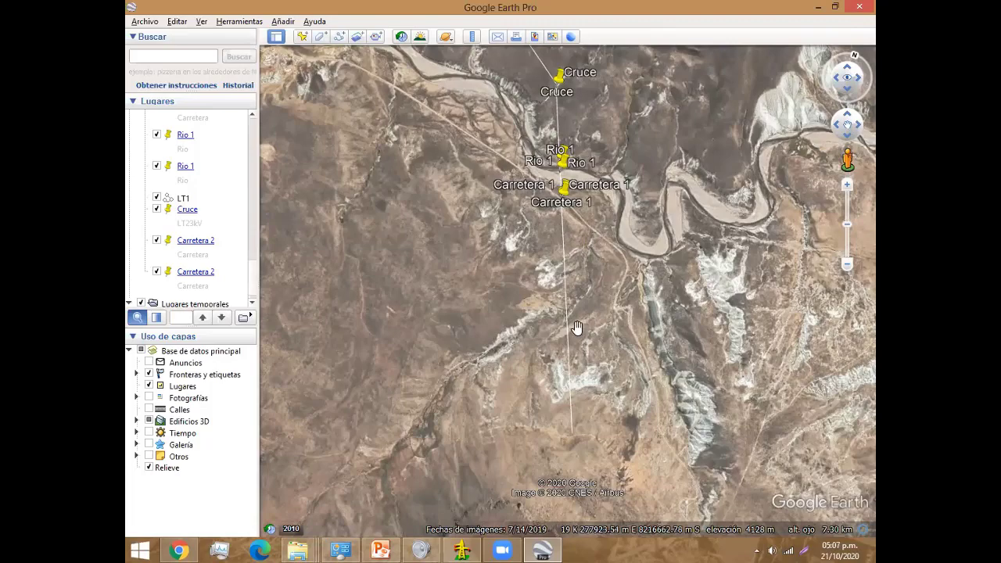
{"action": "scroll", "coordinate": [576, 327], "scroll_direction": "up", "scroll_amount": 1}
{"action": "scroll", "coordinate": [588, 322], "scroll_direction": "up", "scroll_amount": 1}
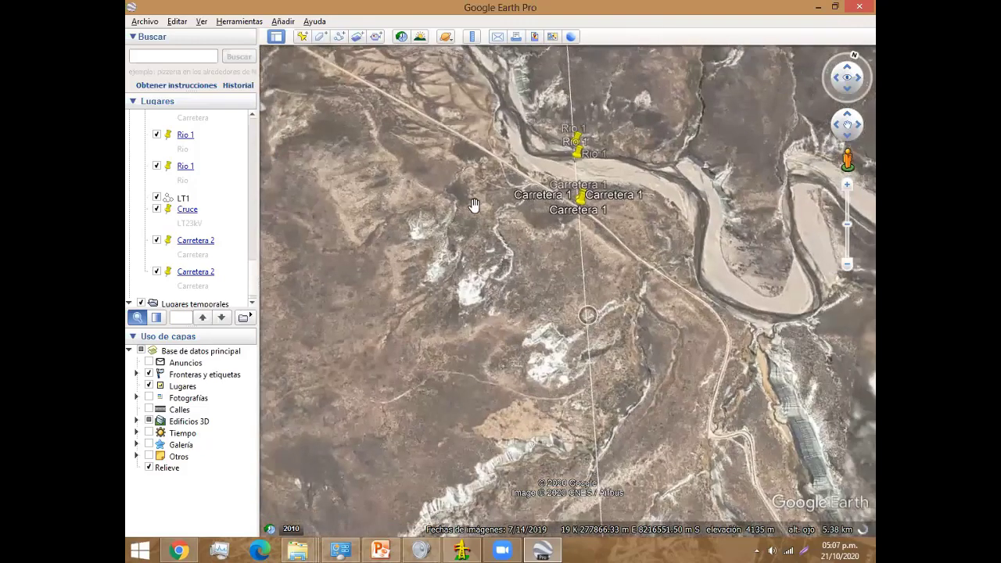
{"action": "scroll", "coordinate": [531, 334], "scroll_direction": "down", "scroll_amount": 3}
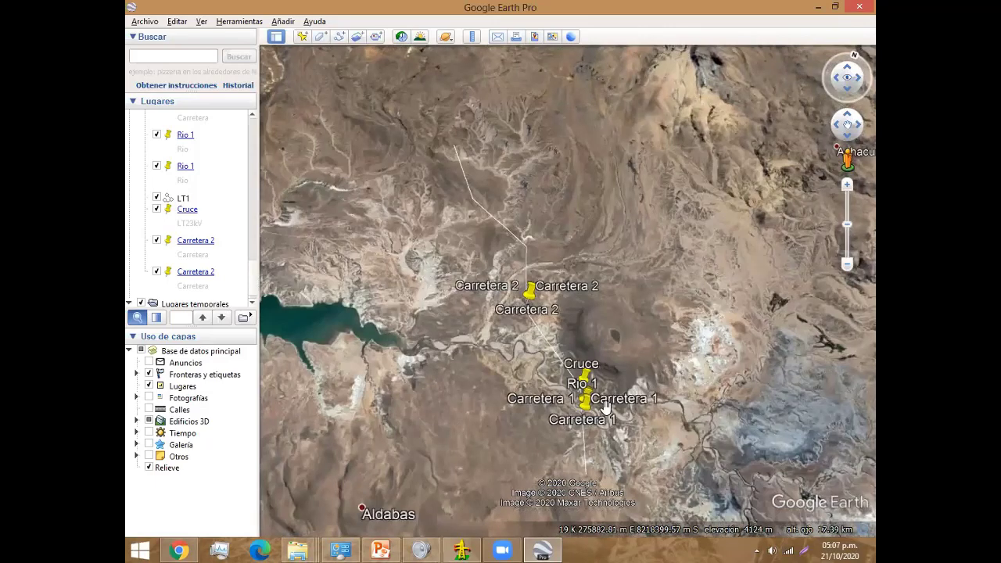
{"action": "left_click_drag", "start_coordinate": [604, 406], "coordinate": [576, 384]}
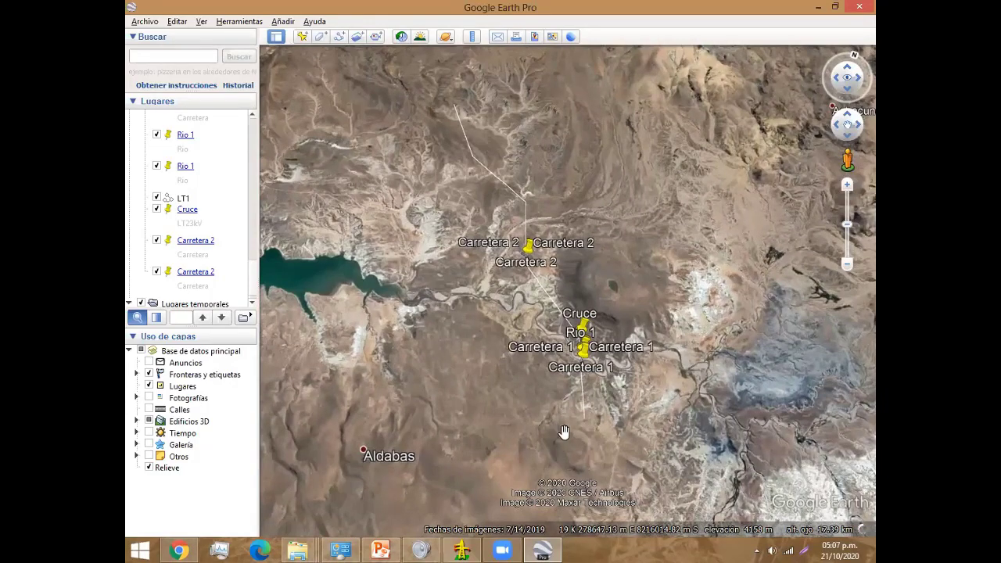
{"action": "scroll", "coordinate": [549, 342], "scroll_direction": "up", "scroll_amount": 1}
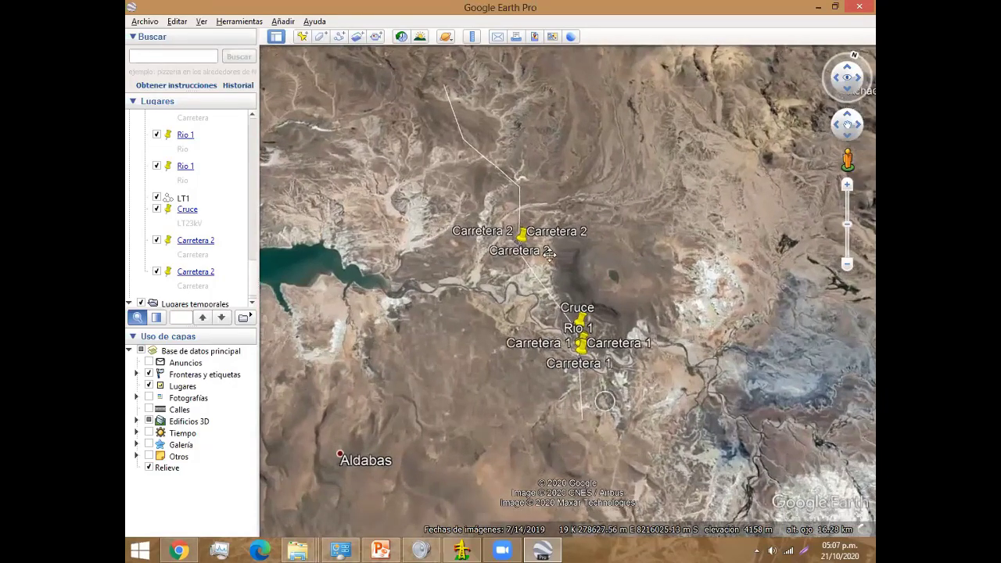
{"action": "scroll", "coordinate": [547, 252], "scroll_direction": "up", "scroll_amount": 3}
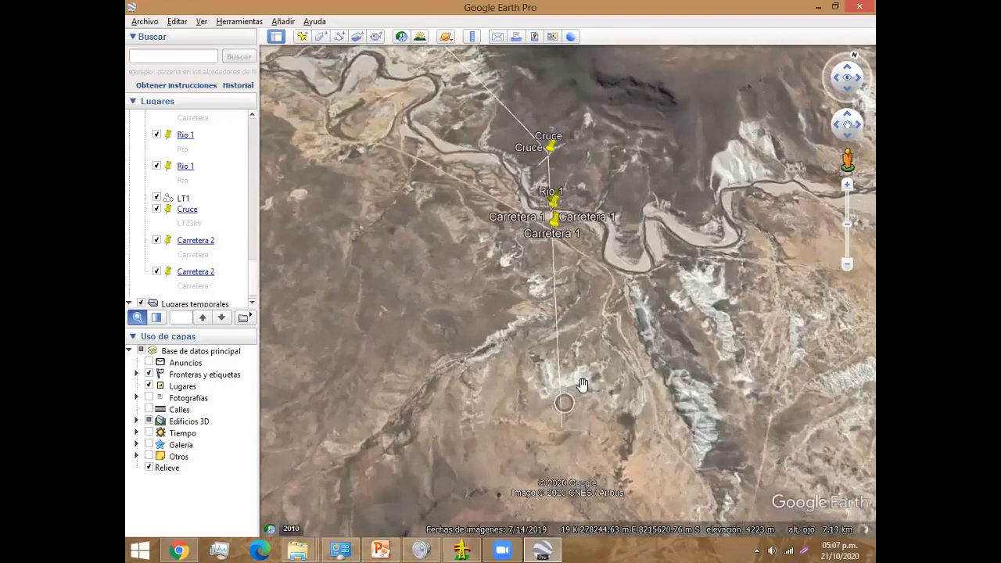
{"action": "scroll", "coordinate": [546, 453], "scroll_direction": "down", "scroll_amount": 2}
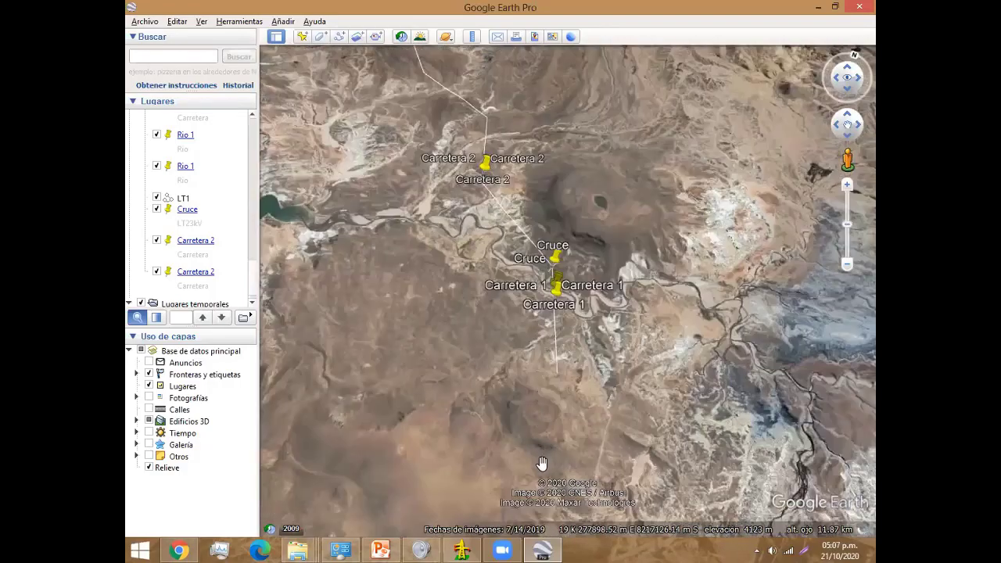
{"action": "scroll", "coordinate": [541, 460], "scroll_direction": "up", "scroll_amount": 2}
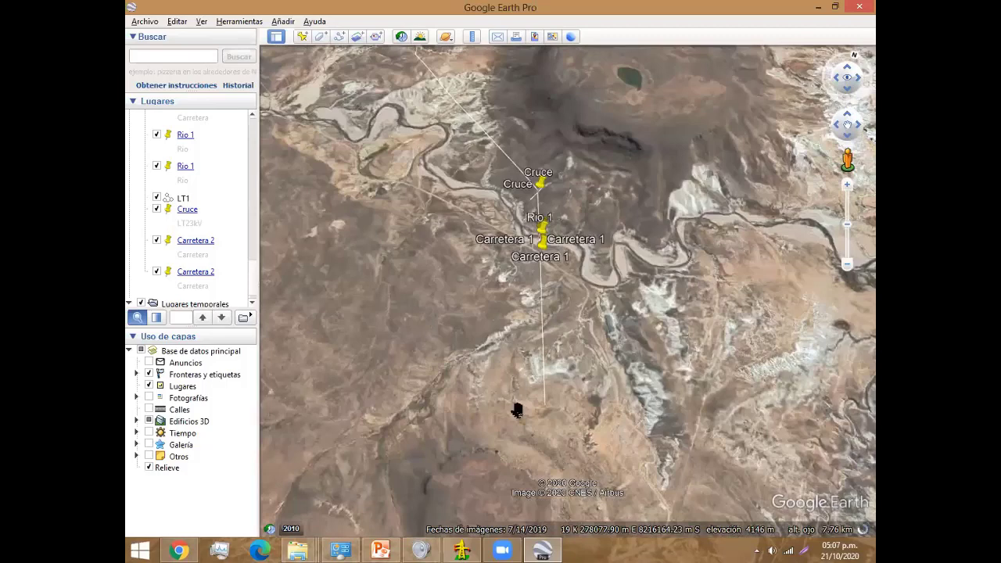
{"action": "scroll", "coordinate": [519, 409], "scroll_direction": "up", "scroll_amount": 2}
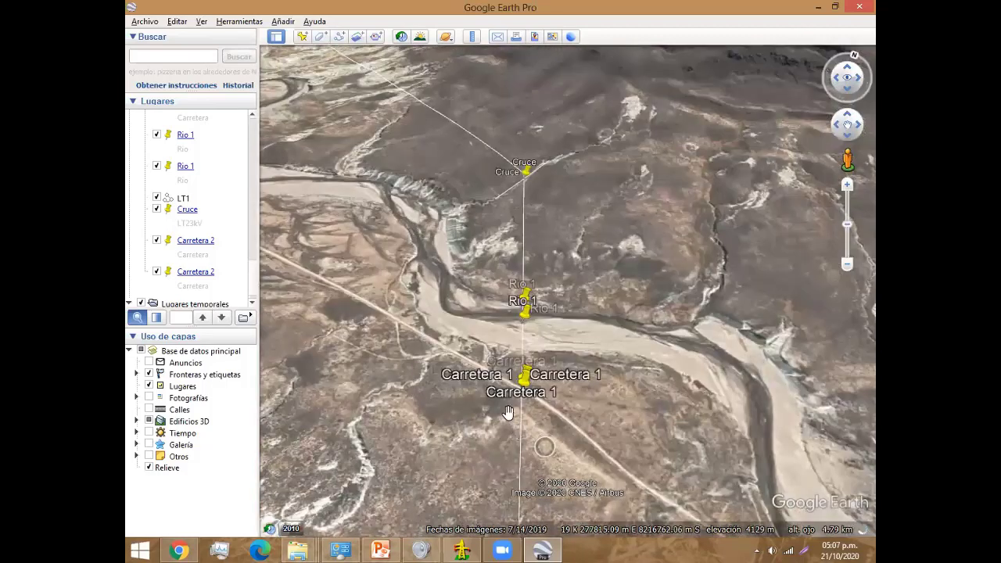
{"action": "scroll", "coordinate": [497, 414], "scroll_direction": "up", "scroll_amount": 1}
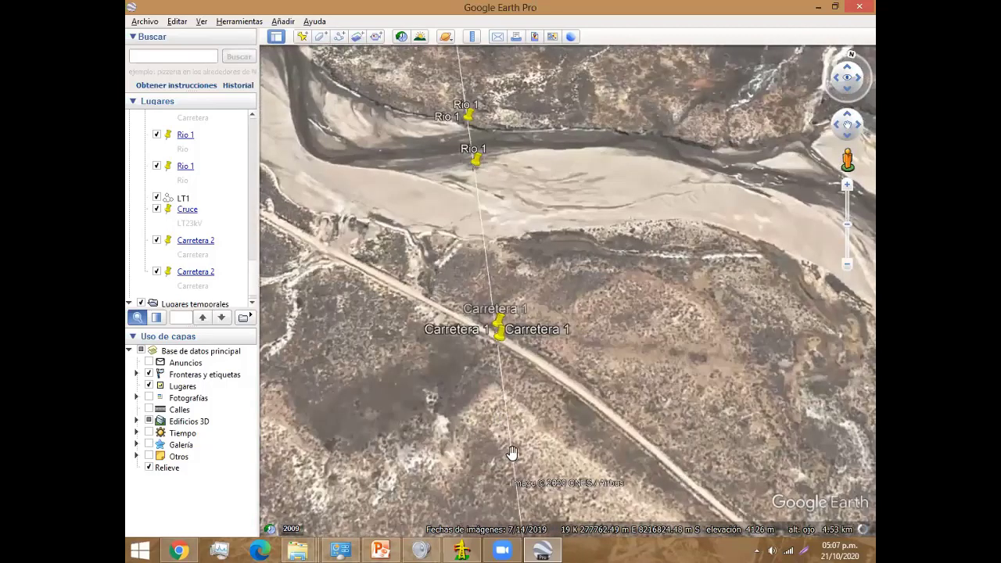
{"action": "scroll", "coordinate": [528, 371], "scroll_direction": "up", "scroll_amount": 1}
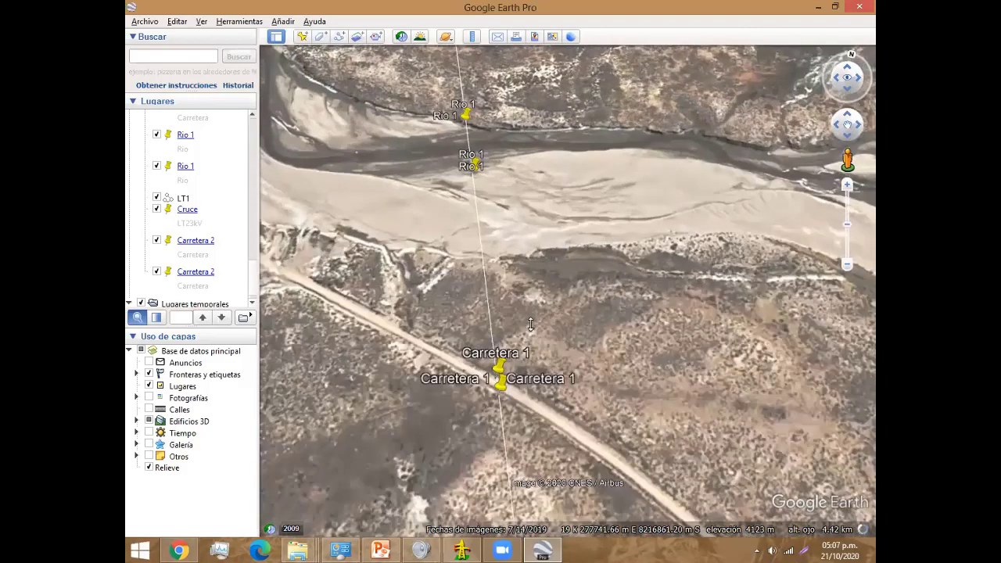
{"action": "scroll", "coordinate": [516, 432], "scroll_direction": "up", "scroll_amount": 1}
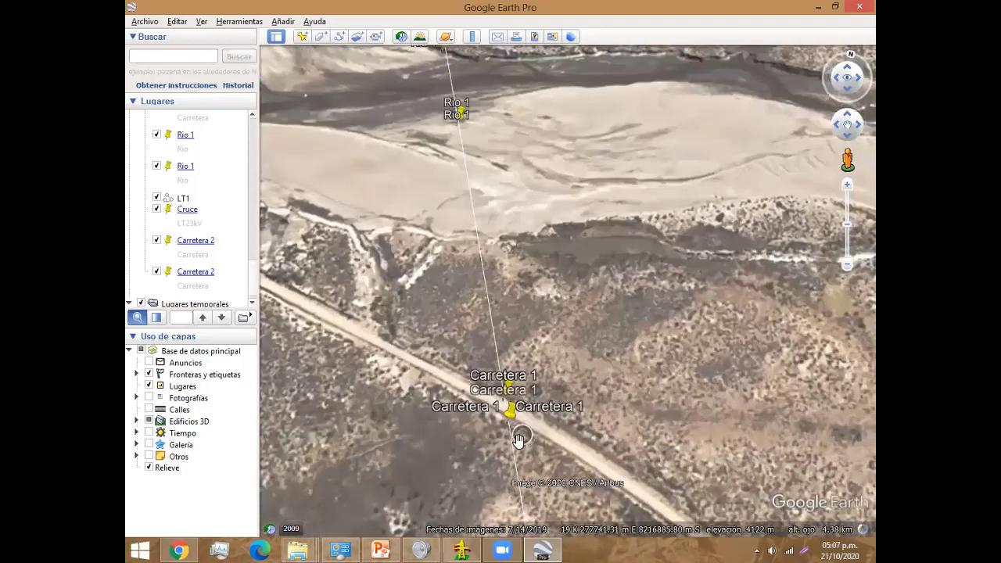
{"action": "scroll", "coordinate": [525, 422], "scroll_direction": "up", "scroll_amount": 1}
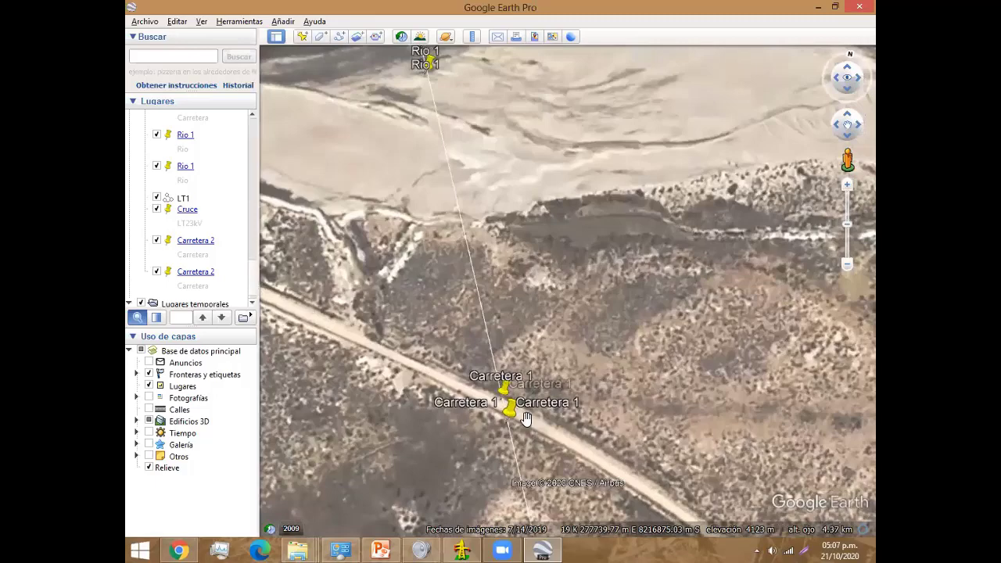
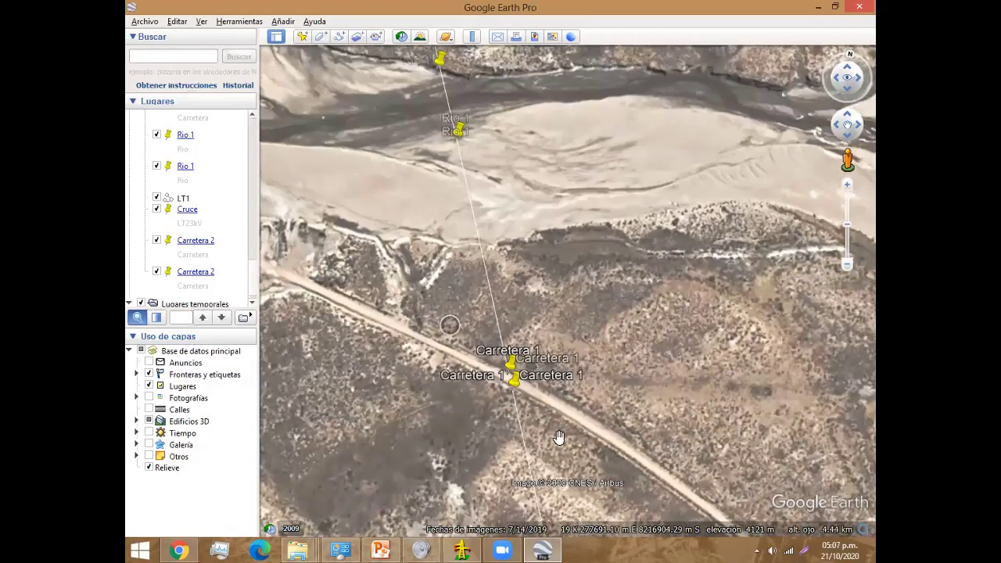
Step: Pan and zoom the map along the line from Carretera 1 past Rio 1 to the Cruce crossing
{"action": "left_click_drag", "start_coordinate": [559, 437], "coordinate": [452, 258]}
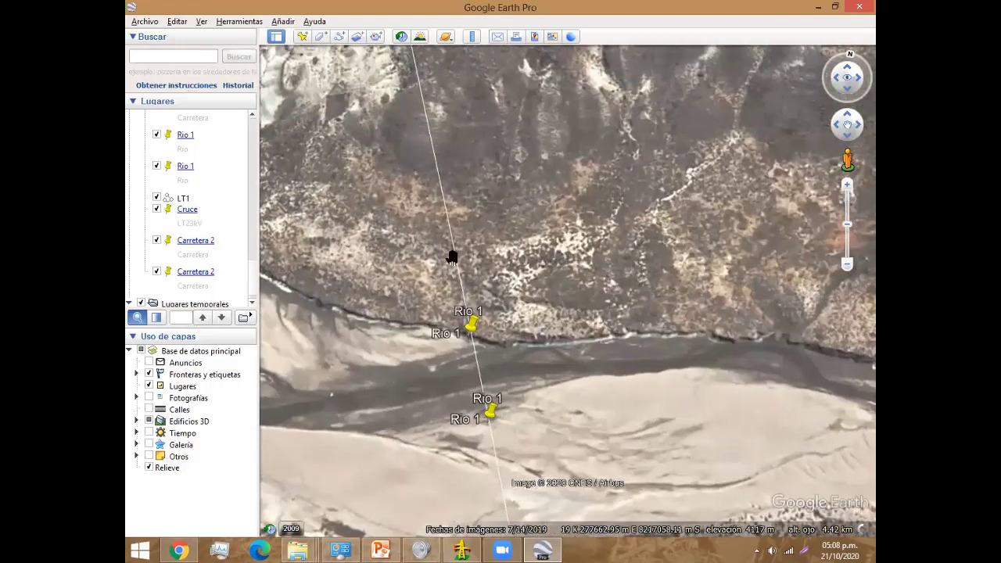
{"action": "left_click_drag", "start_coordinate": [494, 342], "coordinate": [488, 280]}
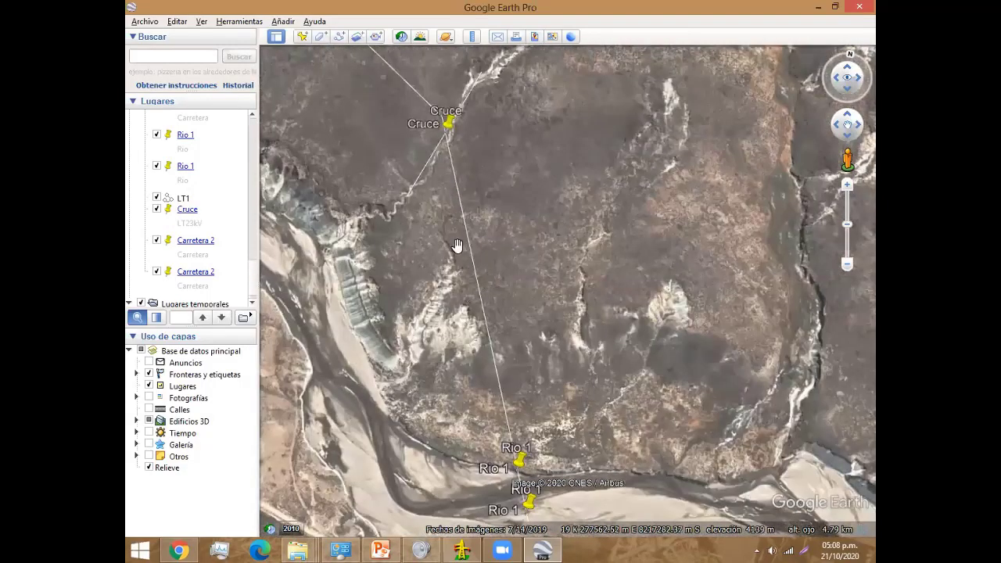
{"action": "left_click_drag", "start_coordinate": [496, 297], "coordinate": [514, 352]}
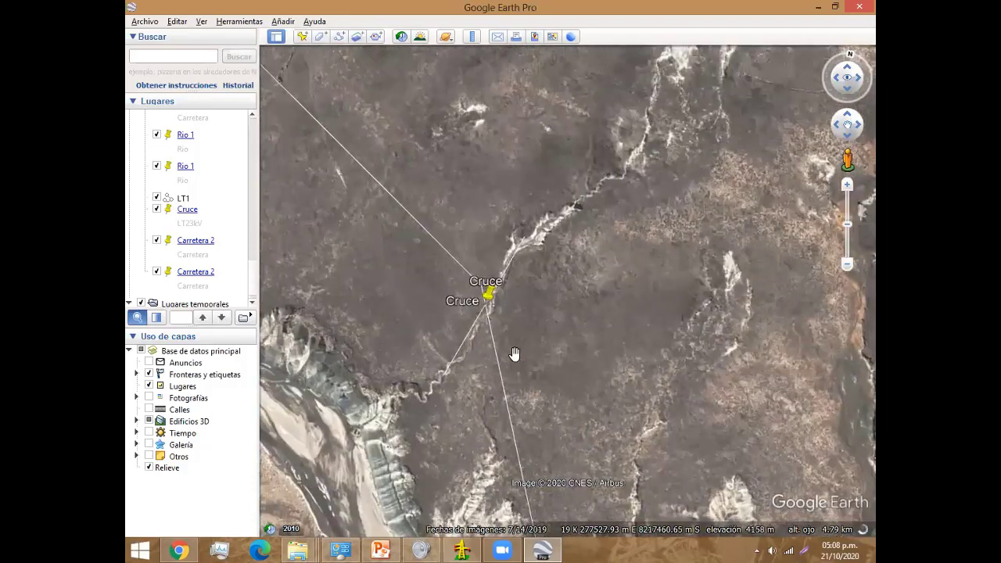
{"action": "double_click", "coordinate": [513, 349]}
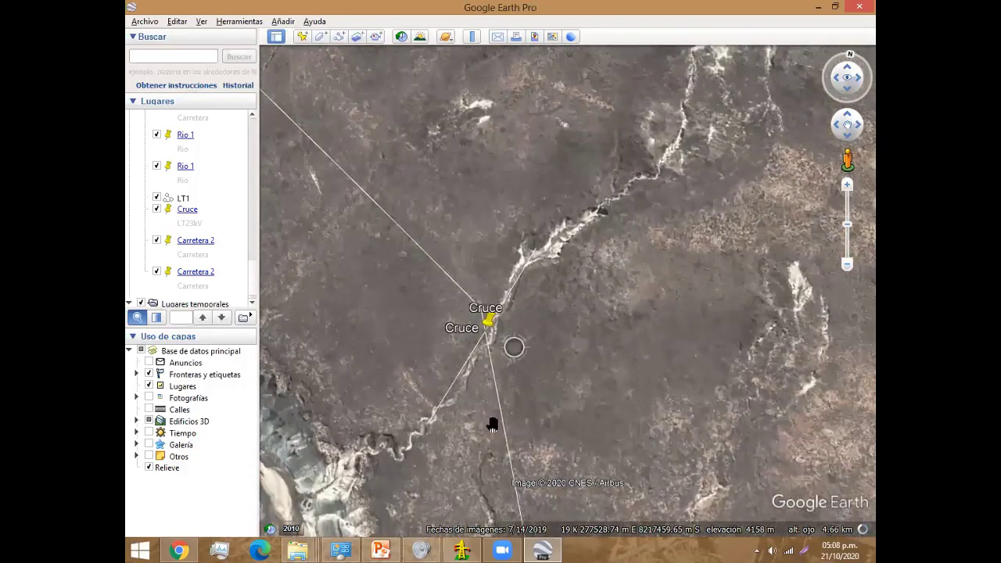
{"action": "left_click_drag", "start_coordinate": [491, 424], "coordinate": [483, 503]}
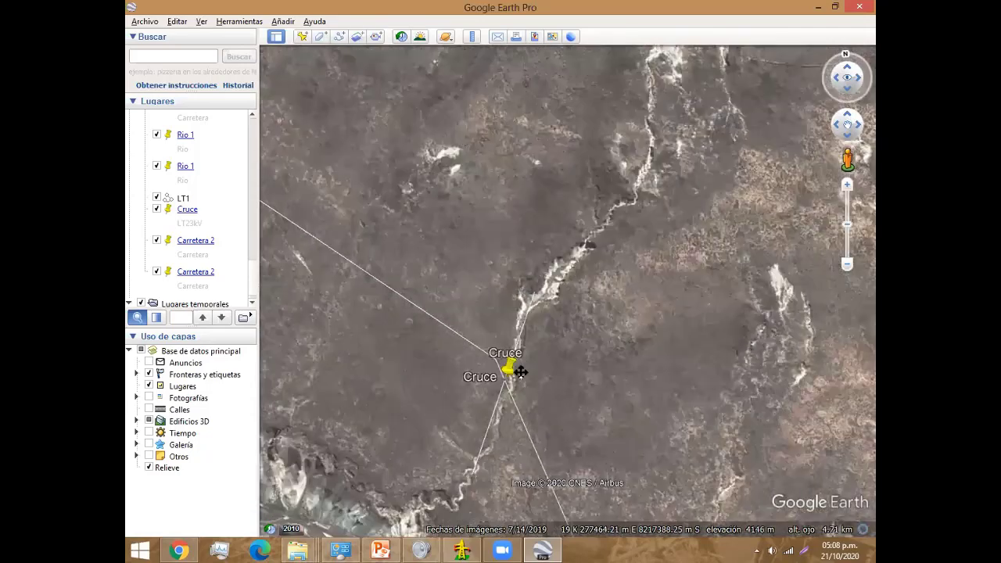
{"action": "right_click_drag", "start_coordinate": [513, 411], "coordinate": [487, 274]}
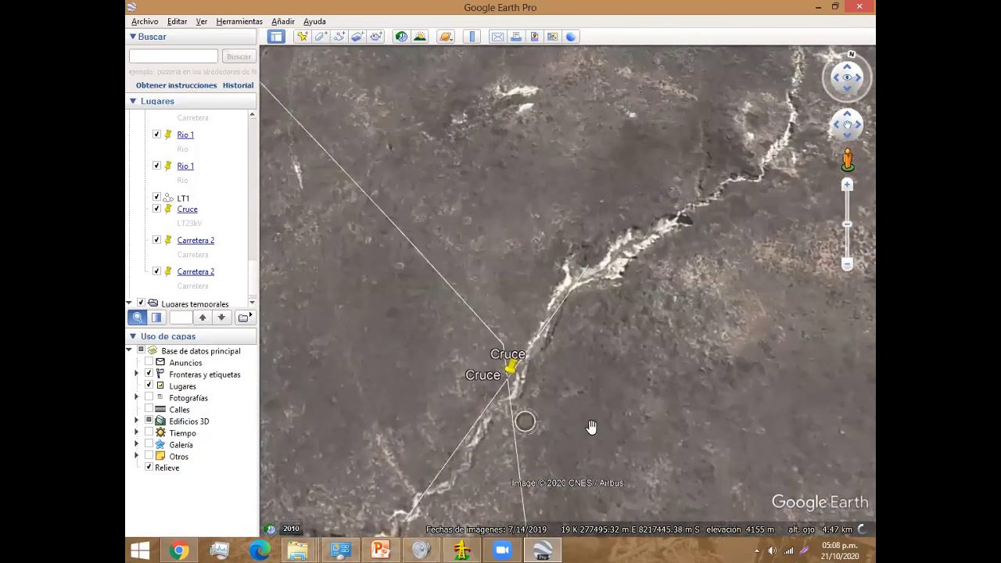
{"action": "left_click_drag", "start_coordinate": [591, 408], "coordinate": [573, 393]}
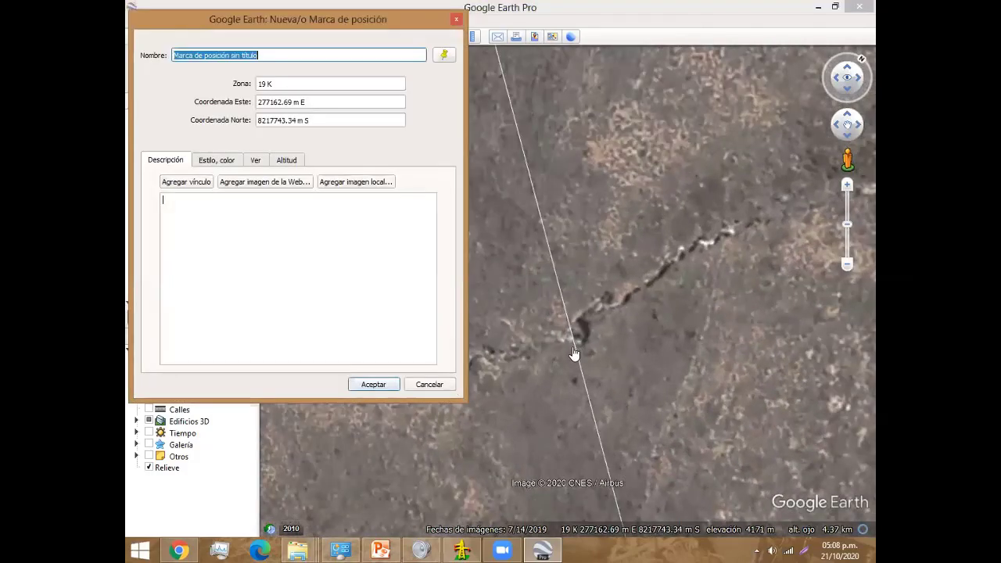
Step: Place a placemark on the line at the ravine, named r1 with description 'rio', and save it
{"action": "left_click_drag", "start_coordinate": [573, 350], "coordinate": [571, 354]}
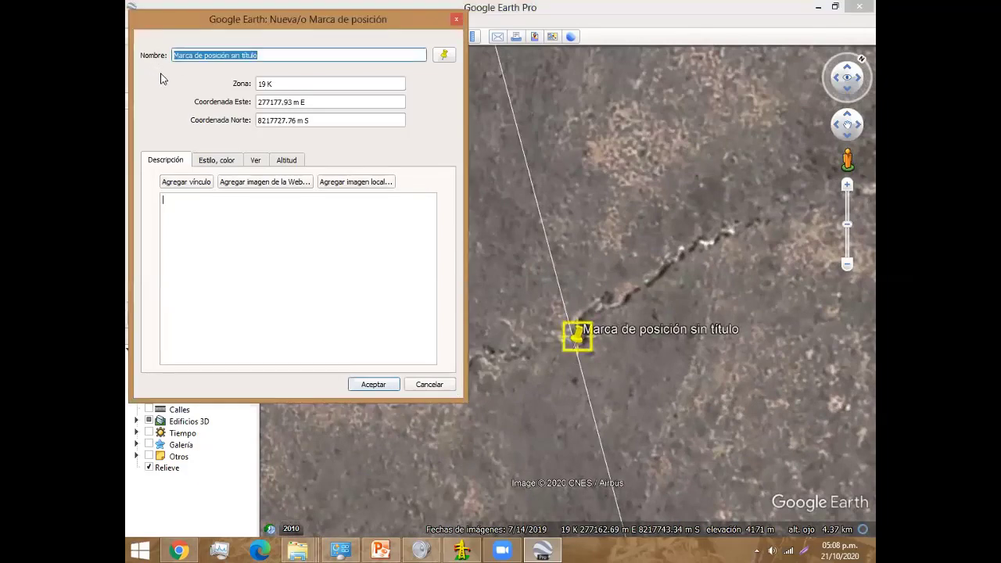
{"action": "type", "text": "rio"}
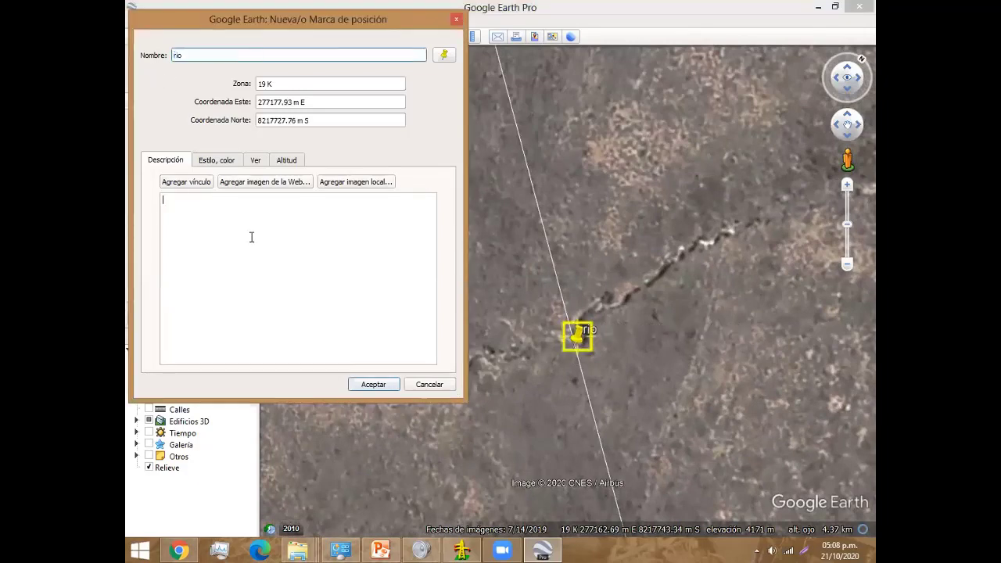
{"action": "left_click", "coordinate": [251, 237]}
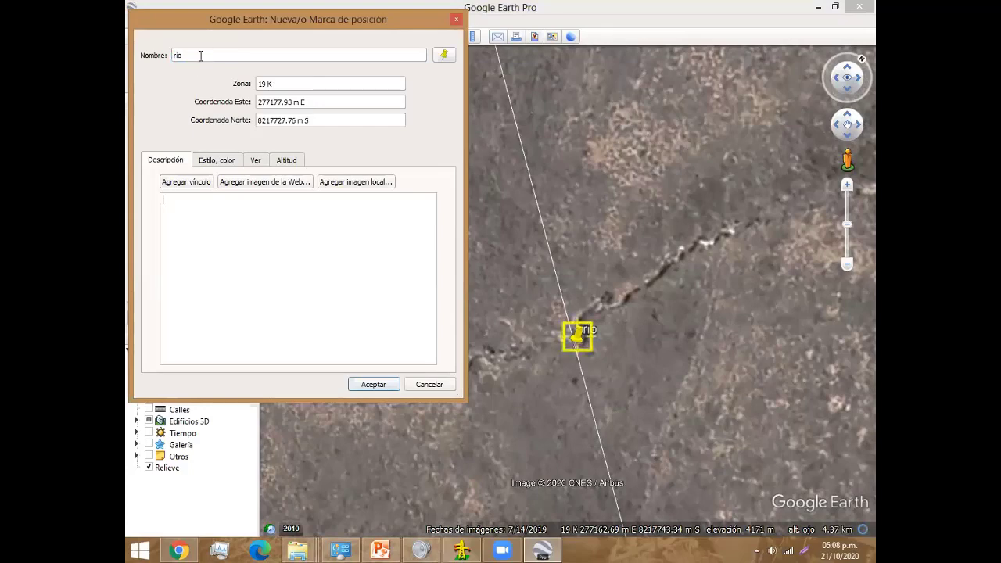
{"action": "left_click_drag", "start_coordinate": [200, 55], "coordinate": [169, 55]}
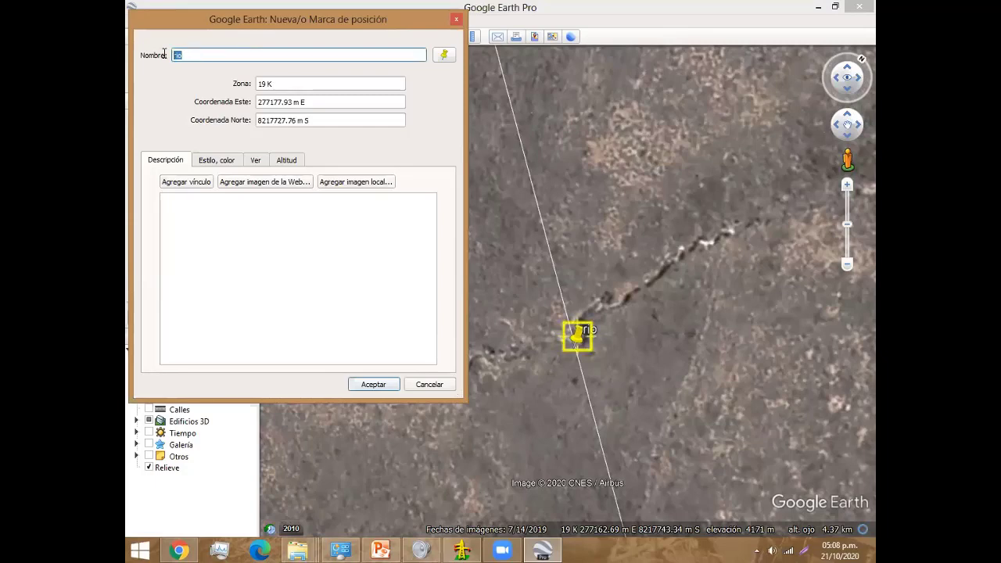
{"action": "left_click", "coordinate": [243, 207]}
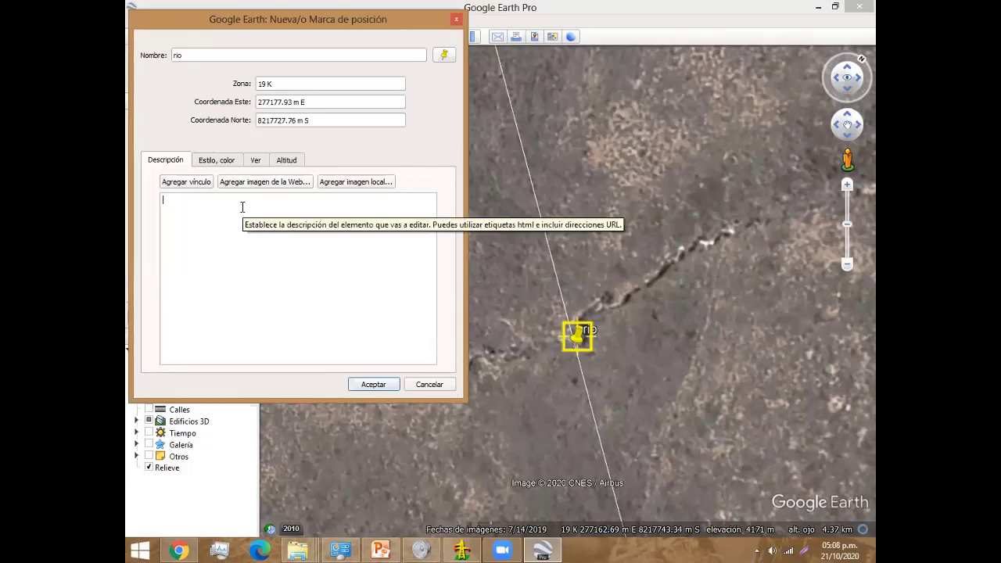
{"action": "type", "text": "rio"}
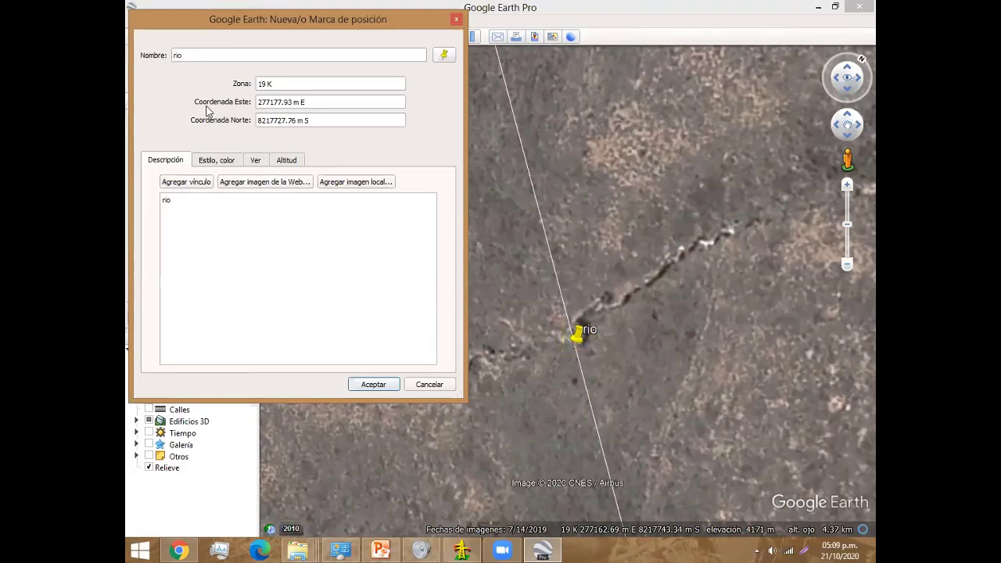
{"action": "left_click", "coordinate": [207, 111]}
{"action": "type", "text": "r1"}
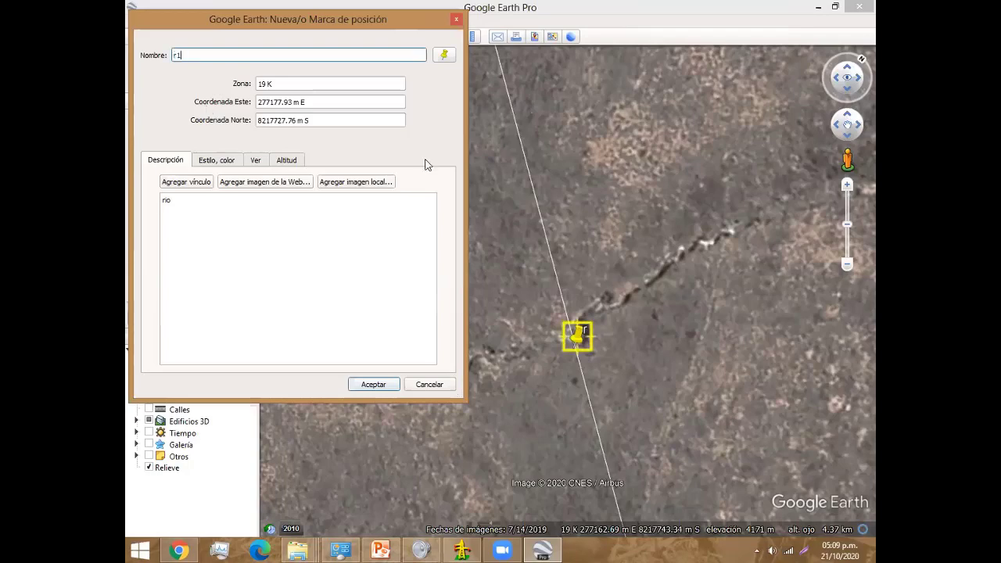
{"action": "left_click", "coordinate": [633, 174]}
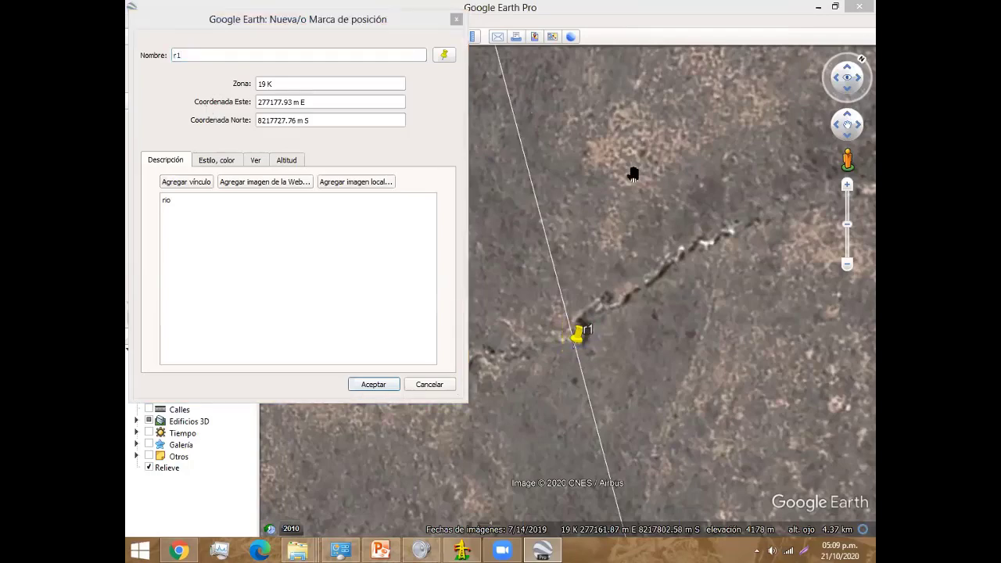
{"action": "left_click", "coordinate": [356, 262]}
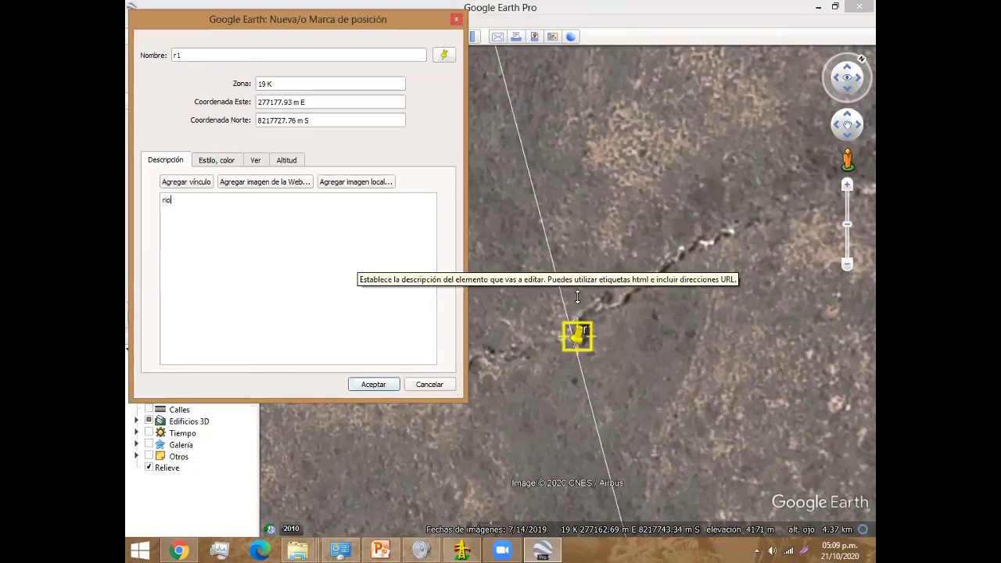
{"action": "key", "text": "Return"}
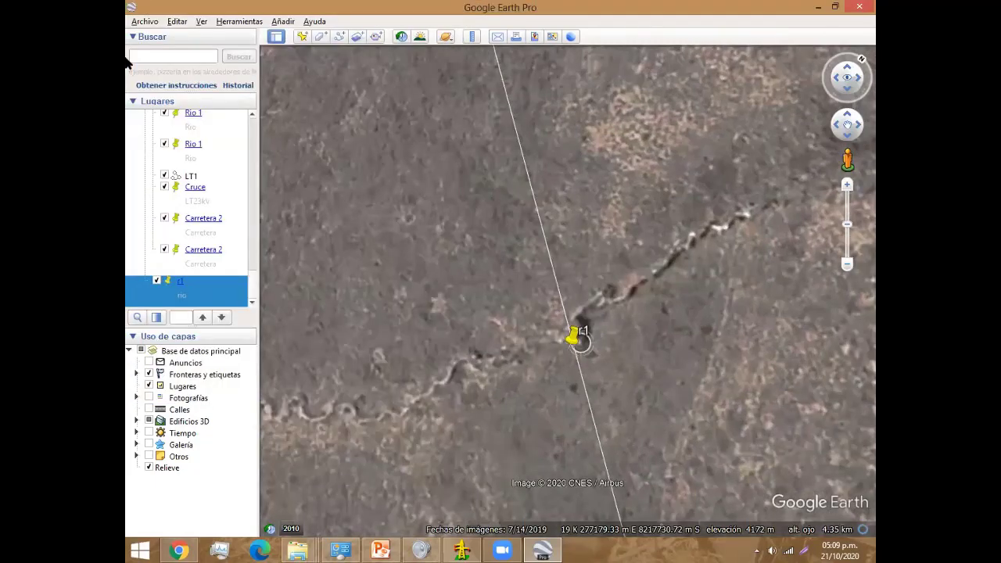
Step: Add a second placemark r1 with description 'rio' beside the first one on the line
{"action": "key", "text": "ctrl+shift+p"}
{"action": "type", "text": "r1"}
{"action": "left_click", "coordinate": [222, 200]}
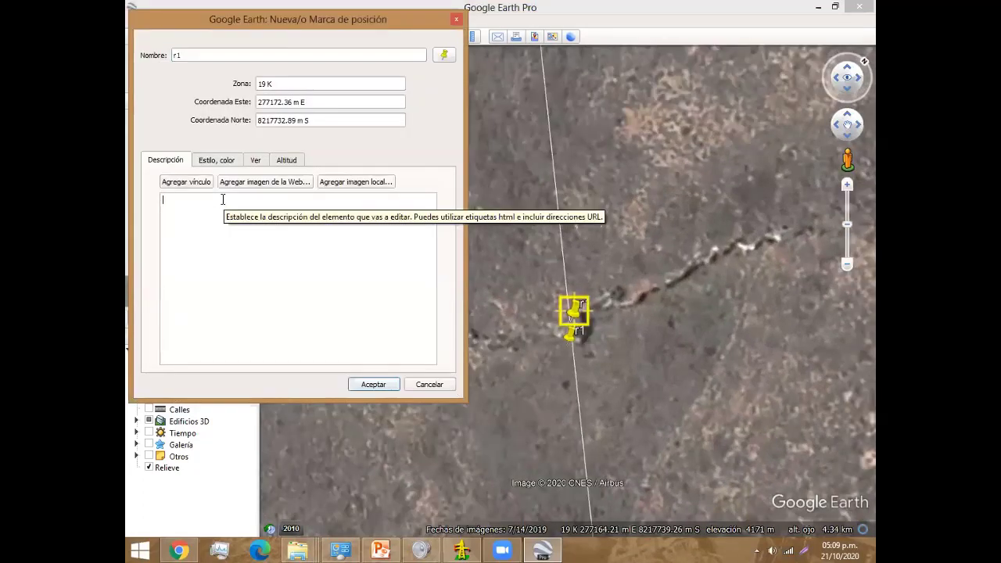
{"action": "type", "text": "rio"}
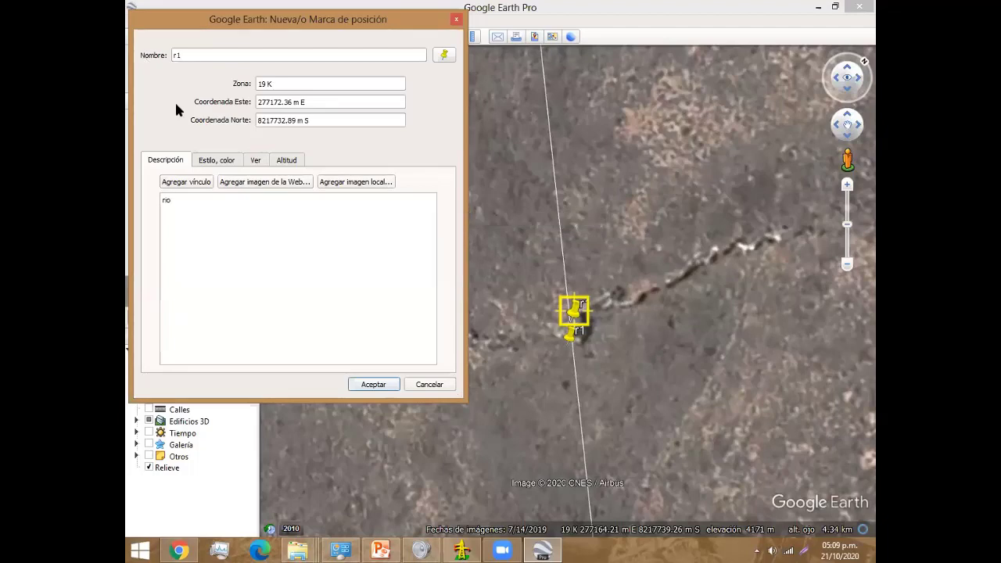
{"action": "key", "text": "Tab"}
{"action": "key", "text": "Return"}
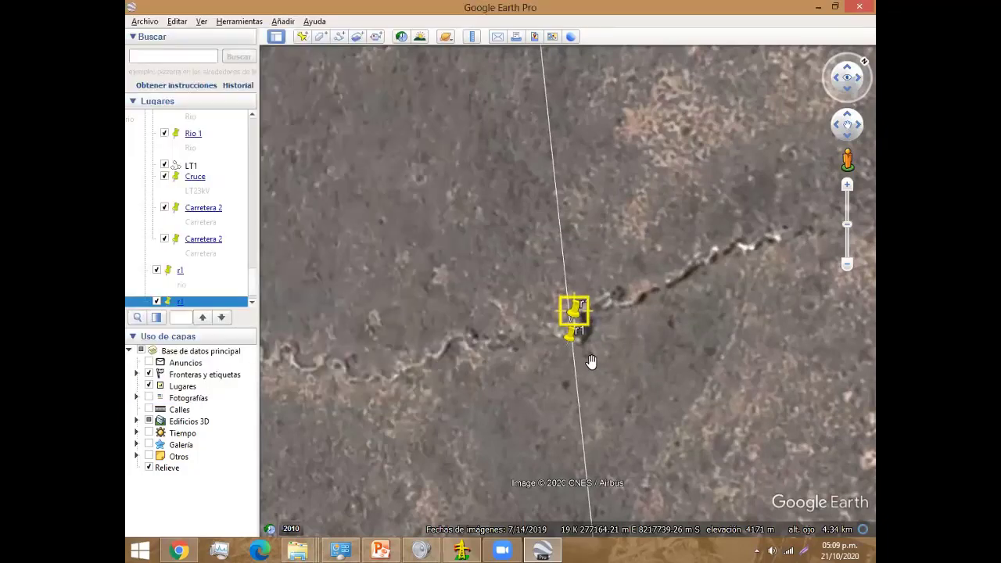
Step: Zoom out and pan to bring the Rio 1, Carretera 1 and Cruce placemarks into view
{"action": "scroll", "coordinate": [596, 360], "scroll_direction": "down", "scroll_amount": 1}
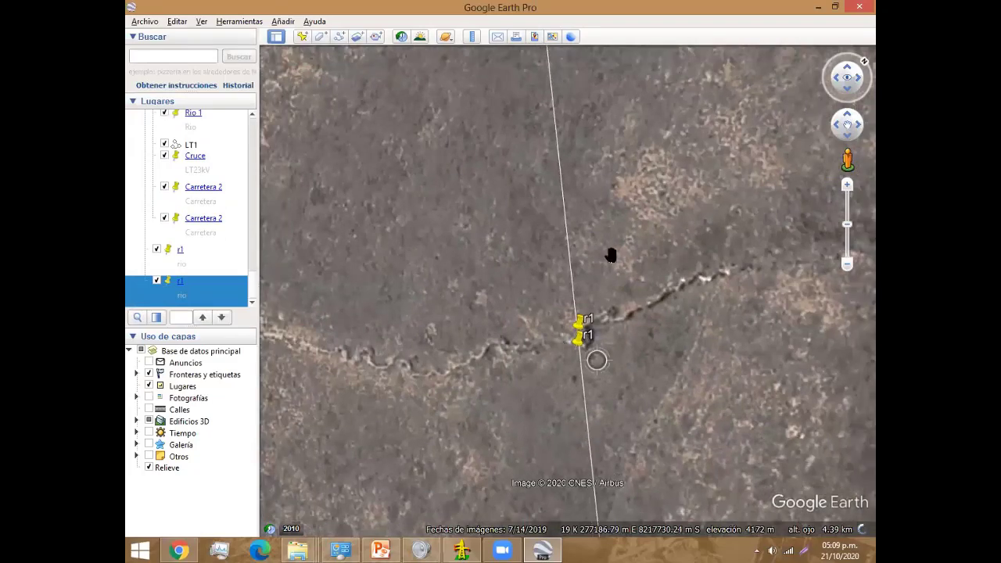
{"action": "left_click_drag", "start_coordinate": [610, 255], "coordinate": [611, 255]}
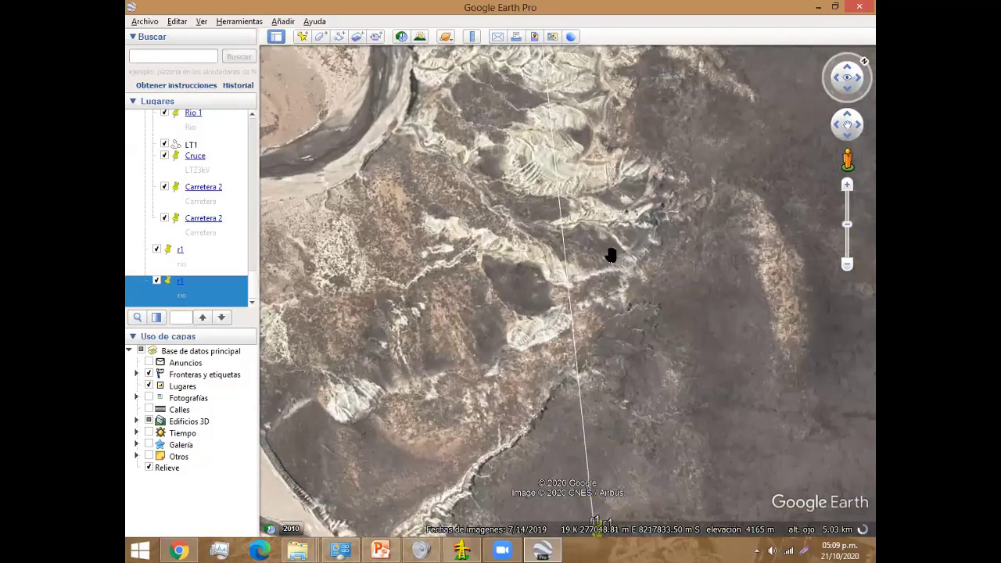
{"action": "left_click_drag", "start_coordinate": [611, 255], "coordinate": [630, 295]}
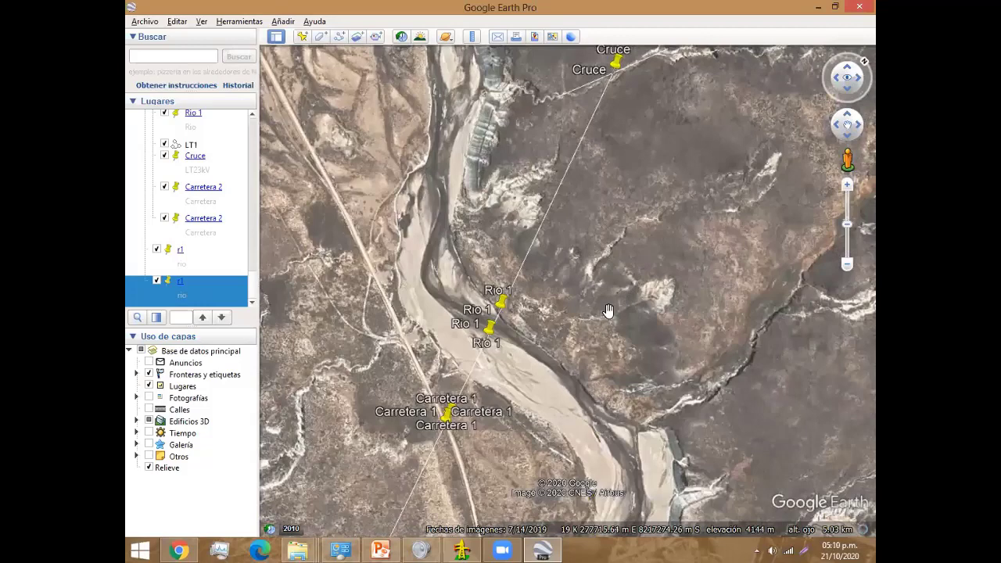
{"action": "scroll", "coordinate": [608, 311], "scroll_direction": "down", "scroll_amount": 3}
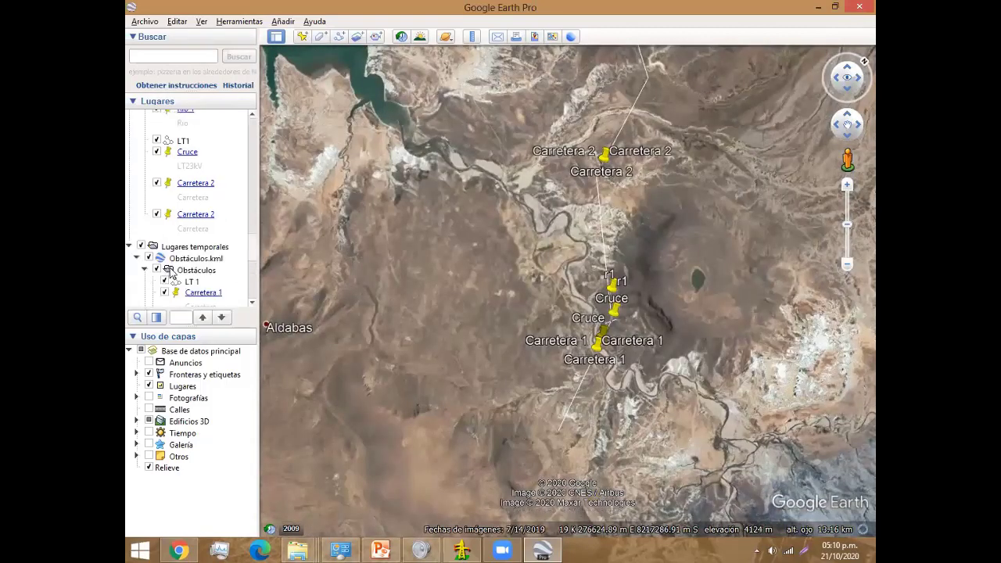
Step: Save the Obstáculos folder as a KML file named 'Obstáculos 2'
{"action": "left_click", "coordinate": [171, 273]}
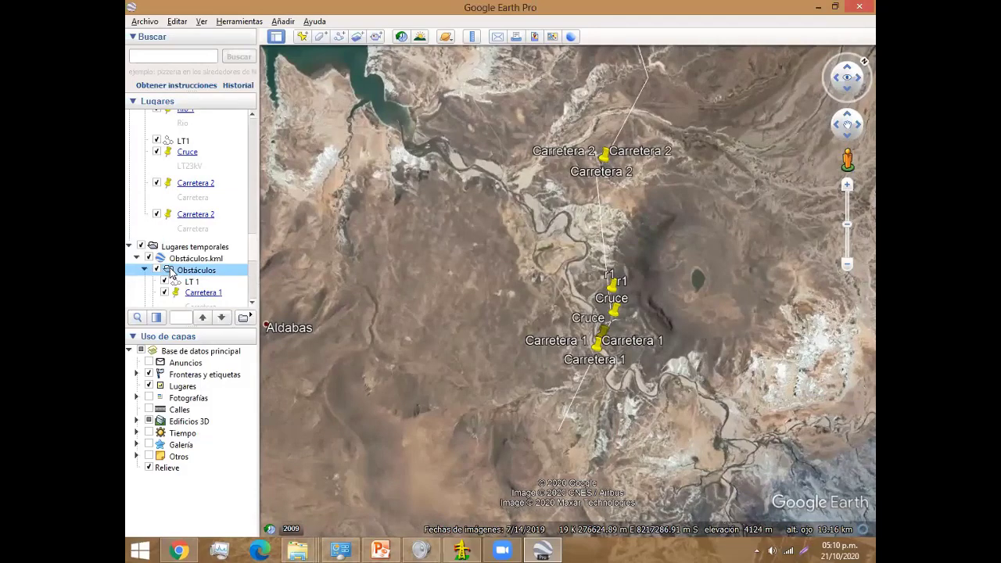
{"action": "right_click", "coordinate": [172, 272]}
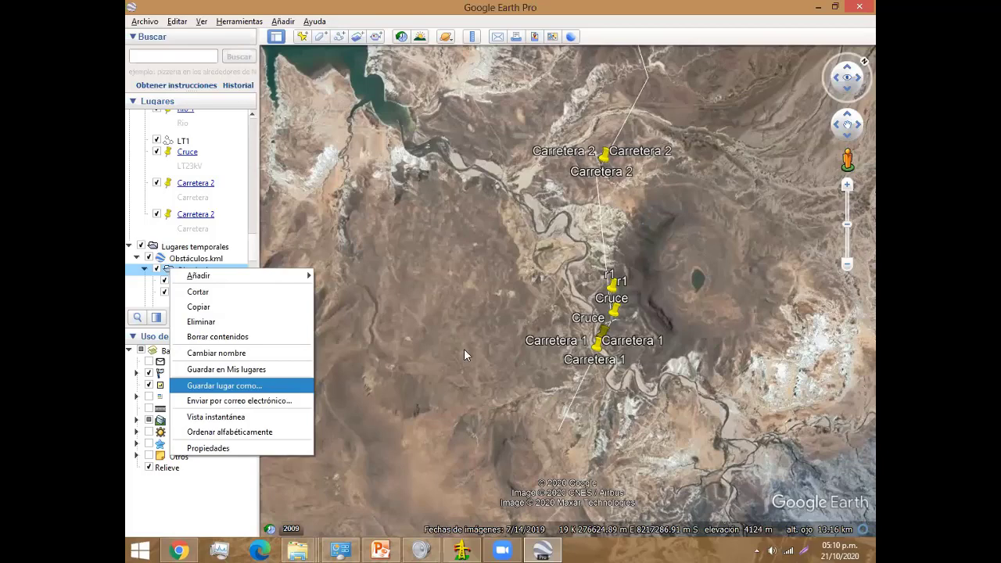
{"action": "key", "text": "Return"}
{"action": "left_click", "coordinate": [404, 350]}
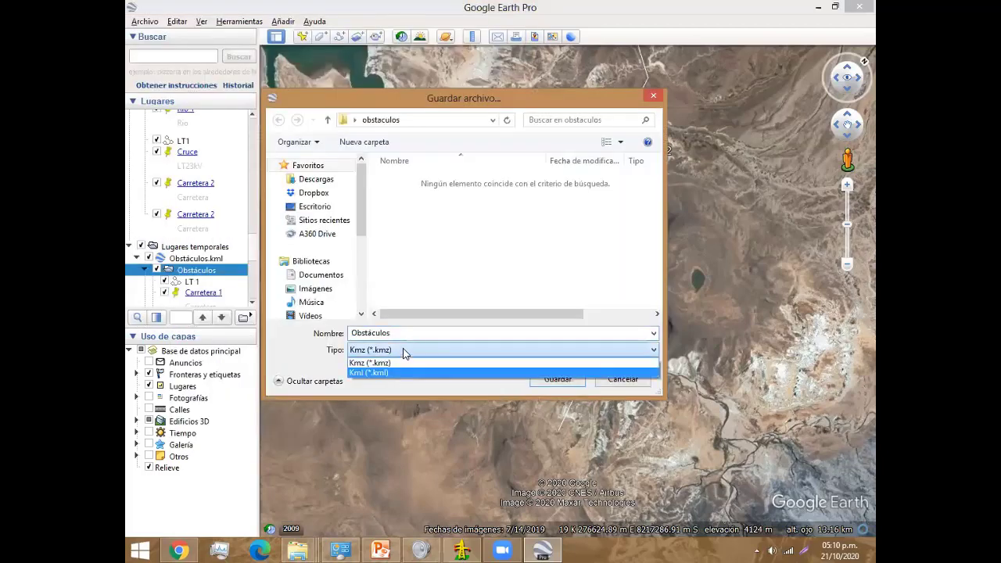
{"action": "left_click", "coordinate": [391, 372]}
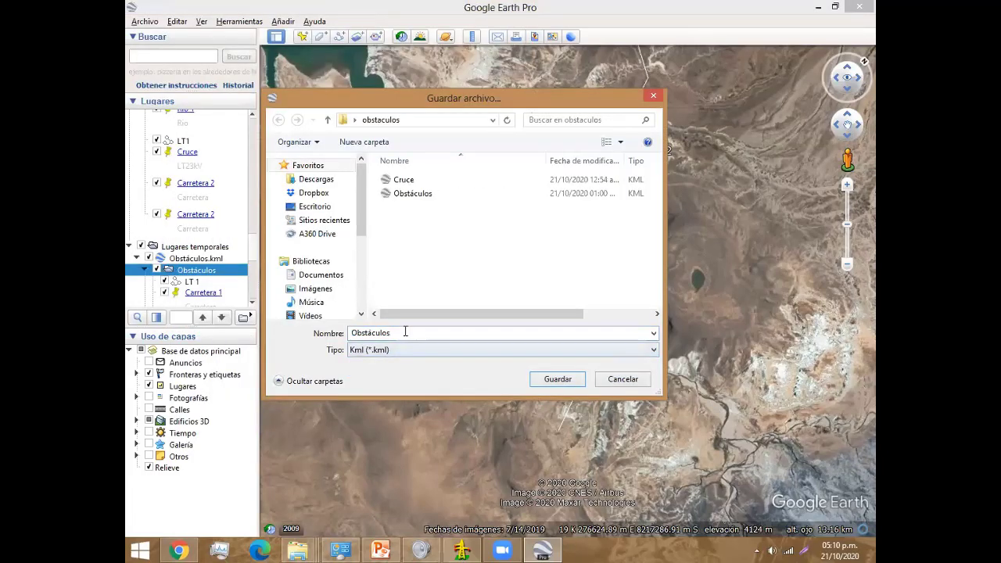
{"action": "double_click", "coordinate": [405, 332]}
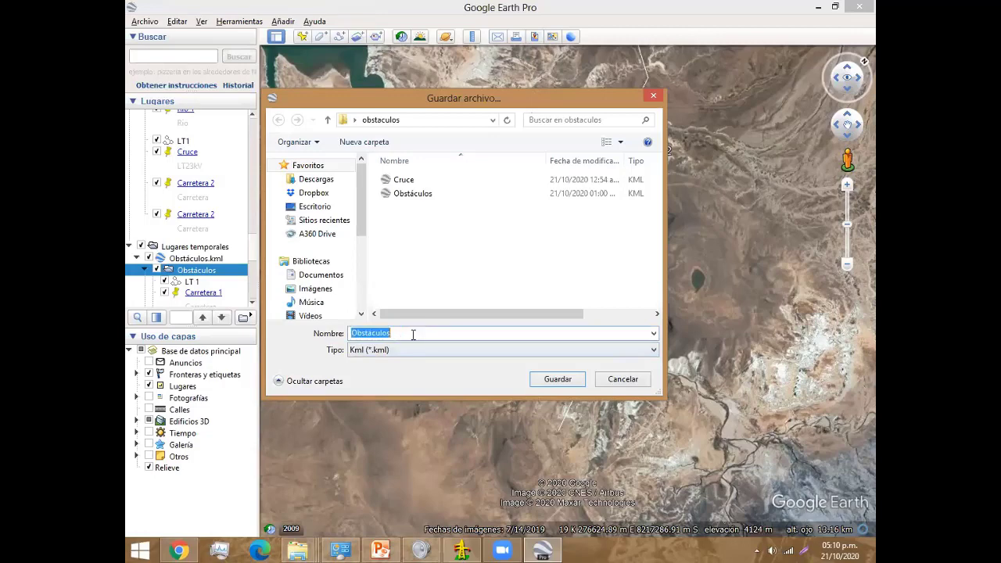
{"action": "left_click", "coordinate": [413, 331]}
{"action": "type", "text": "2"}
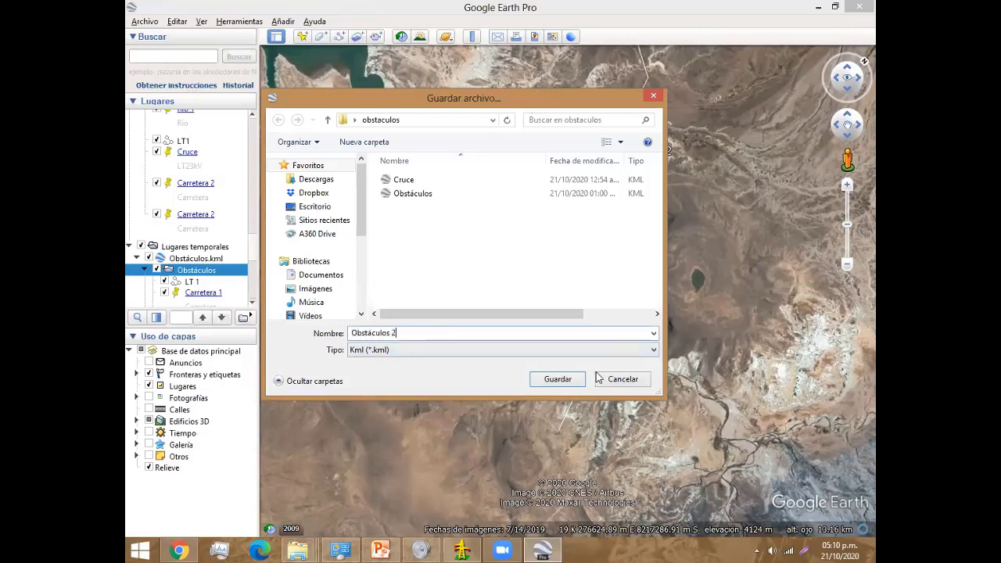
{"action": "left_click", "coordinate": [569, 381]}
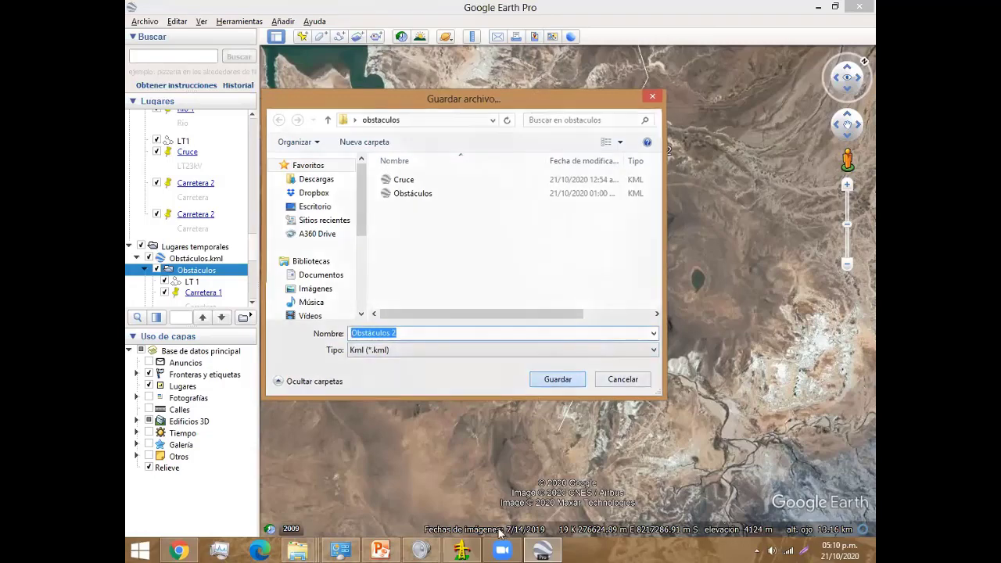
{"action": "left_click", "coordinate": [462, 550]}
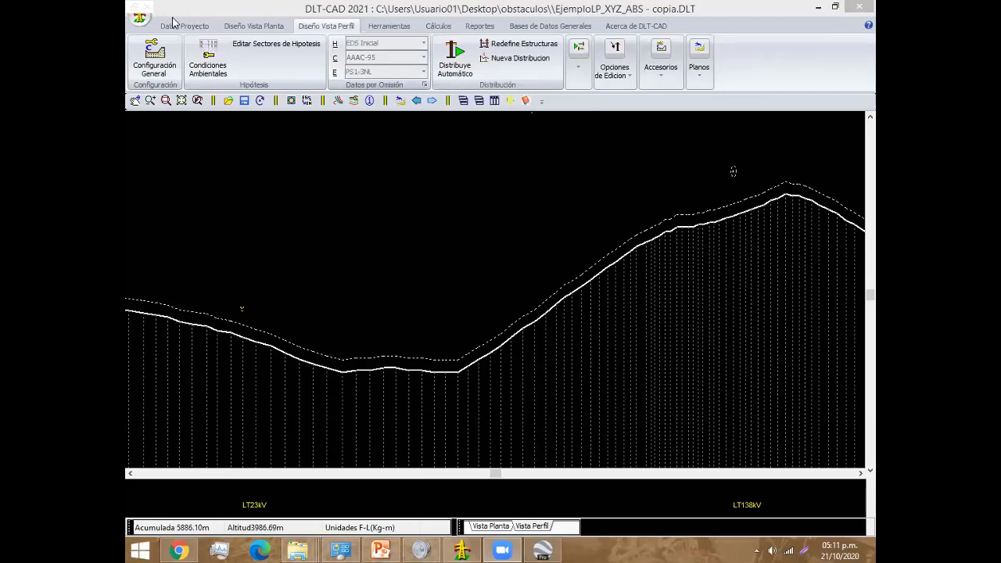
Step: Load Obstáculos 2 as Google Earth (*.KML) topography and check the Altitud values in the table
{"action": "left_click", "coordinate": [141, 22]}
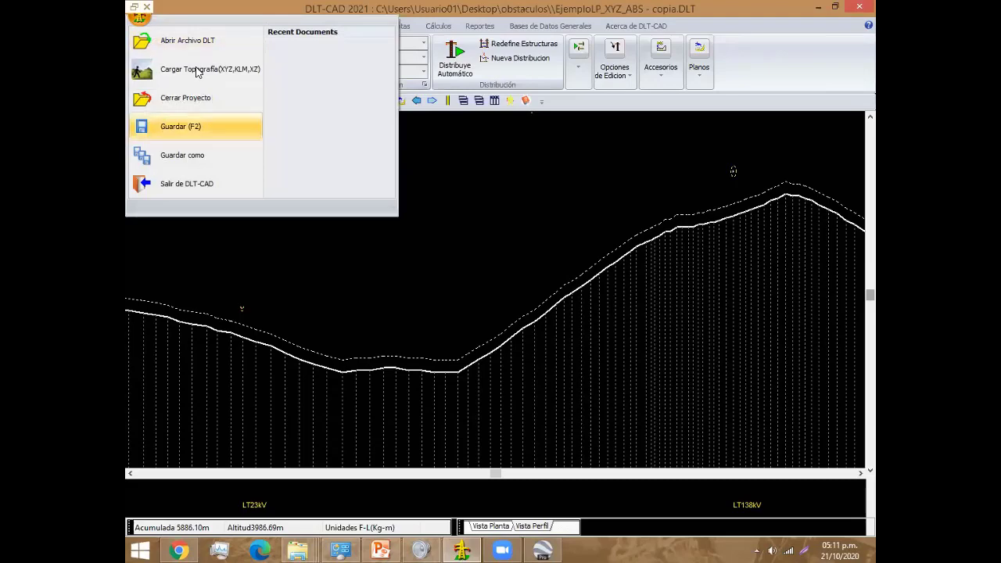
{"action": "left_click", "coordinate": [197, 72]}
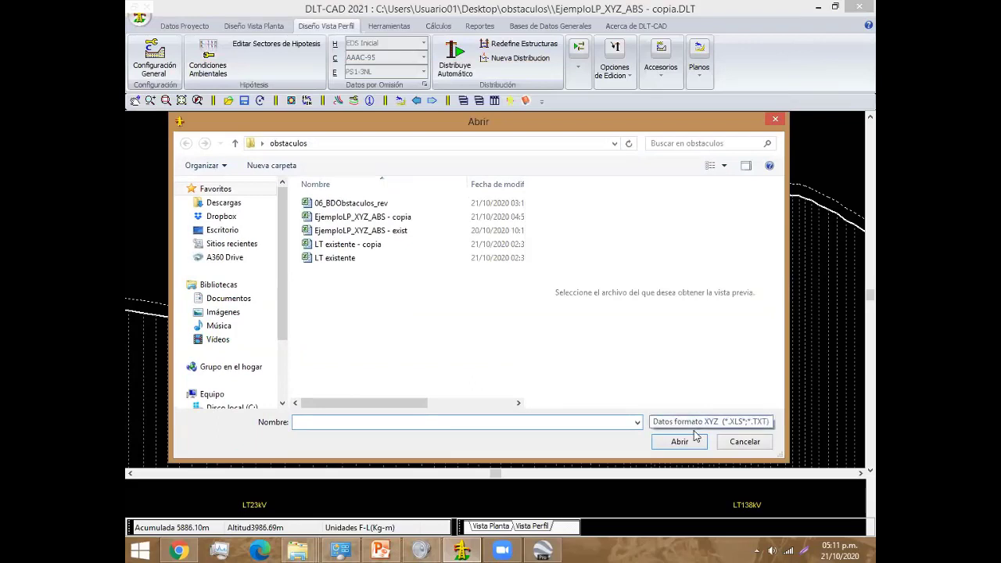
{"action": "left_click", "coordinate": [694, 424]}
{"action": "left_click", "coordinate": [685, 454]}
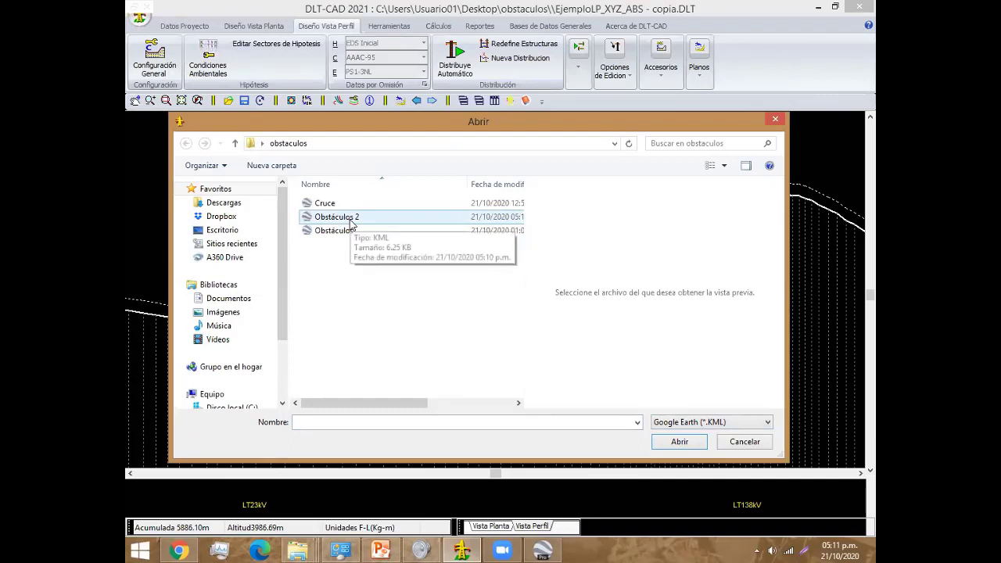
{"action": "left_click", "coordinate": [352, 222]}
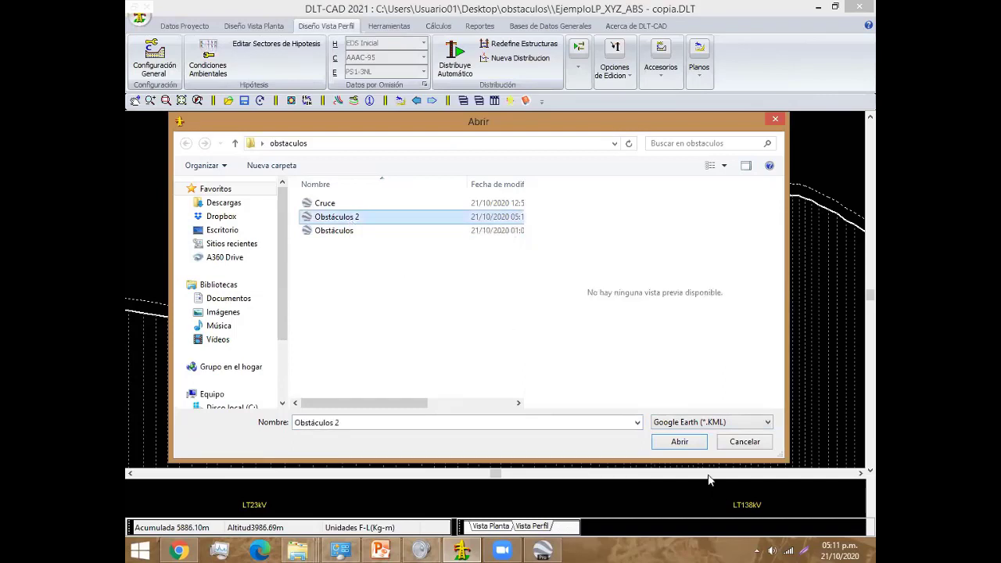
{"action": "left_click", "coordinate": [677, 447]}
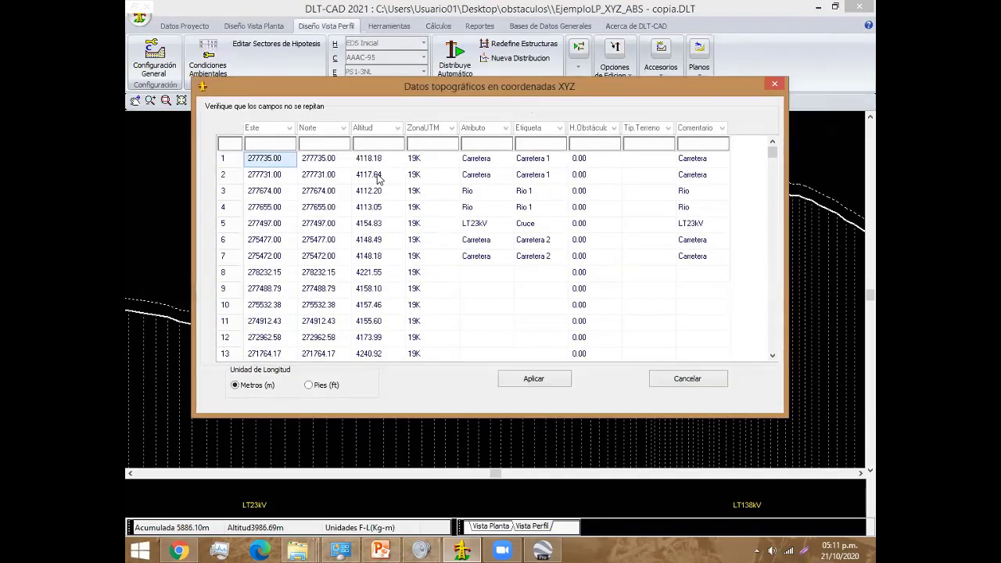
{"action": "left_click", "coordinate": [379, 179]}
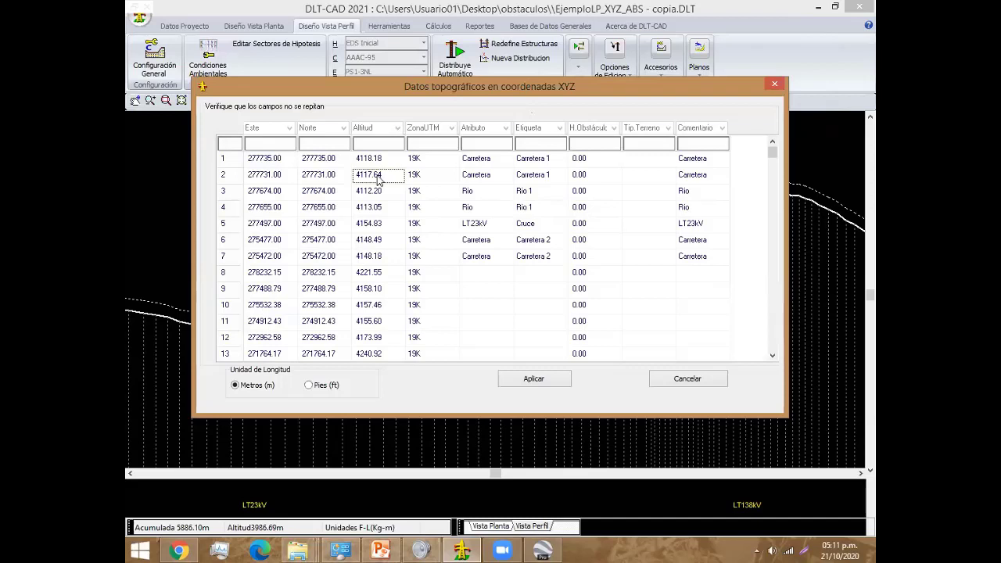
{"action": "key", "text": "Down"}
{"action": "key", "text": "Down"}
{"action": "key", "text": "Down"}
{"action": "key", "text": "Down"}
{"action": "key", "text": "Down"}
{"action": "key", "text": "Down"}
{"action": "key", "text": "Up"}
{"action": "key", "text": "Up"}
{"action": "key", "text": "Up"}
{"action": "key", "text": "Up"}
{"action": "key", "text": "Up"}
{"action": "key", "text": "Up"}
Step: Apply the imported topography points so the route polyline is drawn in plan view
{"action": "left_click", "coordinate": [548, 380]}
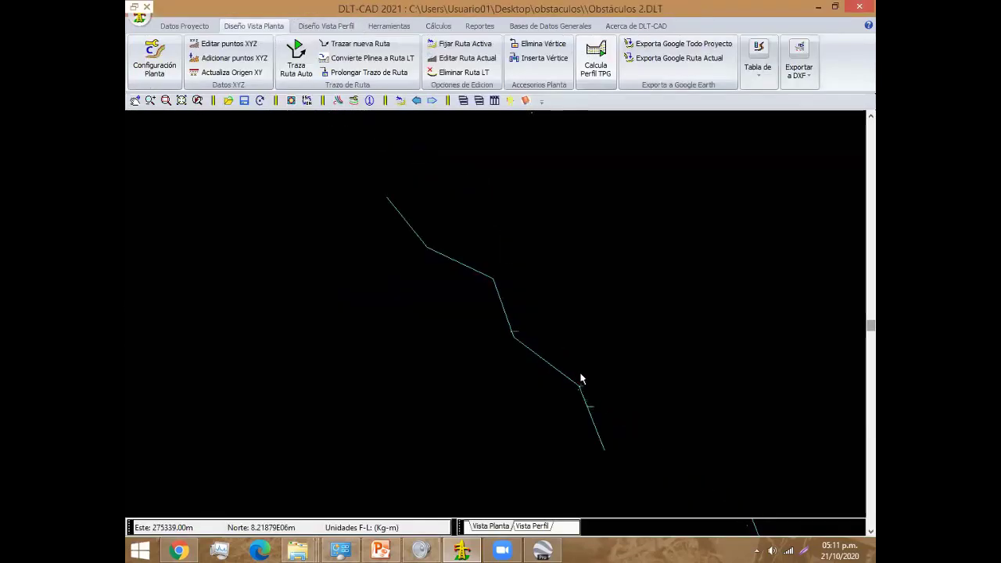
{"action": "scroll", "coordinate": [639, 373], "scroll_direction": "up", "scroll_amount": 2}
{"action": "scroll", "coordinate": [636, 374], "scroll_direction": "up", "scroll_amount": 2}
{"action": "scroll", "coordinate": [636, 374], "scroll_direction": "up", "scroll_amount": 1}
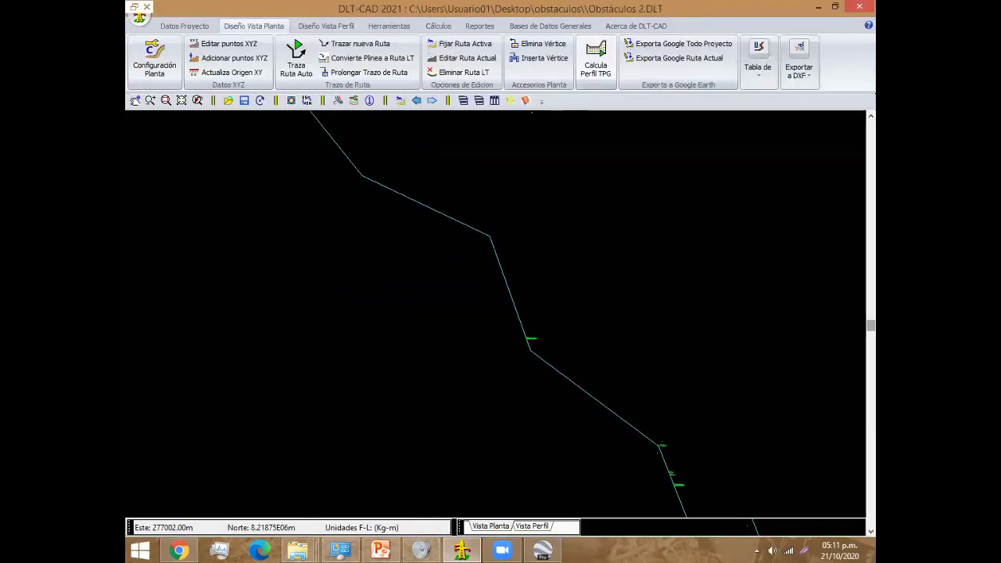
{"action": "middle_click_drag", "start_coordinate": [656, 352], "coordinate": [719, 430]}
{"action": "middle_click_drag", "start_coordinate": [555, 333], "coordinate": [537, 326]}
{"action": "scroll", "coordinate": [523, 270], "scroll_direction": "up", "scroll_amount": 1}
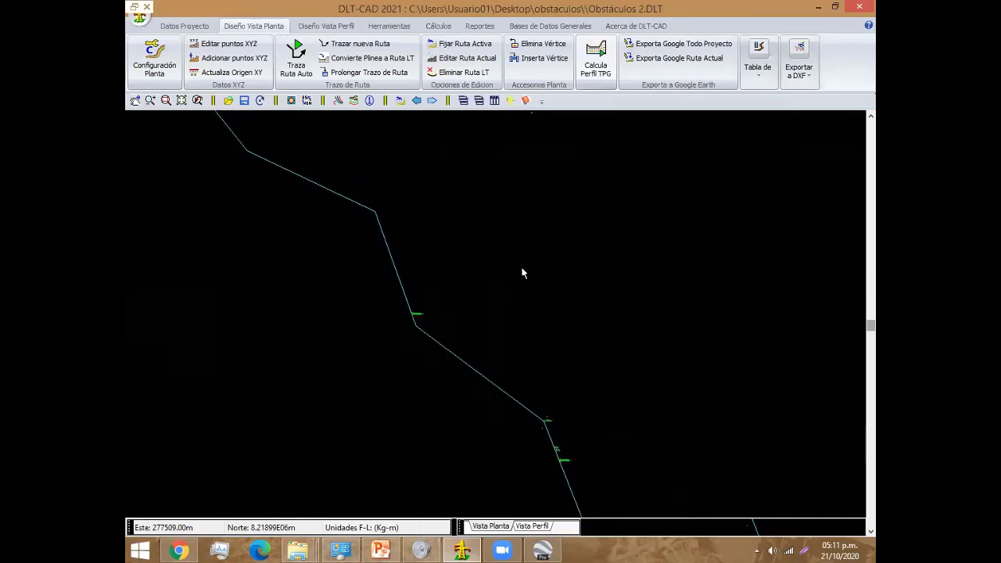
{"action": "scroll", "coordinate": [284, 125], "scroll_direction": "down", "scroll_amount": 1}
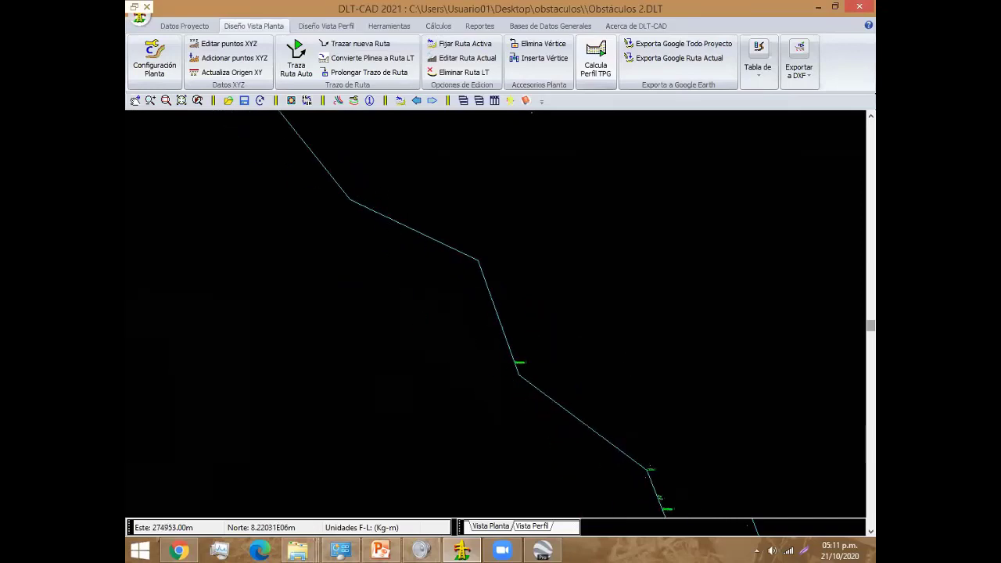
{"action": "scroll", "coordinate": [557, 330], "scroll_direction": "down", "scroll_amount": 1}
{"action": "scroll", "coordinate": [548, 395], "scroll_direction": "up", "scroll_amount": 1}
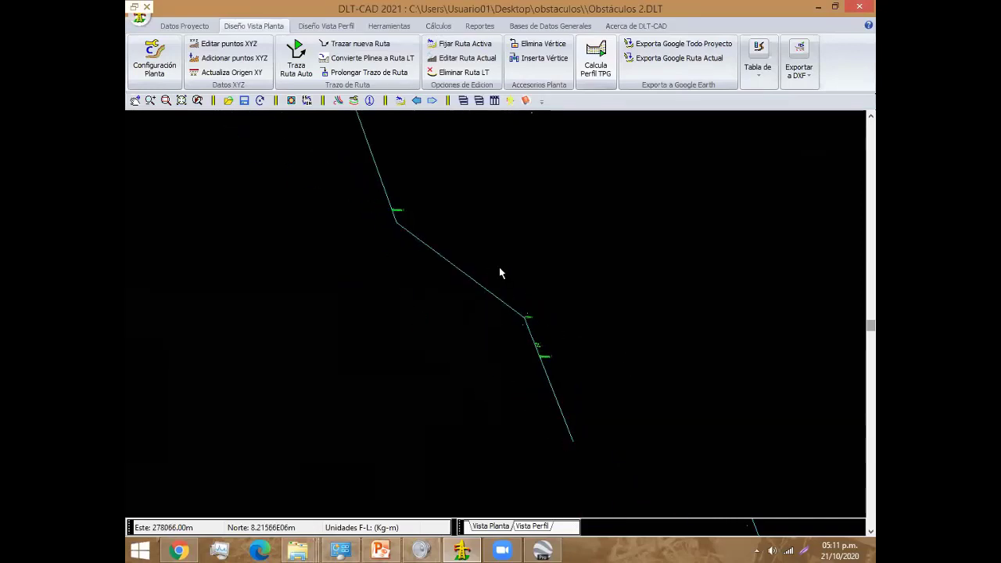
{"action": "scroll", "coordinate": [624, 356], "scroll_direction": "up", "scroll_amount": 1}
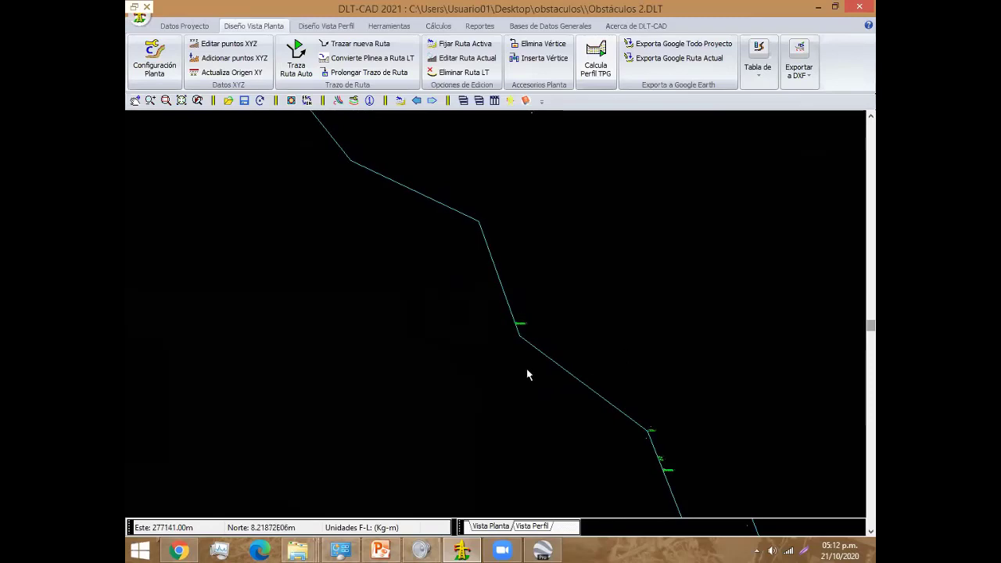
{"action": "scroll", "coordinate": [526, 368], "scroll_direction": "down", "scroll_amount": 1}
{"action": "scroll", "coordinate": [523, 342], "scroll_direction": "up", "scroll_amount": 1}
{"action": "scroll", "coordinate": [515, 352], "scroll_direction": "up", "scroll_amount": 1}
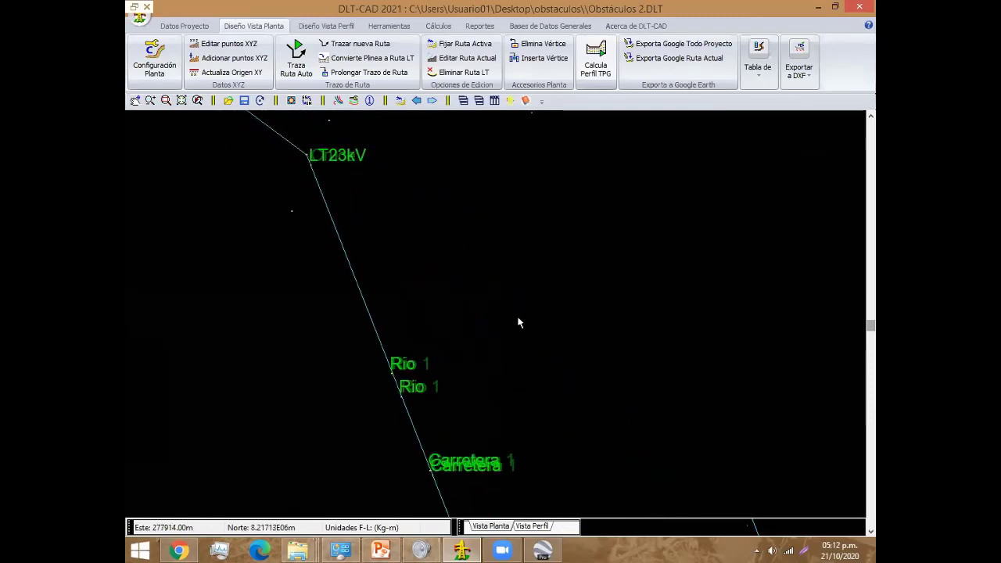
{"action": "middle_click_drag", "start_coordinate": [438, 365], "coordinate": [433, 351]}
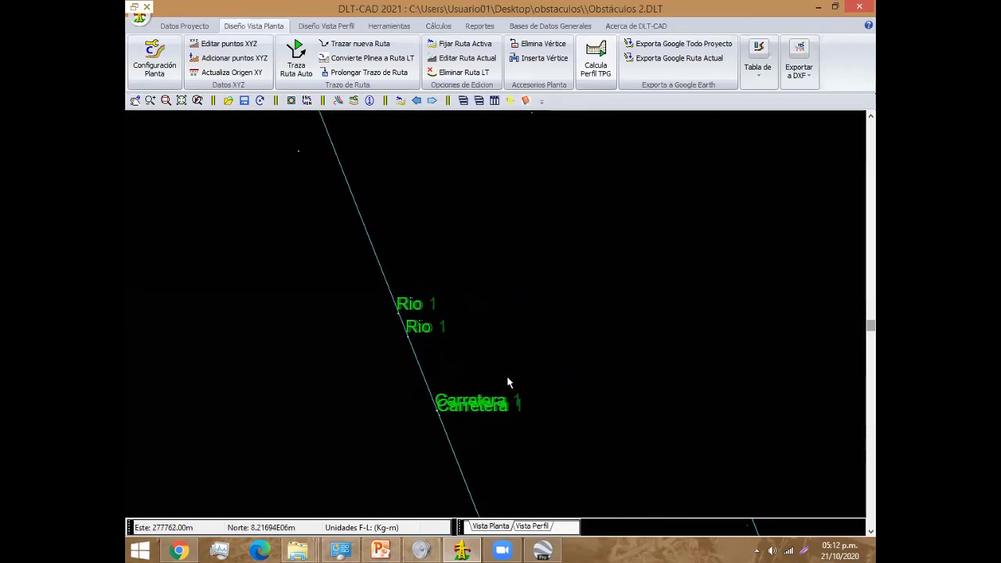
Step: Zoom in and out along the polyline to inspect it near the LT23kV and river labels
{"action": "scroll", "coordinate": [505, 380], "scroll_direction": "down", "scroll_amount": 2}
{"action": "scroll", "coordinate": [465, 342], "scroll_direction": "up", "scroll_amount": 2}
{"action": "scroll", "coordinate": [617, 467], "scroll_direction": "down", "scroll_amount": 1}
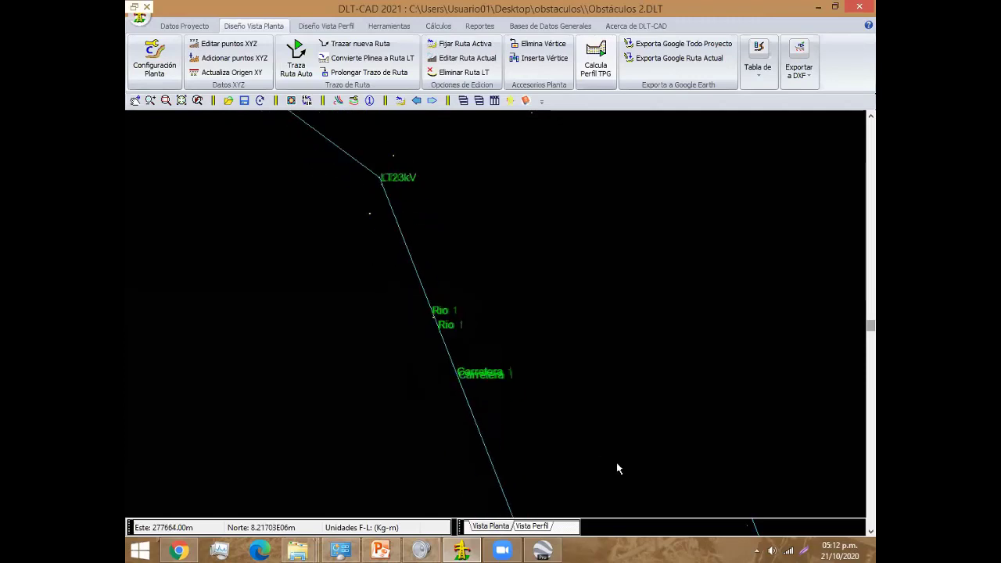
{"action": "scroll", "coordinate": [518, 393], "scroll_direction": "down", "scroll_amount": 1}
{"action": "scroll", "coordinate": [520, 409], "scroll_direction": "up", "scroll_amount": 2}
{"action": "scroll", "coordinate": [520, 409], "scroll_direction": "down", "scroll_amount": 1}
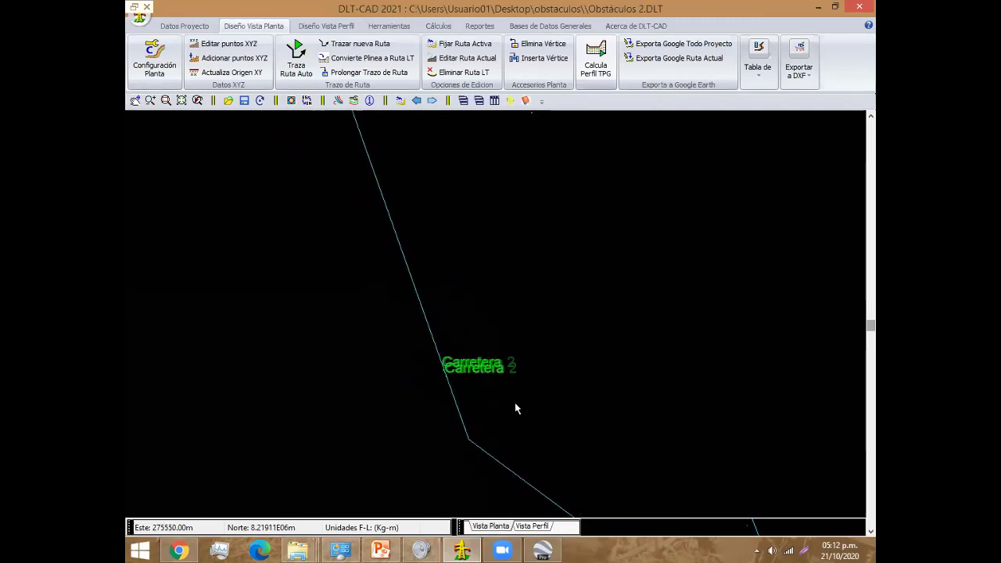
{"action": "scroll", "coordinate": [517, 409], "scroll_direction": "up", "scroll_amount": 1}
{"action": "scroll", "coordinate": [517, 409], "scroll_direction": "up", "scroll_amount": 1}
{"action": "scroll", "coordinate": [650, 528], "scroll_direction": "down", "scroll_amount": 1}
{"action": "scroll", "coordinate": [397, 286], "scroll_direction": "down", "scroll_amount": 1}
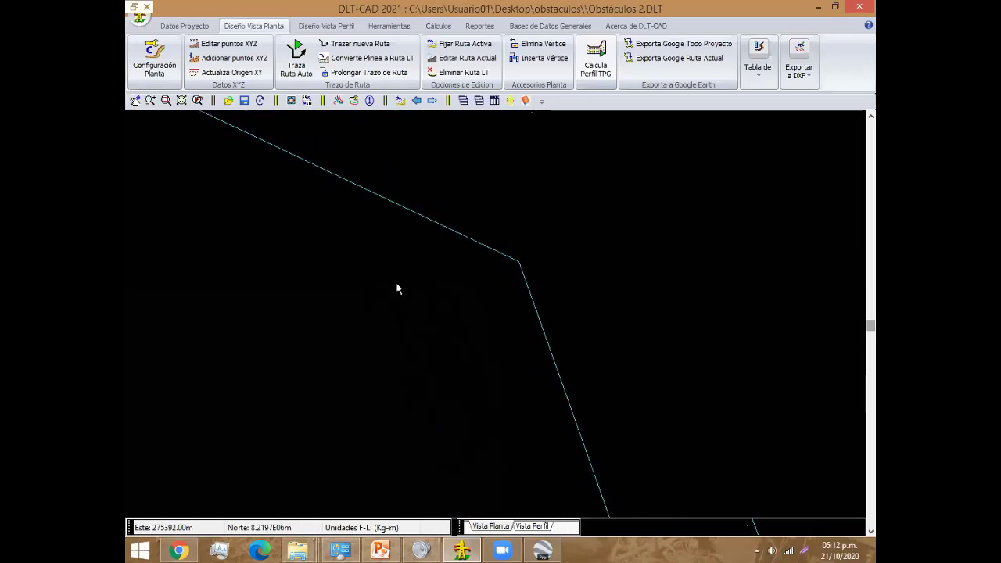
{"action": "scroll", "coordinate": [672, 339], "scroll_direction": "down", "scroll_amount": 1}
{"action": "scroll", "coordinate": [483, 266], "scroll_direction": "up", "scroll_amount": 1}
{"action": "scroll", "coordinate": [393, 193], "scroll_direction": "up", "scroll_amount": 1}
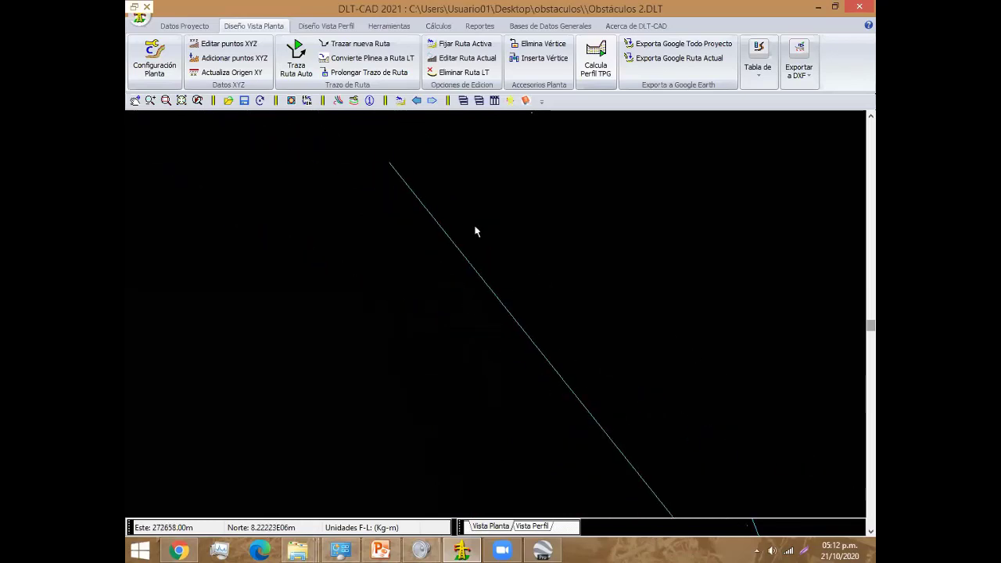
{"action": "scroll", "coordinate": [479, 219], "scroll_direction": "down", "scroll_amount": 1}
{"action": "scroll", "coordinate": [512, 208], "scroll_direction": "down", "scroll_amount": 1}
{"action": "scroll", "coordinate": [480, 222], "scroll_direction": "up", "scroll_amount": 1}
{"action": "scroll", "coordinate": [480, 223], "scroll_direction": "down", "scroll_amount": 1}
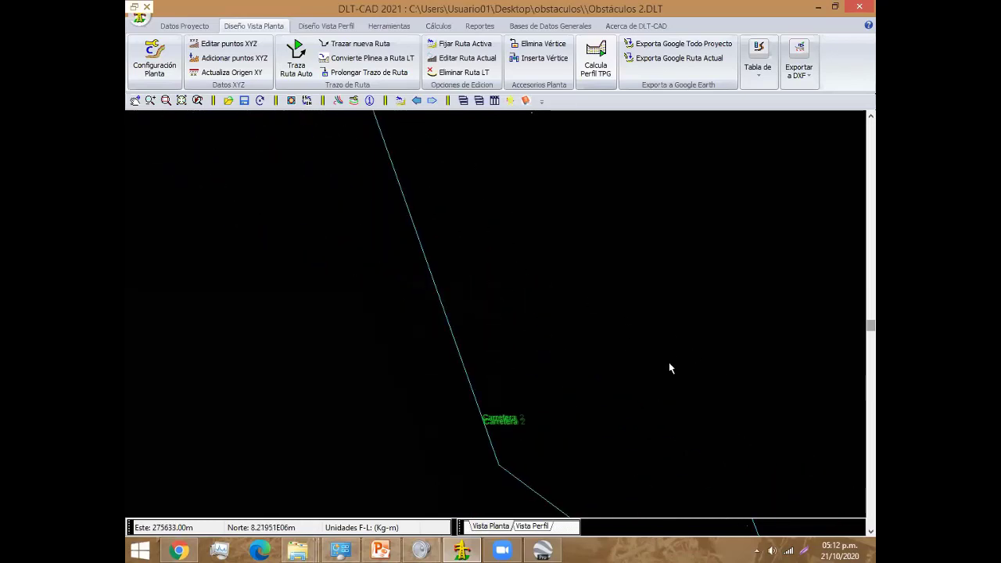
{"action": "scroll", "coordinate": [599, 352], "scroll_direction": "down", "scroll_amount": 1}
{"action": "scroll", "coordinate": [462, 252], "scroll_direction": "up", "scroll_amount": 1}
{"action": "scroll", "coordinate": [528, 327], "scroll_direction": "down", "scroll_amount": 1}
{"action": "scroll", "coordinate": [483, 277], "scroll_direction": "up", "scroll_amount": 1}
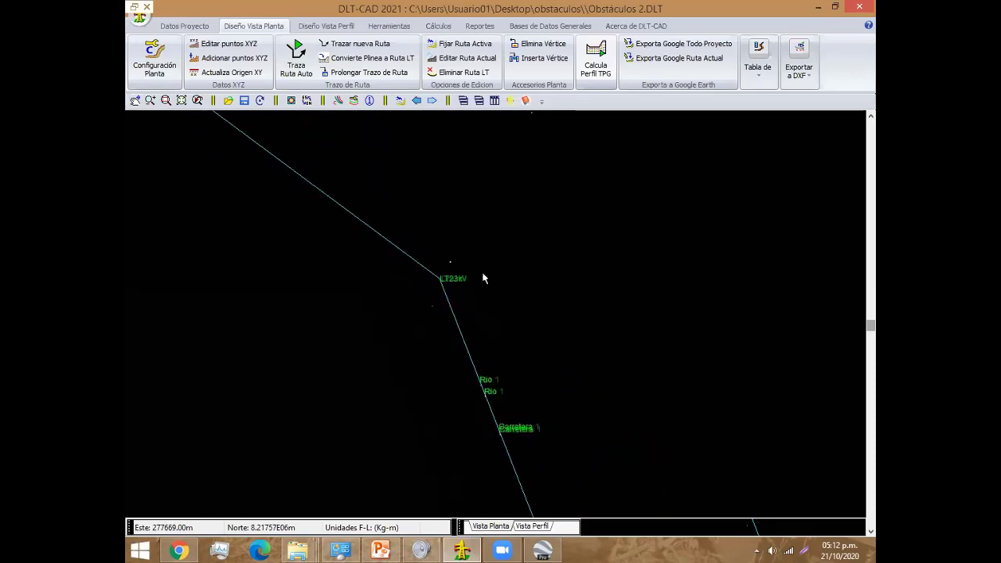
{"action": "scroll", "coordinate": [469, 227], "scroll_direction": "down", "scroll_amount": 1}
{"action": "scroll", "coordinate": [509, 273], "scroll_direction": "up", "scroll_amount": 1}
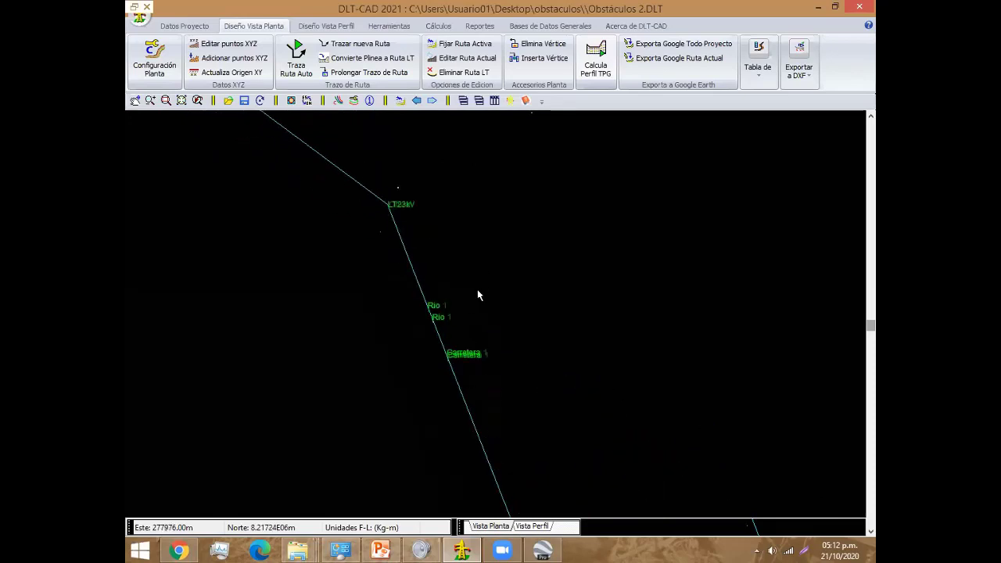
{"action": "scroll", "coordinate": [485, 338], "scroll_direction": "down", "scroll_amount": 1}
{"action": "scroll", "coordinate": [497, 305], "scroll_direction": "up", "scroll_amount": 2}
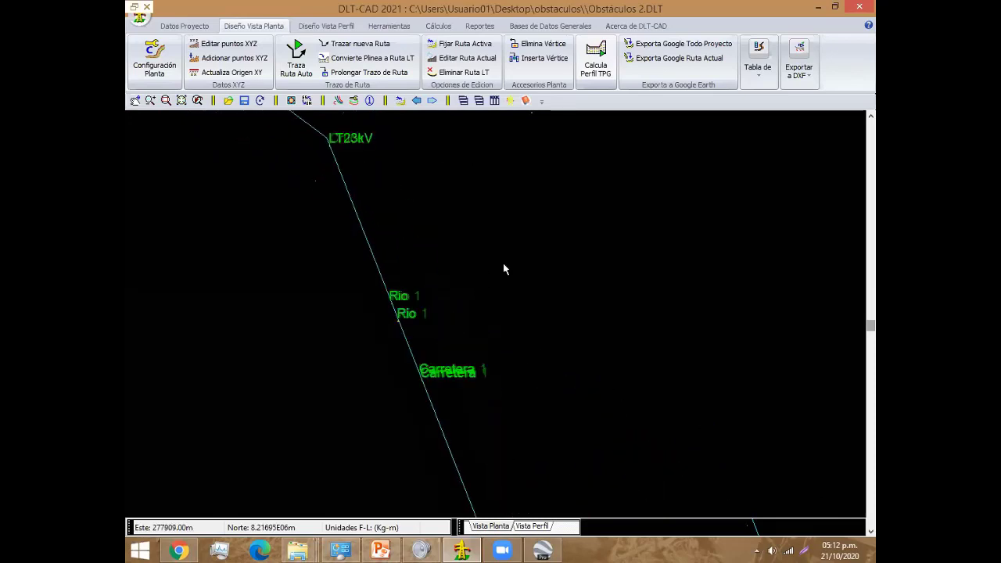
{"action": "scroll", "coordinate": [508, 328], "scroll_direction": "down", "scroll_amount": 1}
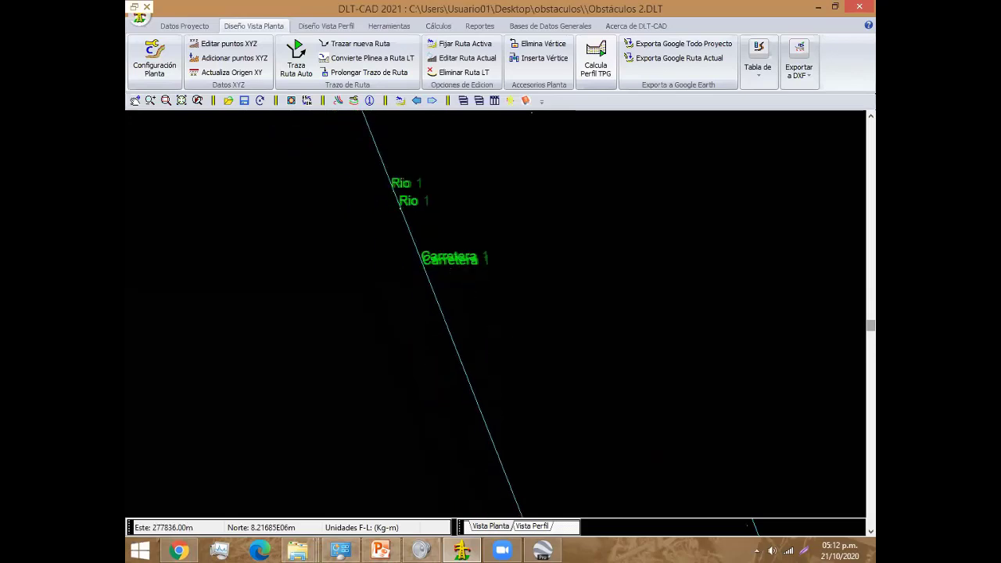
{"action": "scroll", "coordinate": [507, 286], "scroll_direction": "down", "scroll_amount": 1}
{"action": "scroll", "coordinate": [524, 321], "scroll_direction": "down", "scroll_amount": 1}
{"action": "scroll", "coordinate": [527, 322], "scroll_direction": "down", "scroll_amount": 1}
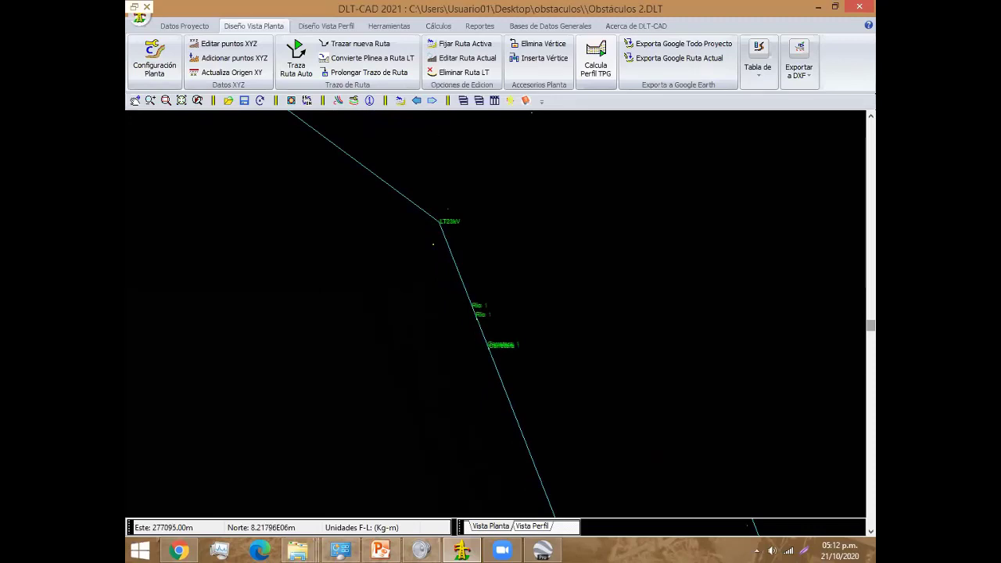
{"action": "left_click", "coordinate": [369, 61]}
Step: Convert the imported polyline into the LT line route and zoom out to see its full path
{"action": "left_click", "coordinate": [401, 62]}
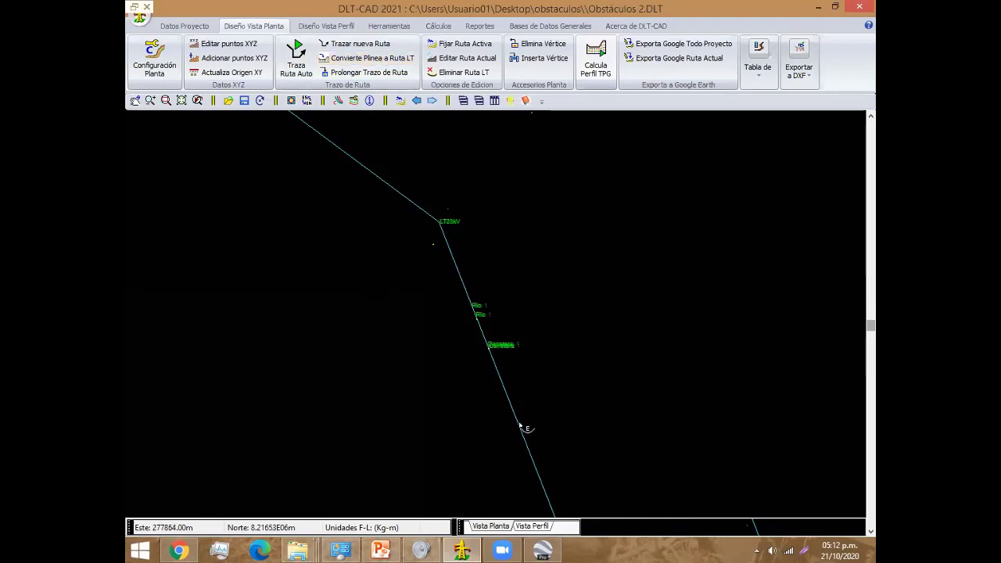
{"action": "left_click", "coordinate": [520, 426]}
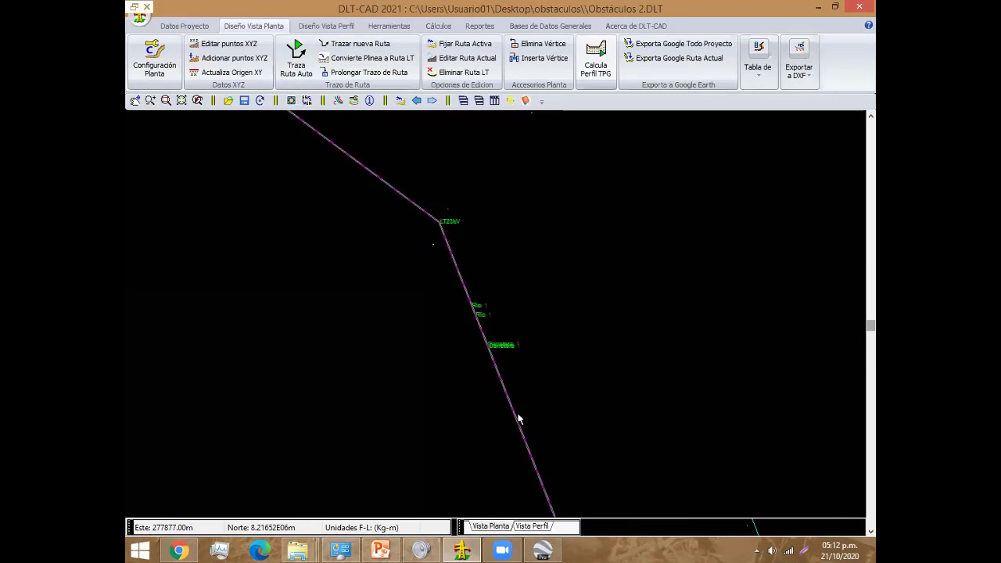
{"action": "scroll", "coordinate": [497, 322], "scroll_direction": "down", "scroll_amount": 2}
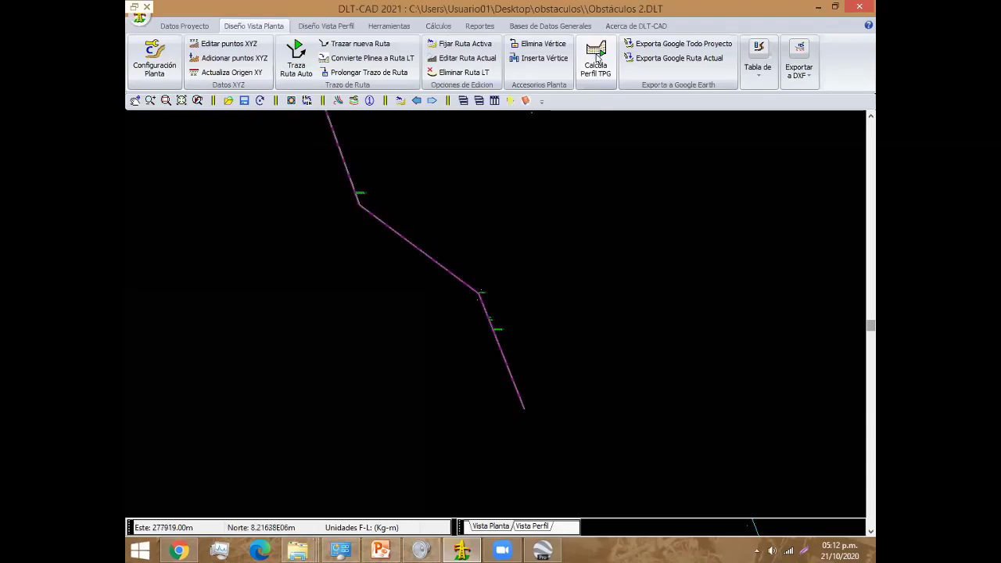
{"action": "middle_click_drag", "start_coordinate": [283, 424], "coordinate": [373, 308]}
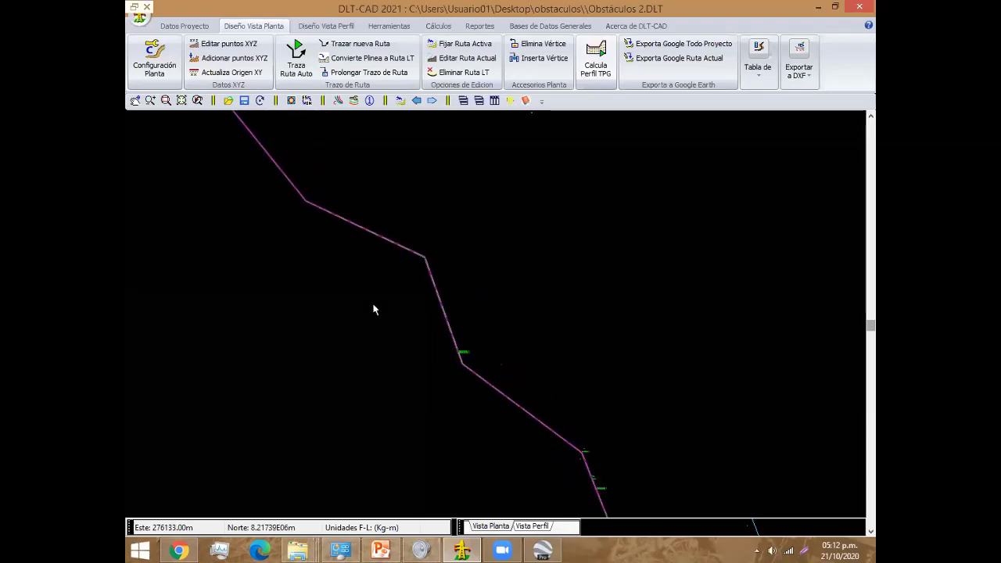
Step: Open the route's terrain profile in Diseño Vista Perfil
{"action": "double_click", "coordinate": [506, 405]}
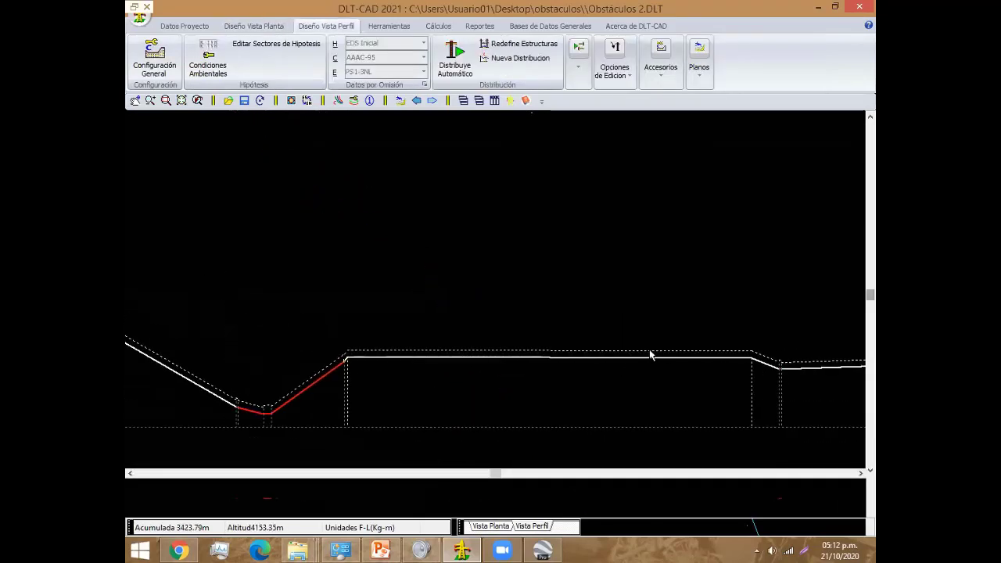
{"action": "scroll", "coordinate": [530, 328], "scroll_direction": "down", "scroll_amount": 1}
{"action": "scroll", "coordinate": [518, 335], "scroll_direction": "down", "scroll_amount": 1}
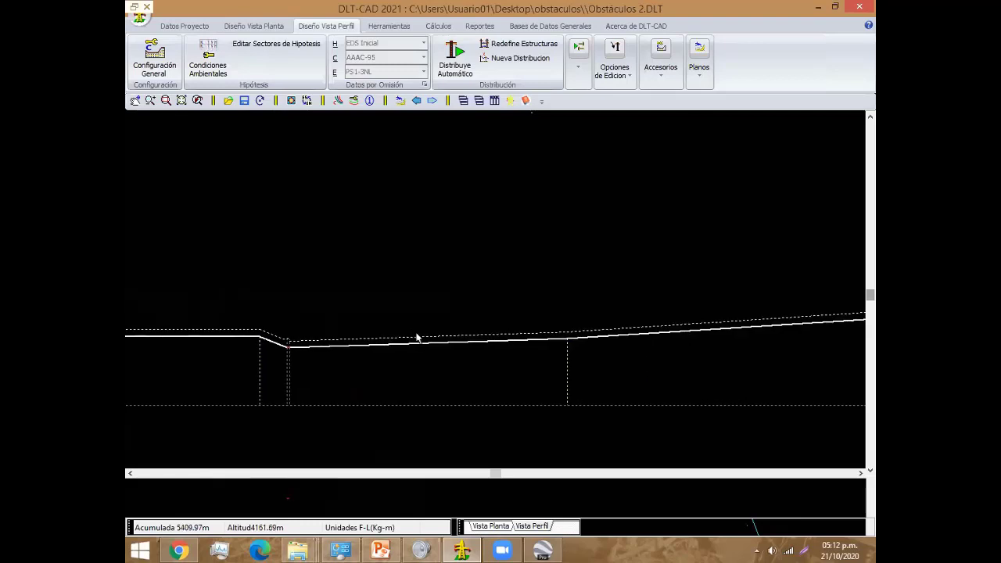
{"action": "left_click", "coordinate": [258, 26]}
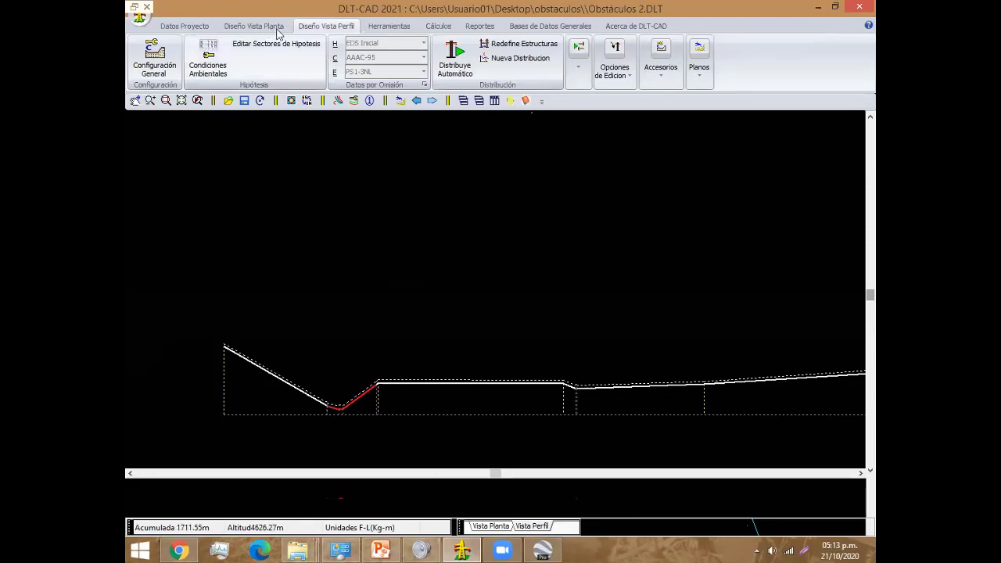
{"action": "left_click", "coordinate": [254, 26]}
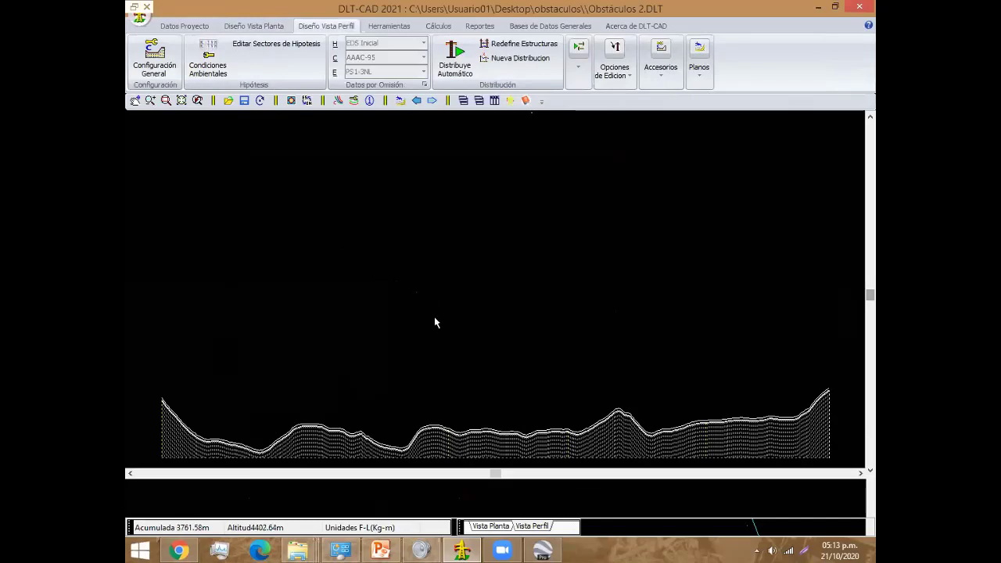
Step: Fit the whole profile in view, then zoom into the valley with the Carretera and Rio crossings
{"action": "right_click", "coordinate": [435, 322]}
{"action": "left_click", "coordinate": [491, 320]}
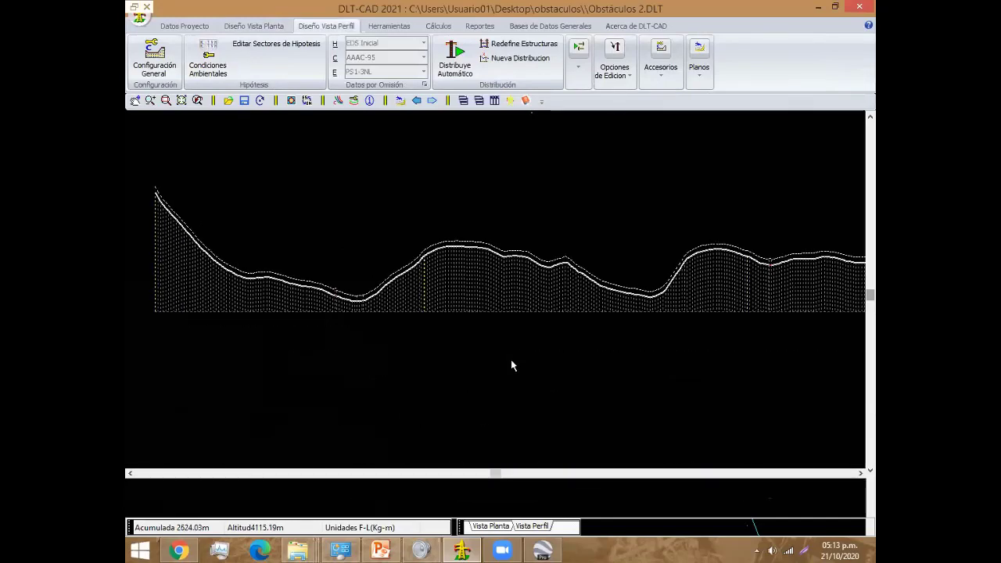
{"action": "scroll", "coordinate": [492, 344], "scroll_direction": "up", "scroll_amount": 2}
{"action": "scroll", "coordinate": [474, 326], "scroll_direction": "up", "scroll_amount": 2}
{"action": "scroll", "coordinate": [467, 324], "scroll_direction": "up", "scroll_amount": 2}
{"action": "scroll", "coordinate": [485, 352], "scroll_direction": "up", "scroll_amount": 2}
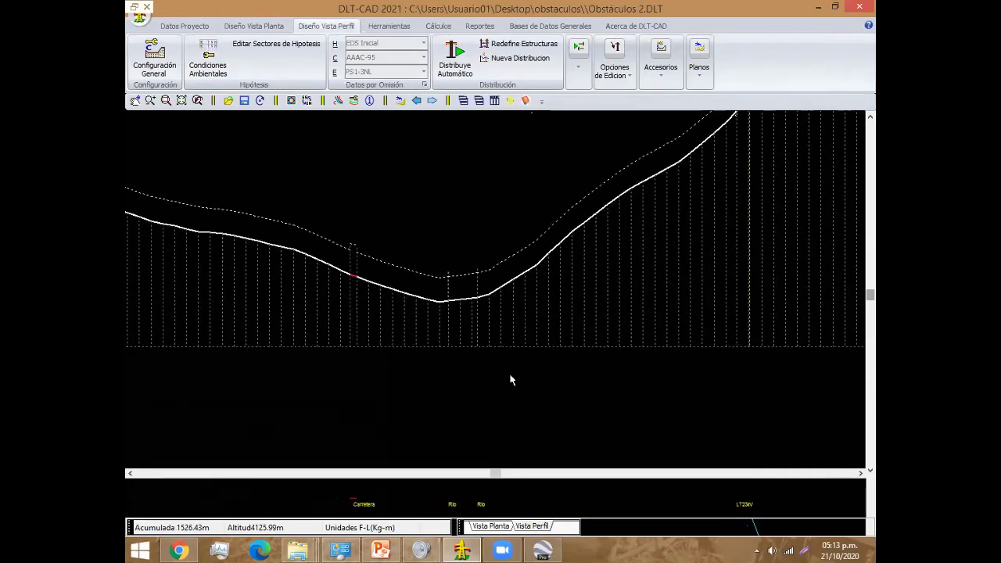
{"action": "scroll", "coordinate": [524, 360], "scroll_direction": "up", "scroll_amount": 2}
{"action": "scroll", "coordinate": [516, 383], "scroll_direction": "up", "scroll_amount": 2}
{"action": "scroll", "coordinate": [532, 374], "scroll_direction": "up", "scroll_amount": 2}
{"action": "scroll", "coordinate": [571, 366], "scroll_direction": "up", "scroll_amount": 2}
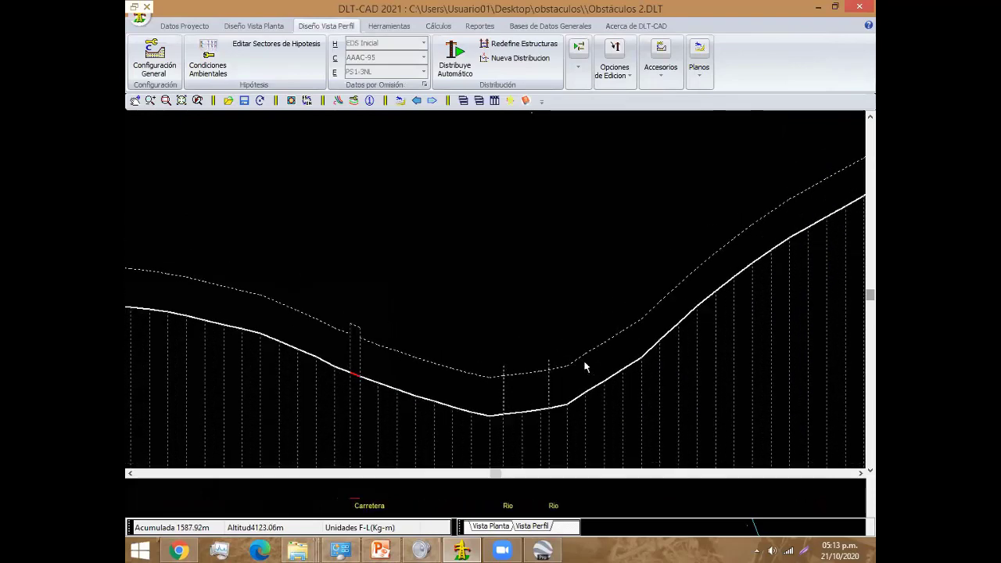
{"action": "scroll", "coordinate": [579, 364], "scroll_direction": "up", "scroll_amount": 1}
{"action": "scroll", "coordinate": [555, 353], "scroll_direction": "up", "scroll_amount": 1}
{"action": "scroll", "coordinate": [563, 353], "scroll_direction": "up", "scroll_amount": 1}
{"action": "scroll", "coordinate": [520, 356], "scroll_direction": "up", "scroll_amount": 1}
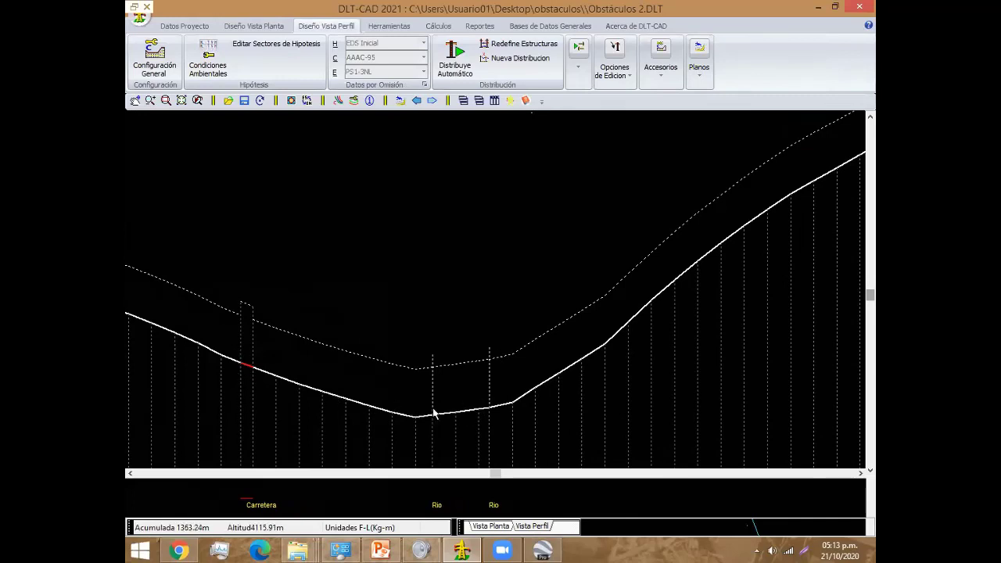
{"action": "scroll", "coordinate": [589, 211], "scroll_direction": "down", "scroll_amount": 2}
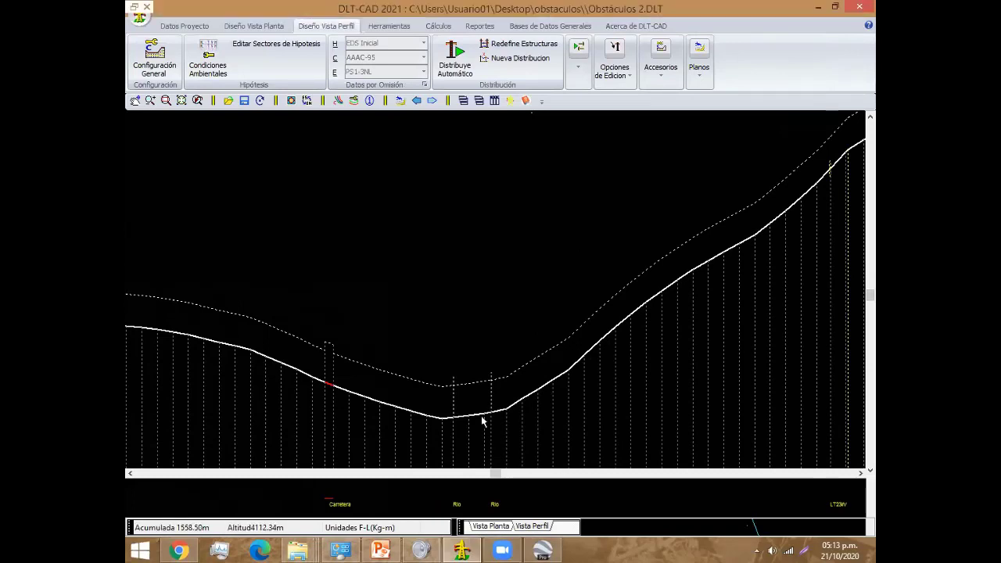
{"action": "scroll", "coordinate": [485, 419], "scroll_direction": "up", "scroll_amount": 2}
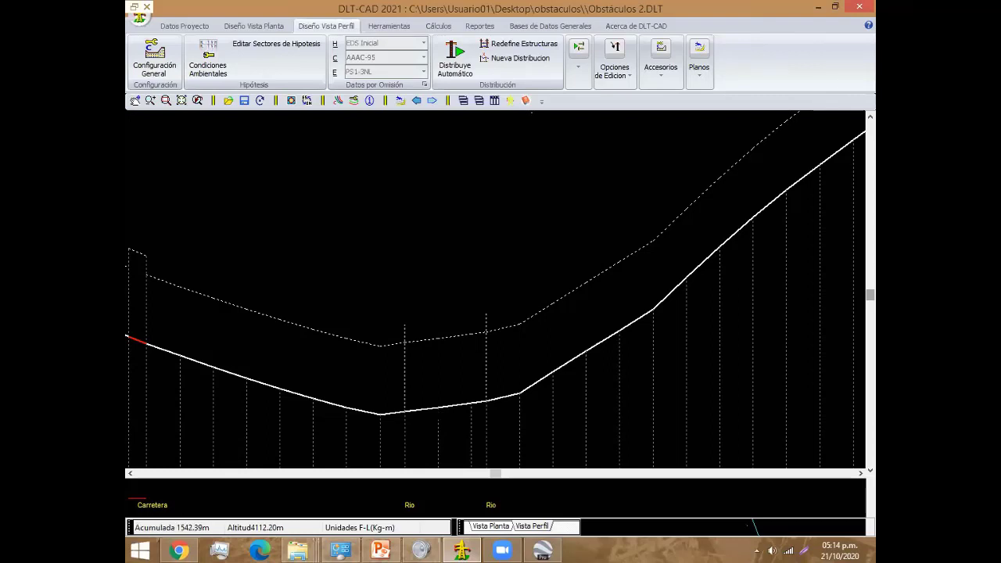
Step: Set the Atributo of profile points 79 and 80 to Rio and accept the changes
{"action": "double_click", "coordinate": [436, 408]}
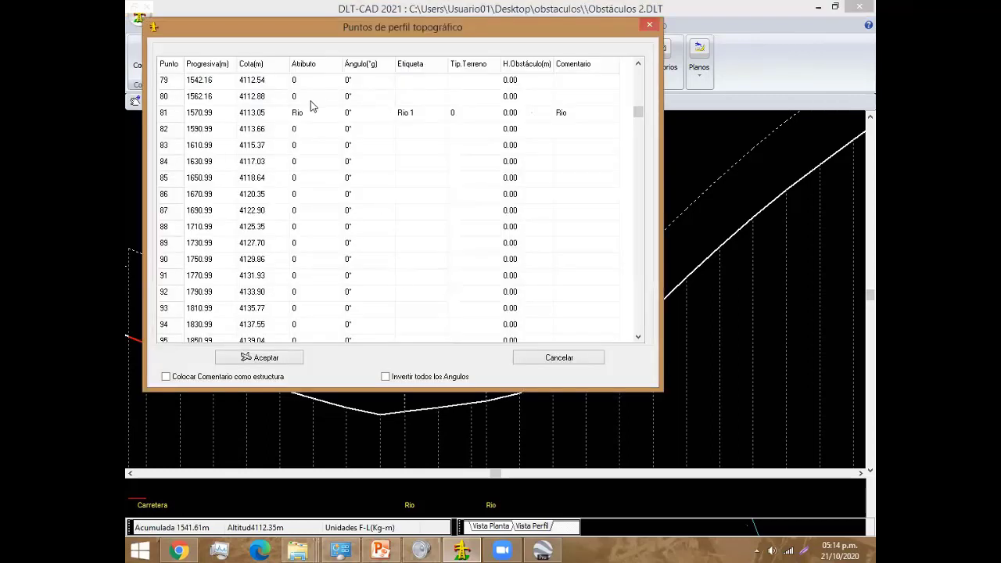
{"action": "left_click", "coordinate": [339, 82]}
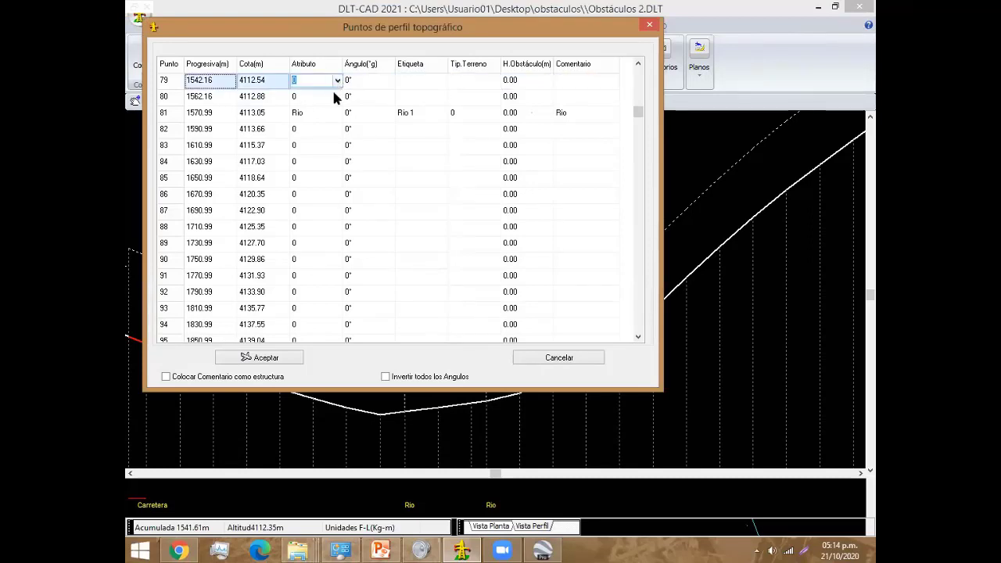
{"action": "left_click", "coordinate": [337, 81]}
{"action": "left_click", "coordinate": [305, 109]}
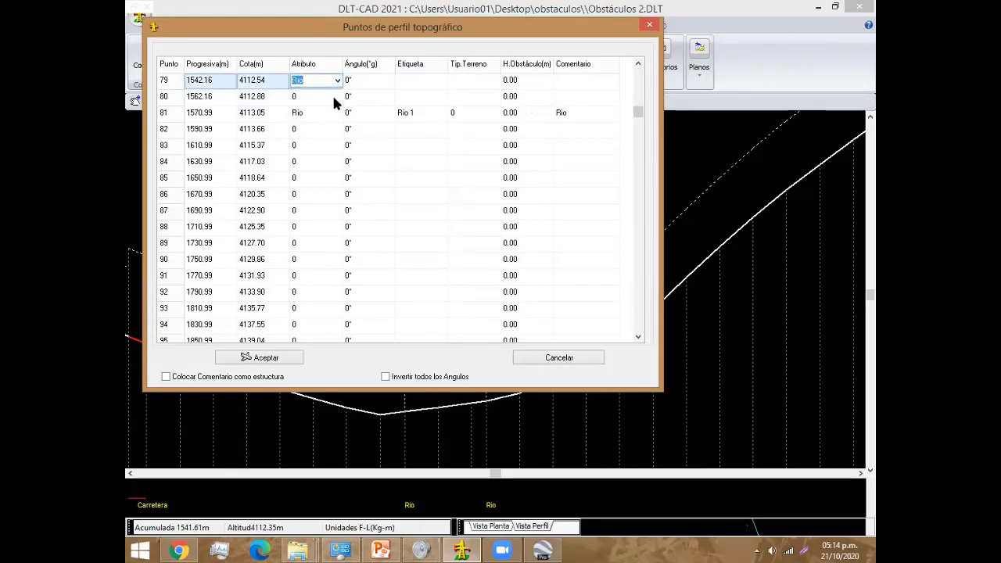
{"action": "left_click", "coordinate": [313, 96]}
{"action": "left_click", "coordinate": [337, 96]}
{"action": "left_click", "coordinate": [290, 356]}
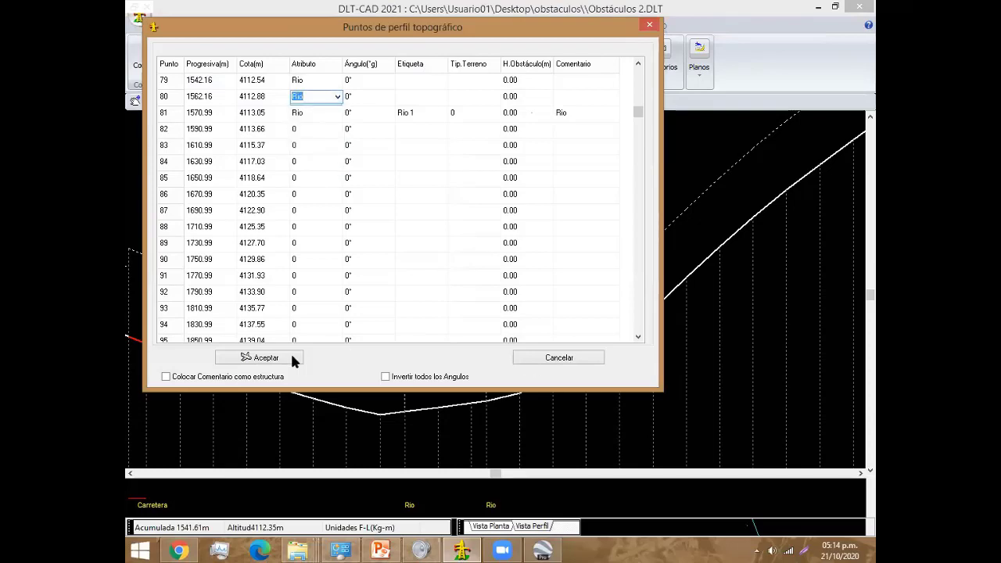
{"action": "left_click", "coordinate": [270, 361]}
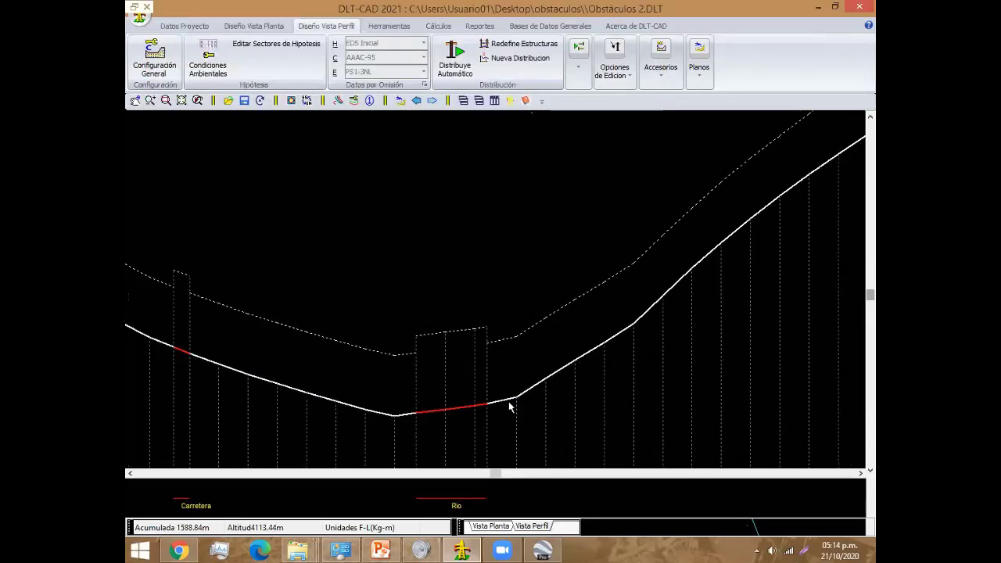
Step: Pan along the profile to review the uphill stretch, valleys and the hill near the road crossing
{"action": "scroll", "coordinate": [516, 405], "scroll_direction": "down", "scroll_amount": 1}
{"action": "scroll", "coordinate": [516, 405], "scroll_direction": "down", "scroll_amount": 1}
{"action": "scroll", "coordinate": [527, 403], "scroll_direction": "down", "scroll_amount": 1}
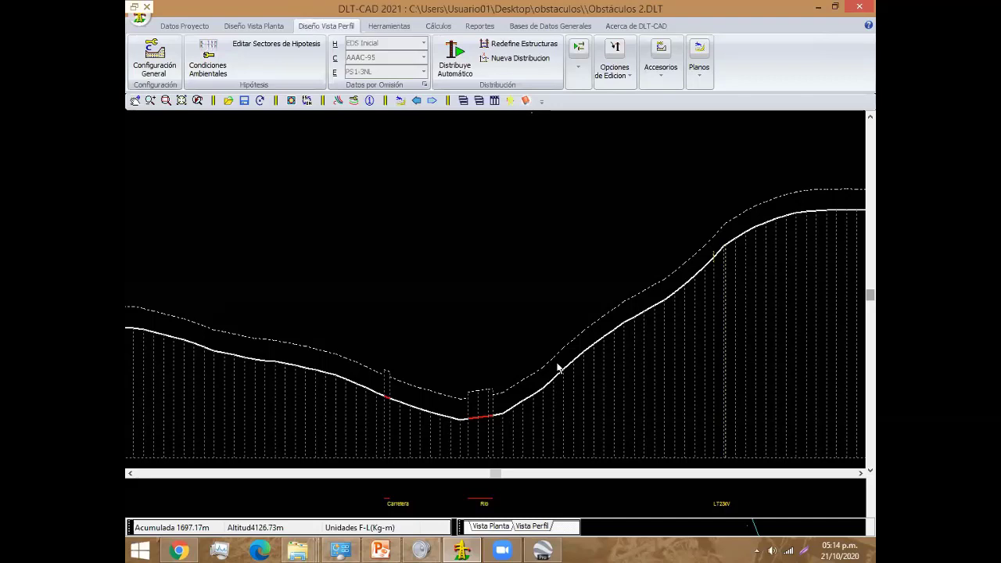
{"action": "middle_click_drag", "start_coordinate": [719, 331], "coordinate": [432, 336]}
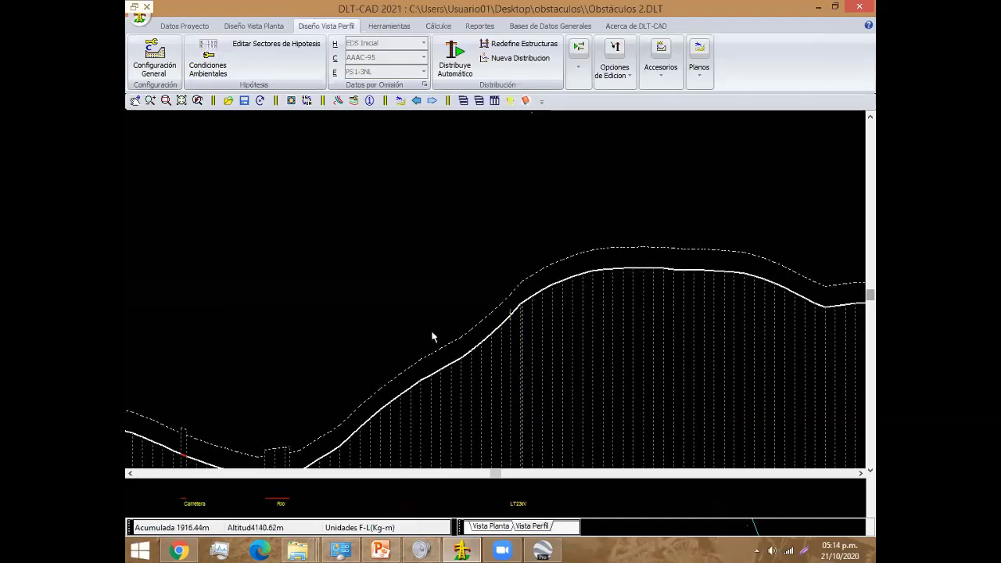
{"action": "middle_click_drag", "start_coordinate": [648, 341], "coordinate": [452, 312]}
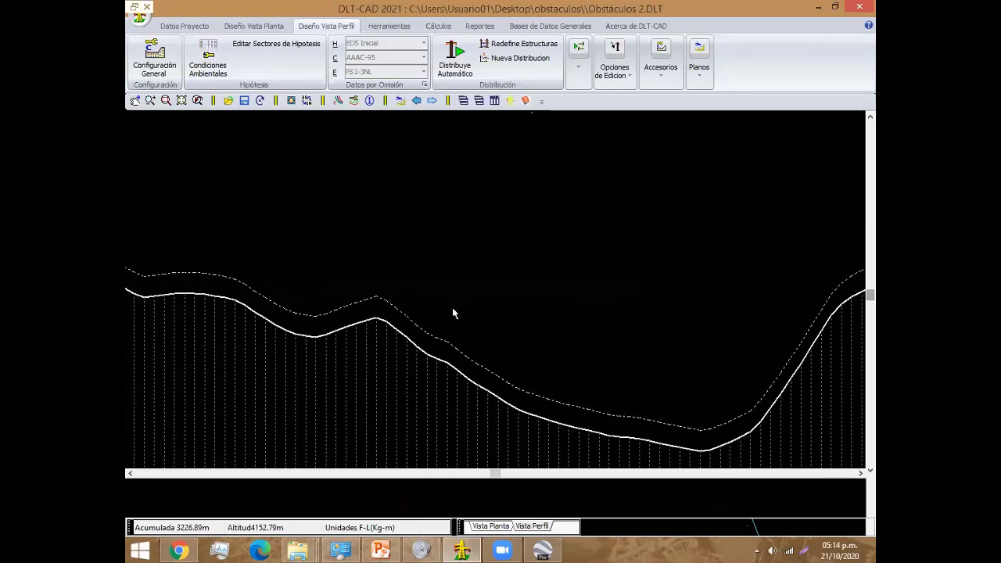
{"action": "mouse_move", "coordinate": [608, 331]}
{"action": "middle_mouse_down"}
{"action": "mouse_move", "coordinate": [388, 327]}
{"action": "mouse_move", "coordinate": [510, 343]}
{"action": "middle_mouse_up"}
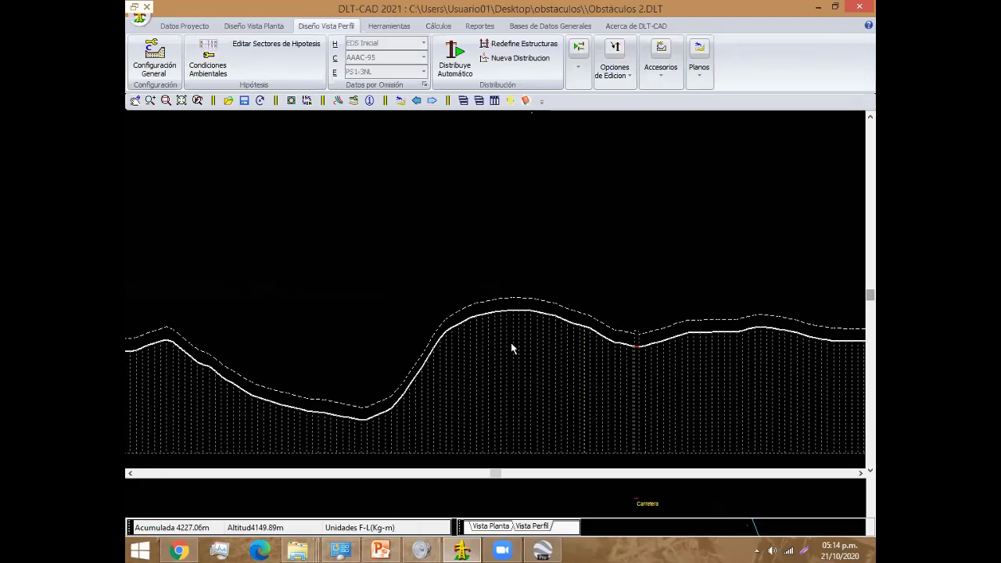
{"action": "mouse_move", "coordinate": [602, 383]}
{"action": "middle_mouse_down"}
{"action": "mouse_move", "coordinate": [436, 409]}
{"action": "mouse_move", "coordinate": [496, 398]}
{"action": "middle_mouse_up"}
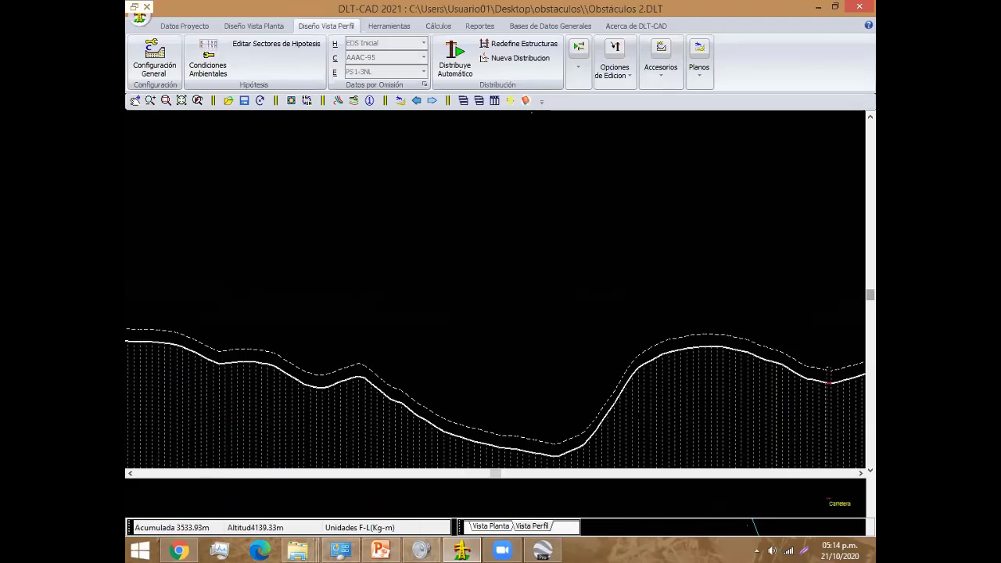
{"action": "scroll", "coordinate": [464, 405], "scroll_direction": "up", "scroll_amount": 2}
{"action": "scroll", "coordinate": [460, 406], "scroll_direction": "up", "scroll_amount": 2}
{"action": "scroll", "coordinate": [632, 381], "scroll_direction": "up", "scroll_amount": 2}
{"action": "scroll", "coordinate": [632, 382], "scroll_direction": "up", "scroll_amount": 2}
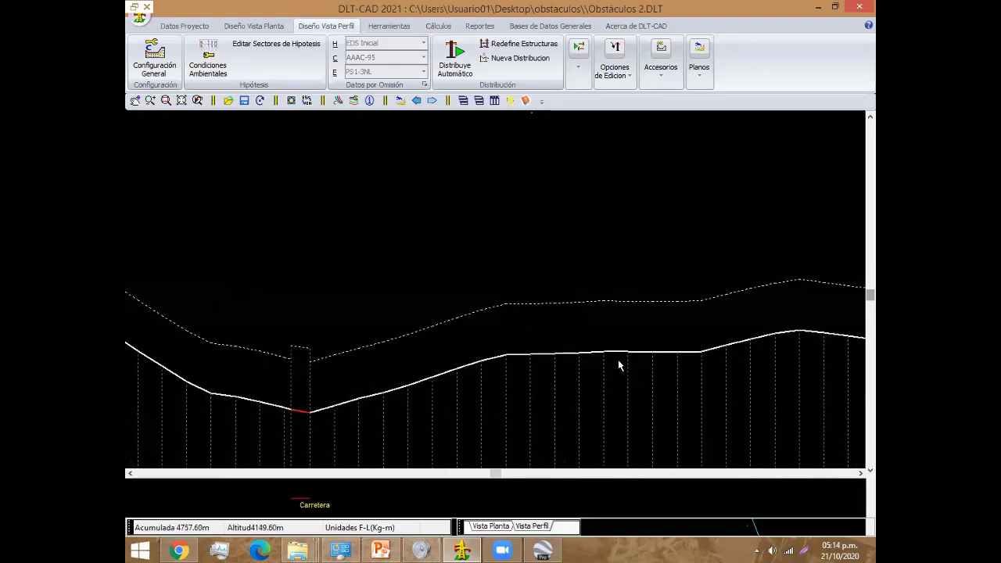
{"action": "middle_click_drag", "start_coordinate": [678, 375], "coordinate": [456, 371]}
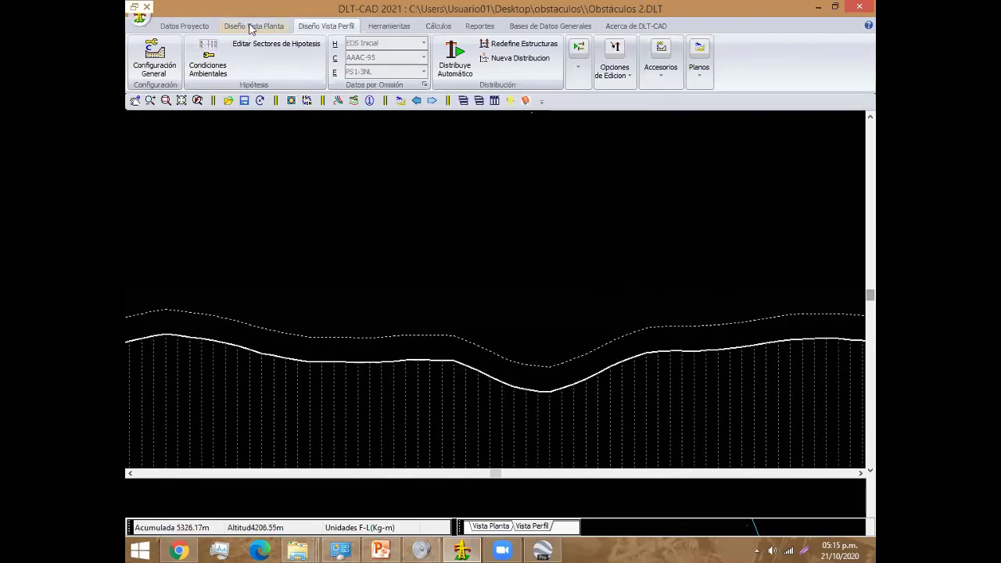
Step: In plan view, draw a new two-point route crossing the LT23kV line near its bend
{"action": "left_click", "coordinate": [250, 28]}
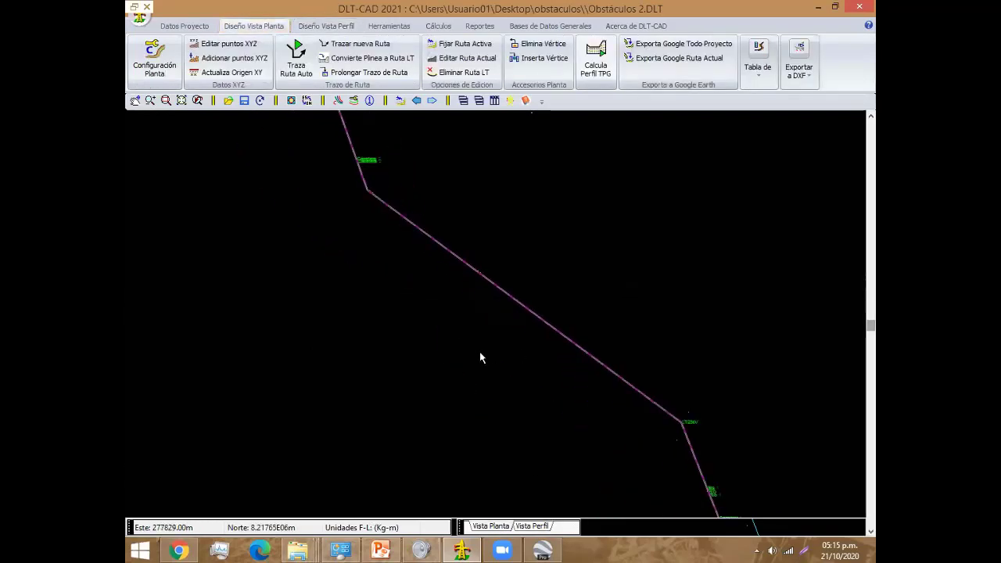
{"action": "mouse_move", "coordinate": [610, 364]}
{"action": "middle_mouse_down"}
{"action": "mouse_move", "coordinate": [480, 401]}
{"action": "mouse_move", "coordinate": [471, 321]}
{"action": "middle_mouse_up"}
{"action": "scroll", "coordinate": [489, 382], "scroll_direction": "up", "scroll_amount": 2}
{"action": "scroll", "coordinate": [492, 336], "scroll_direction": "up", "scroll_amount": 3}
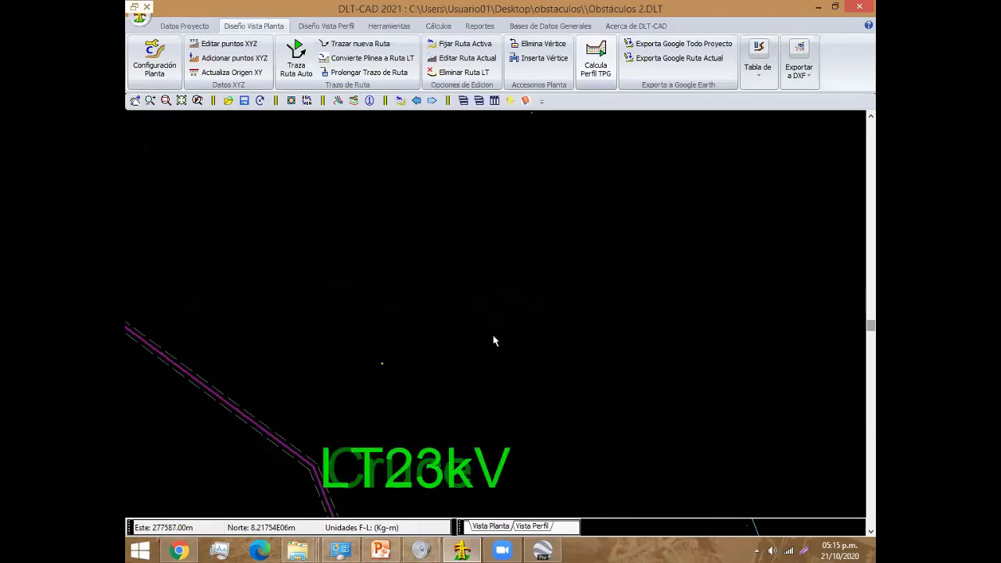
{"action": "middle_click_drag", "start_coordinate": [490, 342], "coordinate": [572, 219]}
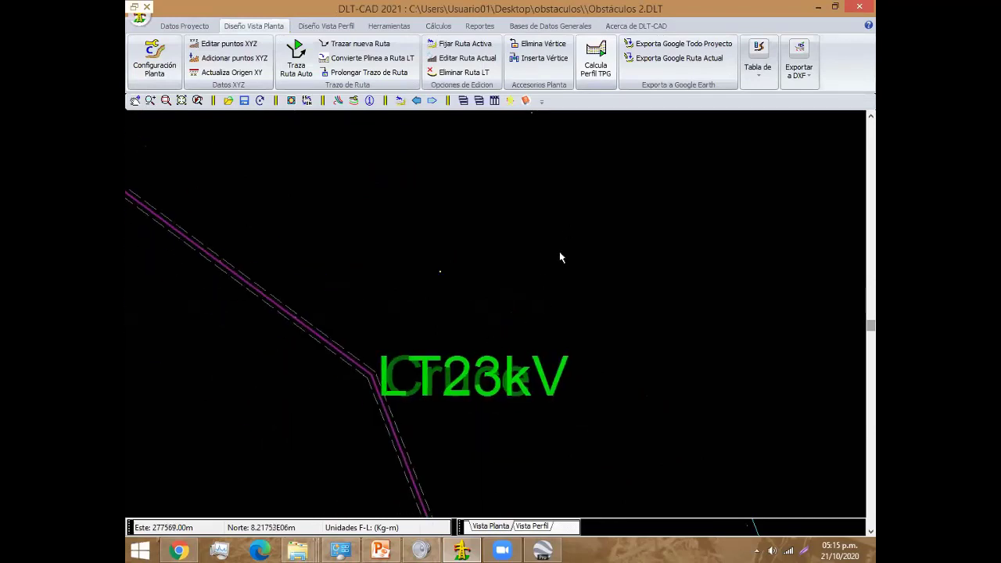
{"action": "scroll", "coordinate": [500, 317], "scroll_direction": "down", "scroll_amount": 2}
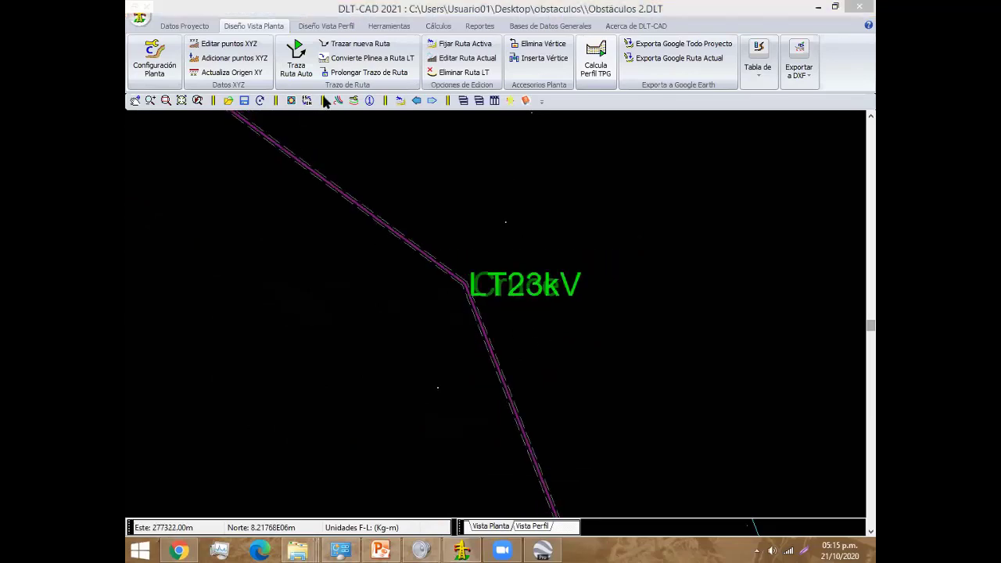
{"action": "left_click", "coordinate": [359, 44]}
{"action": "left_click", "coordinate": [437, 388]}
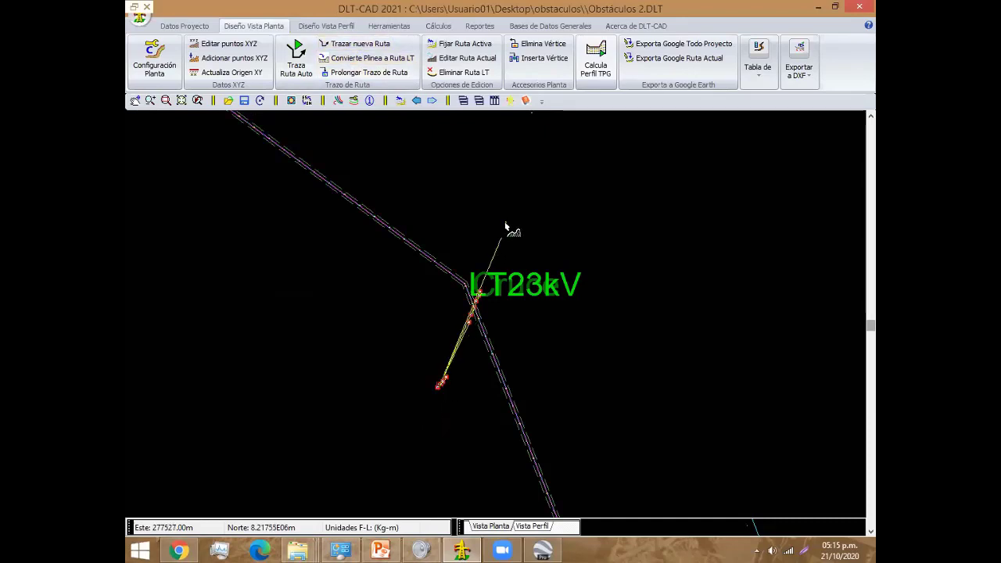
{"action": "left_click", "coordinate": [506, 225]}
{"action": "right_click", "coordinate": [628, 246]}
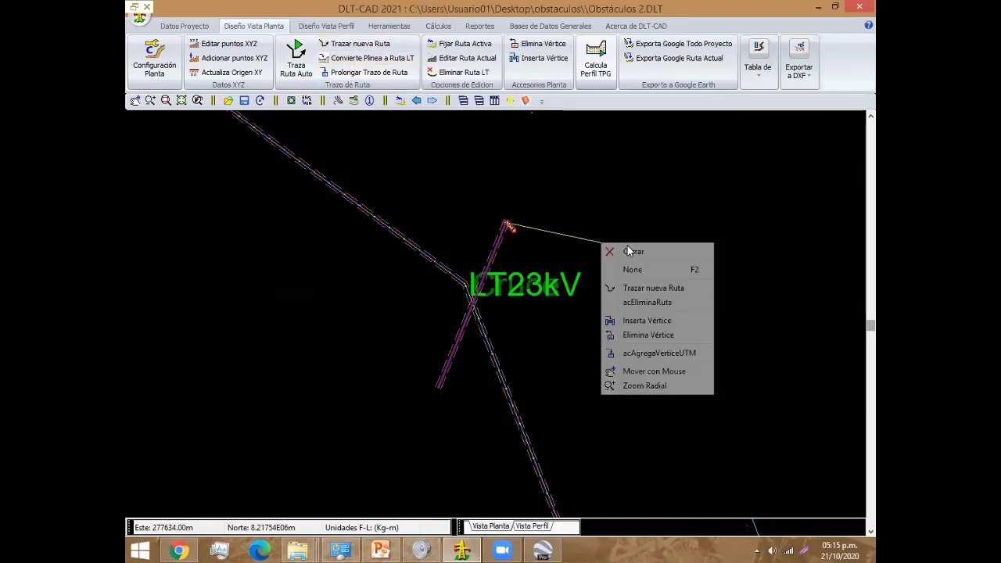
{"action": "left_click", "coordinate": [628, 250]}
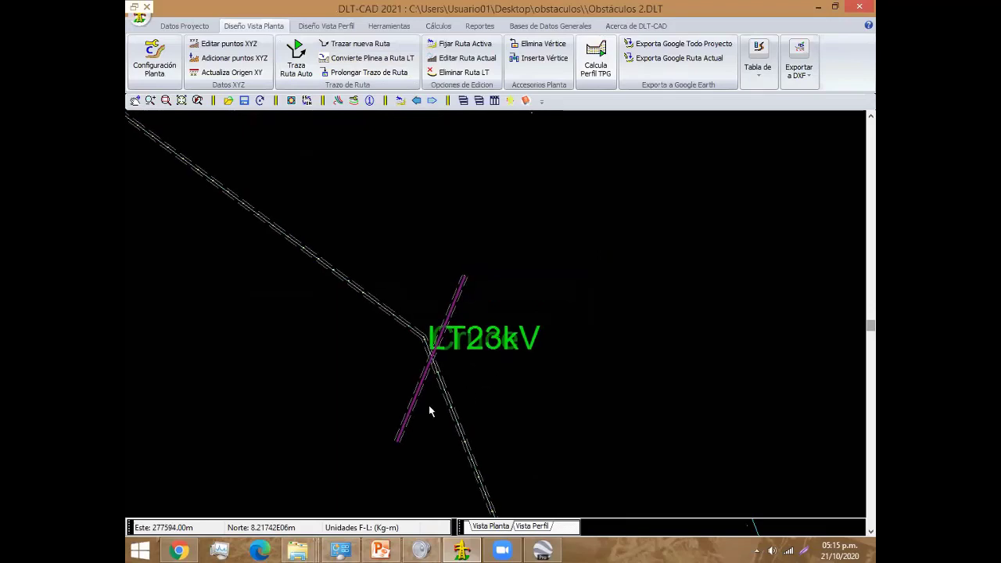
Step: Pan and zoom to centre the new crossing near the Cruce label
{"action": "middle_click_drag", "start_coordinate": [428, 405], "coordinate": [306, 424]}
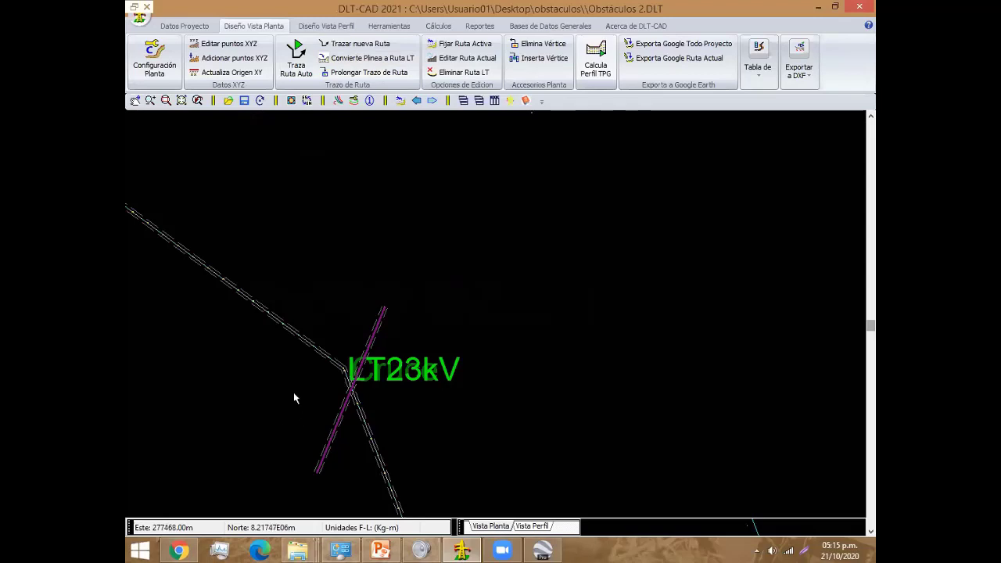
{"action": "scroll", "coordinate": [294, 391], "scroll_direction": "up", "scroll_amount": 1}
{"action": "scroll", "coordinate": [294, 391], "scroll_direction": "up", "scroll_amount": 1}
{"action": "mouse_move", "coordinate": [345, 370]}
{"action": "middle_mouse_down"}
{"action": "mouse_move", "coordinate": [596, 268]}
{"action": "mouse_move", "coordinate": [696, 168]}
{"action": "middle_mouse_up"}
{"action": "scroll", "coordinate": [482, 311], "scroll_direction": "down", "scroll_amount": 1}
{"action": "middle_click_drag", "start_coordinate": [592, 313], "coordinate": [514, 375]}
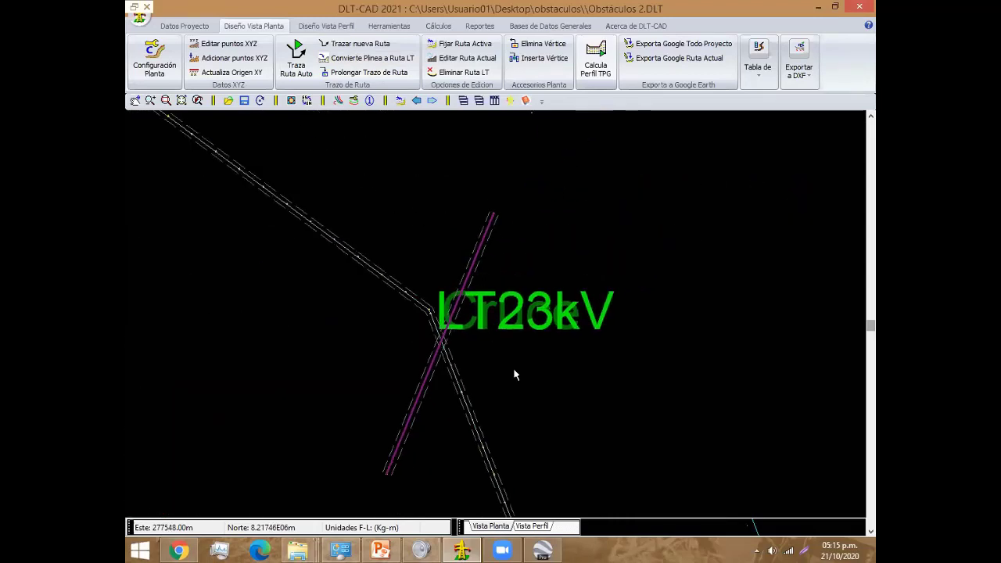
Step: Make the new crossing route active and generate its terrain profile
{"action": "left_click", "coordinate": [463, 44]}
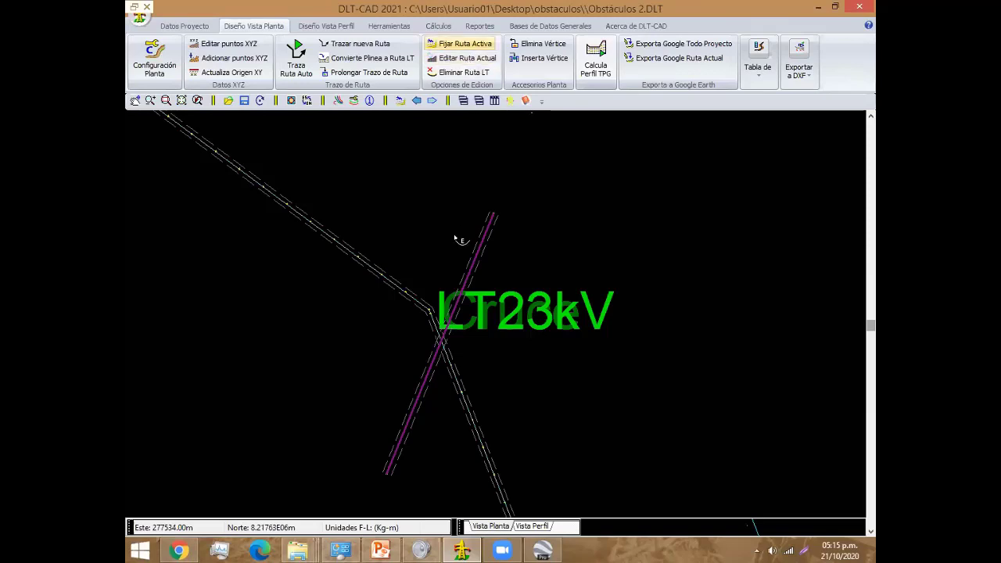
{"action": "left_click", "coordinate": [470, 274]}
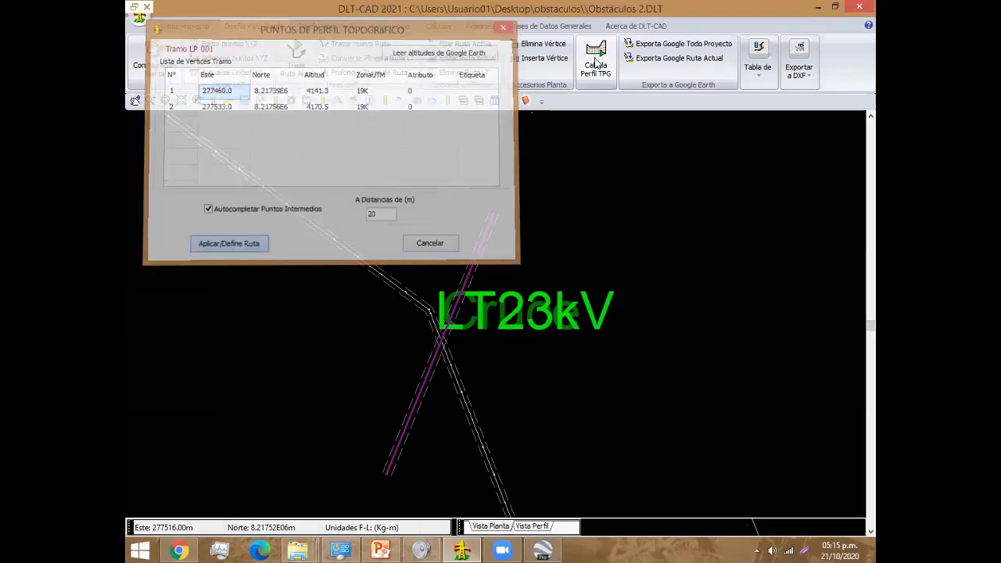
{"action": "left_click", "coordinate": [596, 63]}
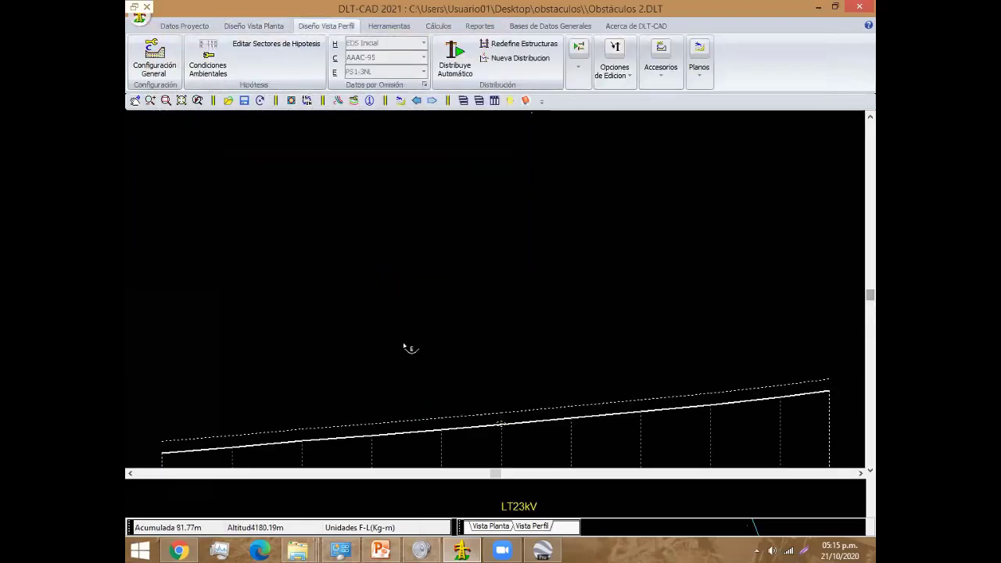
{"action": "right_click", "coordinate": [405, 346]}
{"action": "left_click", "coordinate": [431, 350]}
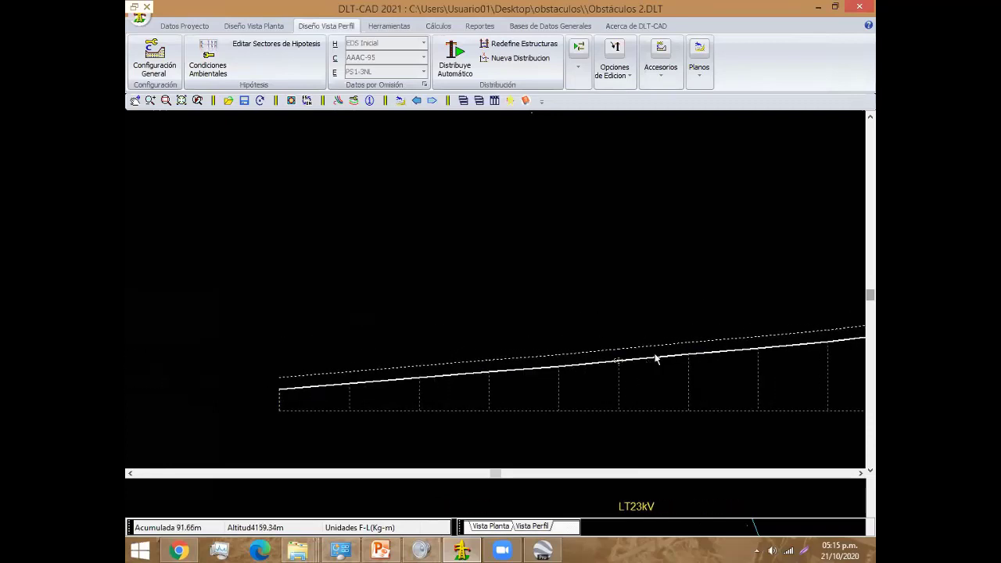
{"action": "scroll", "coordinate": [655, 358], "scroll_direction": "up", "scroll_amount": 2}
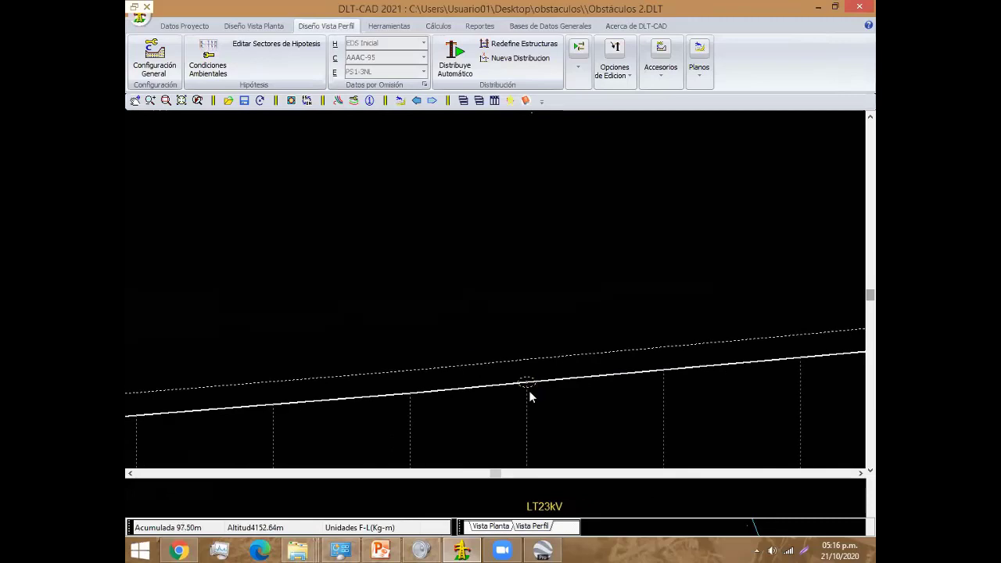
Step: In the point table, change point 6's attribute from LT23kV to 0
{"action": "double_click", "coordinate": [529, 397]}
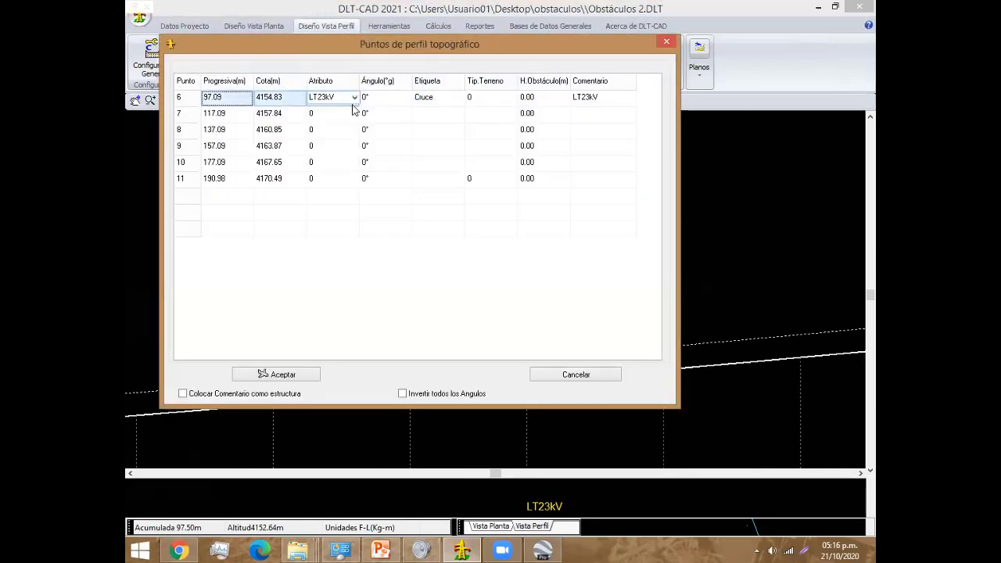
{"action": "left_click", "coordinate": [355, 97]}
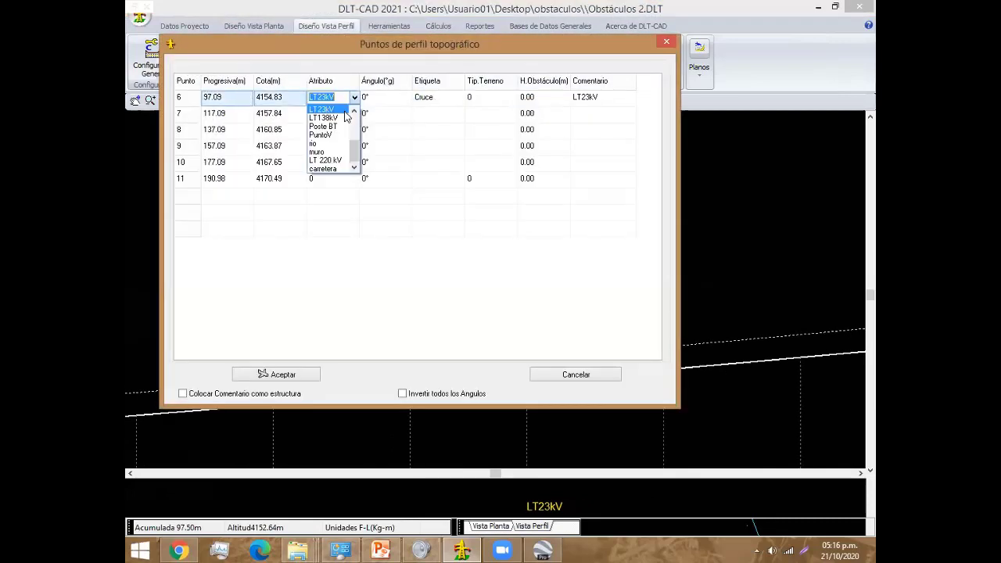
{"action": "scroll", "coordinate": [345, 126], "scroll_direction": "up", "scroll_amount": 3}
{"action": "left_click", "coordinate": [325, 110]}
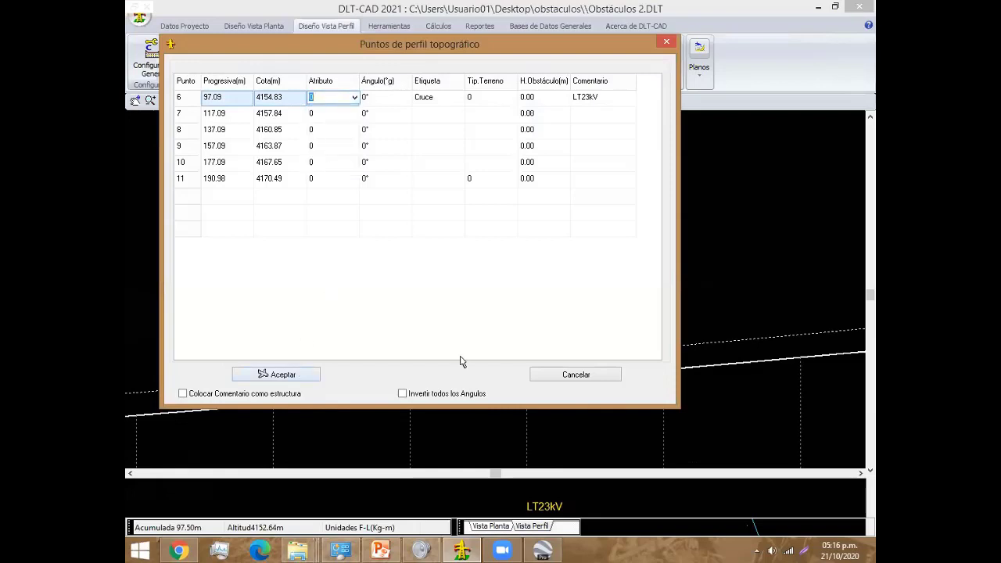
{"action": "key", "text": "Return"}
{"action": "scroll", "coordinate": [509, 307], "scroll_direction": "down", "scroll_amount": 2}
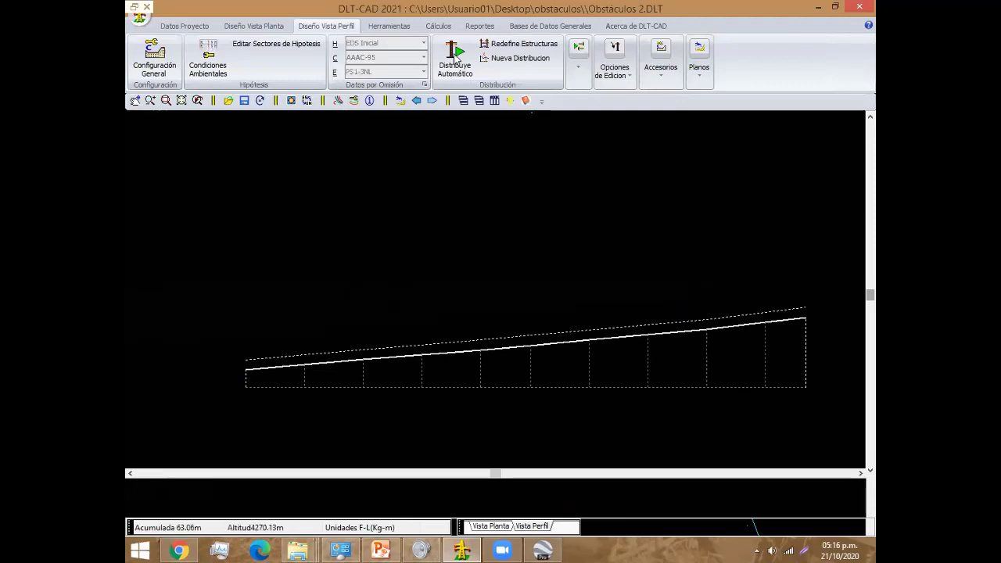
Step: Set AAAC-35 and PS1-3L as defaults, then auto-distribute supports over the 190.98 m crossing
{"action": "left_click", "coordinate": [424, 85]}
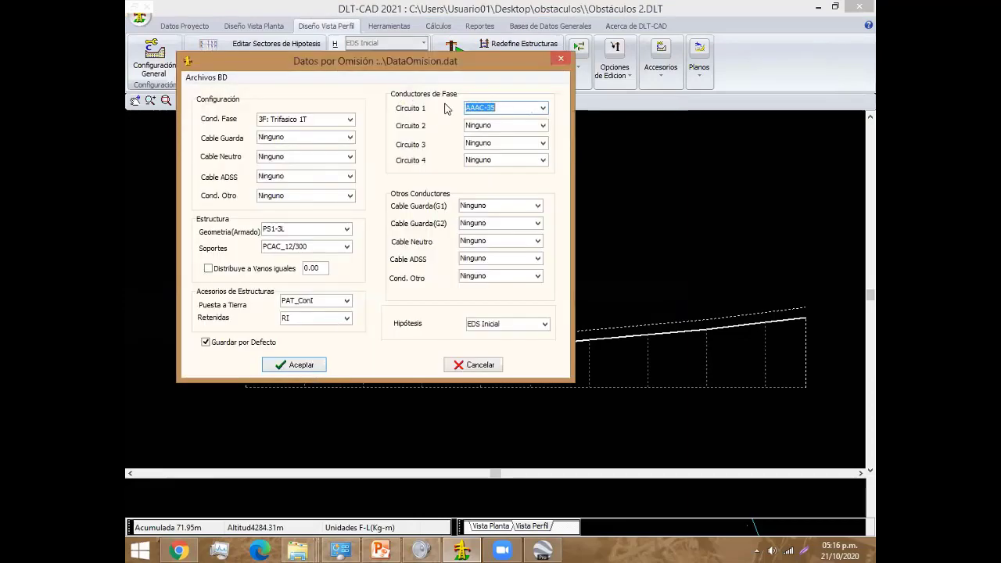
{"action": "key", "text": "Return"}
{"action": "left_click", "coordinate": [457, 56]}
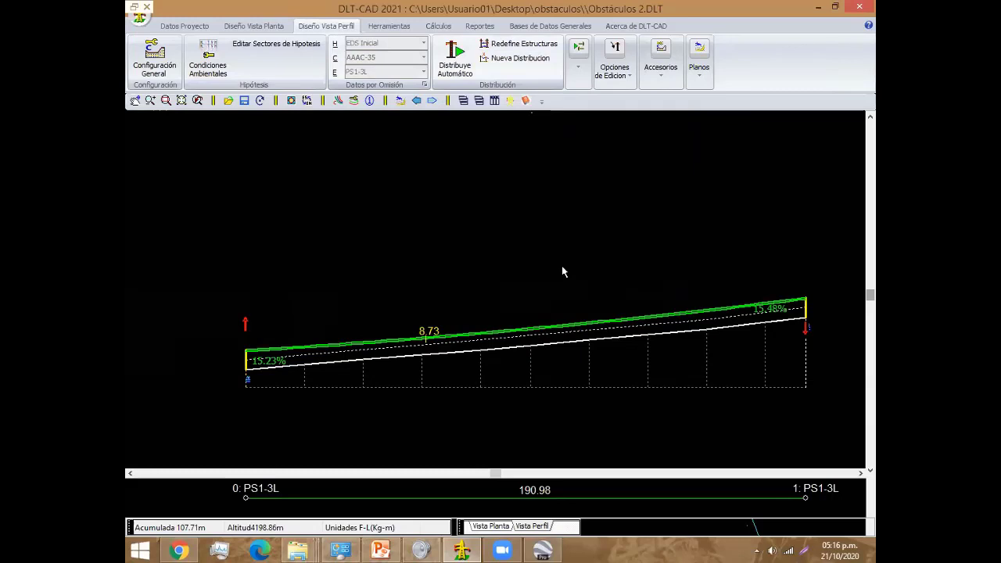
Step: Reload the main route's profile, zoom to the LT23kV crossing near 2008 m, and check its point table
{"action": "left_click", "coordinate": [399, 102]}
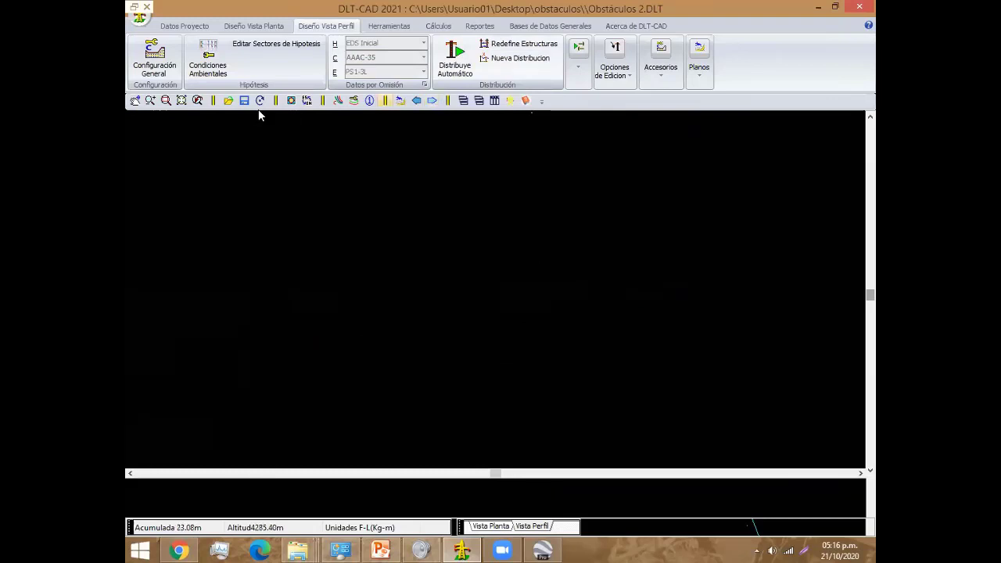
{"action": "scroll", "coordinate": [480, 290], "scroll_direction": "up", "scroll_amount": 2}
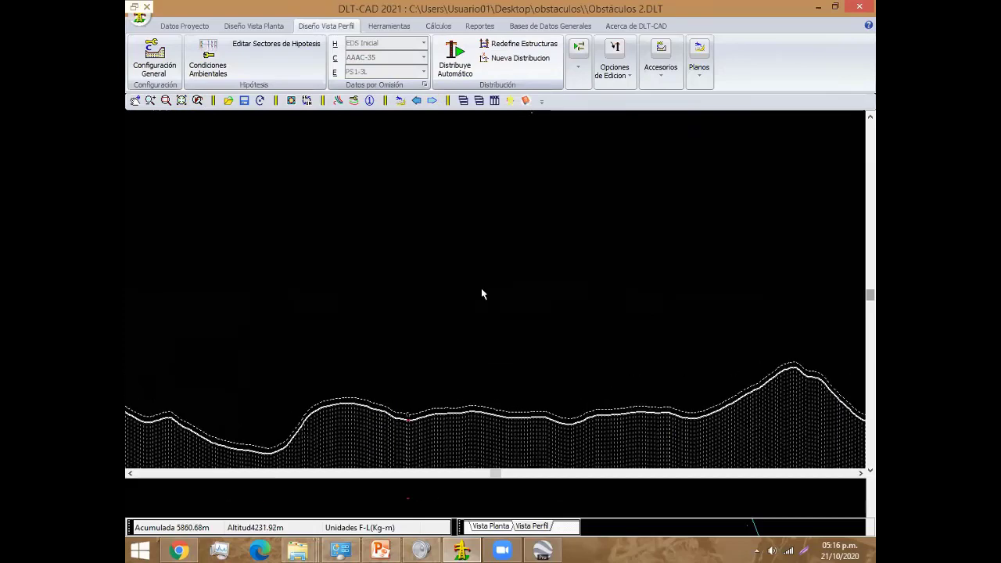
{"action": "scroll", "coordinate": [397, 269], "scroll_direction": "up", "scroll_amount": 1}
{"action": "scroll", "coordinate": [441, 313], "scroll_direction": "up", "scroll_amount": 1}
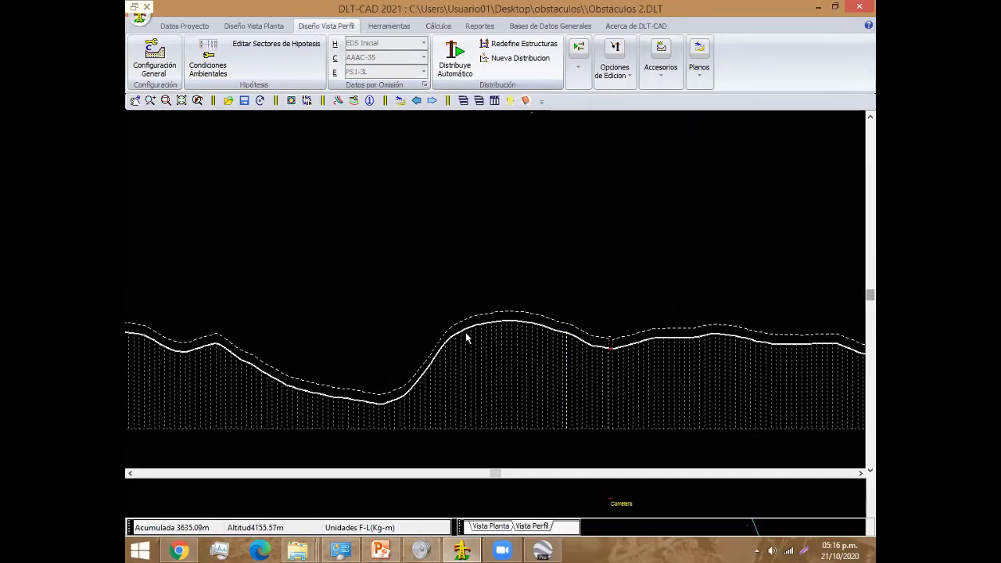
{"action": "scroll", "coordinate": [648, 342], "scroll_direction": "up", "scroll_amount": 1}
{"action": "scroll", "coordinate": [631, 336], "scroll_direction": "up", "scroll_amount": 1}
{"action": "scroll", "coordinate": [493, 326], "scroll_direction": "up", "scroll_amount": 1}
{"action": "scroll", "coordinate": [493, 326], "scroll_direction": "up", "scroll_amount": 1}
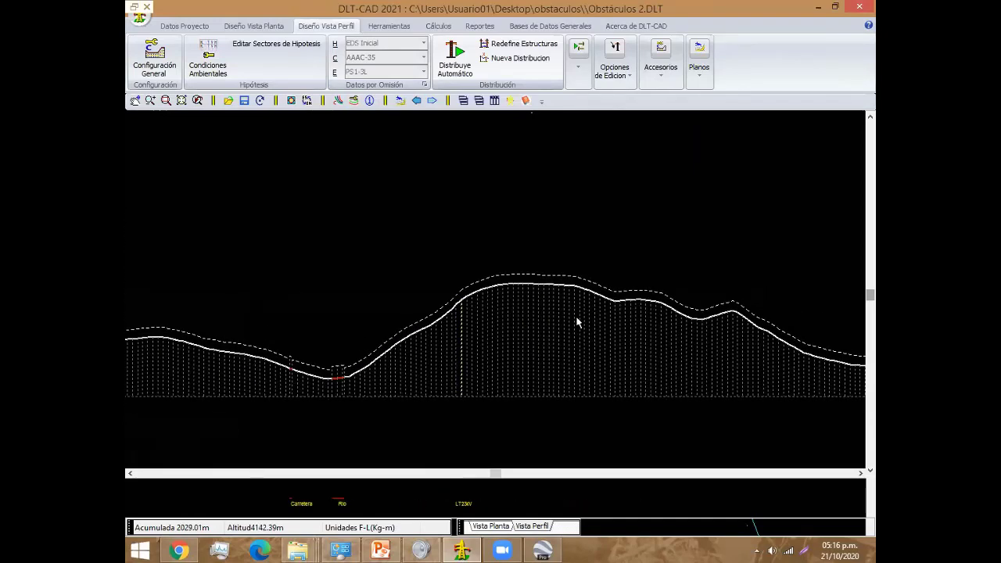
{"action": "scroll", "coordinate": [512, 371], "scroll_direction": "up", "scroll_amount": 1}
{"action": "scroll", "coordinate": [457, 335], "scroll_direction": "up", "scroll_amount": 1}
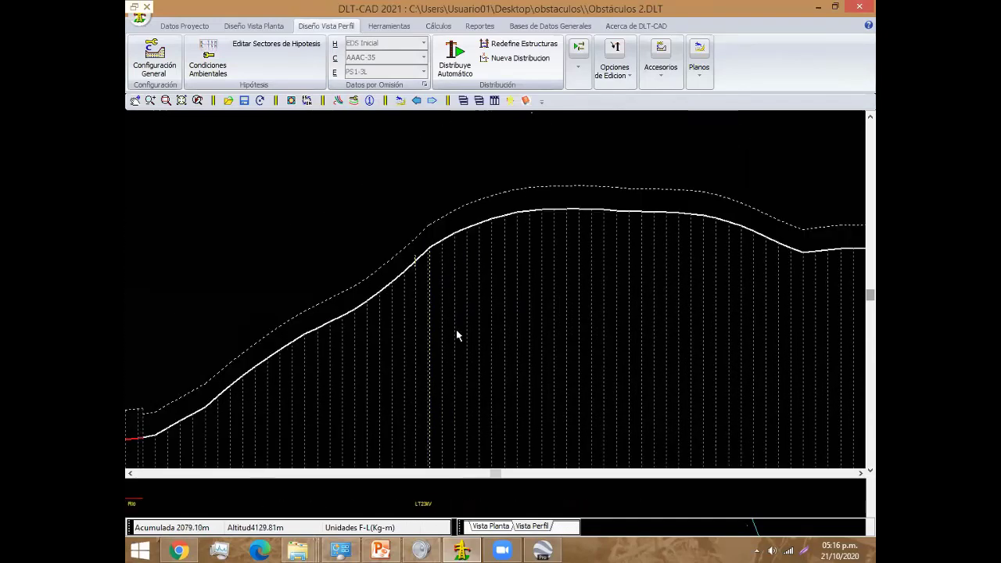
{"action": "scroll", "coordinate": [423, 351], "scroll_direction": "up", "scroll_amount": 1}
{"action": "scroll", "coordinate": [446, 383], "scroll_direction": "up", "scroll_amount": 1}
{"action": "scroll", "coordinate": [490, 419], "scroll_direction": "up", "scroll_amount": 1}
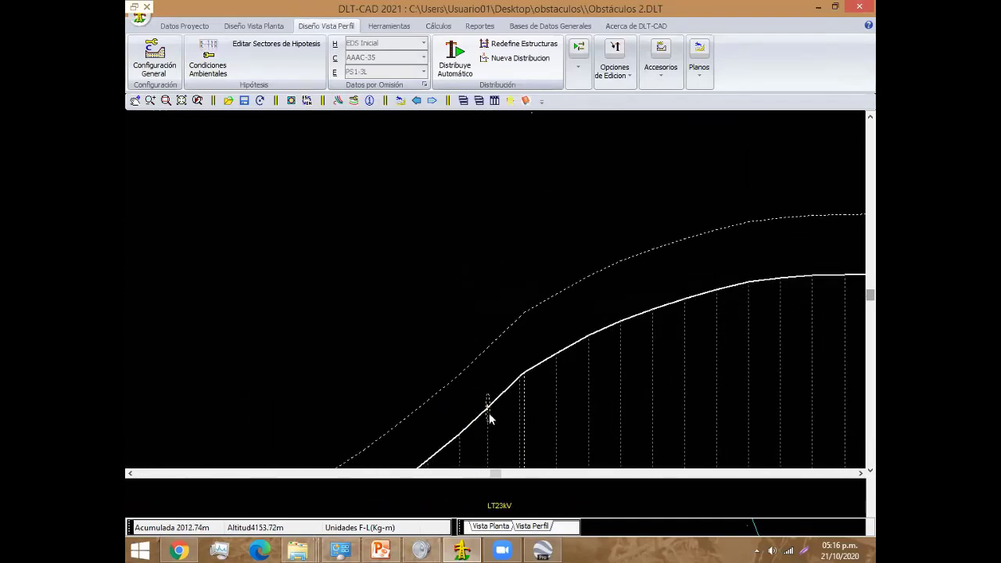
{"action": "double_click", "coordinate": [496, 365]}
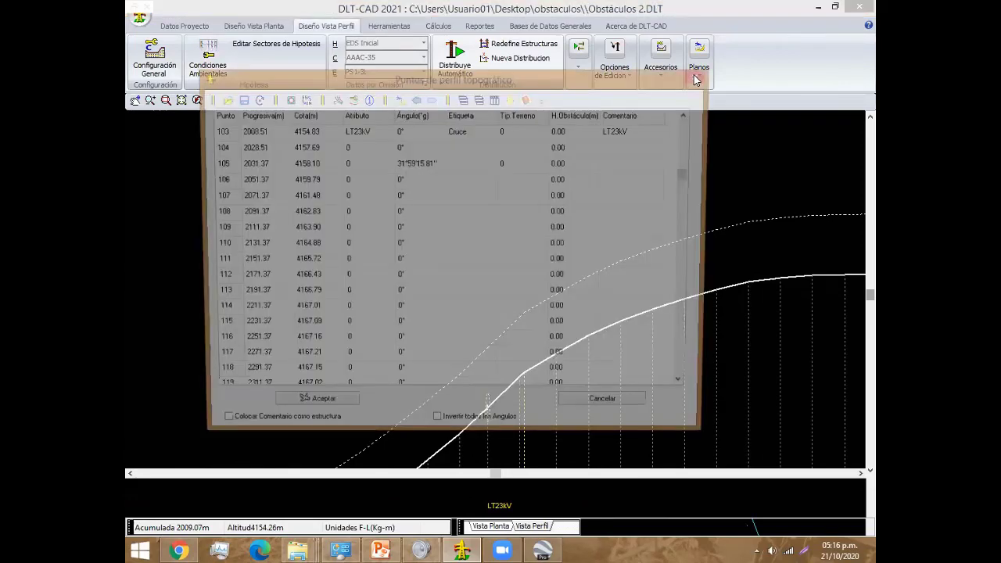
{"action": "key", "text": "Escape"}
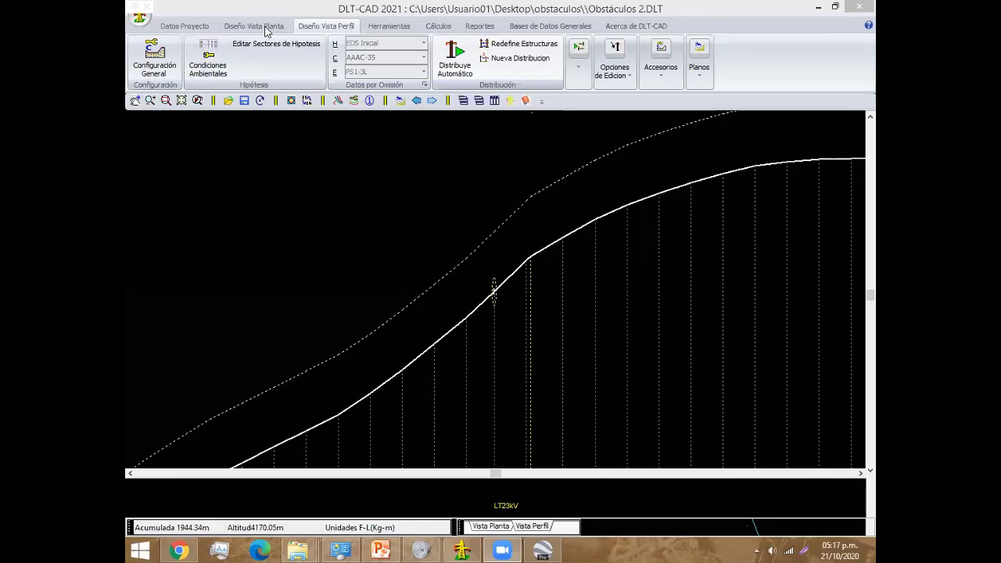
Step: Return to plan view and pan around the main route near the Cruce crossing
{"action": "left_click", "coordinate": [266, 30]}
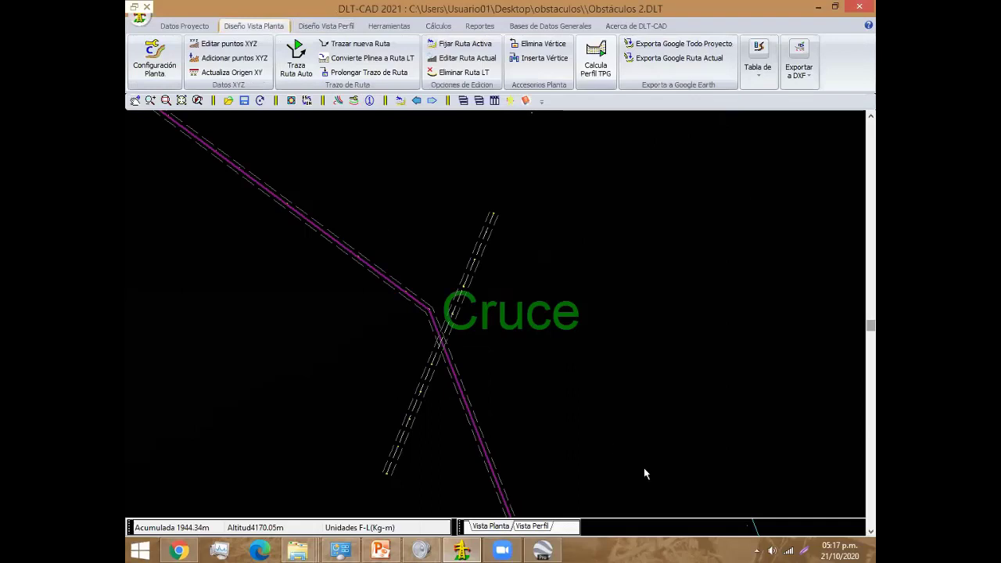
{"action": "middle_click_drag", "start_coordinate": [538, 404], "coordinate": [491, 404]}
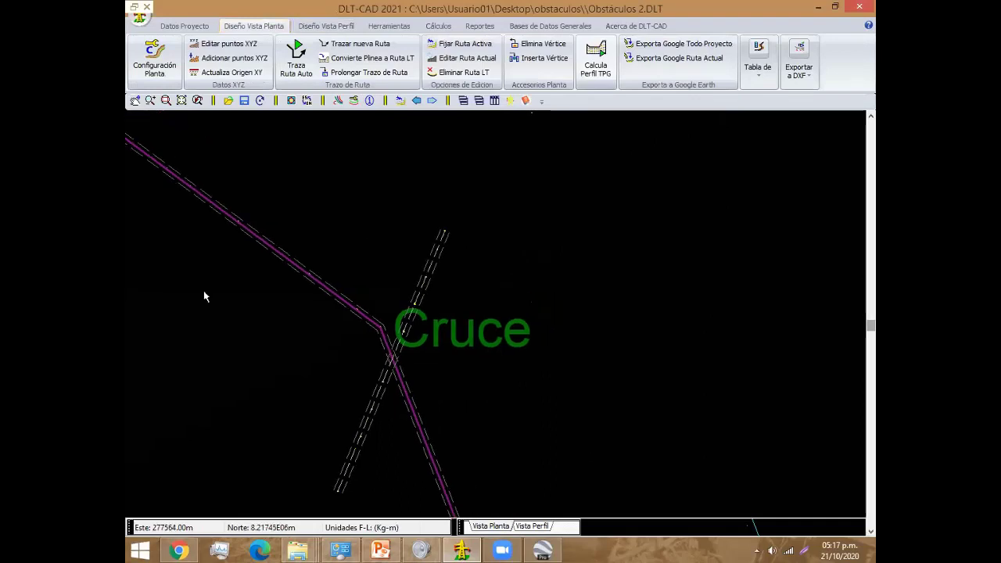
{"action": "middle_click_drag", "start_coordinate": [203, 296], "coordinate": [422, 405]}
{"action": "middle_click_drag", "start_coordinate": [349, 229], "coordinate": [362, 252]}
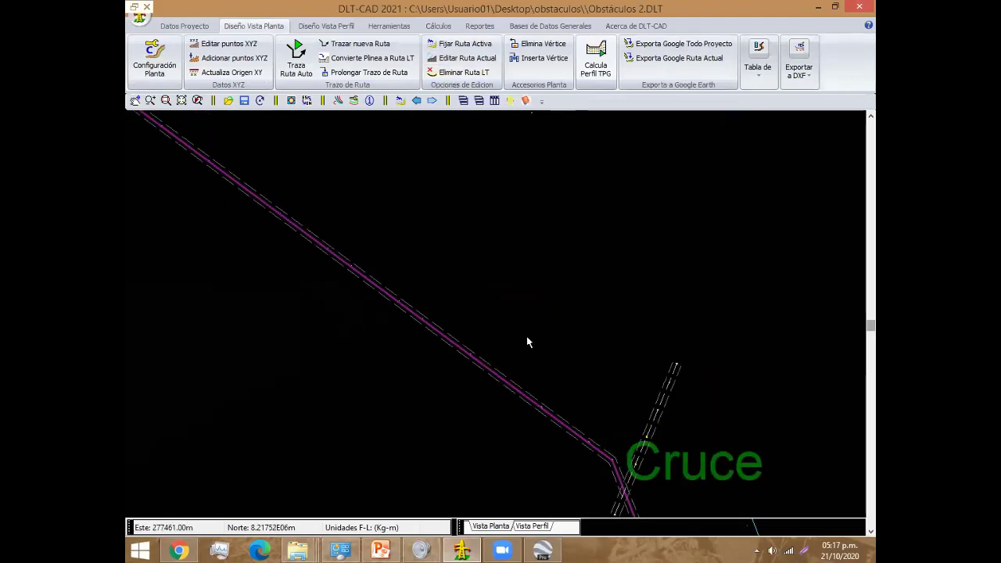
{"action": "scroll", "coordinate": [501, 332], "scroll_direction": "down", "scroll_amount": 3}
{"action": "scroll", "coordinate": [398, 258], "scroll_direction": "down", "scroll_amount": 2}
{"action": "middle_click_drag", "start_coordinate": [326, 198], "coordinate": [408, 275]}
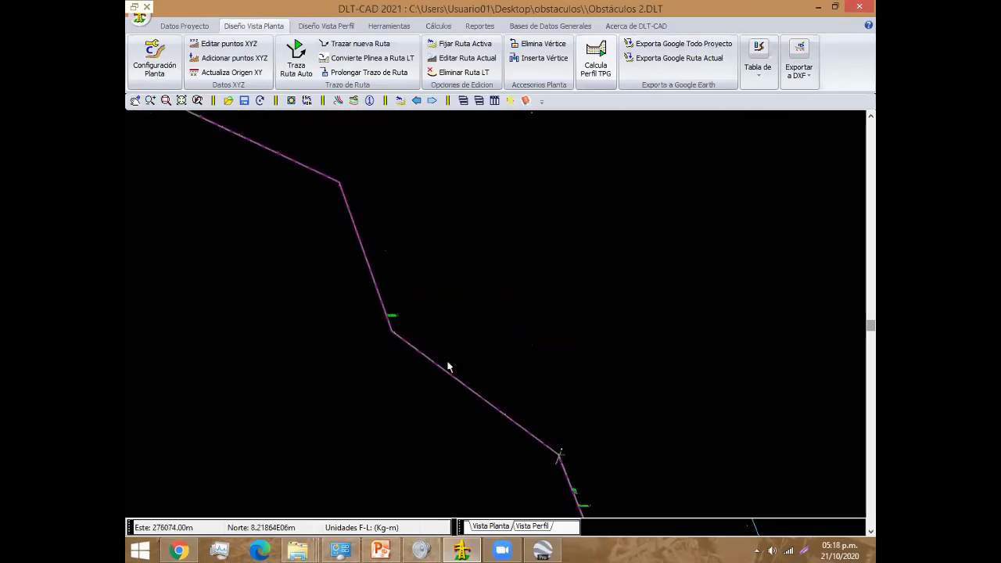
{"action": "scroll", "coordinate": [477, 382], "scroll_direction": "up", "scroll_amount": 2}
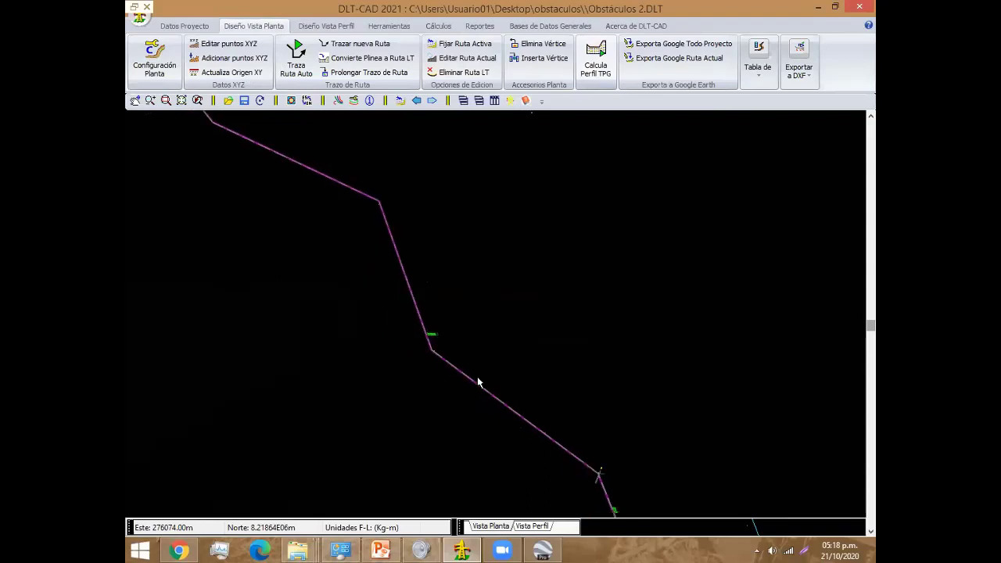
{"action": "scroll", "coordinate": [509, 219], "scroll_direction": "up", "scroll_amount": 2}
Step: Tick 20 m intermediate-point autocompletion for the LP 001 route's six vertices
{"action": "left_click", "coordinate": [469, 58]}
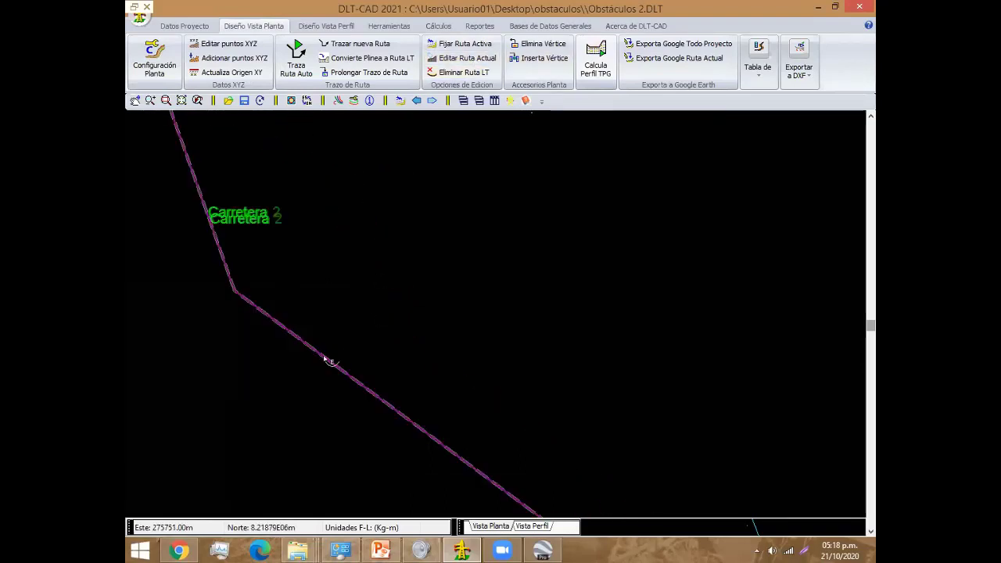
{"action": "left_click", "coordinate": [327, 359]}
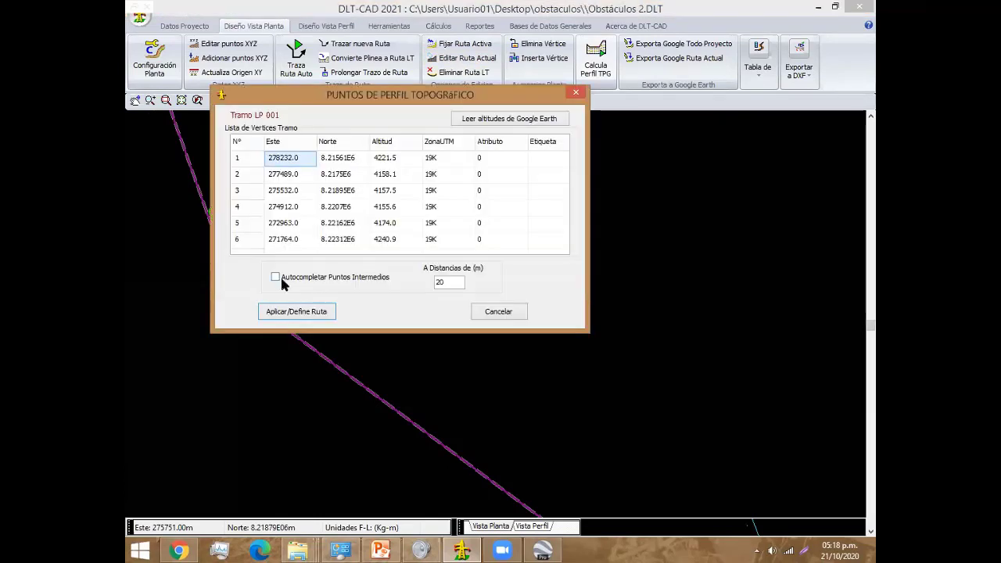
{"action": "left_click", "coordinate": [280, 278]}
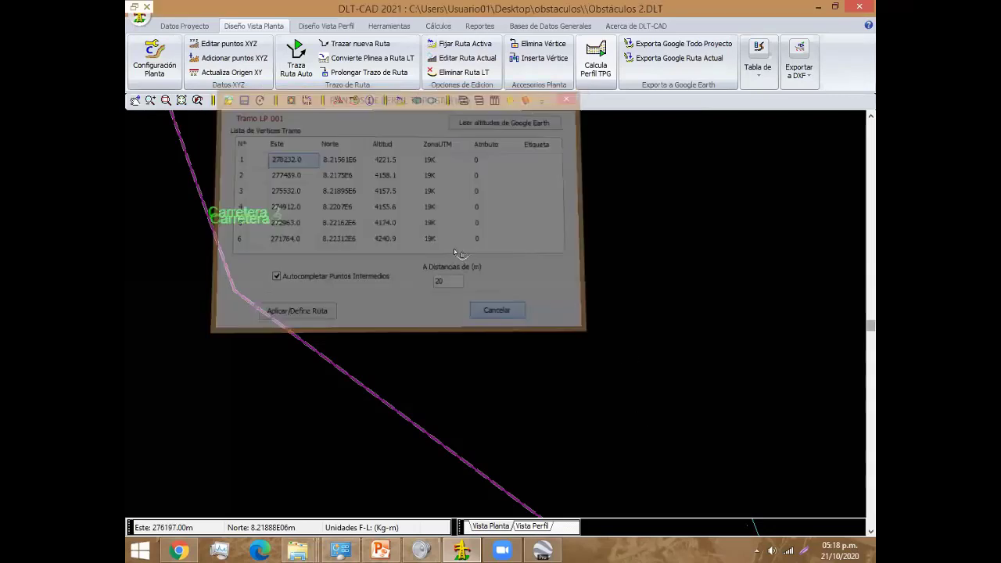
Step: Make the Cruce crossing line the active route and check its two vertices
{"action": "right_click", "coordinate": [630, 309]}
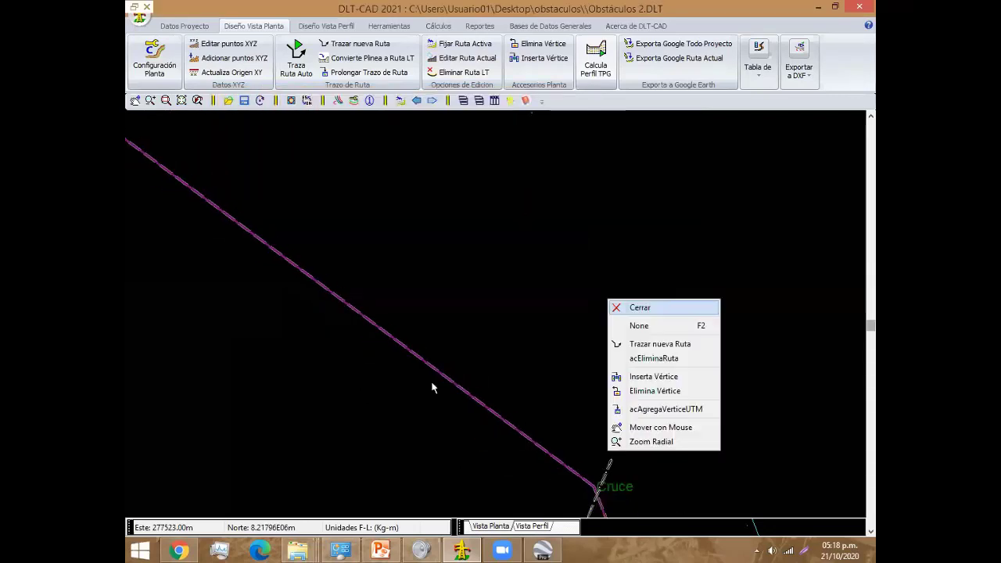
{"action": "left_click", "coordinate": [433, 386]}
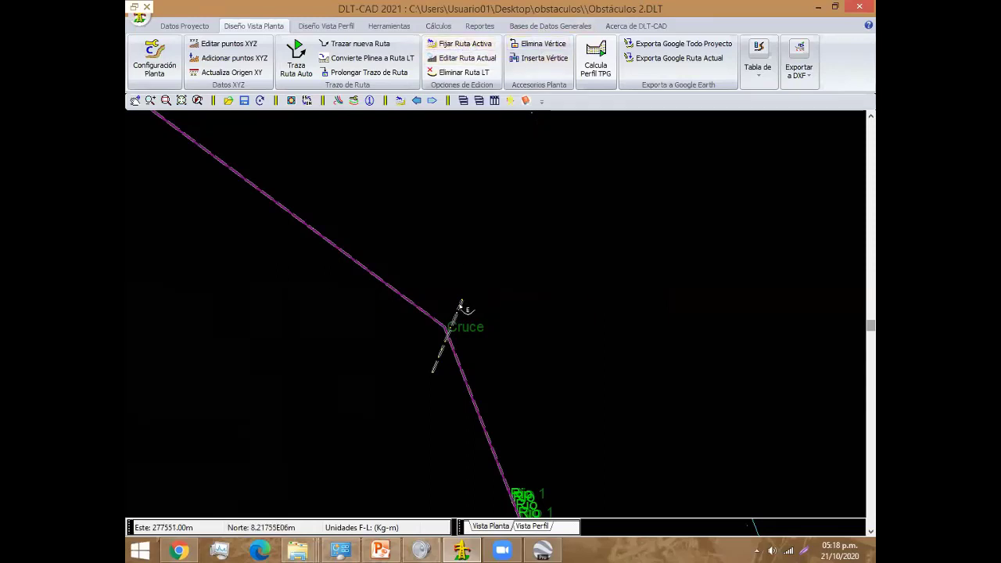
{"action": "left_click", "coordinate": [461, 311]}
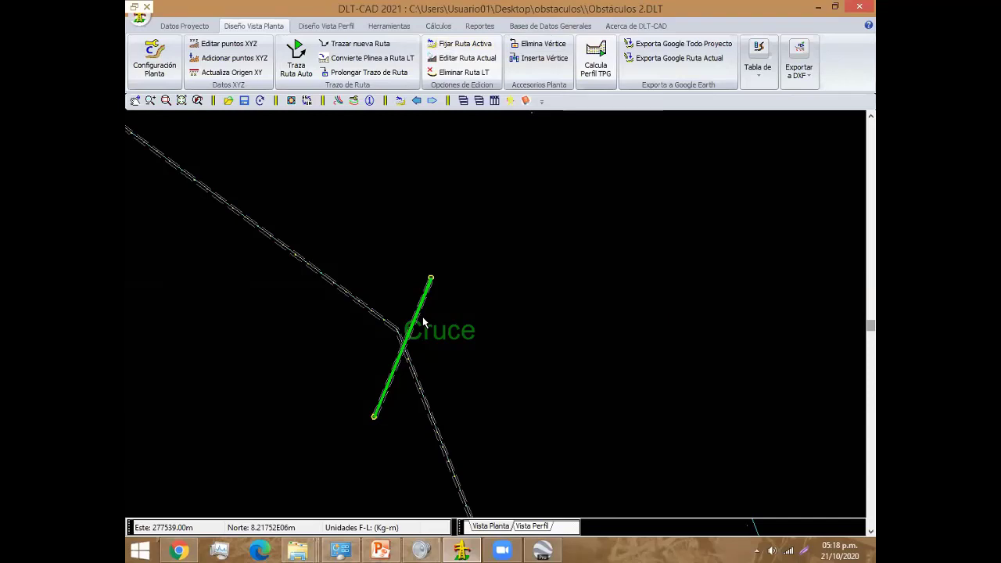
{"action": "scroll", "coordinate": [422, 322], "scroll_direction": "up", "scroll_amount": 1}
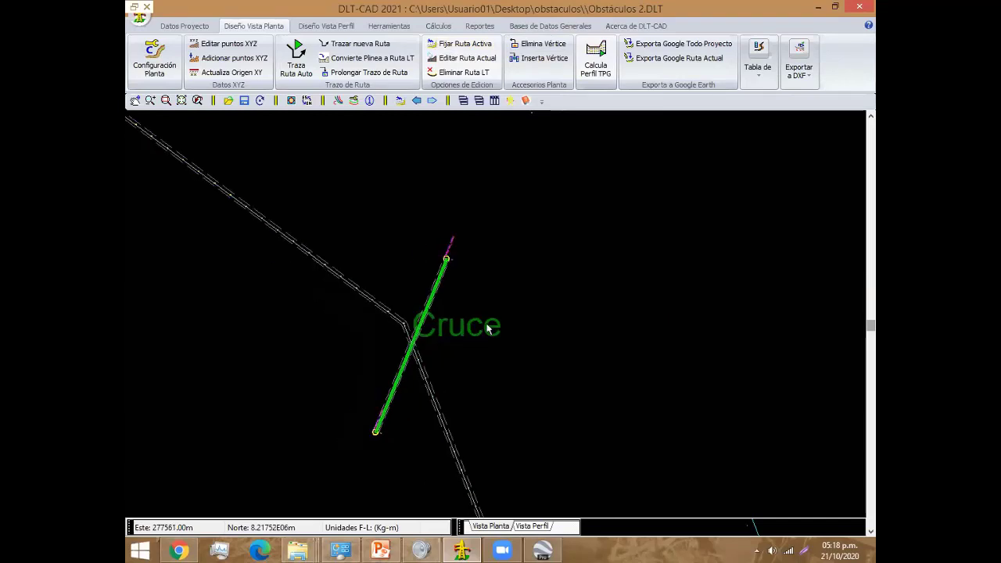
{"action": "scroll", "coordinate": [469, 157], "scroll_direction": "up", "scroll_amount": 2}
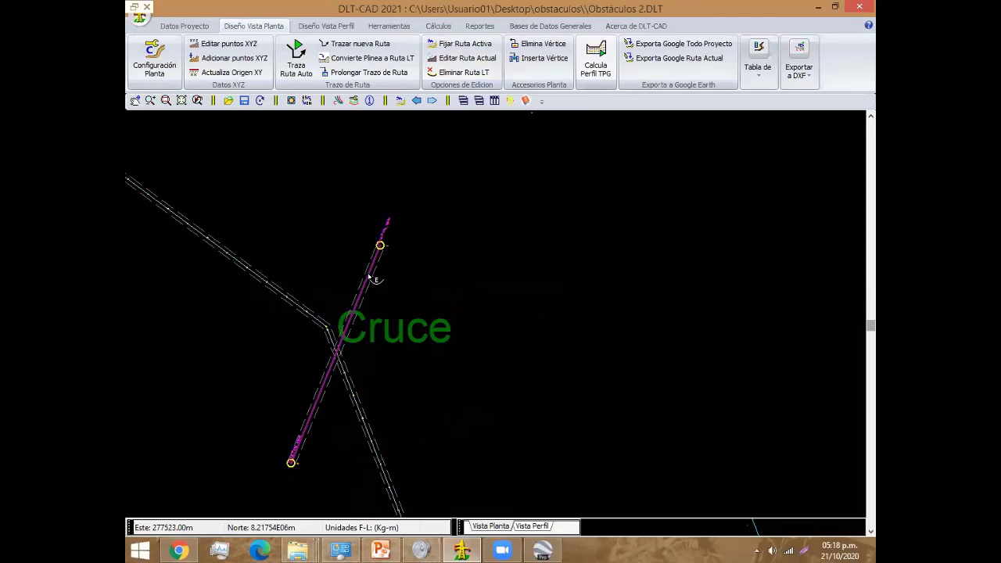
{"action": "left_click", "coordinate": [371, 279]}
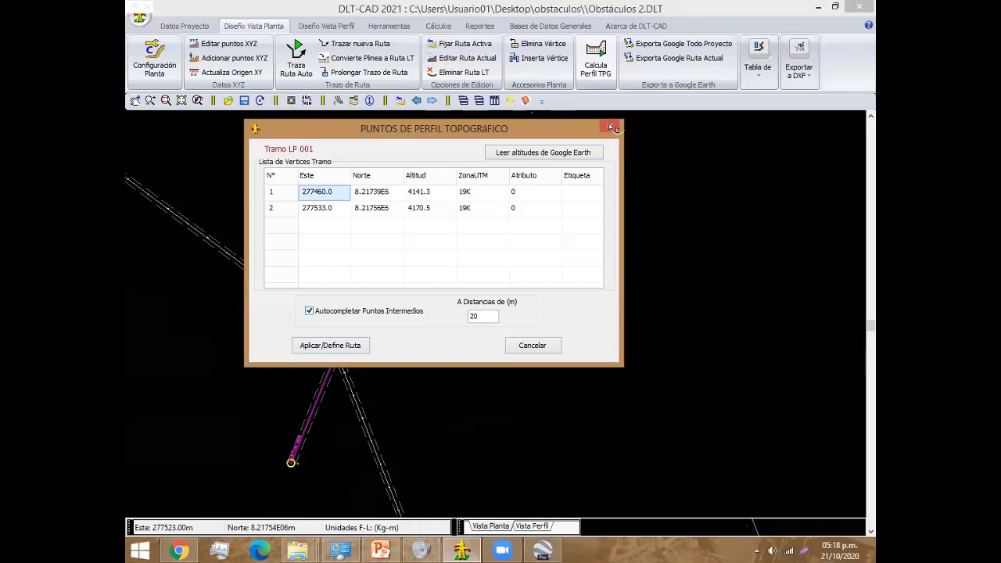
{"action": "key", "text": "Escape"}
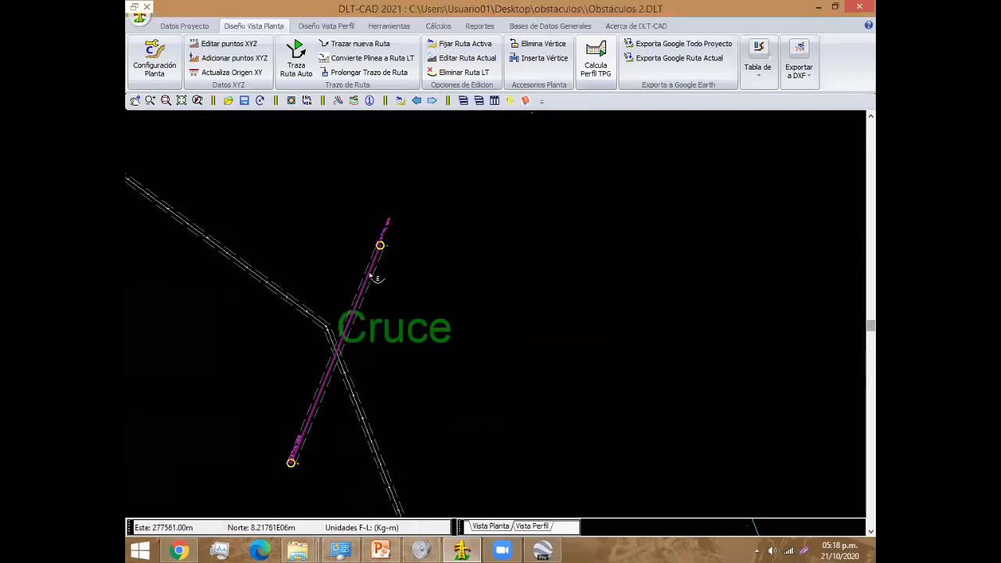
{"action": "left_click", "coordinate": [336, 225]}
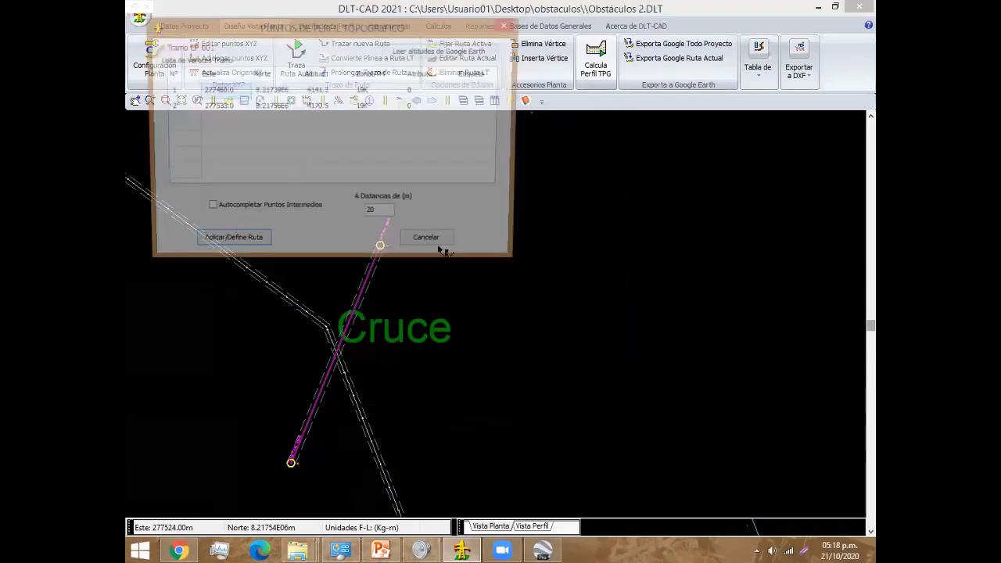
{"action": "left_click", "coordinate": [440, 243]}
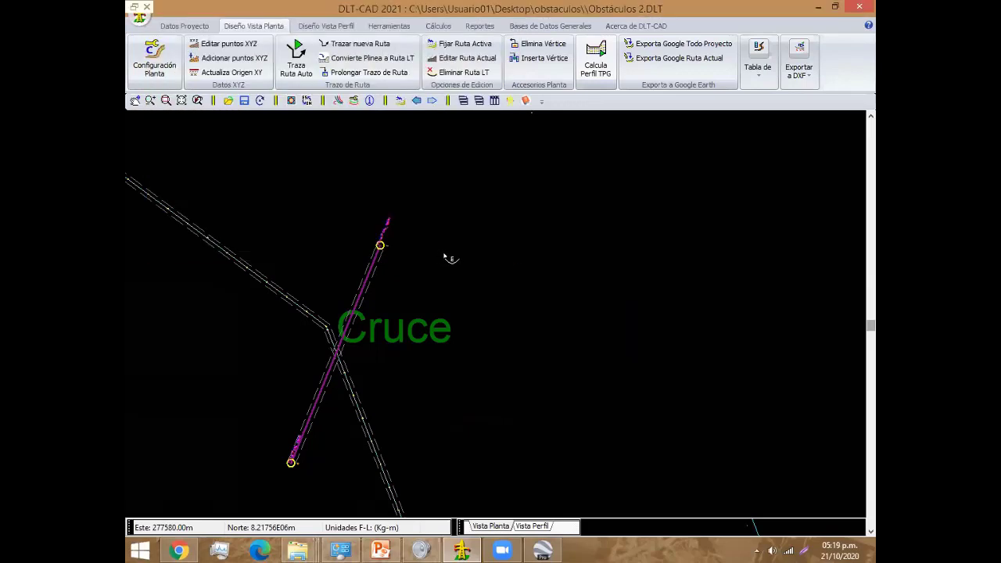
Step: Switch to the Diseño Vista Perfil profile design view
{"action": "right_click", "coordinate": [546, 292]}
{"action": "left_click", "coordinate": [556, 288]}
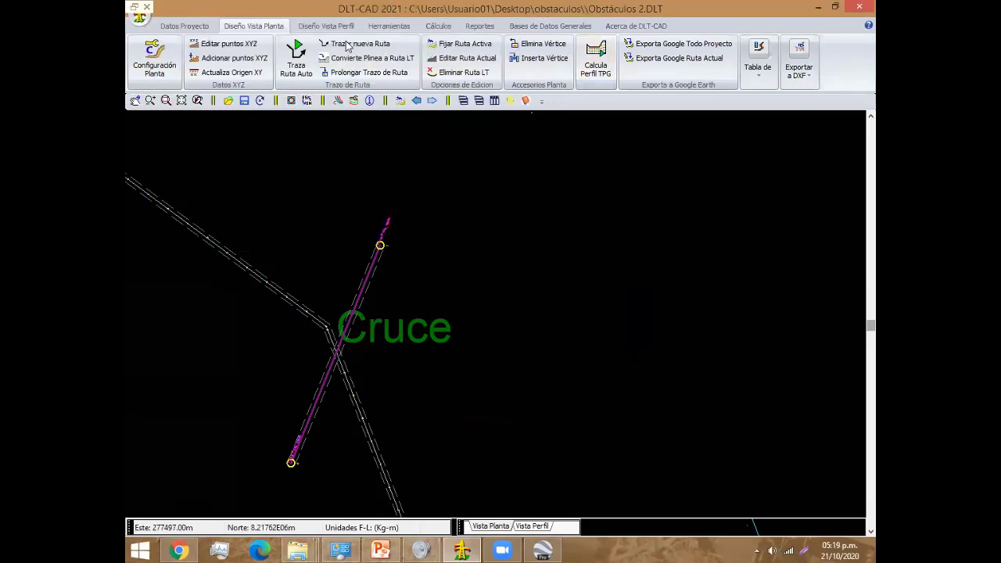
{"action": "left_click", "coordinate": [325, 26]}
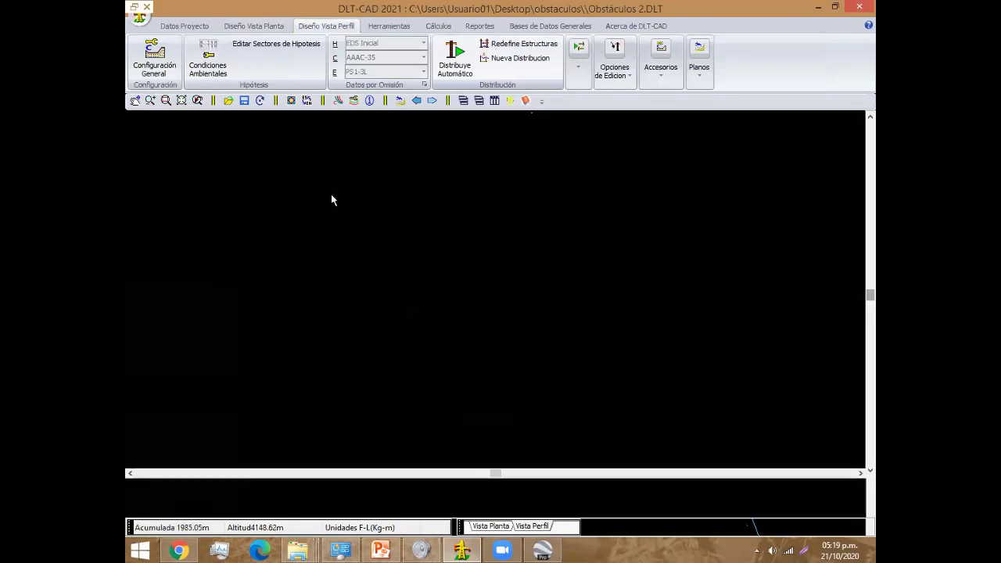
Step: Draw the crossing profile showing two PS1-3L structures and the 190.98 m span's sag curve
{"action": "left_click", "coordinate": [181, 100]}
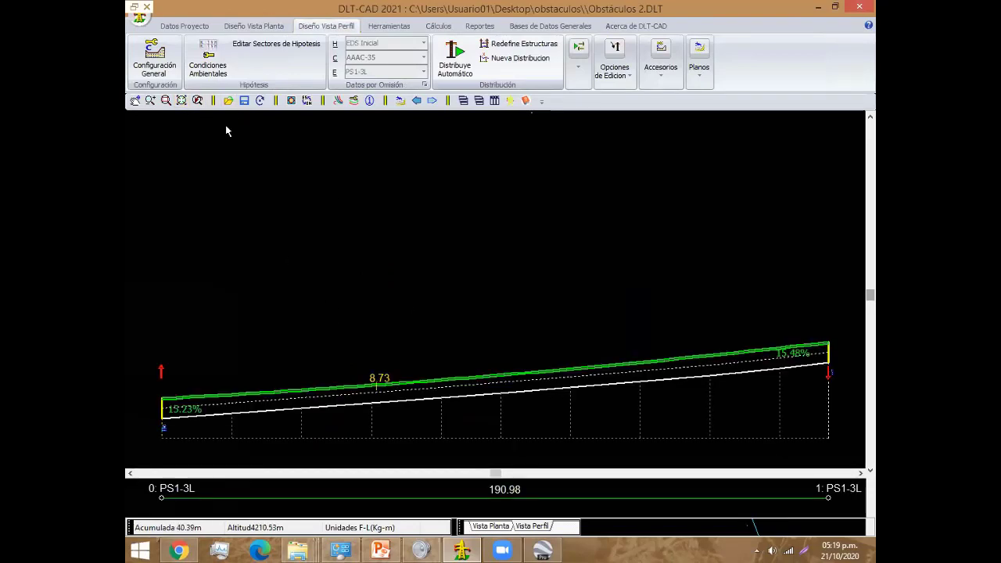
{"action": "left_click", "coordinate": [434, 101]}
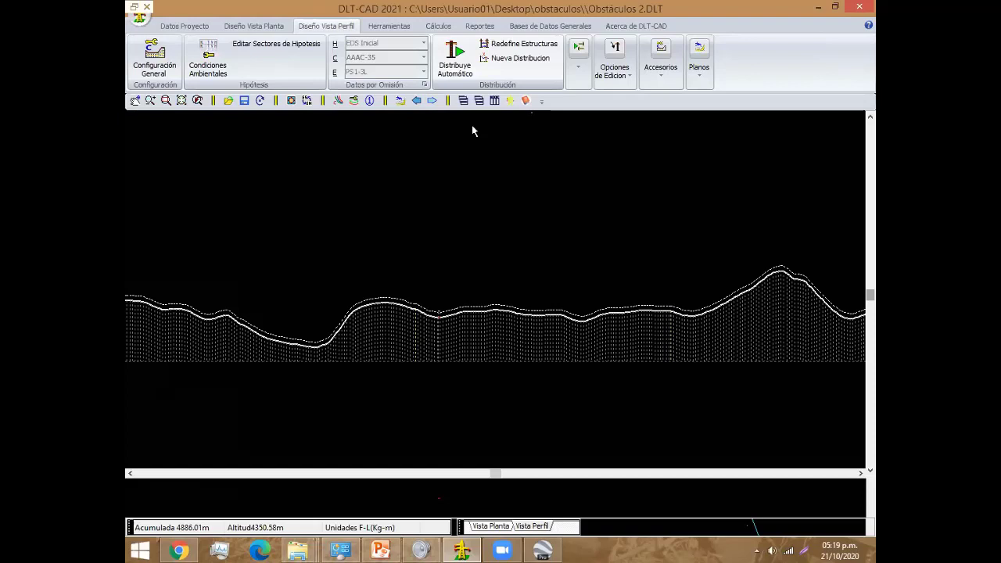
{"action": "left_click", "coordinate": [421, 101]}
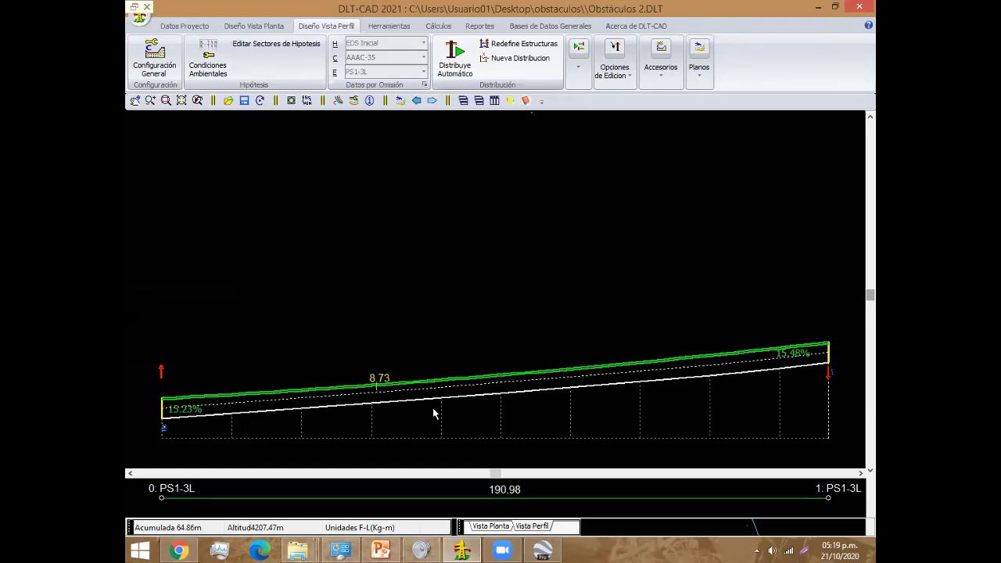
{"action": "left_click", "coordinate": [313, 549]}
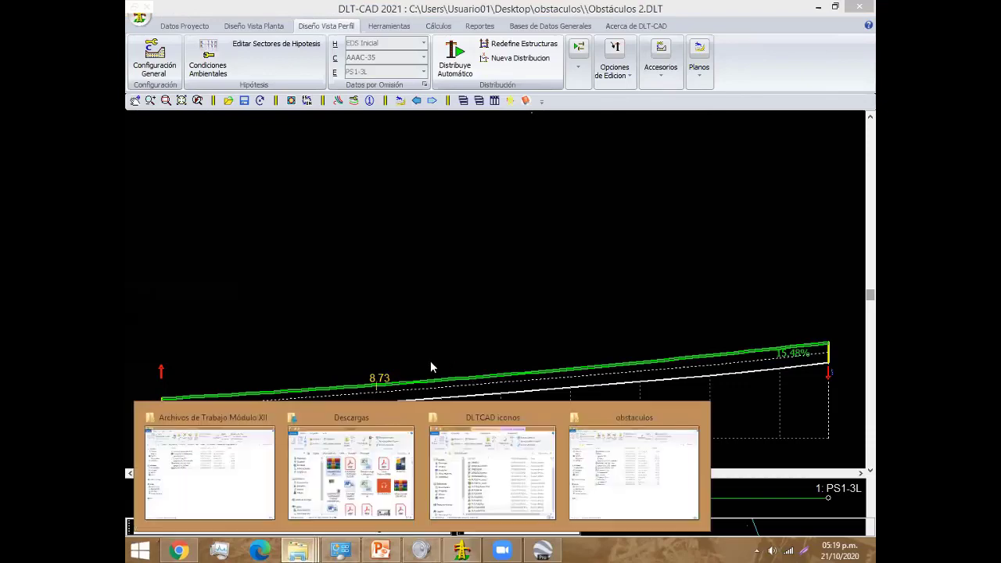
{"action": "mouse_move", "coordinate": [633, 469]}
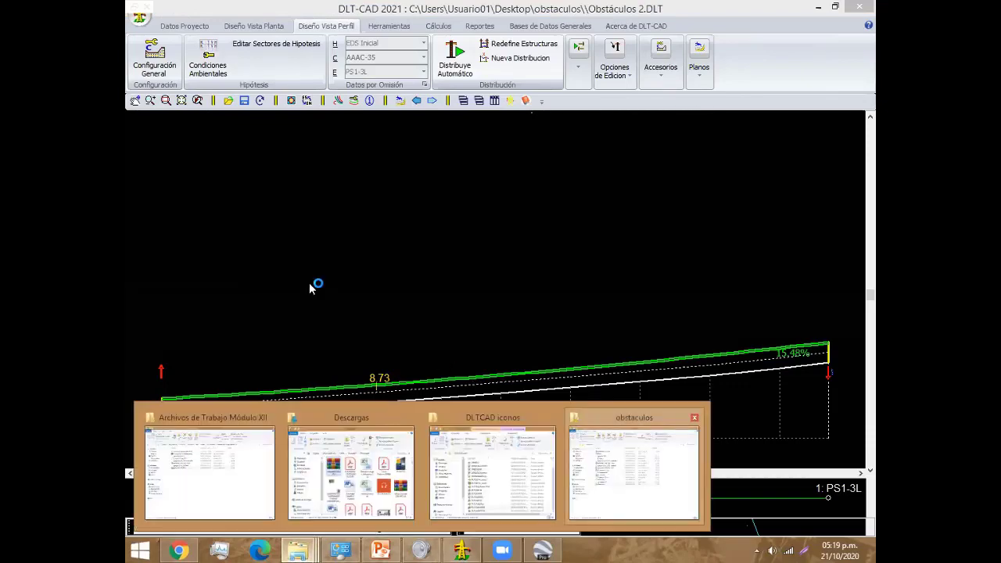
Step: Open the LT existente spreadsheet from the obstaculos folder
{"action": "left_click", "coordinate": [634, 469]}
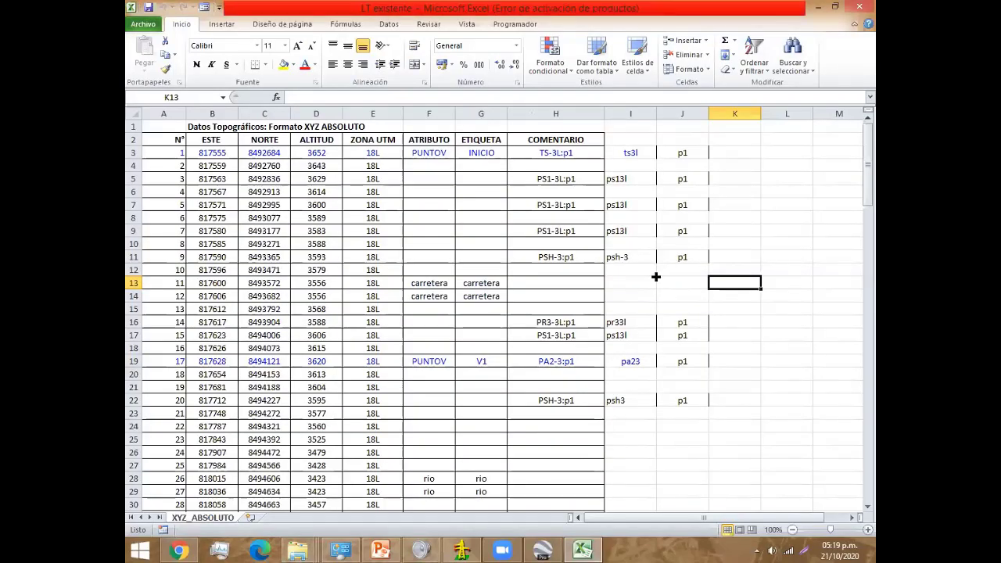
{"action": "left_click", "coordinate": [654, 273]}
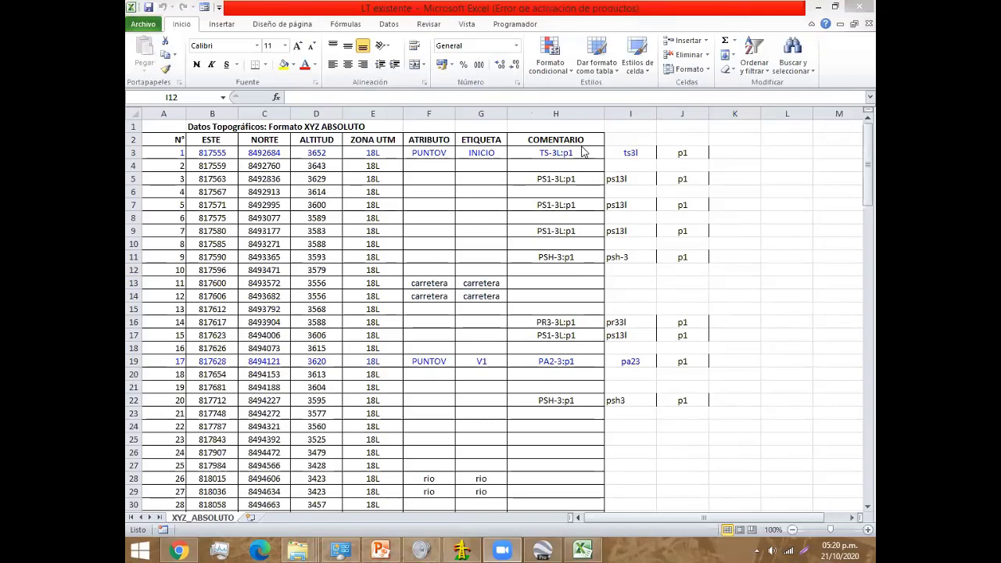
Step: Review the COMENTARIO structure codes, then return to DLT-CAD
{"action": "left_click", "coordinate": [462, 551]}
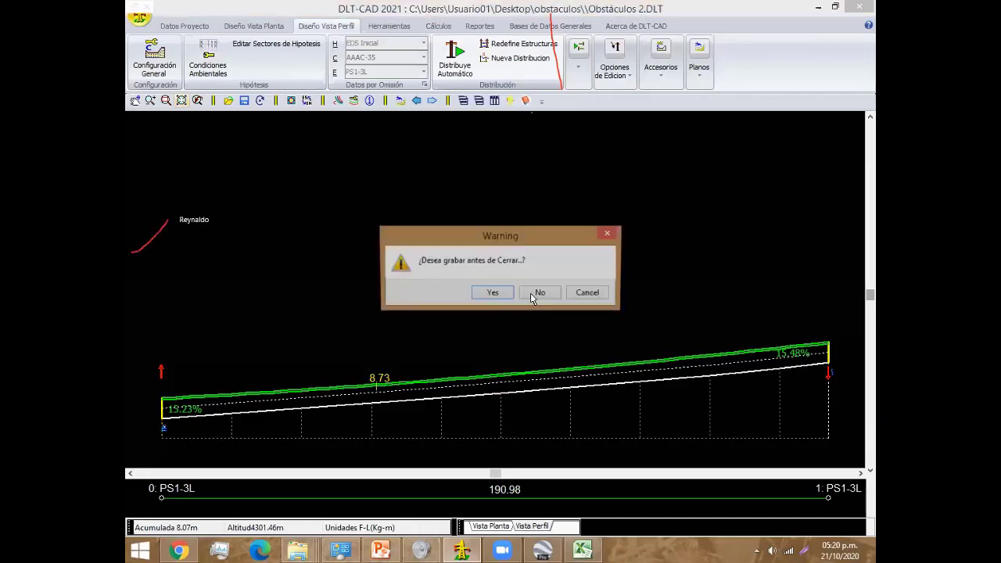
Step: Without saving, move structure 1 to 152.11 m and structure 2 to leave a 149.57 m span
{"action": "left_click", "coordinate": [538, 291]}
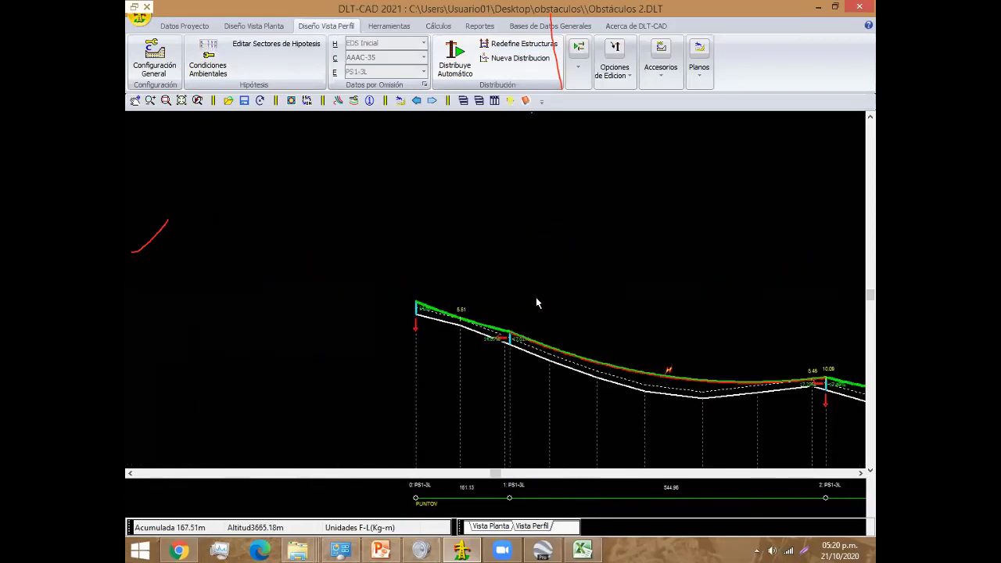
{"action": "scroll", "coordinate": [536, 297], "scroll_direction": "up", "scroll_amount": 2}
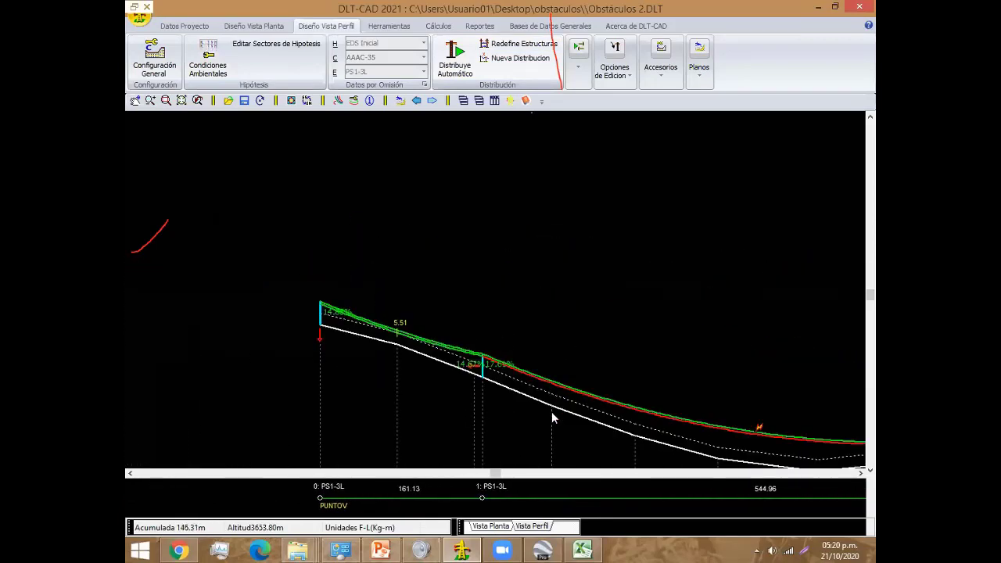
{"action": "right_click", "coordinate": [473, 368]}
{"action": "left_click", "coordinate": [638, 413]}
{"action": "left_click_drag", "start_coordinate": [477, 375], "coordinate": [472, 372]}
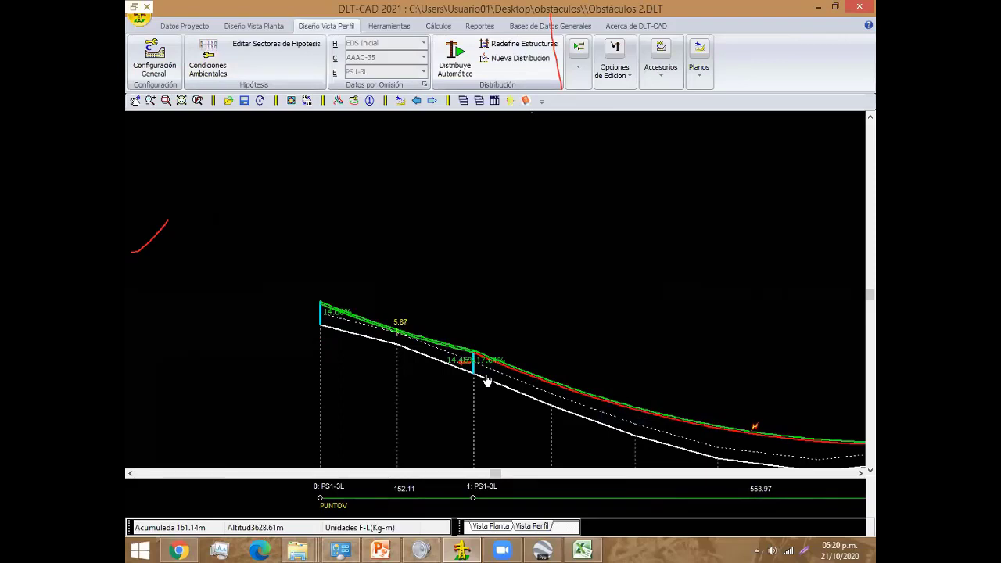
{"action": "scroll", "coordinate": [517, 304], "scroll_direction": "down", "scroll_amount": 2}
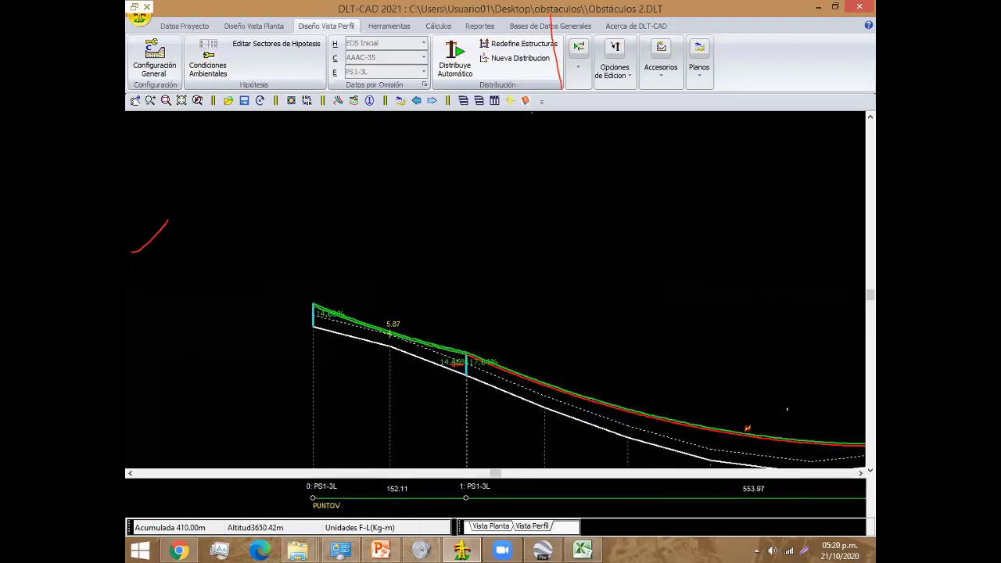
{"action": "scroll", "coordinate": [517, 304], "scroll_direction": "down", "scroll_amount": 3}
{"action": "left_click_drag", "start_coordinate": [489, 399], "coordinate": [416, 399]}
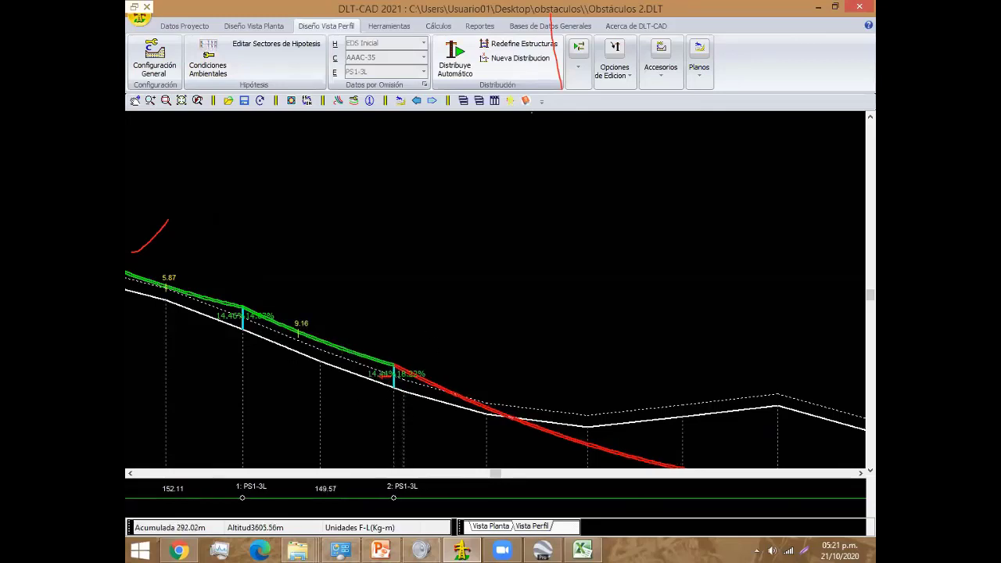
Step: Relocate structure 2 so its span from structure 1 is exactly 150 m
{"action": "right_click", "coordinate": [403, 329]}
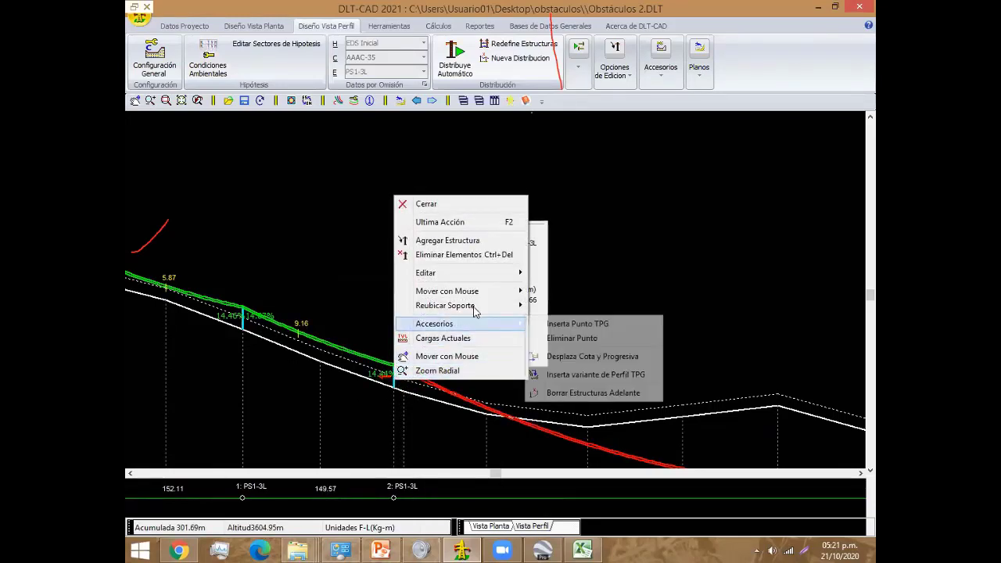
{"action": "mouse_move", "coordinate": [445, 305]}
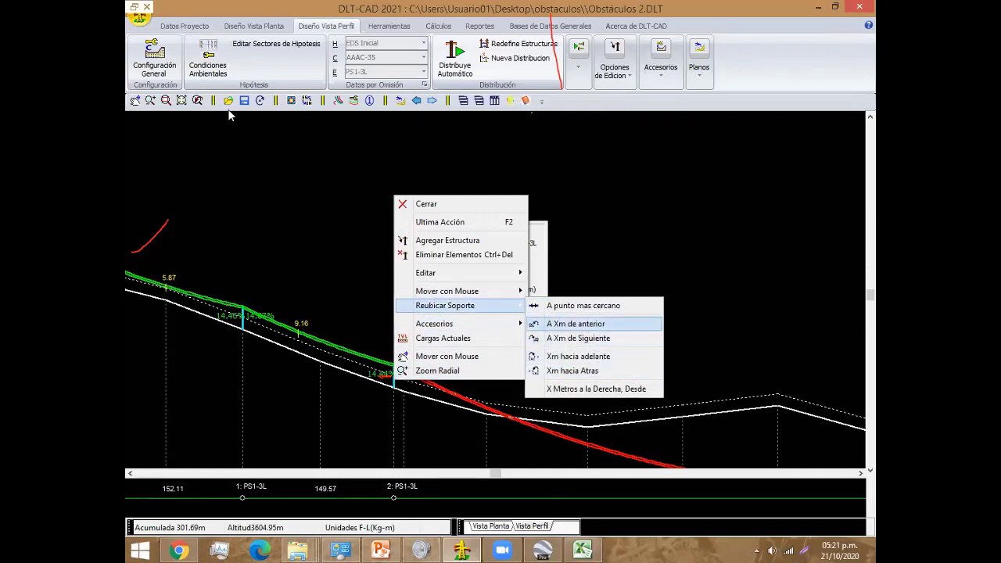
{"action": "key", "text": "Return"}
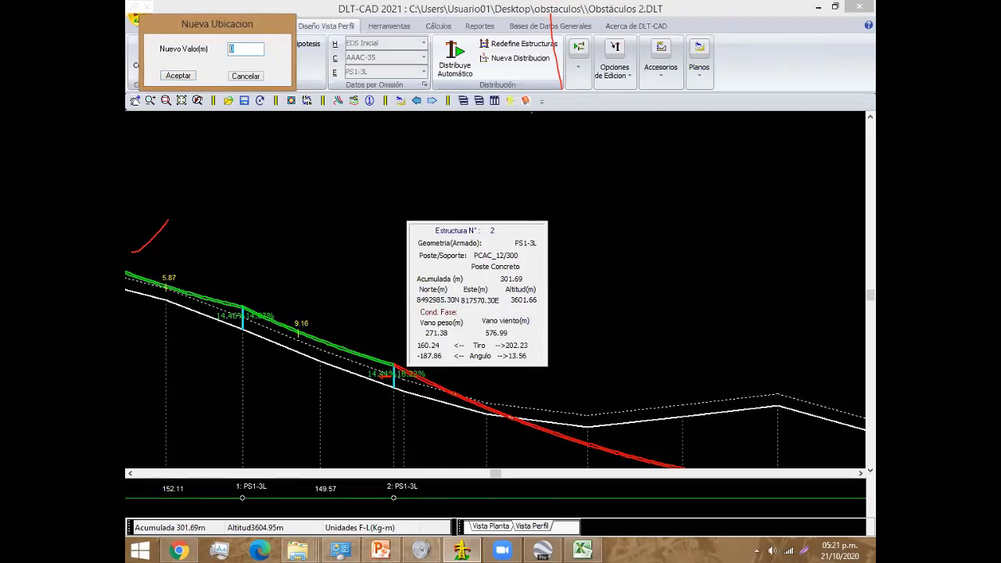
{"action": "type", "text": "150"}
{"action": "left_click", "coordinate": [178, 75]}
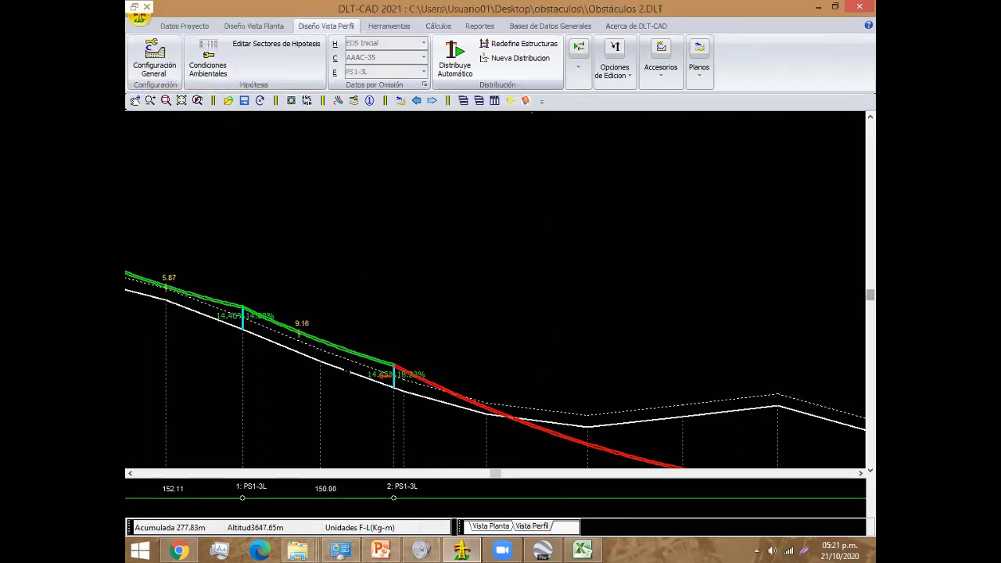
{"action": "middle_click_drag", "start_coordinate": [760, 359], "coordinate": [534, 320]}
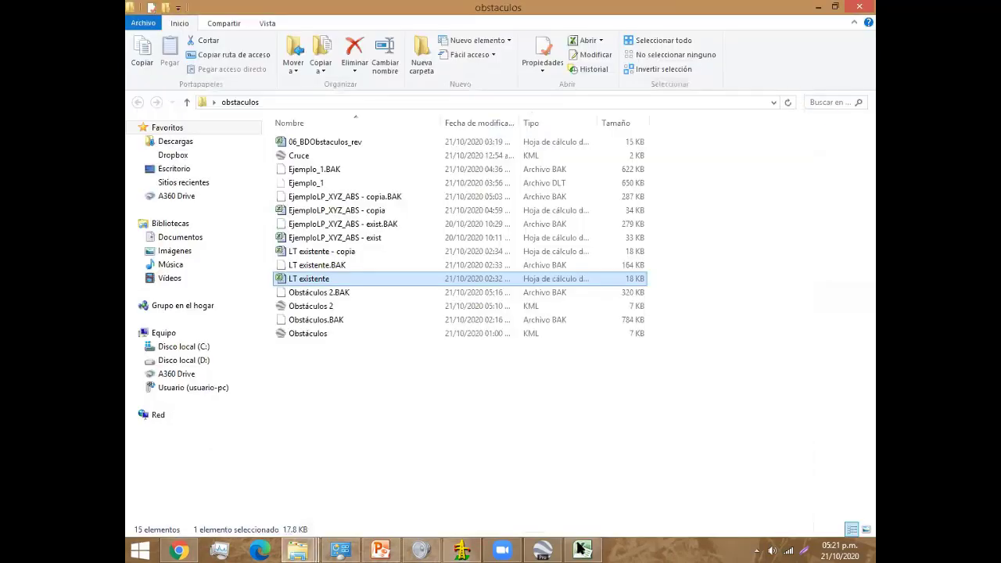
Step: Bring the LT existente workbook forward in Excel from the taskbar
{"action": "left_click", "coordinate": [580, 549]}
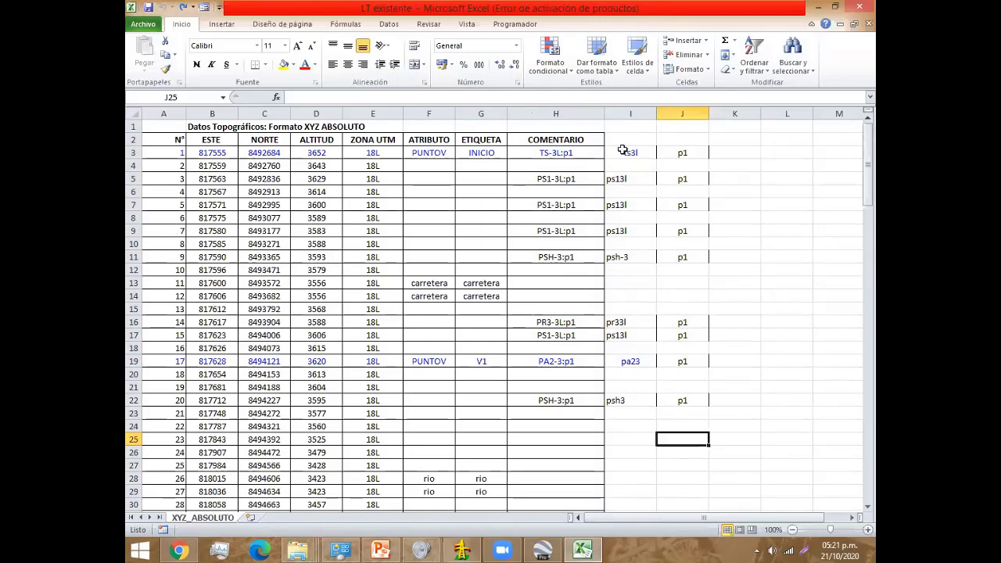
Step: Compare the H-column structure comments with the helper values, then clear columns I and J
{"action": "left_click", "coordinate": [576, 153]}
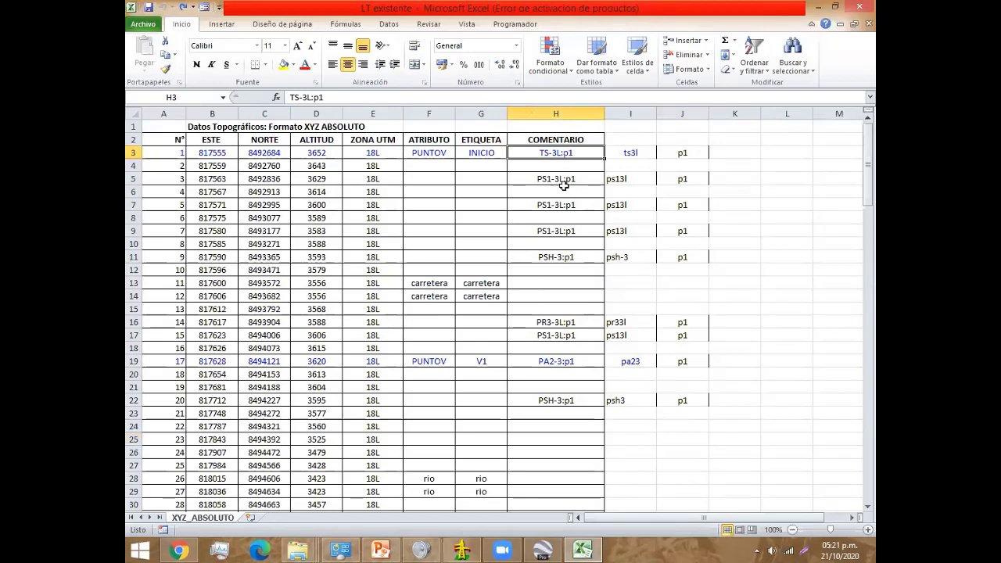
{"action": "left_click", "coordinate": [555, 179]}
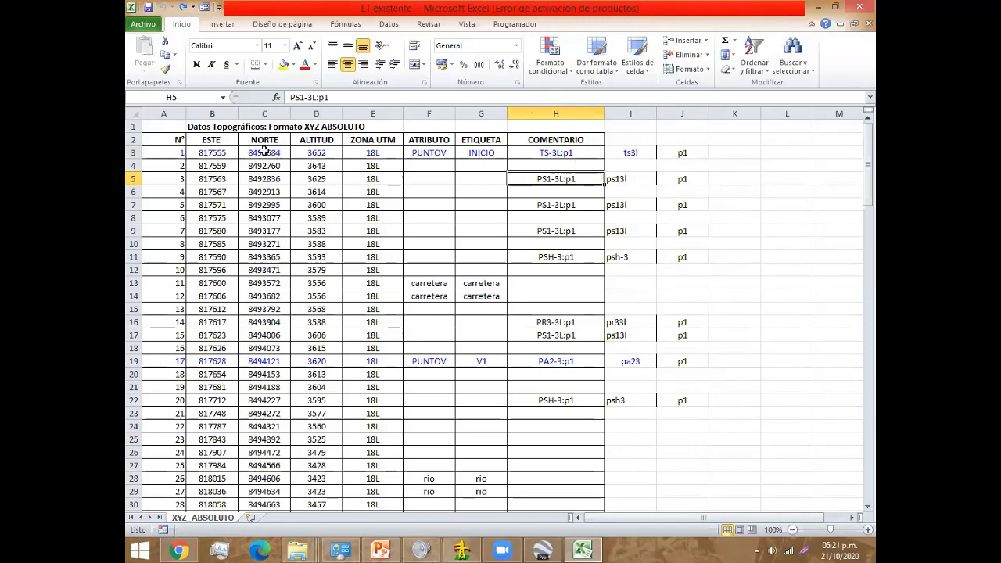
{"action": "left_click_drag", "start_coordinate": [213, 152], "coordinate": [555, 152]}
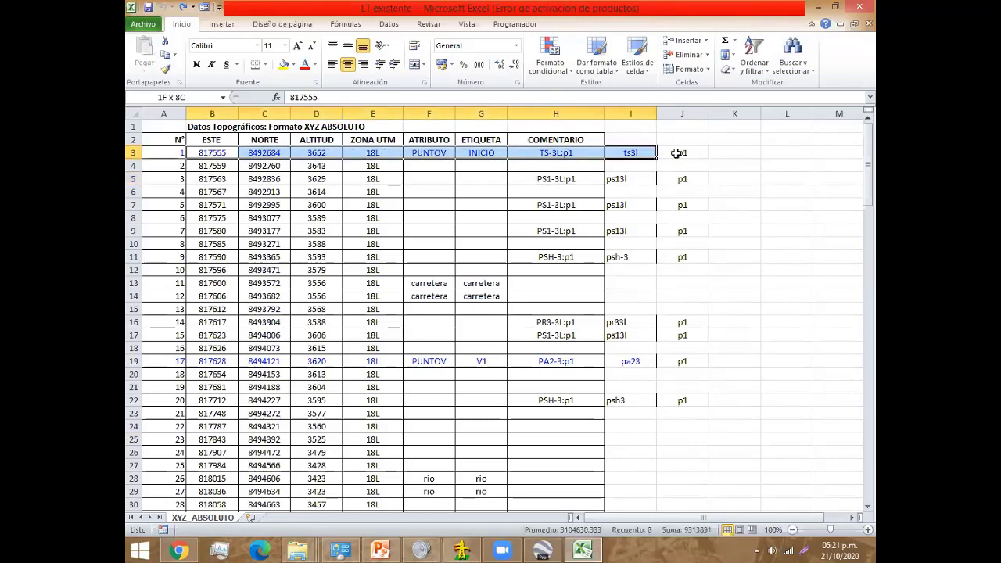
{"action": "left_click_drag", "start_coordinate": [648, 149], "coordinate": [631, 152]}
{"action": "left_click", "coordinate": [631, 152]}
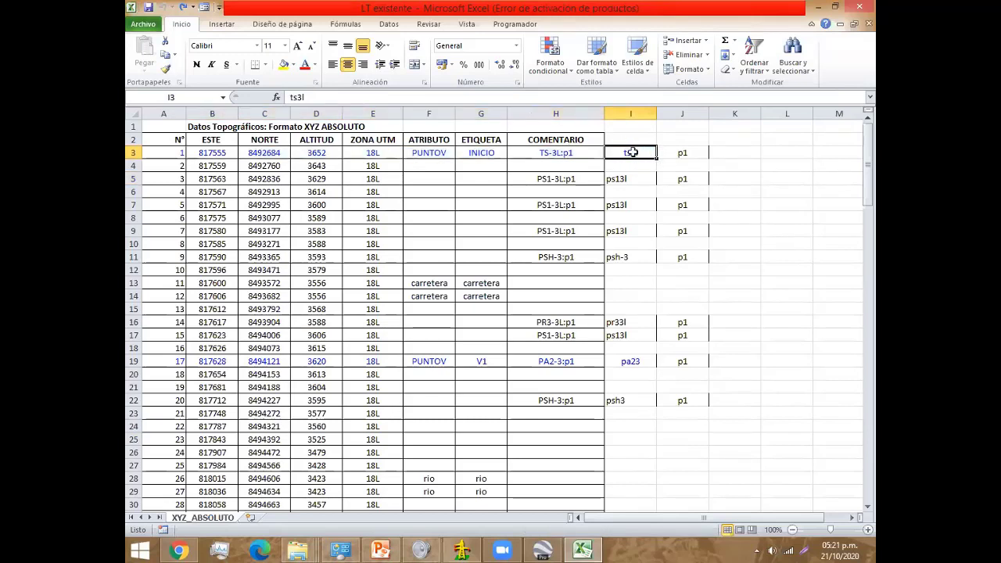
{"action": "left_click", "coordinate": [569, 153]}
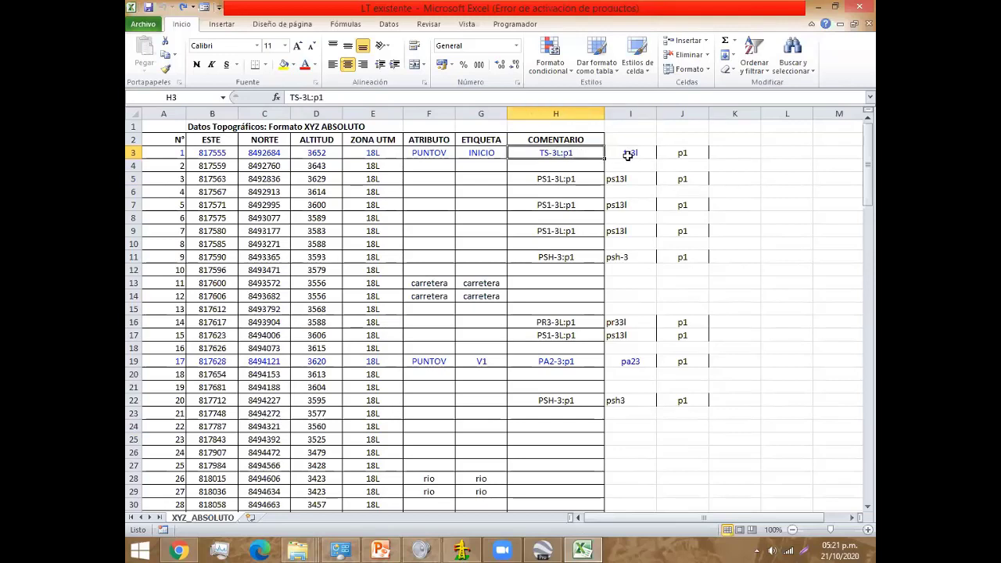
{"action": "left_click_drag", "start_coordinate": [630, 113], "coordinate": [683, 113]}
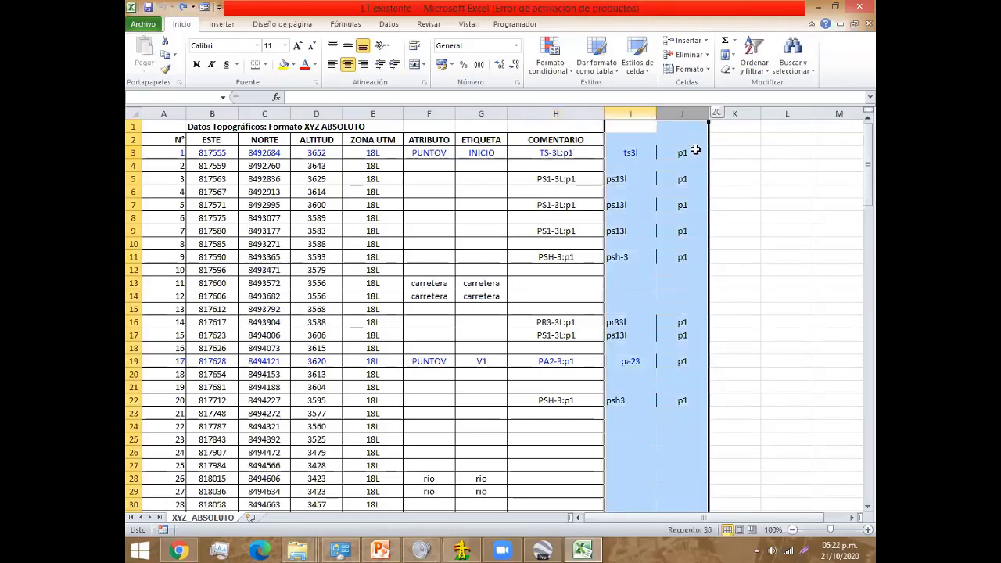
{"action": "key", "text": "Delete"}
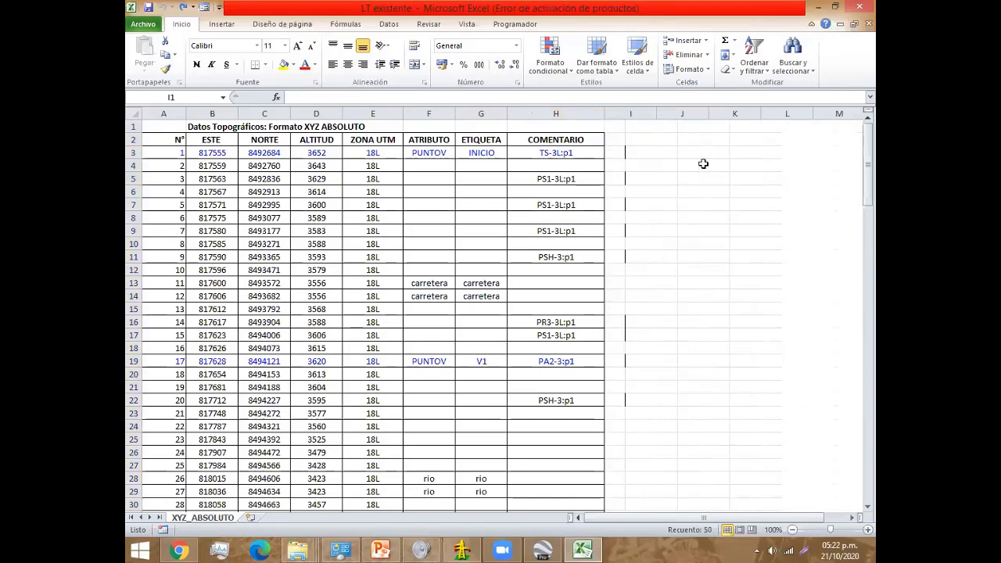
{"action": "left_click", "coordinate": [578, 154]}
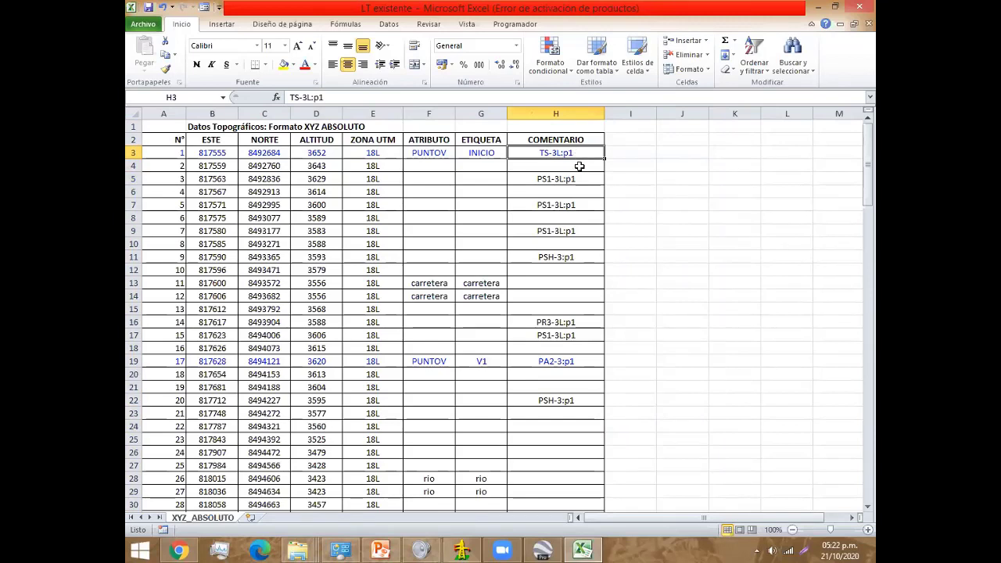
{"action": "left_click", "coordinate": [576, 179]}
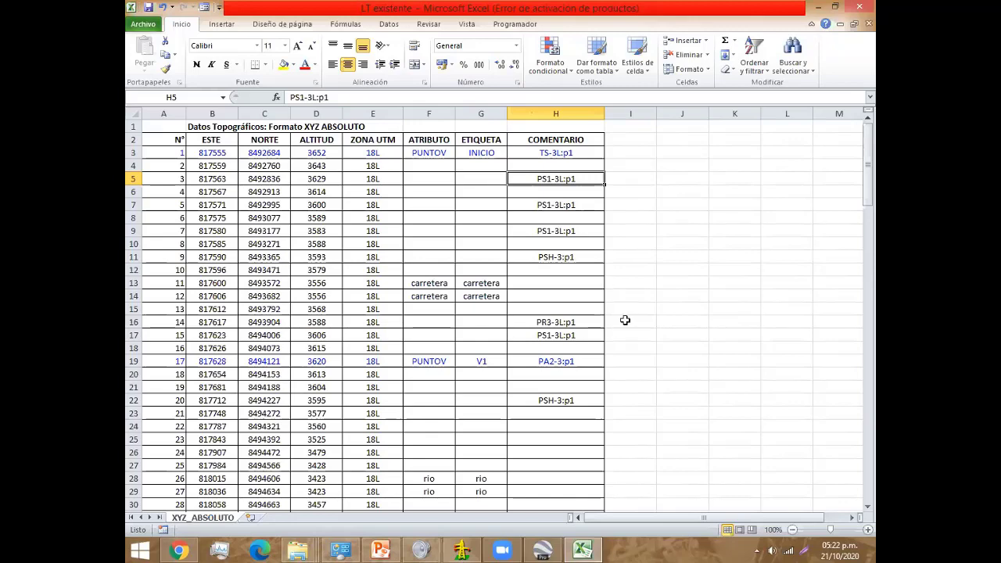
{"action": "scroll", "coordinate": [559, 353], "scroll_direction": "down", "scroll_amount": 6}
{"action": "scroll", "coordinate": [545, 369], "scroll_direction": "down", "scroll_amount": 7}
{"action": "left_click", "coordinate": [545, 372]}
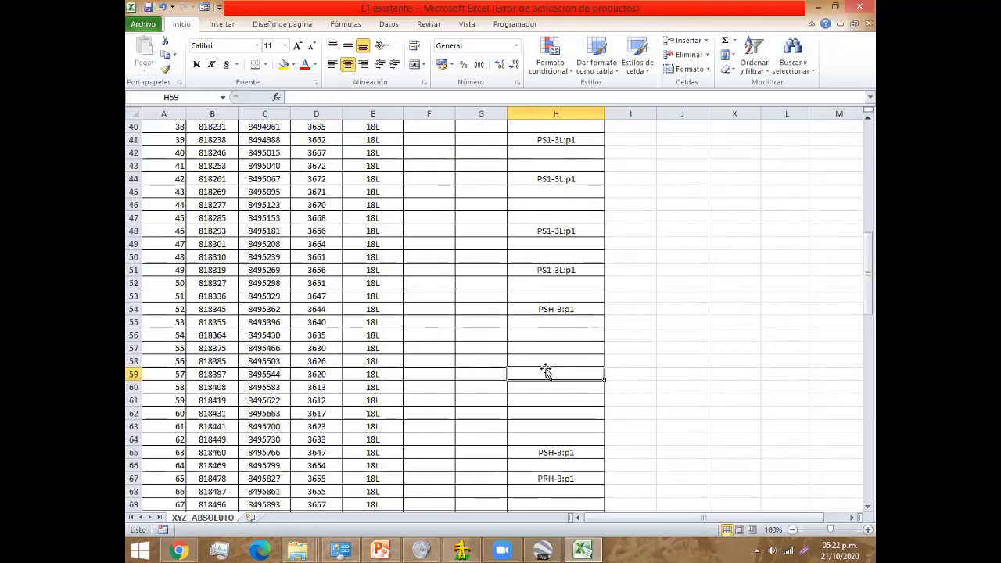
{"action": "type", "text": "PS"}
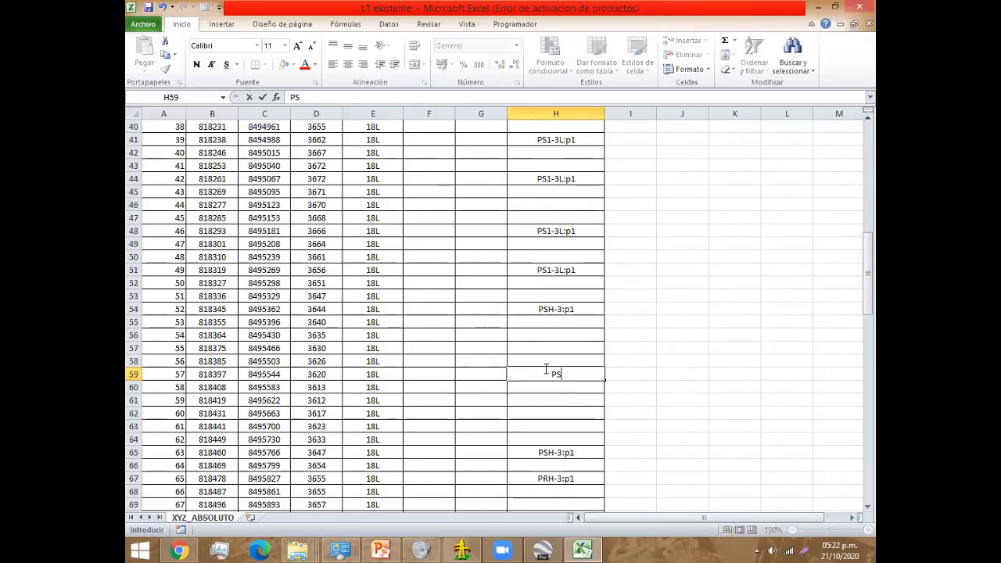
{"action": "type", "text": "1-3"}
{"action": "type", "text": "L"}
{"action": "type", "text": ":PCAC"}
{"action": "type", "text": "_13"}
{"action": "type", "text": "/200"}
{"action": "key", "text": "Return"}
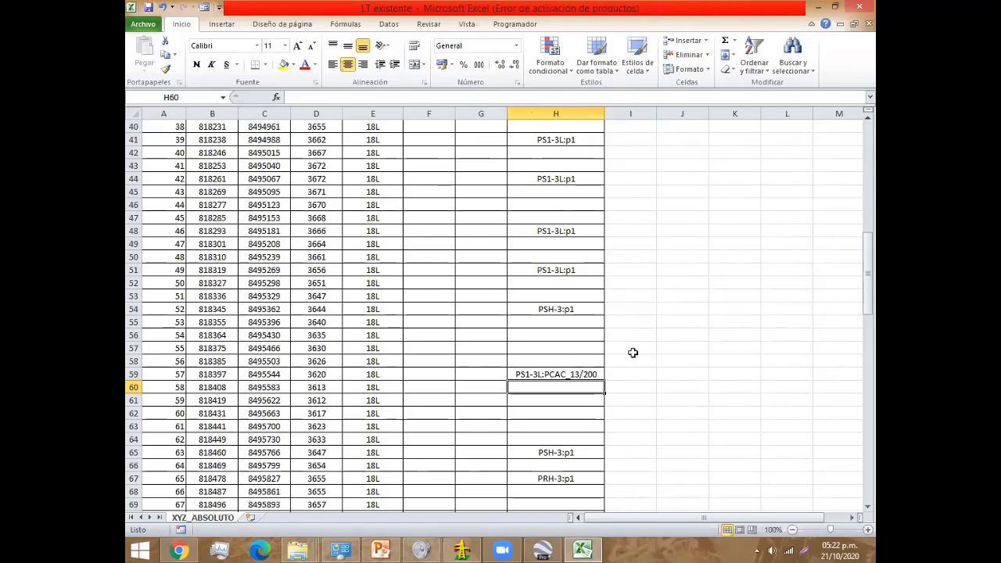
{"action": "key", "text": "Up"}
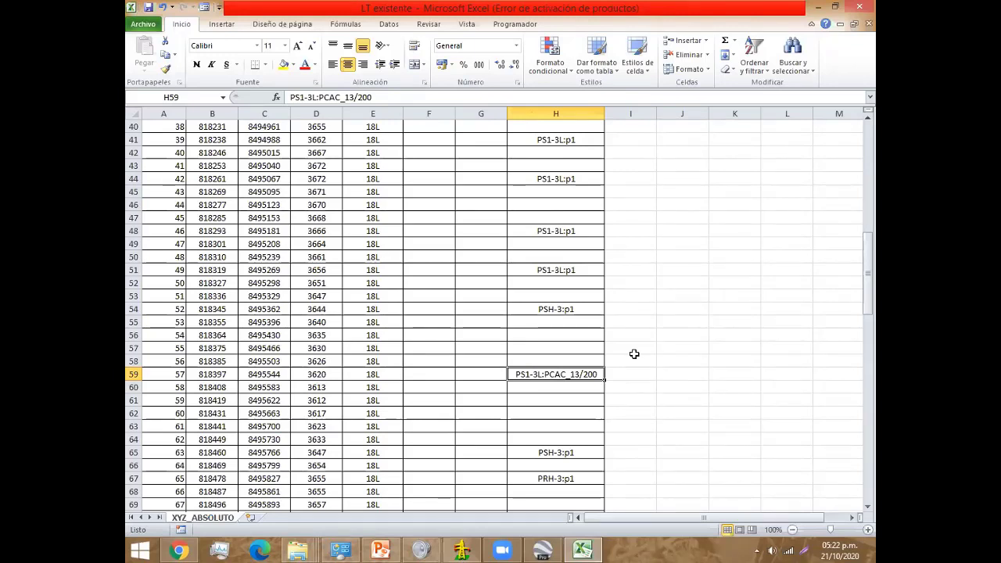
{"action": "key", "text": "Delete"}
{"action": "scroll", "coordinate": [678, 373], "scroll_direction": "up", "scroll_amount": 7}
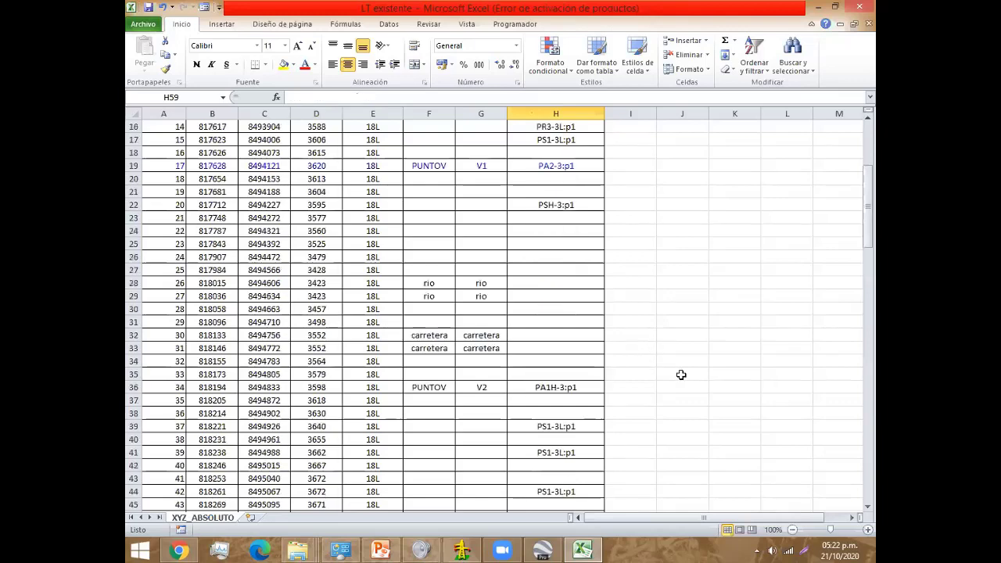
{"action": "scroll", "coordinate": [688, 375], "scroll_direction": "up", "scroll_amount": 2}
{"action": "scroll", "coordinate": [654, 221], "scroll_direction": "up", "scroll_amount": 4}
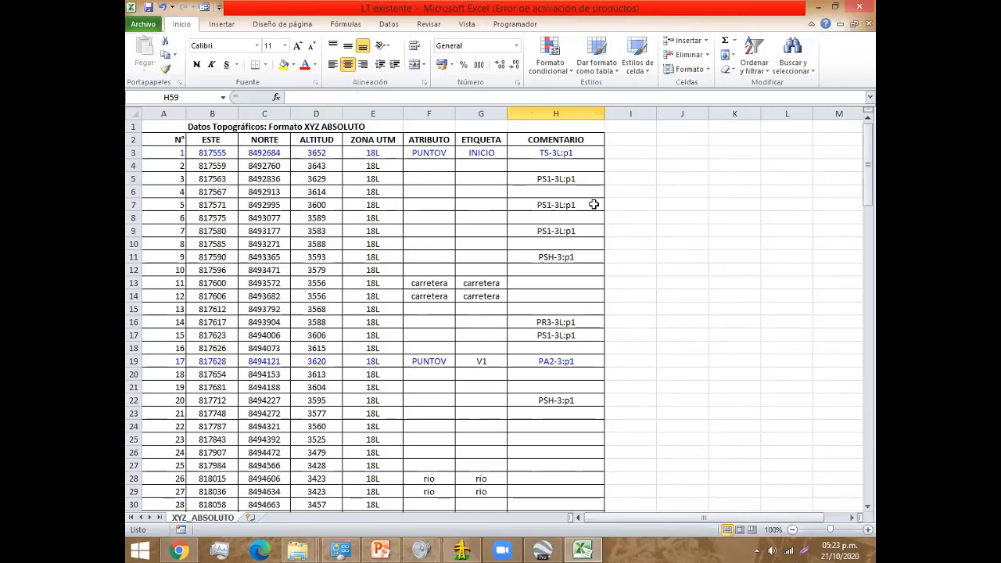
Step: Close Excel and load LT existente into DLT-CAD as Datos formato XYZ topography
{"action": "left_click", "coordinate": [862, 8]}
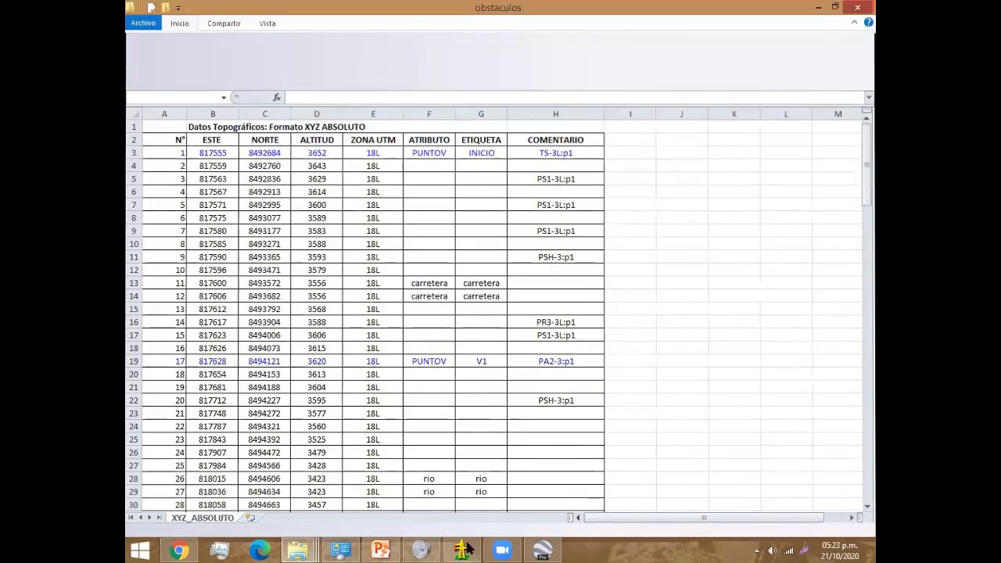
{"action": "left_click", "coordinate": [150, 32]}
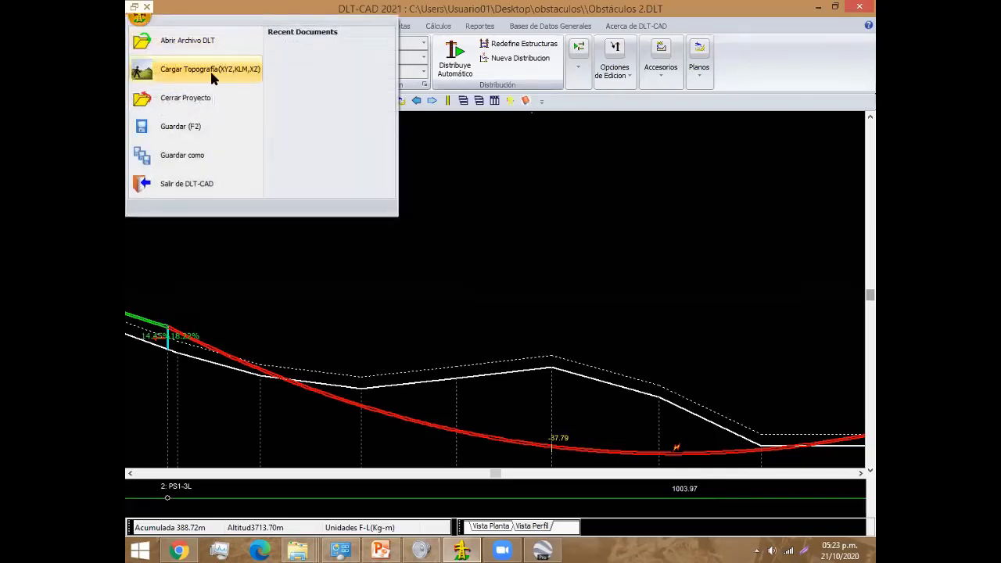
{"action": "left_click", "coordinate": [211, 73]}
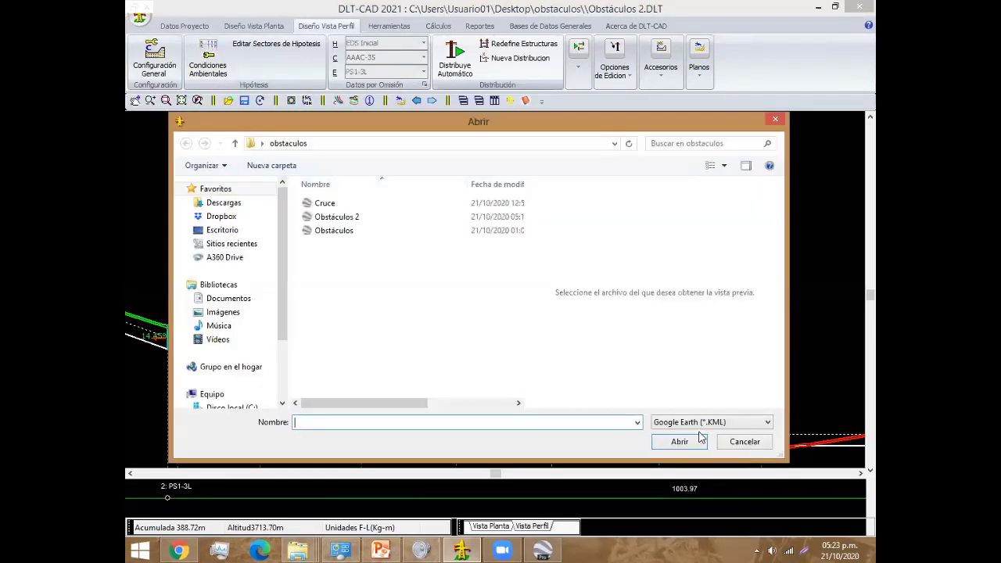
{"action": "left_click", "coordinate": [704, 422]}
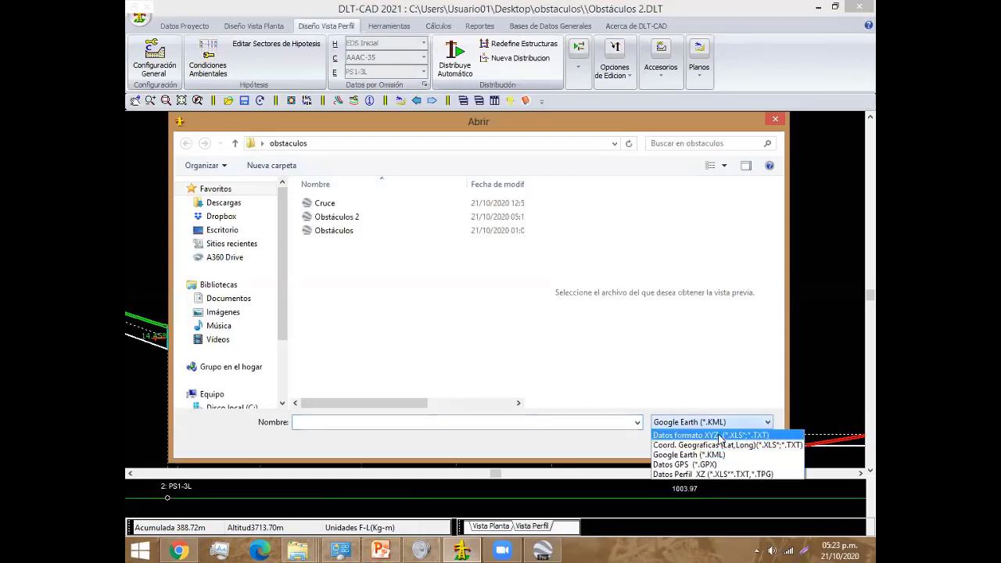
{"action": "key", "text": "Up"}
{"action": "key", "text": "Up"}
{"action": "key", "text": "Return"}
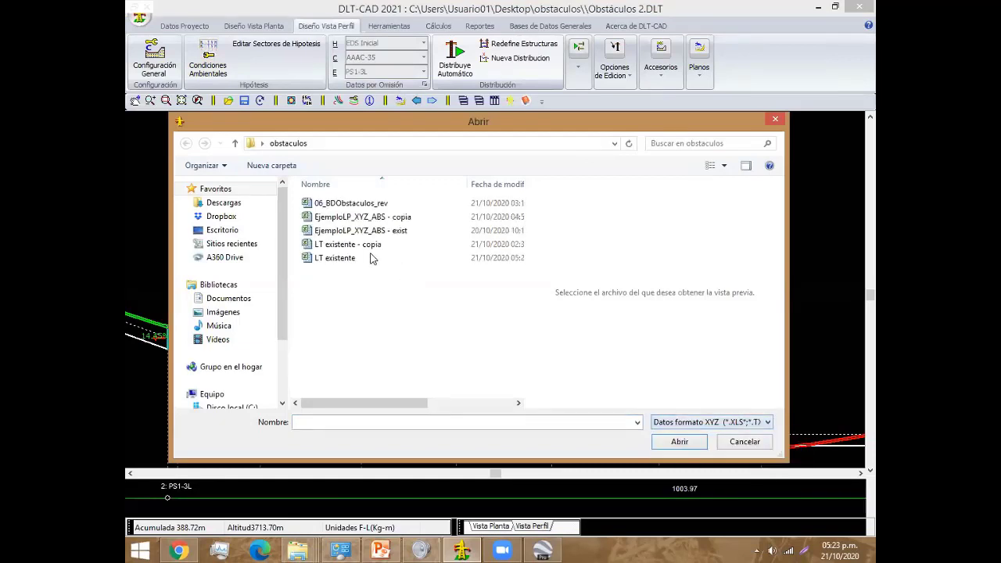
{"action": "left_click", "coordinate": [358, 258]}
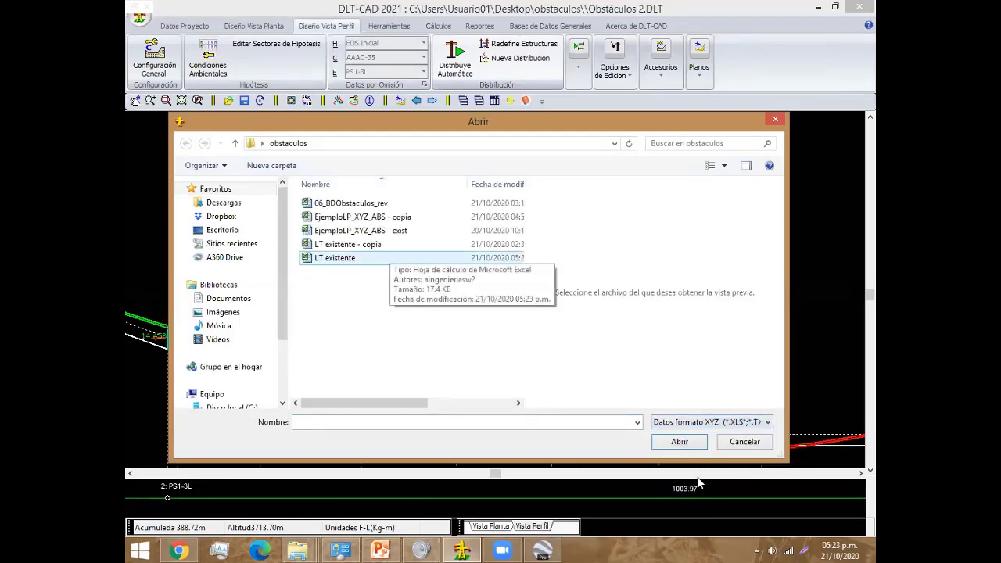
{"action": "left_click", "coordinate": [681, 442]}
{"action": "left_click", "coordinate": [316, 264]}
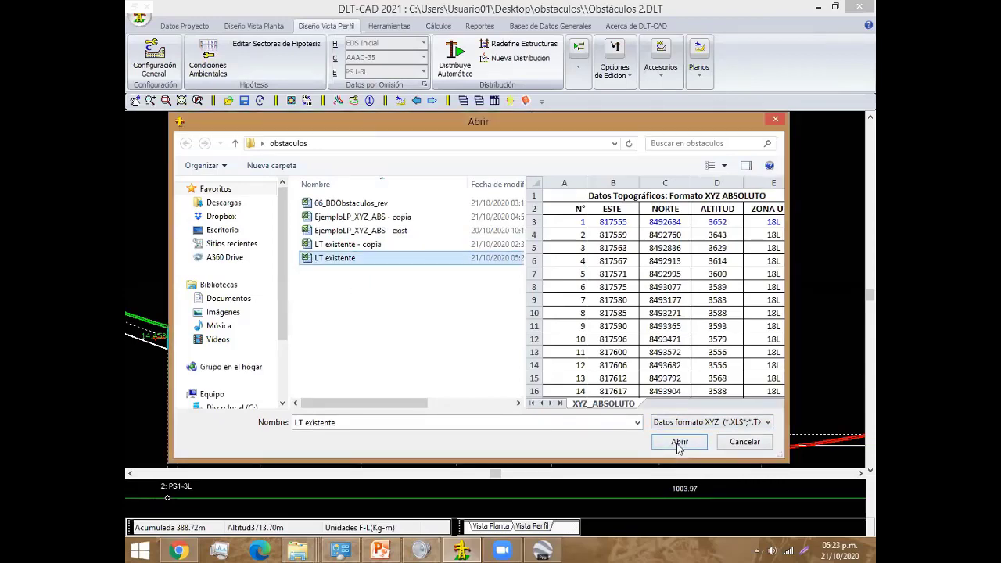
{"action": "left_click", "coordinate": [679, 442]}
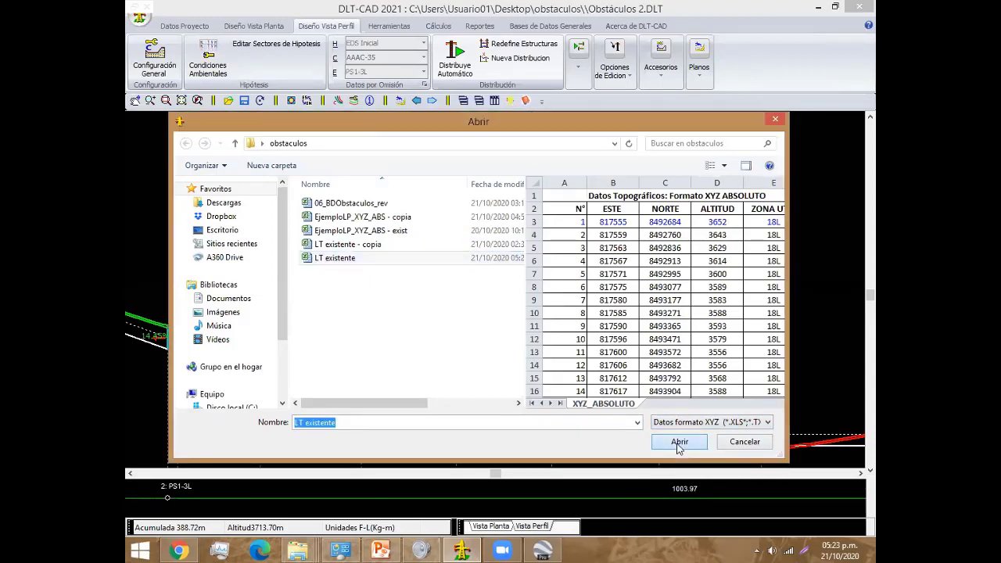
{"action": "left_click", "coordinate": [679, 443]}
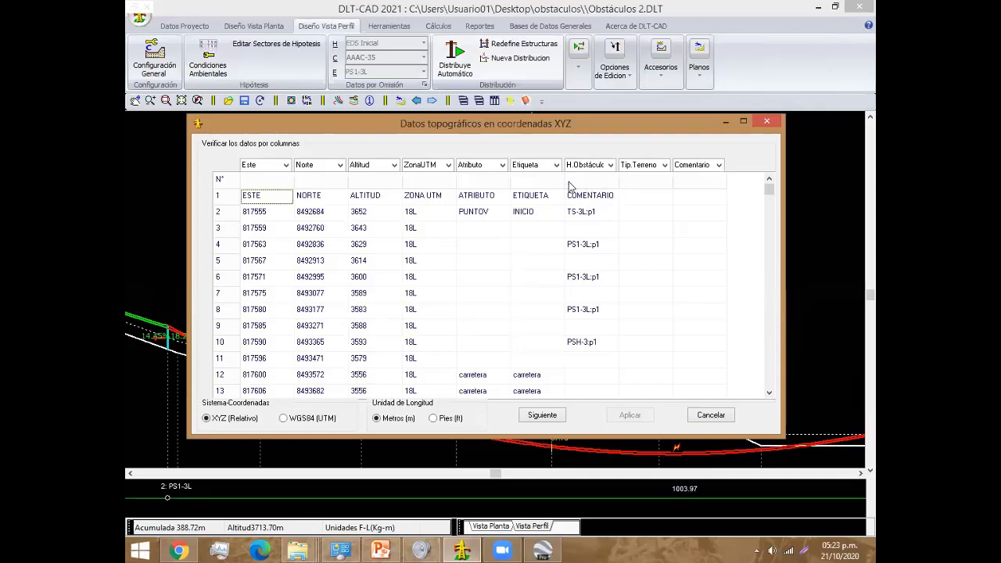
Step: Map the last column as H.Obstáculo, choose WGS84 (UTM), and apply the point import
{"action": "left_click", "coordinate": [611, 164]}
{"action": "left_click", "coordinate": [717, 167]}
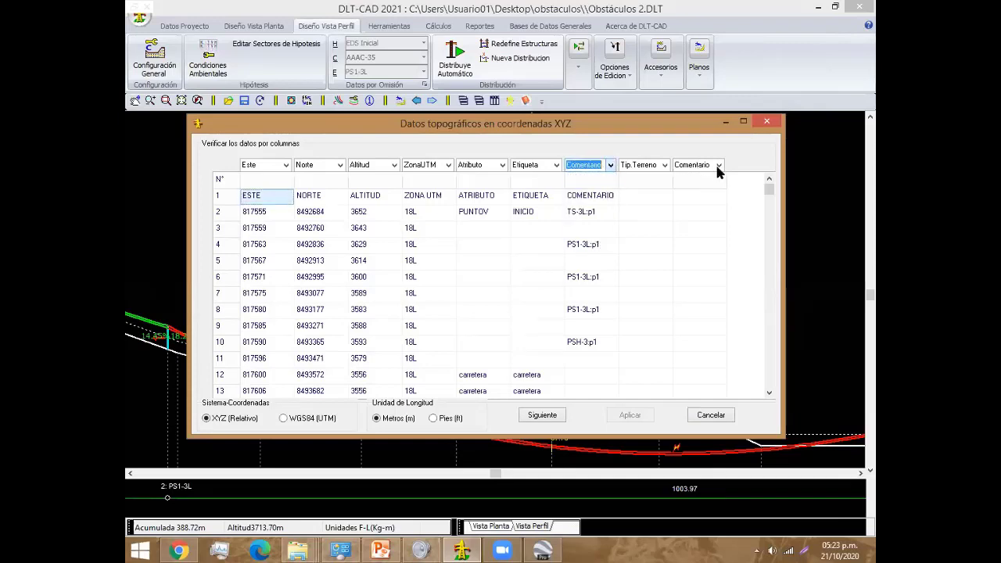
{"action": "left_click", "coordinate": [718, 166]}
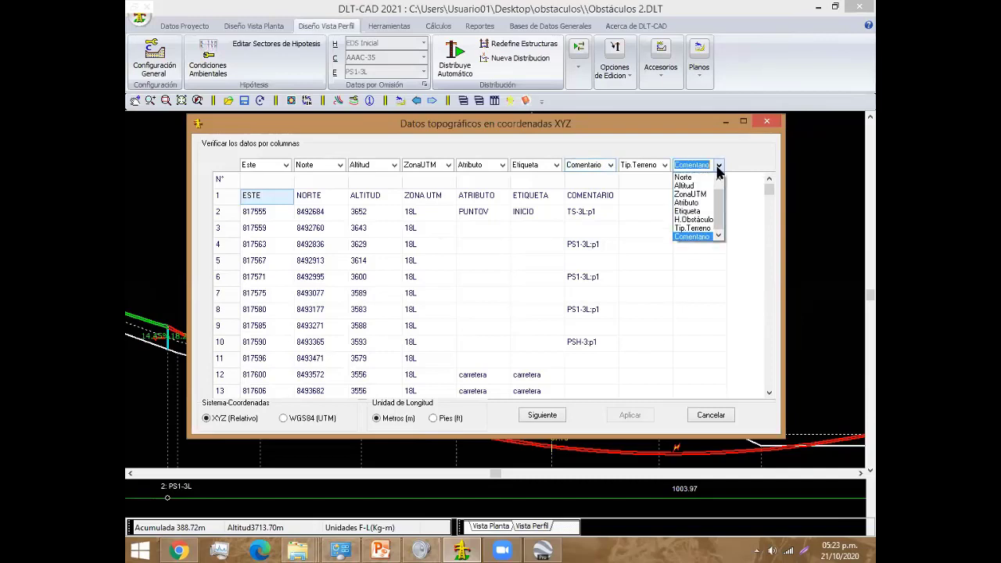
{"action": "left_click", "coordinate": [718, 167]}
{"action": "left_click", "coordinate": [543, 415]}
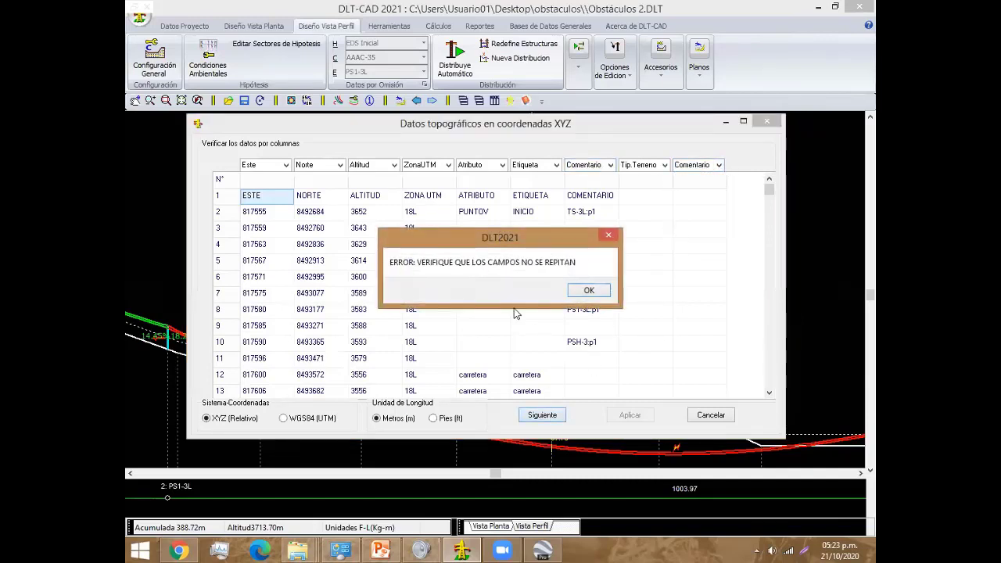
{"action": "left_click", "coordinate": [589, 291]}
{"action": "left_click", "coordinate": [717, 165]}
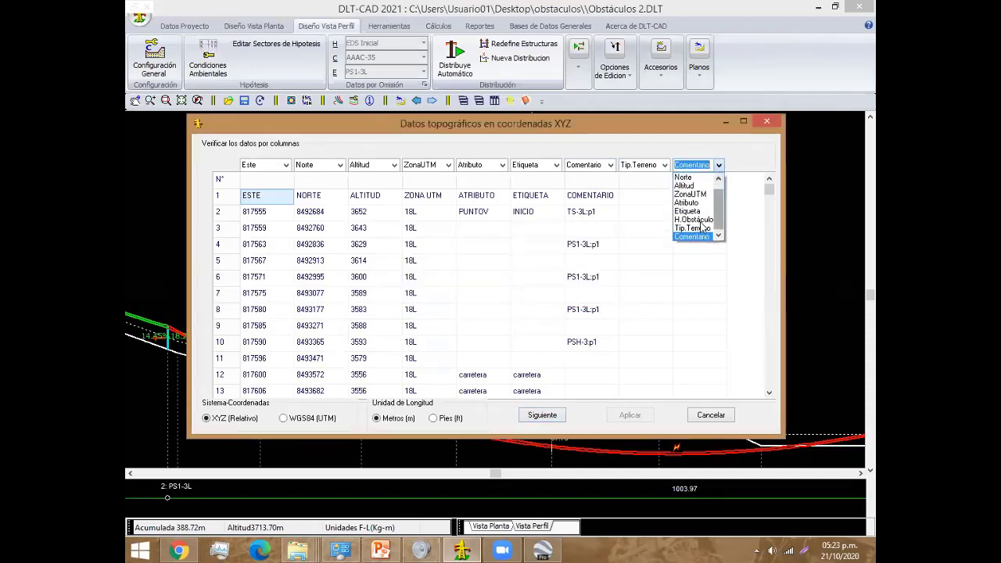
{"action": "left_click", "coordinate": [400, 425]}
{"action": "left_click", "coordinate": [317, 420]}
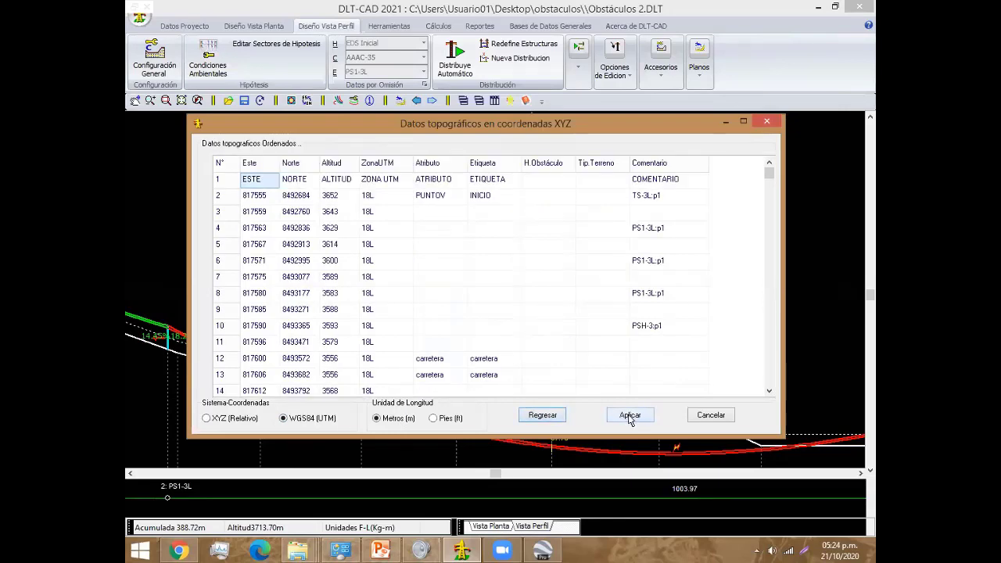
{"action": "left_click", "coordinate": [629, 415]}
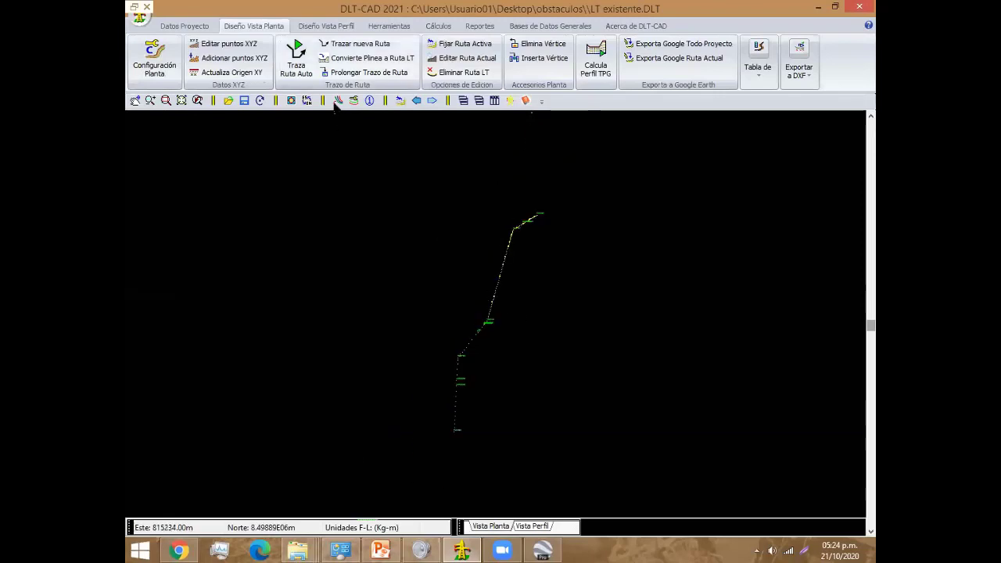
Step: Auto-trace the route INICIO–V1–V2–V3–FINAL, compute its TPG terrain profile, and open Datos Perfil TPG
{"action": "left_click", "coordinate": [296, 59]}
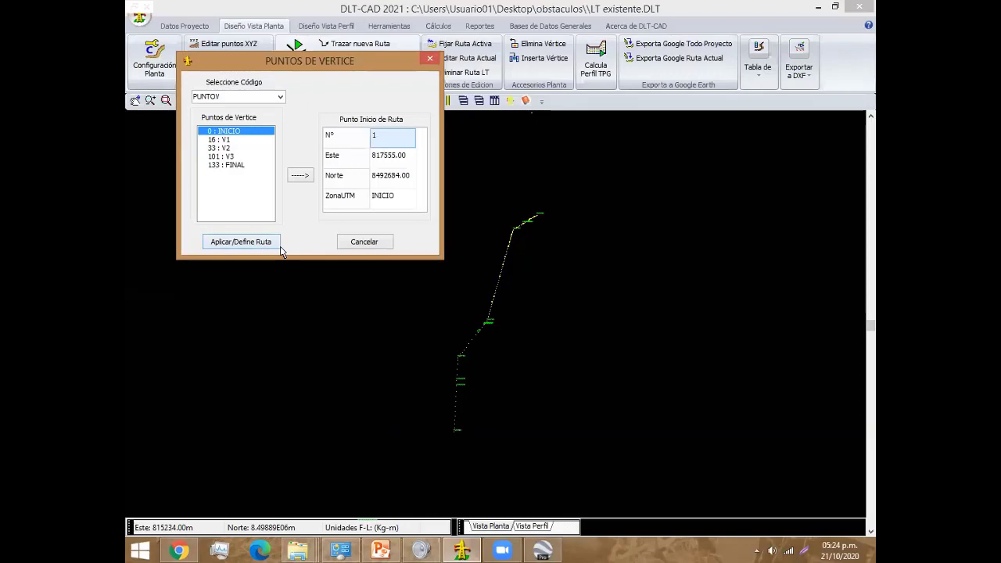
{"action": "left_click", "coordinate": [278, 245]}
{"action": "left_click", "coordinate": [596, 62]}
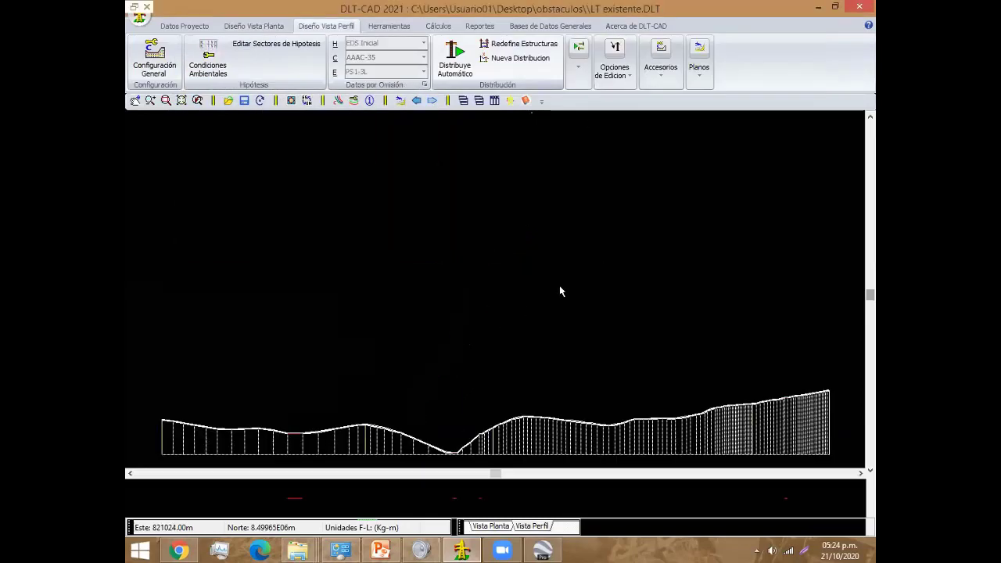
{"action": "scroll", "coordinate": [559, 290], "scroll_direction": "up", "scroll_amount": 2}
{"action": "scroll", "coordinate": [431, 290], "scroll_direction": "up", "scroll_amount": 2}
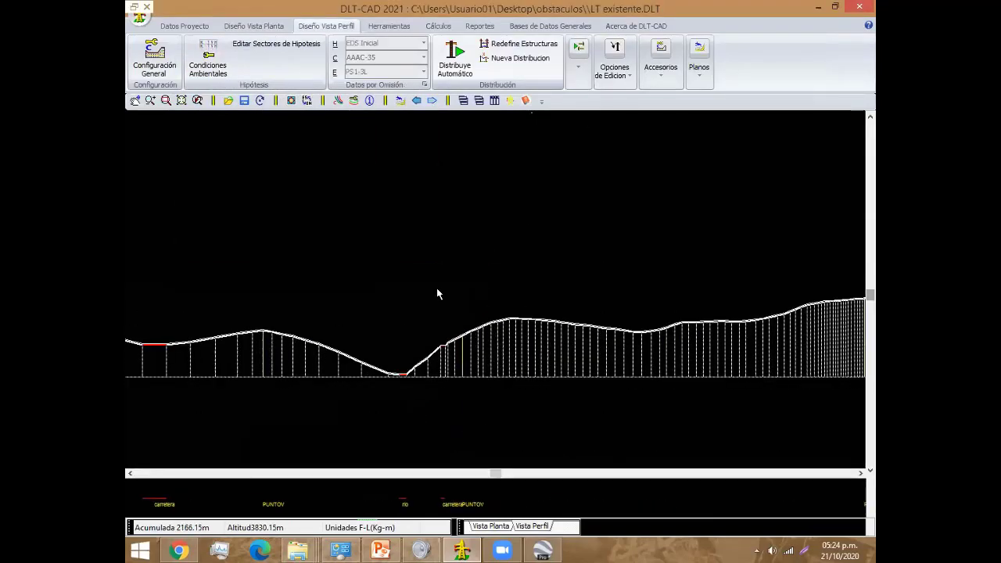
{"action": "scroll", "coordinate": [438, 291], "scroll_direction": "down", "scroll_amount": 1}
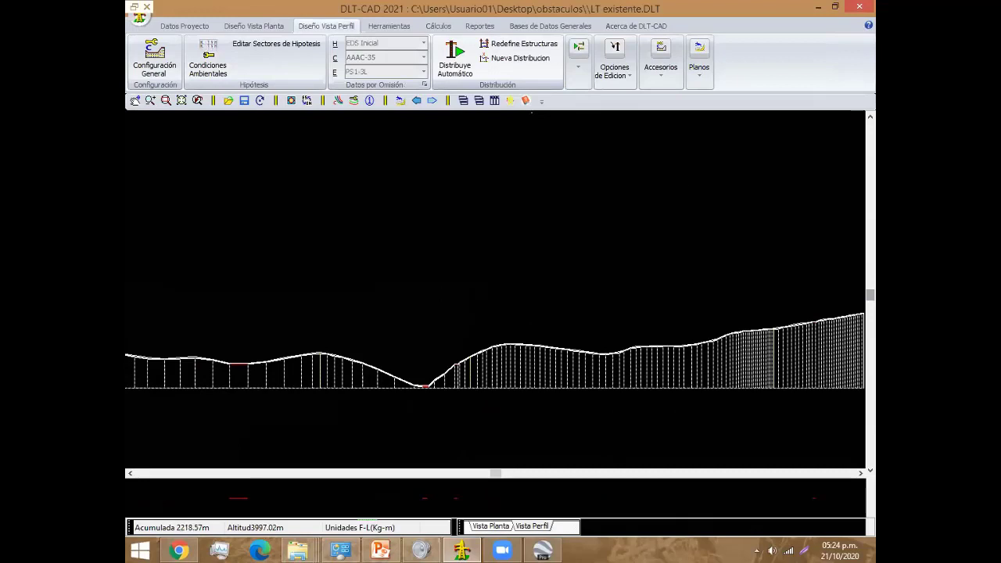
{"action": "left_click", "coordinate": [661, 64]}
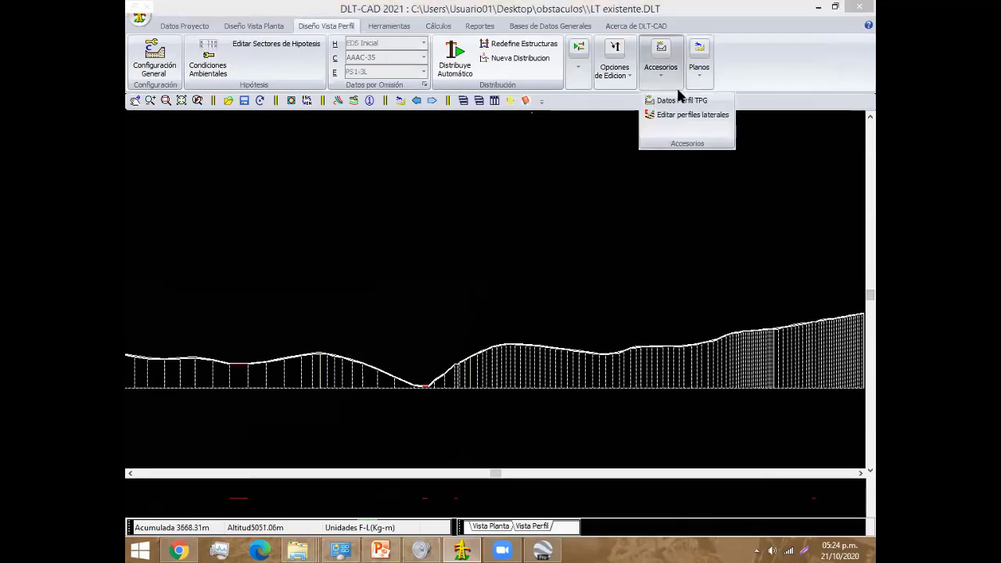
{"action": "left_click", "coordinate": [679, 101]}
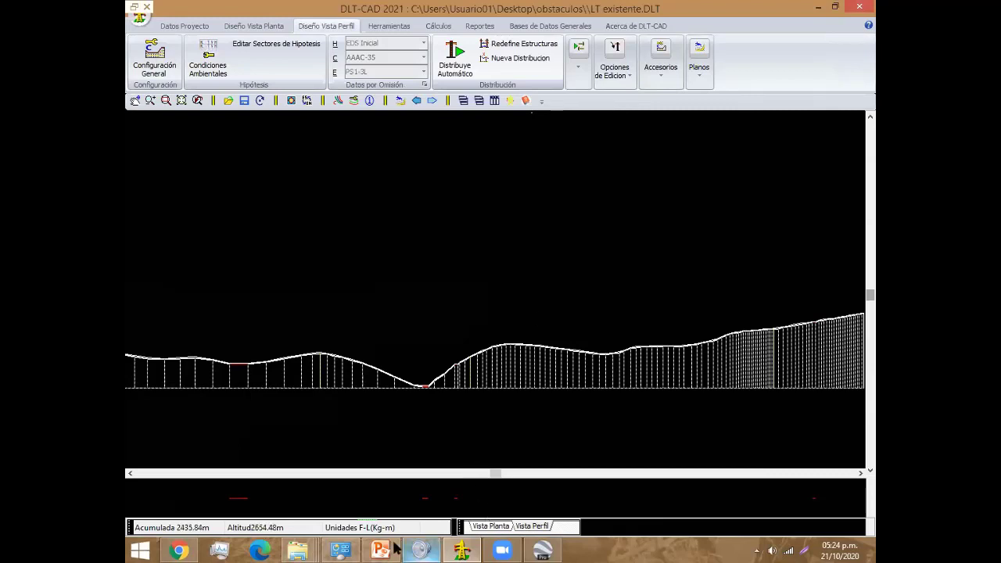
Step: Review the LT existente comments in Excel, then open the structures database under Bases de Datos Generales
{"action": "left_click", "coordinate": [297, 550]}
{"action": "key", "text": "Right"}
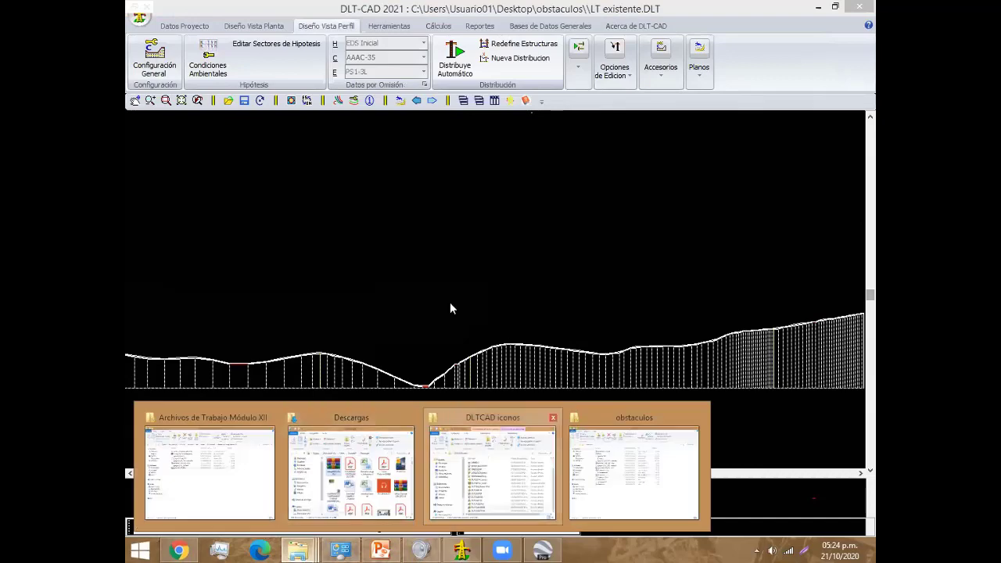
{"action": "key", "text": "Right"}
{"action": "key", "text": "Return"}
{"action": "key", "text": "Return"}
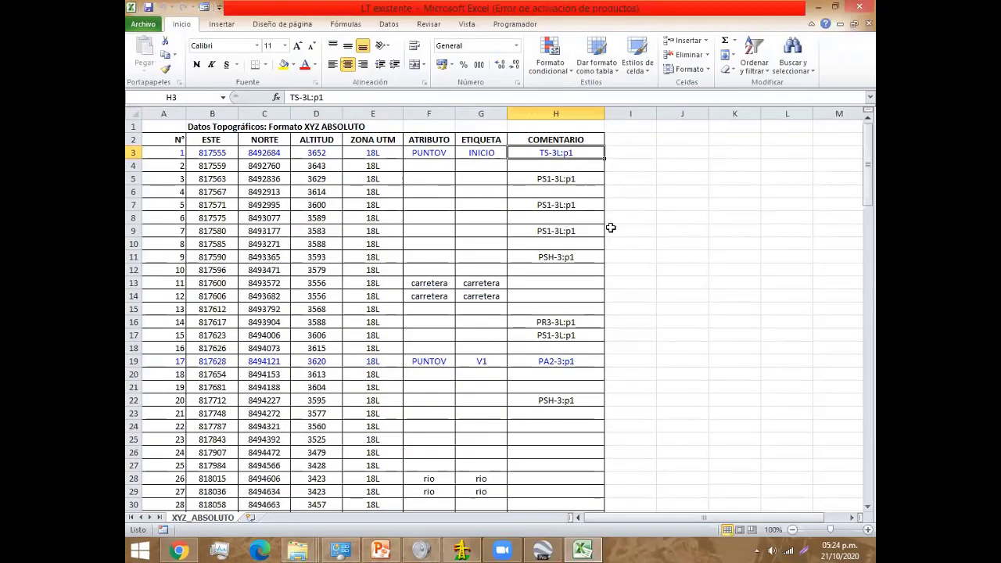
{"action": "left_click", "coordinate": [462, 550]}
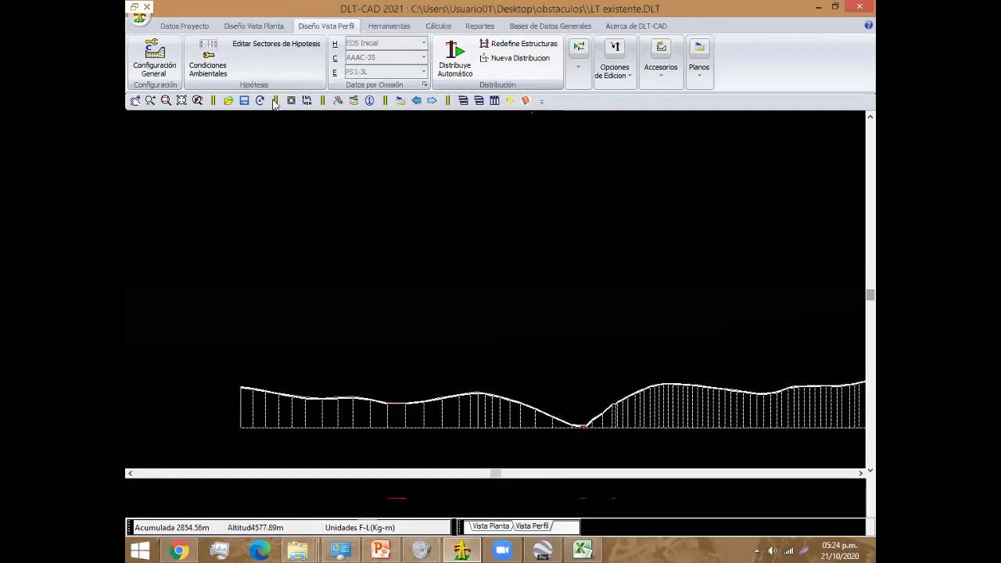
{"action": "left_click", "coordinate": [560, 27]}
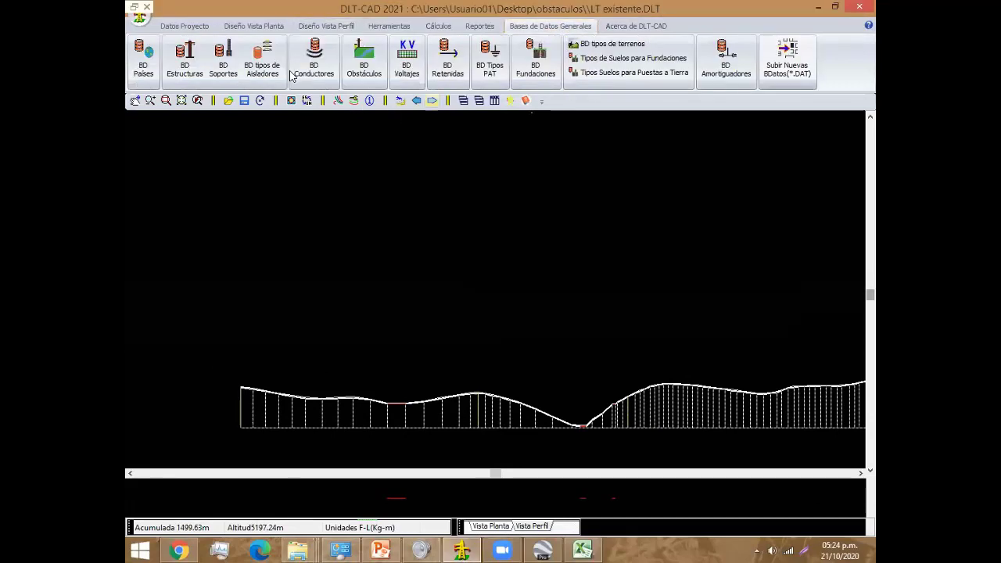
{"action": "left_click", "coordinate": [178, 61]}
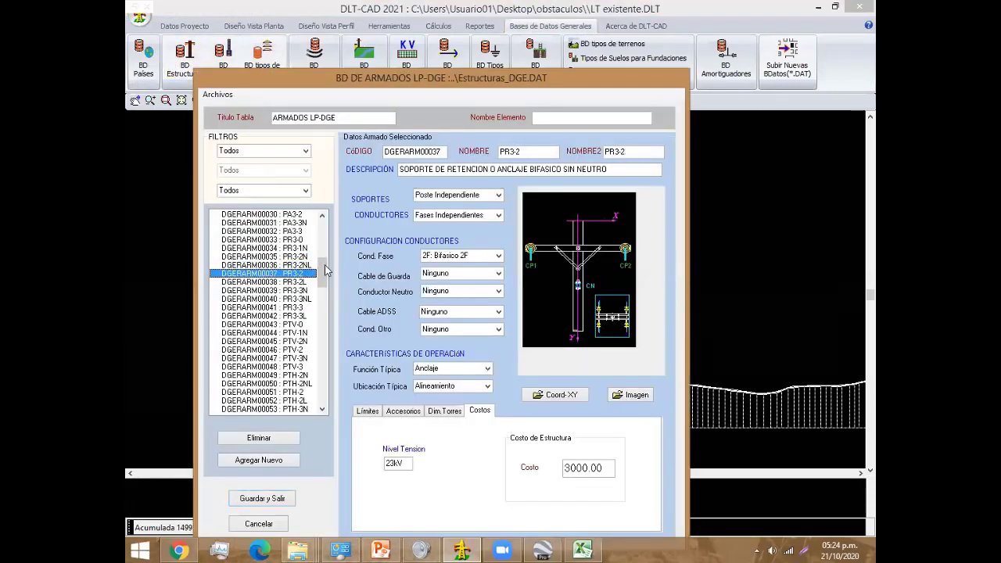
Step: Inspect the PS1-3L structure in the structures database and close it
{"action": "scroll", "coordinate": [309, 278], "scroll_direction": "up", "scroll_amount": 5}
{"action": "scroll", "coordinate": [307, 284], "scroll_direction": "up", "scroll_amount": 5}
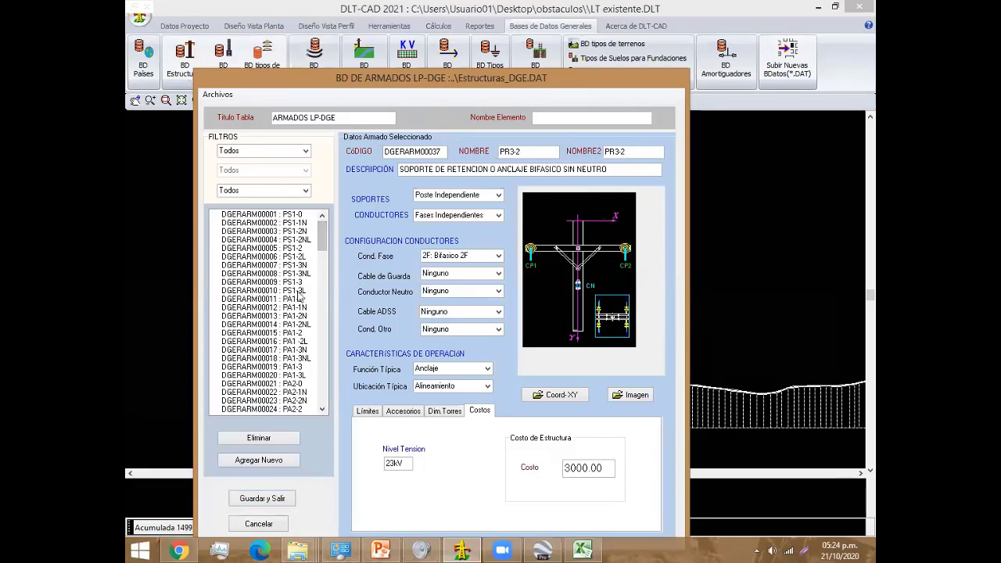
{"action": "left_click", "coordinate": [305, 290]}
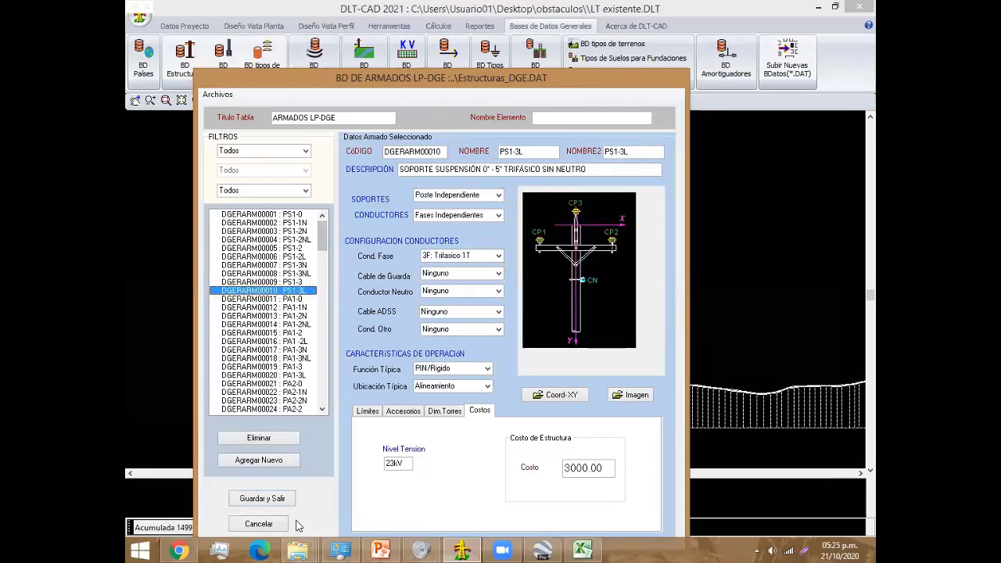
{"action": "left_click", "coordinate": [274, 501]}
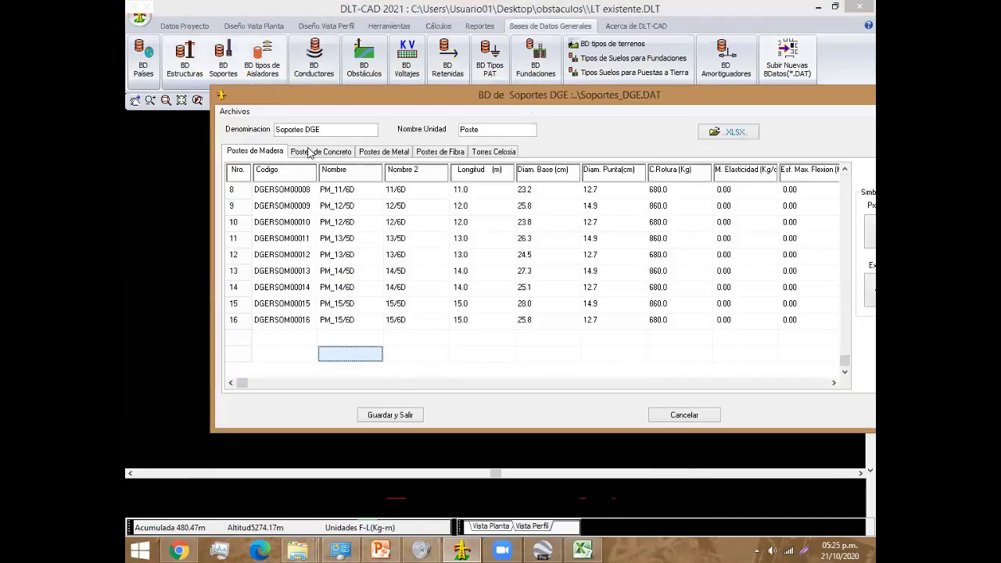
Step: Paste copied support data into a new row 21 of the concrete poles table
{"action": "left_click", "coordinate": [313, 151]}
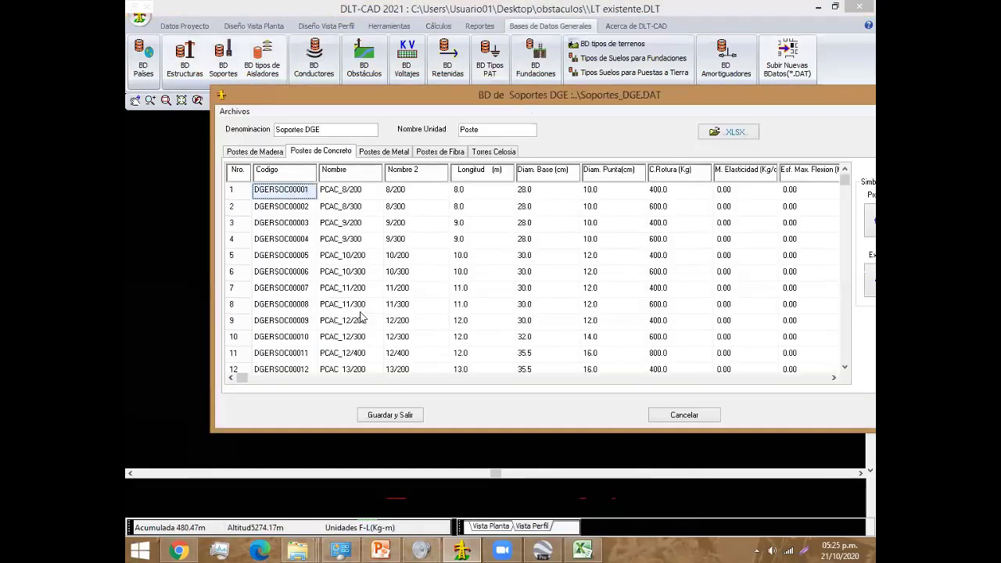
{"action": "left_click", "coordinate": [358, 311]}
{"action": "key", "text": "ctrl+Down"}
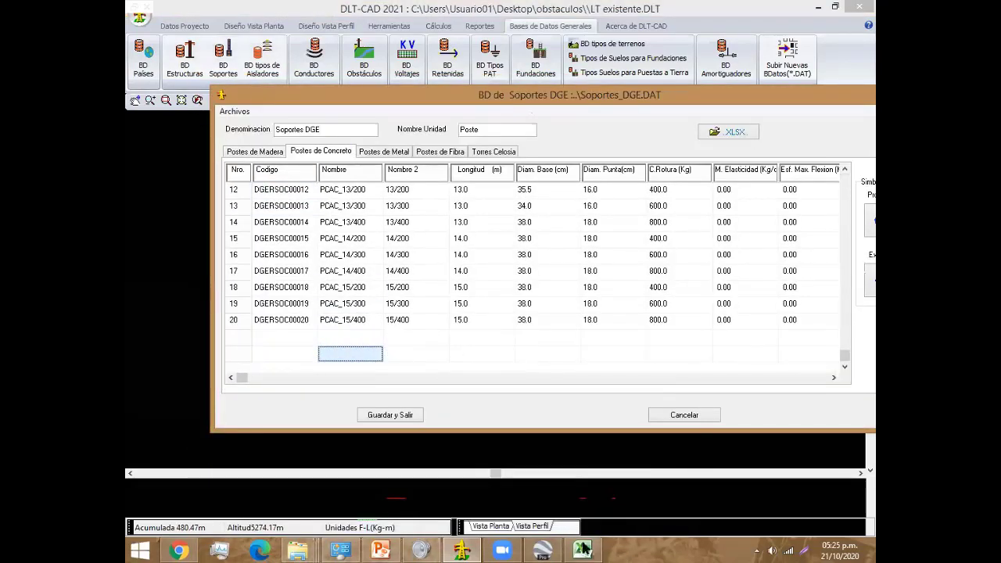
{"action": "left_click", "coordinate": [582, 549]}
{"action": "left_click", "coordinate": [313, 338]}
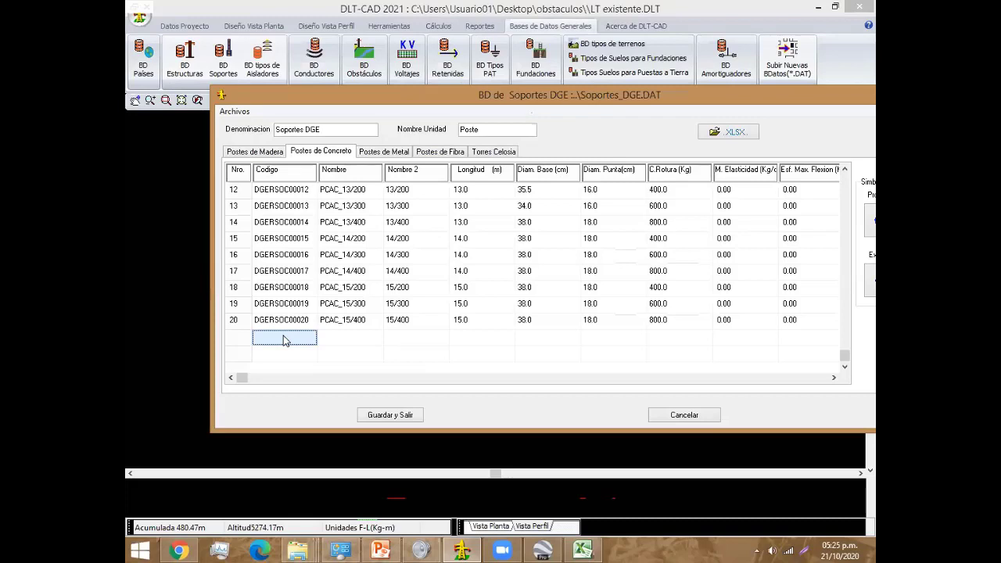
{"action": "key", "text": "ctrl+v"}
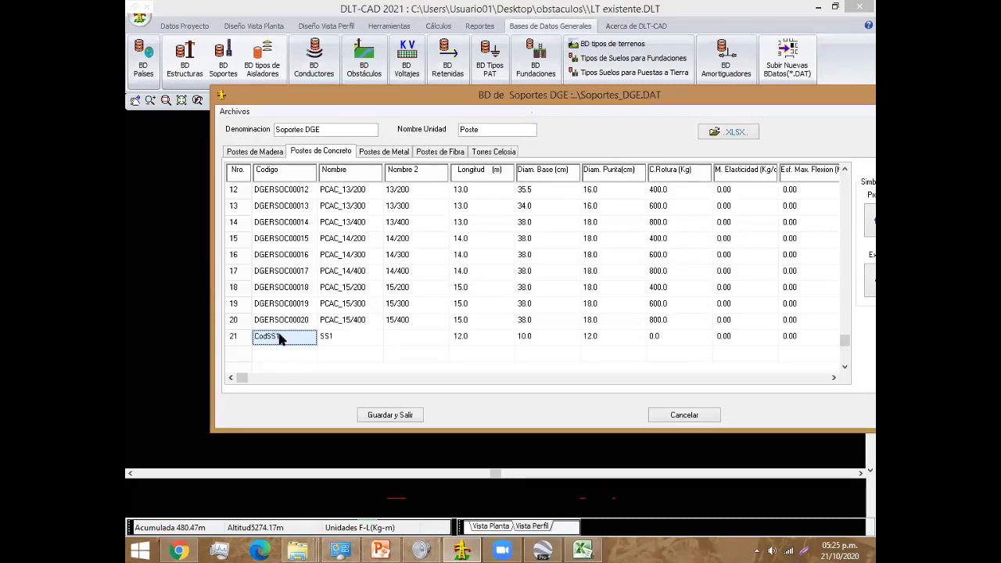
Step: Set the new pole's code to Ejemp and both names to p1
{"action": "left_click", "coordinate": [280, 336]}
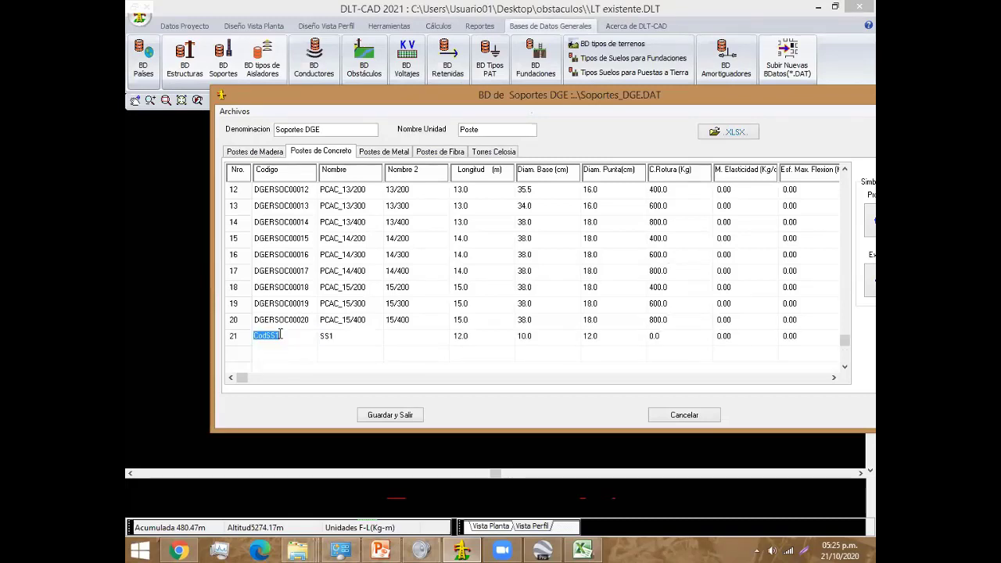
{"action": "type", "text": "C"}
{"action": "key", "text": "BackSpace"}
{"action": "type", "text": "E"}
{"action": "type", "text": "jemp"}
{"action": "left_click", "coordinate": [348, 345]}
{"action": "left_click", "coordinate": [348, 340]}
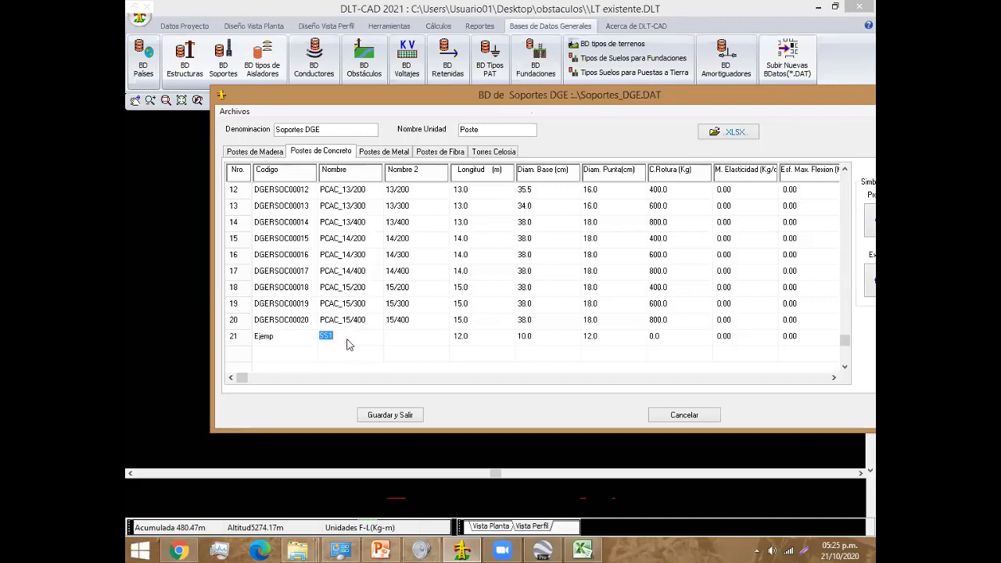
{"action": "type", "text": "p1"}
{"action": "key", "text": "Return"}
{"action": "key", "text": "Tab"}
{"action": "type", "text": "p1"}
Step: Change the new pole's length from 12.0 to 13 and save the supports database
{"action": "left_click", "coordinate": [467, 338]}
{"action": "double_click", "coordinate": [467, 338]}
{"action": "type", "text": "13"}
{"action": "key", "text": "Return"}
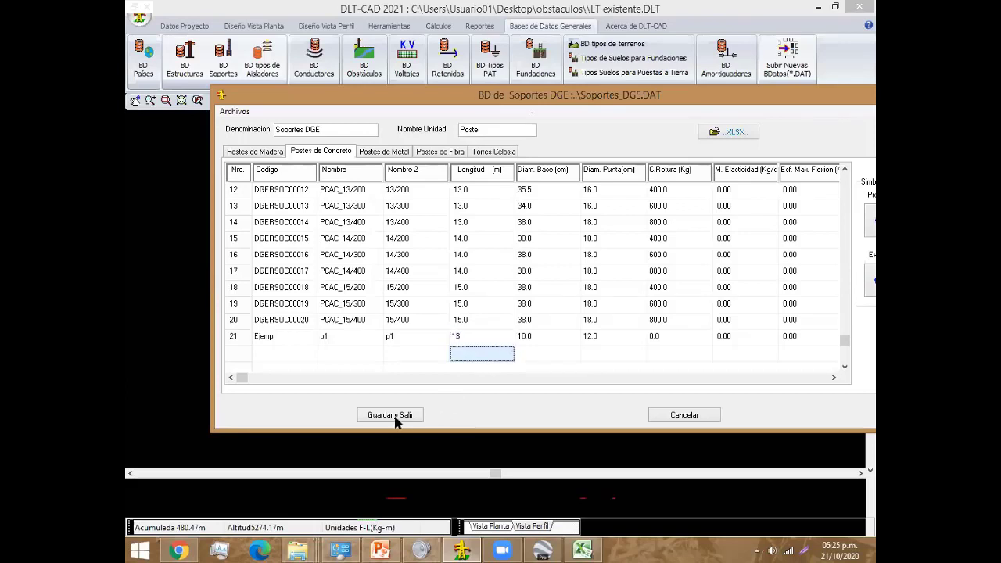
{"action": "left_click", "coordinate": [391, 416]}
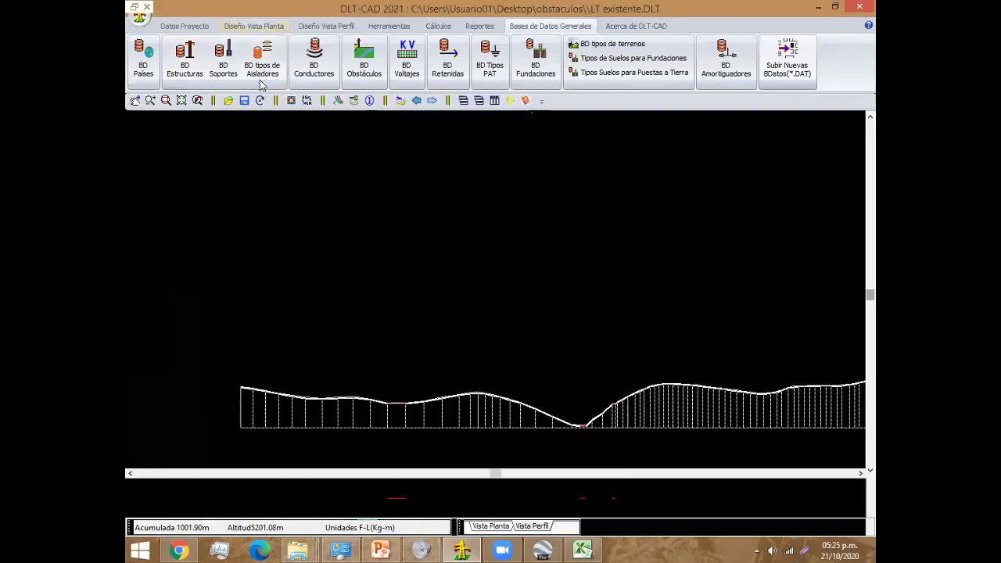
Step: Add the p1 concrete pole to LT existente's project supports via Datos Proyecto > Estructuras
{"action": "left_click", "coordinate": [189, 29]}
{"action": "left_click", "coordinate": [237, 56]}
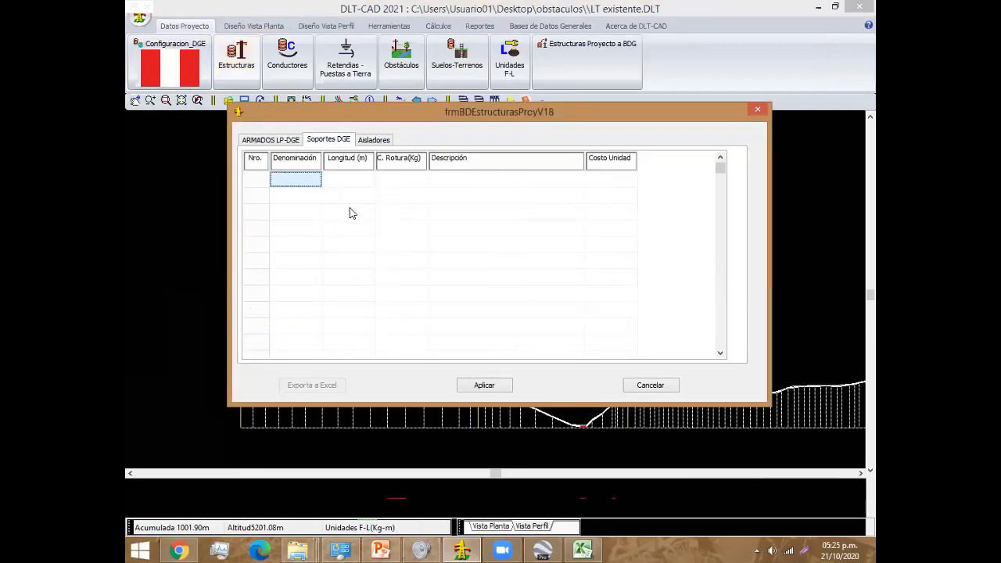
{"action": "right_click", "coordinate": [322, 194]}
{"action": "left_click", "coordinate": [329, 203]}
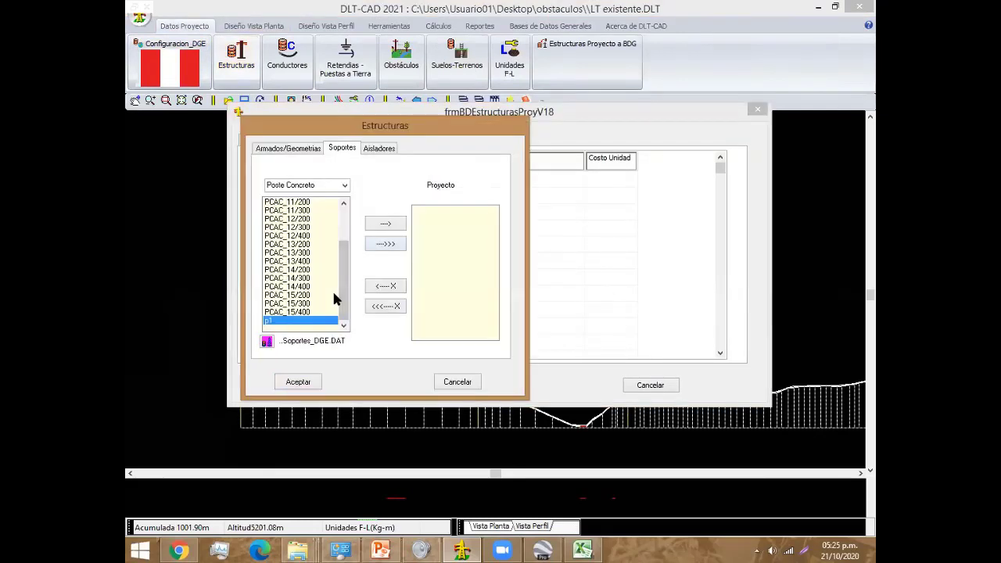
{"action": "key", "text": "Return"}
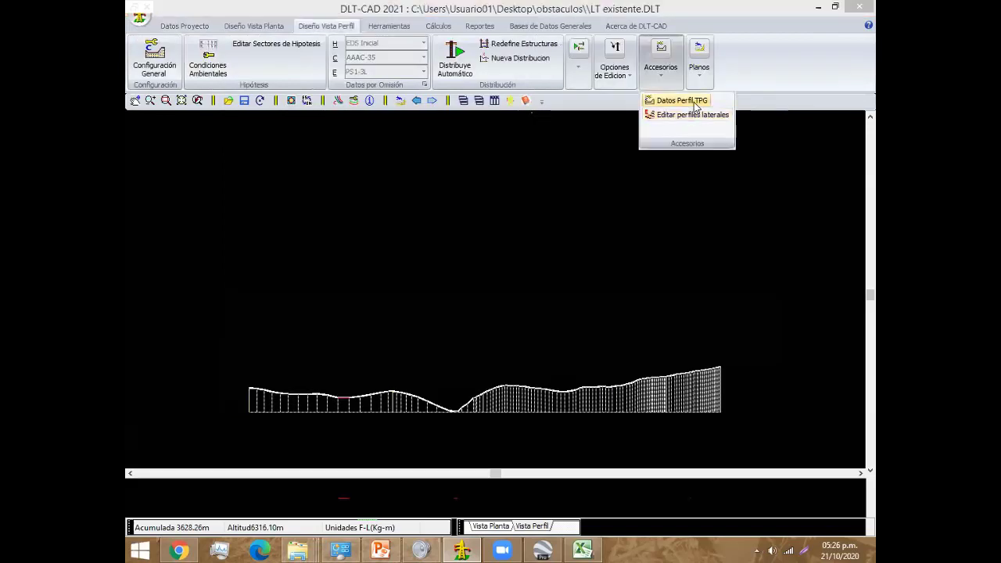
Step: Apply Datos Perfil TPG with 'Colocar Comentario como estructura' ticked to place the comment structures
{"action": "left_click", "coordinate": [694, 103]}
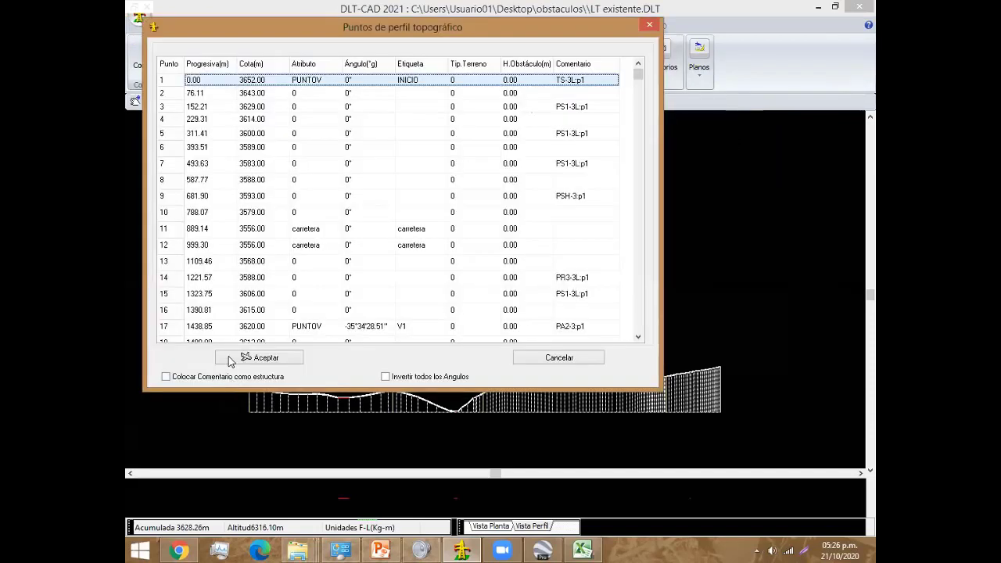
{"action": "left_click", "coordinate": [227, 377]}
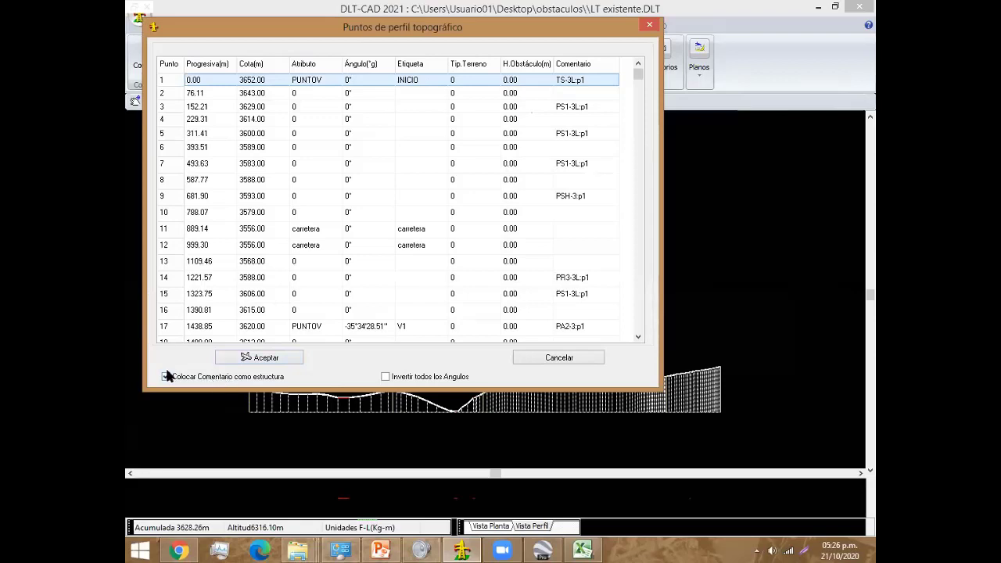
{"action": "left_click", "coordinate": [244, 358]}
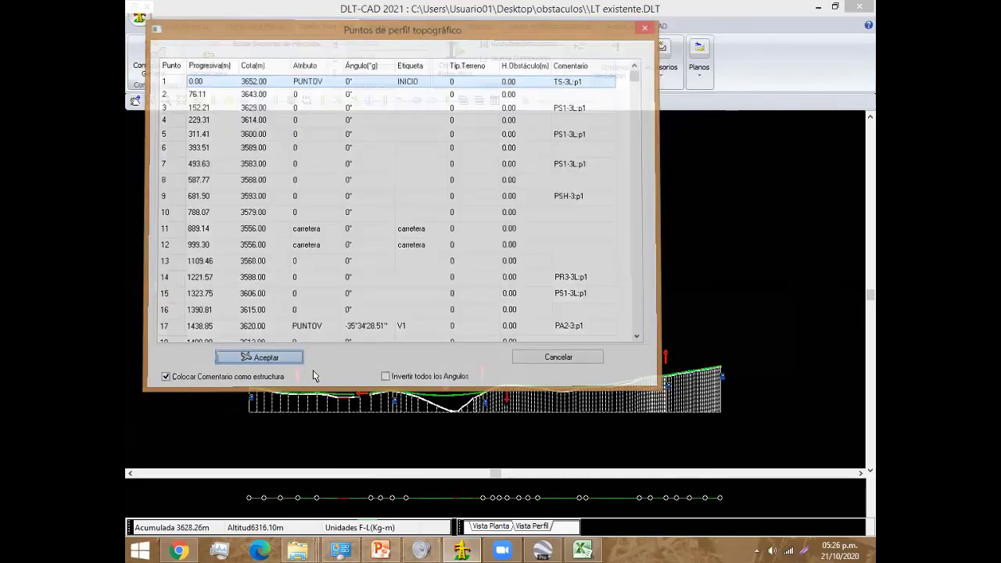
{"action": "scroll", "coordinate": [452, 337], "scroll_direction": "up", "scroll_amount": 2}
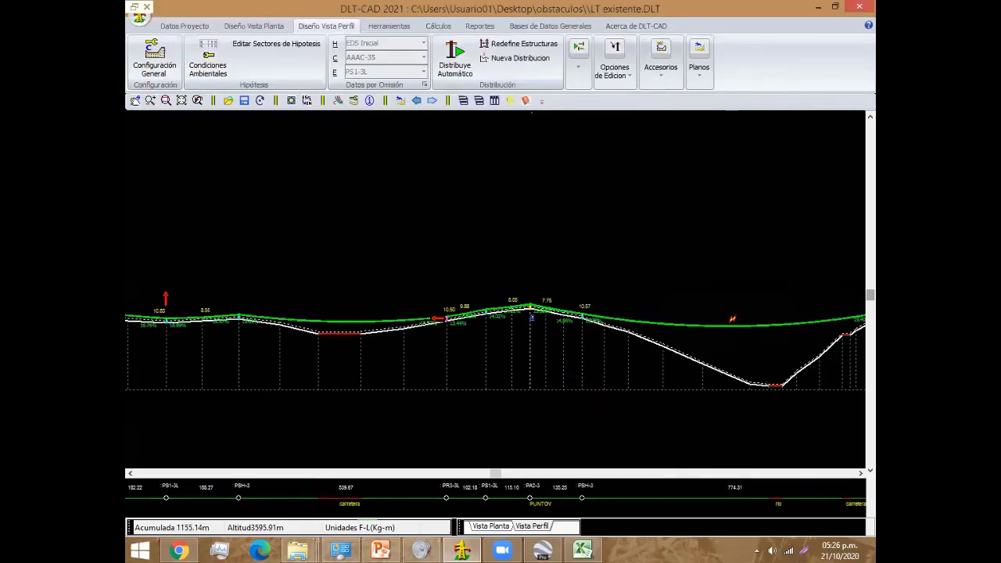
{"action": "scroll", "coordinate": [526, 380], "scroll_direction": "down", "scroll_amount": 1}
{"action": "scroll", "coordinate": [526, 380], "scroll_direction": "up", "scroll_amount": 1}
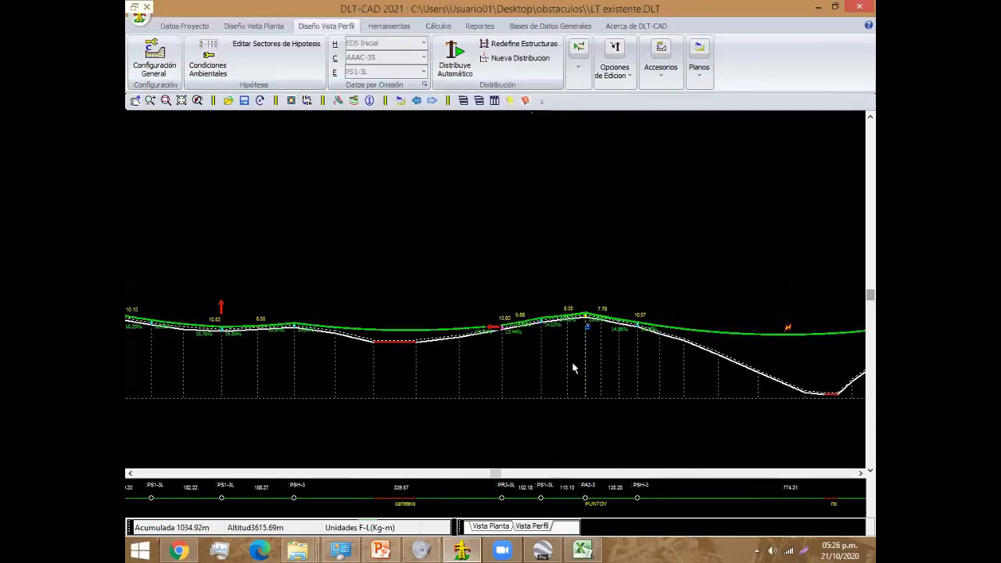
{"action": "scroll", "coordinate": [571, 365], "scroll_direction": "left", "scroll_amount": 2}
{"action": "scroll", "coordinate": [567, 362], "scroll_direction": "down", "scroll_amount": 1}
{"action": "scroll", "coordinate": [557, 370], "scroll_direction": "up", "scroll_amount": 2}
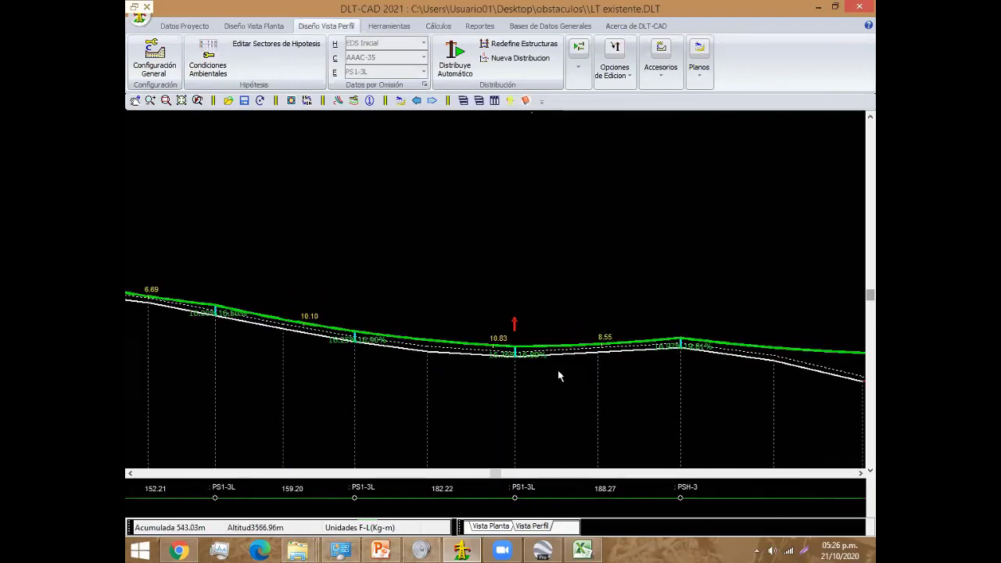
{"action": "scroll", "coordinate": [526, 359], "scroll_direction": "left", "scroll_amount": 3}
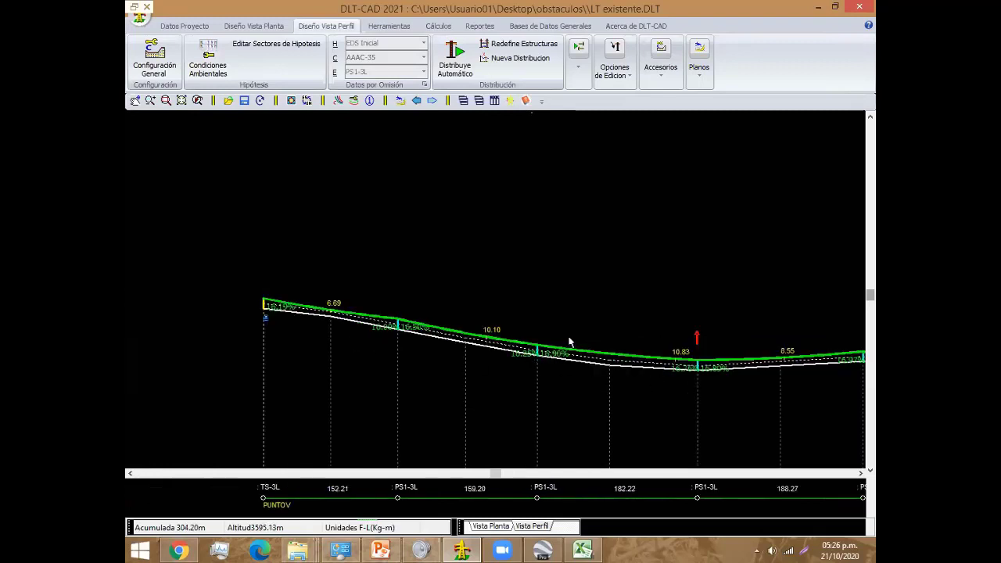
{"action": "scroll", "coordinate": [625, 357], "scroll_direction": "right", "scroll_amount": 5}
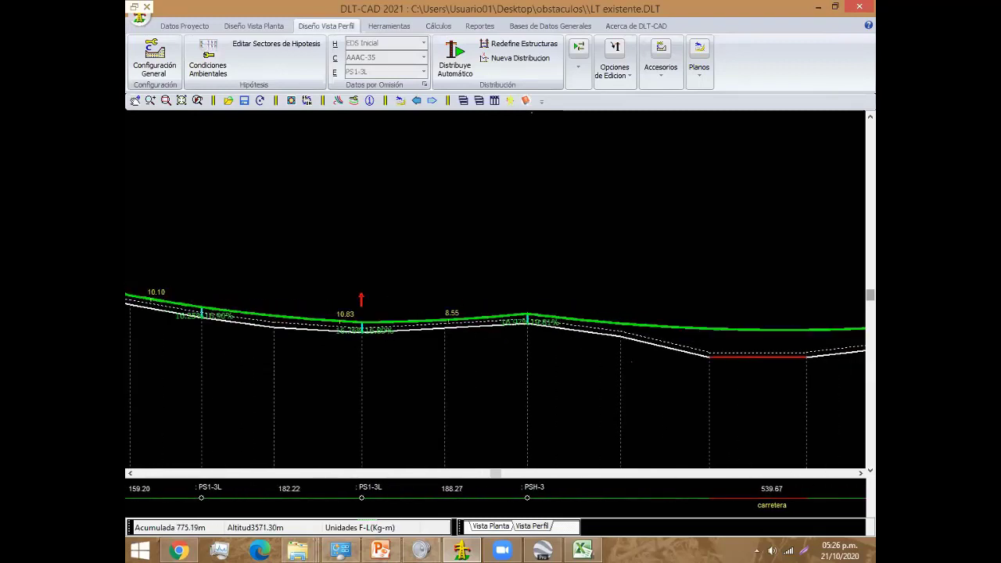
{"action": "scroll", "coordinate": [624, 357], "scroll_direction": "right", "scroll_amount": 1}
{"action": "scroll", "coordinate": [503, 362], "scroll_direction": "down", "scroll_amount": 1}
{"action": "scroll", "coordinate": [445, 347], "scroll_direction": "down", "scroll_amount": 2}
{"action": "scroll", "coordinate": [495, 348], "scroll_direction": "down", "scroll_amount": 1}
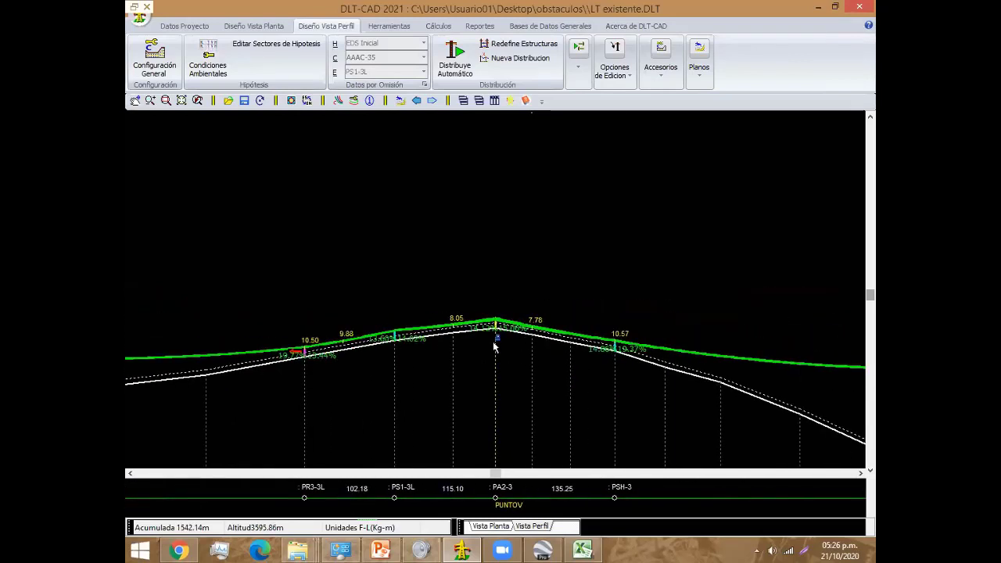
{"action": "scroll", "coordinate": [508, 355], "scroll_direction": "down", "scroll_amount": 1}
{"action": "scroll", "coordinate": [519, 362], "scroll_direction": "down", "scroll_amount": 1}
{"action": "scroll", "coordinate": [548, 366], "scroll_direction": "down", "scroll_amount": 1}
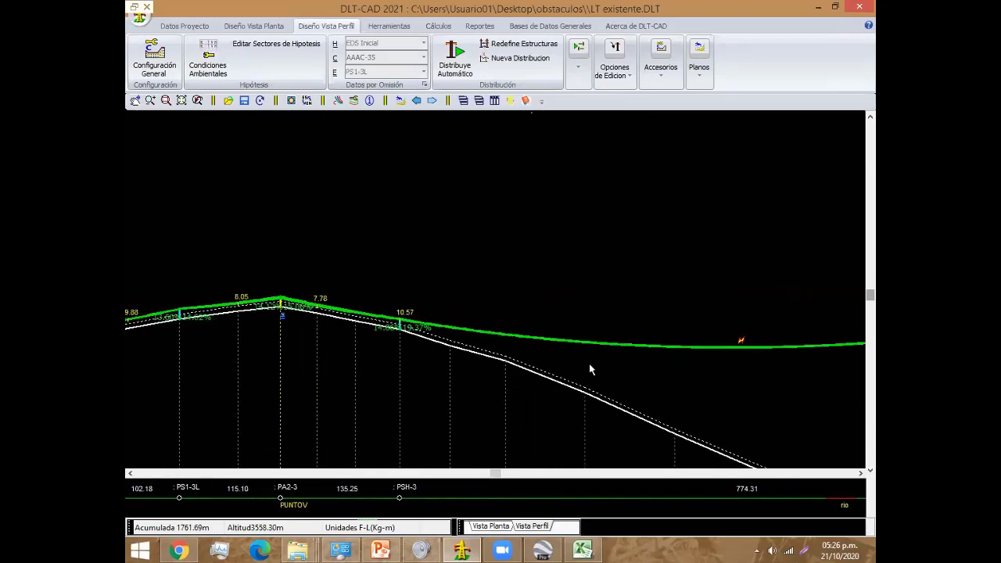
{"action": "scroll", "coordinate": [708, 384], "scroll_direction": "down", "scroll_amount": 1}
{"action": "scroll", "coordinate": [587, 376], "scroll_direction": "down", "scroll_amount": 1}
{"action": "scroll", "coordinate": [453, 373], "scroll_direction": "down", "scroll_amount": 2}
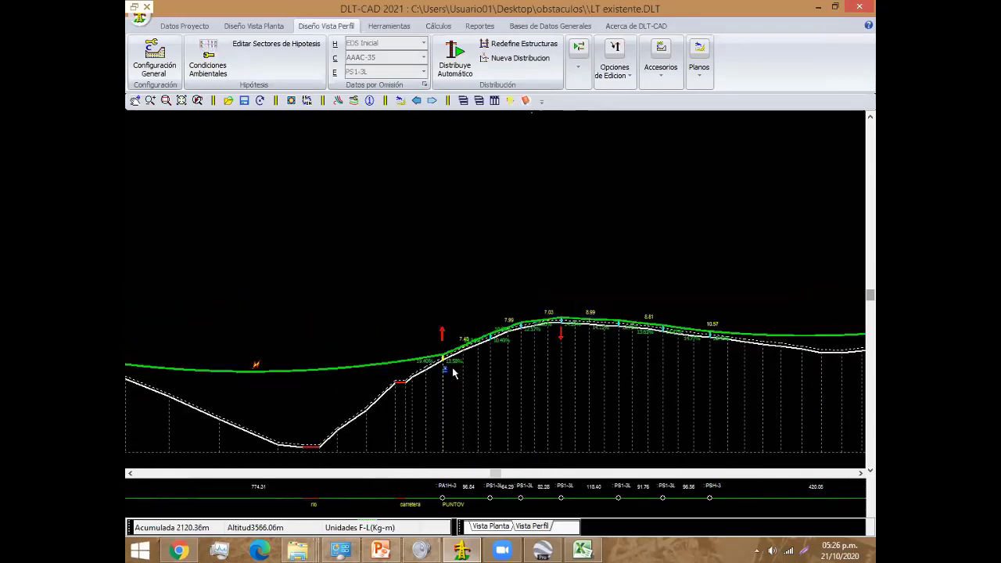
{"action": "scroll", "coordinate": [453, 373], "scroll_direction": "down", "scroll_amount": 2}
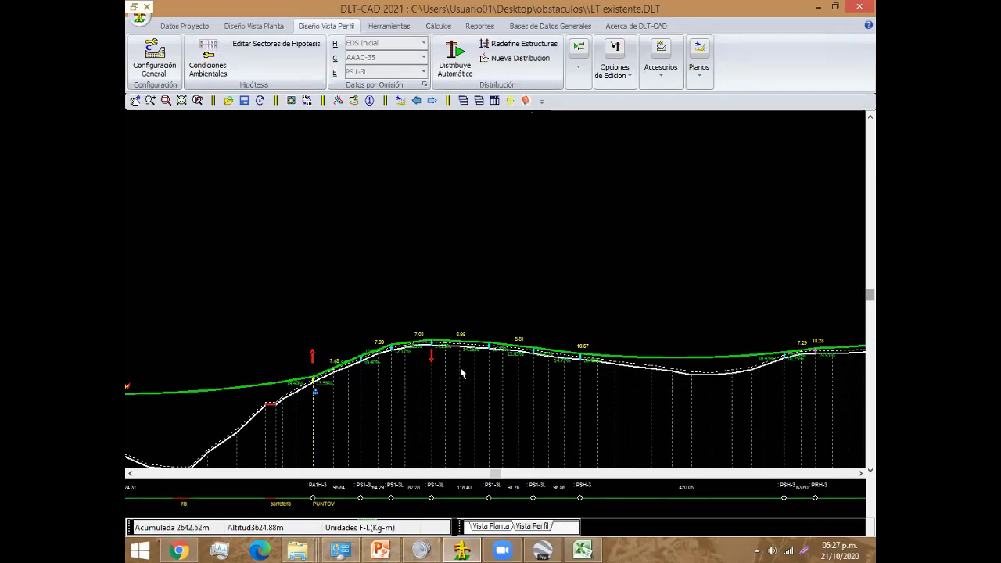
{"action": "scroll", "coordinate": [428, 369], "scroll_direction": "up", "scroll_amount": 1}
{"action": "scroll", "coordinate": [469, 383], "scroll_direction": "up", "scroll_amount": 1}
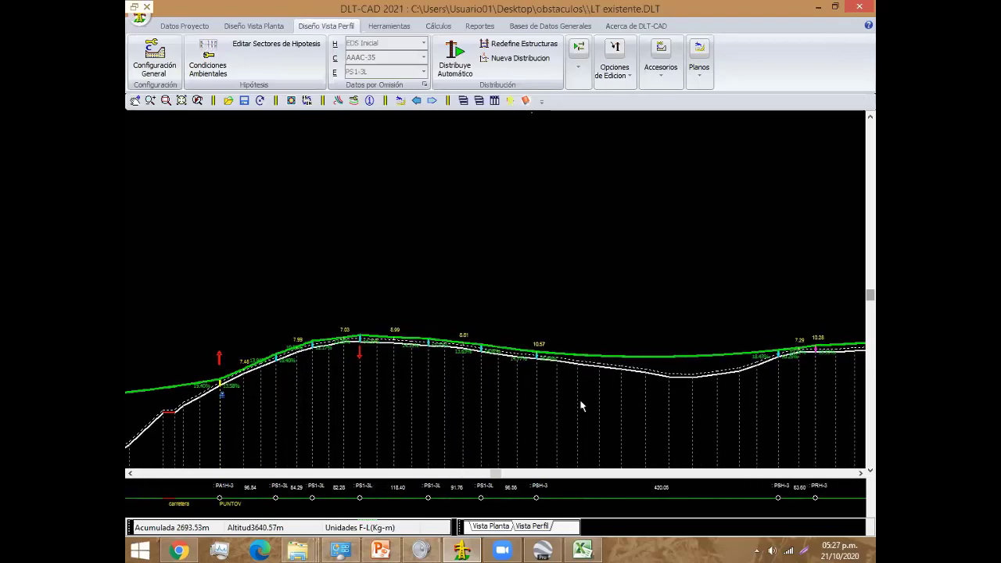
{"action": "scroll", "coordinate": [581, 405], "scroll_direction": "up", "scroll_amount": 1}
{"action": "scroll", "coordinate": [710, 347], "scroll_direction": "up", "scroll_amount": 1}
{"action": "scroll", "coordinate": [751, 368], "scroll_direction": "right", "scroll_amount": 3}
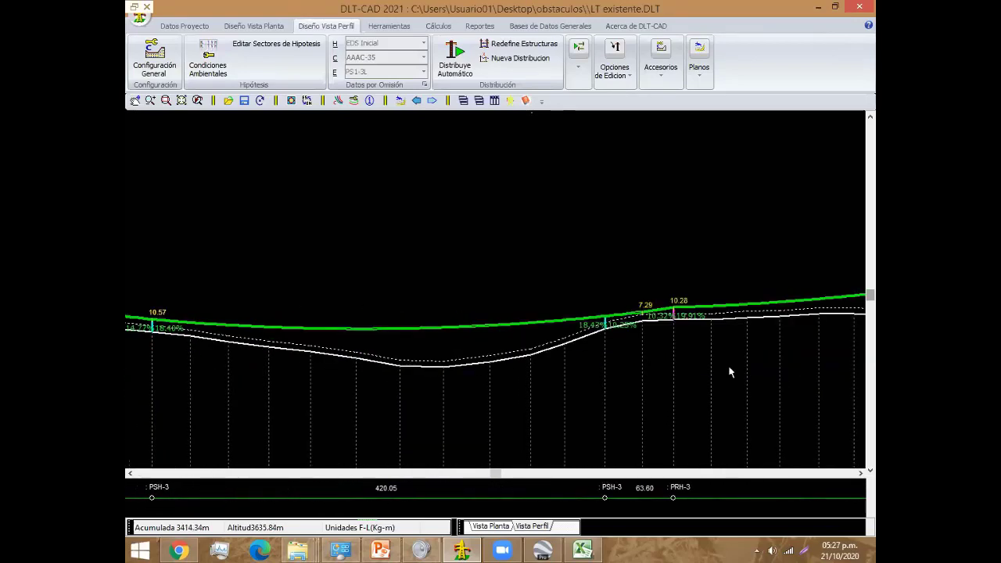
{"action": "scroll", "coordinate": [407, 344], "scroll_direction": "down", "scroll_amount": 1}
{"action": "scroll", "coordinate": [578, 313], "scroll_direction": "down", "scroll_amount": 1}
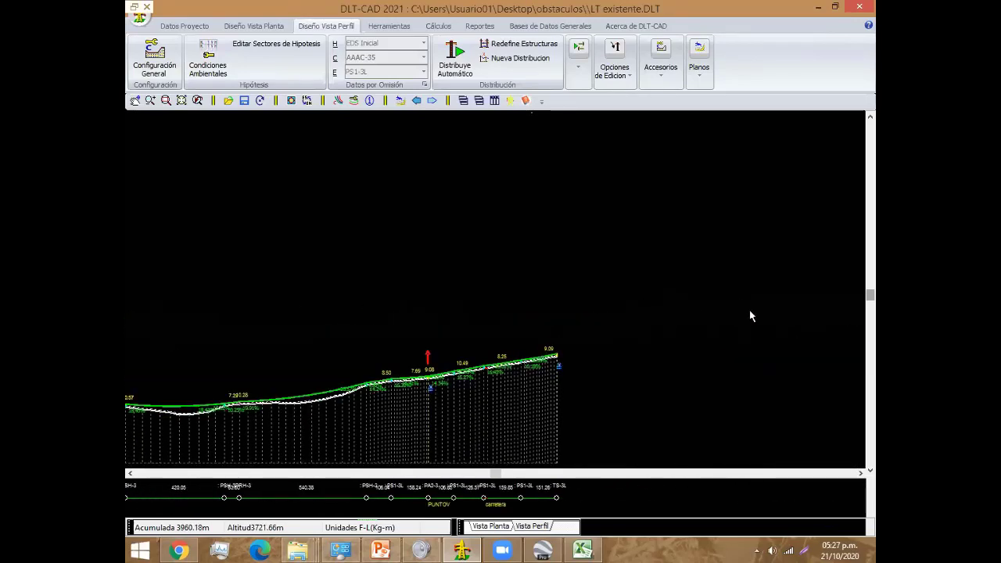
{"action": "scroll", "coordinate": [503, 266], "scroll_direction": "up", "scroll_amount": 1}
{"action": "scroll", "coordinate": [469, 204], "scroll_direction": "left", "scroll_amount": 3}
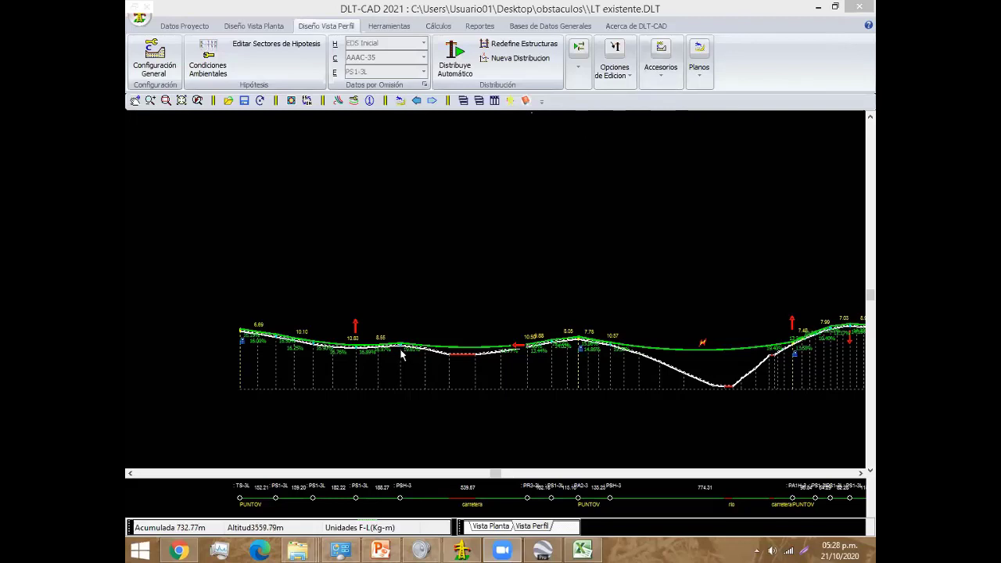
{"action": "double_click", "coordinate": [224, 394]}
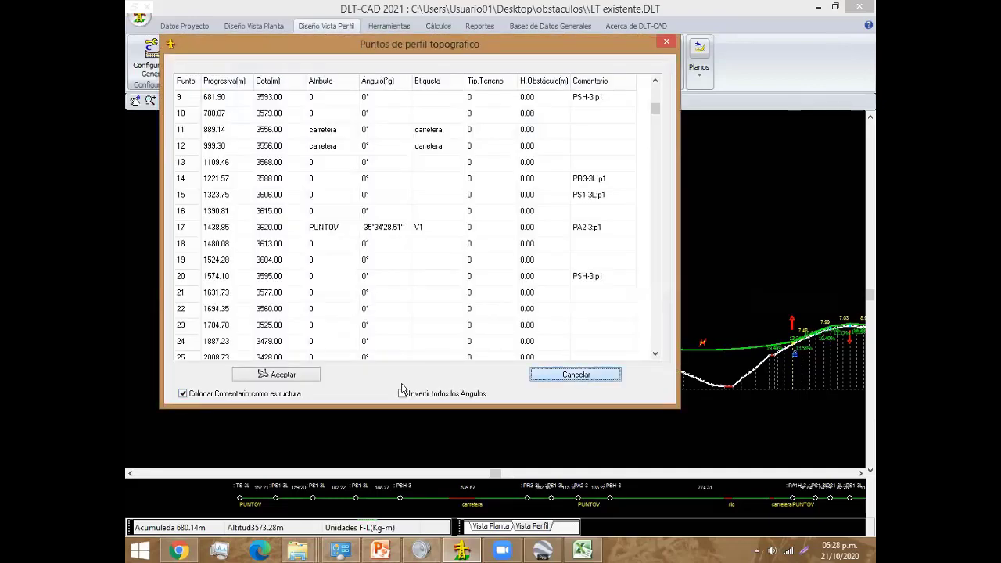
{"action": "key", "text": "Escape"}
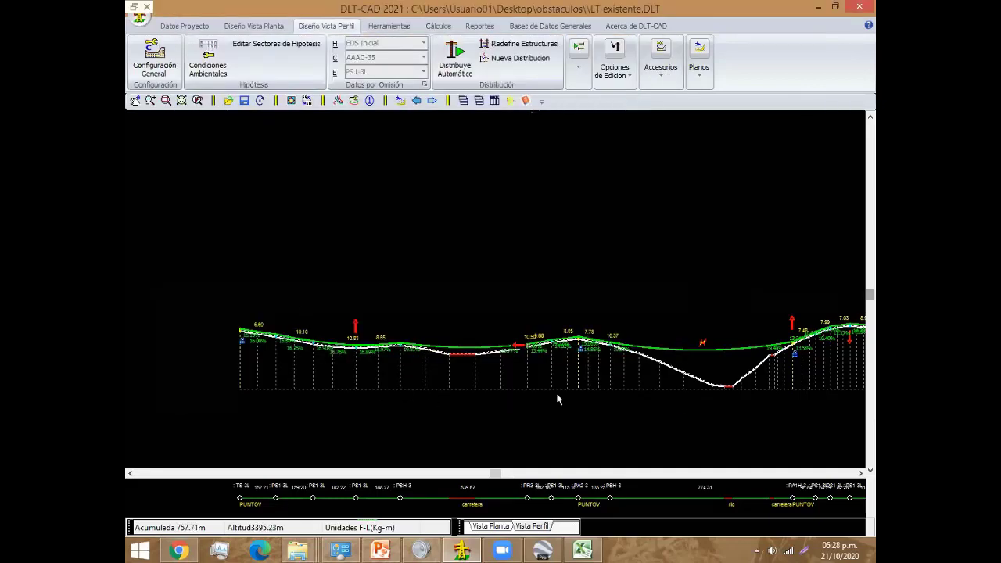
{"action": "scroll", "coordinate": [417, 377], "scroll_direction": "up", "scroll_amount": 2}
{"action": "middle_click_drag", "start_coordinate": [417, 376], "coordinate": [230, 376]}
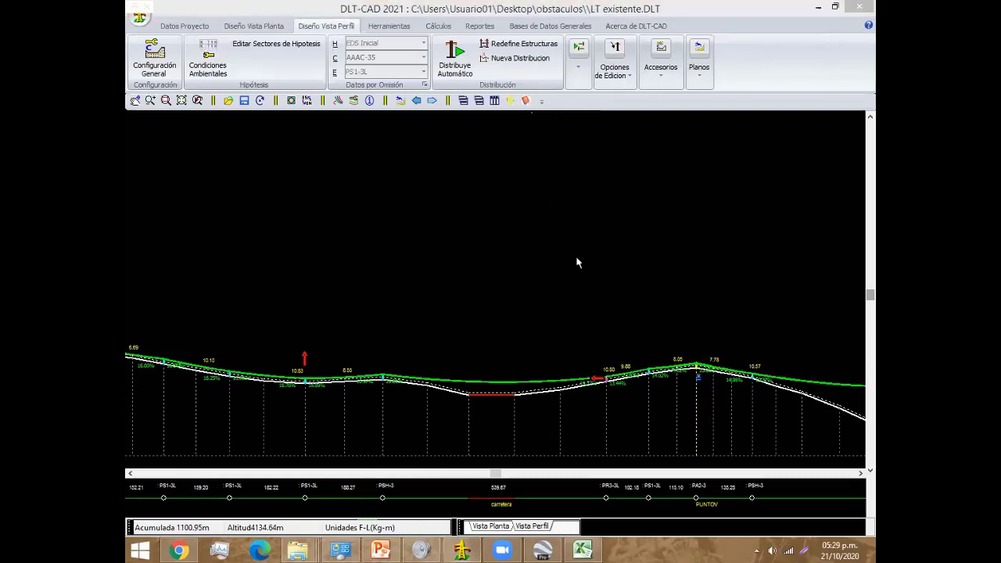
{"action": "scroll", "coordinate": [494, 295], "scroll_direction": "down", "scroll_amount": 1}
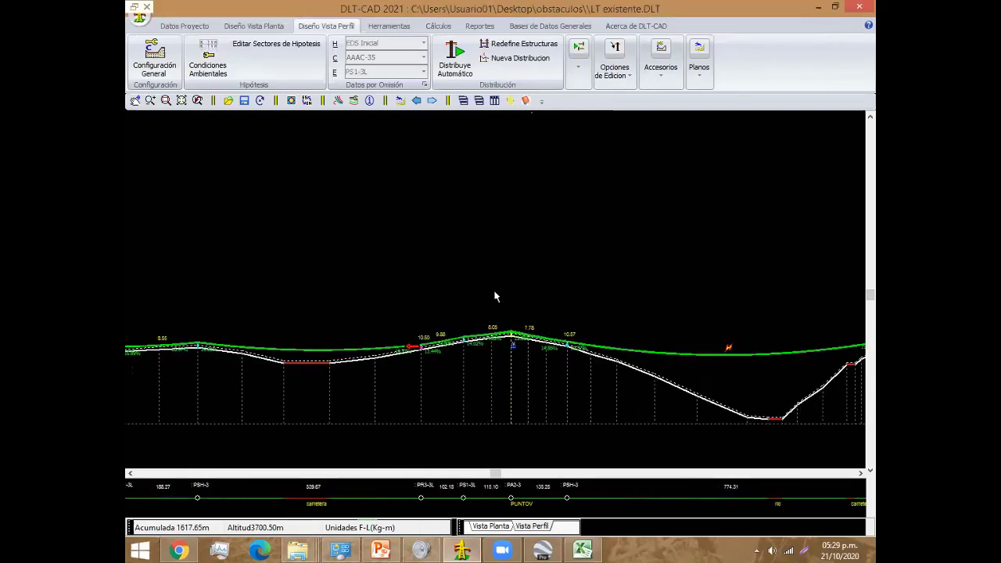
{"action": "scroll", "coordinate": [495, 295], "scroll_direction": "down", "scroll_amount": 1}
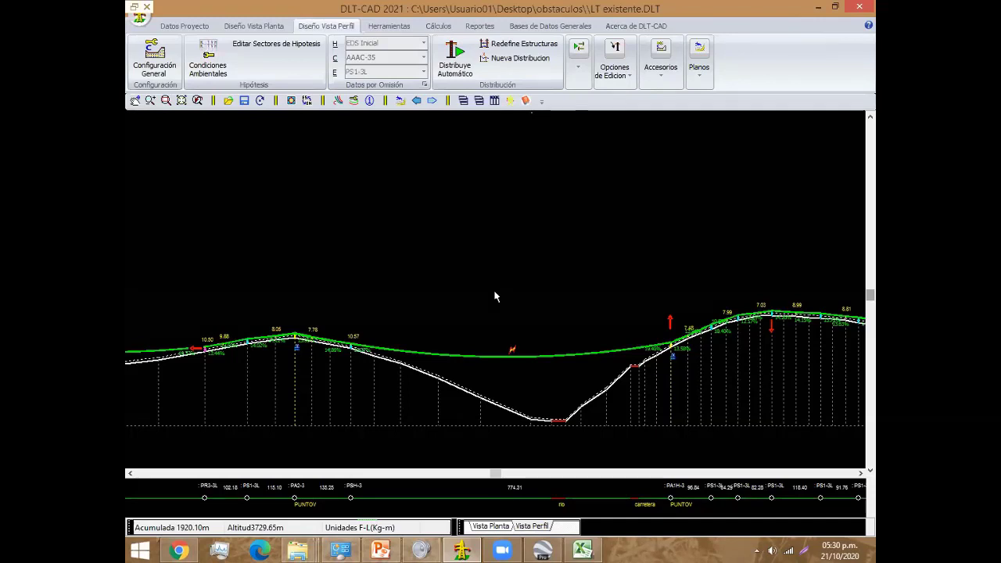
Step: Review the LT existente profile, then switch the ribbon to Cálculos and on to its Reportes tools
{"action": "scroll", "coordinate": [686, 276], "scroll_direction": "down", "scroll_amount": 1}
{"action": "scroll", "coordinate": [487, 281], "scroll_direction": "down", "scroll_amount": 5}
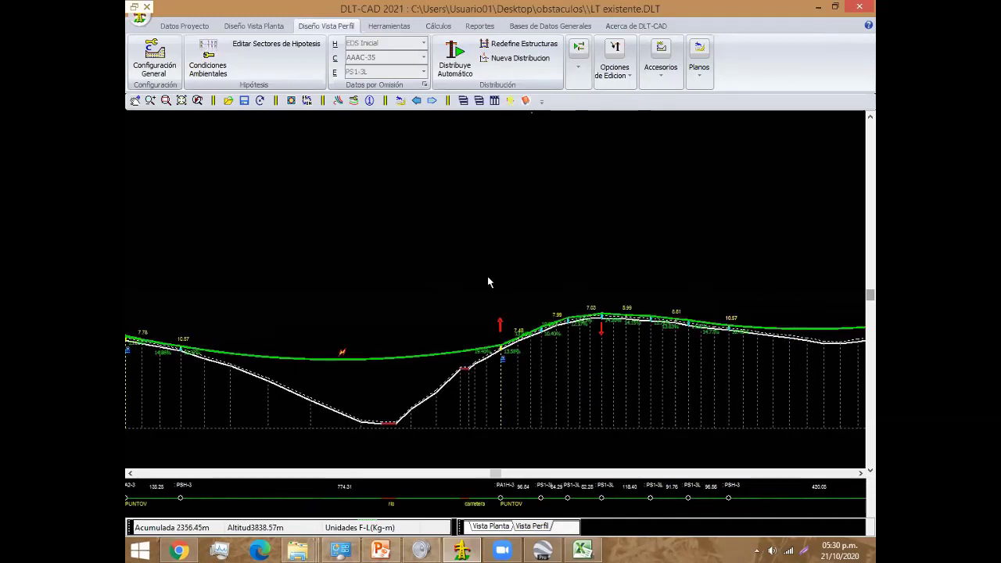
{"action": "scroll", "coordinate": [409, 304], "scroll_direction": "down", "scroll_amount": 1}
{"action": "scroll", "coordinate": [409, 303], "scroll_direction": "down", "scroll_amount": 2}
{"action": "scroll", "coordinate": [409, 303], "scroll_direction": "down", "scroll_amount": 2}
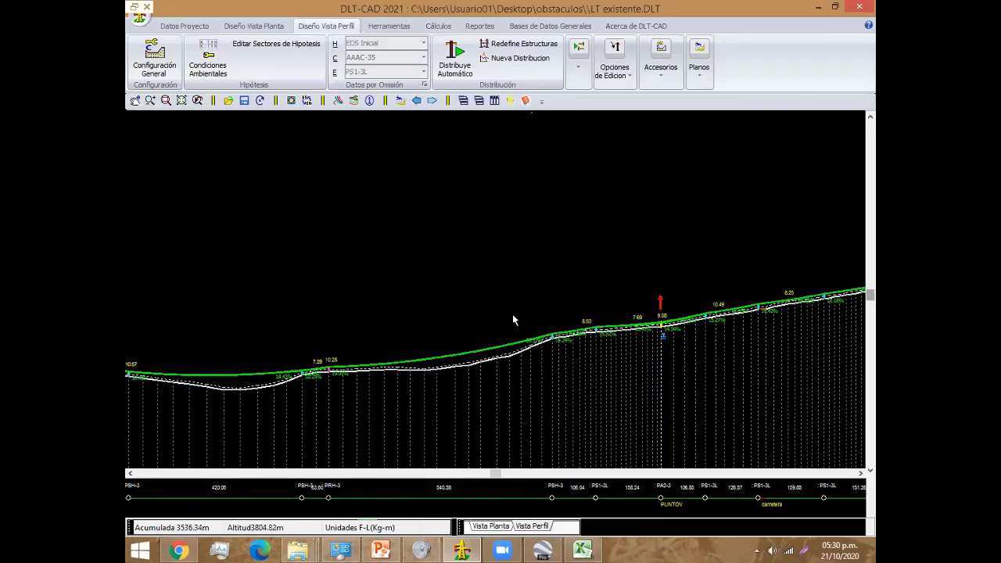
{"action": "scroll", "coordinate": [271, 292], "scroll_direction": "up", "scroll_amount": 1}
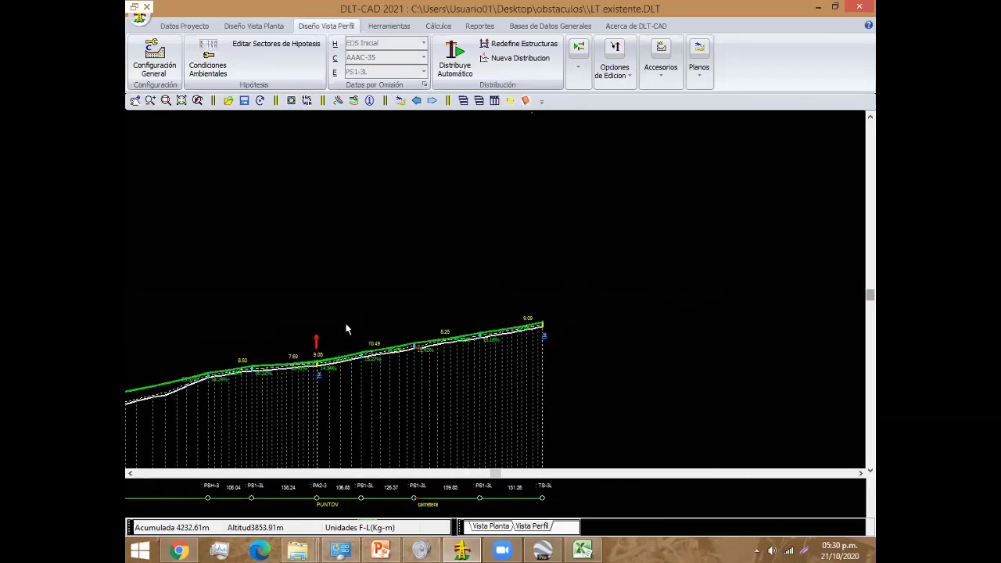
{"action": "scroll", "coordinate": [366, 284], "scroll_direction": "up", "scroll_amount": 1}
{"action": "scroll", "coordinate": [365, 284], "scroll_direction": "up", "scroll_amount": 1}
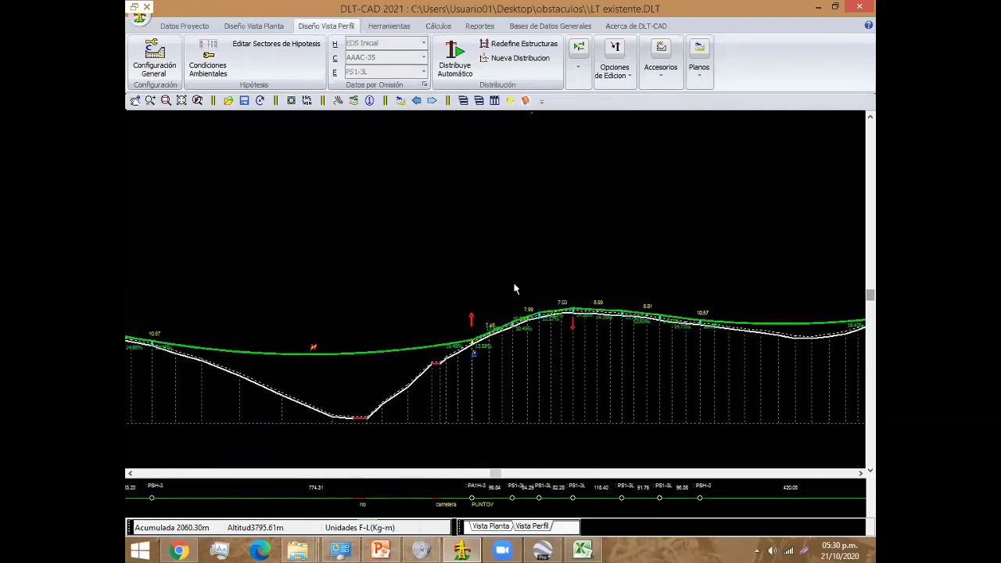
{"action": "scroll", "coordinate": [515, 294], "scroll_direction": "up", "scroll_amount": 1}
{"action": "scroll", "coordinate": [594, 292], "scroll_direction": "up", "scroll_amount": 1}
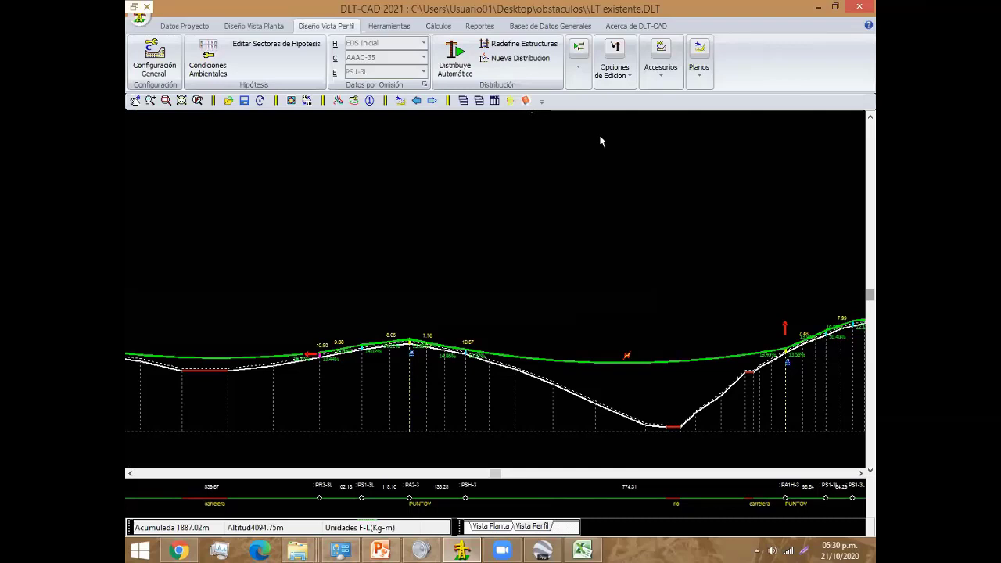
{"action": "left_click", "coordinate": [441, 26]}
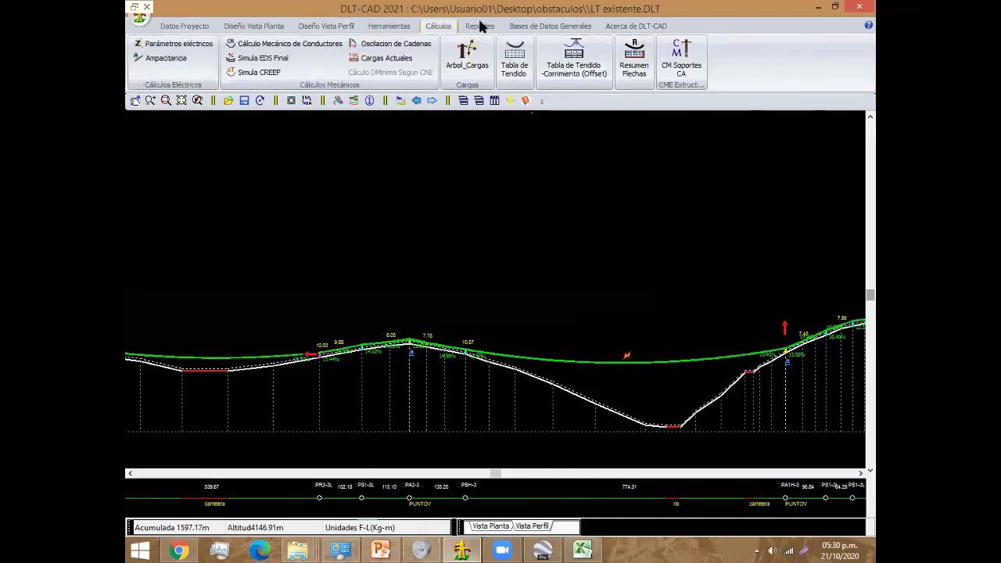
{"action": "left_click", "coordinate": [479, 26]}
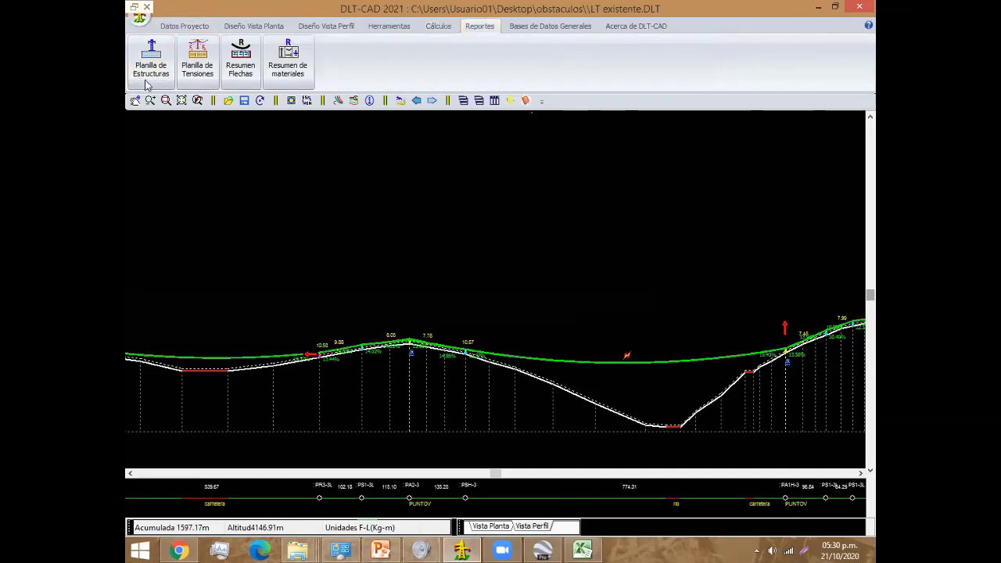
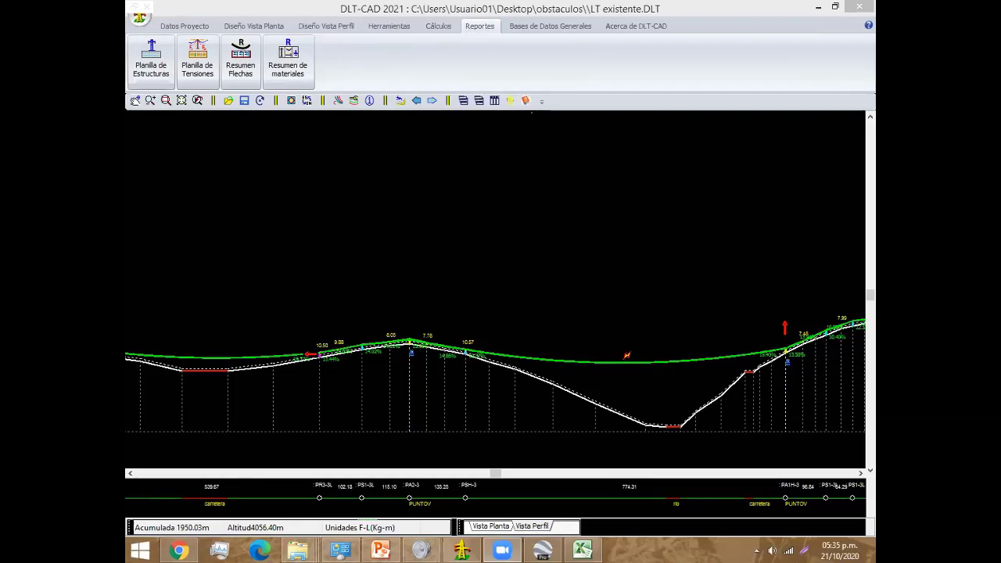
Step: Open the topographic profile points table and set point 14's Atributo to Rio
{"action": "left_click", "coordinate": [520, 358]}
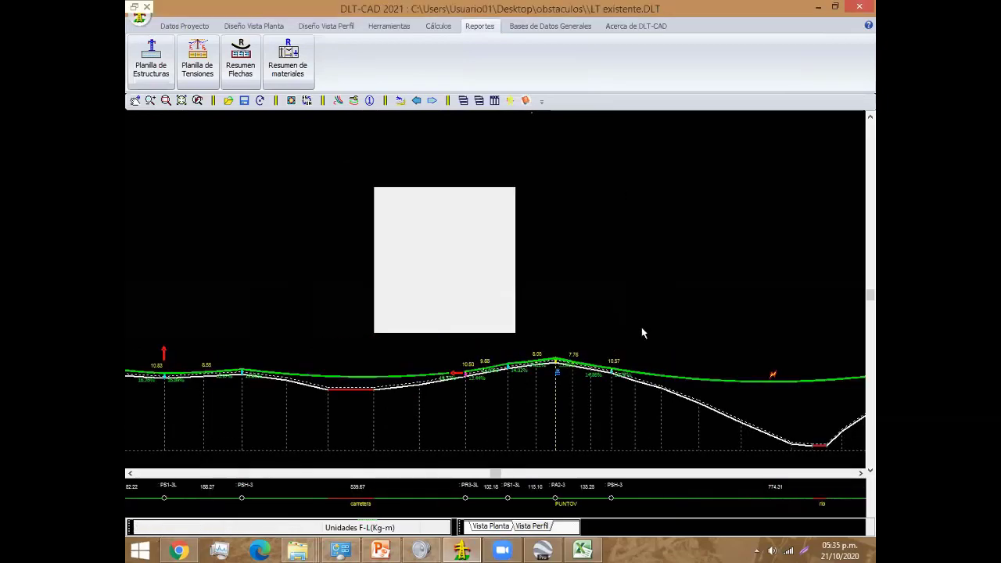
{"action": "scroll", "coordinate": [558, 409], "scroll_direction": "up", "scroll_amount": 2}
{"action": "scroll", "coordinate": [536, 308], "scroll_direction": "up", "scroll_amount": 1}
{"action": "scroll", "coordinate": [471, 353], "scroll_direction": "up", "scroll_amount": 1}
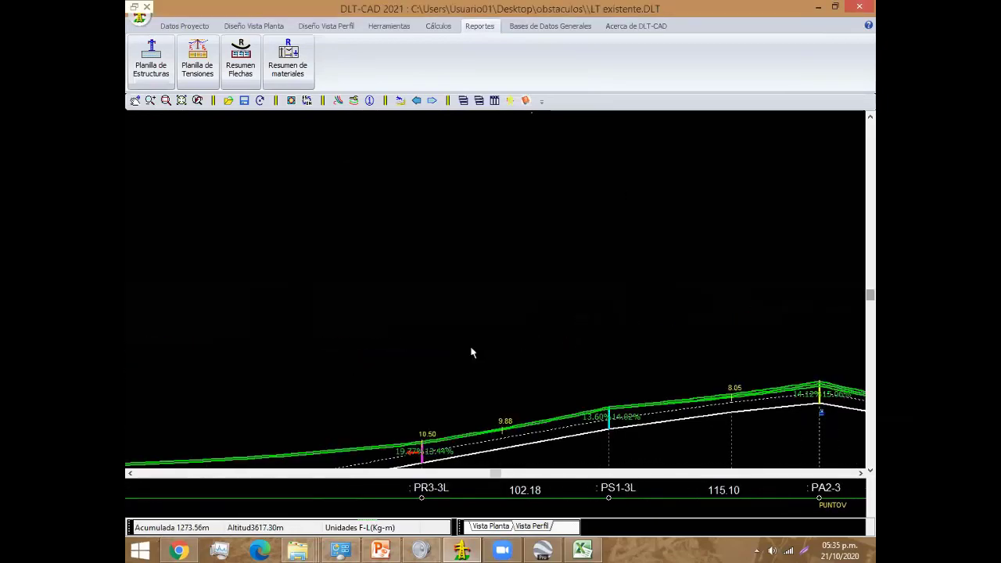
{"action": "left_click", "coordinate": [339, 102]}
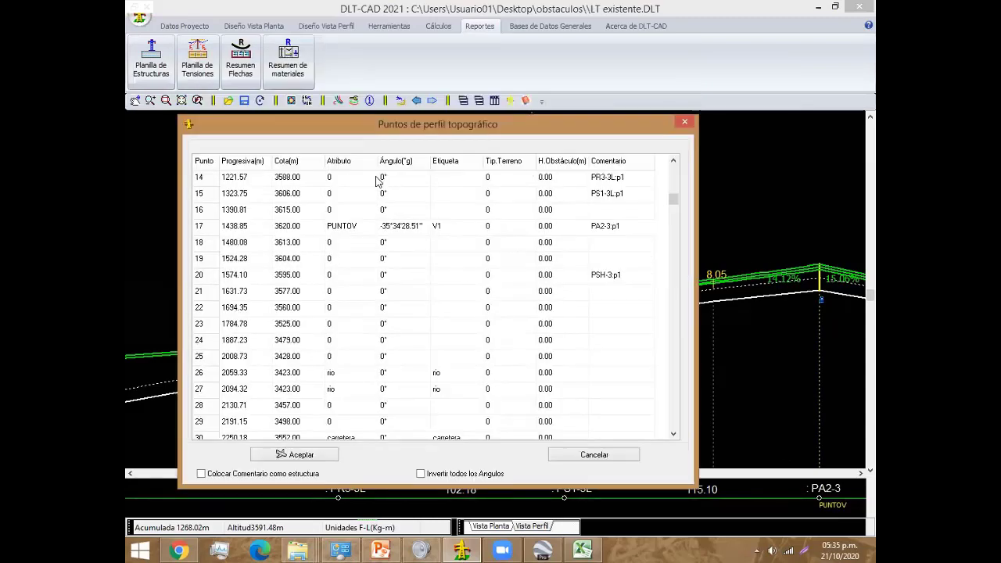
{"action": "left_click", "coordinate": [377, 181]}
{"action": "left_click", "coordinate": [372, 177]}
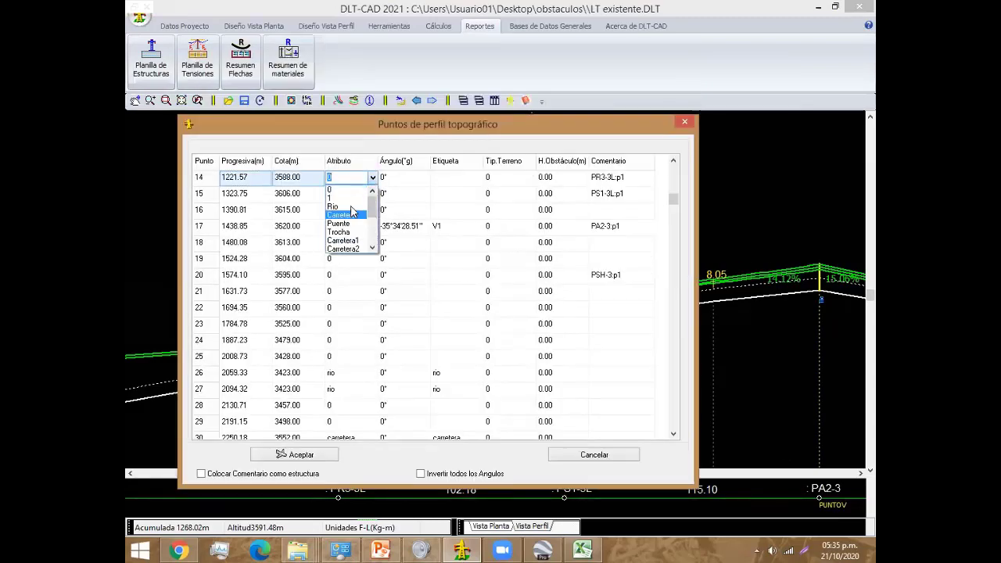
{"action": "left_click", "coordinate": [360, 206]}
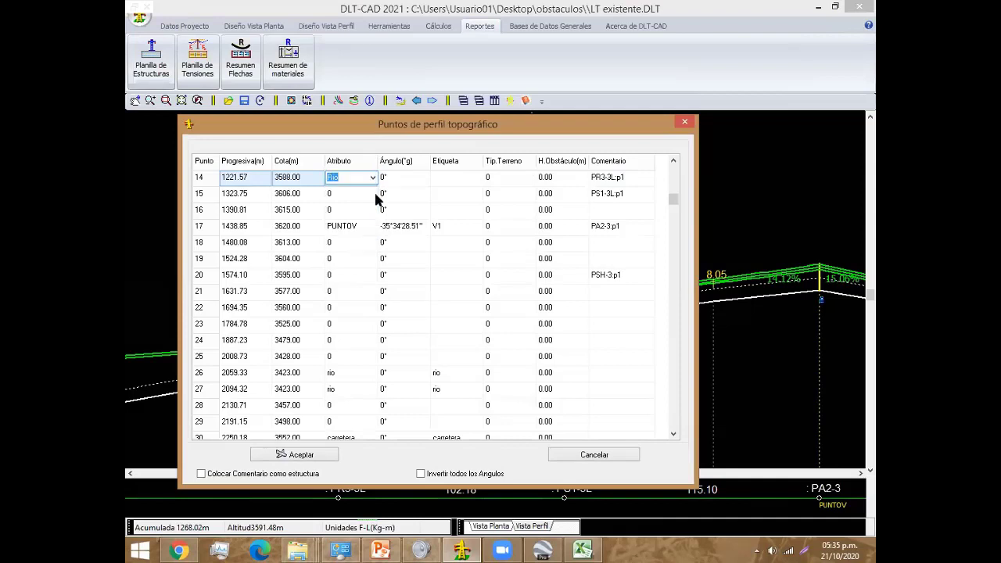
Step: Set point 15's Atributo to Rio as well and accept the table
{"action": "left_click", "coordinate": [375, 194]}
{"action": "left_click", "coordinate": [372, 193]}
{"action": "key", "text": "Up"}
{"action": "key", "text": "Return"}
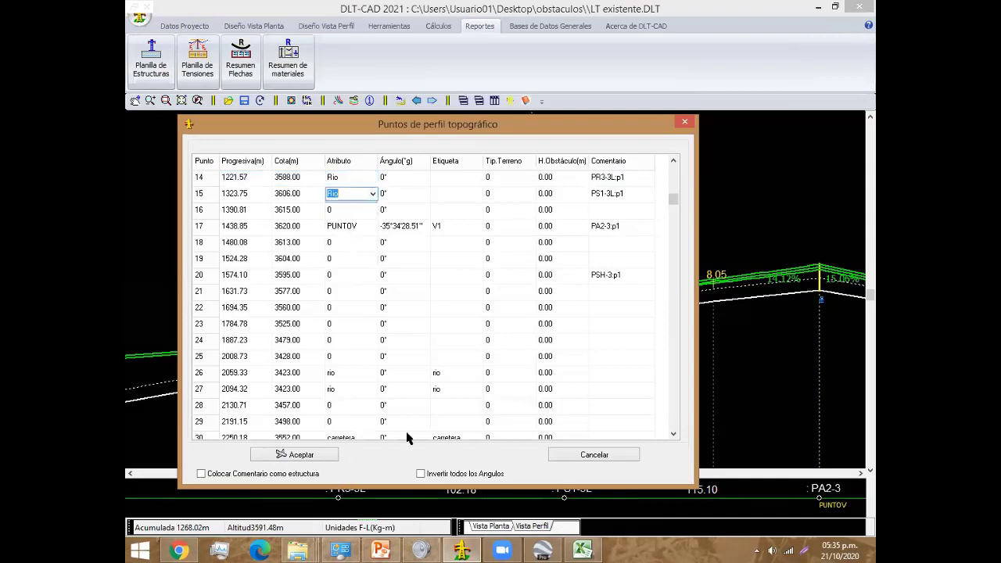
{"action": "key", "text": "Return"}
Step: Zoom in to check the red PR3-3L to PS1-3L span over the river, then close the profile, answering the save prompt
{"action": "scroll", "coordinate": [452, 398], "scroll_direction": "up", "scroll_amount": 1}
{"action": "scroll", "coordinate": [452, 398], "scroll_direction": "up", "scroll_amount": 2}
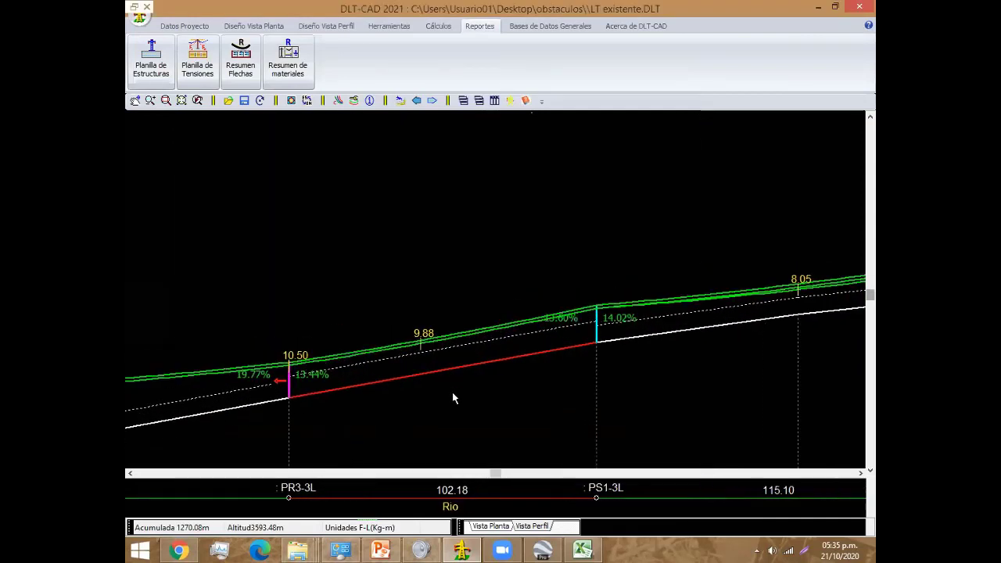
{"action": "scroll", "coordinate": [452, 398], "scroll_direction": "up", "scroll_amount": 1}
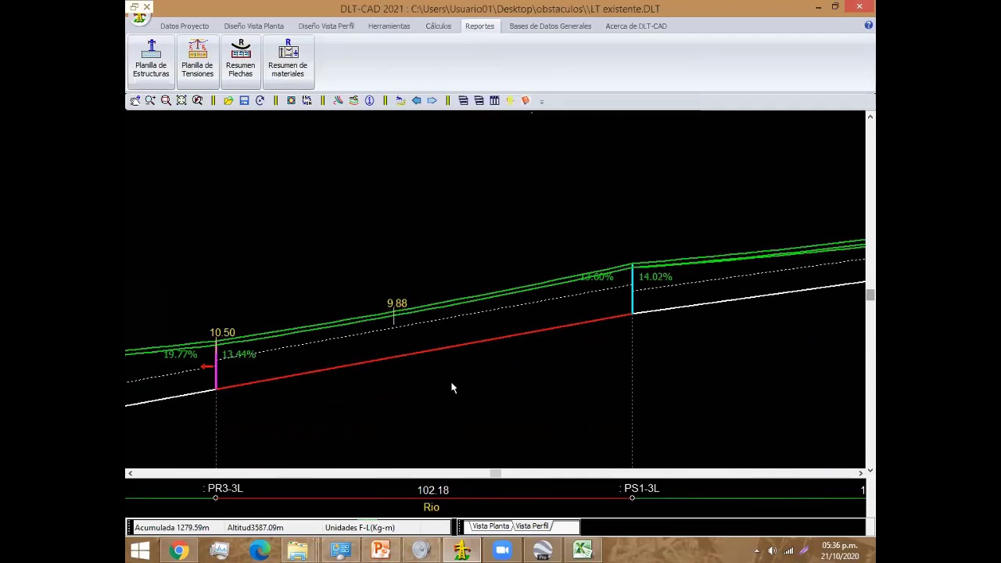
{"action": "middle_click_drag", "start_coordinate": [423, 382], "coordinate": [428, 394]}
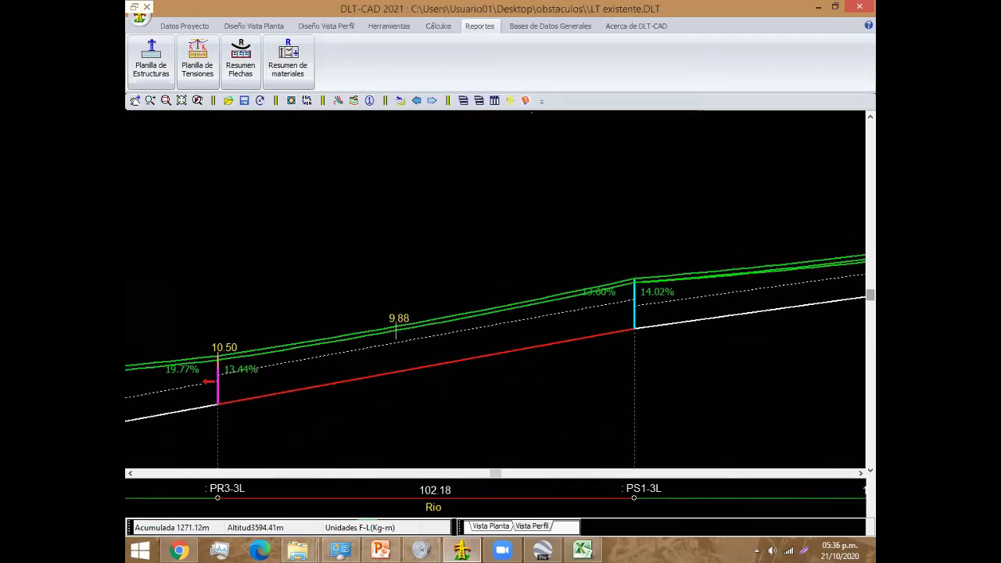
{"action": "scroll", "coordinate": [428, 394], "scroll_direction": "down", "scroll_amount": 2}
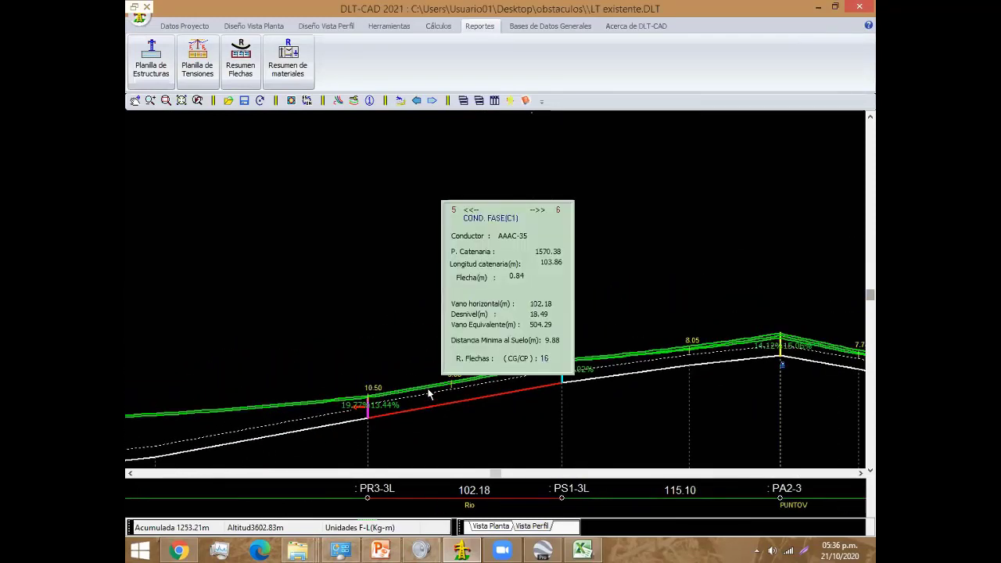
{"action": "left_click", "coordinate": [146, 7]}
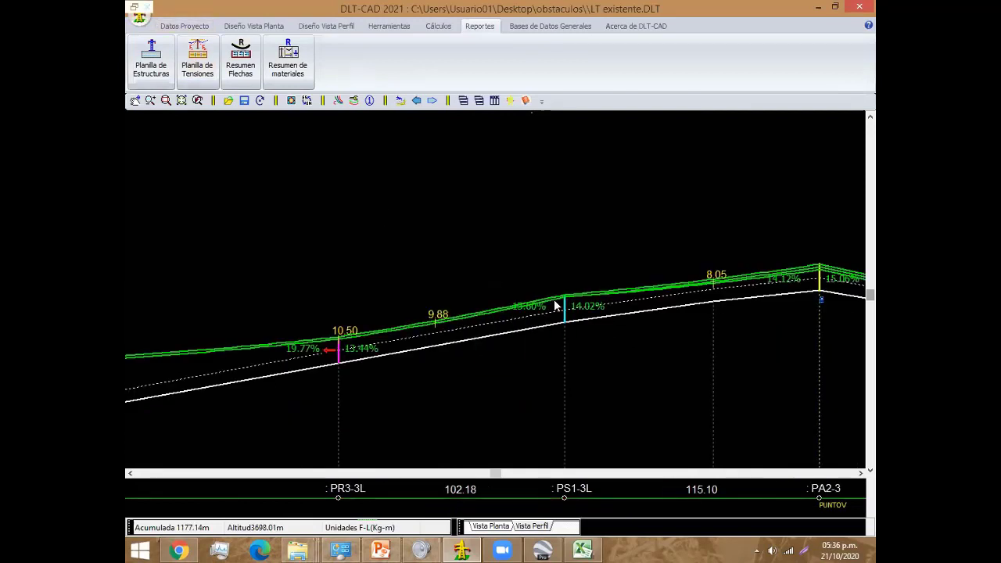
{"action": "key", "text": "Return"}
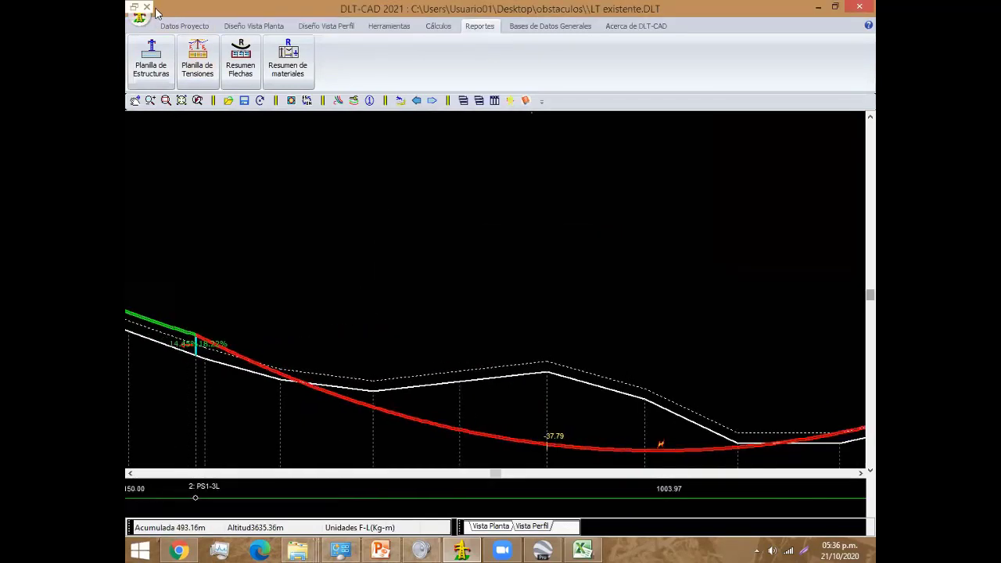
Step: Answer the save prompts and close the remaining profile
{"action": "key", "text": "Return"}
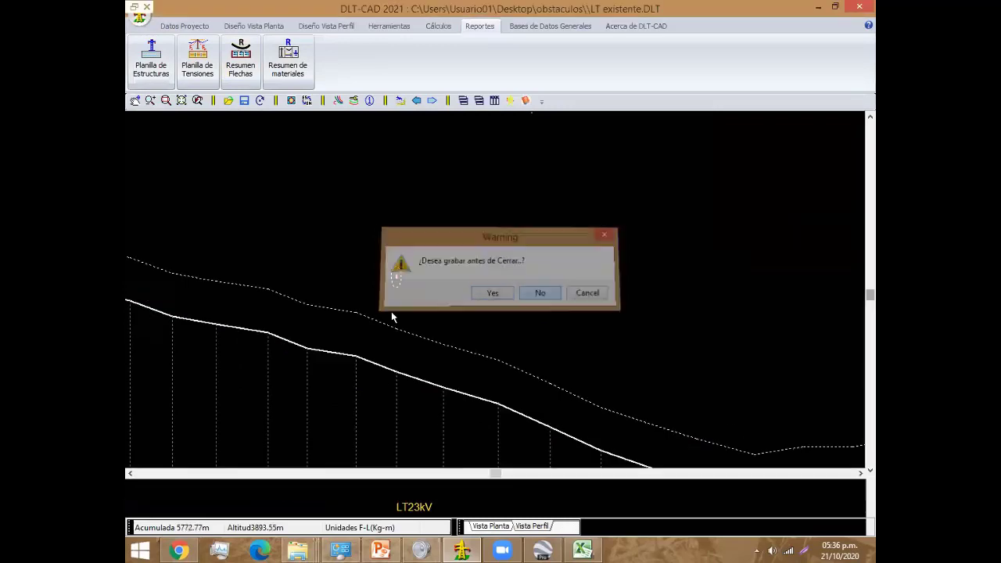
{"action": "key", "text": "Return"}
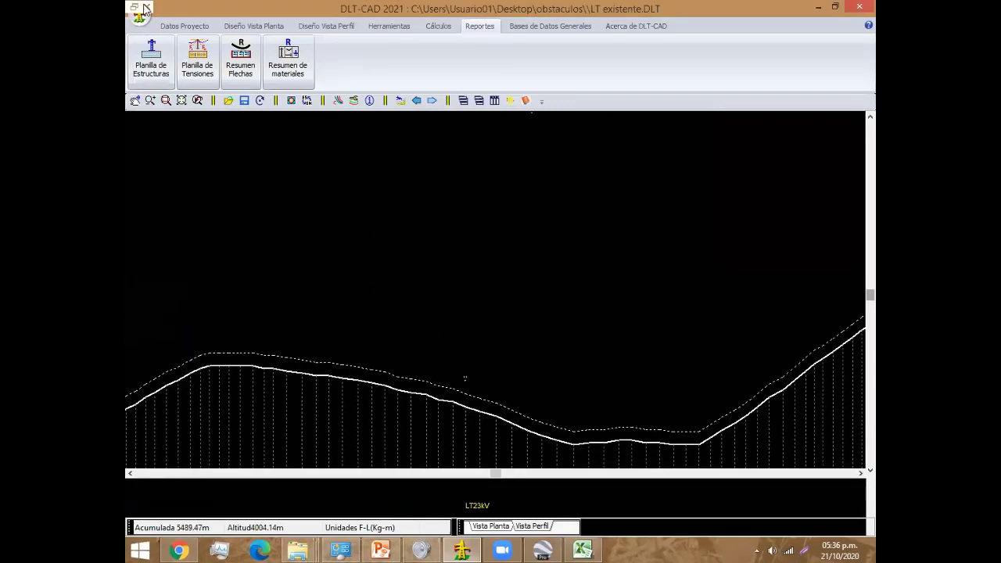
{"action": "left_click", "coordinate": [552, 295]}
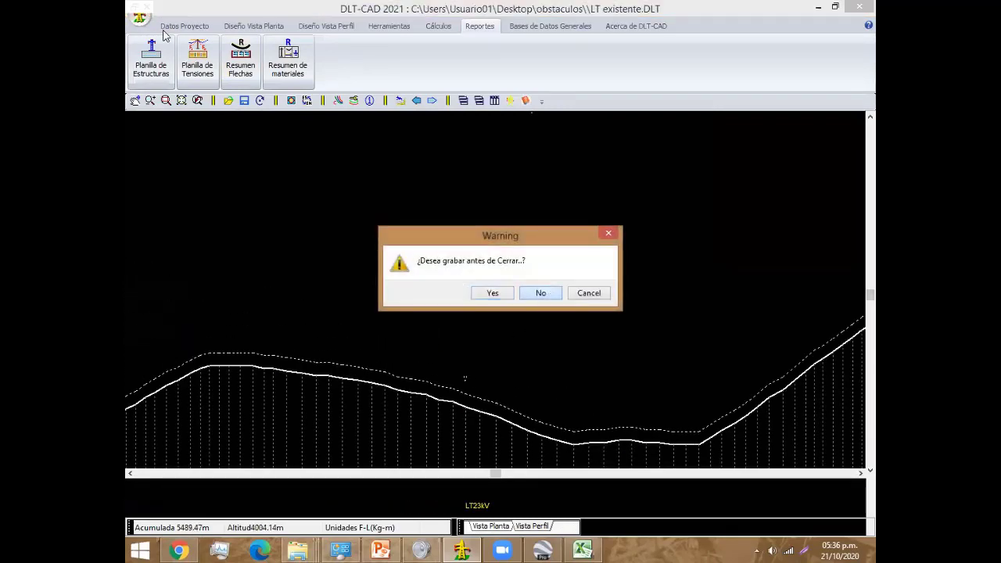
Step: Browse the desktop in the open-file dialog, cancel, then open the profile points table at point 396
{"action": "key", "text": "alt+f"}
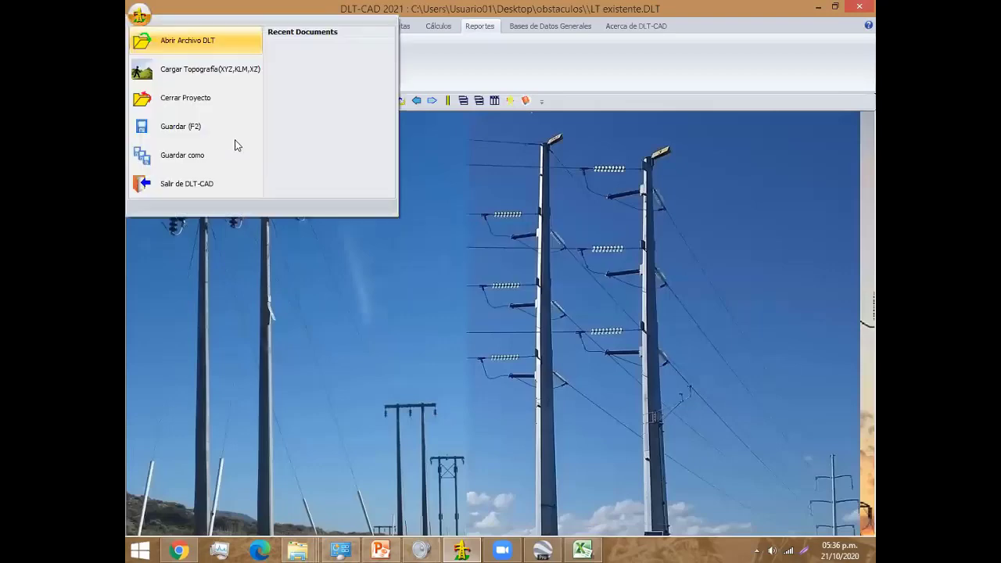
{"action": "key", "text": "Return"}
{"action": "left_click", "coordinate": [235, 143]}
{"action": "left_click", "coordinate": [235, 143]}
{"action": "left_click", "coordinate": [234, 143]}
{"action": "left_click", "coordinate": [234, 143]}
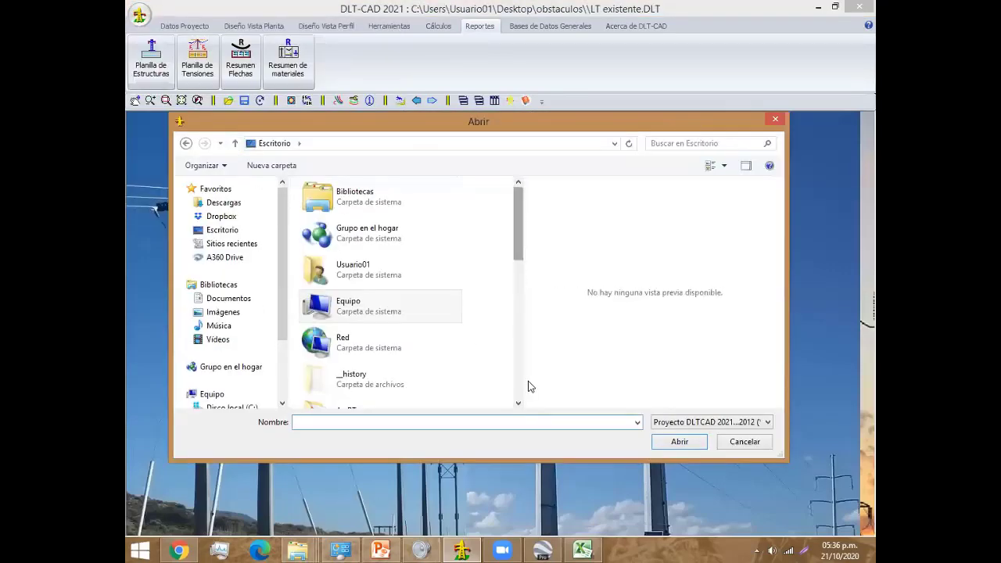
{"action": "scroll", "coordinate": [469, 360], "scroll_direction": "down", "scroll_amount": 10}
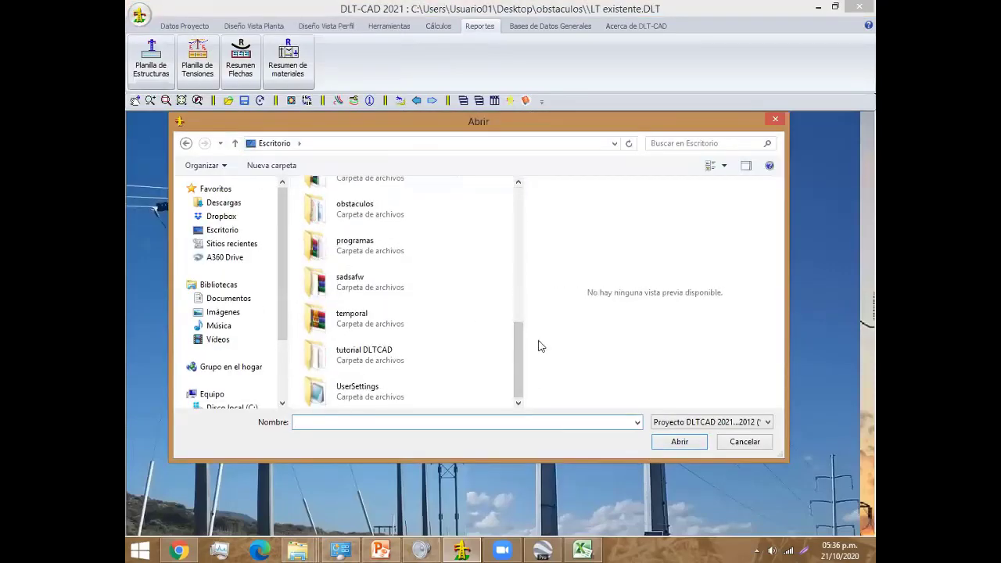
{"action": "scroll", "coordinate": [490, 320], "scroll_direction": "up", "scroll_amount": 2}
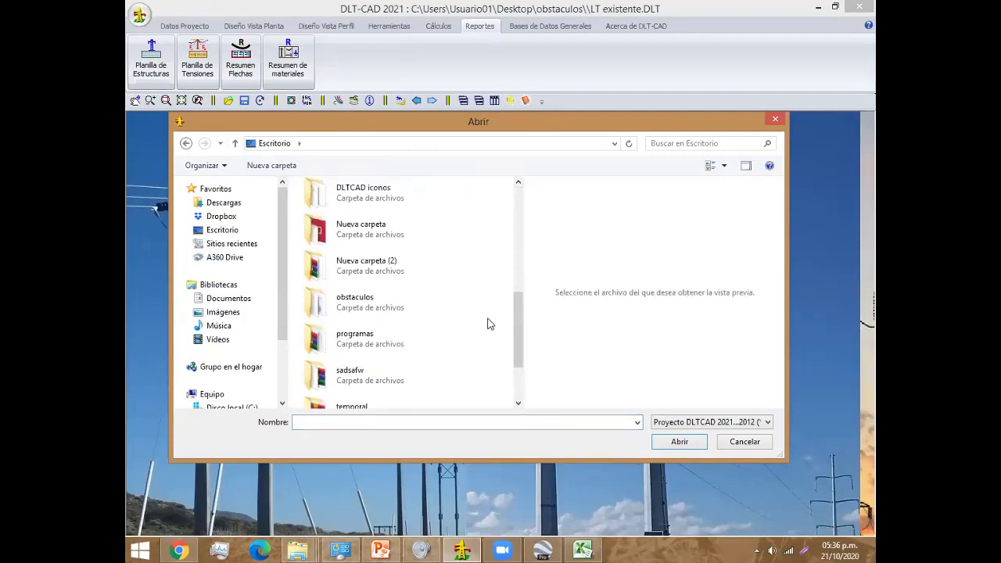
{"action": "scroll", "coordinate": [488, 323], "scroll_direction": "up", "scroll_amount": 3}
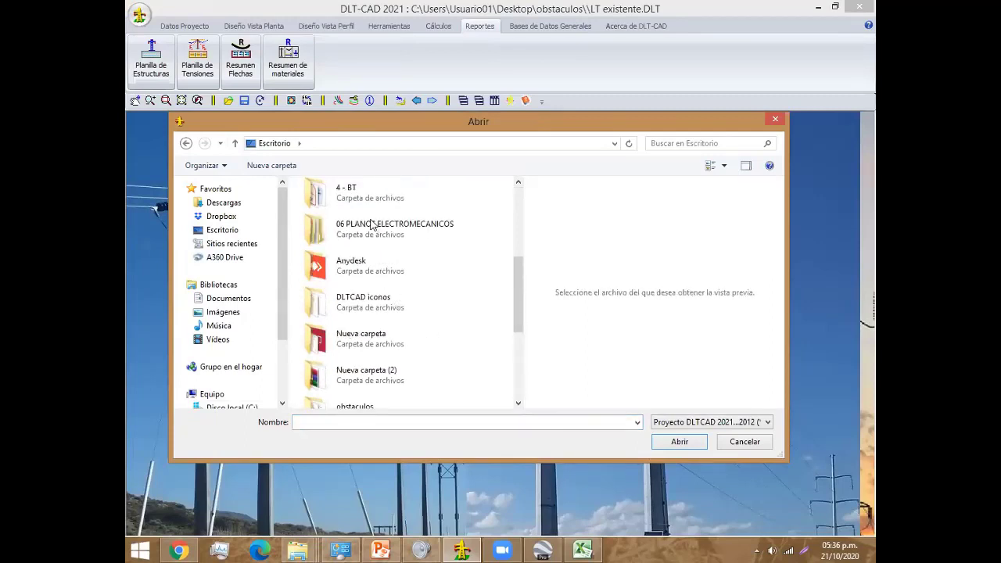
{"action": "scroll", "coordinate": [334, 213], "scroll_direction": "down", "scroll_amount": 5}
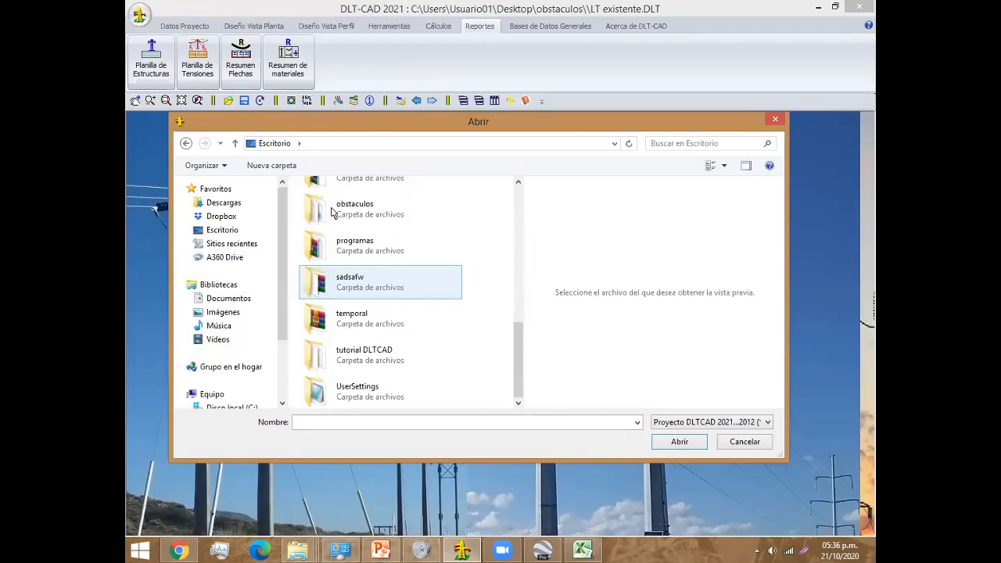
{"action": "key", "text": "Escape"}
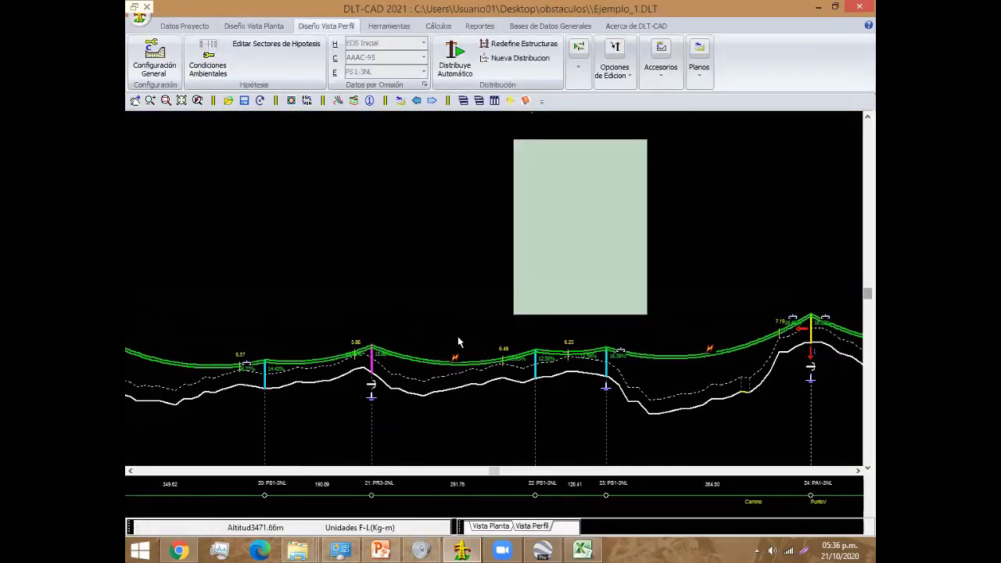
{"action": "scroll", "coordinate": [419, 383], "scroll_direction": "up", "scroll_amount": 1}
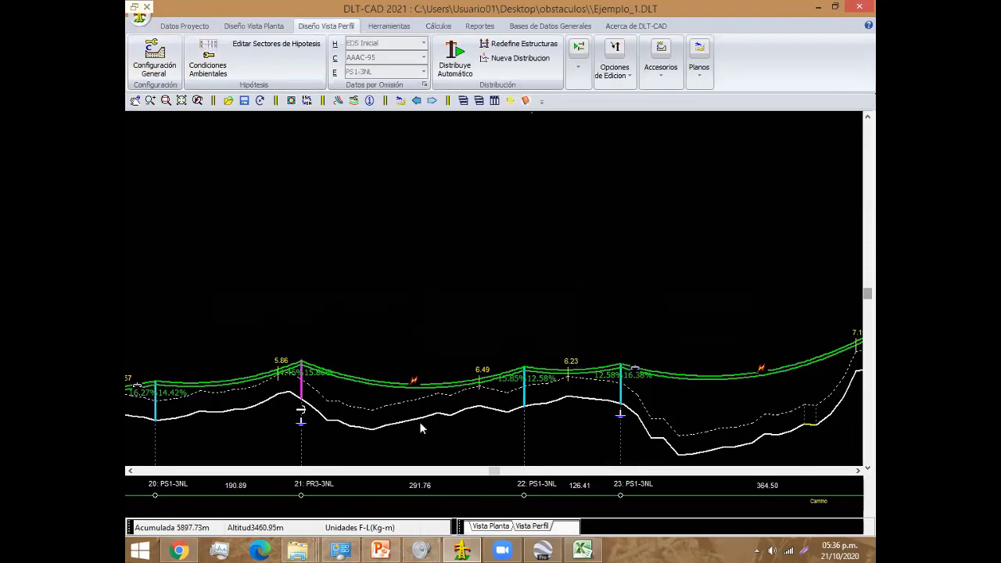
{"action": "left_click", "coordinate": [303, 292]}
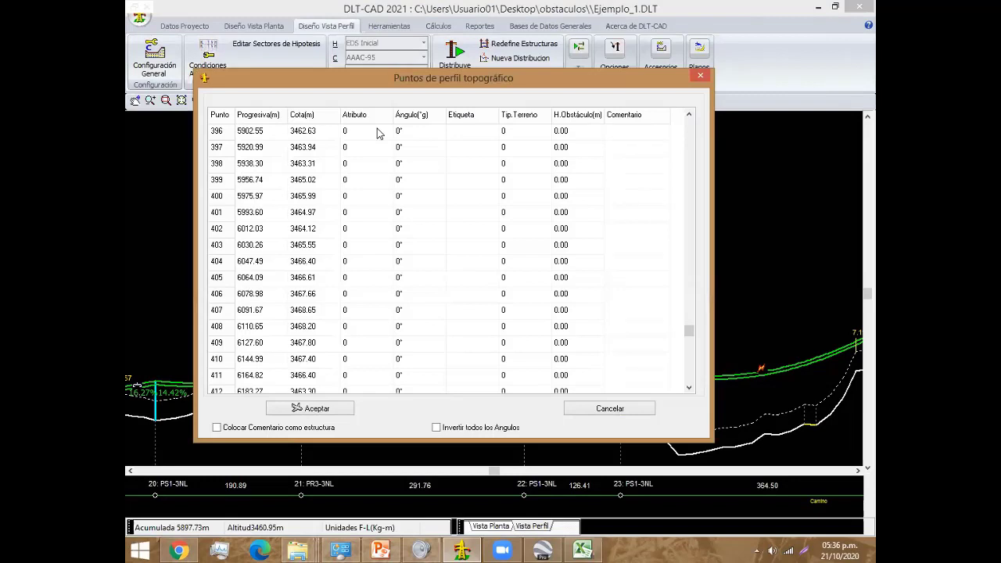
Step: Set point 396's Atributo to Poste BT
{"action": "left_click", "coordinate": [388, 131]}
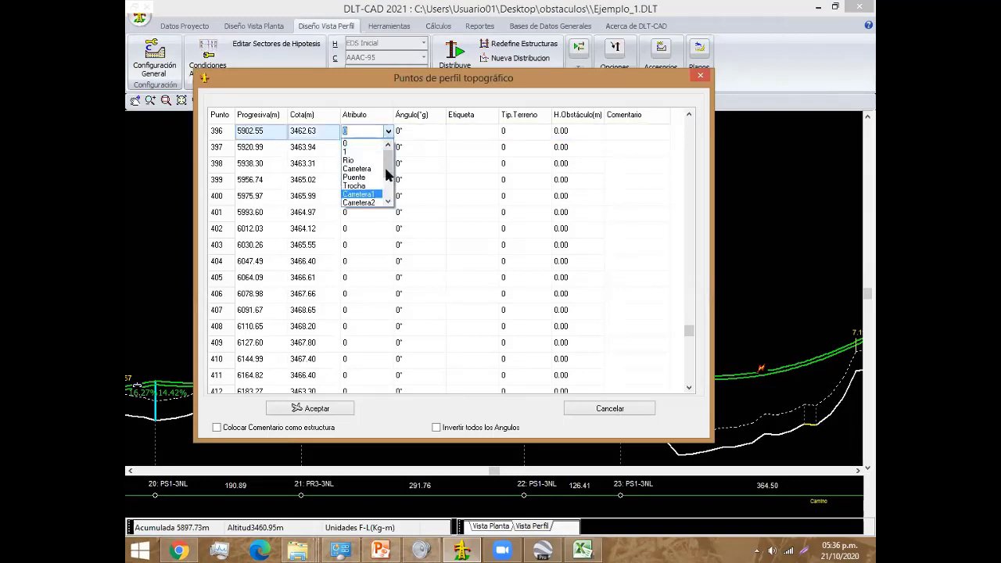
{"action": "scroll", "coordinate": [387, 174], "scroll_direction": "down", "scroll_amount": 1}
{"action": "scroll", "coordinate": [382, 192], "scroll_direction": "down", "scroll_amount": 1}
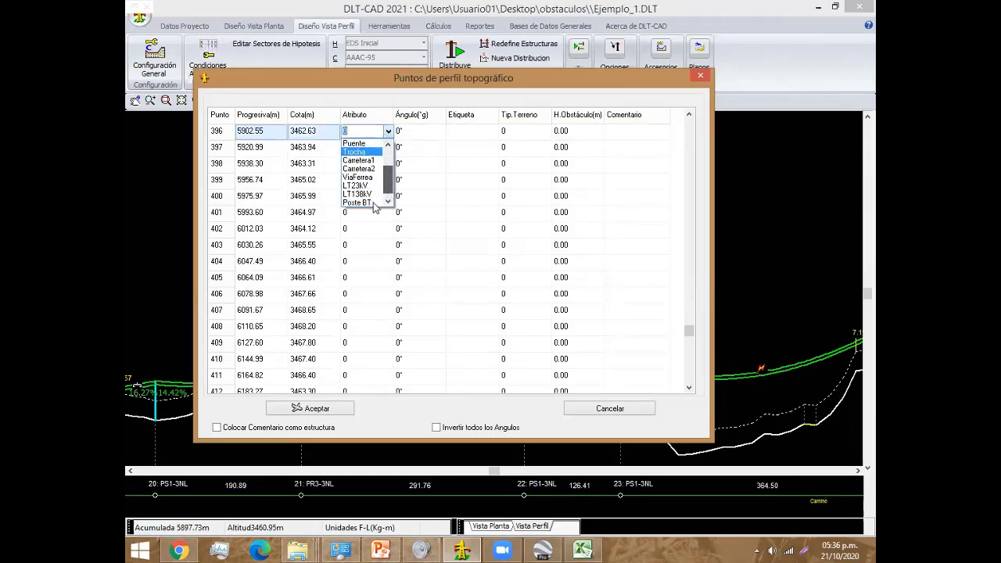
{"action": "left_click", "coordinate": [374, 202]}
{"action": "left_click", "coordinate": [618, 133]}
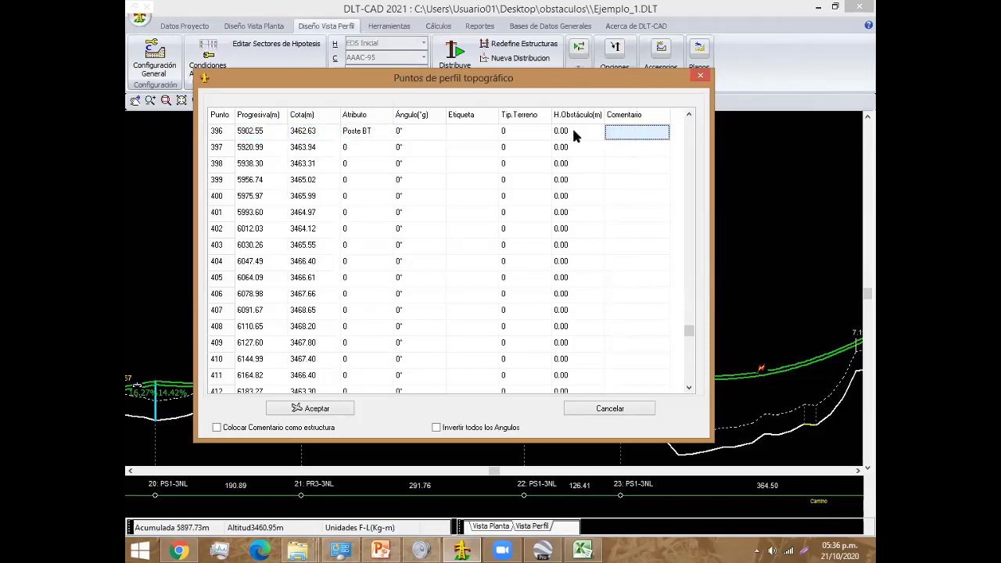
Step: Give point 396 obstacle height 10 and label 'Poste', then accept the table
{"action": "left_click", "coordinate": [573, 133]}
{"action": "left_click", "coordinate": [573, 133]}
{"action": "type", "text": "10"}
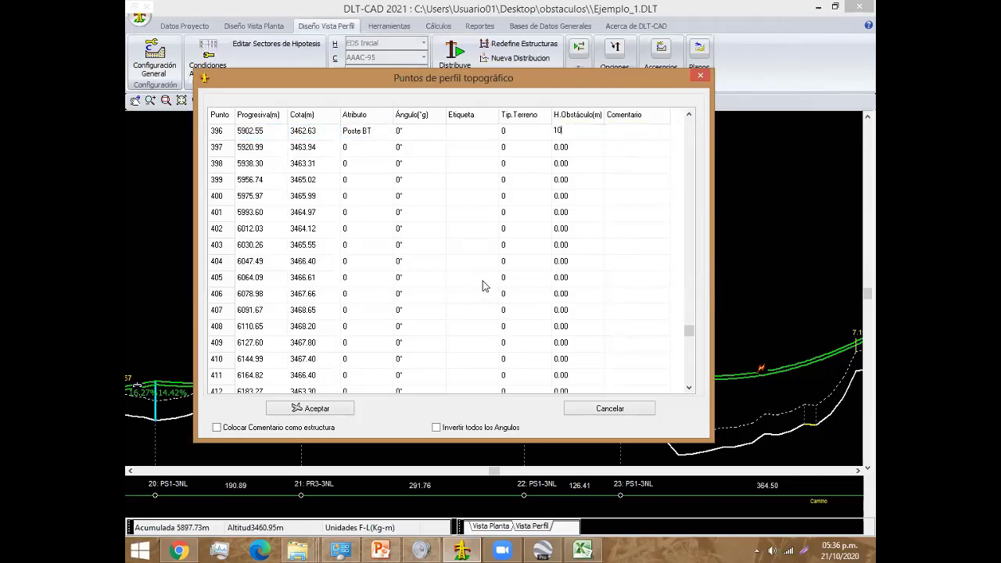
{"action": "left_click", "coordinate": [461, 134]}
{"action": "left_click", "coordinate": [460, 135]}
{"action": "type", "text": "PO"}
{"action": "type", "text": "oste"}
{"action": "key", "text": "Tab"}
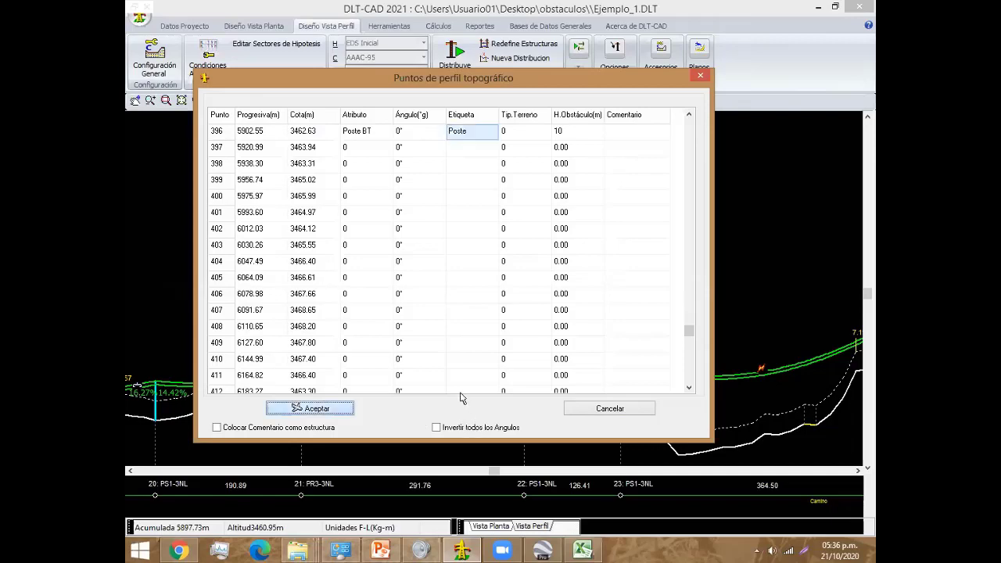
{"action": "key", "text": "Return"}
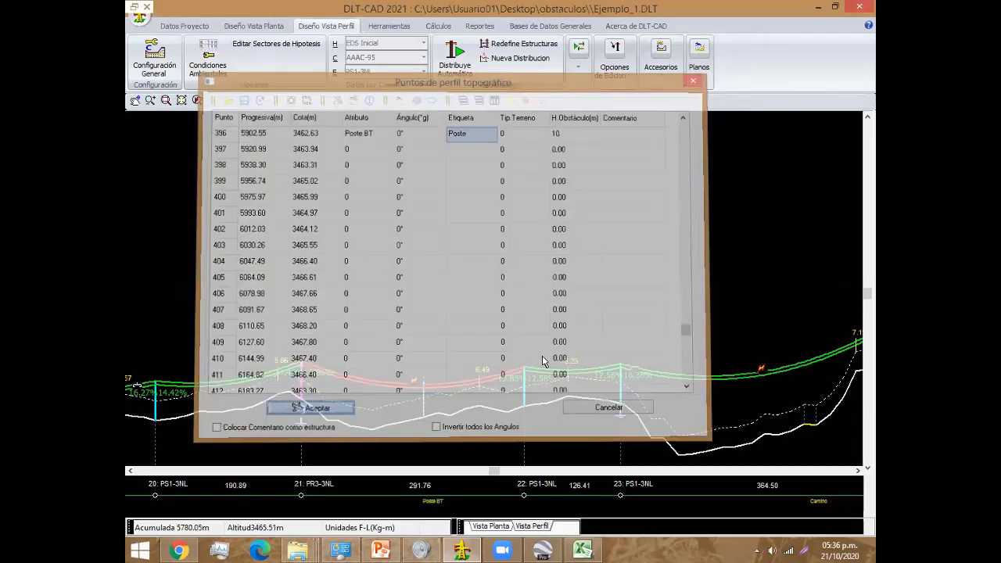
Step: Pan to supports 22 and 23, then drag support 23 to 157.58 m from support 22 with Arrastra Soporte
{"action": "middle_click_drag", "start_coordinate": [588, 349], "coordinate": [506, 354]}
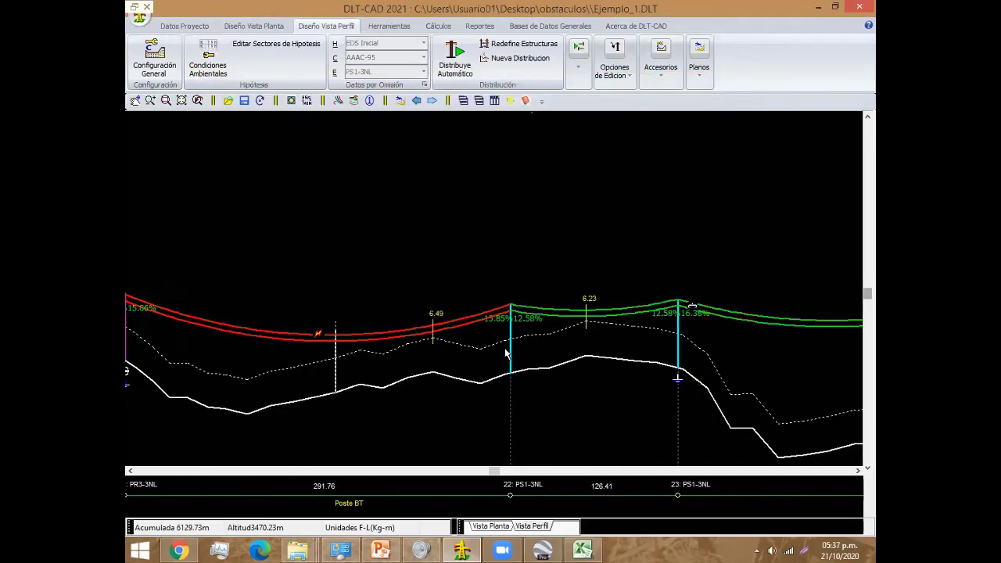
{"action": "right_click", "coordinate": [643, 349]}
{"action": "mouse_move", "coordinate": [548, 343]}
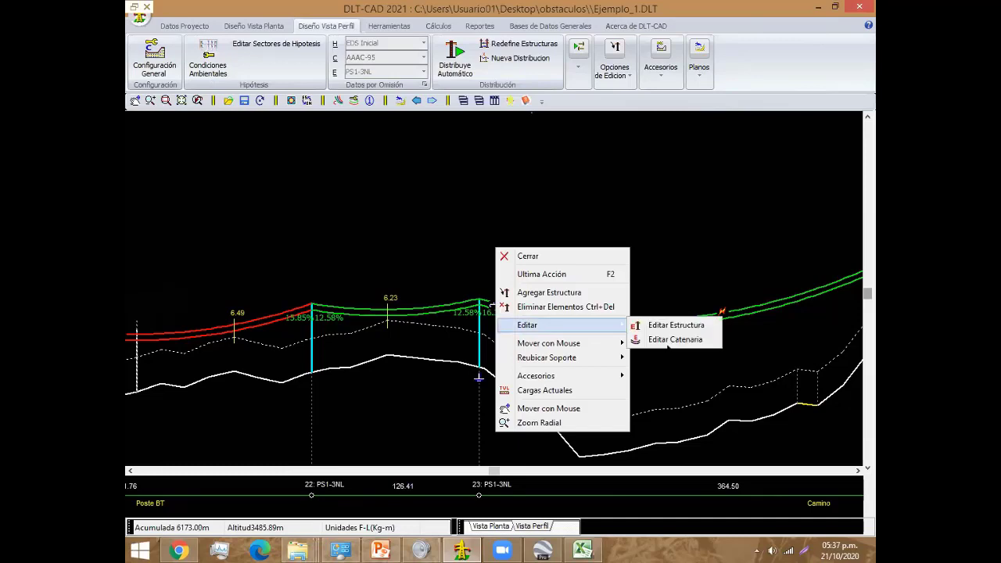
{"action": "left_click", "coordinate": [520, 368]}
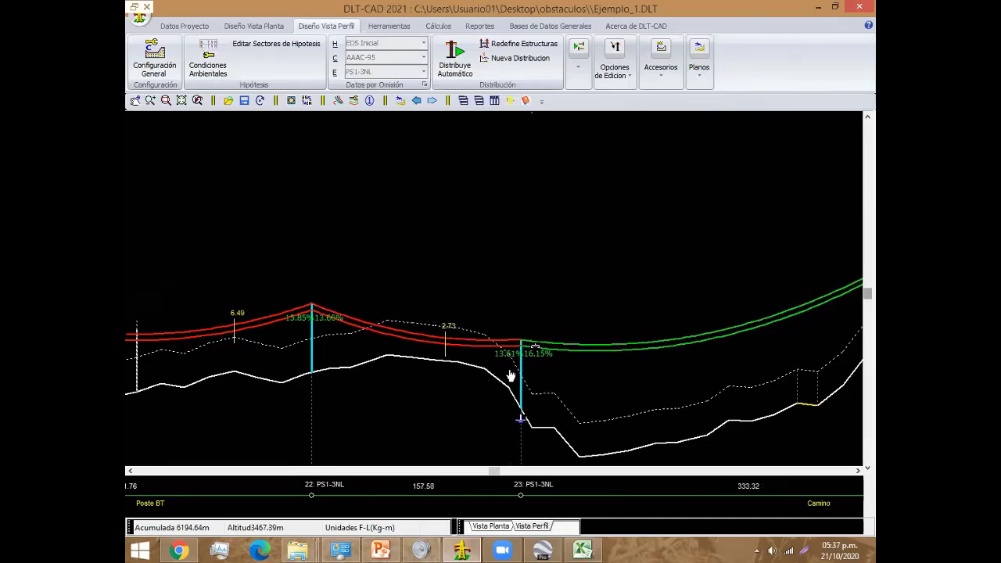
{"action": "left_click", "coordinate": [509, 384]}
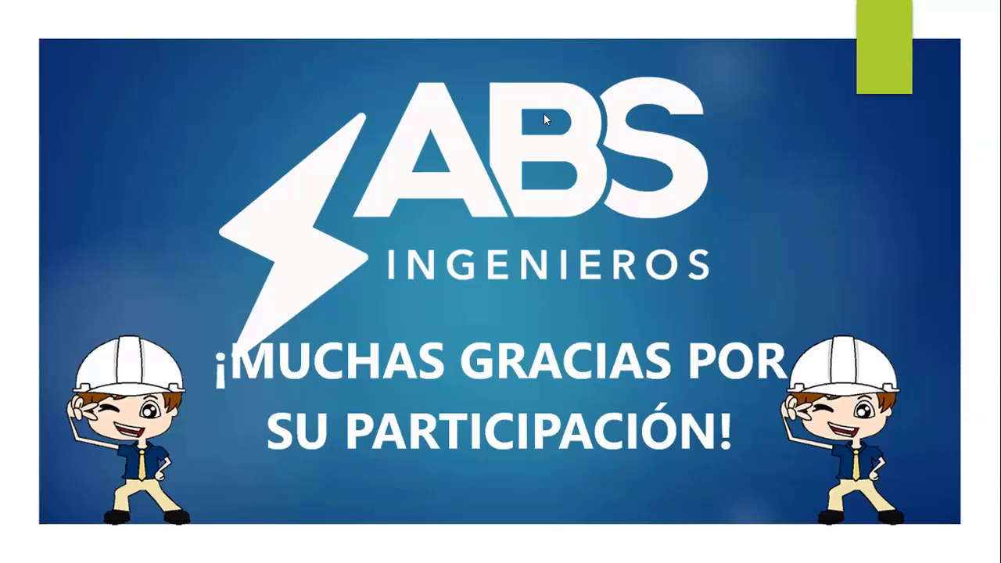
Step: Advance from the Área Comercial contact slide to the 40% virtual-course discount slide
{"action": "left_click", "coordinate": [719, 269]}
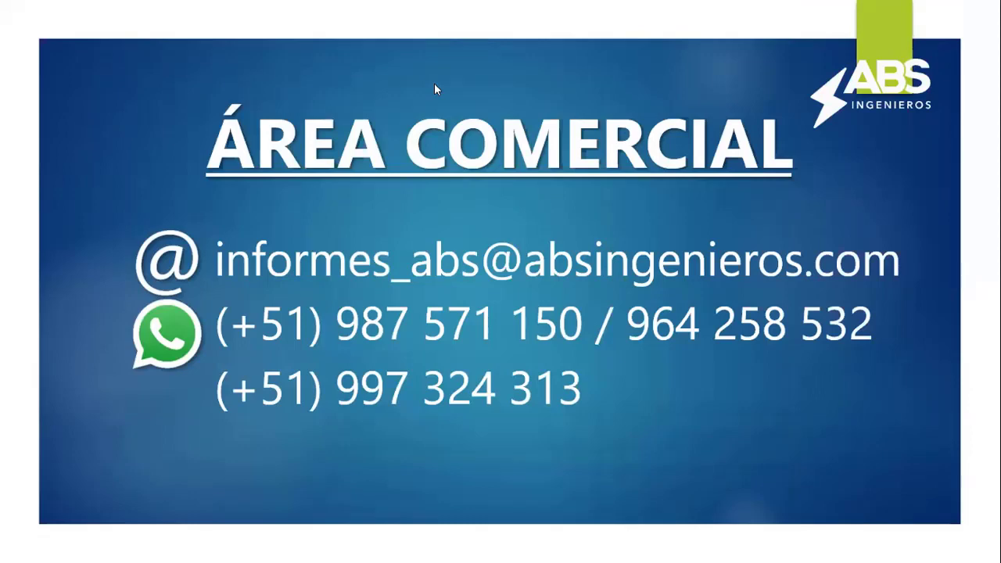
{"action": "left_click", "coordinate": [632, 242]}
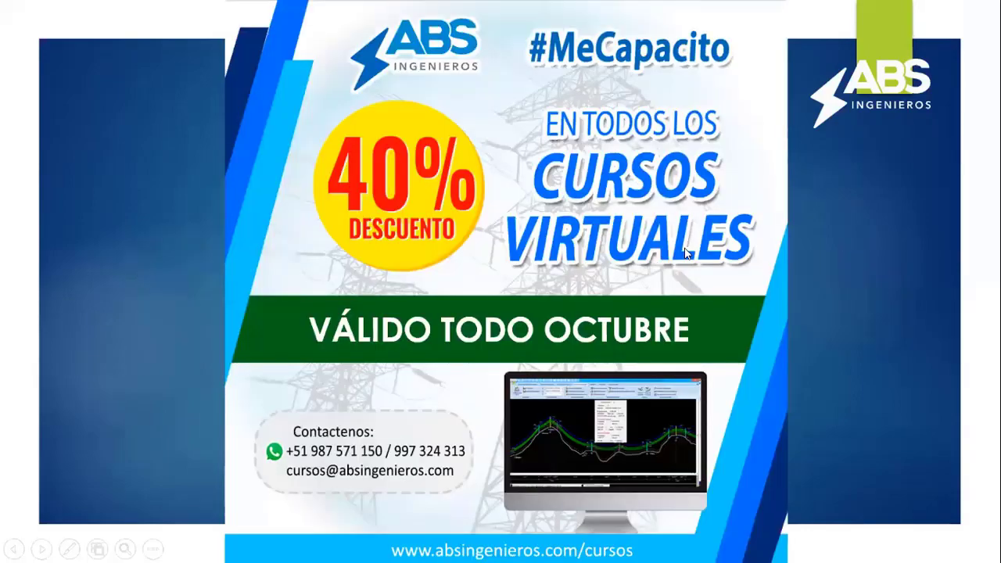
Step: Advance through Redes Sociales to the DLT-CAD 2021 (Básico) tutorial flyer for 29–30 October 2020
{"action": "left_click", "coordinate": [685, 253]}
{"action": "left_click", "coordinate": [685, 252]}
{"action": "left_click", "coordinate": [684, 253]}
{"action": "left_click", "coordinate": [685, 253]}
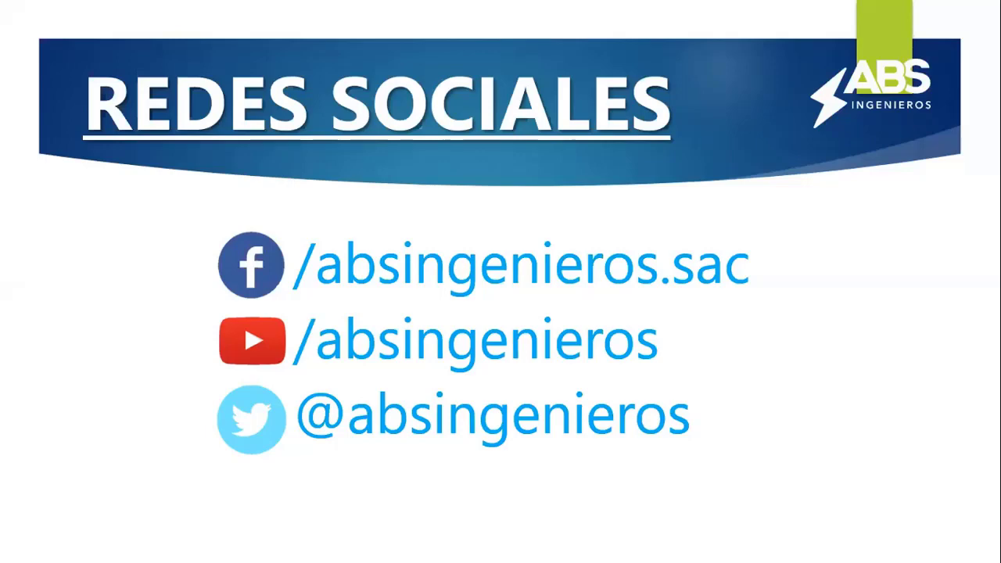
{"action": "left_click", "coordinate": [118, 138]}
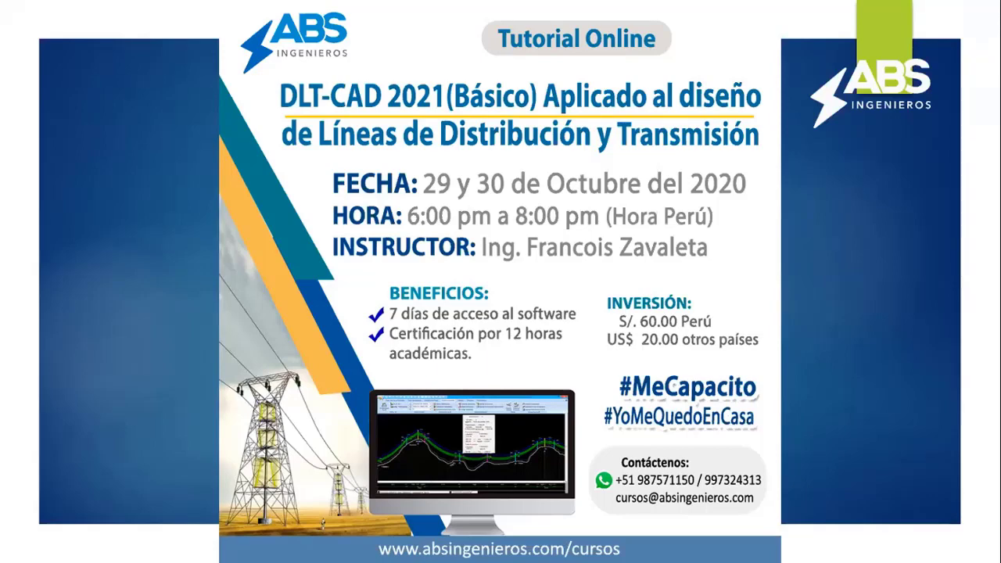
Step: Step through subscriptions, the 40% promo, subscriptions again and Redes Sociales to Área Comercial
{"action": "left_click", "coordinate": [61, 234]}
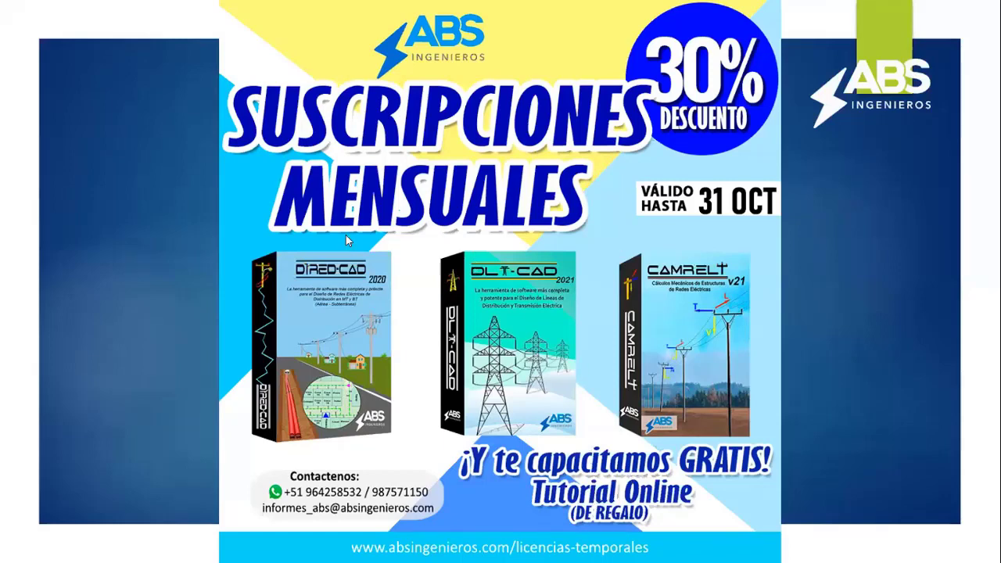
{"action": "left_click", "coordinate": [190, 264]}
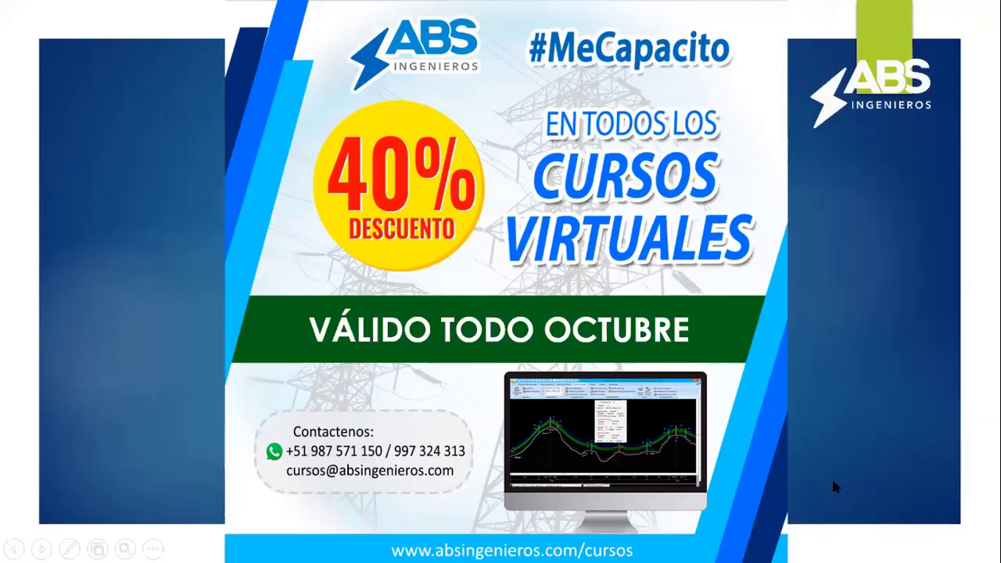
{"action": "left_click", "coordinate": [833, 437]}
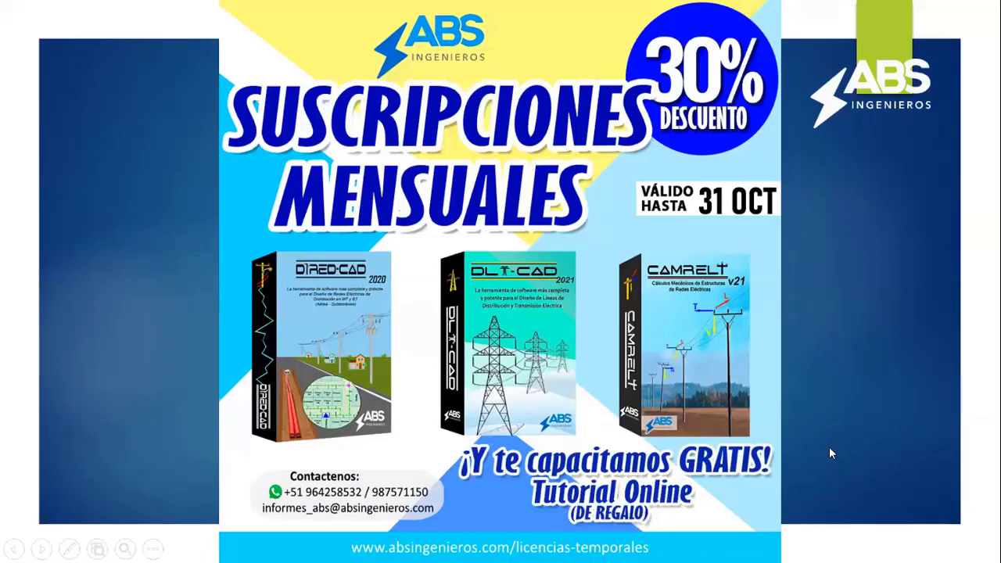
{"action": "left_click", "coordinate": [829, 448]}
{"action": "left_click", "coordinate": [830, 448]}
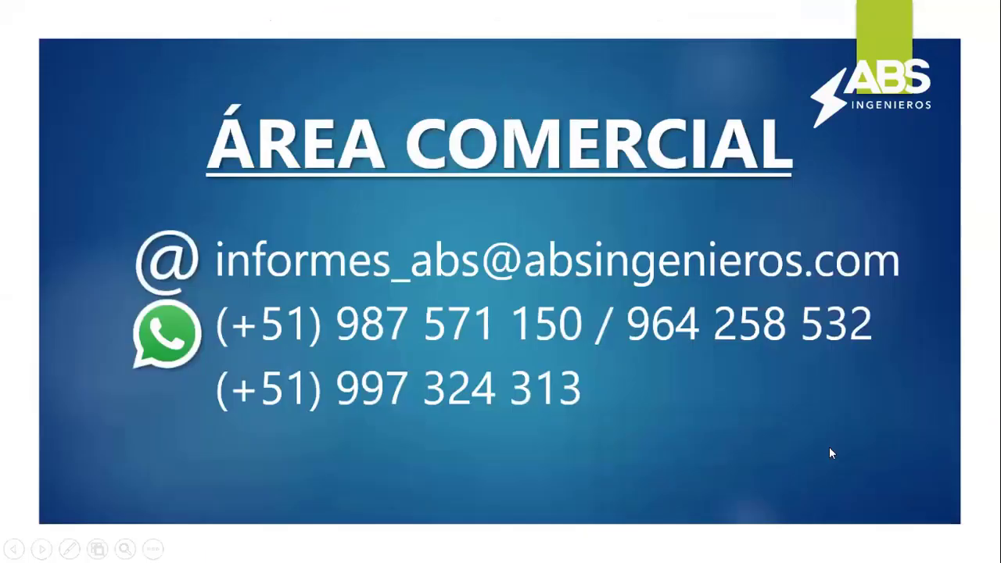